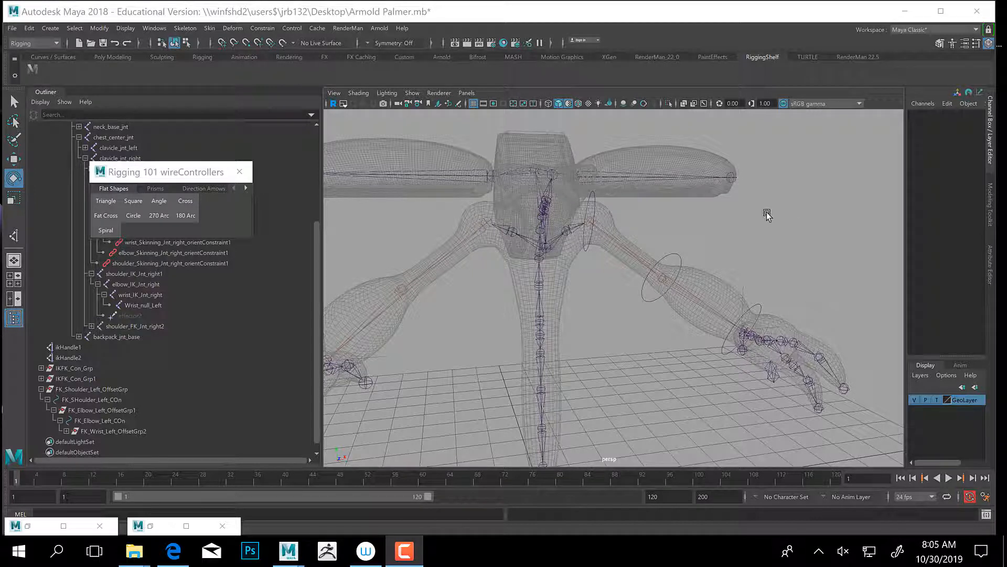
Group FK_Shoulder_Left_OffsetGrp, with its whole left-arm FK control hierarchy, under a new parent group.
alt+middle_drag(715, 221, 736, 243)
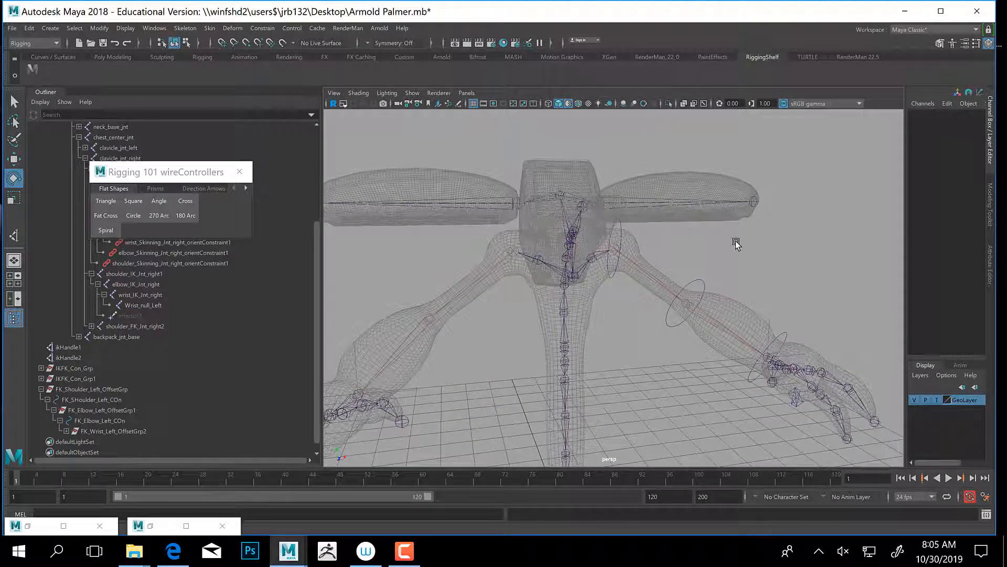
scroll(557, 247, up, 2)
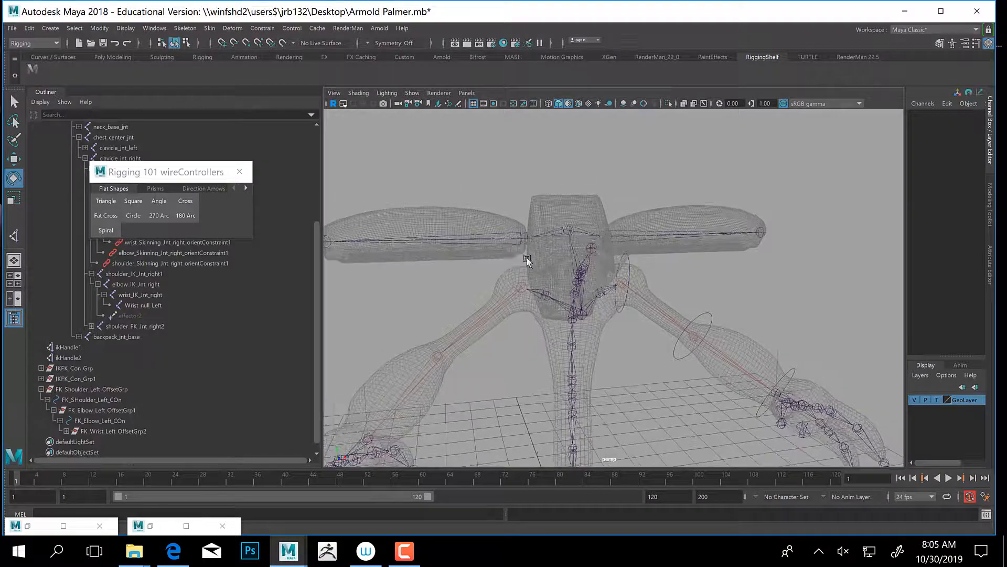
mouse_move(578, 264)
alt+mouse_down()
mouse_move(668, 261)
mouse_move(603, 284)
mouse_move(560, 264)
alt+mouse_up()
alt+middle_drag(618, 280, 531, 236)
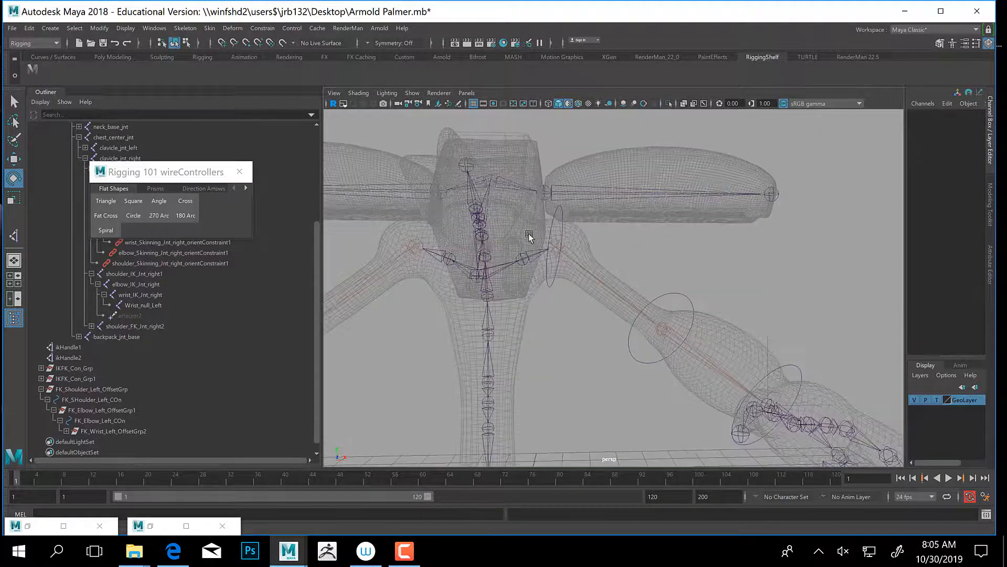
click(552, 213)
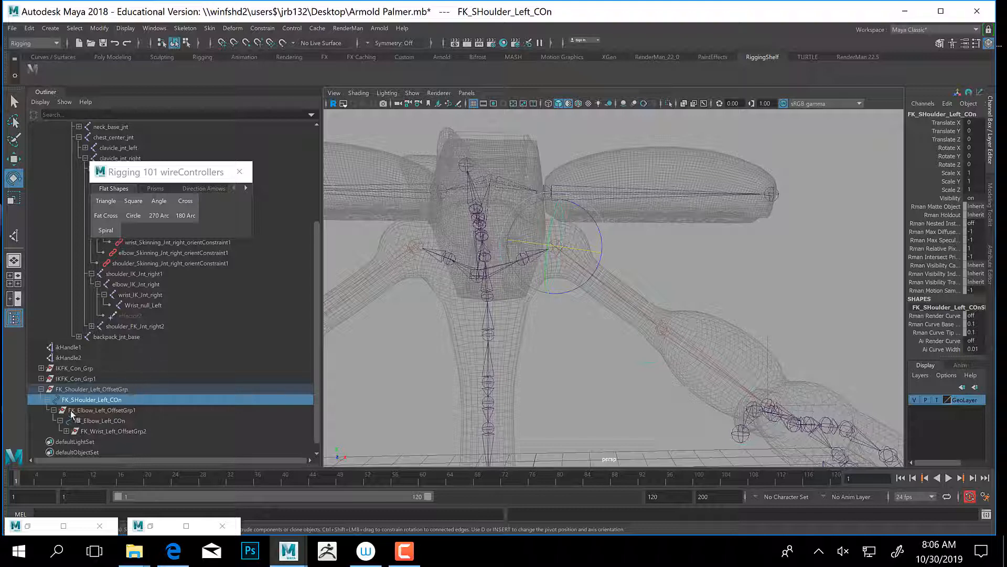
alt+middle_drag(582, 373, 638, 328)
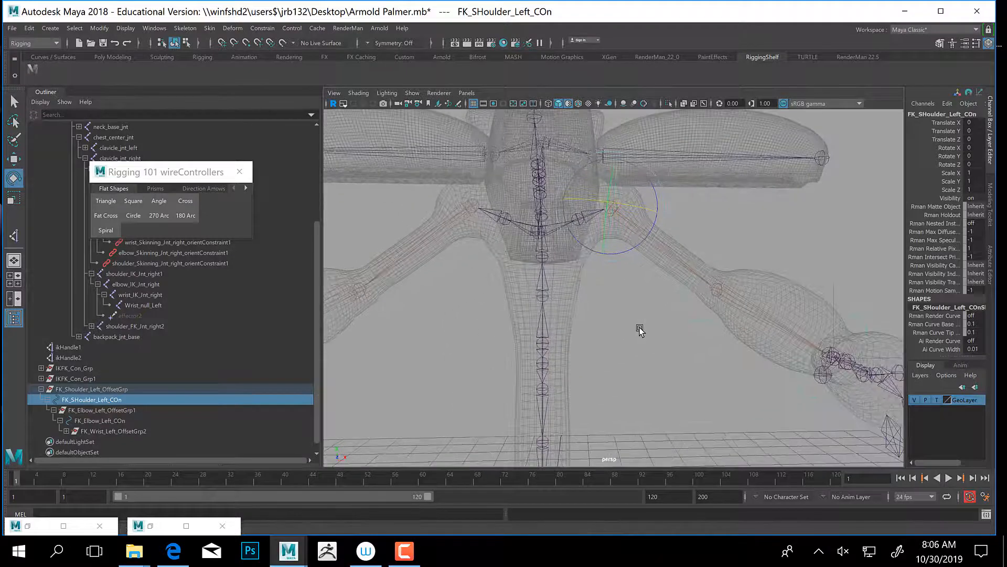
click(103, 389)
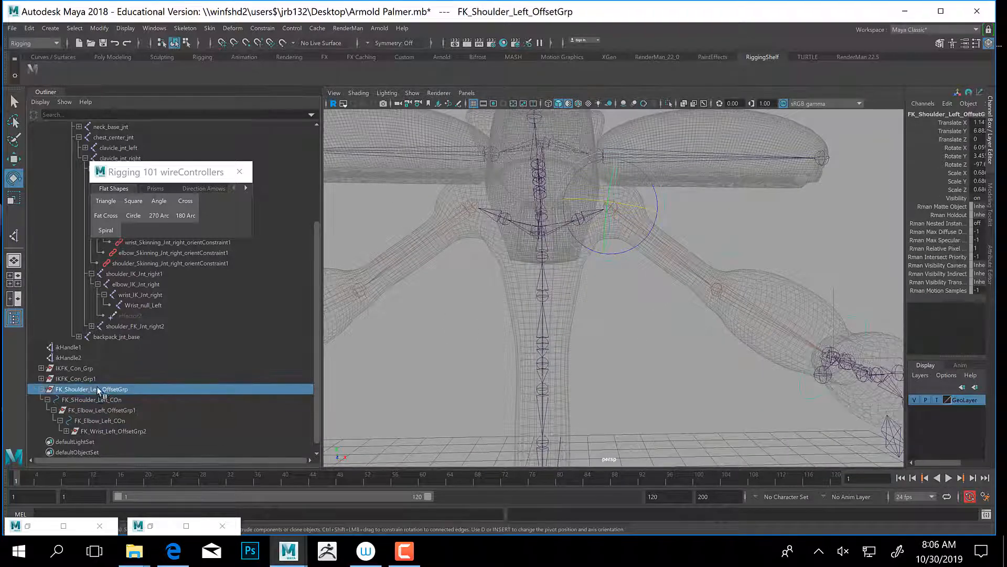
alt+drag(602, 308, 562, 295)
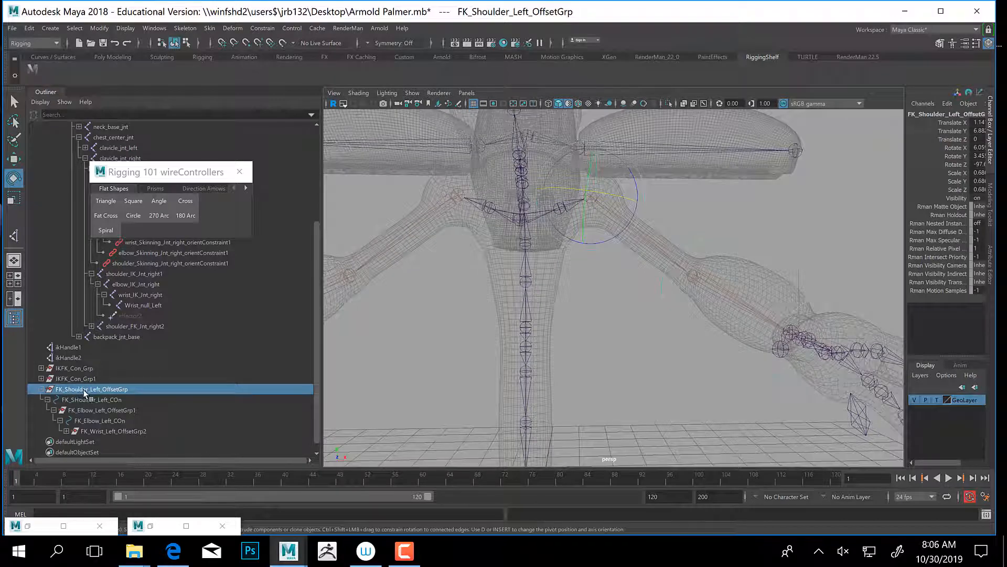
key(ctrl+g)
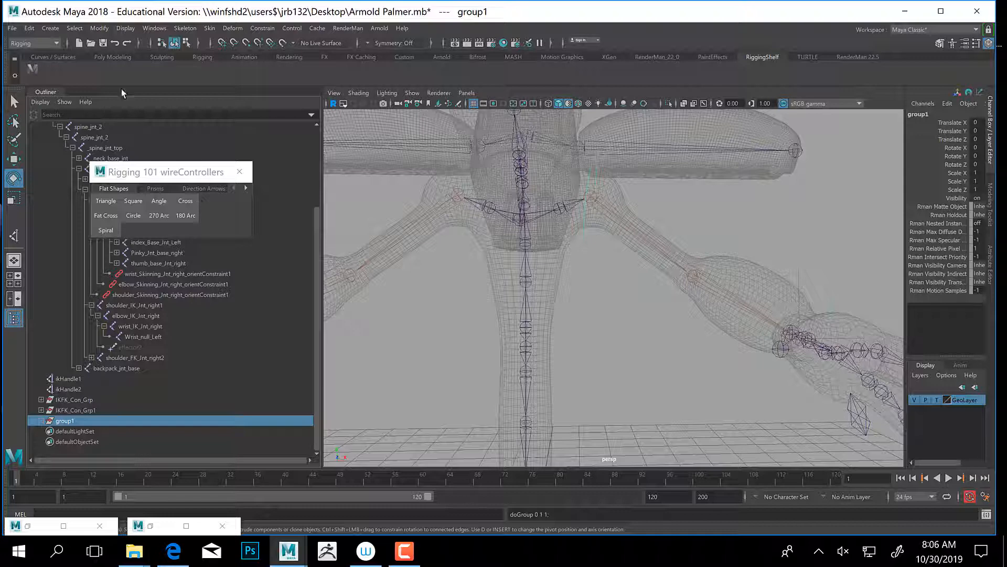
Create a Duplicate Special copy of the new group with Scale X of -1, mirroring the FK controls onto the opposite arm.
click(29, 29)
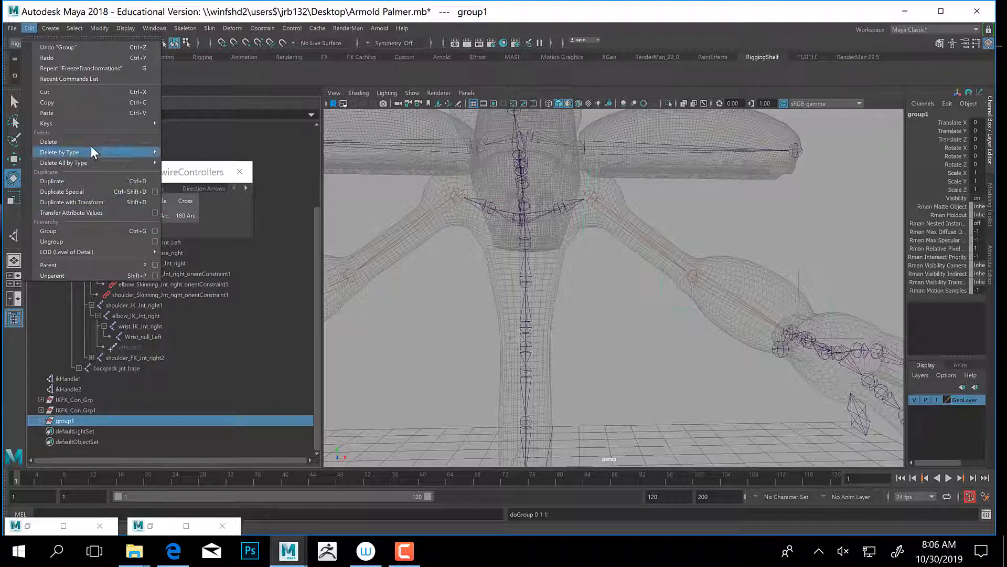
click(78, 193)
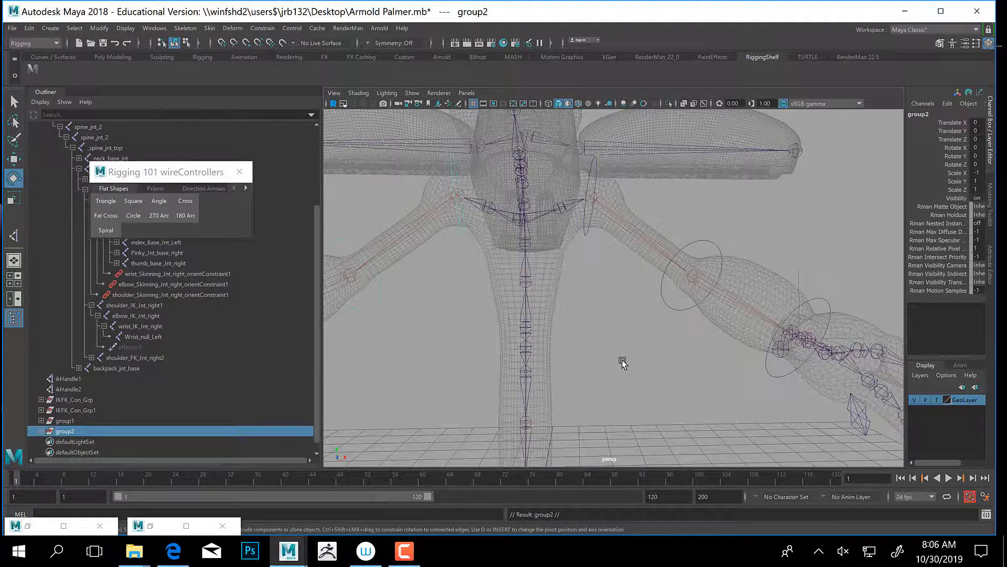
alt+drag(455, 315, 558, 250)
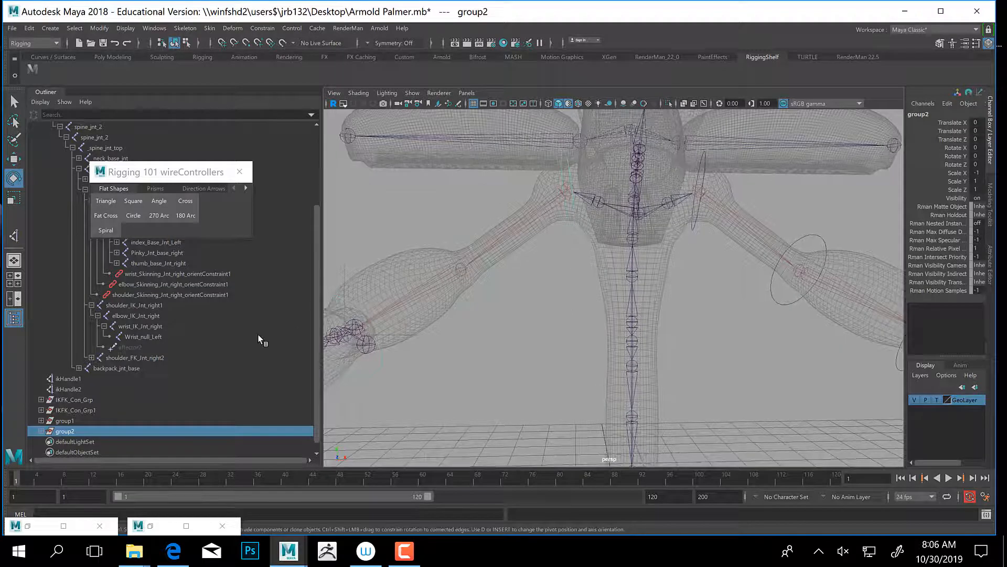
Expand the mirrored group's hierarchy and select every node from FK_Shoulder_Left_OffsetGrp down to FK_Wrist_Left_COn.
click(41, 431)
click(65, 421)
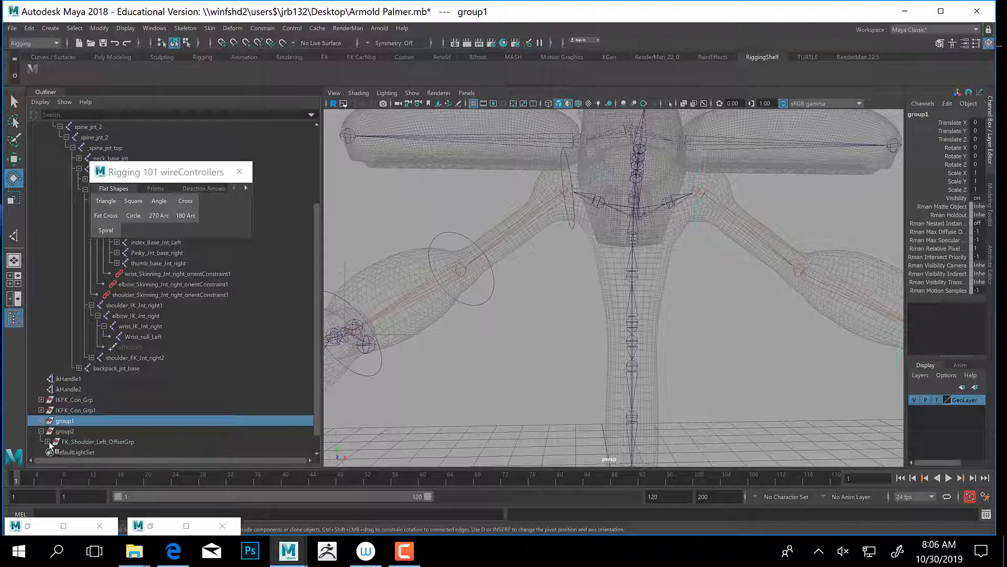
click(49, 441)
scroll(114, 435, down, 1)
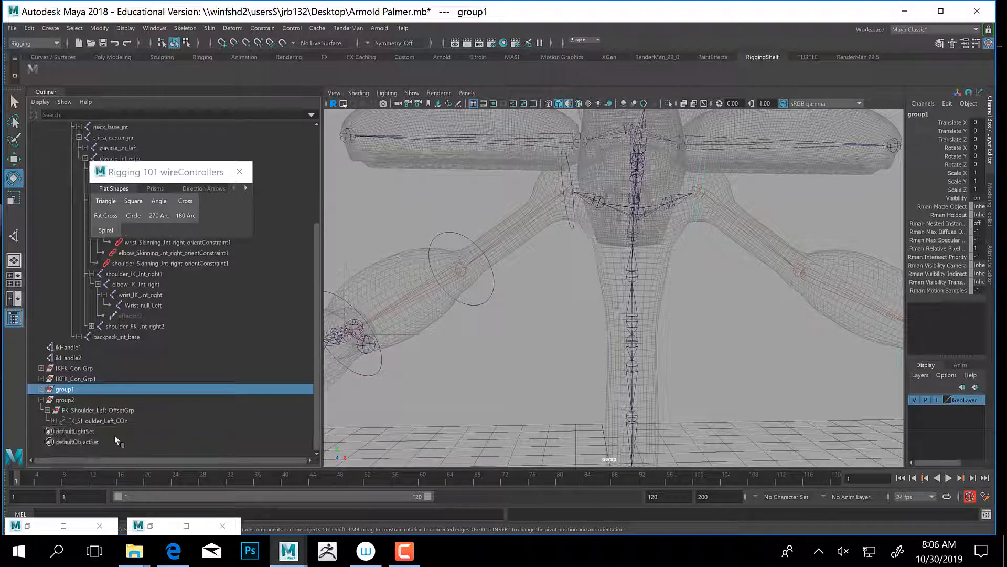
click(89, 409)
click(54, 420)
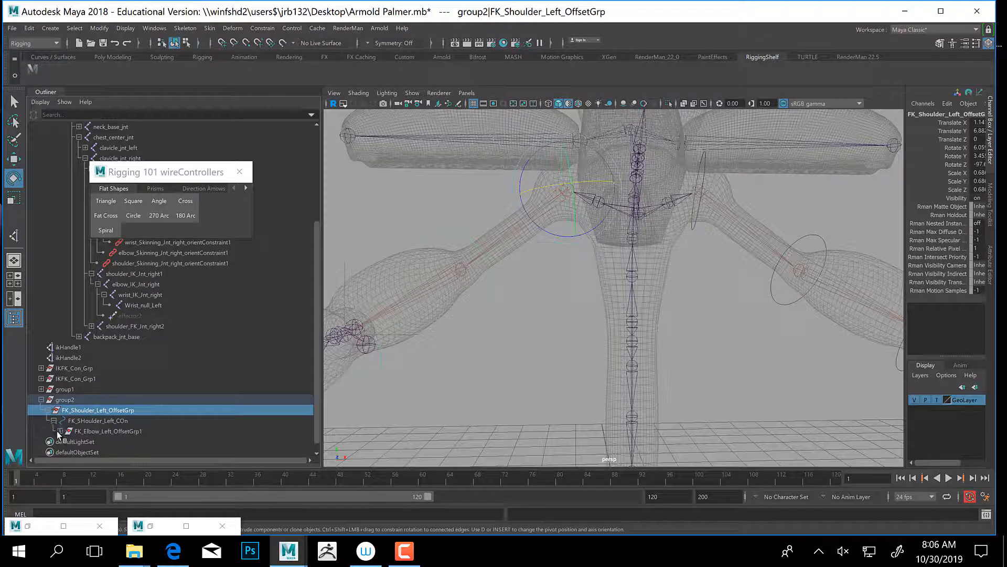
click(60, 431)
scroll(71, 417, down, 1)
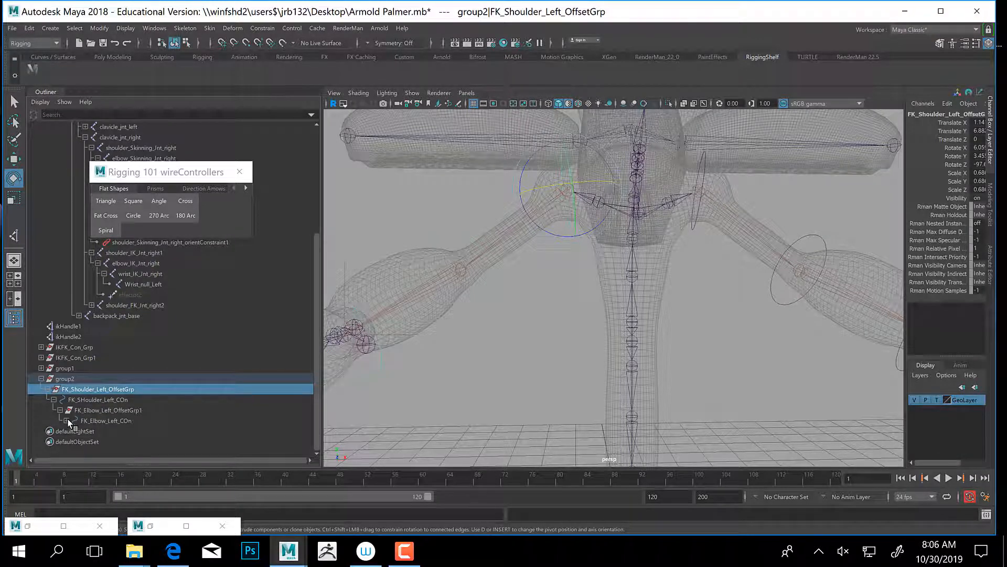
click(66, 420)
click(73, 430)
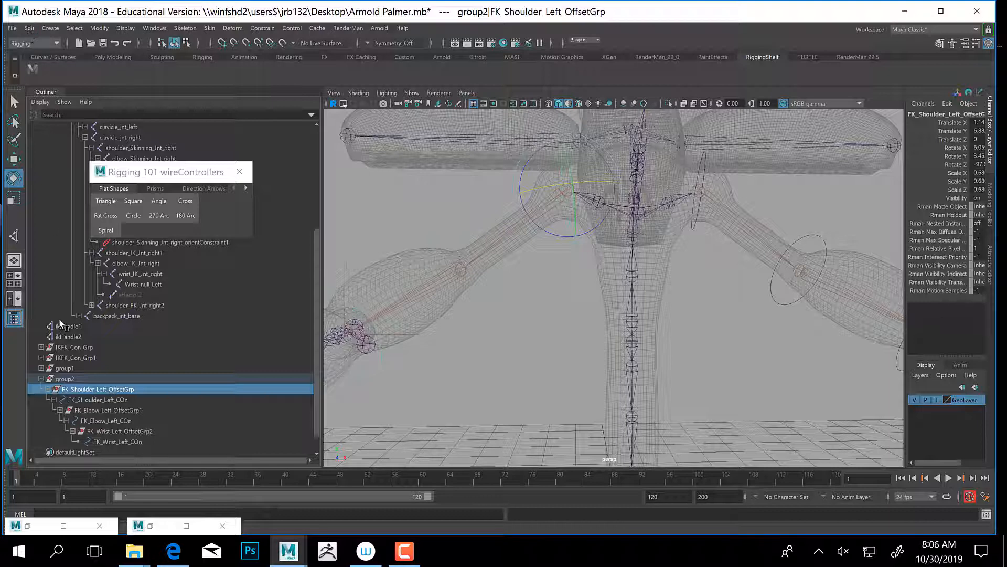
shift+click(118, 442)
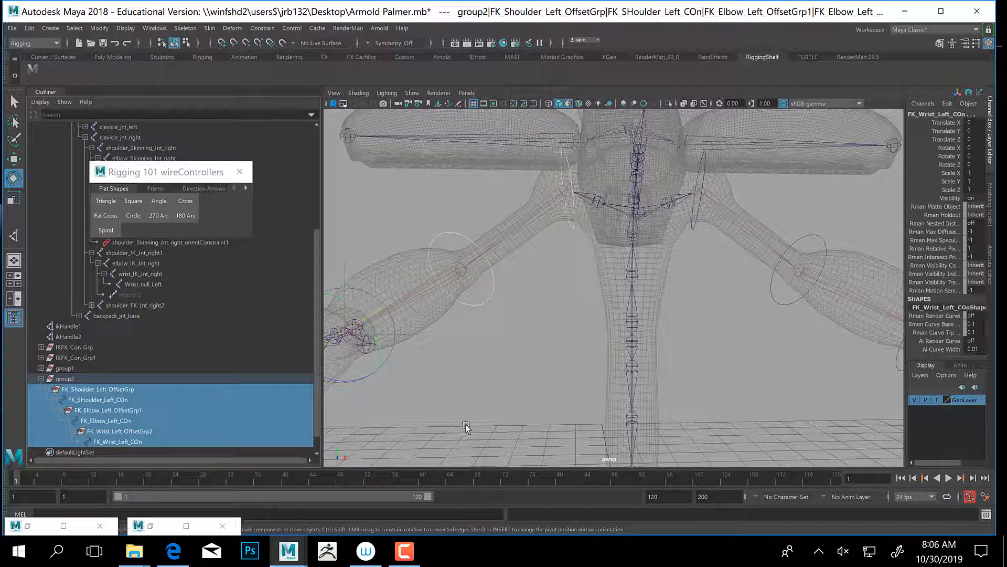
alt+middle_drag(614, 267, 562, 304)
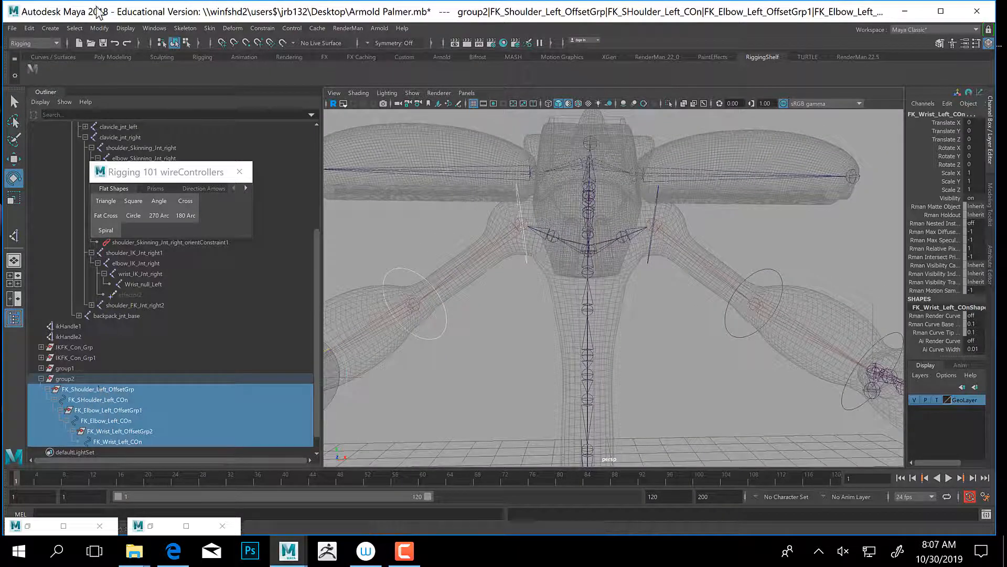
Search and replace "Left" with "Right" in the names of the selected mirrored nodes only.
click(99, 28)
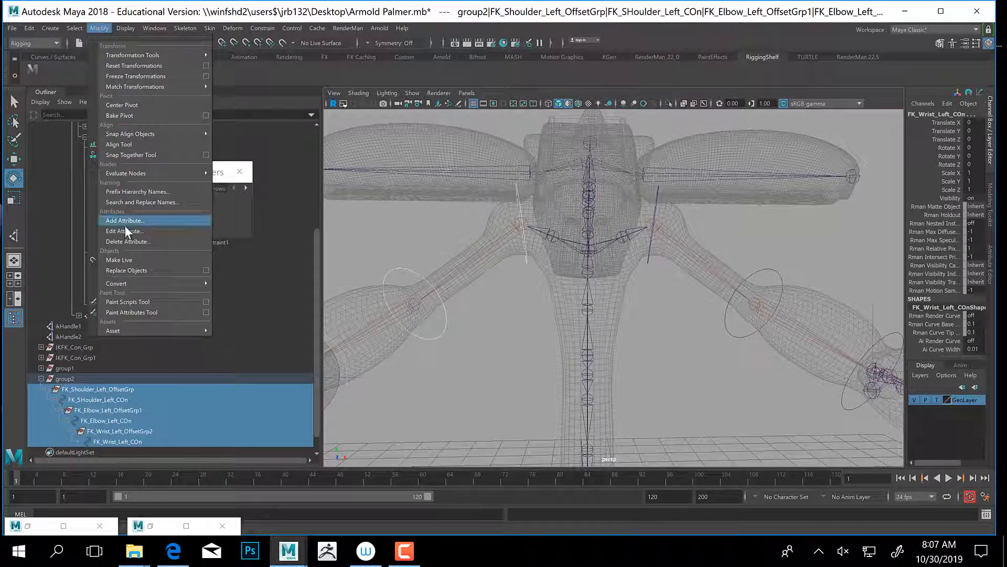
click(130, 198)
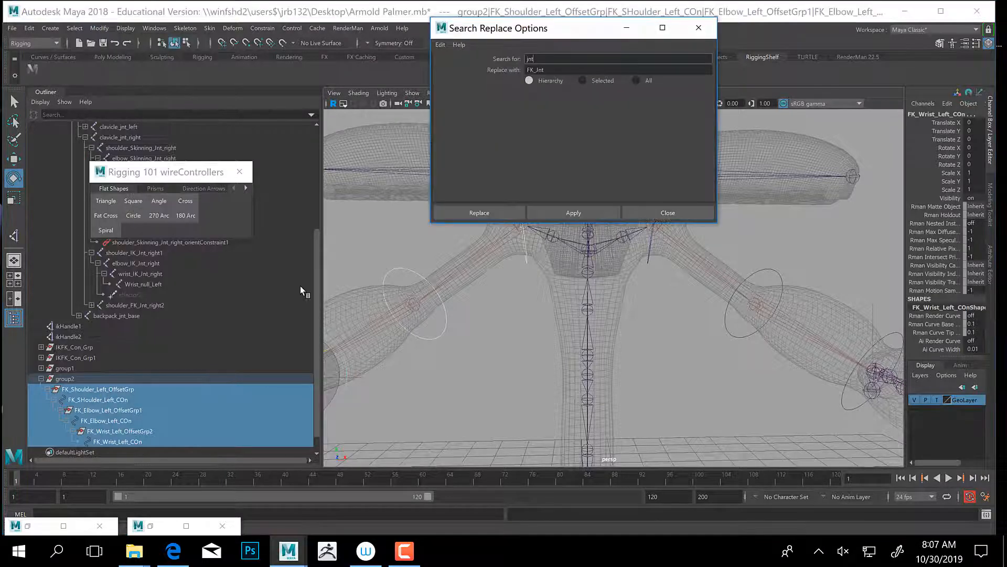
drag(545, 58, 461, 51)
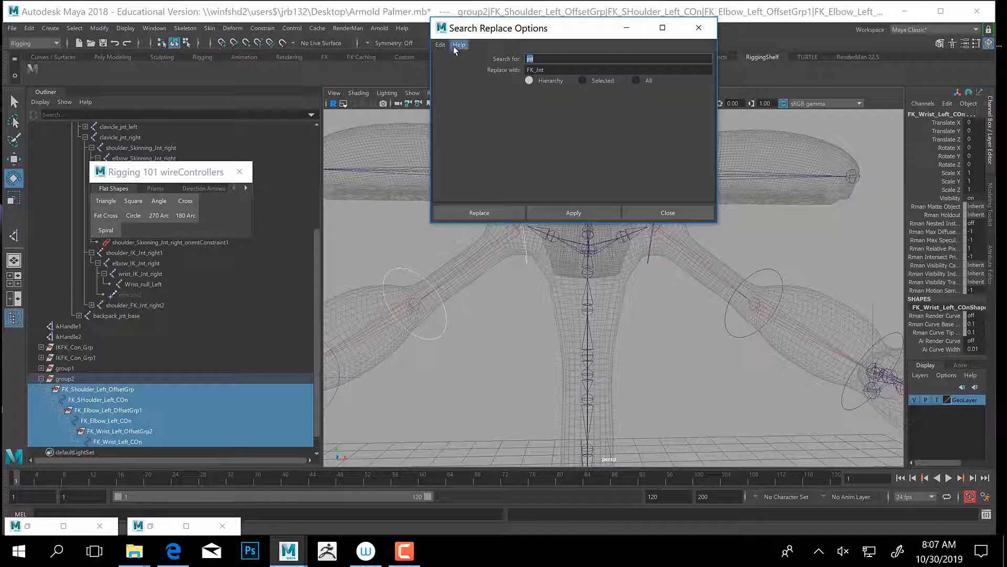
text(Left)
key(Tab)
text(Right)
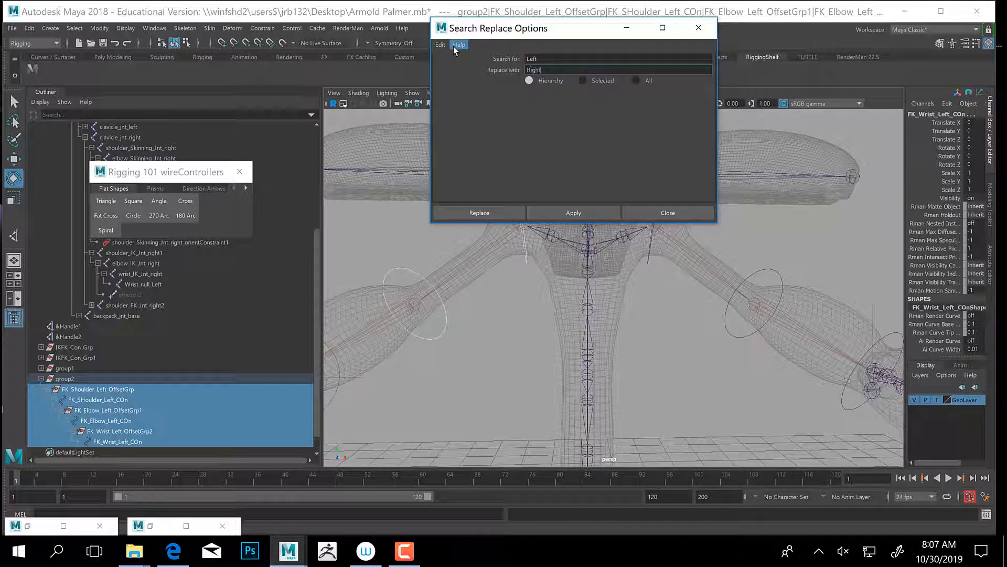
click(592, 83)
click(495, 211)
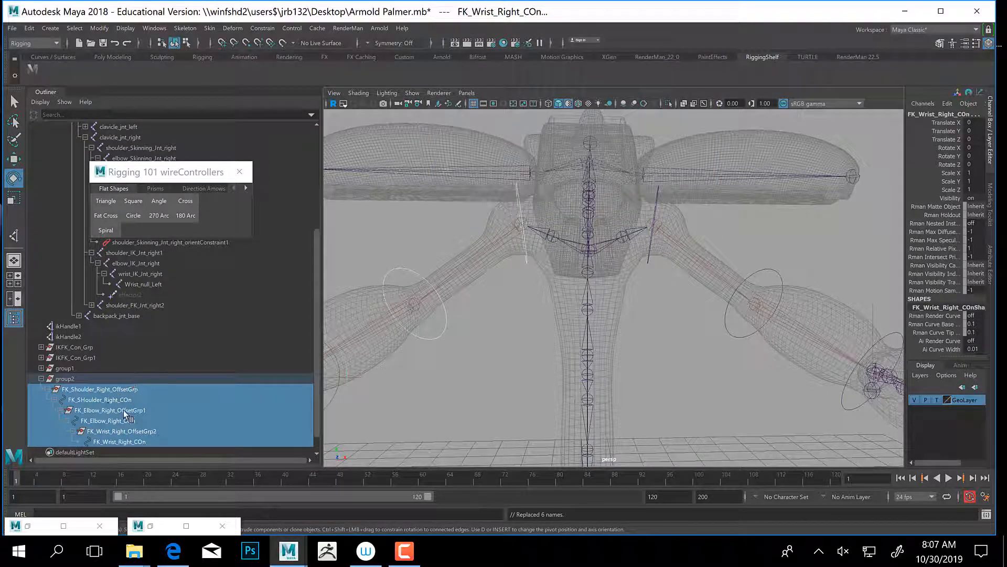
Inspect the renamed right-arm hierarchy, selecting its shoulder offset group and its shoulder, elbow and wrist FK controls.
click(66, 380)
click(101, 388)
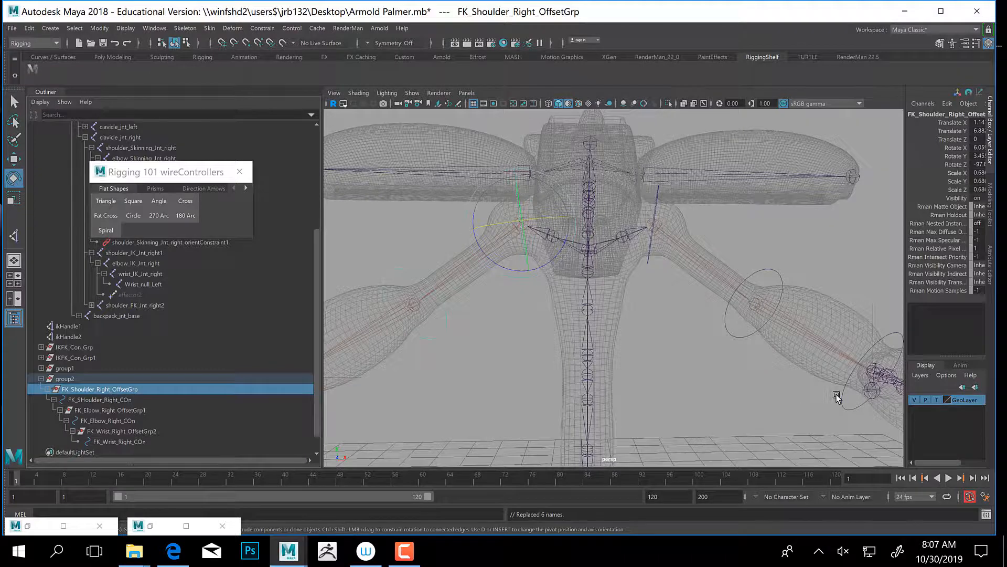
alt+drag(837, 398, 481, 316)
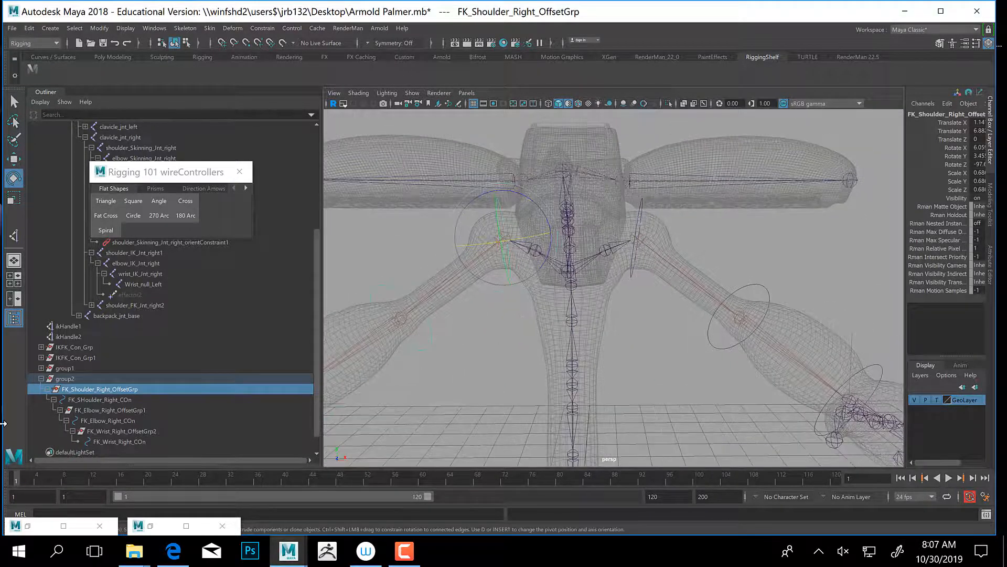
click(99, 399)
ctrl+click(110, 421)
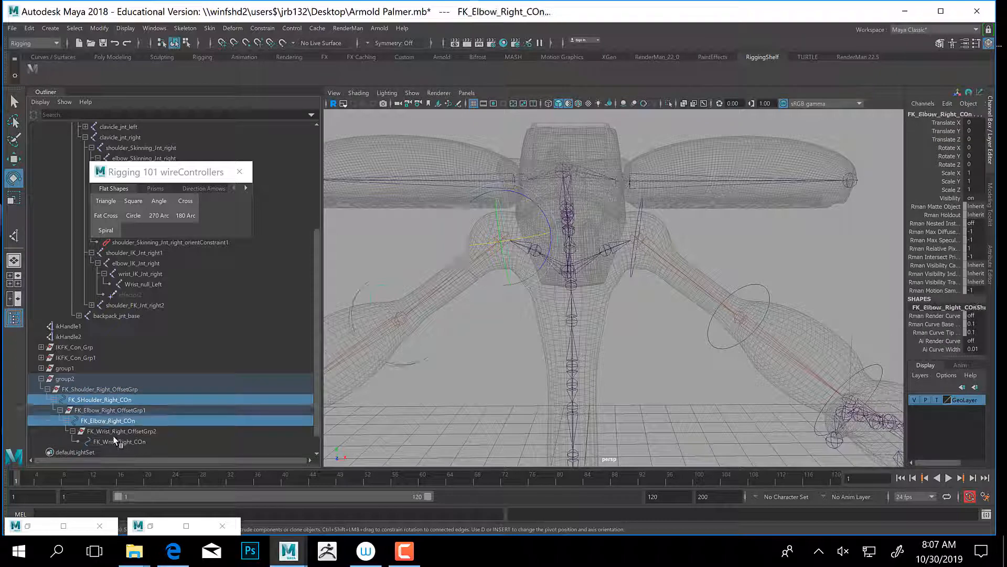
ctrl+click(116, 440)
alt+right_drag(633, 351, 579, 311)
mouse_move(579, 311)
alt+mouse_down()
mouse_move(632, 290)
mouse_move(569, 304)
mouse_move(575, 314)
alt+mouse_up()
alt+right_drag(552, 346, 681, 329)
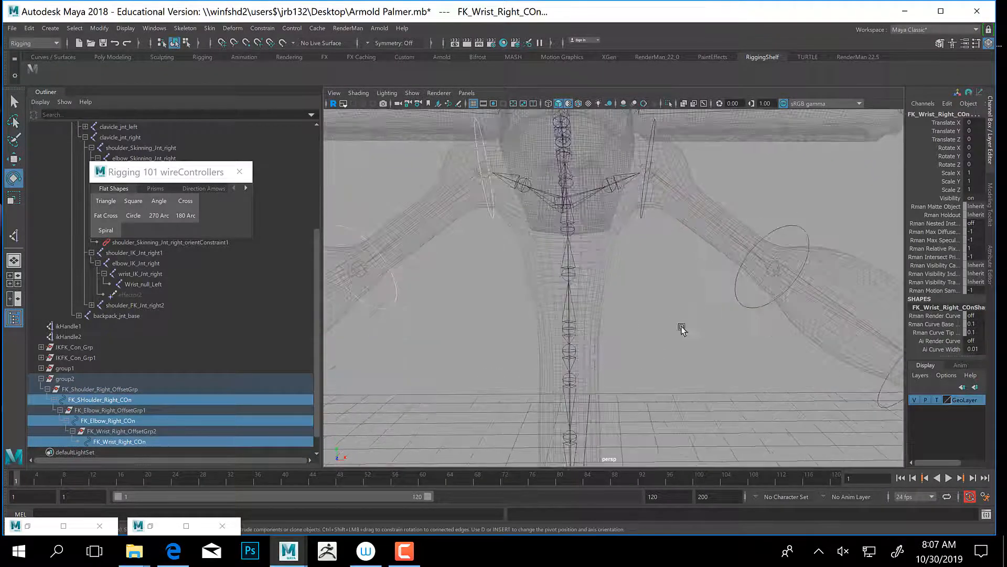
alt+middle_drag(655, 345, 656, 408)
Test the mirroring by rotating both shoulder FK controls together, up to about -40° in Z, and undo each rotation.
click(653, 194)
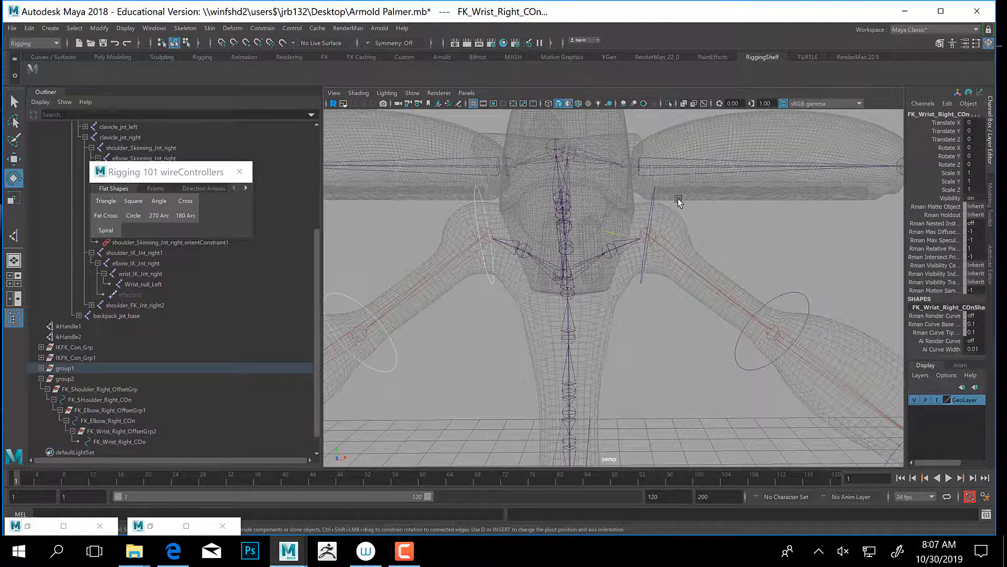
click(479, 191)
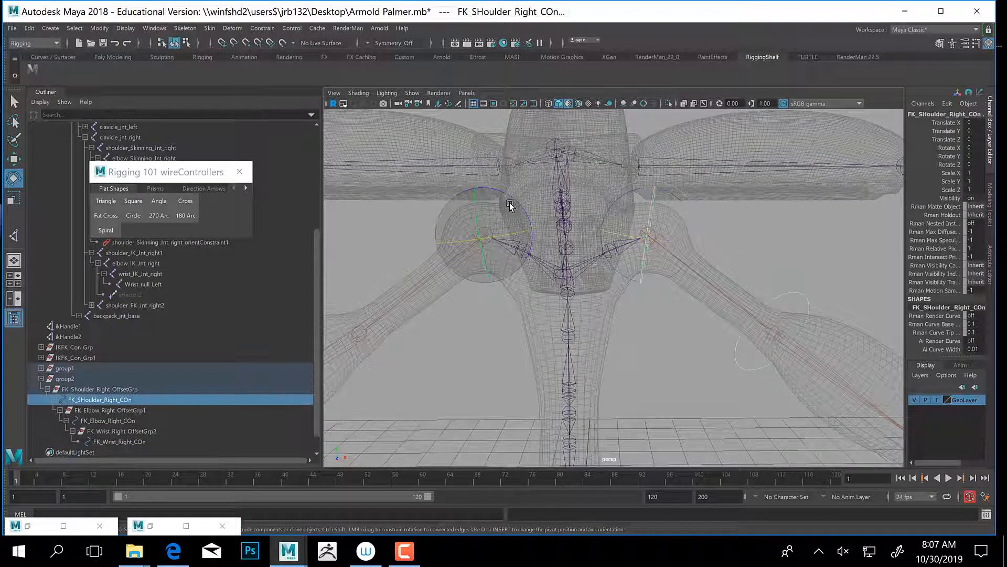
drag(516, 207, 517, 201)
key(ctrl+z)
scroll(513, 240, down, 5)
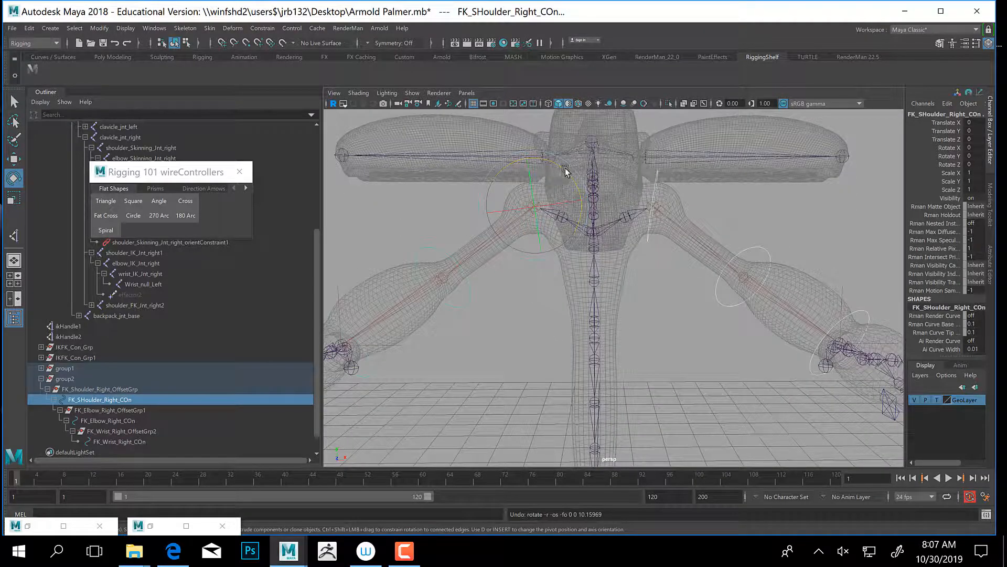
drag(565, 169, 534, 168)
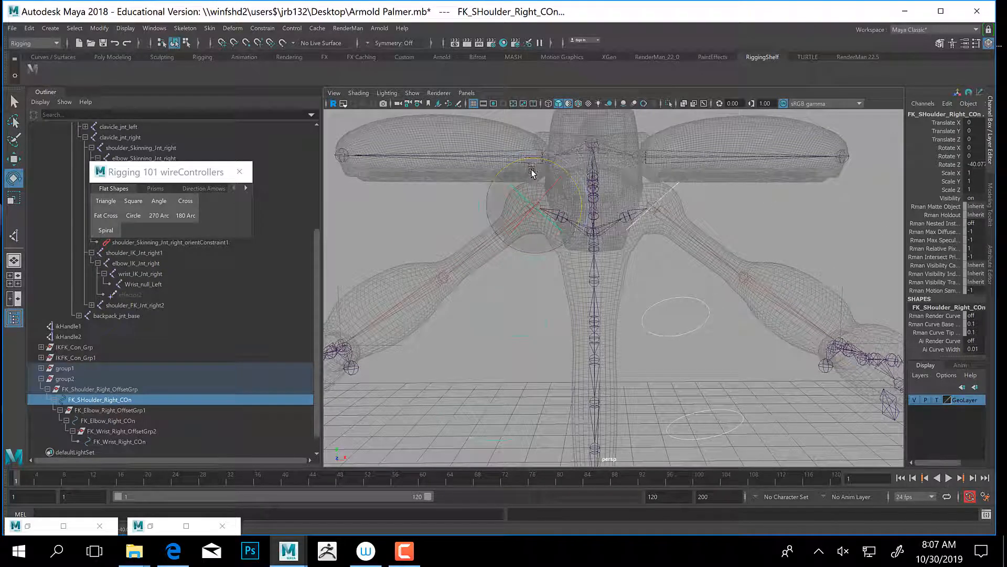
key(ctrl+z)
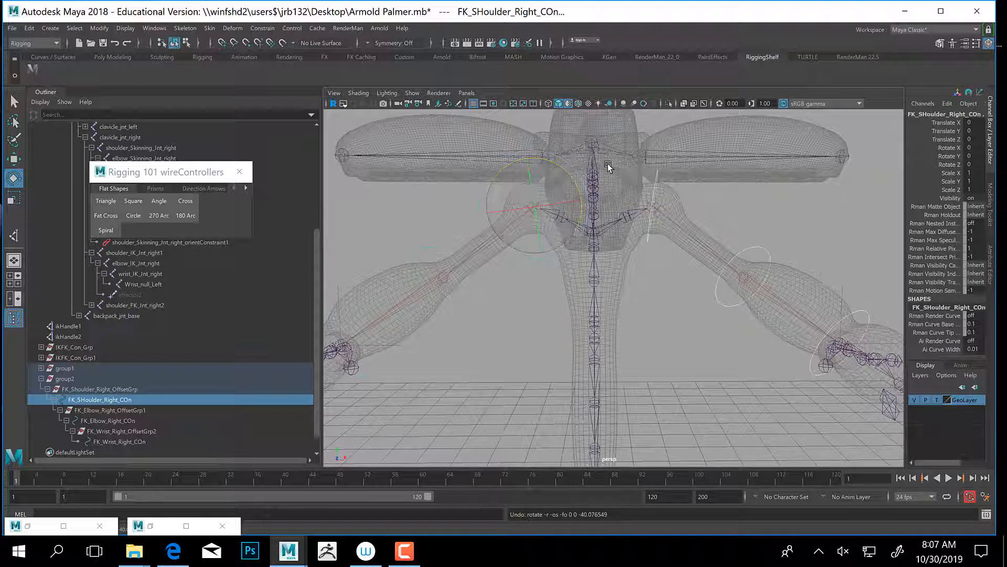
mouse_move(685, 297)
alt+mouse_down()
mouse_move(652, 317)
mouse_move(620, 293)
mouse_move(674, 300)
alt+mouse_up()
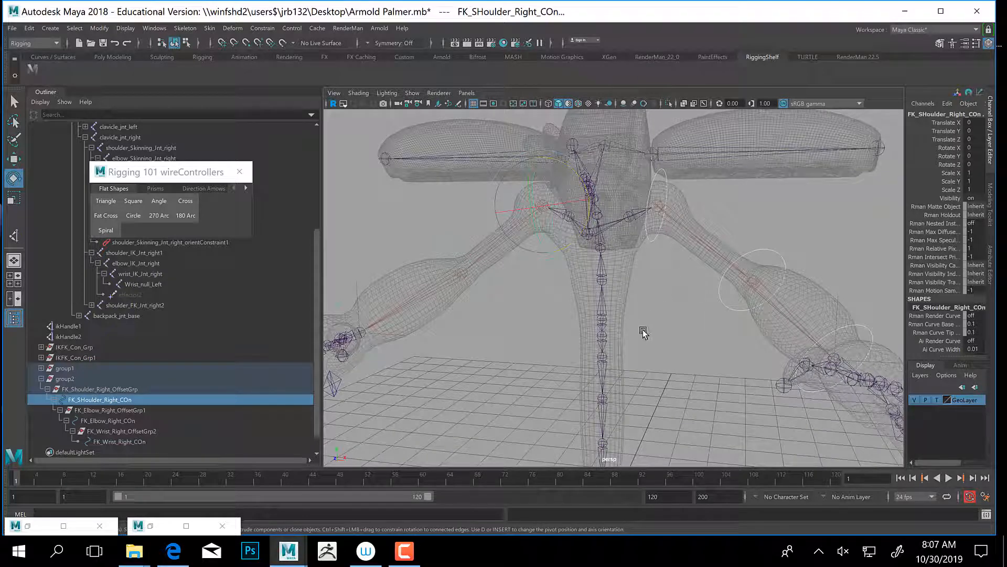
alt+drag(470, 295, 516, 299)
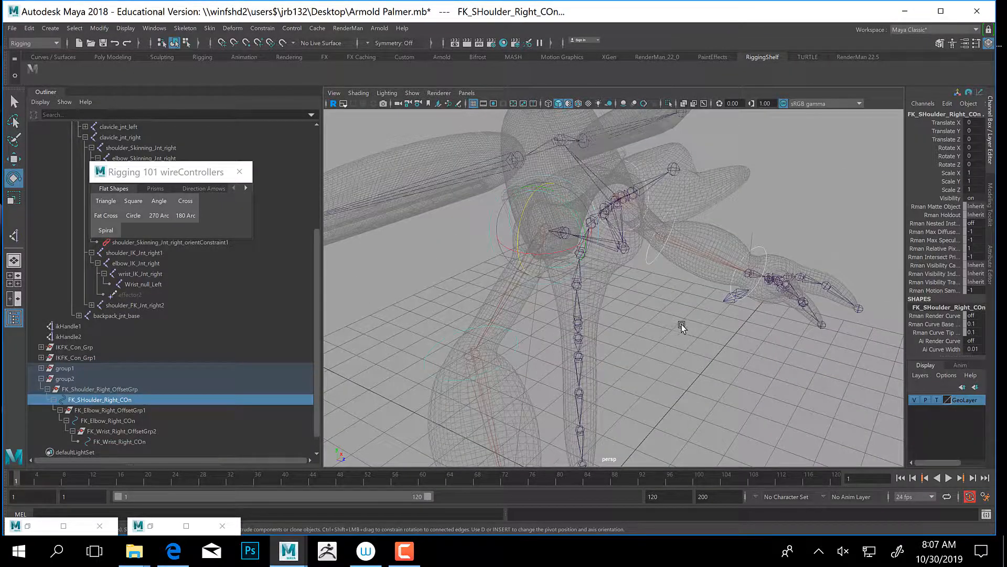
alt+drag(681, 325, 651, 315)
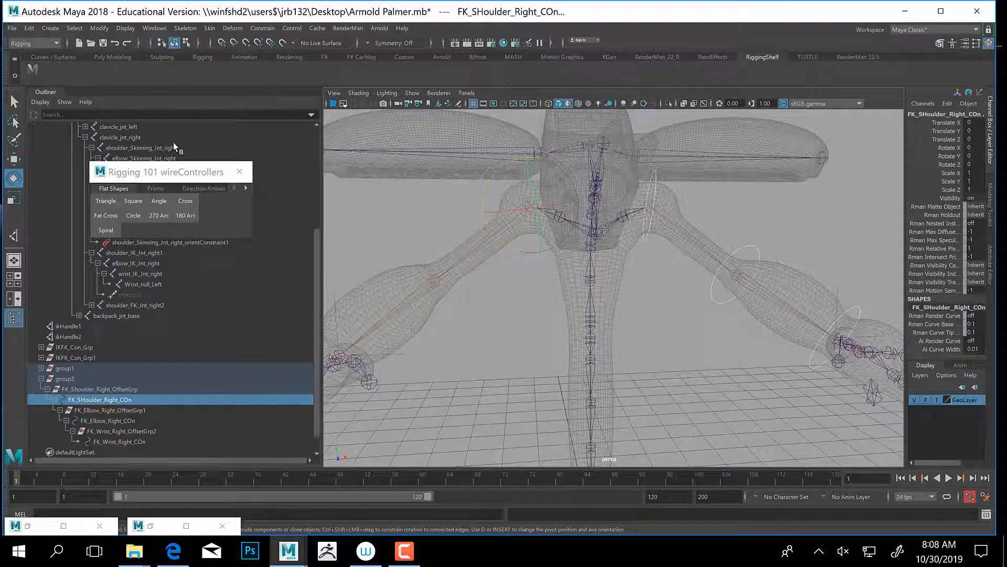
Create a Hexagon prism controller at the origin and flatten it to about 0.4 in Y scale.
mouse_move(186, 173)
mouse_down()
mouse_move(182, 151)
mouse_move(184, 177)
mouse_up()
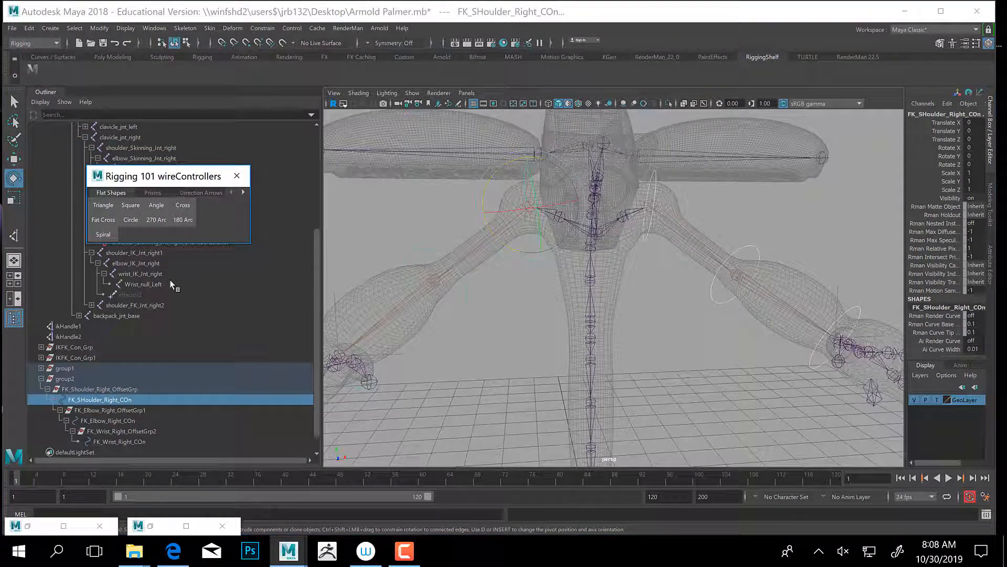
click(149, 194)
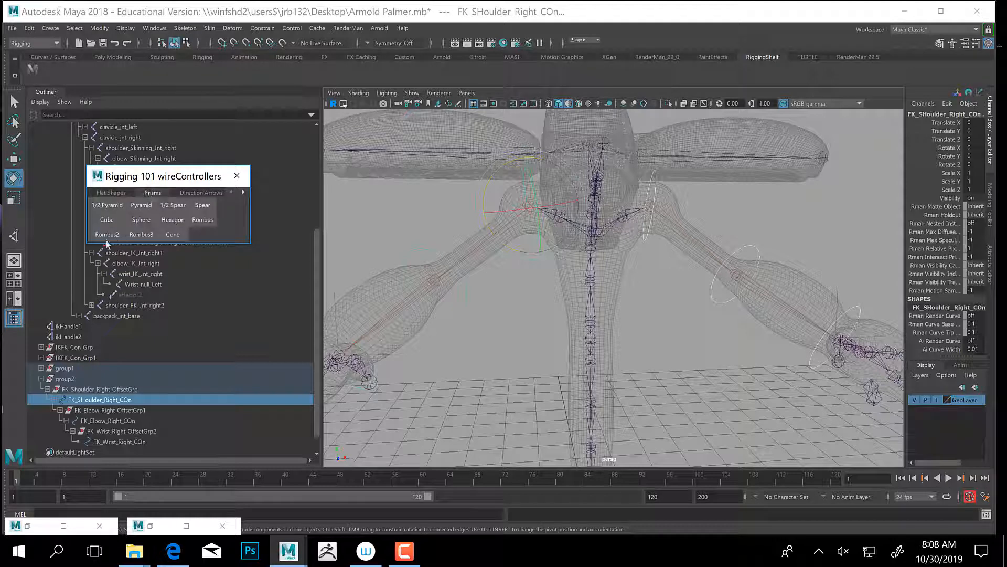
click(176, 223)
alt+drag(623, 394, 629, 294)
key(r)
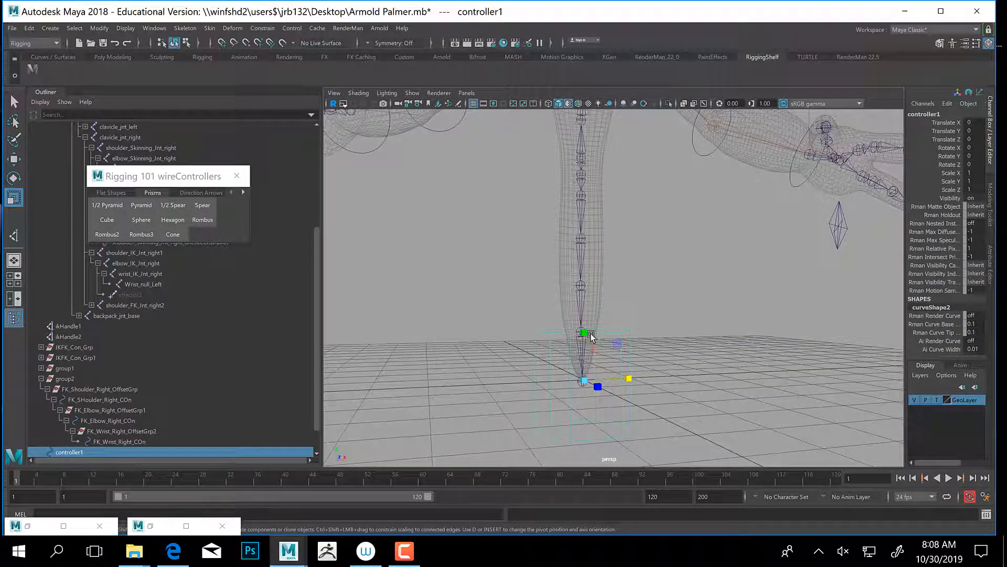
drag(586, 332, 589, 357)
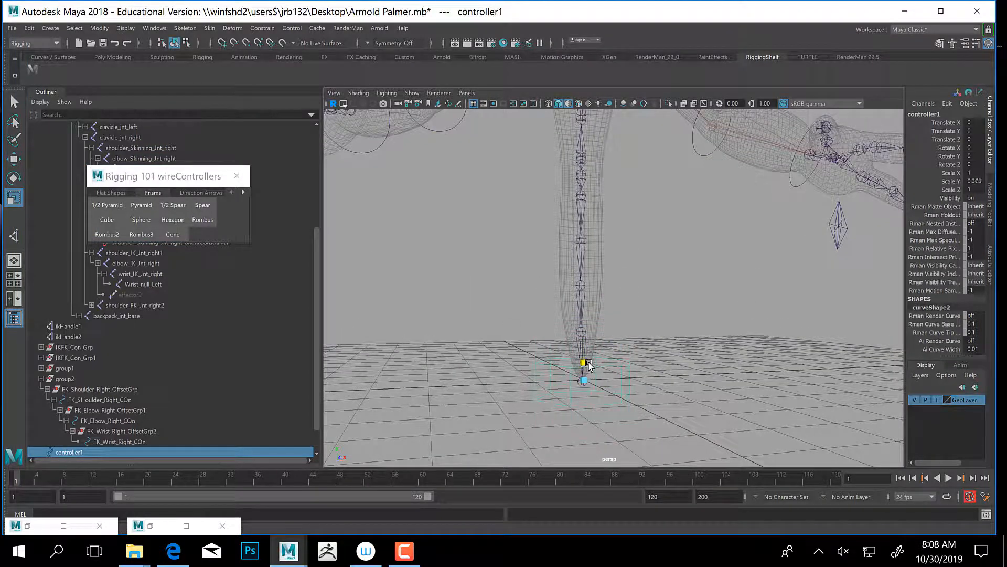
key(w)
alt+drag(654, 325, 645, 367)
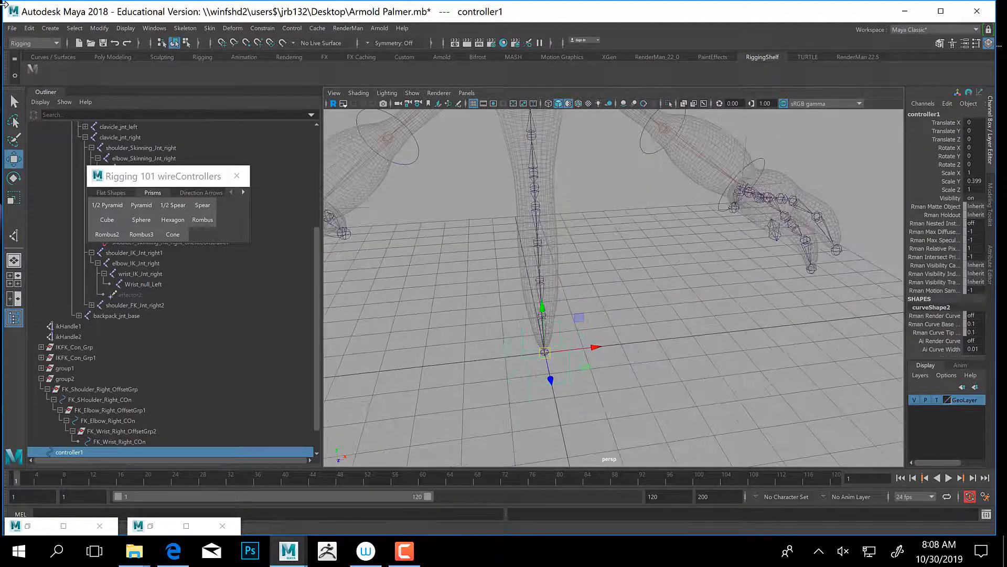
Freeze the hexagon controller's transformations and rename it IKHand_CON_LEFT.
click(93, 29)
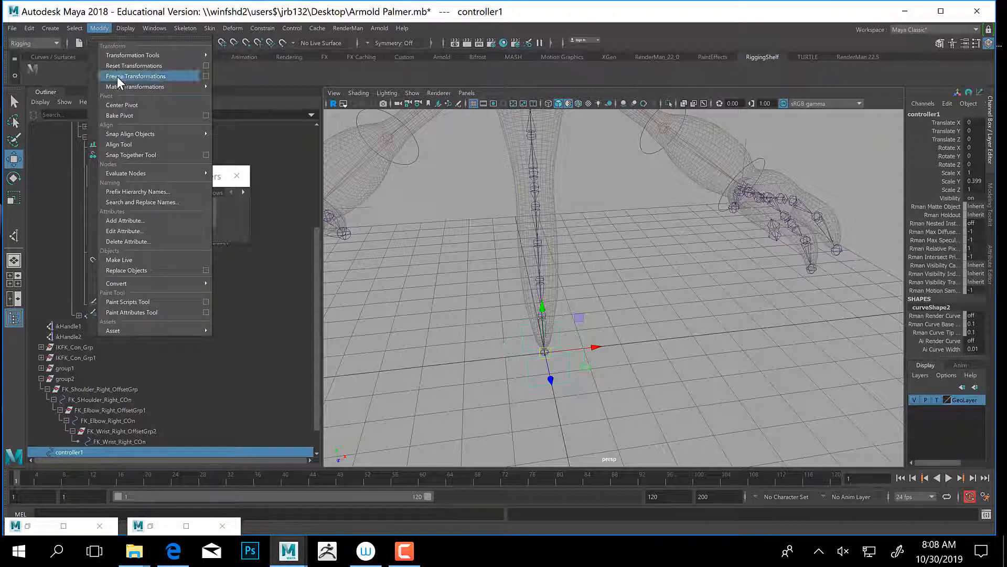
click(118, 77)
alt+middle_drag(683, 257, 698, 284)
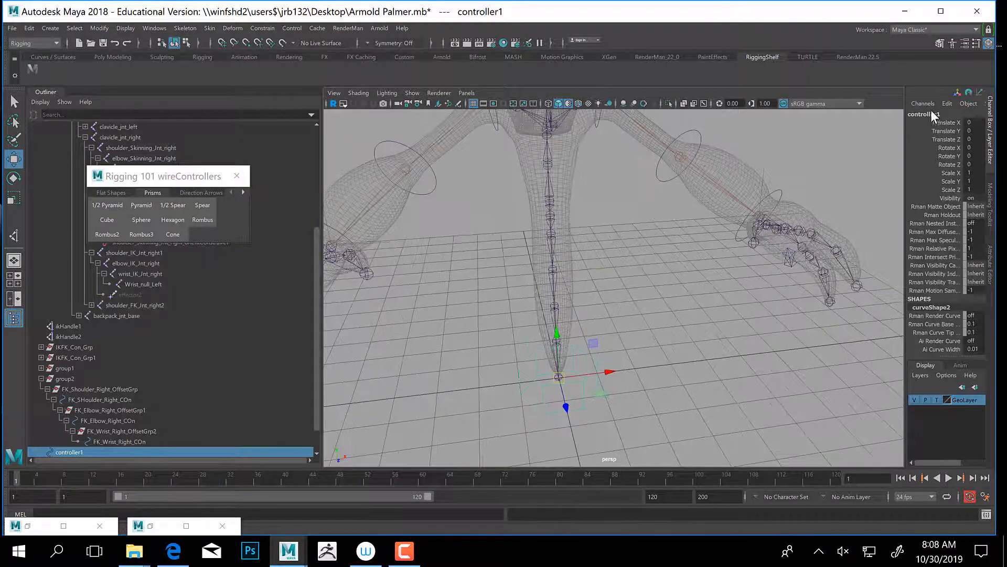
click(931, 113)
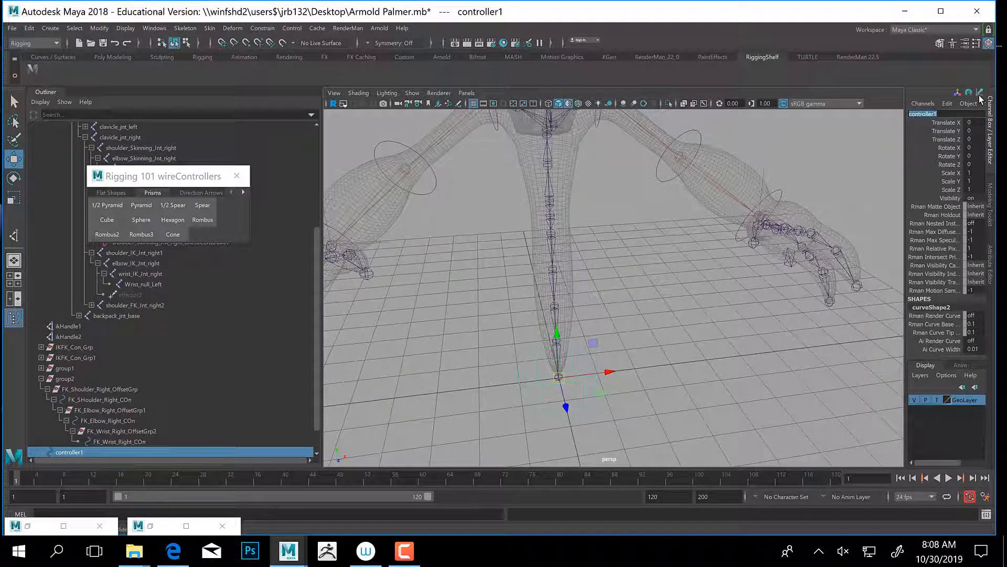
text(IK)
text(Hand_CON_LEFT)
key(Return)
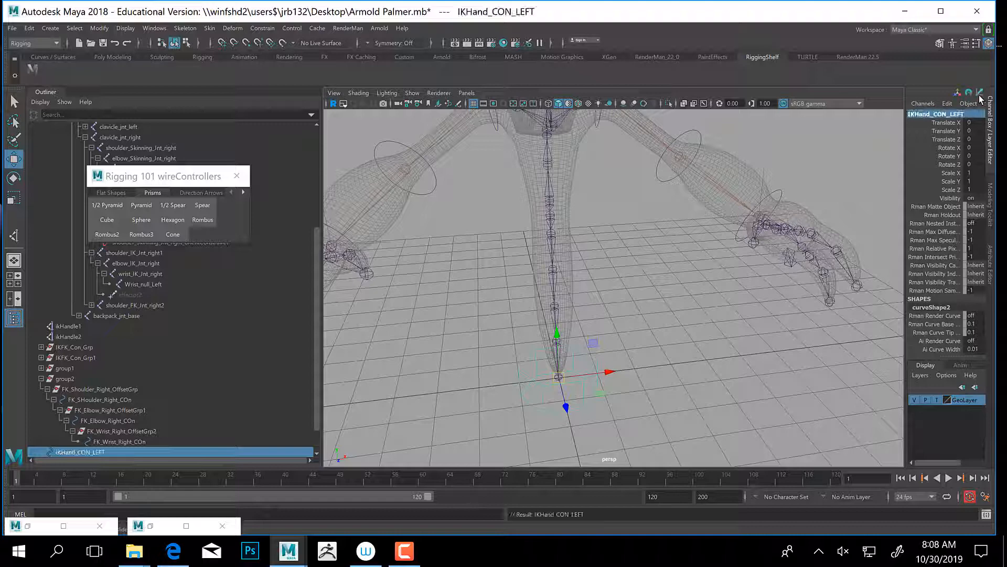
Group IKHand_CON_LEFT and rename the new group IK_Offset_ConGrp_Left.
alt+drag(650, 365, 650, 360)
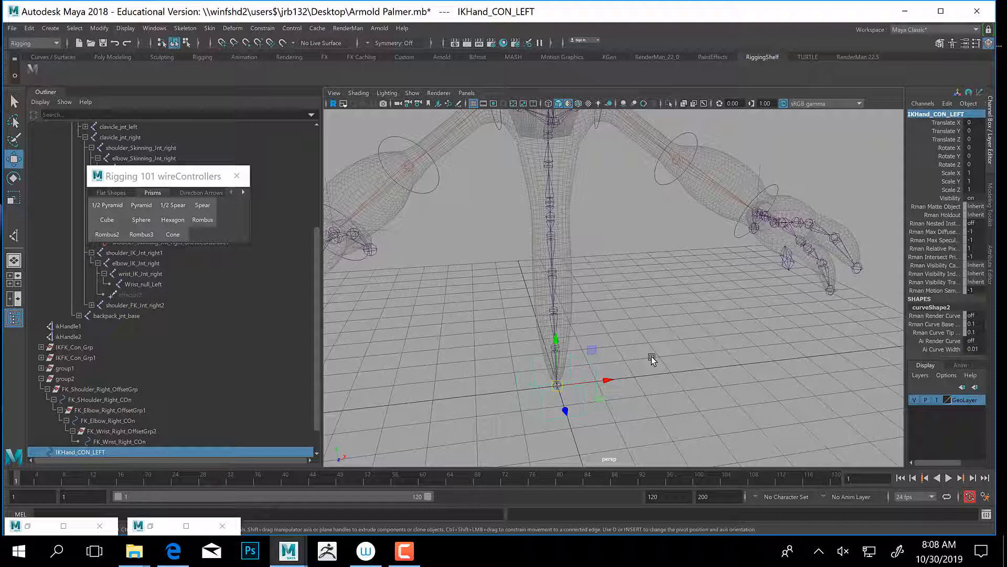
key(ctrl+g)
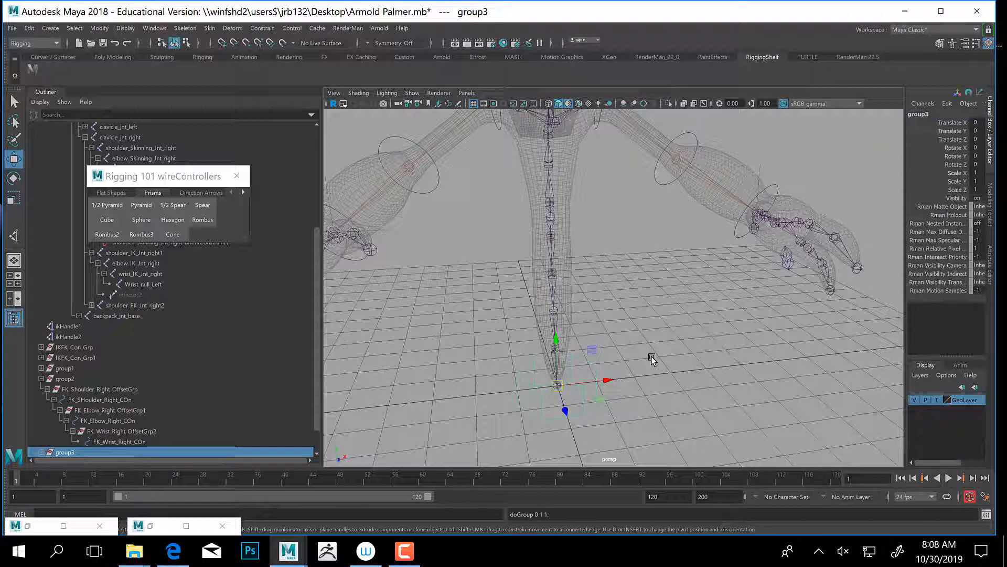
double_click(913, 115)
text(IK Offset ConGrp_Left)
key(Return)
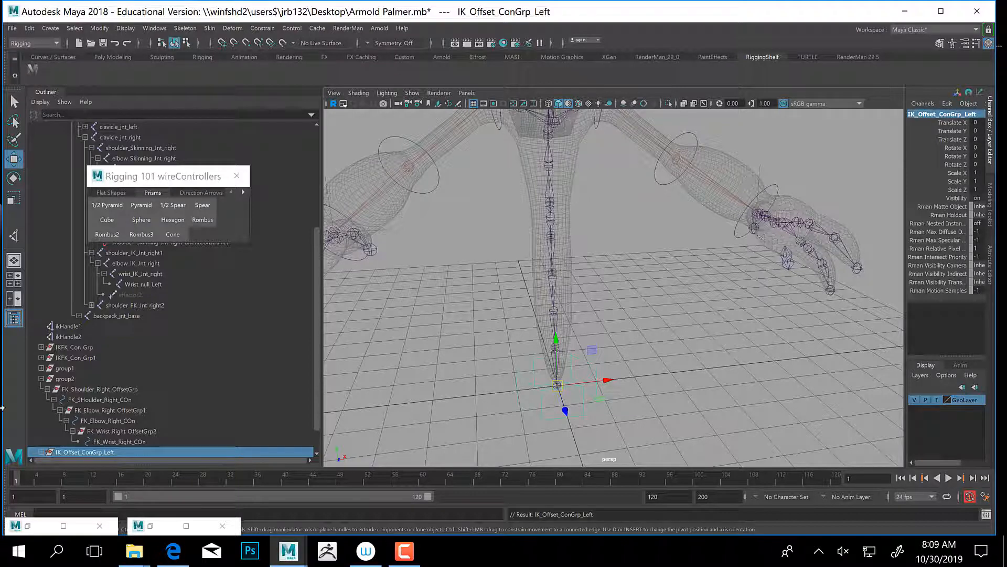
scroll(100, 417, down, 2)
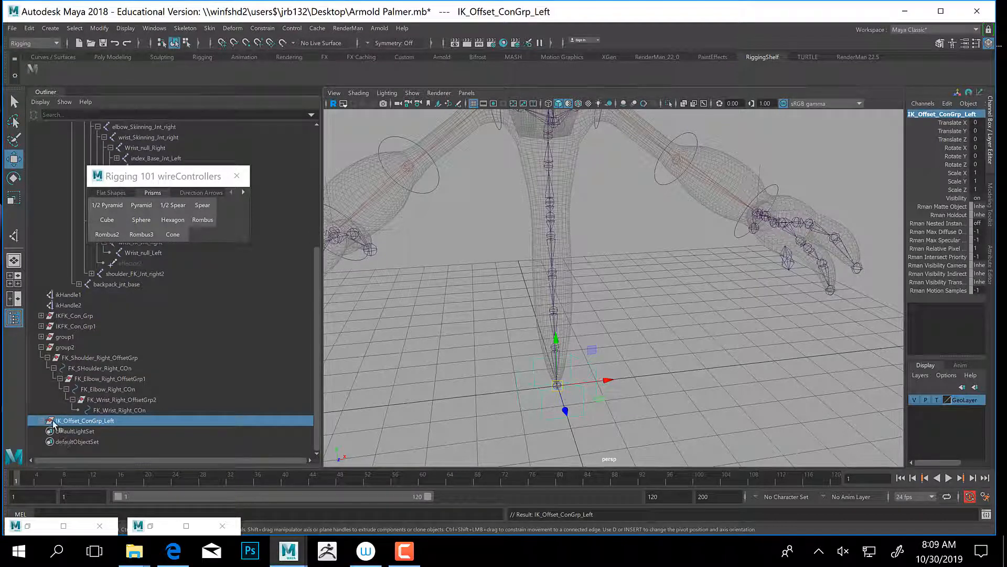
Snap IK_Offset_ConGrp_Left to the left hand's palm joint, just beyond the wrist.
key(v)
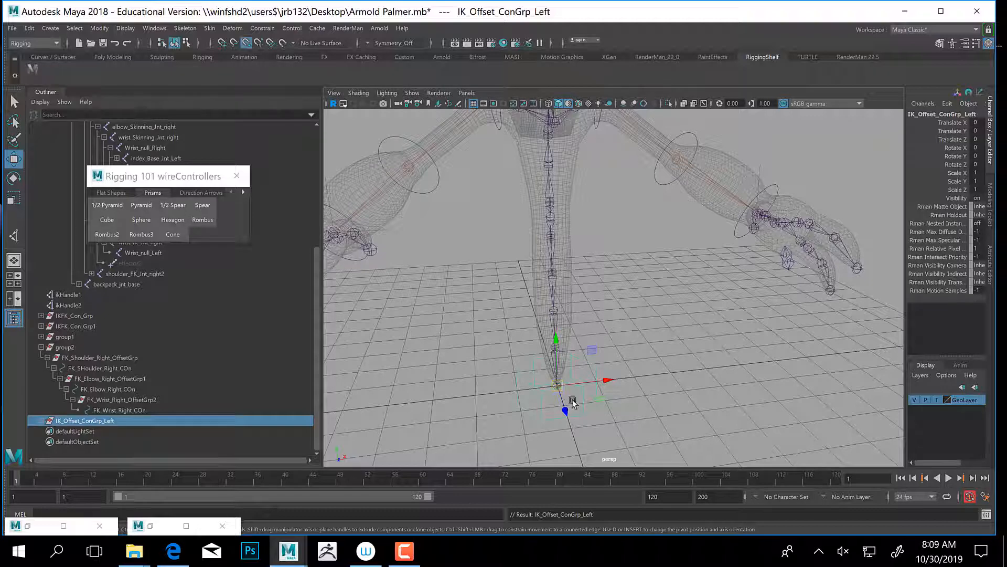
drag(557, 386, 770, 198)
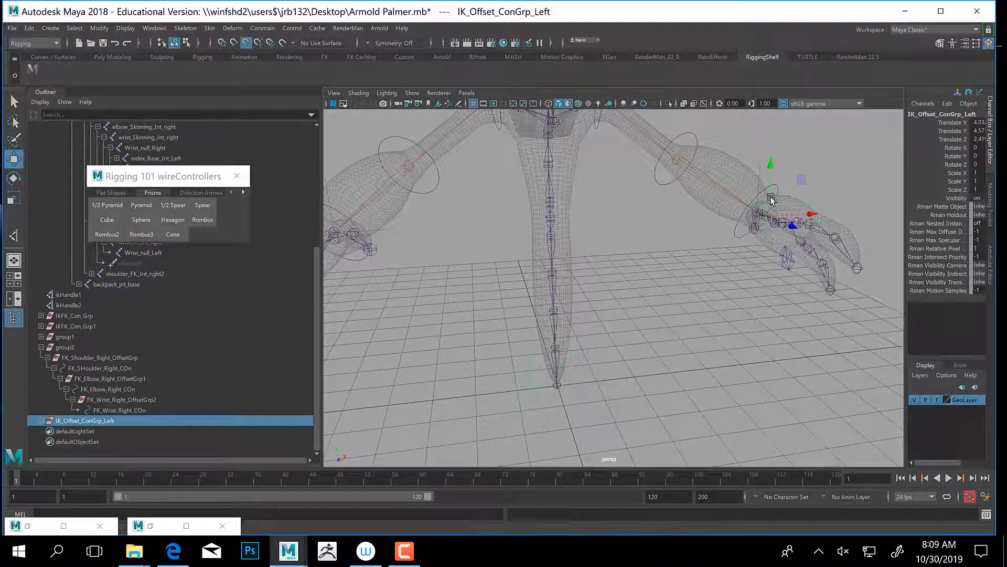
alt+drag(754, 243, 607, 332)
key(v)
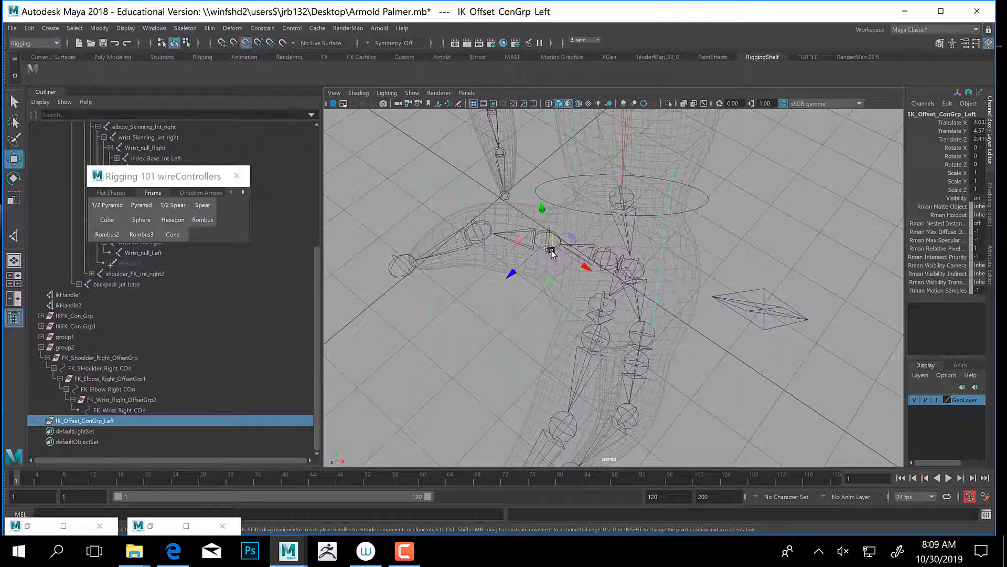
drag(542, 247, 645, 269)
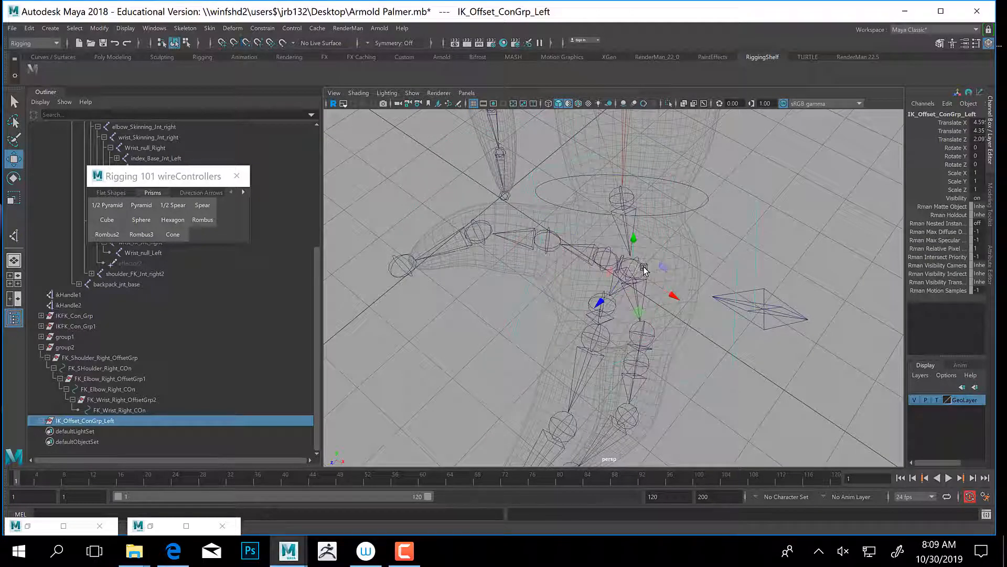
Rotate IK_Offset_ConGrp_Left to about -21°, 40° and -66° in X, Y and Z to align the control with the left hand.
key(e)
mouse_move(619, 304)
mouse_down()
mouse_move(652, 308)
mouse_move(602, 260)
mouse_move(612, 244)
mouse_move(633, 249)
mouse_move(618, 278)
mouse_move(640, 266)
mouse_move(568, 414)
mouse_move(634, 269)
mouse_move(691, 302)
mouse_move(631, 280)
mouse_move(647, 277)
mouse_move(655, 293)
mouse_move(621, 278)
mouse_move(573, 279)
mouse_move(571, 332)
mouse_move(618, 342)
mouse_move(557, 311)
mouse_move(621, 344)
mouse_move(636, 333)
mouse_move(562, 317)
mouse_move(587, 327)
mouse_move(576, 344)
mouse_move(589, 341)
mouse_move(580, 338)
mouse_up()
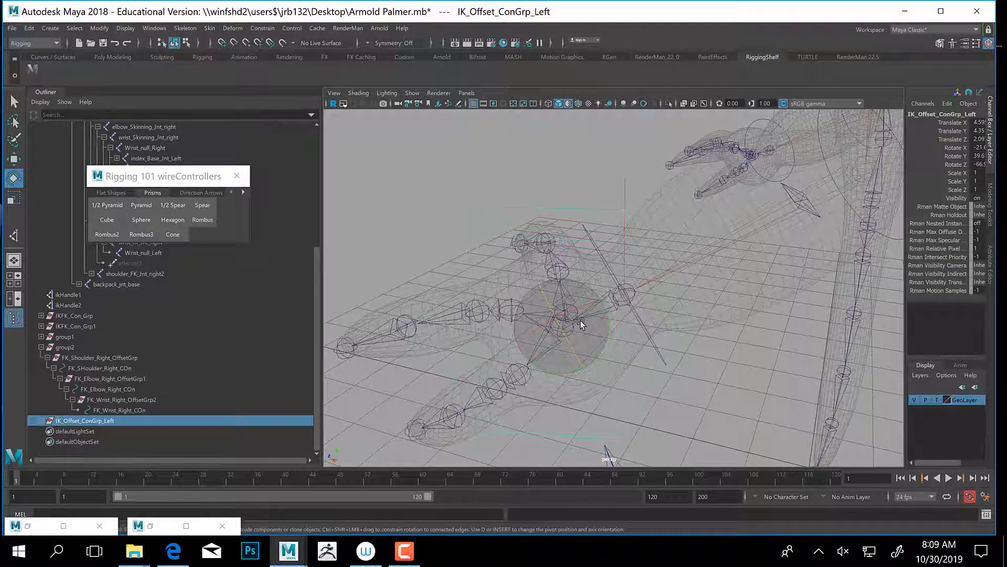
key(w)
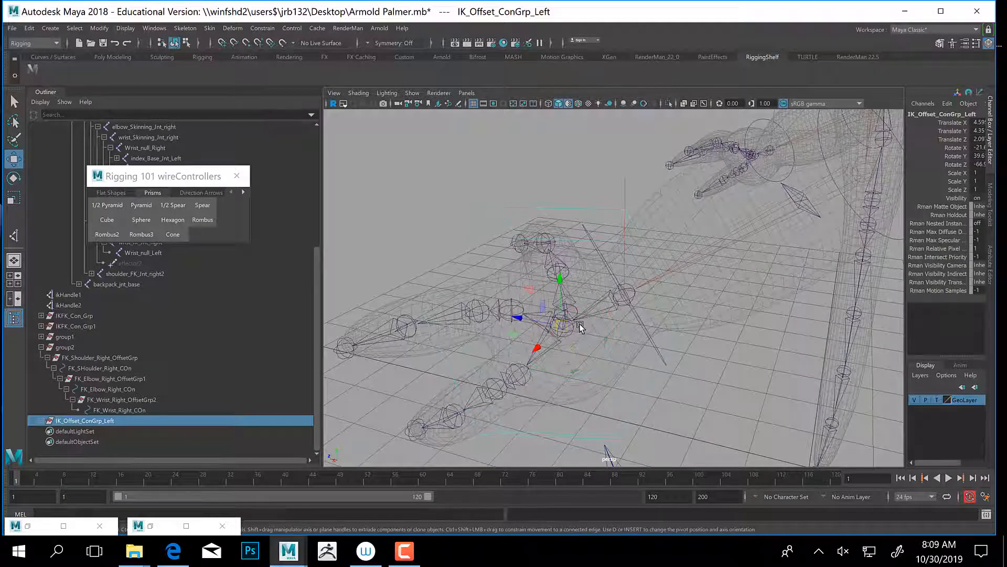
drag(575, 320, 624, 293)
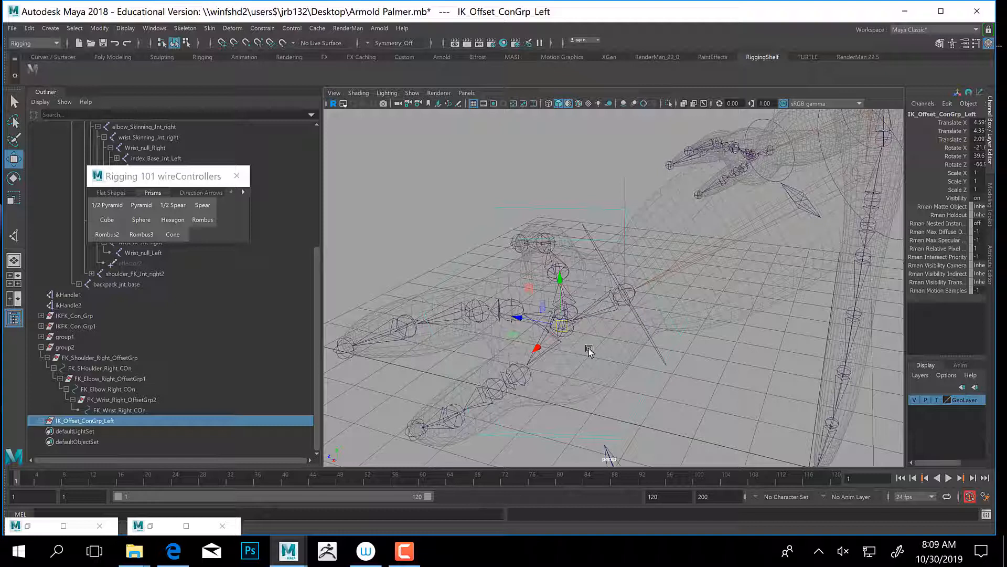
alt+drag(504, 317, 655, 291)
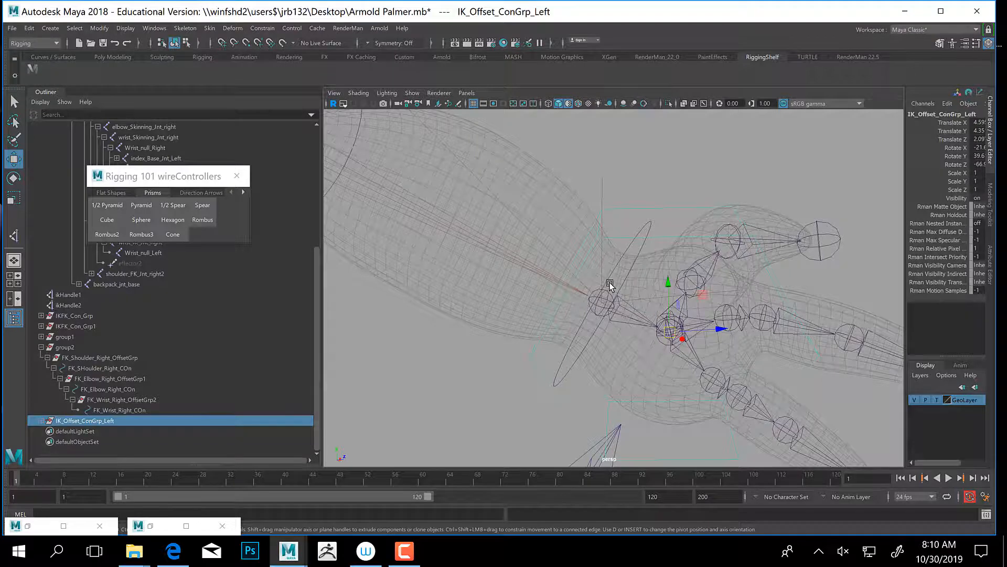
alt+drag(607, 285, 599, 281)
key(e)
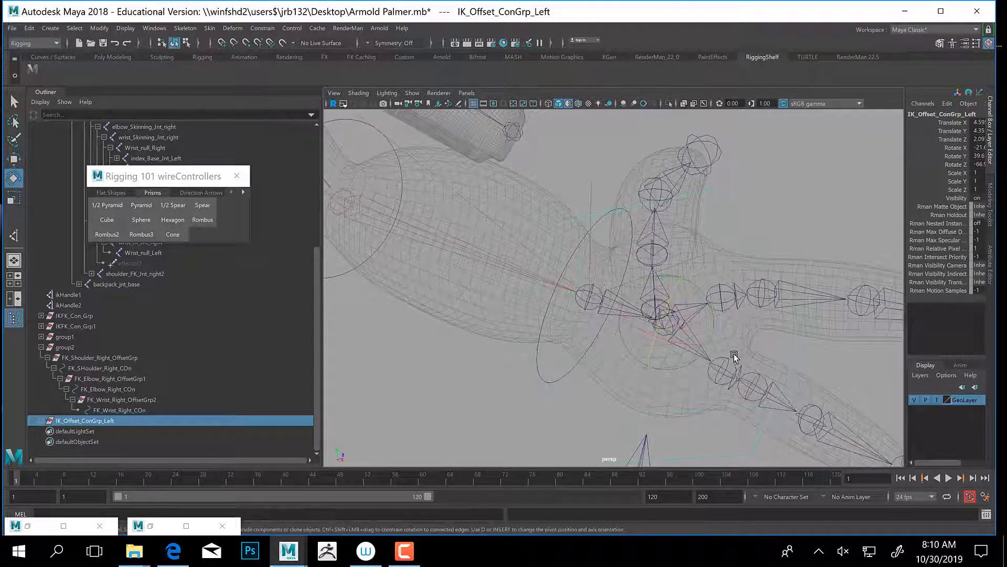
alt+drag(734, 352, 755, 287)
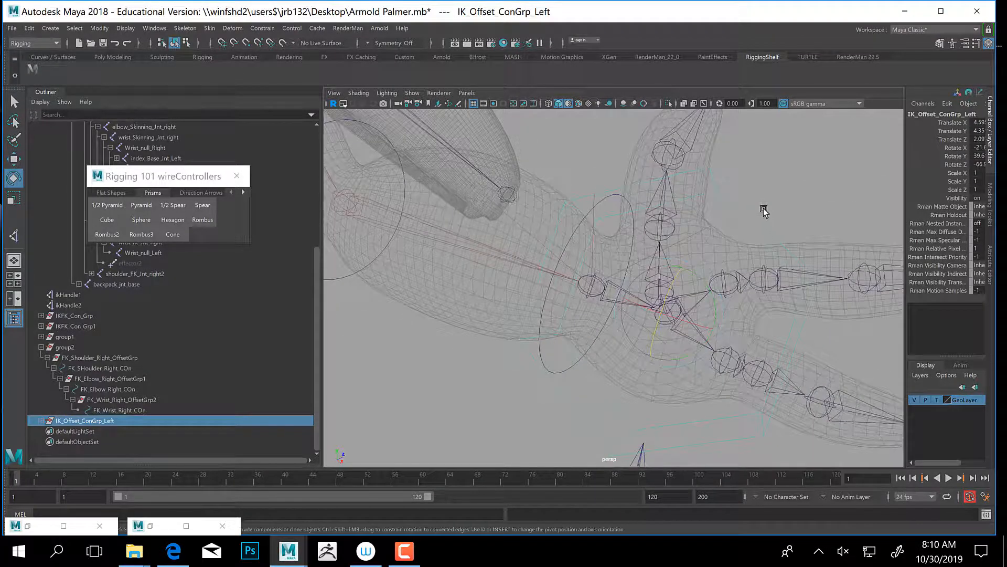
Snap the pivot of IKHand_CON_LEFT to the left wrist joint, then test-rotate the control and undo the rotation.
click(769, 219)
alt+middle_drag(632, 304, 650, 313)
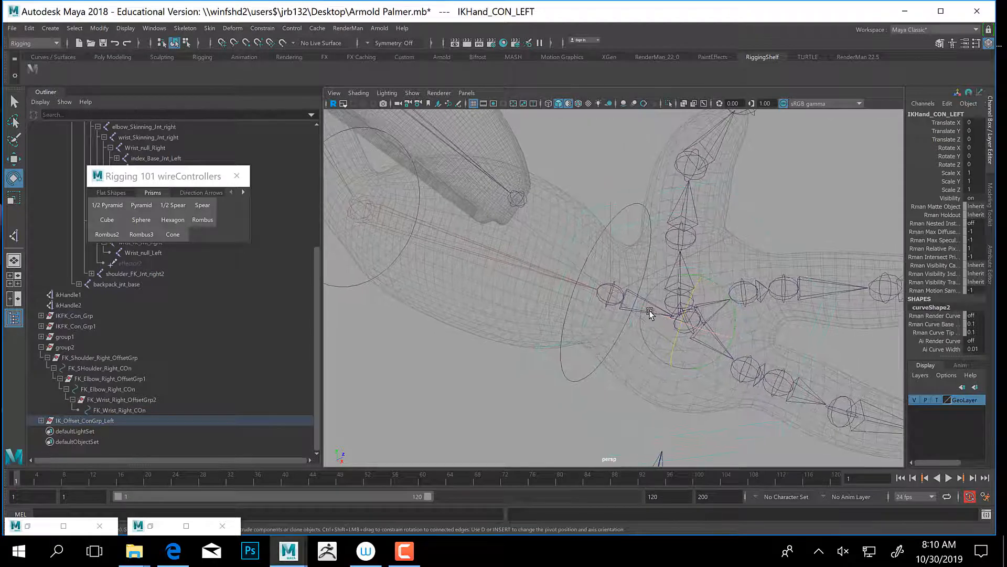
key(d)
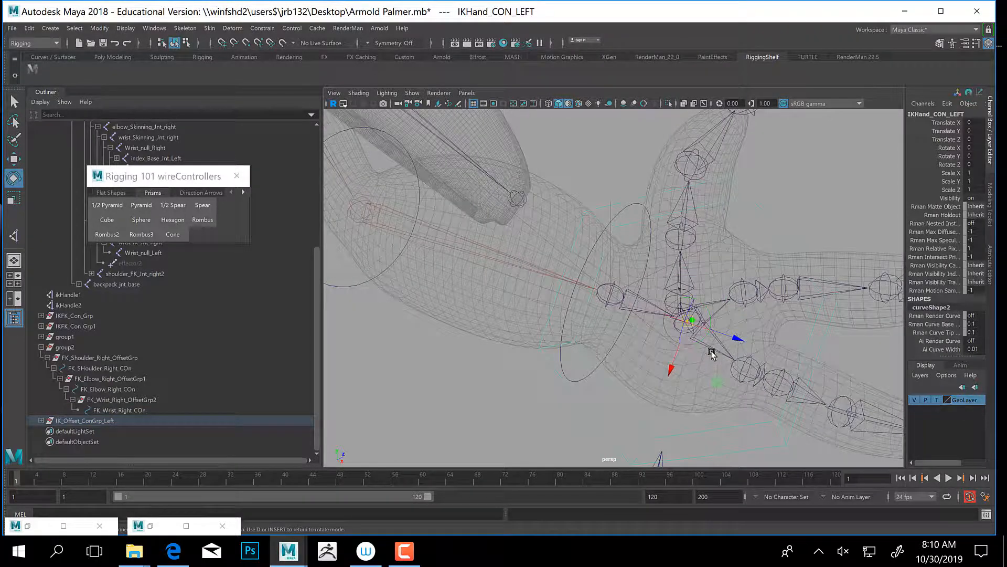
key(v)
drag(737, 338, 614, 352)
key(d)
key(ctrl+z)
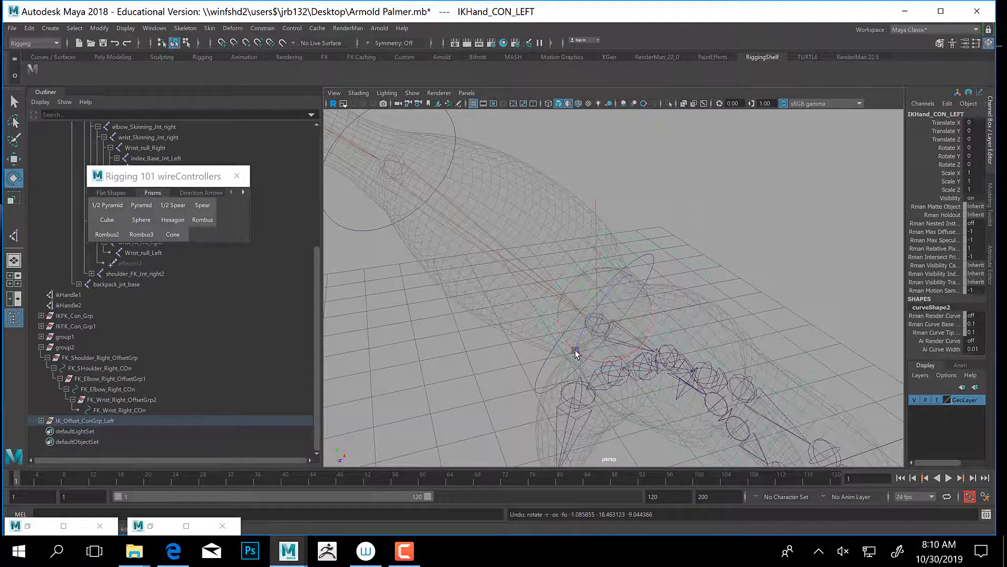
alt+drag(675, 332, 653, 338)
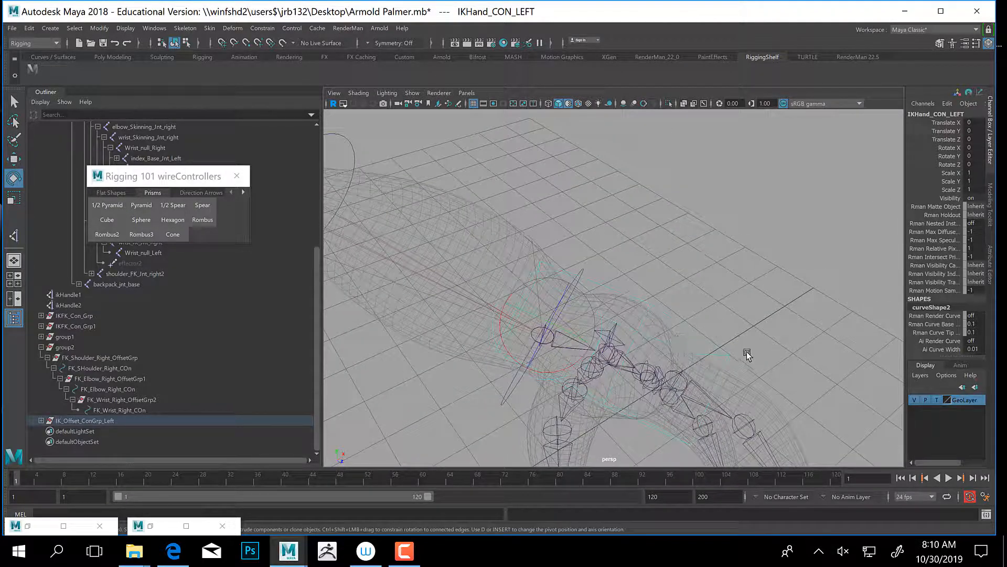
alt+drag(736, 353, 607, 315)
Group IK_Offset_ConGrp_Left and mirror the new group with Duplicate Special, using an X scale of -1.
click(74, 420)
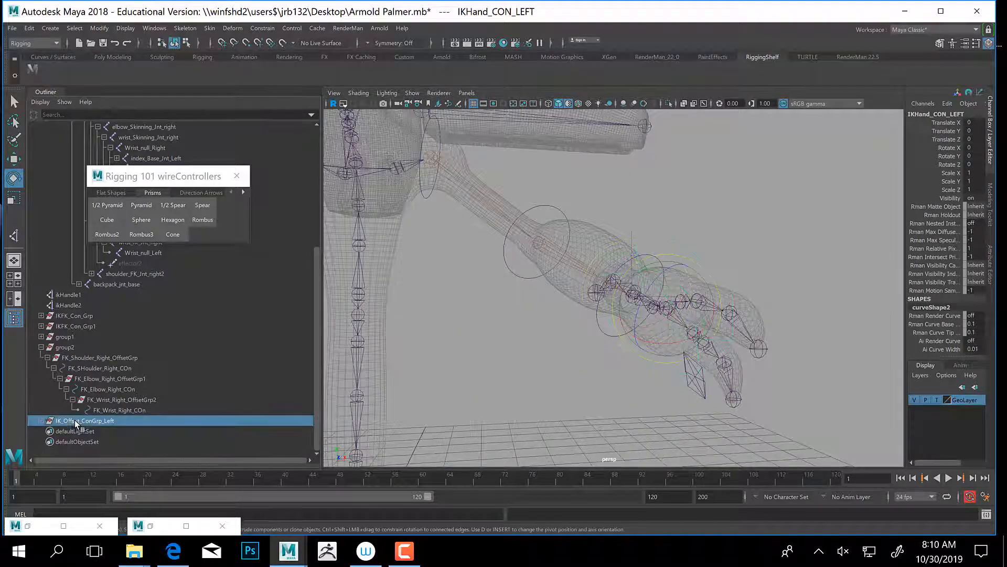
key(ctrl+g)
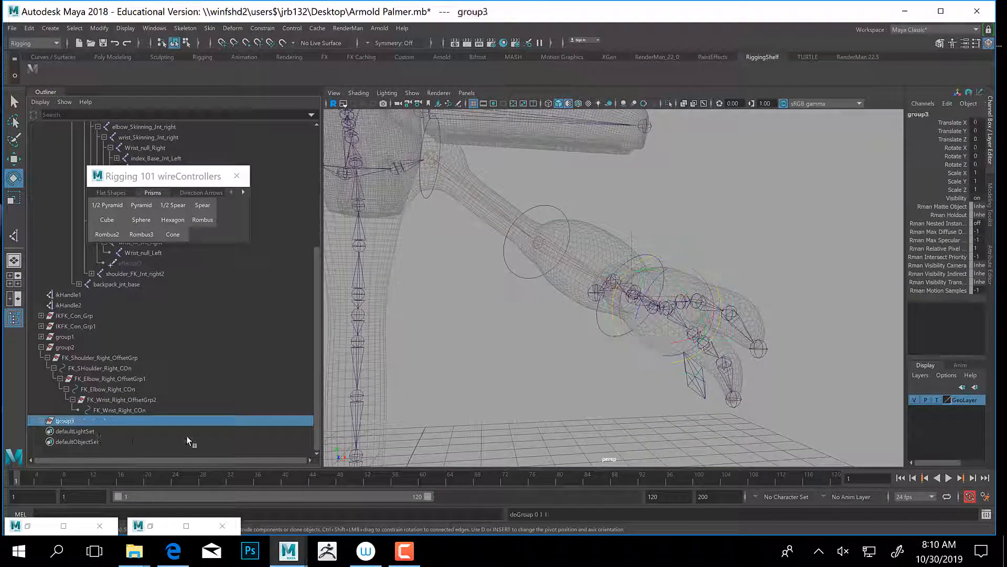
click(29, 29)
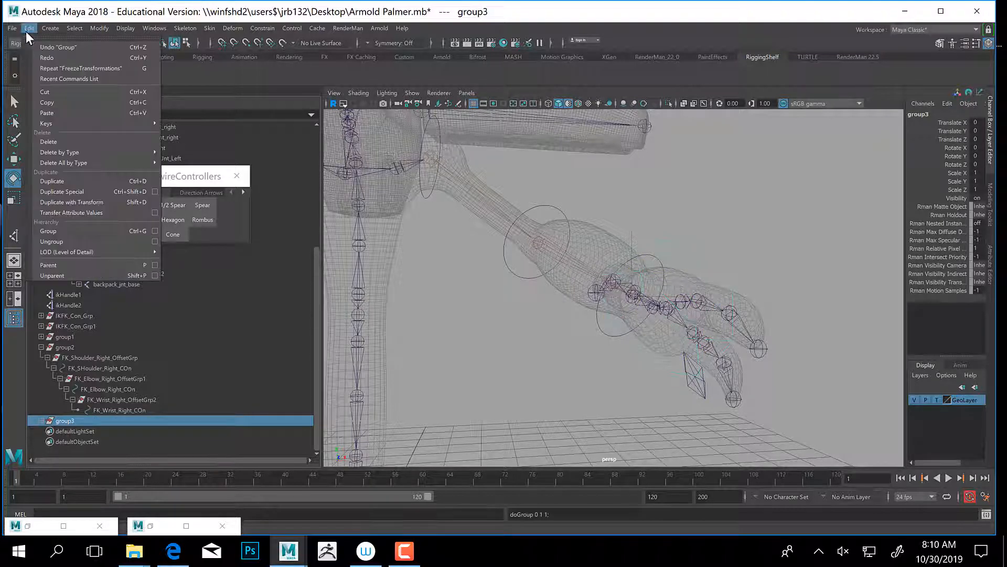
click(75, 191)
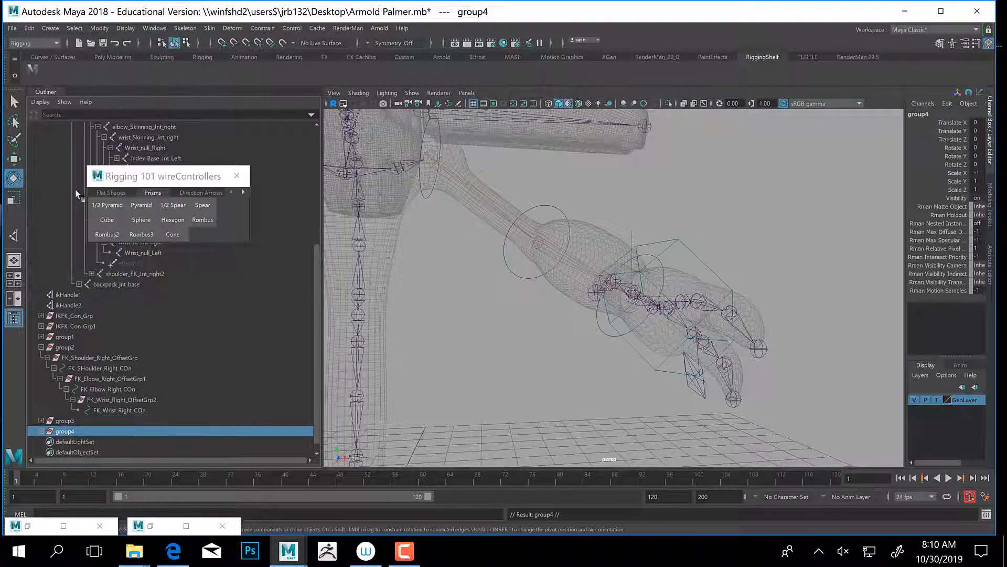
Expand the mirrored IK group and select its IK_Offset_ConGrp_Left and IKHand_CON_LEFT nodes.
click(41, 431)
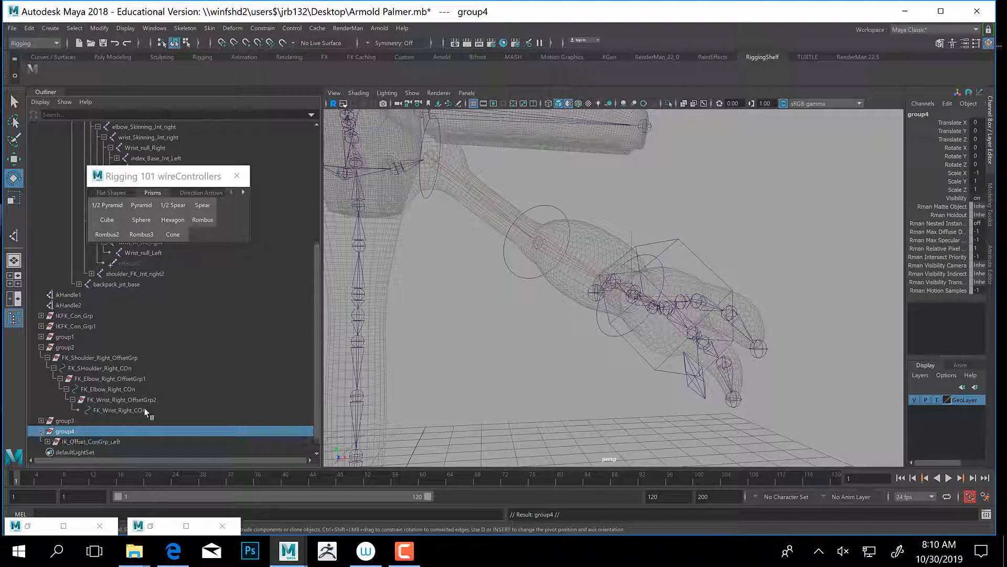
scroll(146, 412, down, 1)
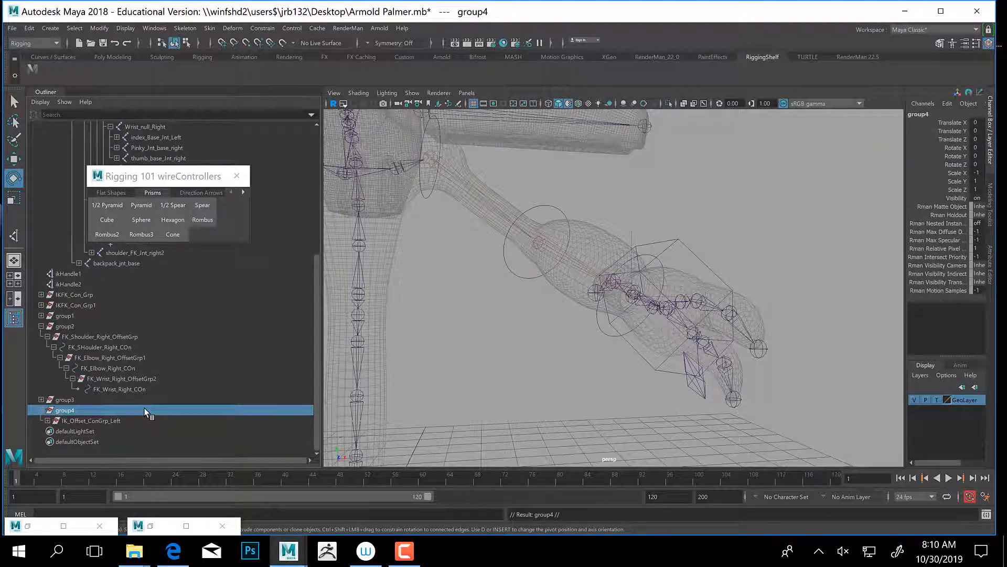
click(47, 421)
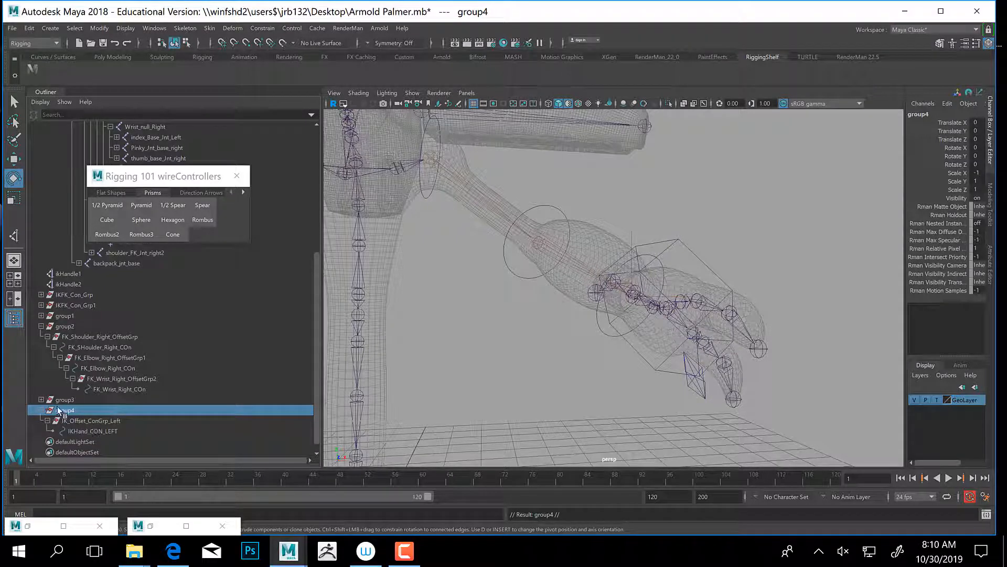
click(107, 418)
shift+click(104, 433)
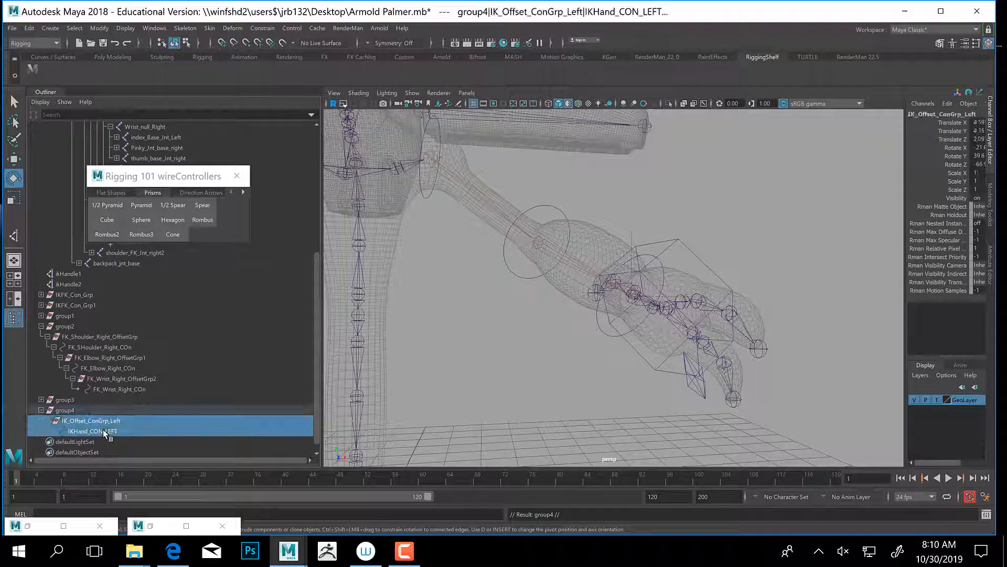
Search and replace Left with Right in the names of the selected mirrored IK nodes.
alt+drag(434, 344, 439, 272)
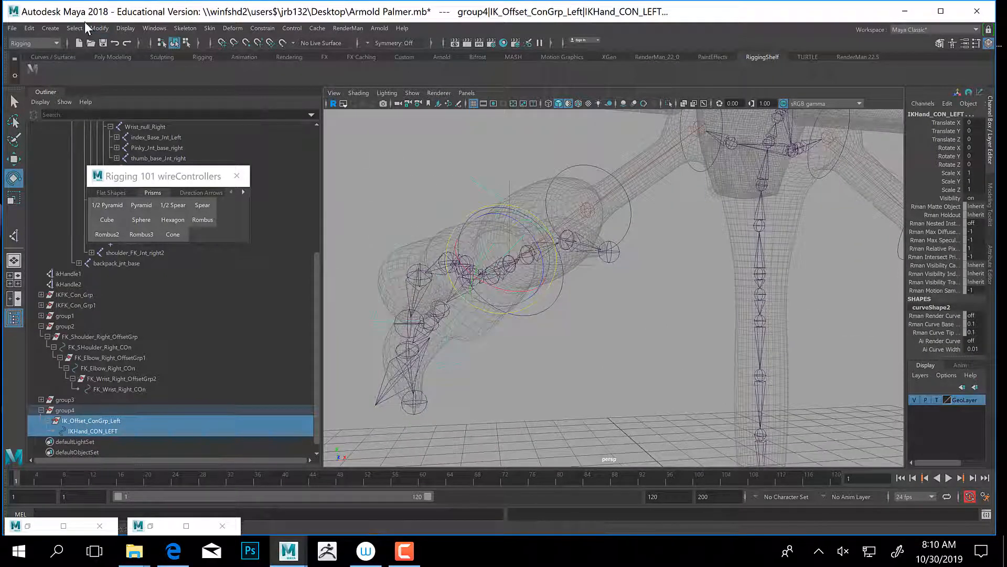
click(99, 28)
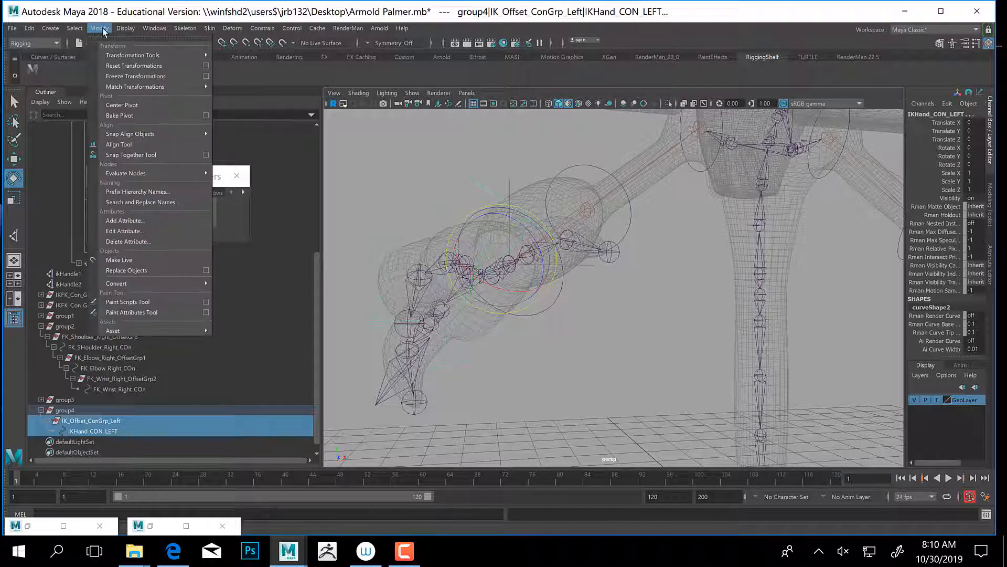
click(157, 202)
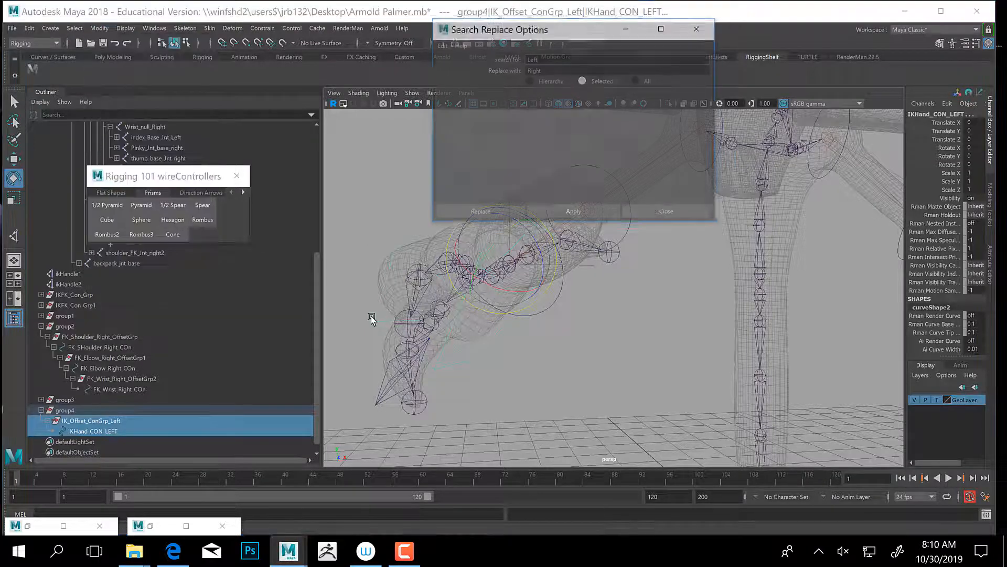
click(566, 214)
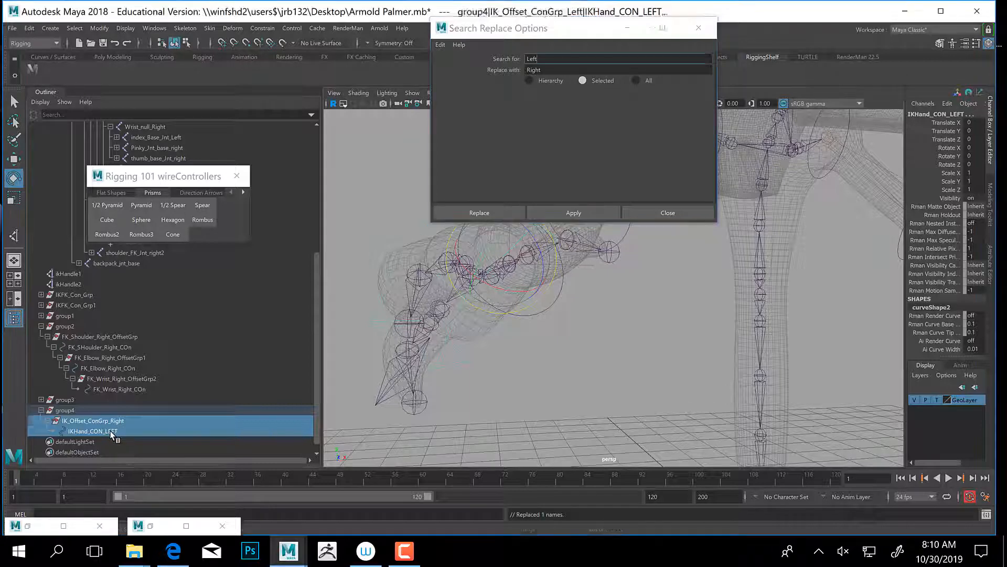
Rename the mirrored IKHand_CON_LEFT control as IKHand_CON_Right and close the Search Replace Options.
click(105, 431)
double_click(112, 432)
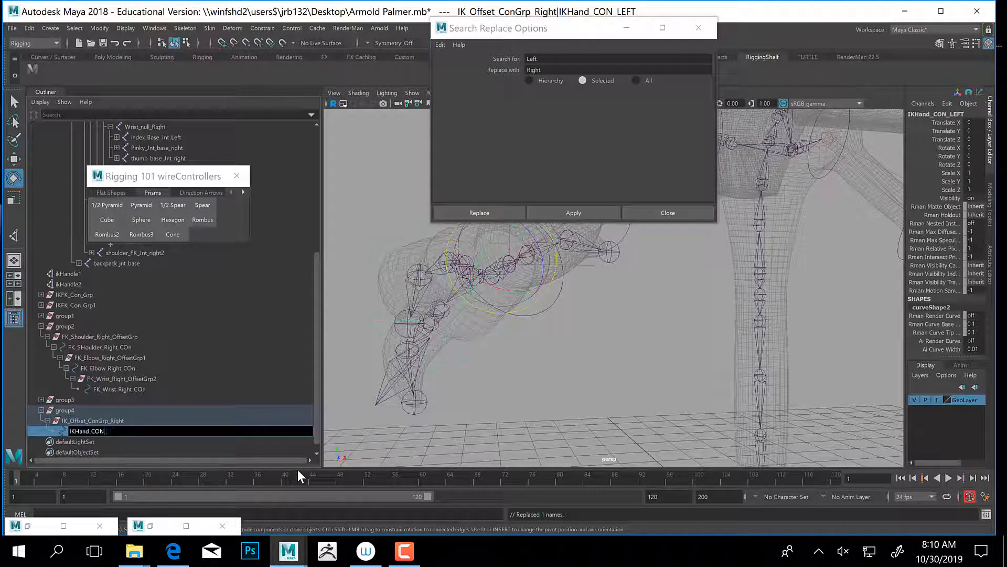
text(Right)
key(Return)
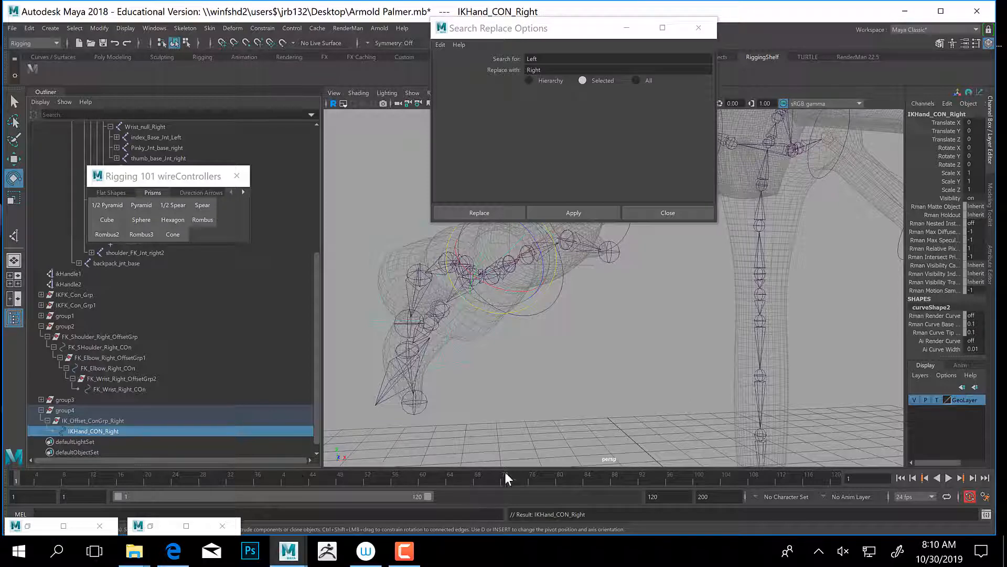
click(667, 213)
mouse_move(610, 270)
alt+mouse_down()
mouse_move(498, 265)
mouse_move(535, 254)
mouse_move(603, 293)
mouse_move(652, 244)
mouse_move(646, 259)
mouse_move(623, 255)
alt+mouse_up()
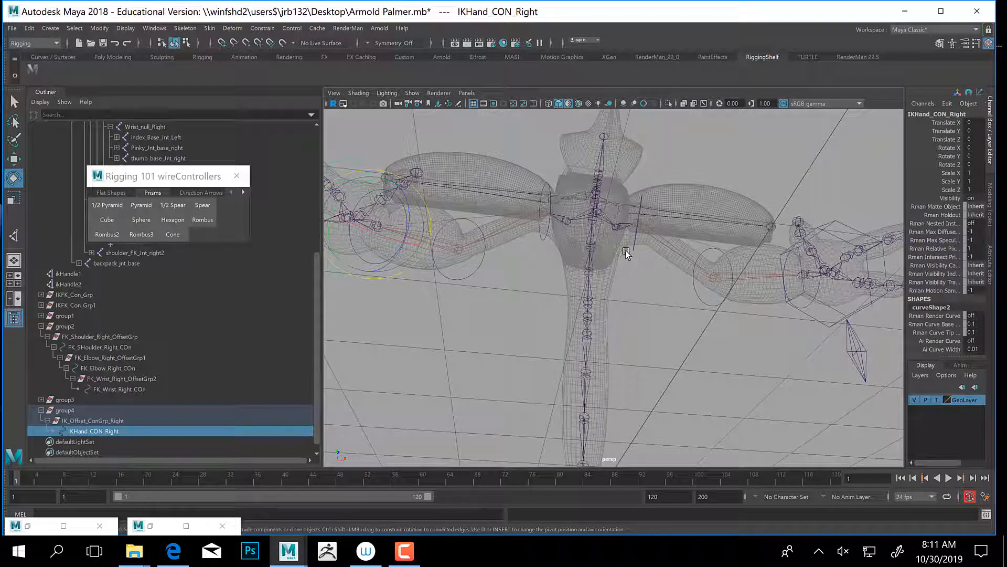
click(407, 551)
click(406, 551)
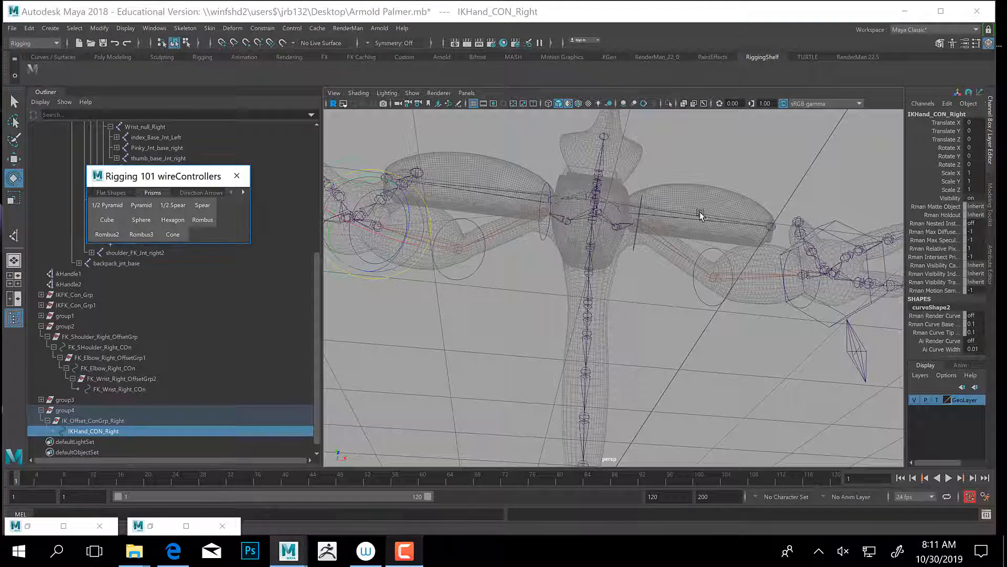
alt+drag(483, 150, 598, 247)
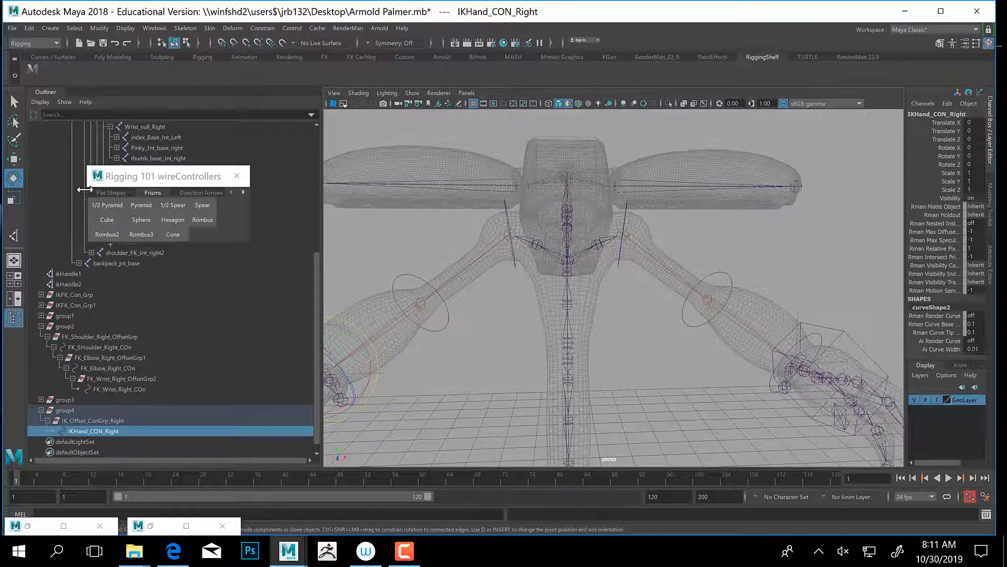
Create a 180 Arc control curve from the flat shapes of the wire controller set.
click(108, 193)
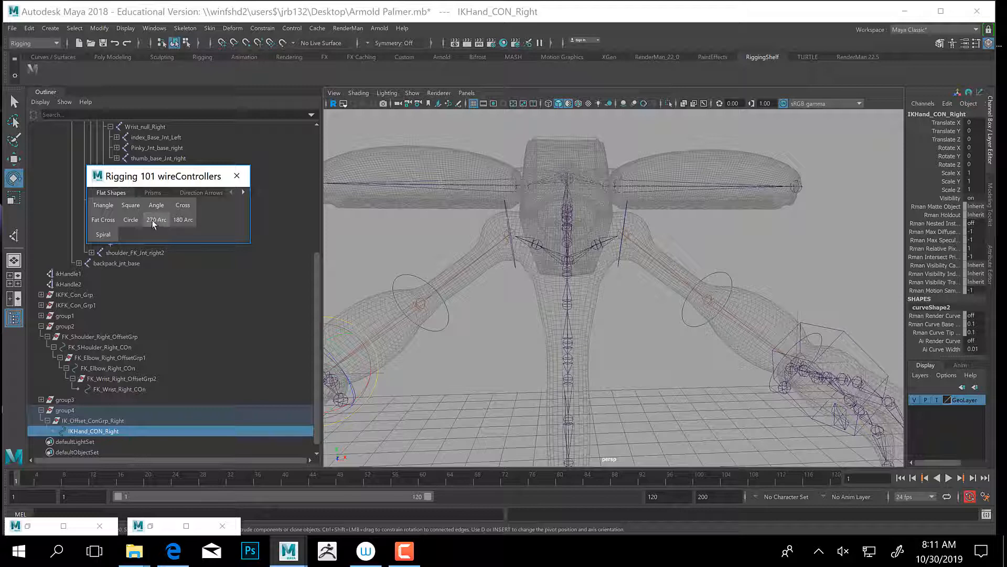
click(187, 224)
alt+middle_drag(548, 427, 521, 211)
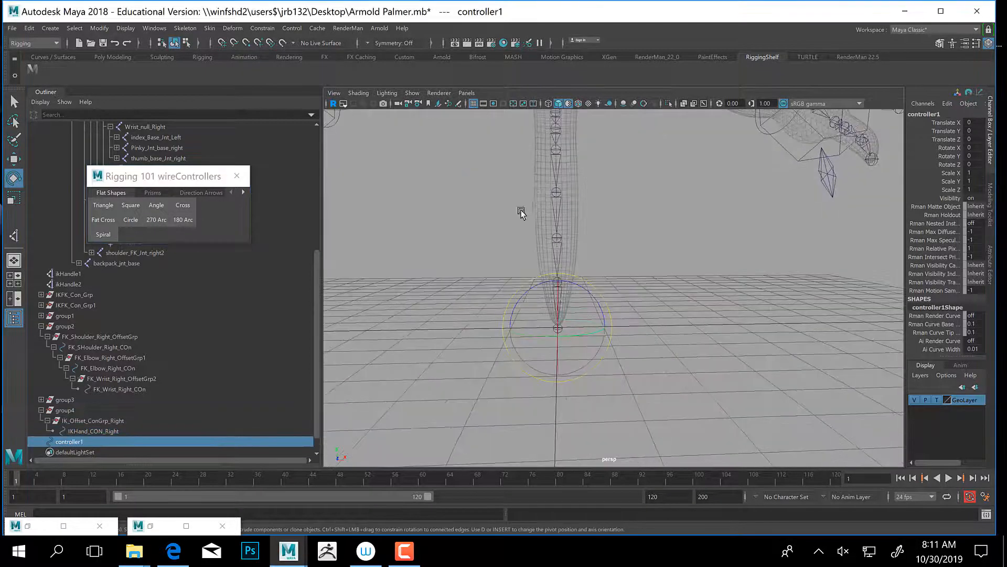
alt+drag(521, 211, 508, 250)
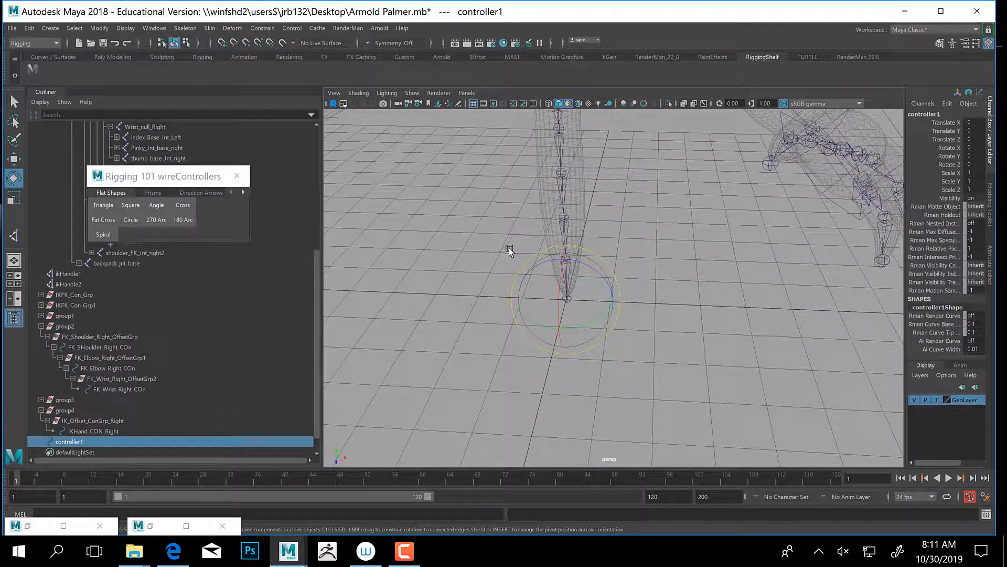
Rotate the new arc control upright and set its Rotate Z to exactly 90.
key(w)
alt+middle_drag(568, 269, 592, 321)
alt+right_drag(592, 321, 536, 325)
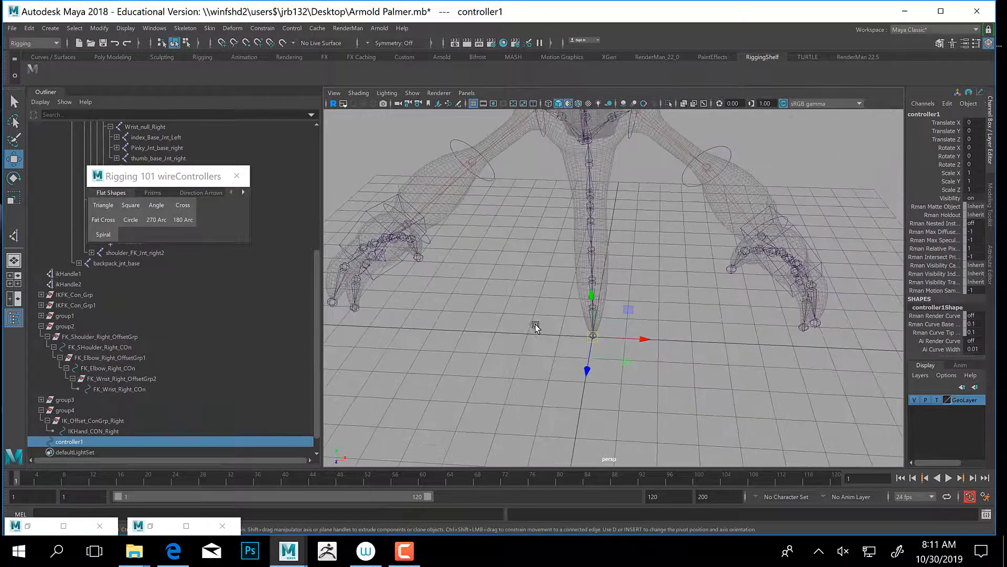
mouse_move(536, 325)
alt+mouse_down()
mouse_move(529, 304)
mouse_move(546, 315)
alt+mouse_up()
key(e)
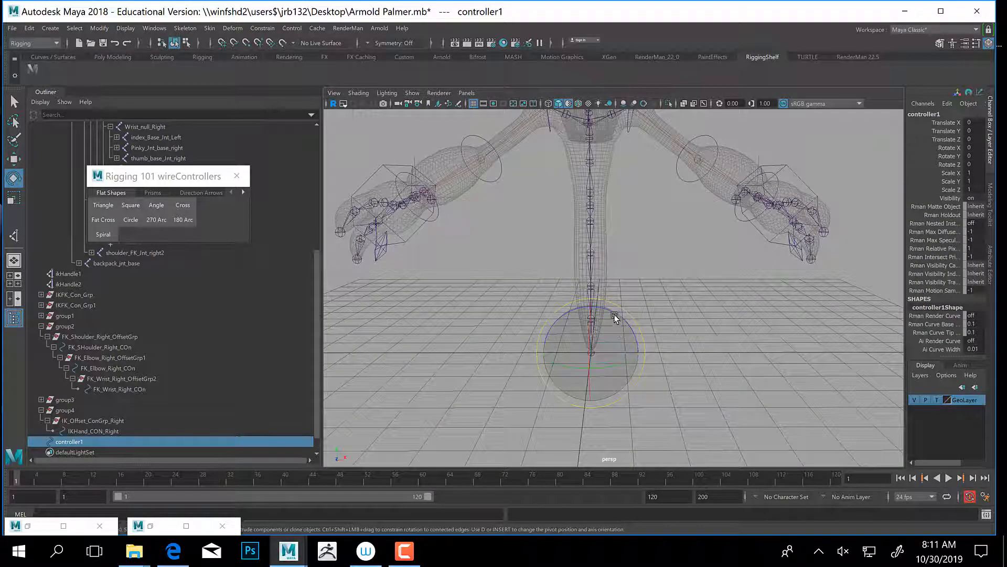
drag(615, 317, 649, 281)
double_click(979, 164)
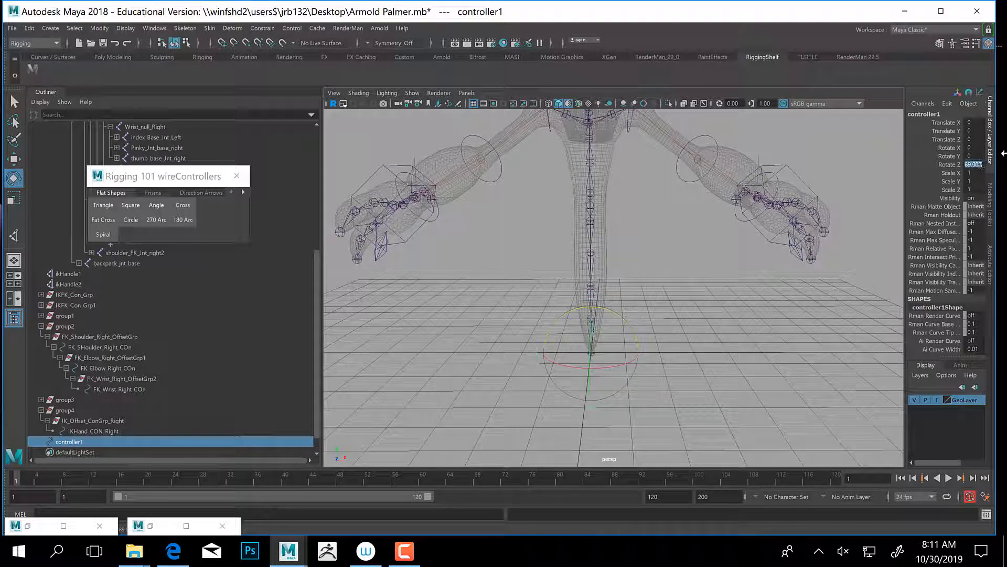
text(90)
Rename the arc control Clav_Con_Left and group it.
click(936, 115)
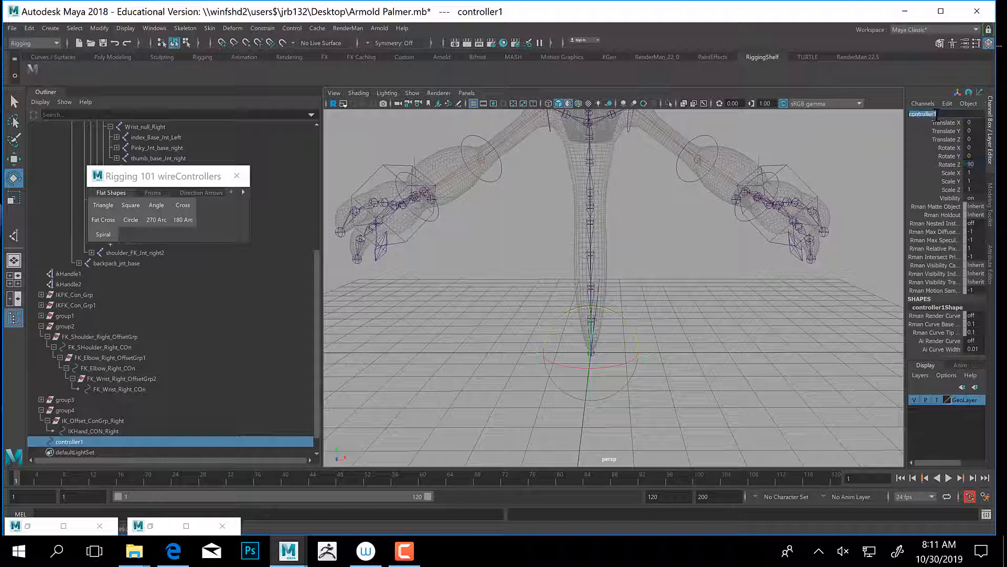
text(c)
key(Return)
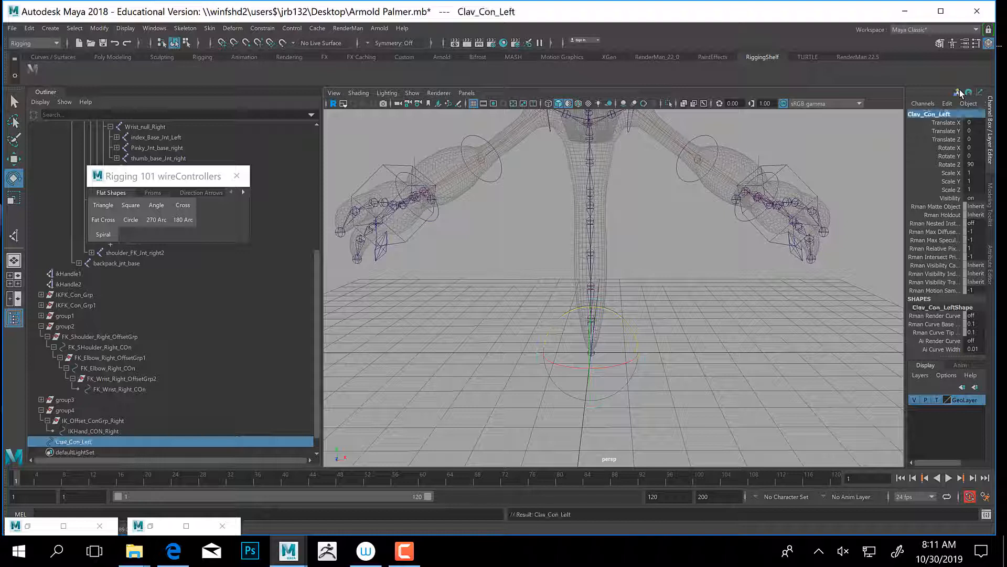
alt+drag(499, 322, 506, 328)
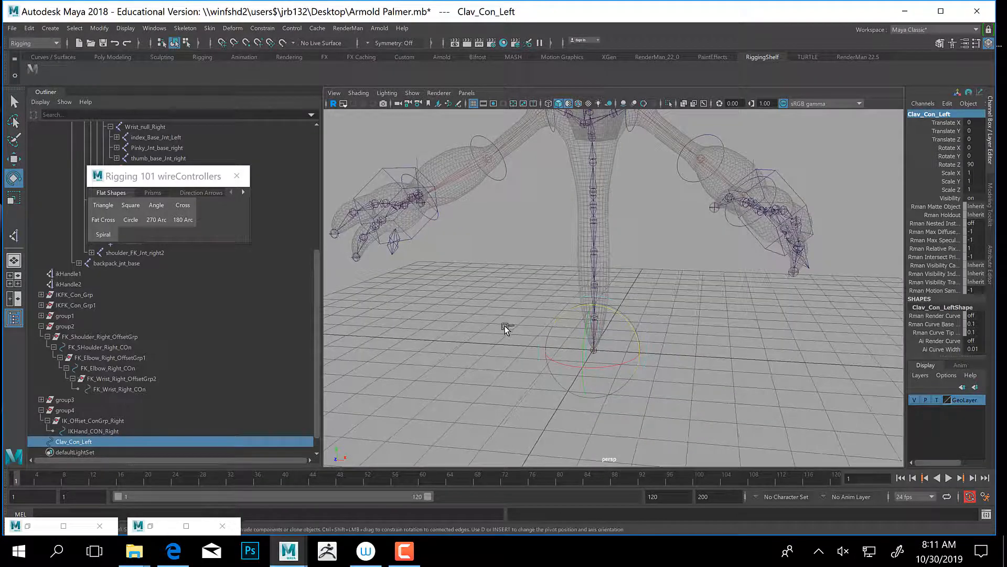
key(ctrl+g)
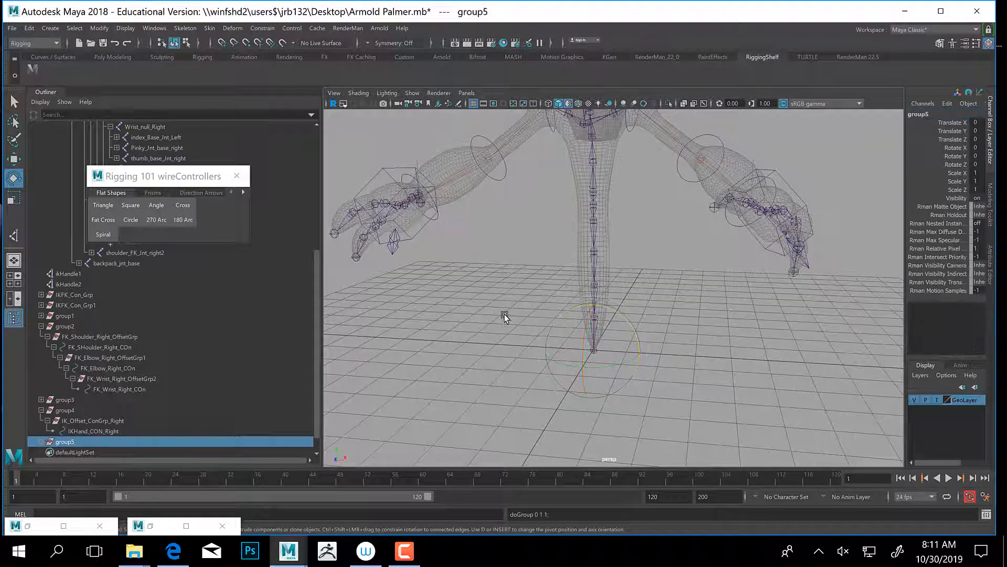
Move the clavicle control's group onto the left clavicle joint and rotate it to about -28° in Z.
key(w)
alt+drag(659, 367, 595, 230)
alt+middle_drag(595, 231, 603, 316)
alt+right_drag(590, 310, 548, 400)
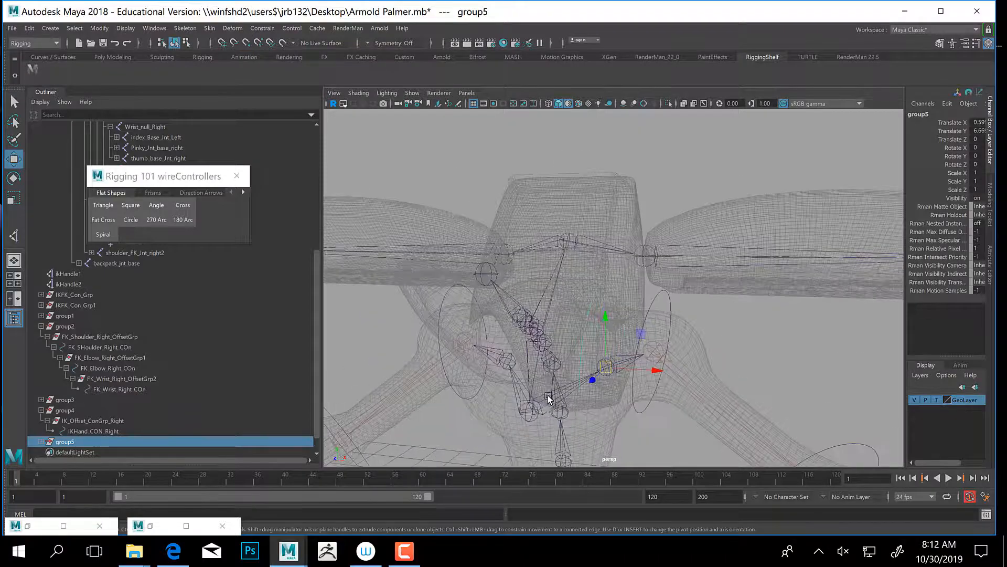
alt+middle_drag(571, 400, 583, 354)
alt+drag(583, 354, 631, 326)
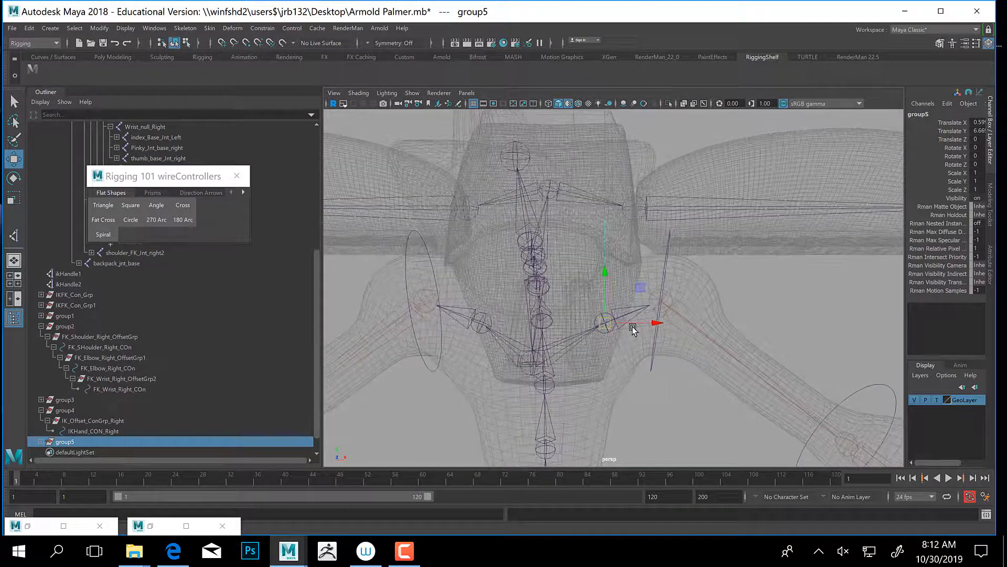
key(e)
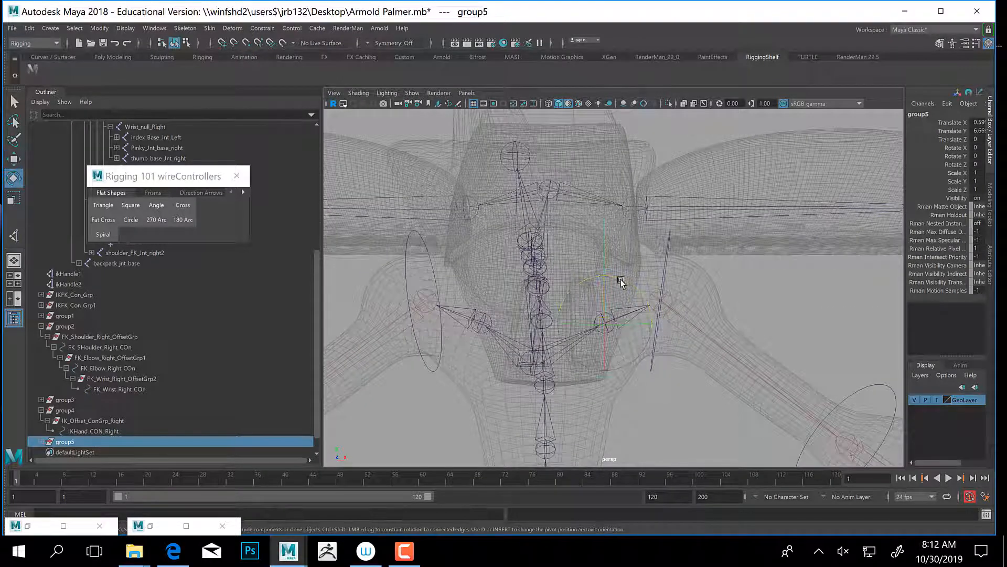
drag(616, 277, 615, 303)
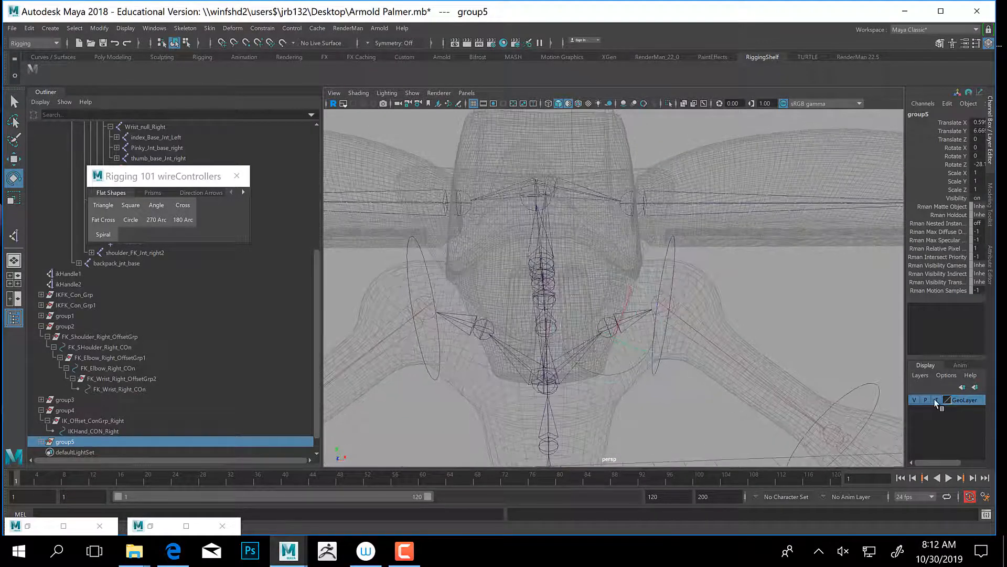
Switch the display type of GeoLayer from template to reference.
click(937, 400)
alt+drag(603, 268, 576, 270)
alt+drag(518, 261, 666, 313)
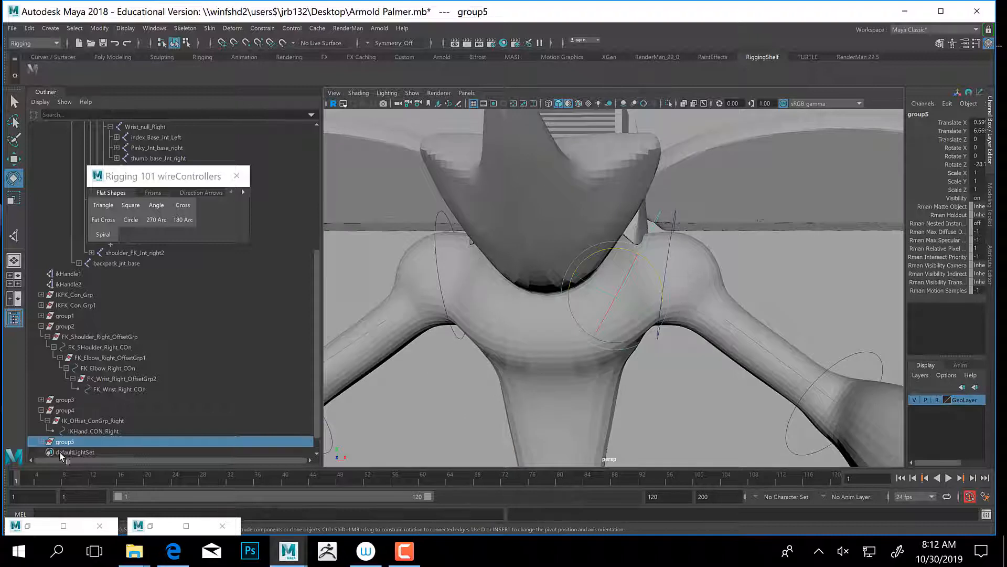
Expand the clavicle control's group and rename the group CLav_Offset_Left.
click(42, 442)
scroll(93, 435, down, 1)
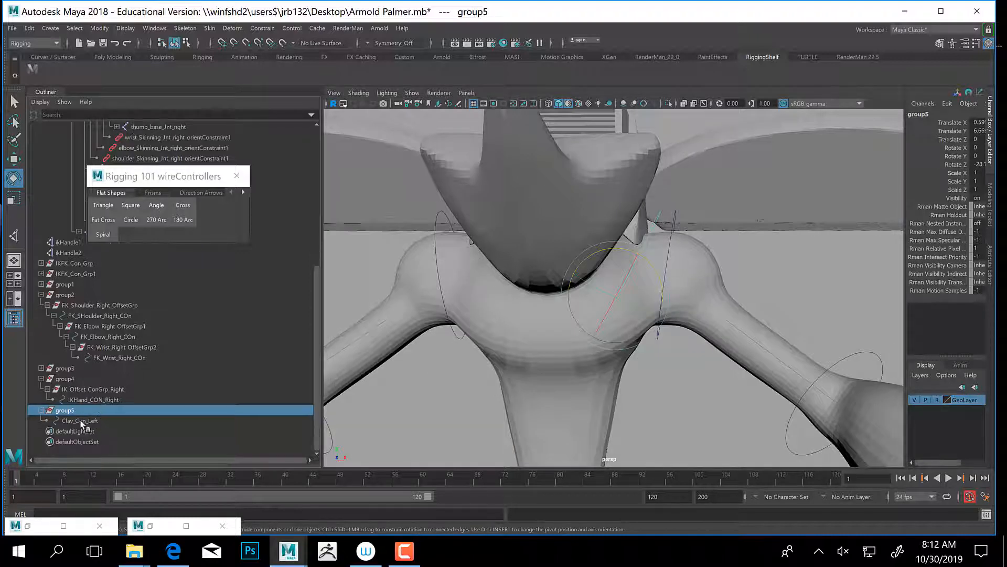
double_click(67, 411)
text(Cla)
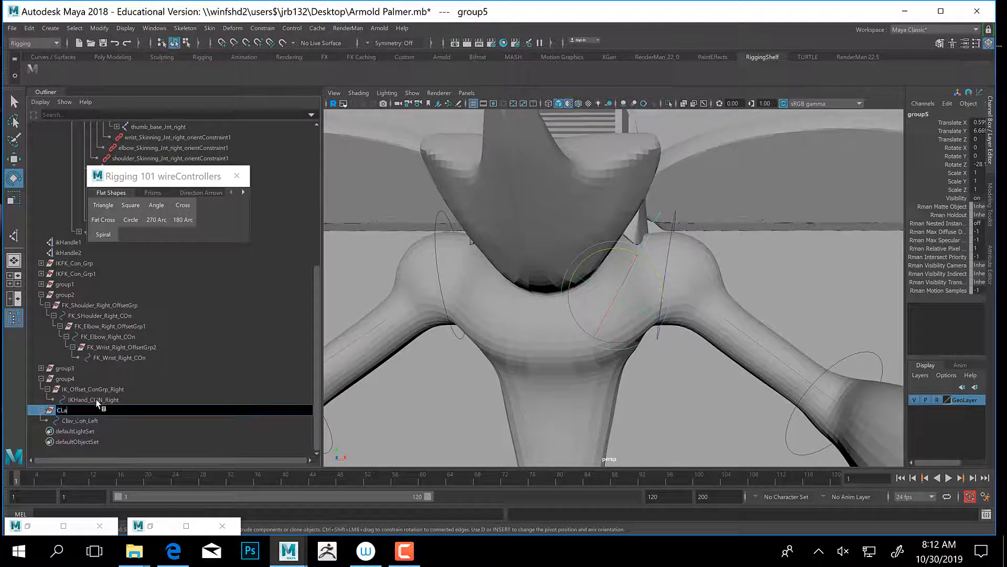
text(v_Offset_Left)
key(Return)
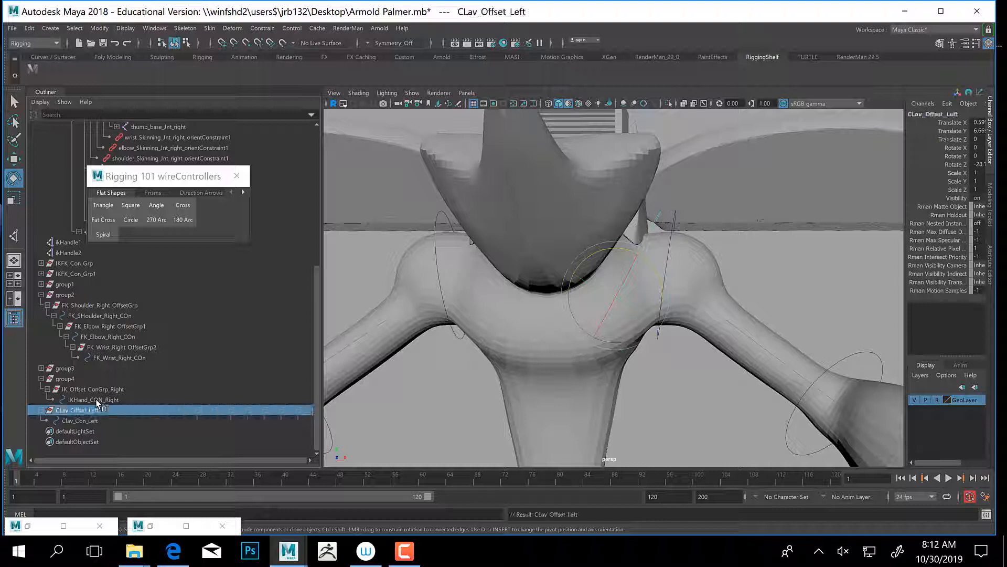
Group CLav_Offset_Left and mirror the new group with Duplicate Special, using an X scale of -1.
right_click(91, 419)
click(87, 419)
key(ctrl+g)
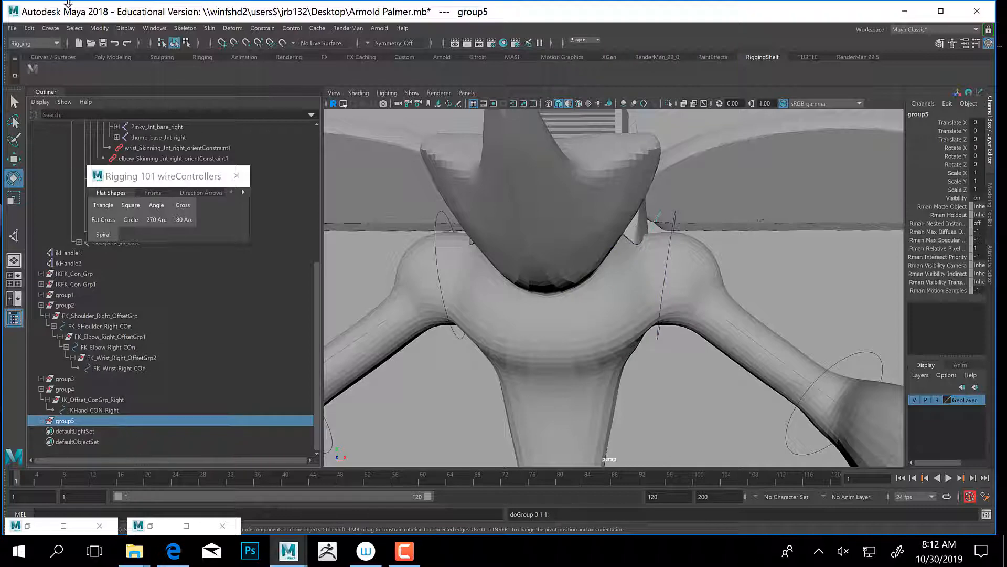
click(22, 29)
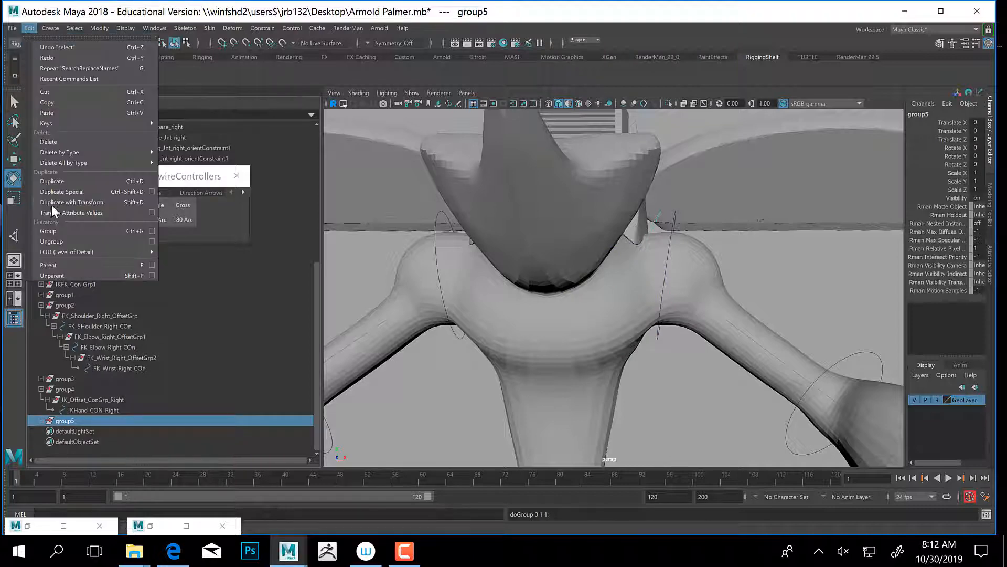
click(73, 191)
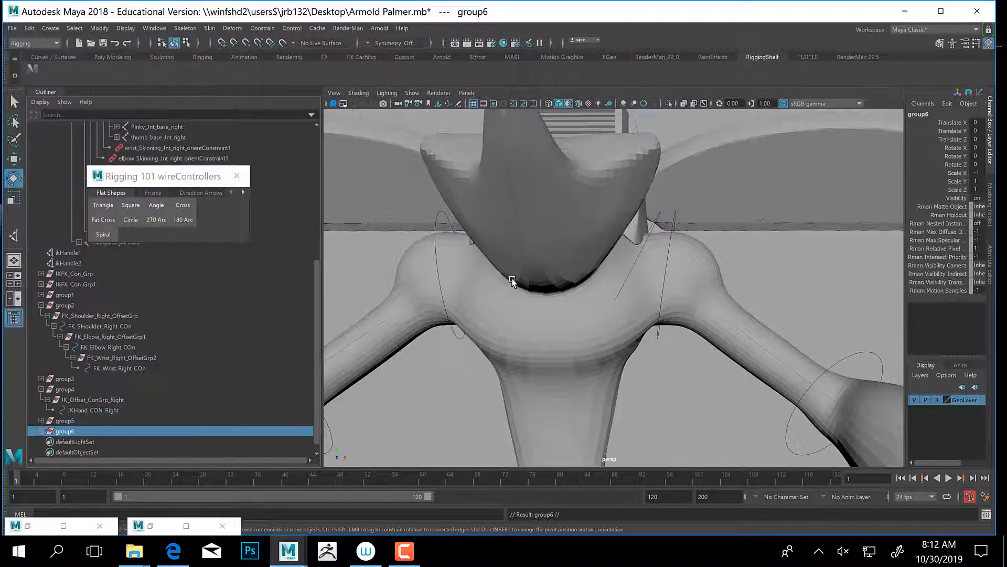
alt+drag(513, 282, 477, 299)
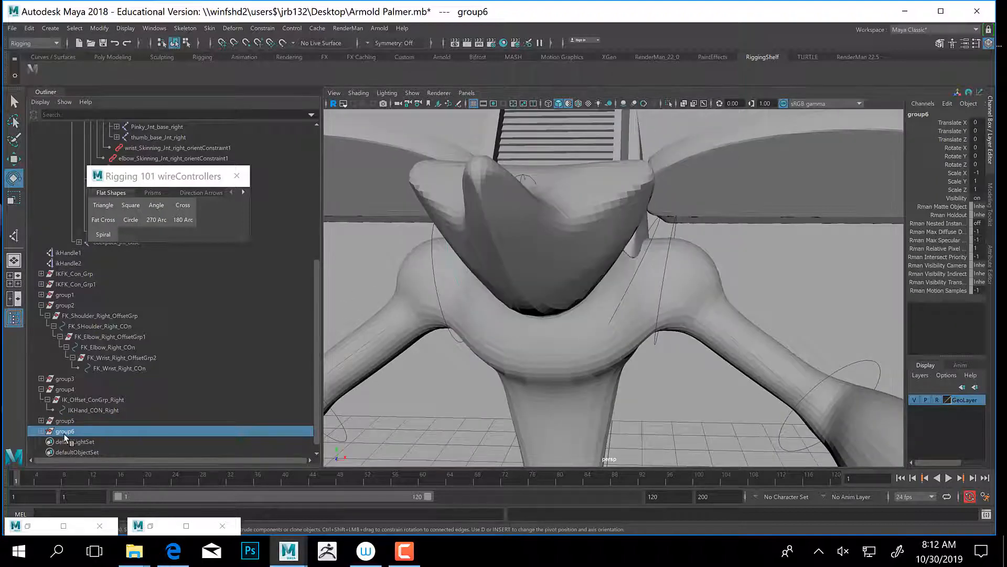
Rename the mirrored clavicle group Clav_Offset_Center_Grp.
double_click(59, 432)
text(Clav)
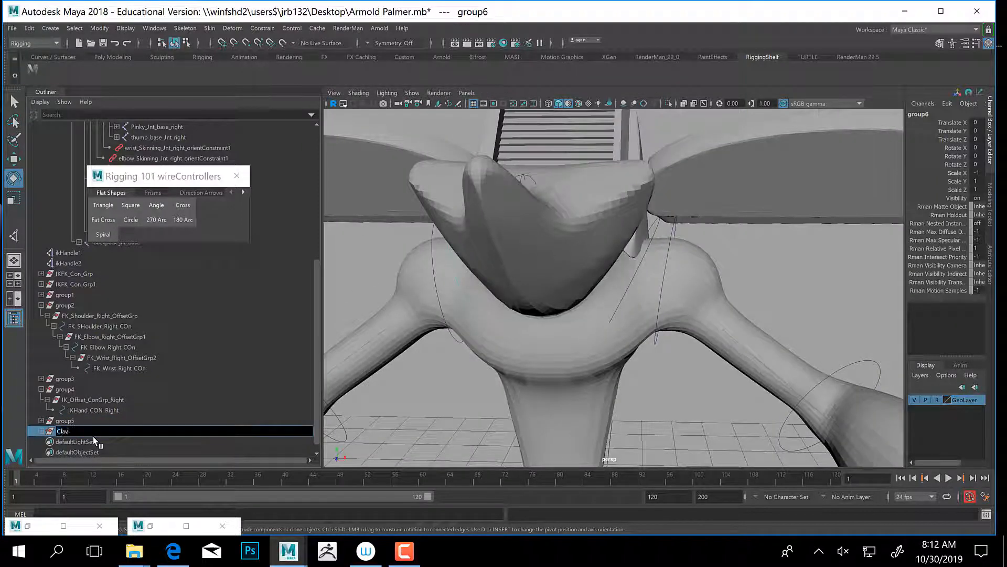
text(_)
text(Offset_Center_Grp)
key(Return)
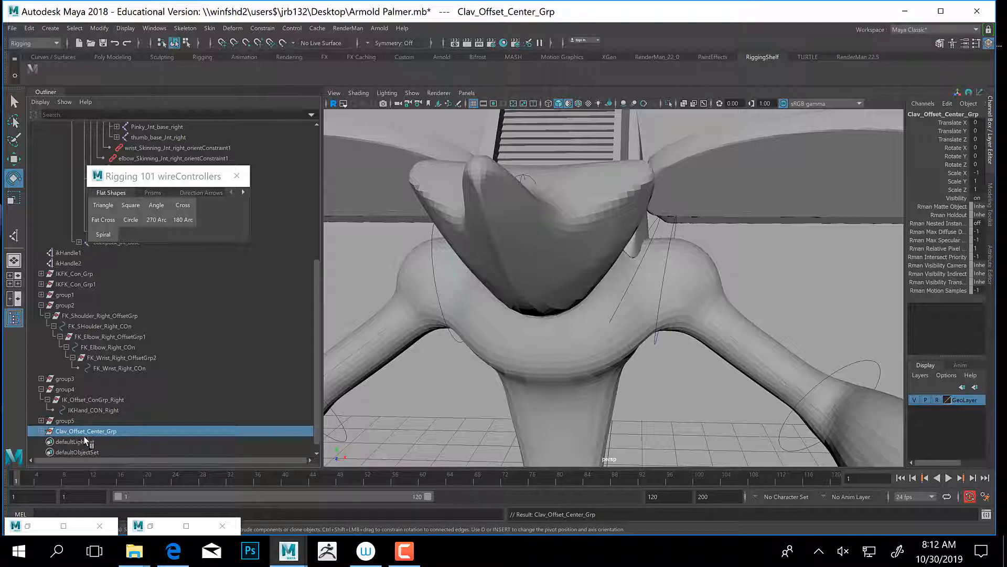
Unparent both CLav_Offset_Left groups, one from Clav_Offset_Center_Grp and the other from group5, so they sit at the top level.
click(41, 430)
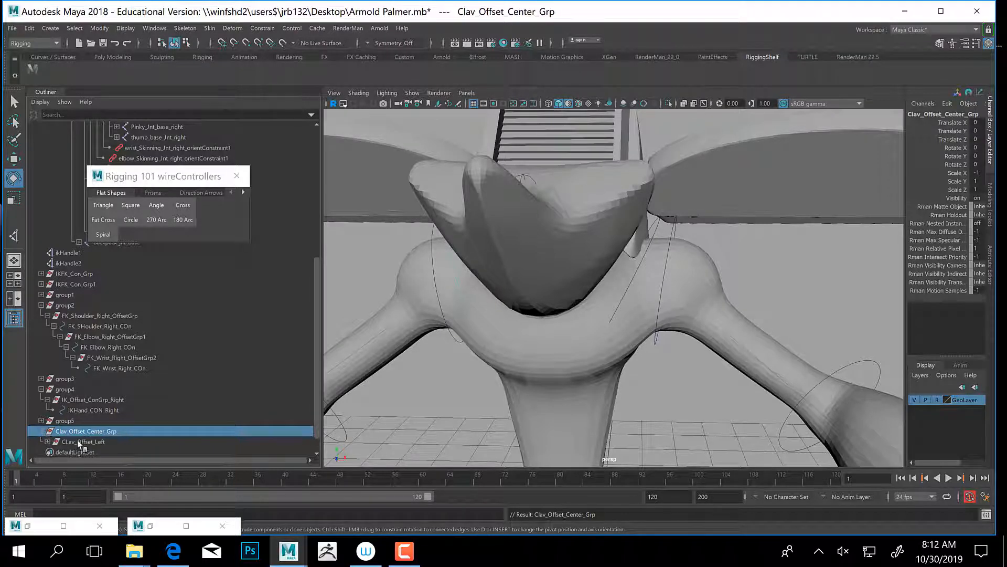
click(78, 441)
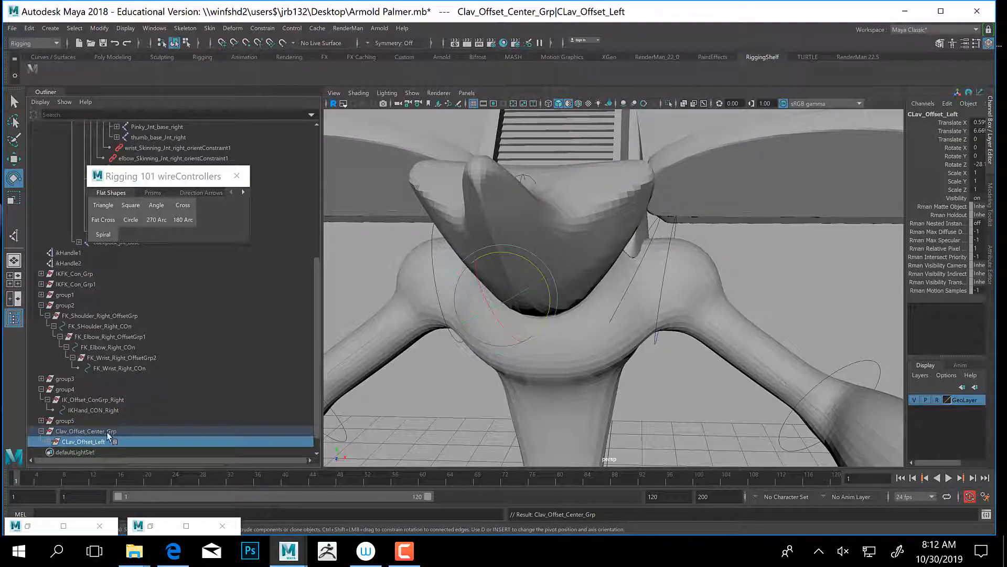
key(shift+p)
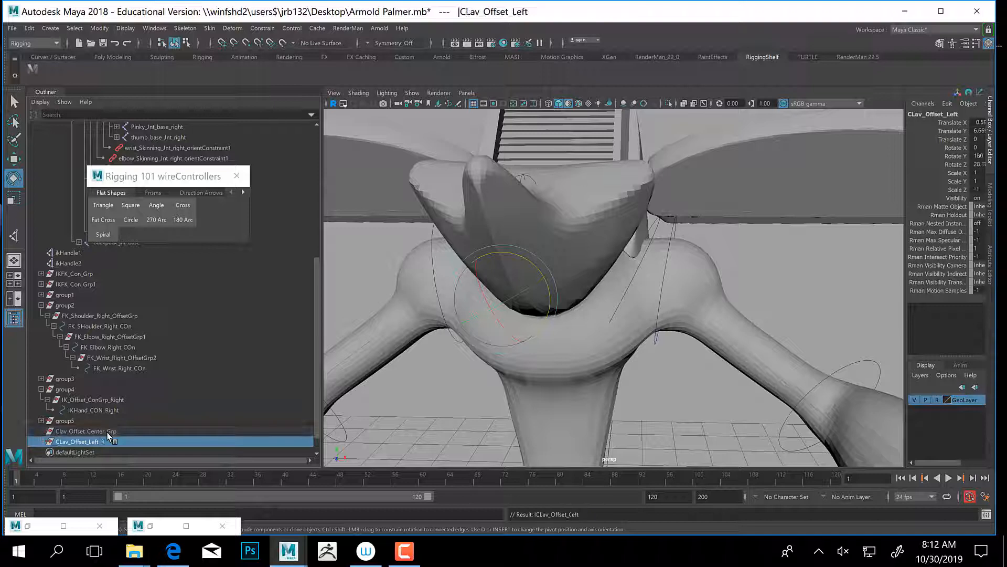
click(64, 421)
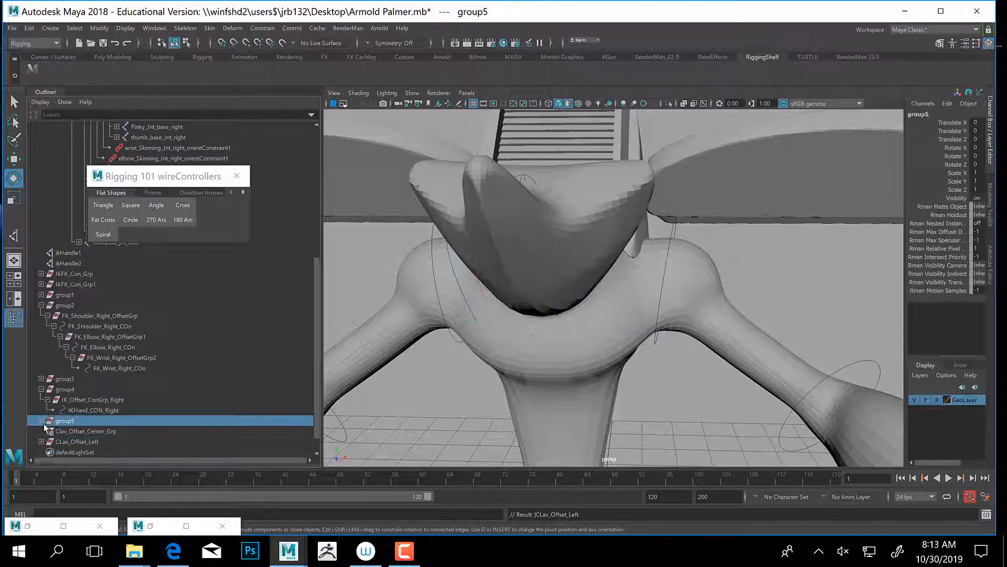
middle_drag(68, 442, 80, 421)
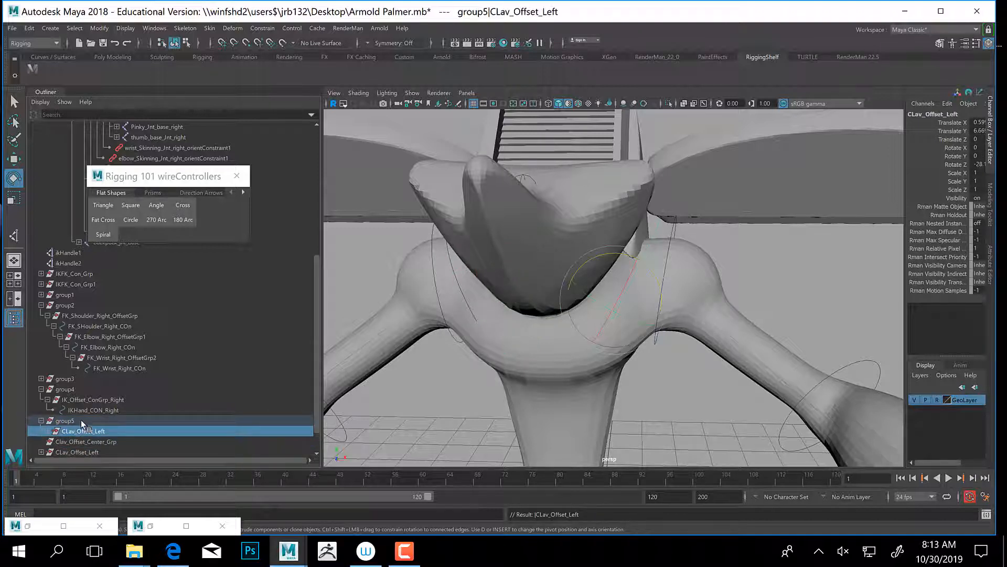
key(shift+p)
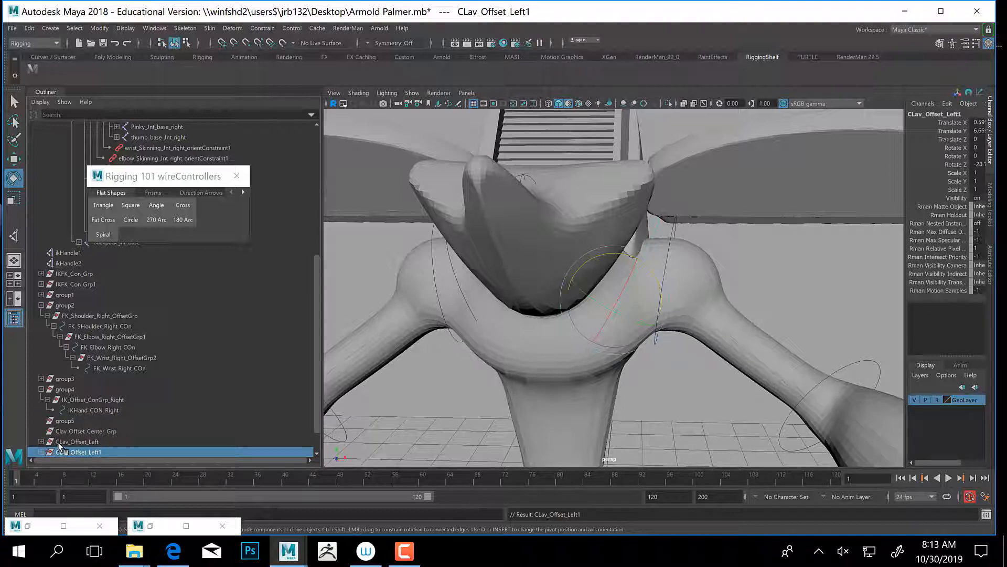
Rename the mirrored clavicle offset group on the character's right side CLav_Offset_Right.
click(71, 442)
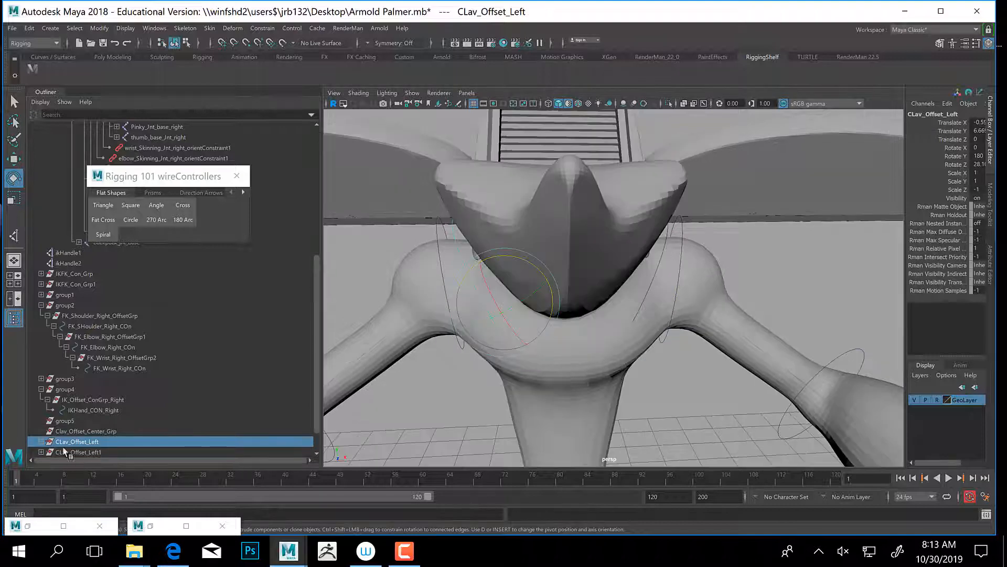
double_click(103, 438)
key(BackSpace)
key(BackSpace)
key(BackSpace)
key(BackSpace)
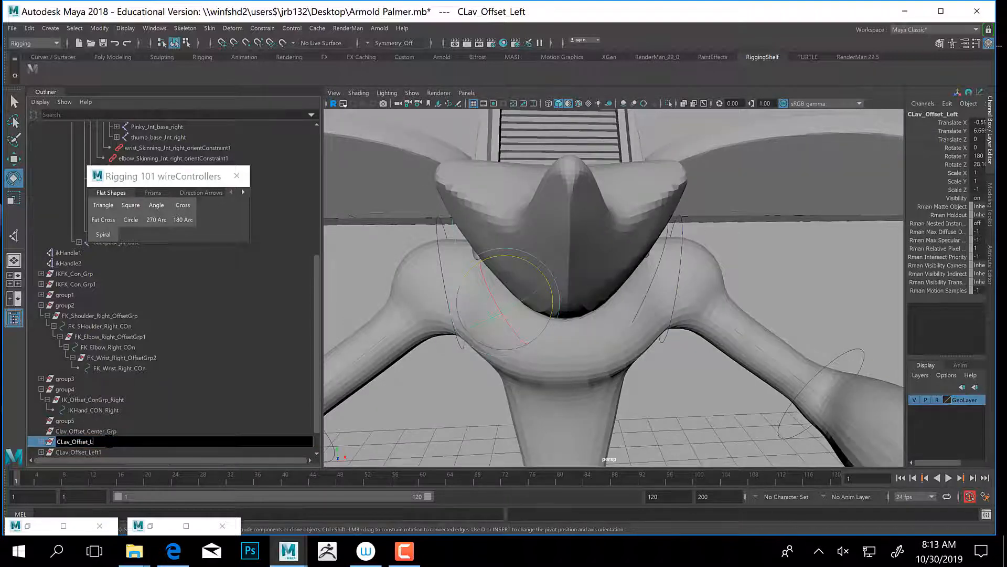
text(Right)
key(Return)
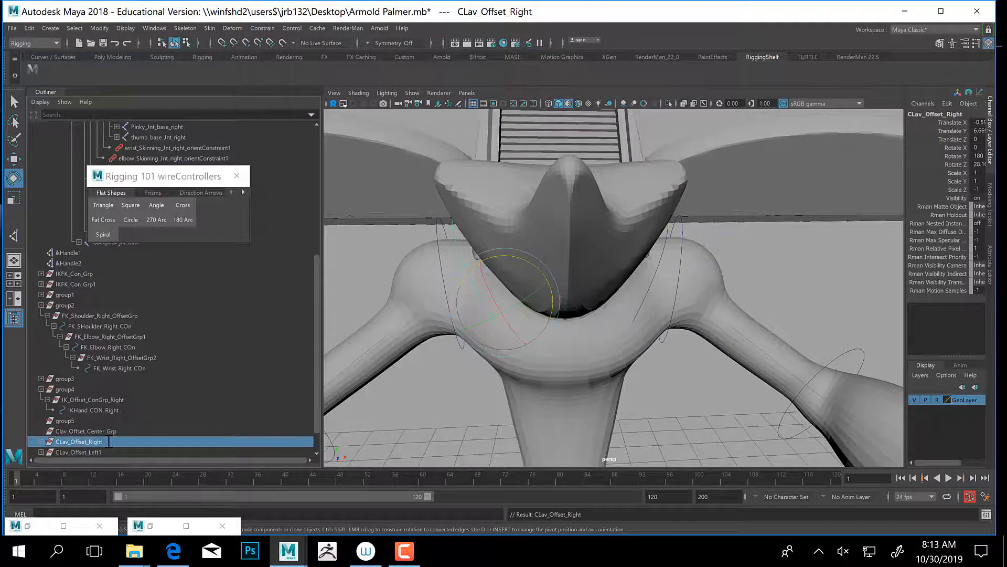
Expand CLav_Offset_Right and rename the control inside it Clav_Con_Right.
click(41, 442)
scroll(47, 444, down, 2)
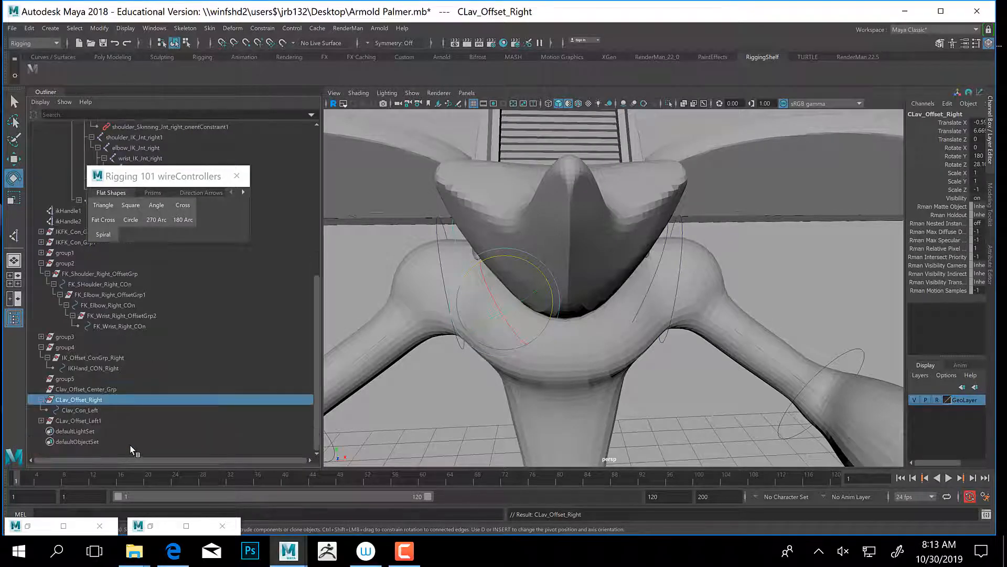
double_click(86, 410)
click(111, 413)
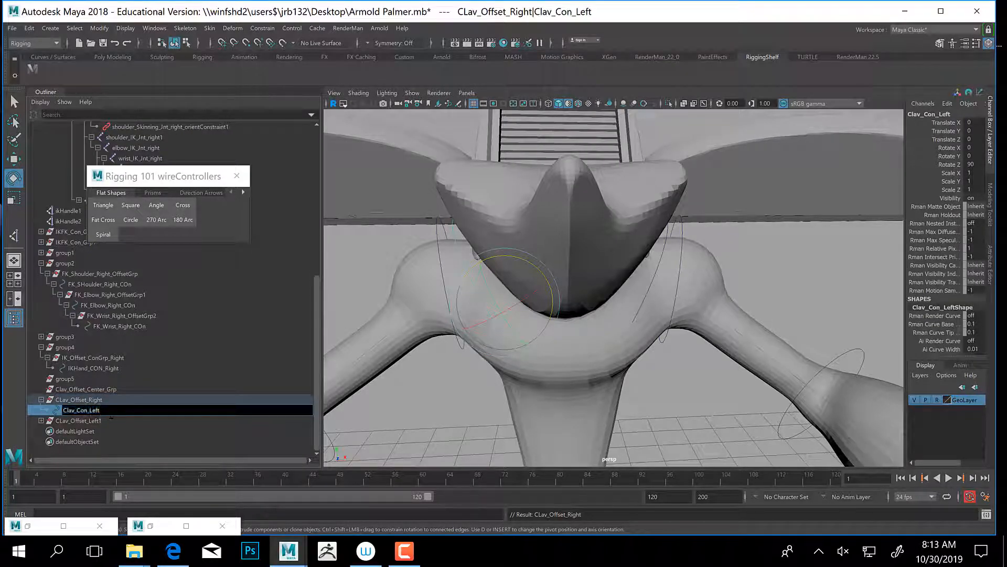
key(BackSpace)
key(BackSpace)
key(BackSpace)
key(BackSpace)
text(Right)
key(Return)
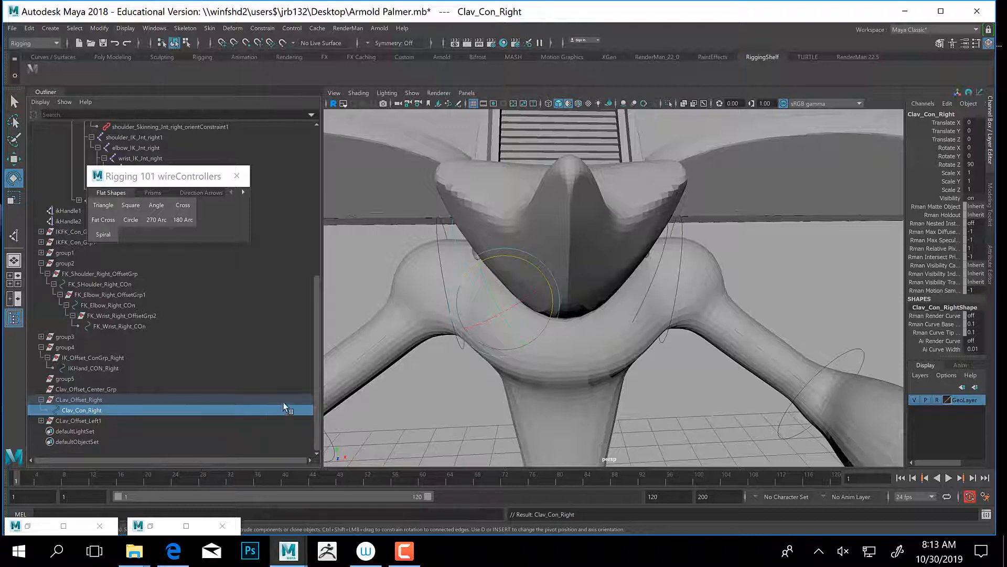
Expand CLav_Offset_Left1 and rename the group CLav_Offset_Left.
click(71, 421)
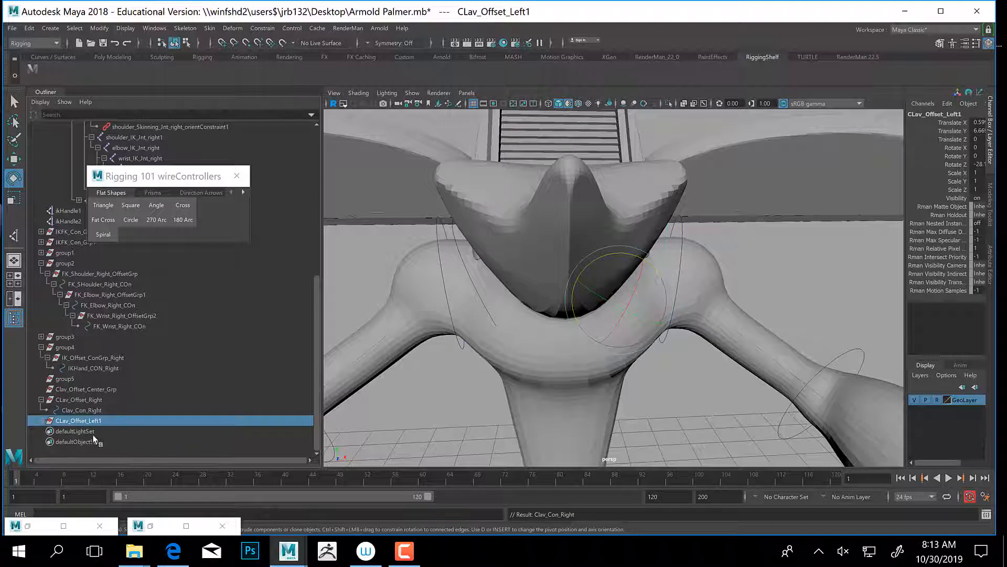
click(41, 421)
click(78, 431)
click(99, 422)
double_click(103, 421)
key(BackSpace)
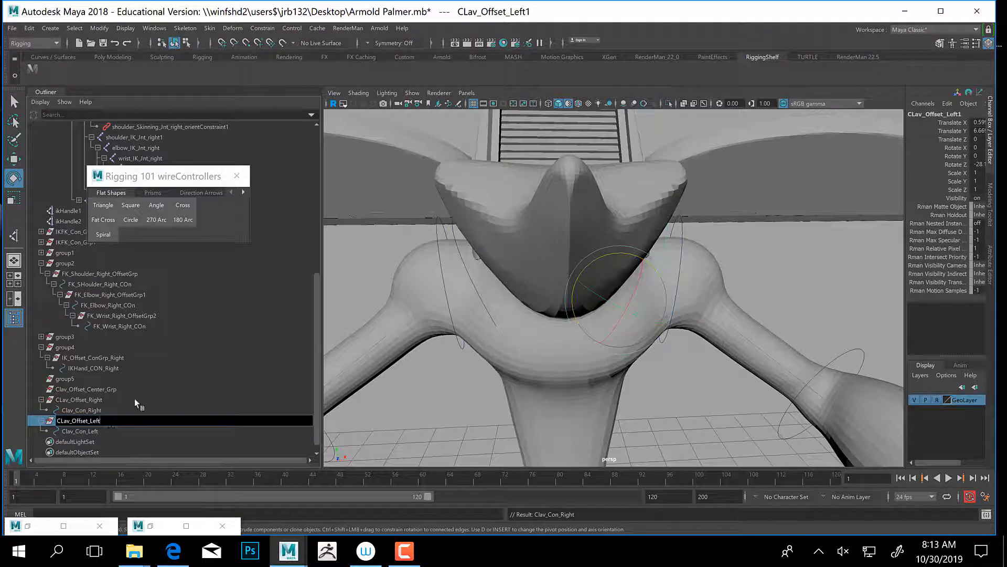
key(Return)
Delete the empty Clav_Offset_Center_Grp and group5.
click(78, 401)
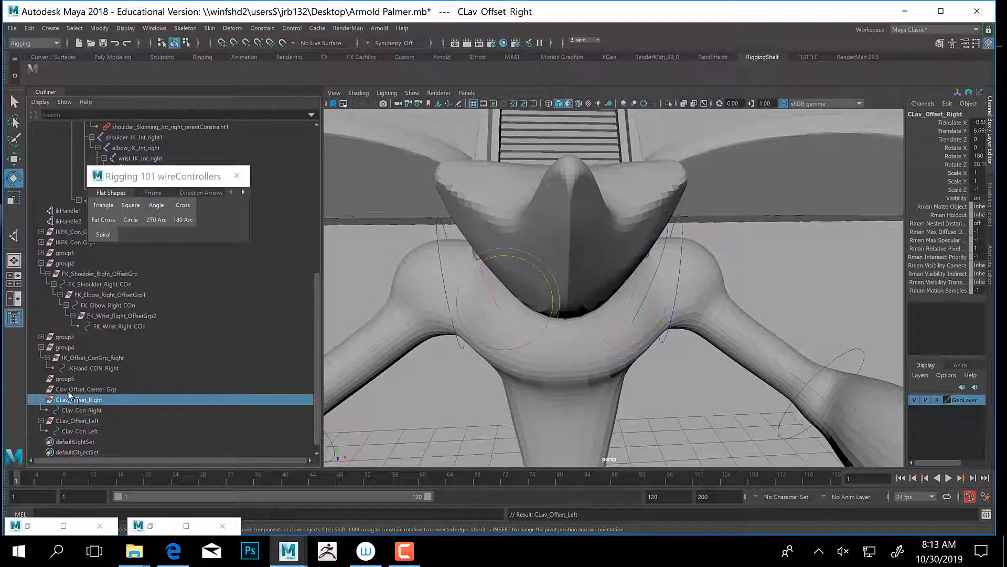
click(71, 389)
ctrl+click(66, 379)
key(Delete)
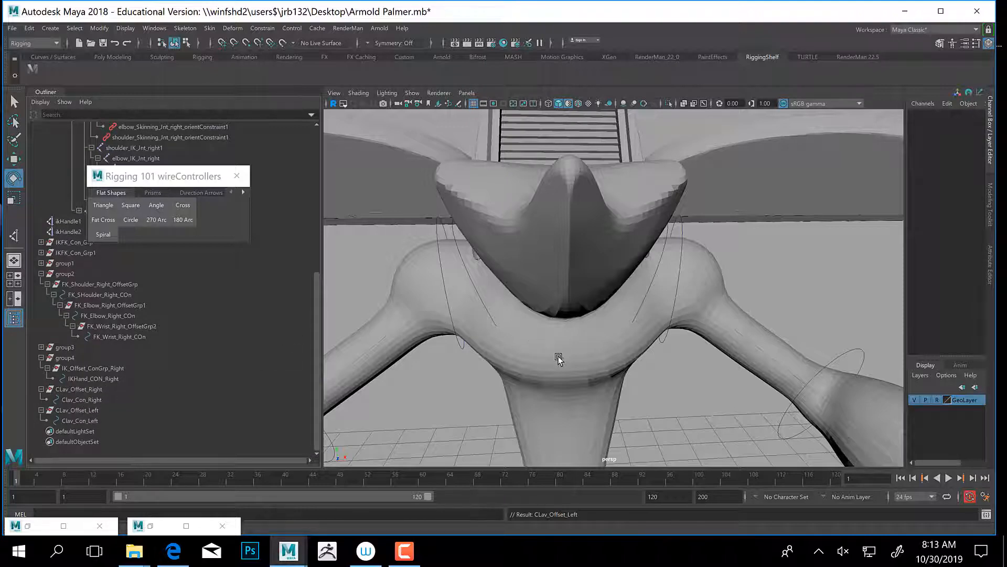
Examine the arm, shoulder and clavicle controls on both sides of the character.
alt+drag(560, 357, 515, 329)
alt+right_drag(515, 328, 473, 334)
alt+drag(473, 334, 521, 332)
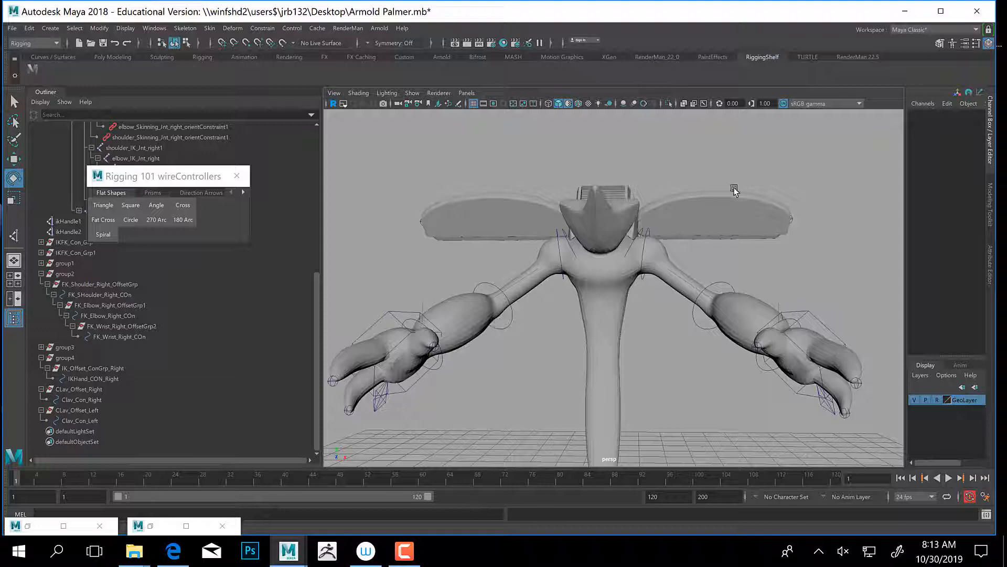
alt+drag(549, 289, 539, 285)
alt+right_drag(539, 285, 670, 288)
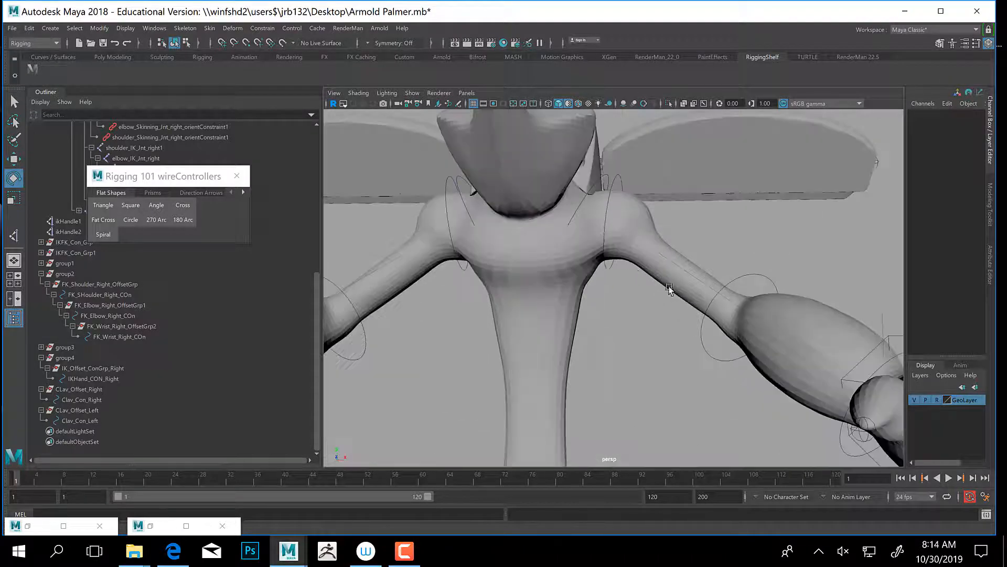
click(606, 219)
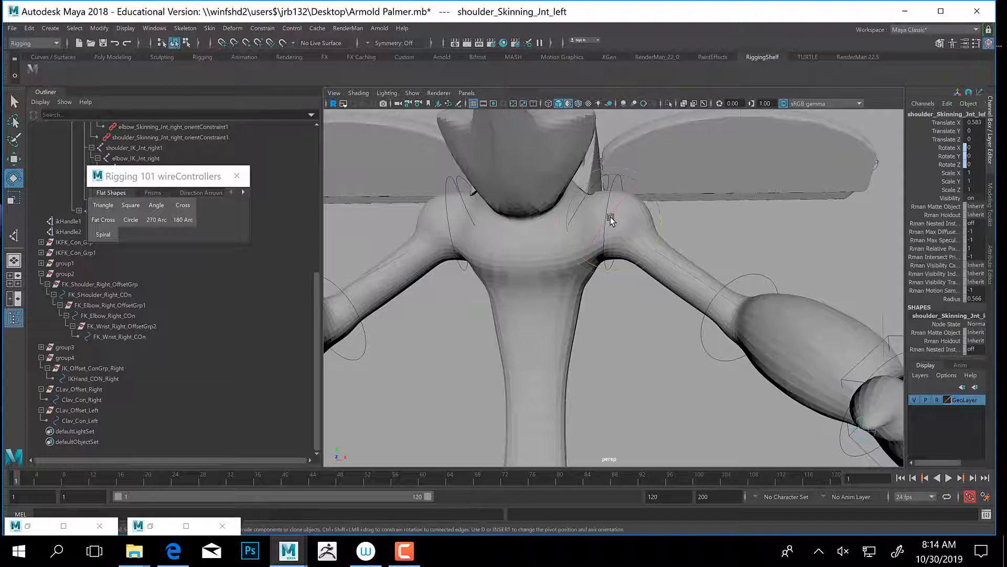
alt+drag(715, 240, 775, 224)
click(775, 225)
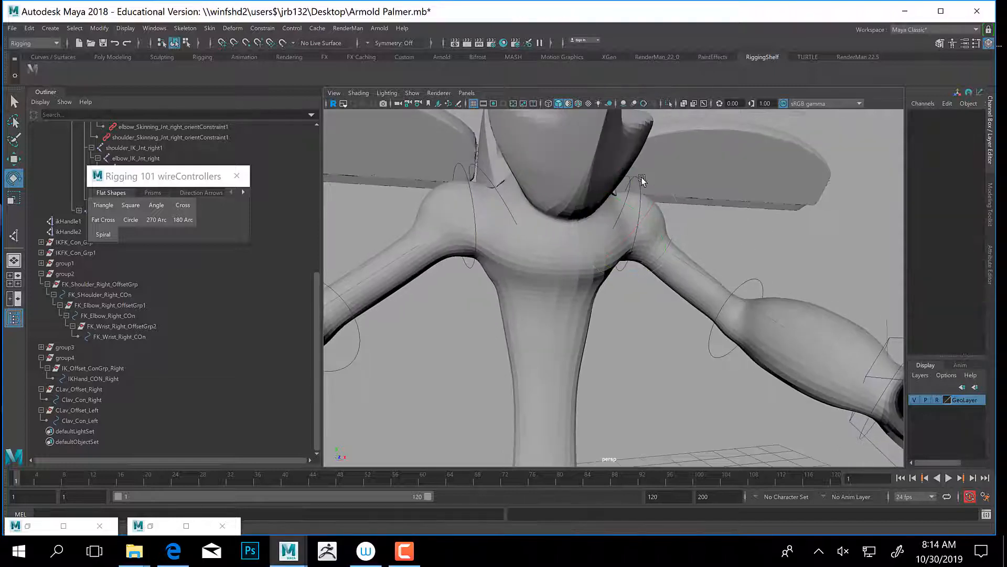
Unparent FK_Shoulder_Left_OffsetGrp from group1 and FK_Shoulder_Right_OffsetGrp from group2.
click(638, 183)
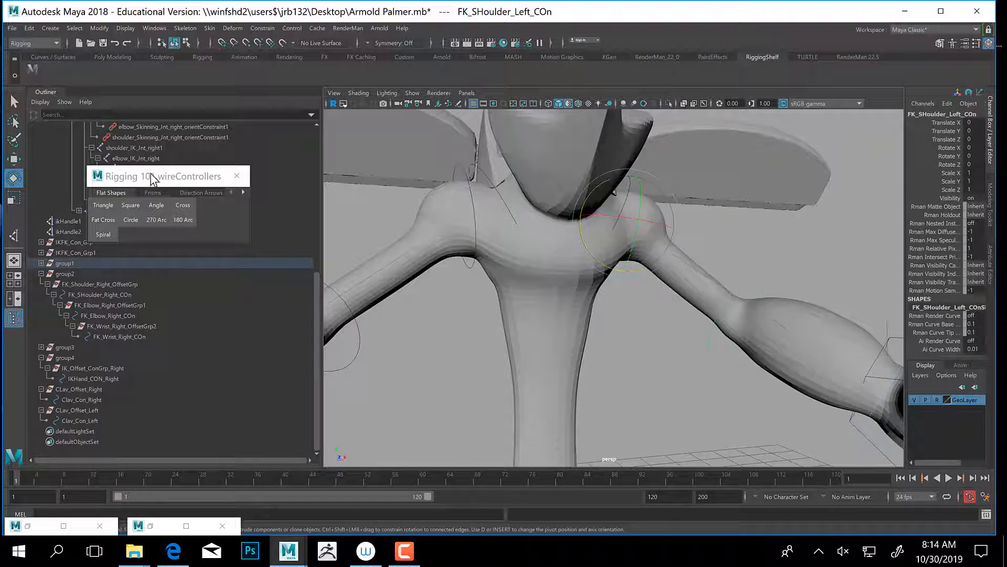
drag(173, 176, 222, 114)
click(41, 263)
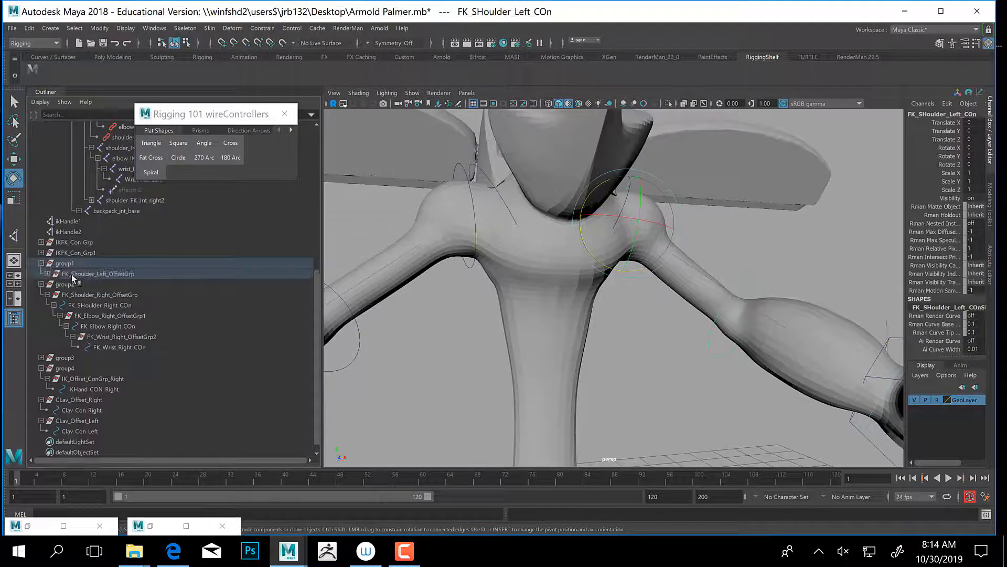
click(74, 273)
key(shift+p)
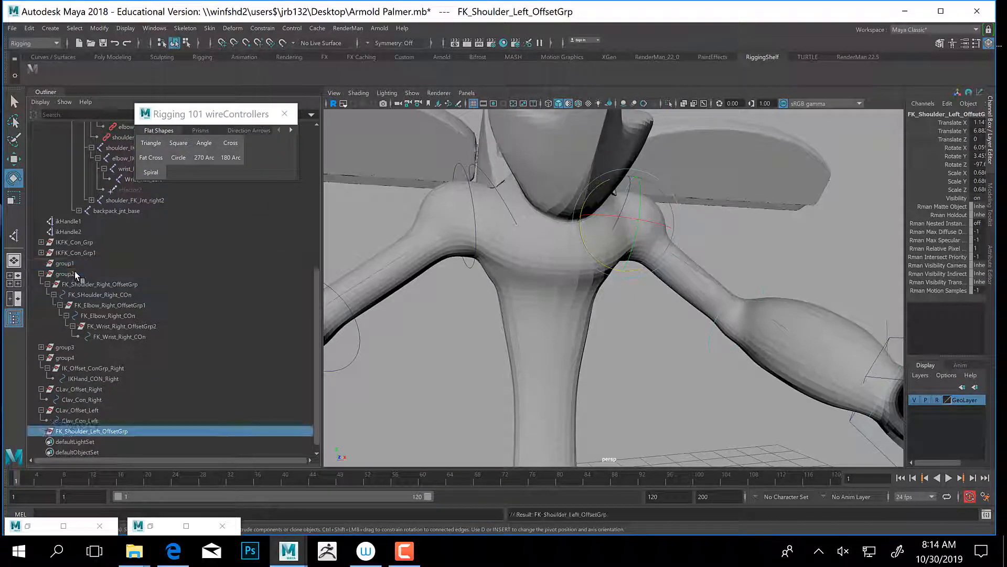
click(87, 285)
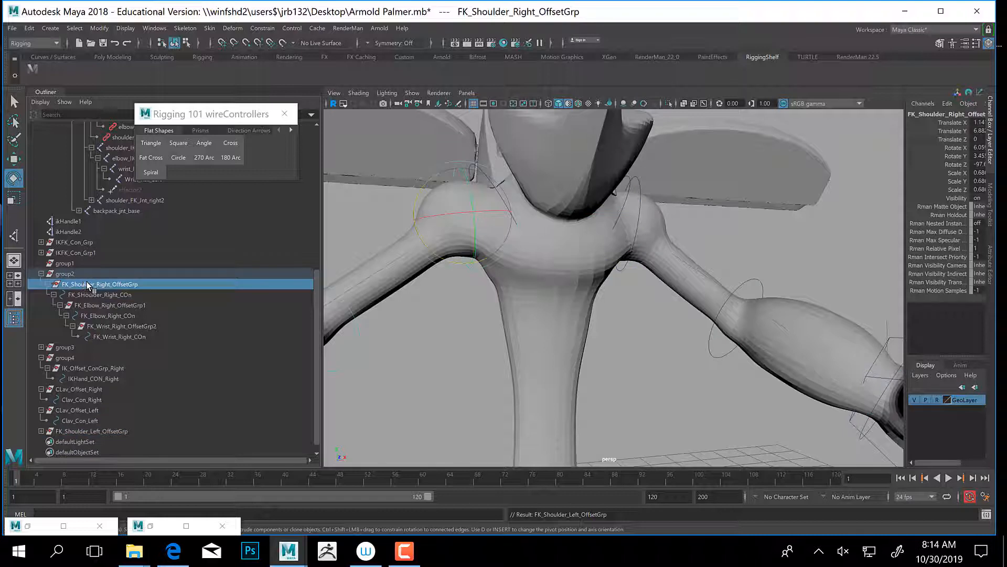
key(shift+p)
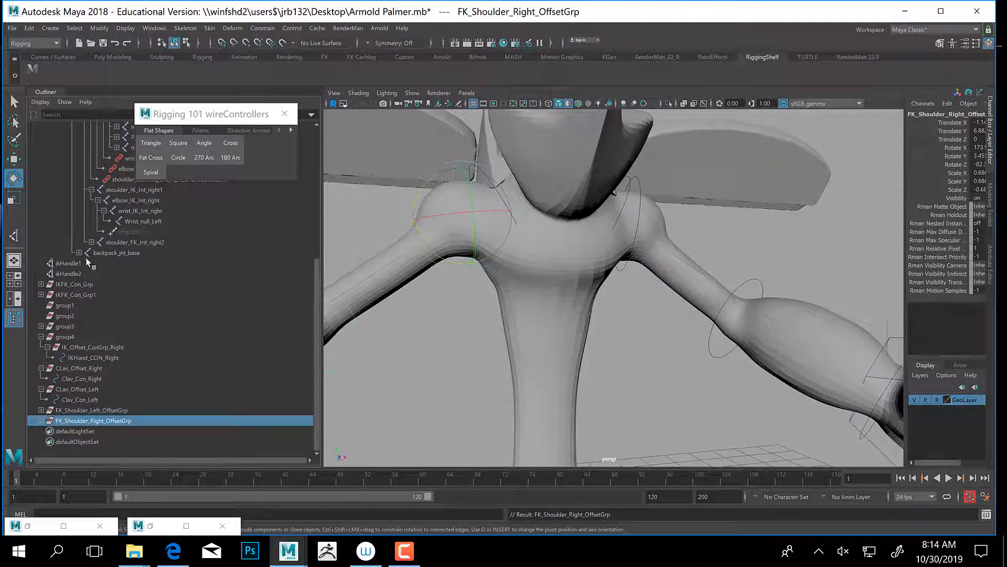
Delete the emptied group1 and group2.
click(67, 304)
shift+click(67, 317)
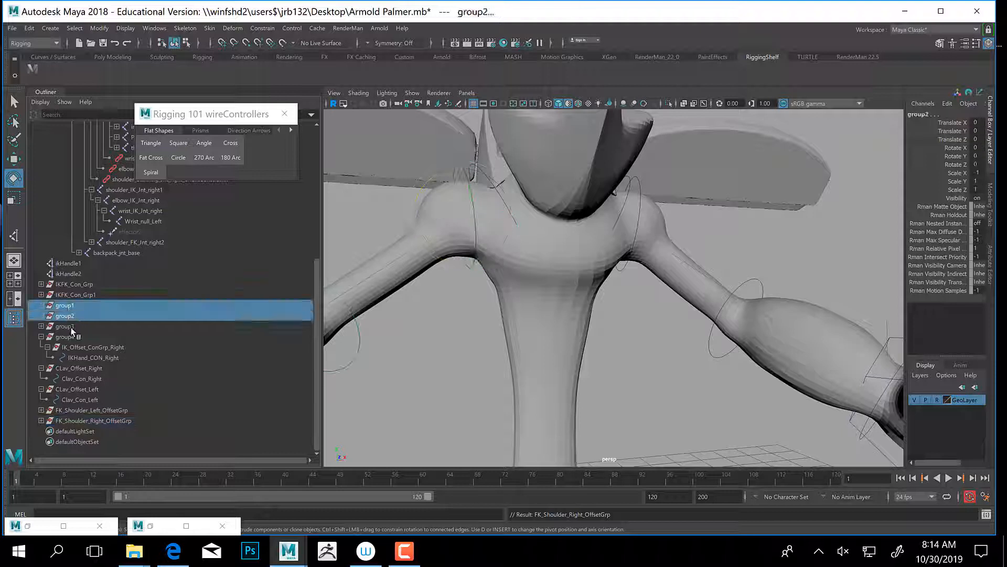
key(Delete)
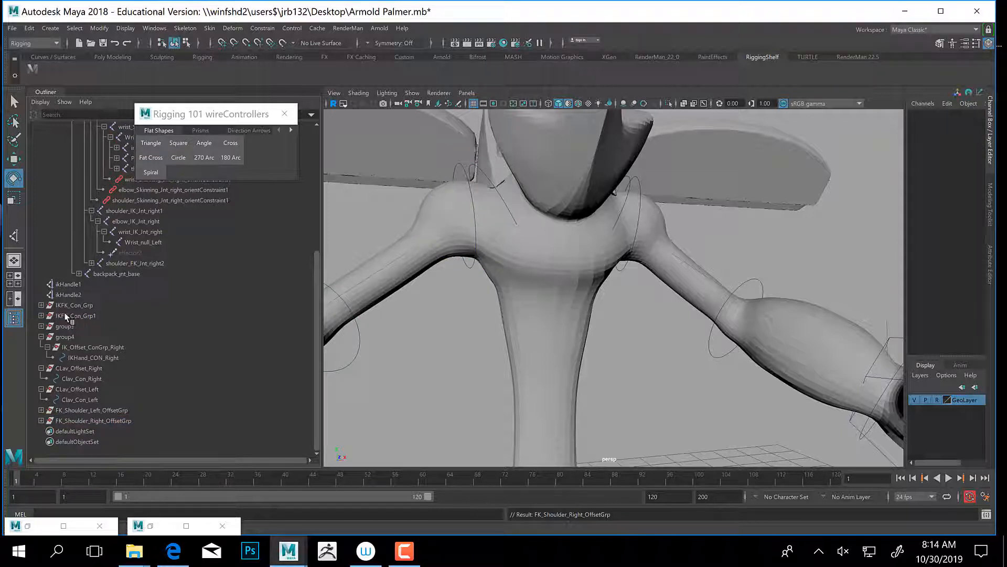
Compare the left FK shoulder control with the left clavicle control by selecting each in turn.
click(76, 411)
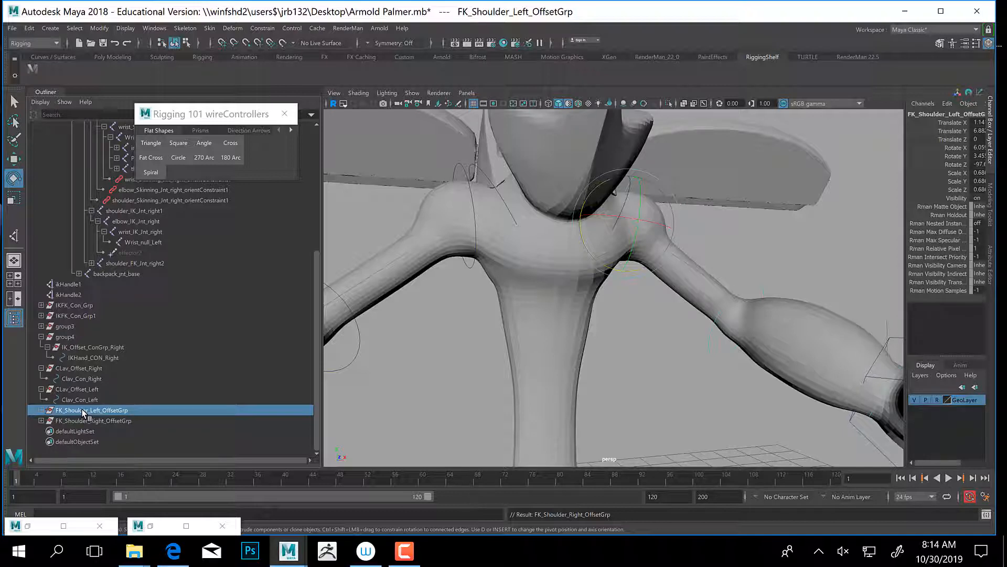
click(729, 243)
click(638, 211)
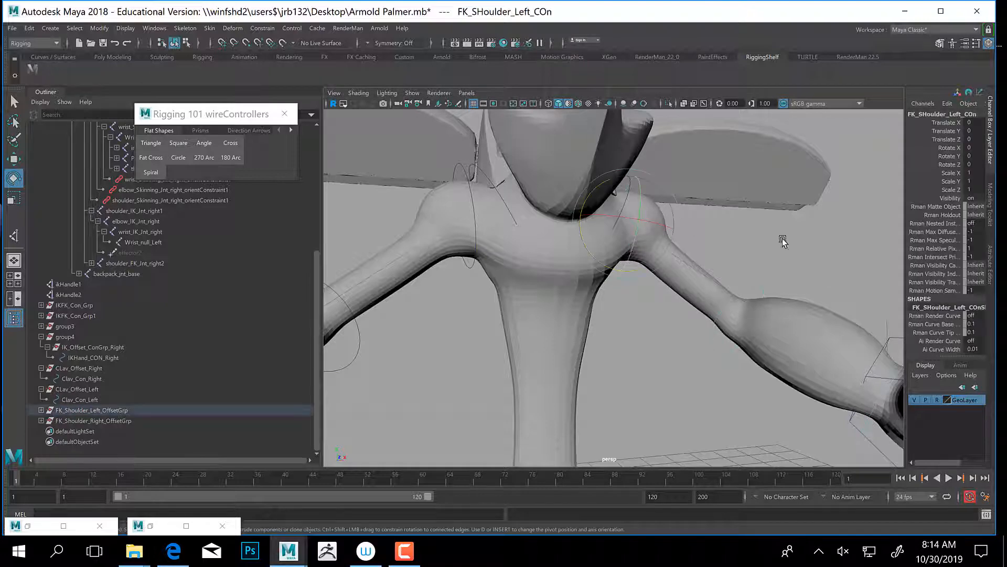
click(813, 240)
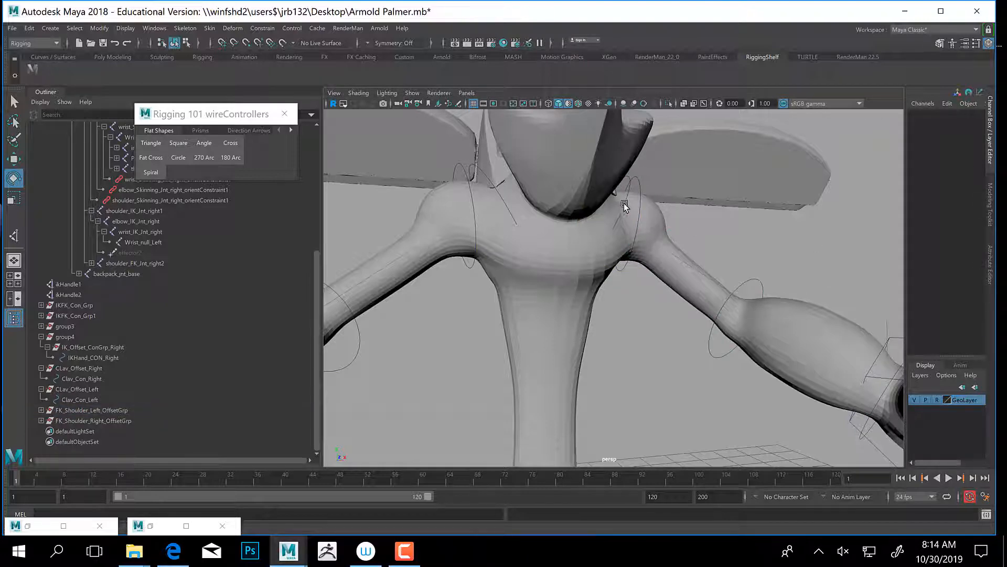
click(623, 203)
alt+drag(742, 252, 534, 258)
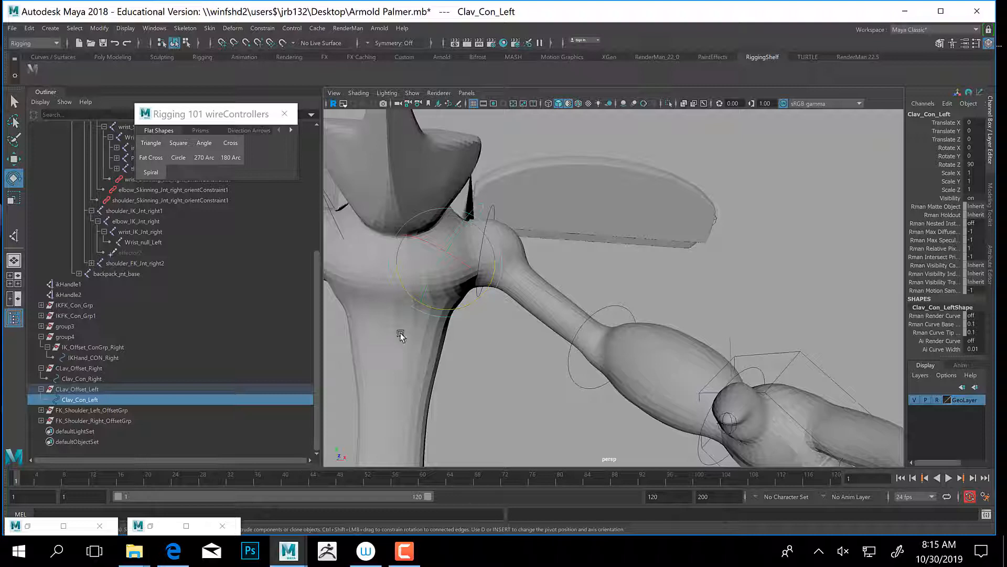
Select the left FK shoulder control and expand FK_Shoulder_Left_OffsetGrp to reveal it in the hierarchy.
click(490, 207)
key(q)
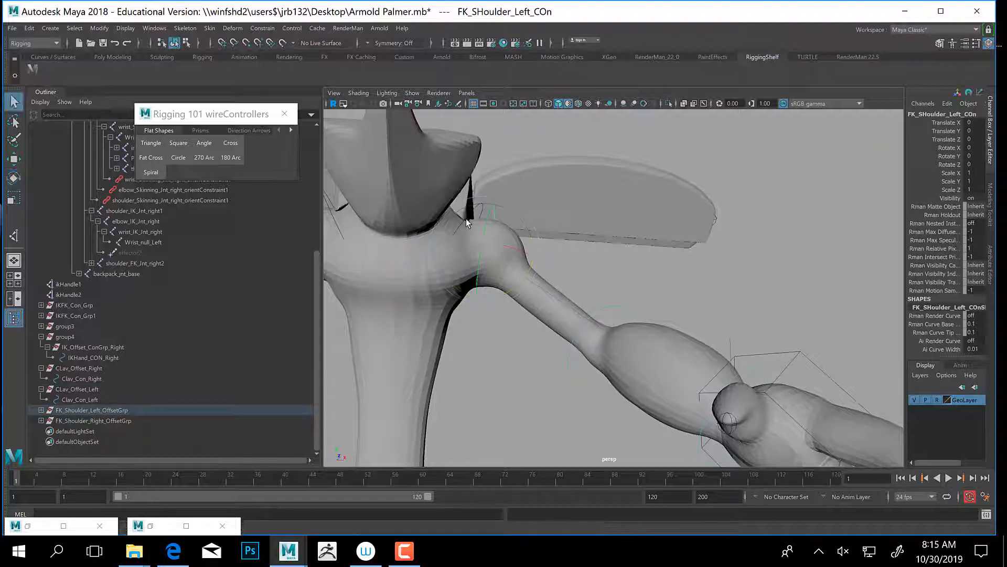
click(481, 207)
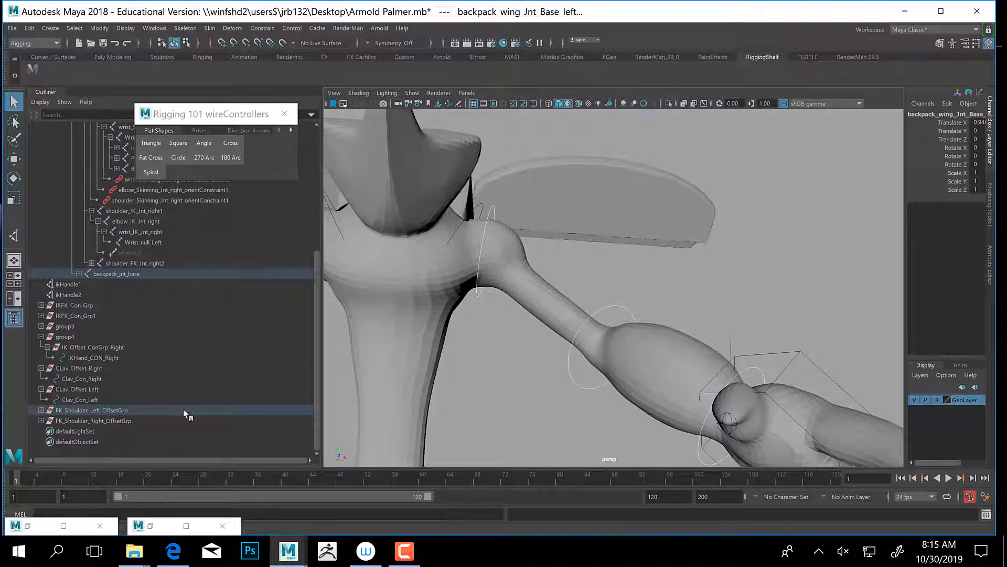
click(544, 263)
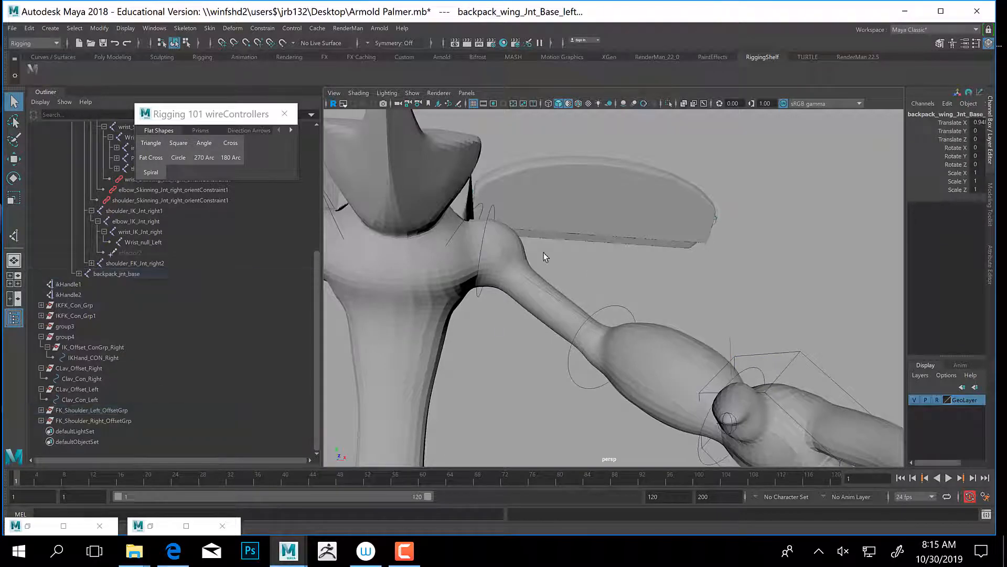
click(492, 215)
click(41, 410)
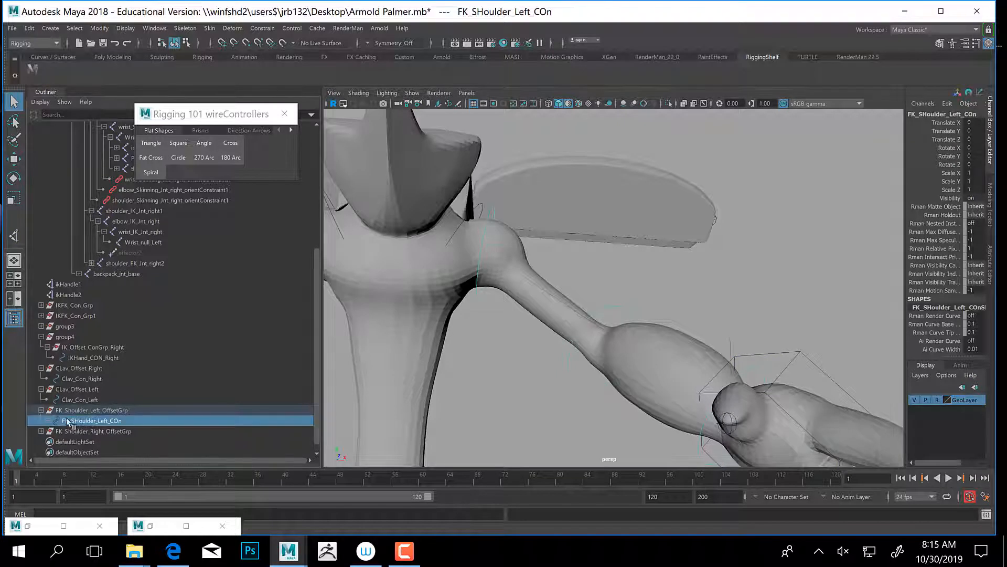
Parent FK_Shoulder_Left_OffsetGrp under Clav_Con_Left and check the hierarchy by selecting the left clavicle and FK elbow controls.
click(73, 410)
click(86, 420)
click(86, 410)
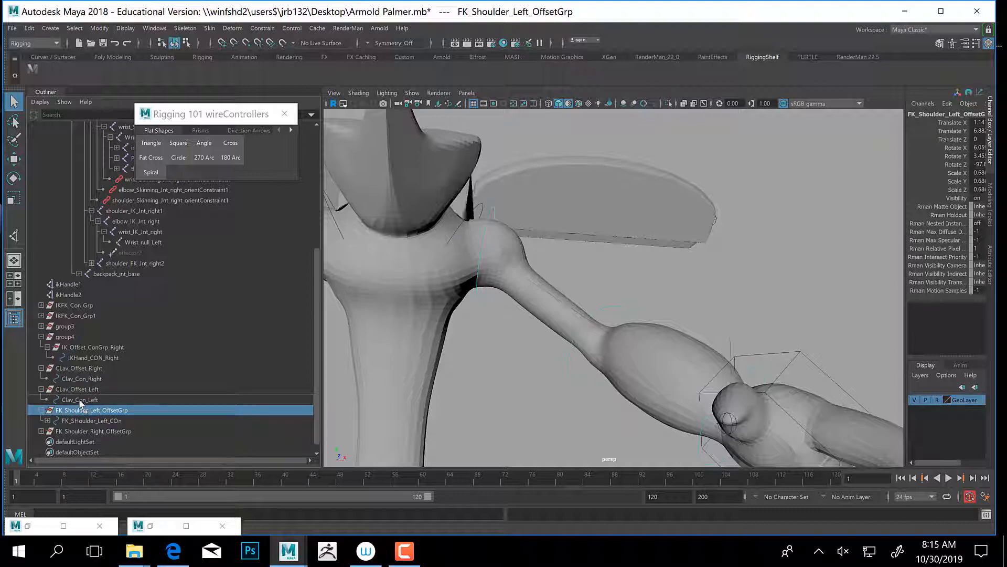
middle_drag(80, 400, 79, 399)
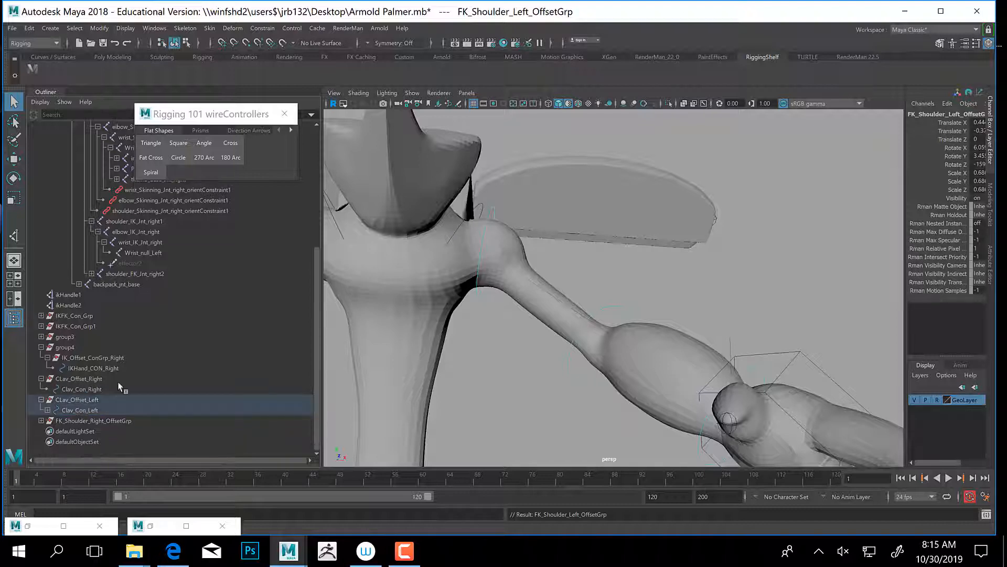
click(470, 213)
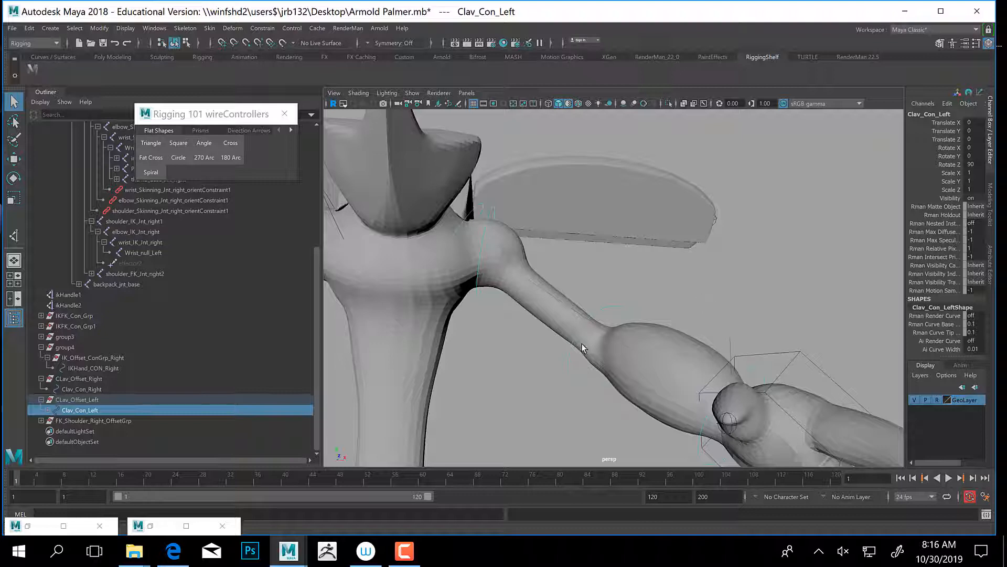
click(625, 314)
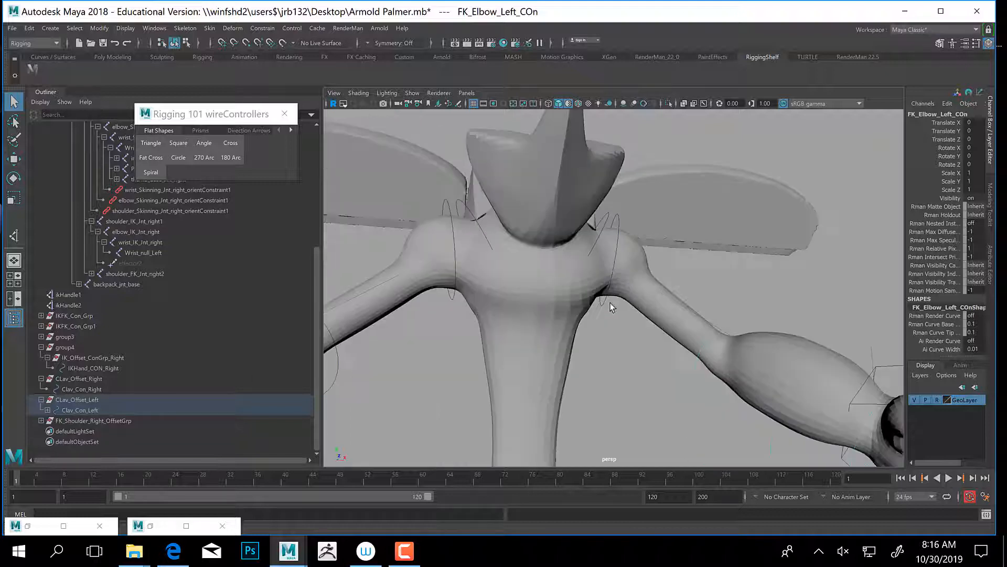
Parent FK_Shoulder_Right_OffsetGrp under Clav_Con_Right.
click(346, 358)
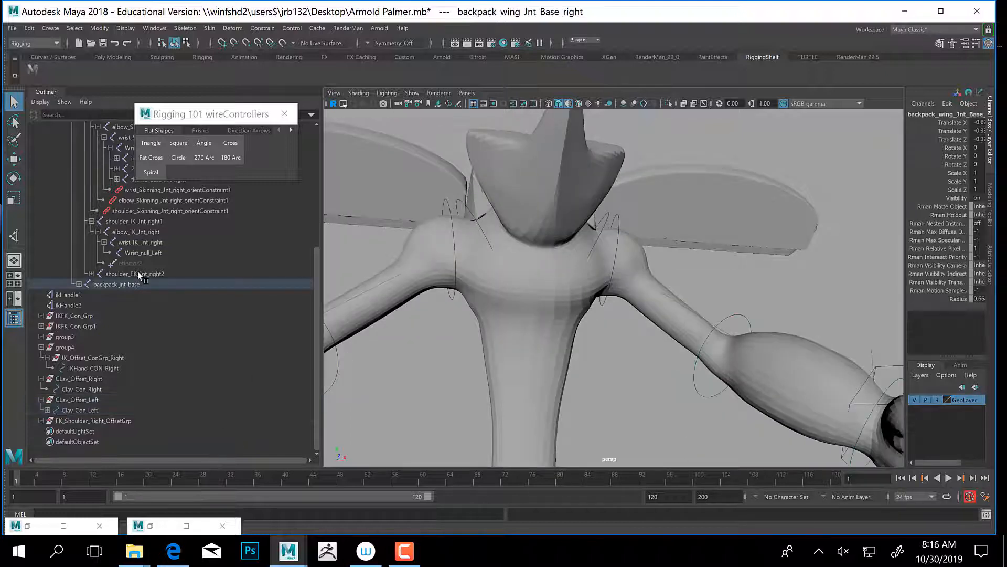
click(450, 216)
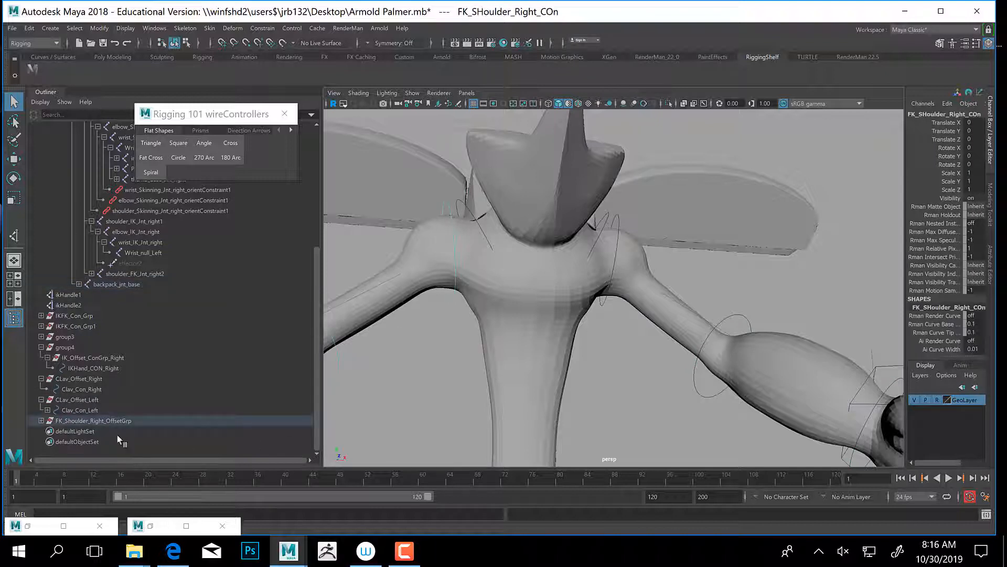
click(79, 422)
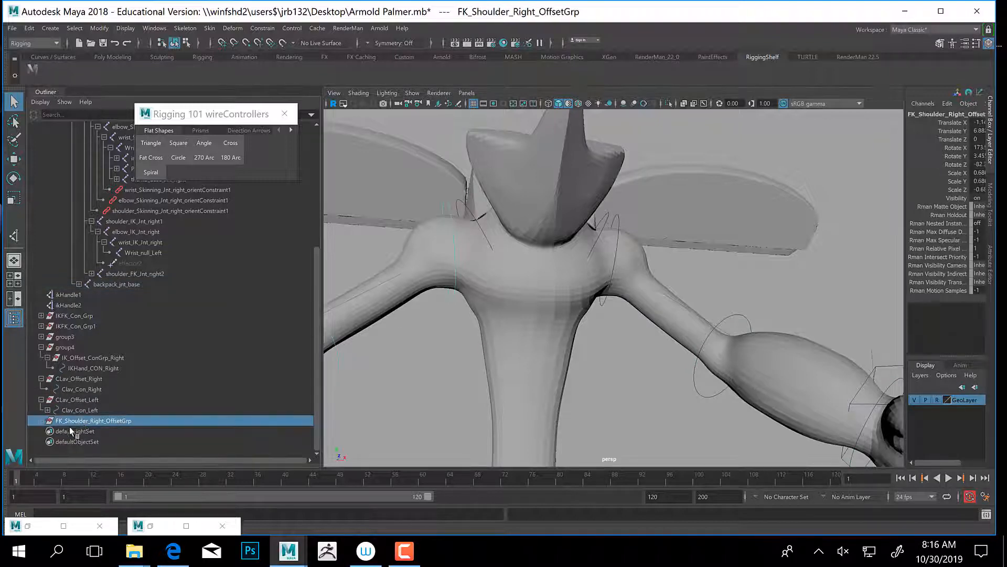
middle_drag(74, 420, 81, 389)
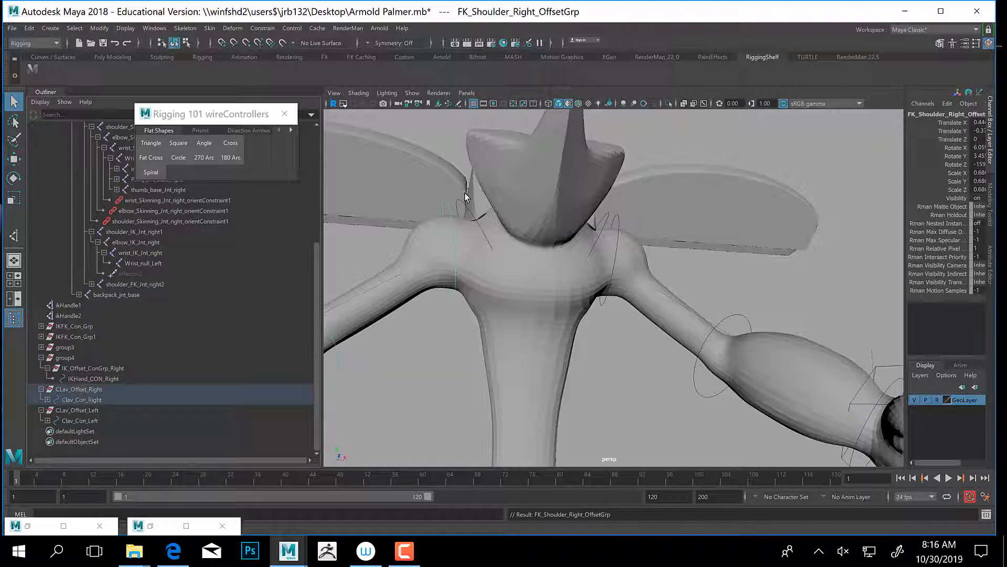
Test-rotate the right clavicle control to see the FK arm controls follow, and undo the rotation.
click(468, 210)
alt+drag(448, 285, 493, 315)
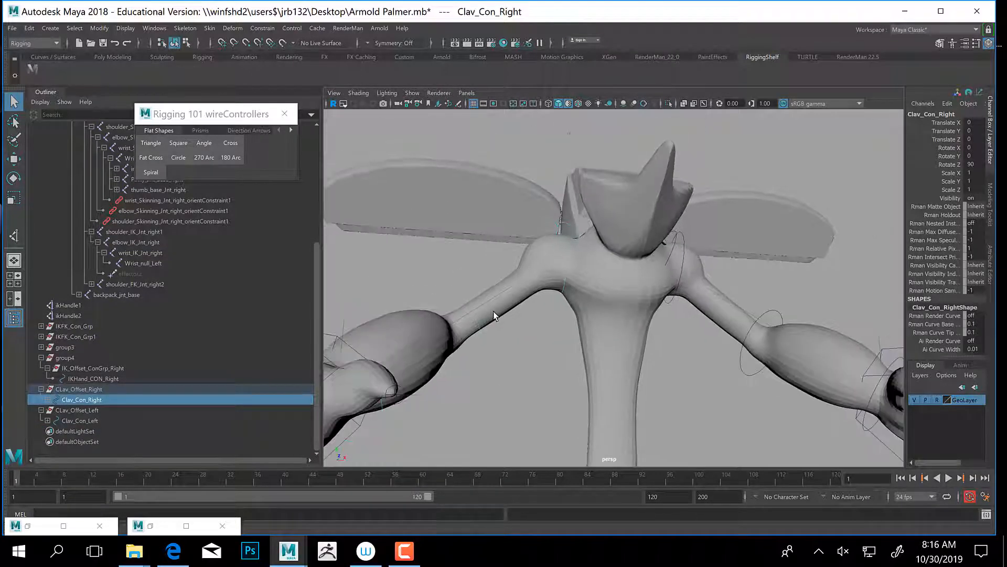
key(e)
drag(539, 269, 538, 251)
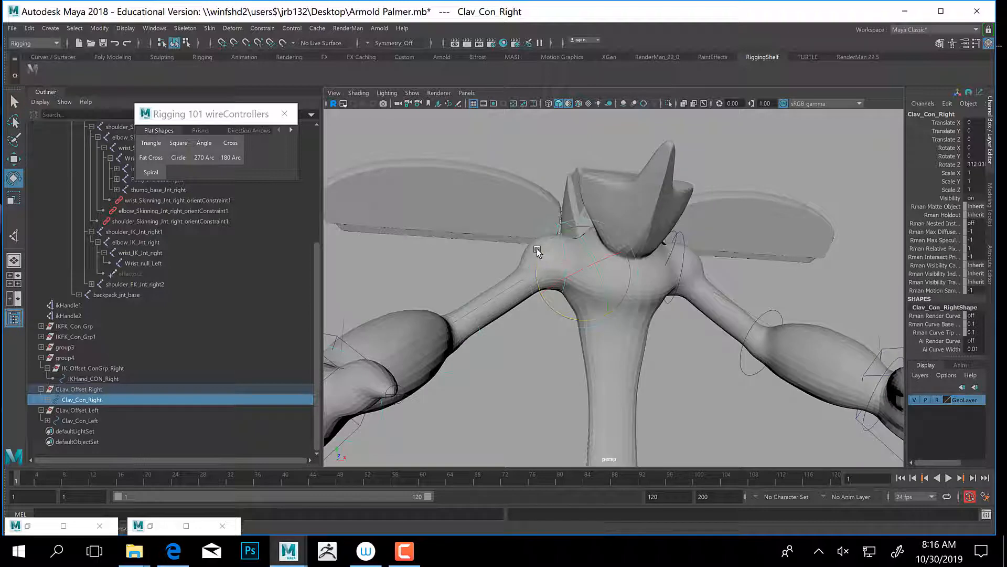
key(ctrl+z)
Test-rotate the left clavicle control in the same way and undo the rotation.
click(673, 248)
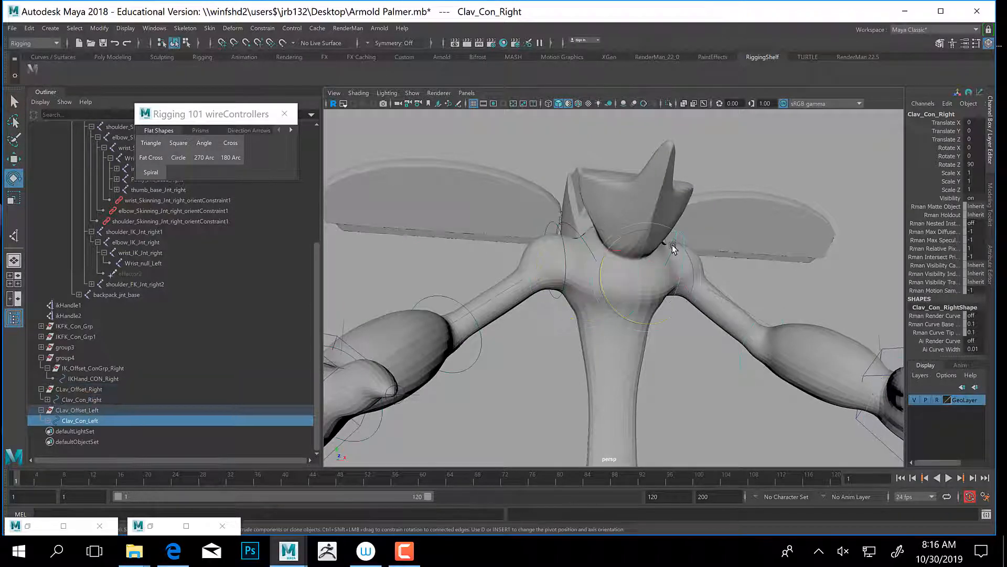
alt+drag(657, 326, 546, 299)
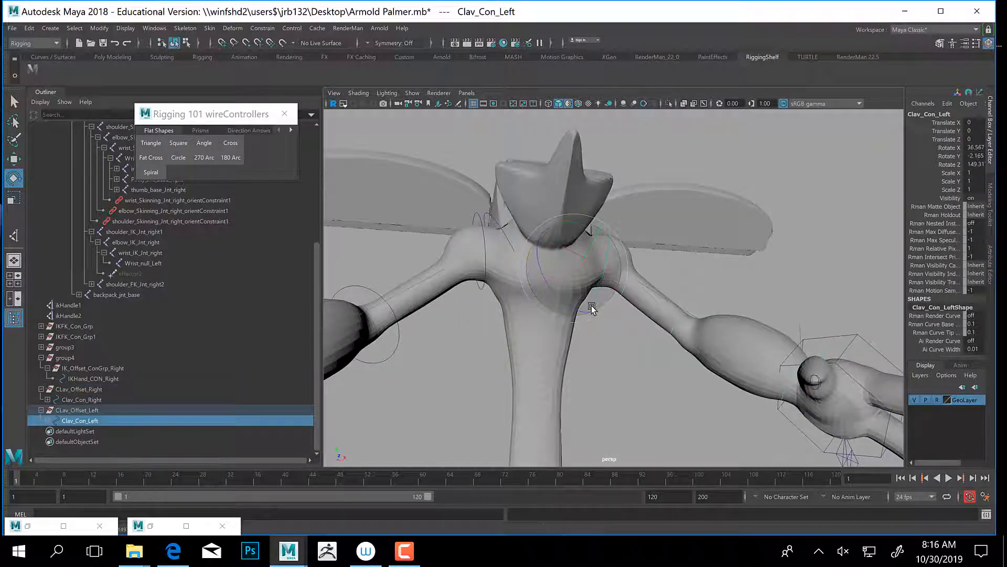
key(ctrl+z)
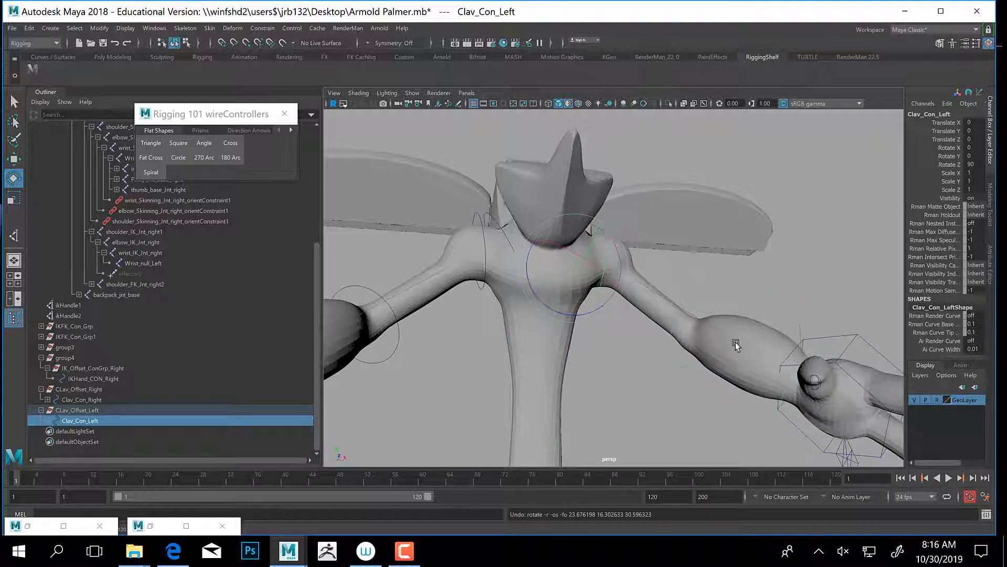
Examine the clavicle, arm and hand controls on the character's left side from several angles.
alt+drag(737, 345, 634, 305)
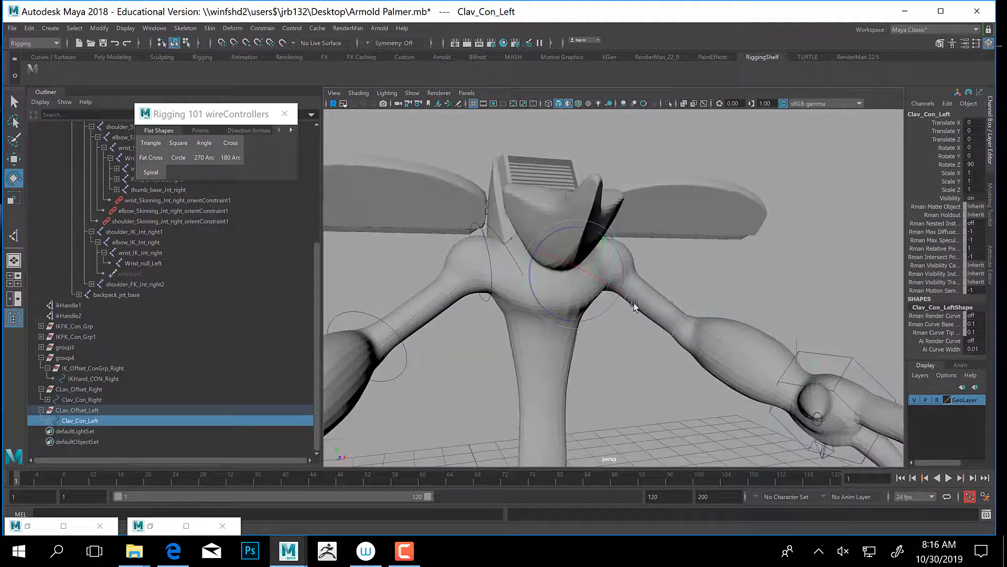
alt+middle_drag(634, 303, 677, 314)
alt+right_drag(677, 314, 686, 307)
alt+drag(686, 306, 463, 317)
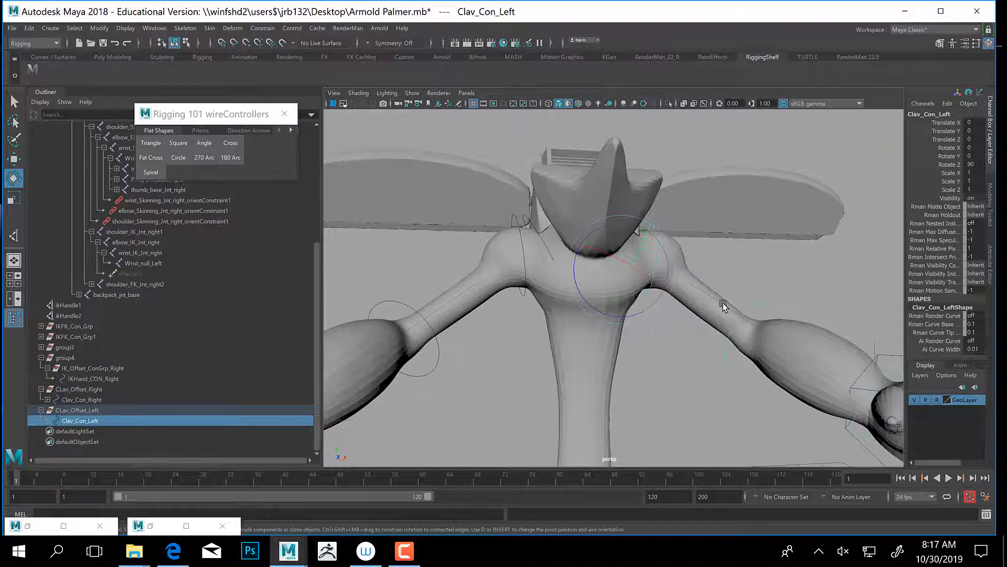
alt+drag(723, 306, 700, 288)
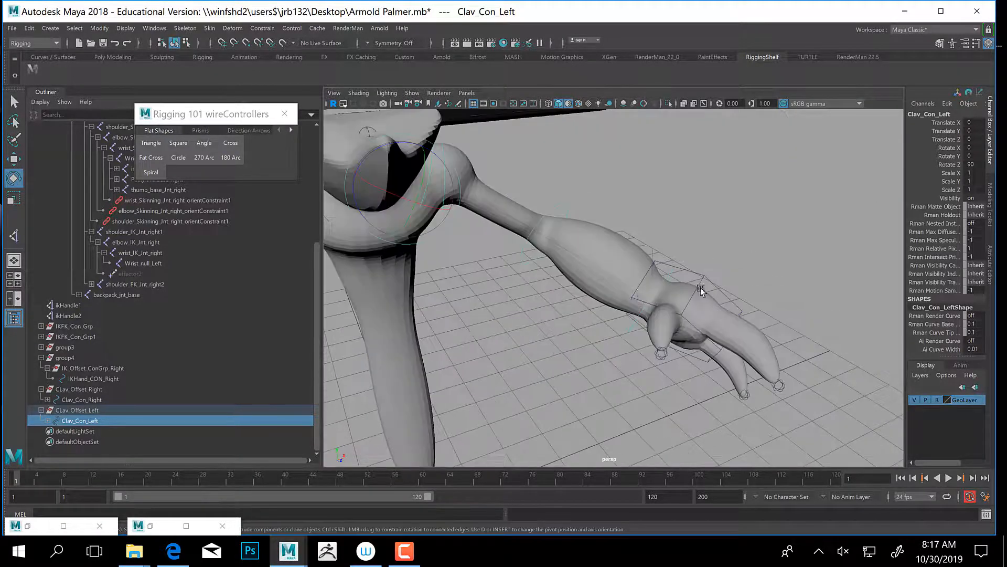
click(717, 270)
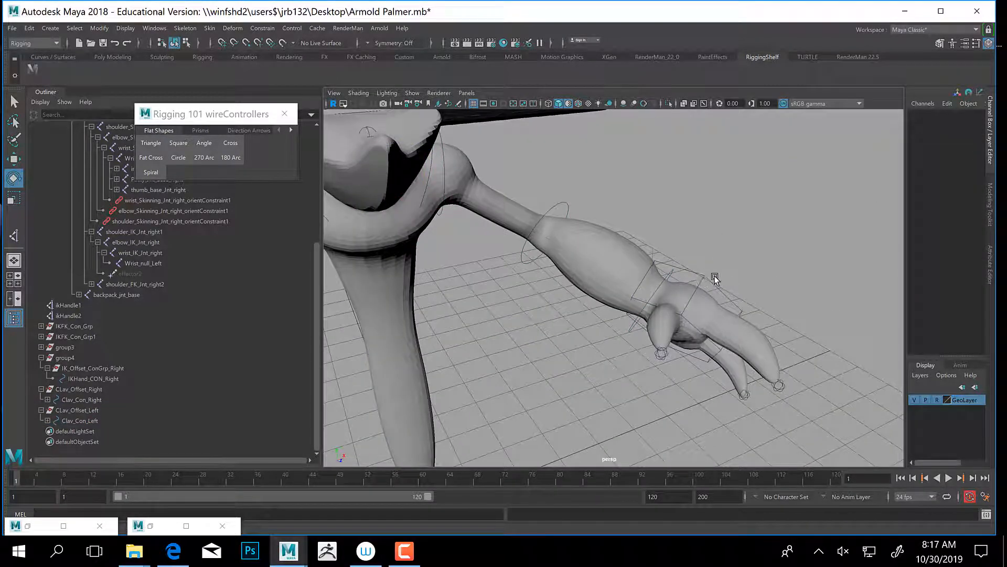
alt+drag(493, 194, 608, 270)
alt+right_drag(608, 270, 586, 224)
alt+drag(586, 225, 586, 194)
Select Clav_Con_Left and hide the GeoLayer geometry to expose the joints around the left clavicle.
click(582, 191)
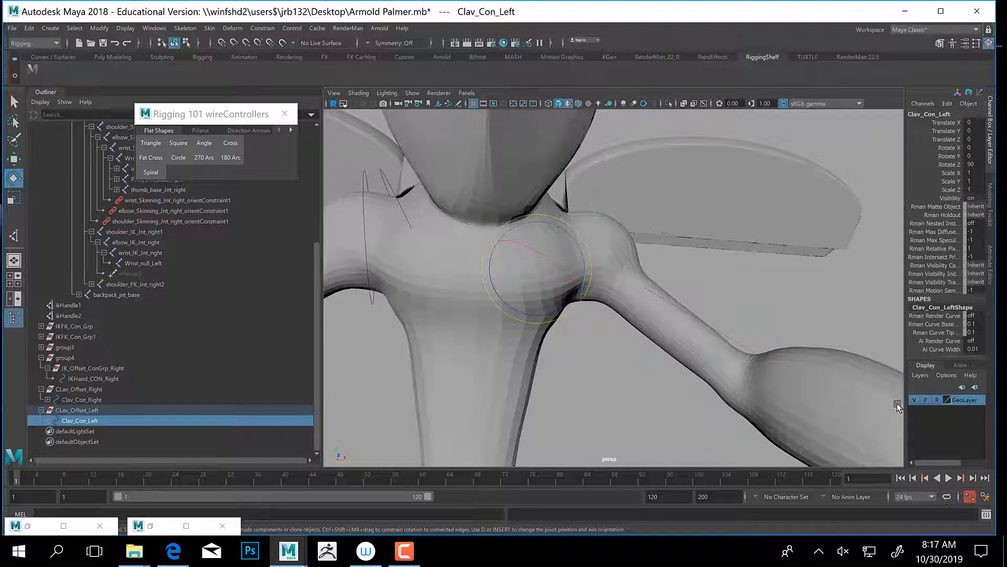
click(915, 400)
alt+drag(674, 345, 618, 285)
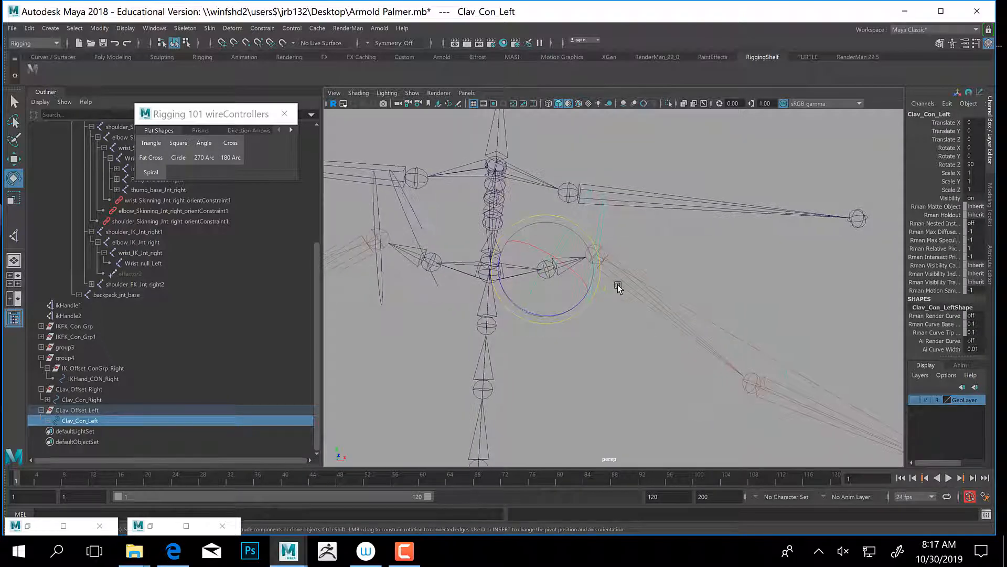
key(ctrl+s)
alt+drag(551, 301, 662, 251)
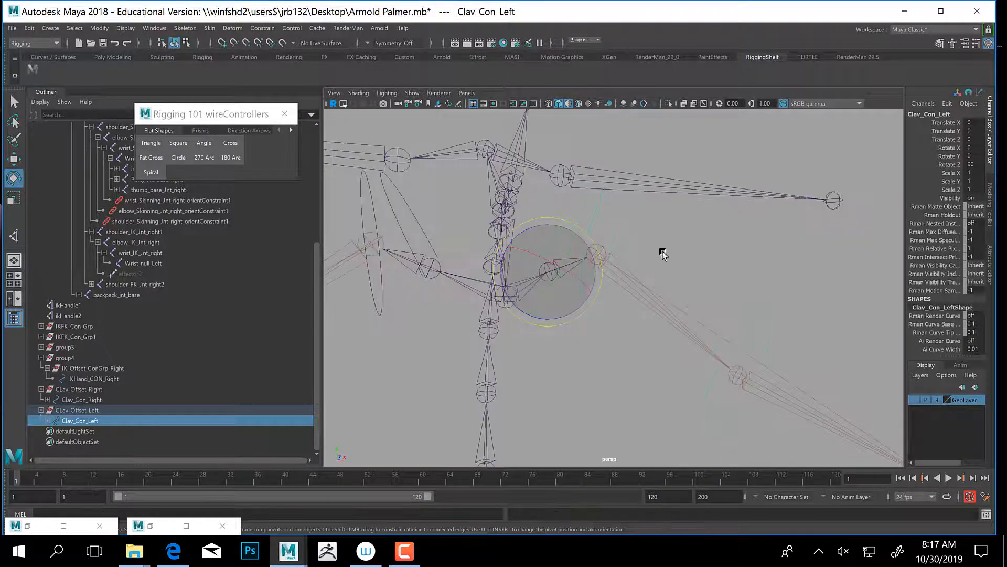
click(639, 233)
click(559, 237)
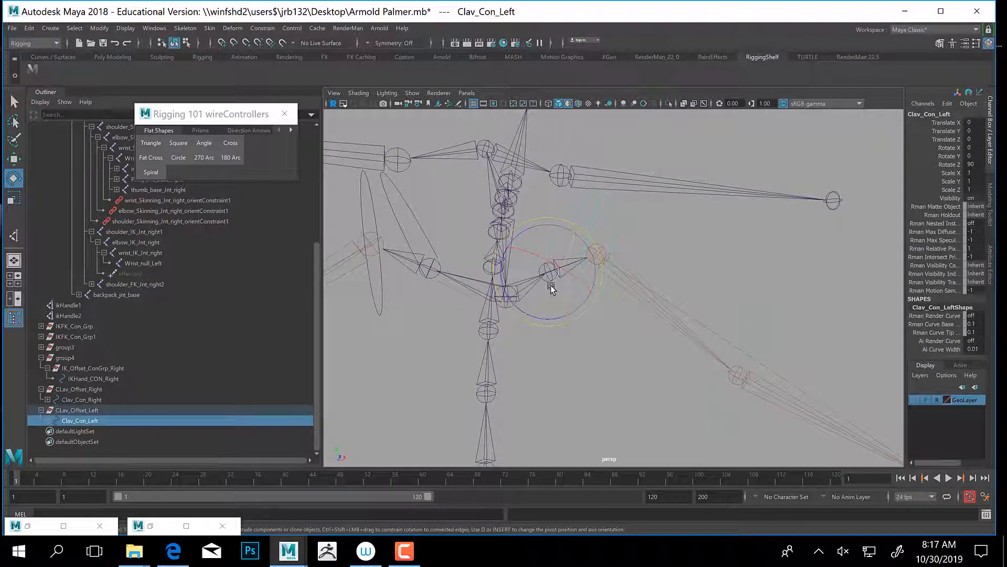
key(q)
click(551, 272)
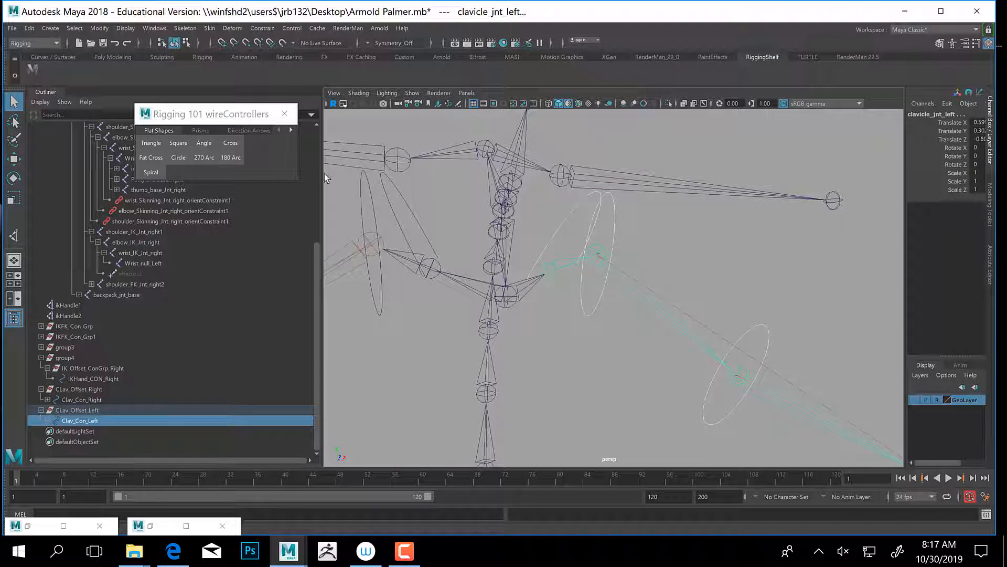
drag(213, 116, 226, 87)
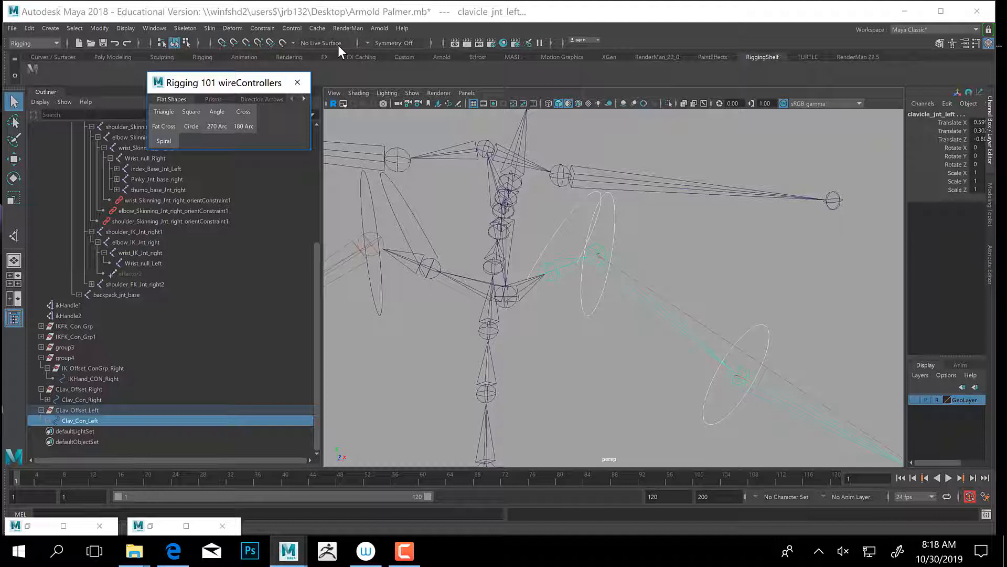
click(265, 30)
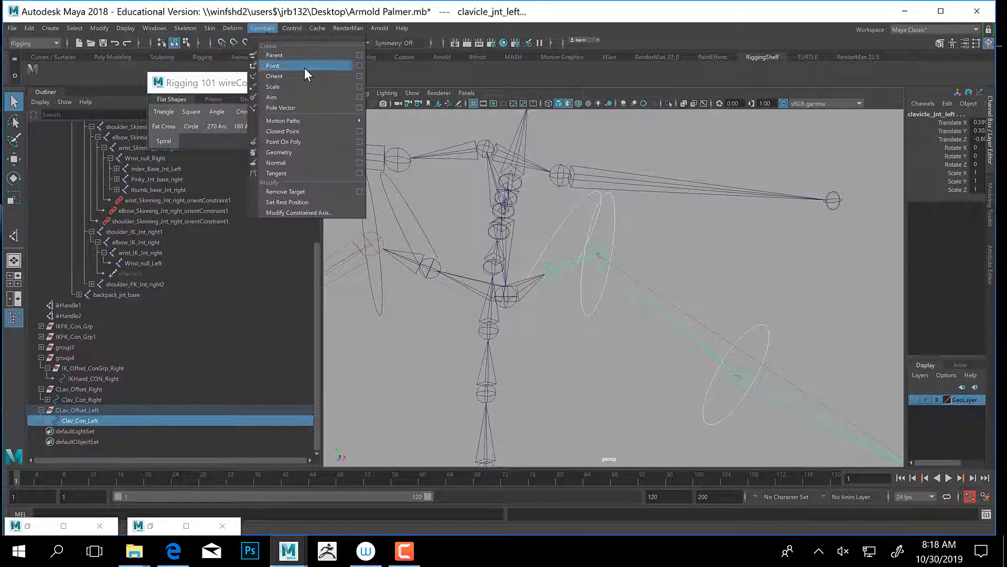
click(537, 218)
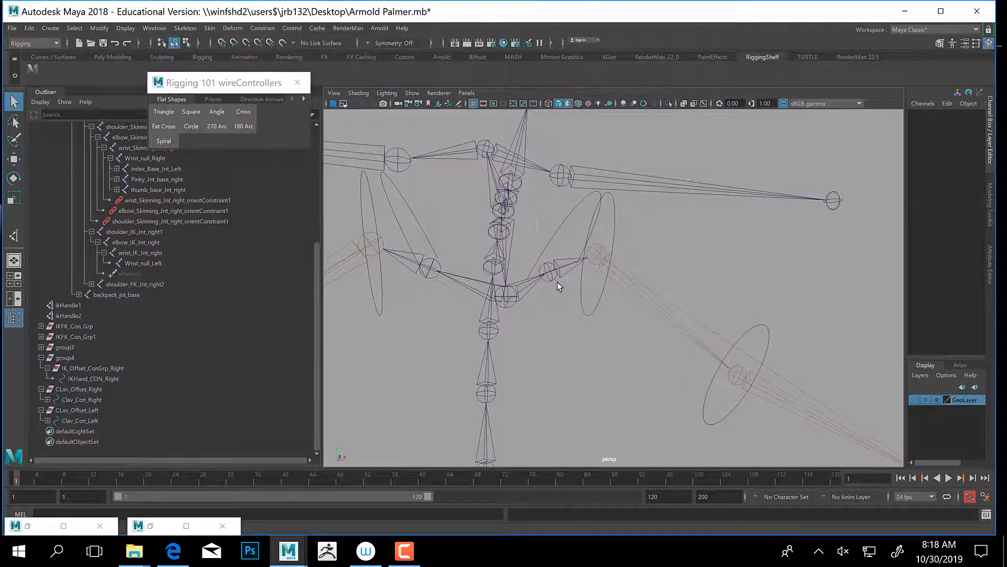
Orient-constrain clavicle_jnt_left to the left clavicle control with Maintain offset enabled, all axes and weight 1.
drag(549, 220, 559, 253)
shift+click(550, 272)
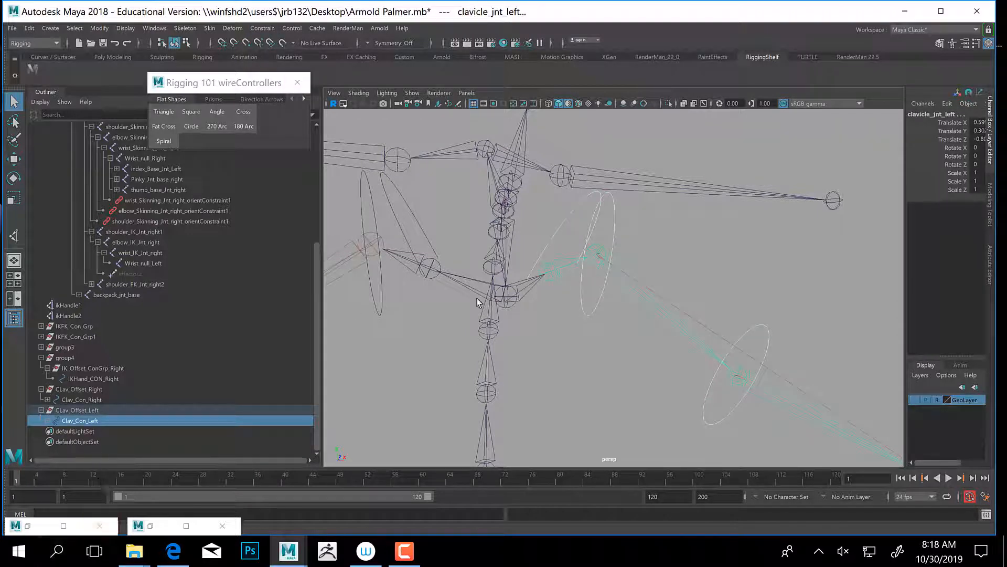
scroll(136, 262, up, 3)
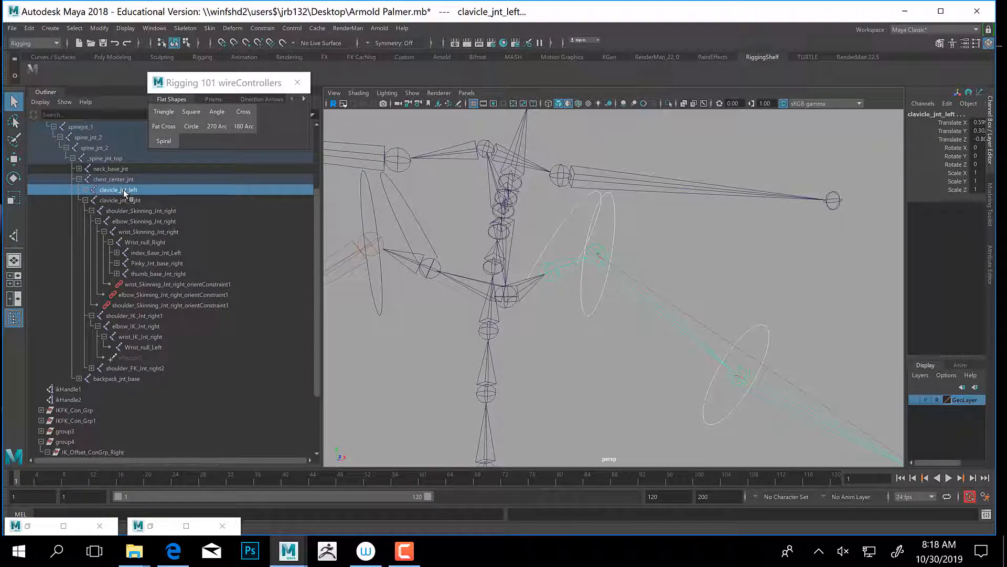
click(263, 29)
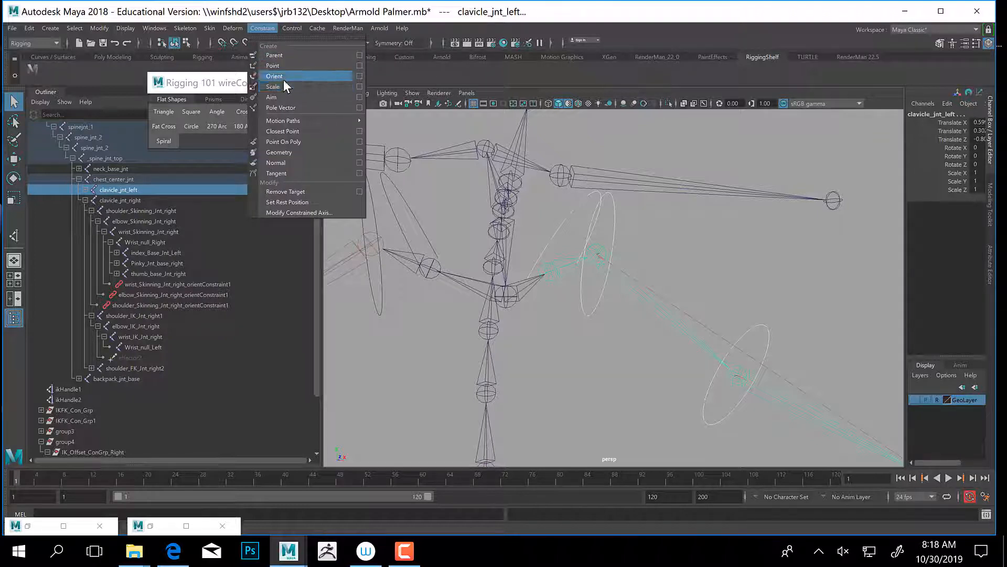
click(360, 76)
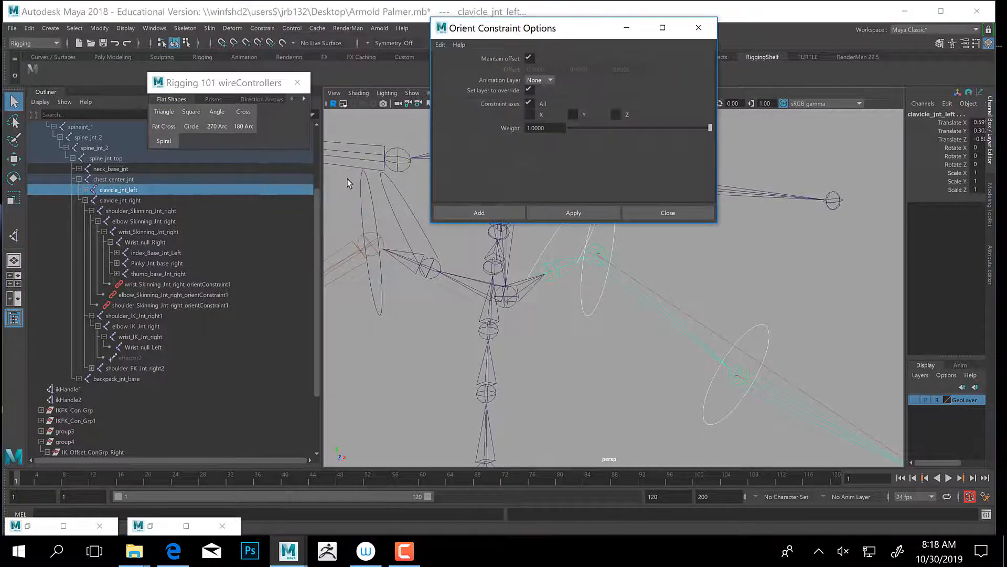
click(529, 59)
click(479, 212)
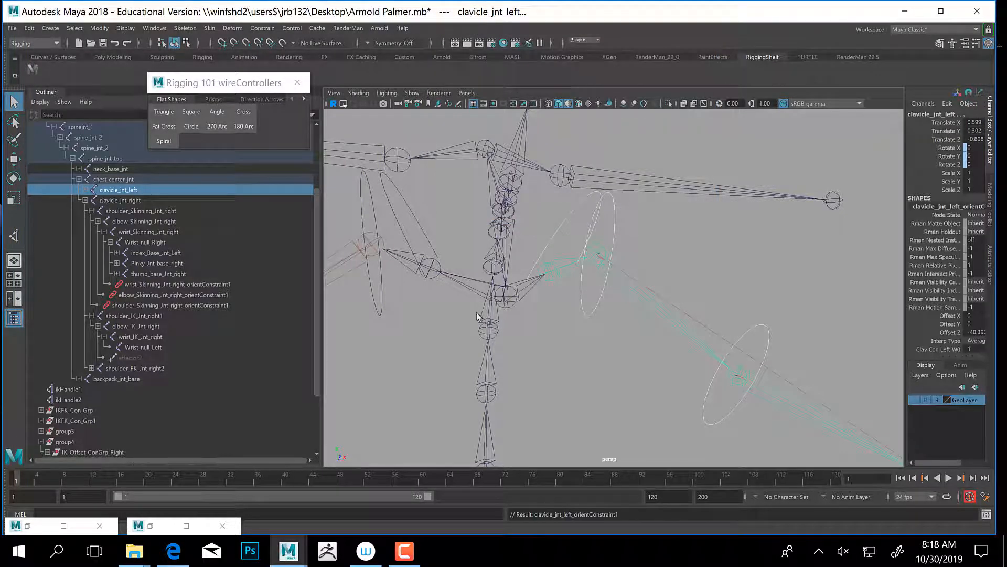
Orient-constrain shoulder_FK_Jnt_right2 to the FK_SHoulder_Left_COn control.
drag(609, 226, 627, 240)
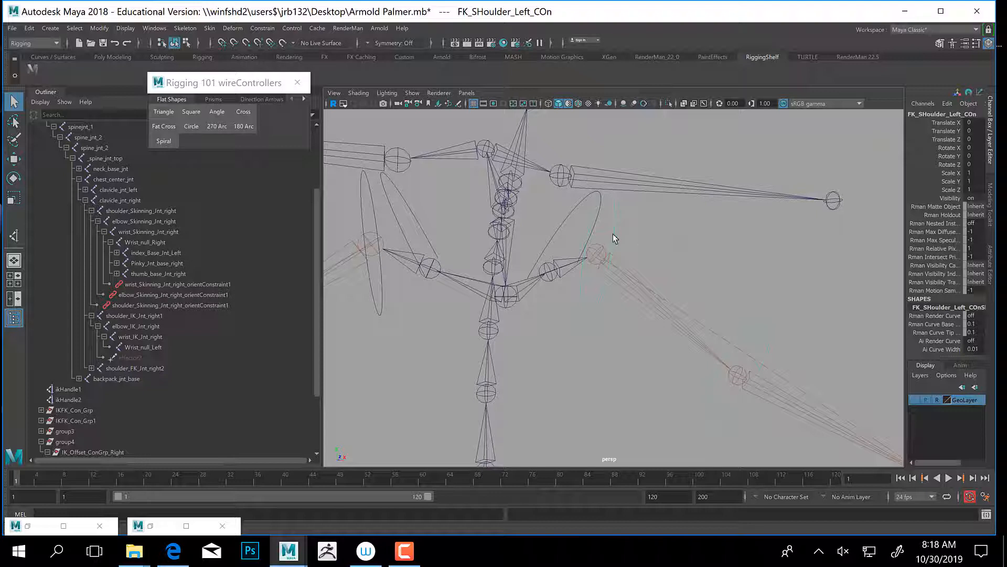
click(91, 210)
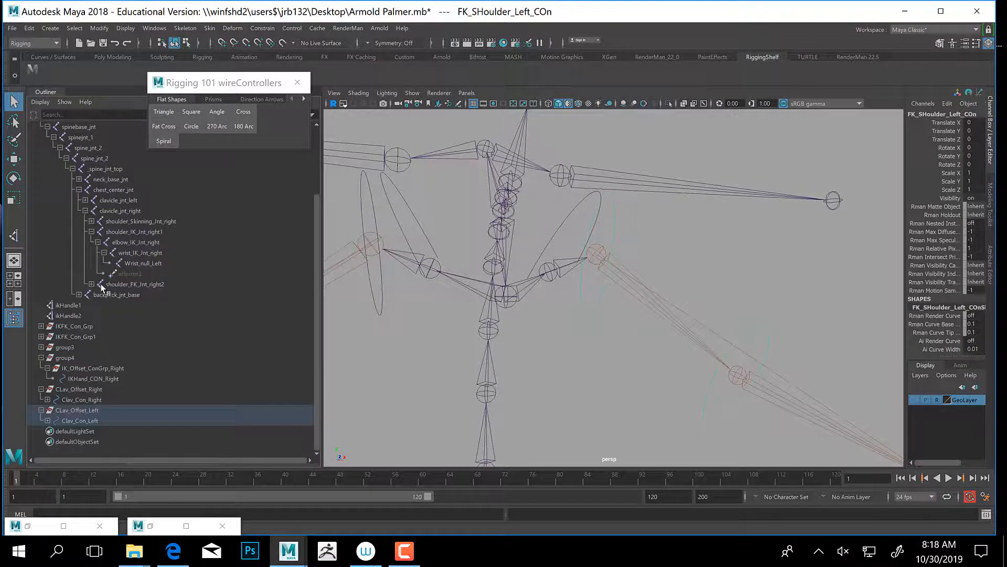
click(91, 232)
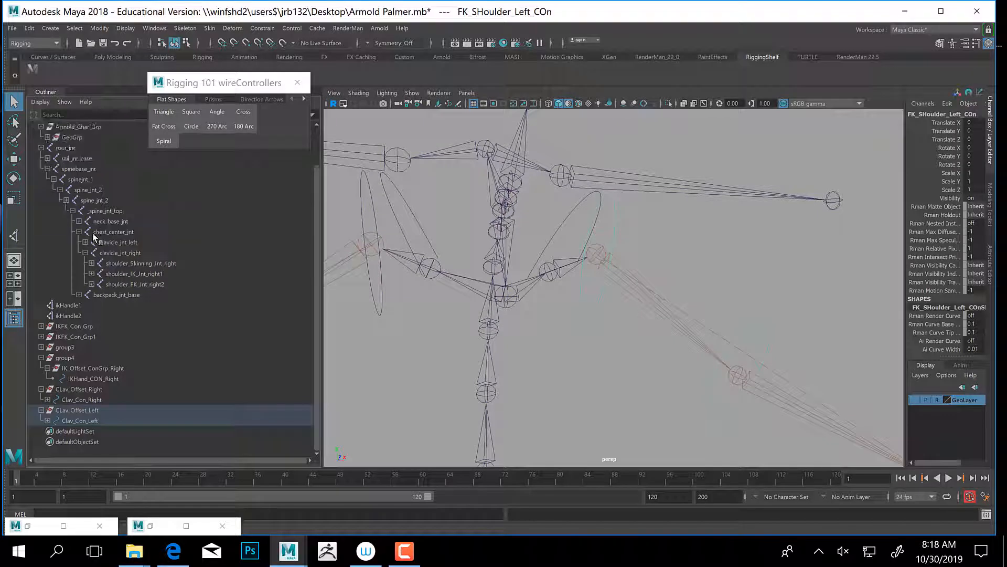
click(91, 284)
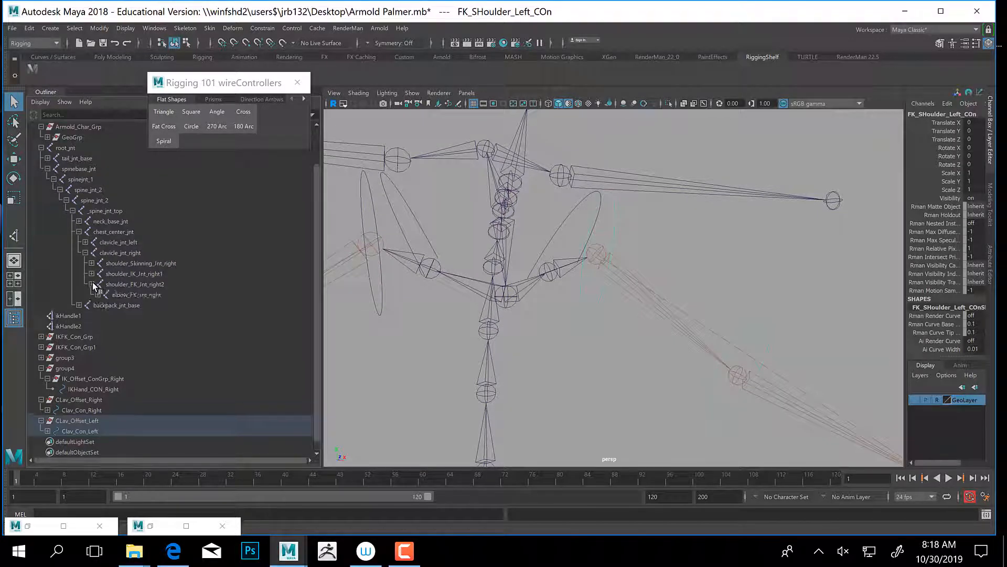
click(115, 285)
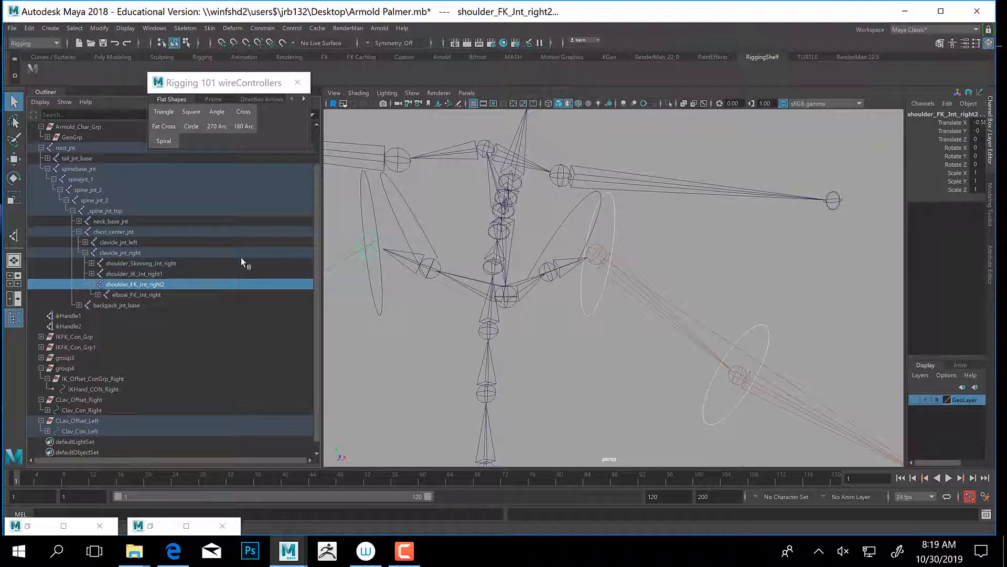
click(622, 232)
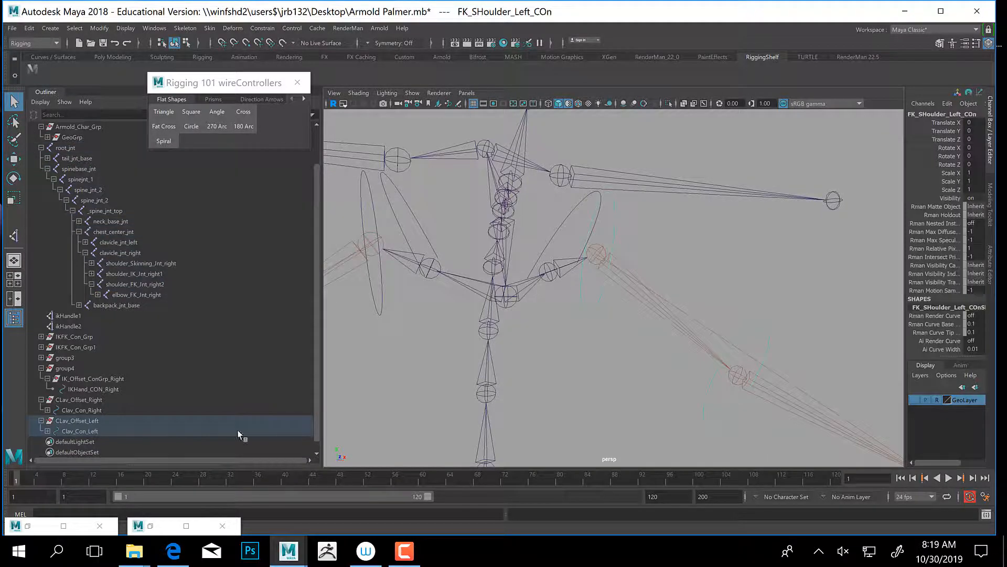
click(114, 282)
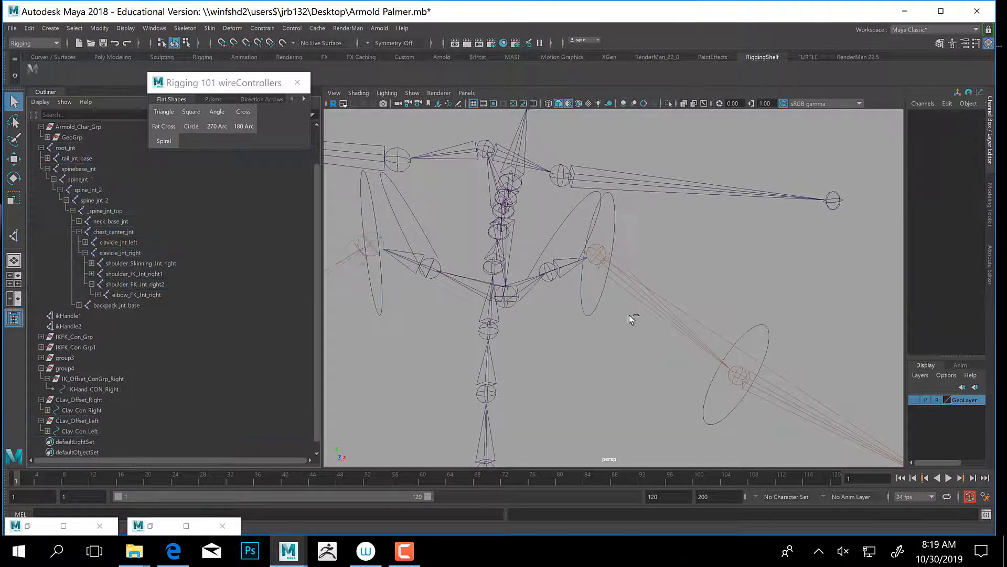
click(612, 230)
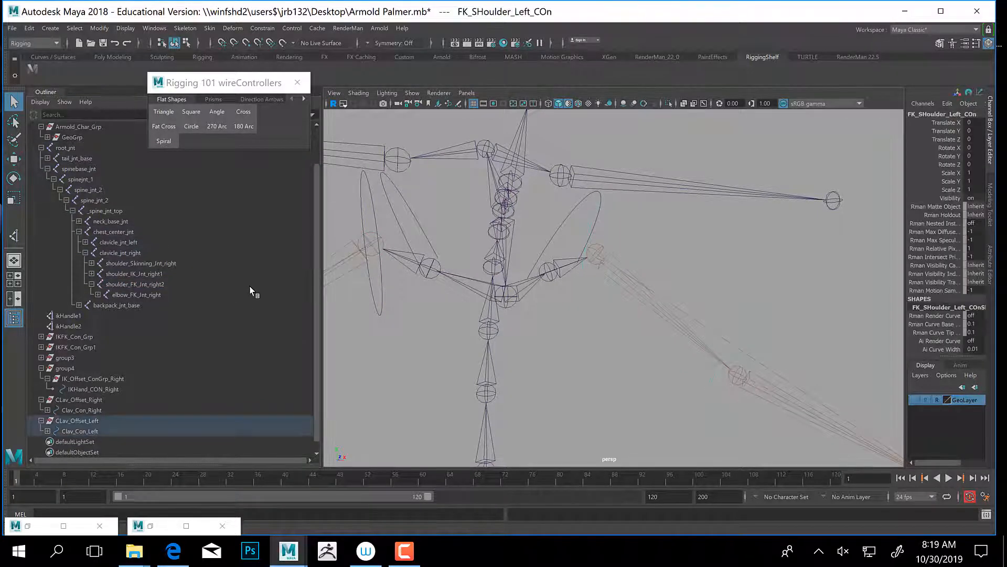
click(127, 284)
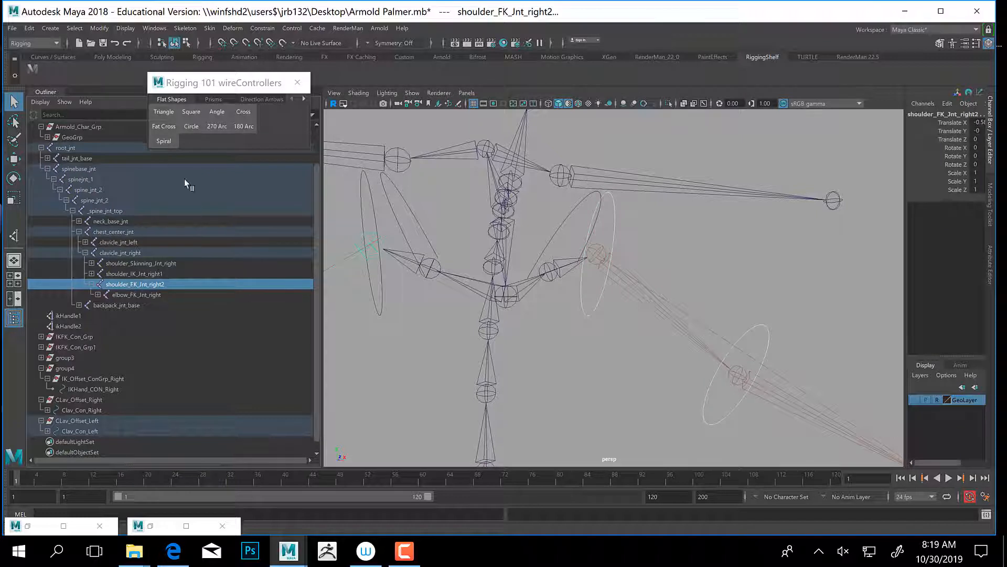
click(261, 28)
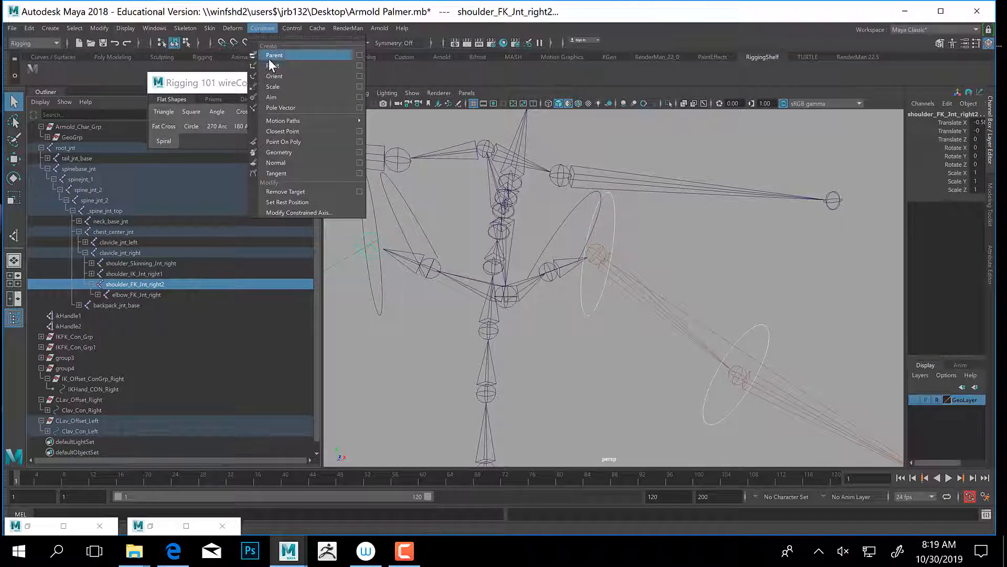
click(311, 76)
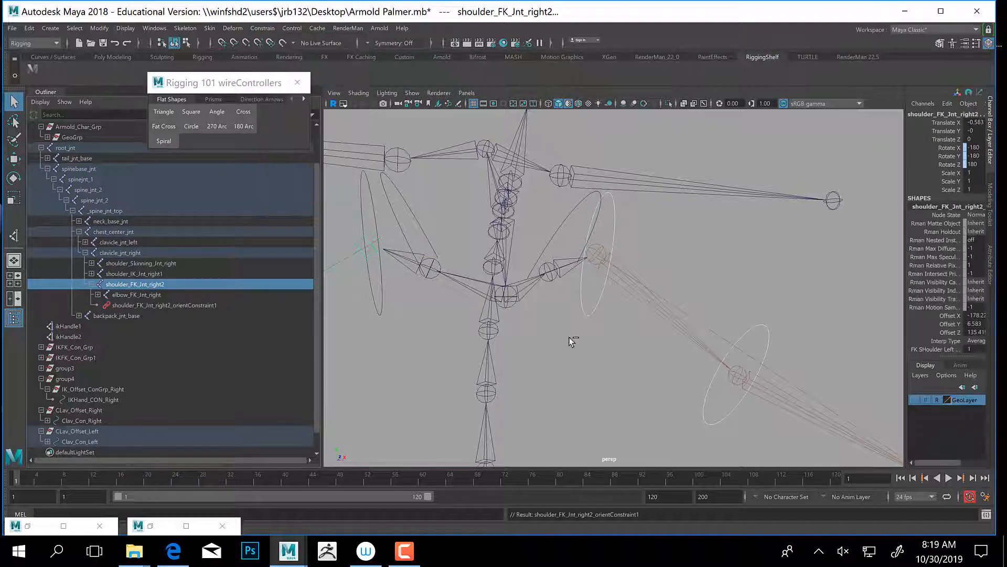
Expand the FK arm chain and orient-constrain elbow_FK_Jnt_right to the FK_Elbow_Left_COn control.
click(97, 295)
click(104, 305)
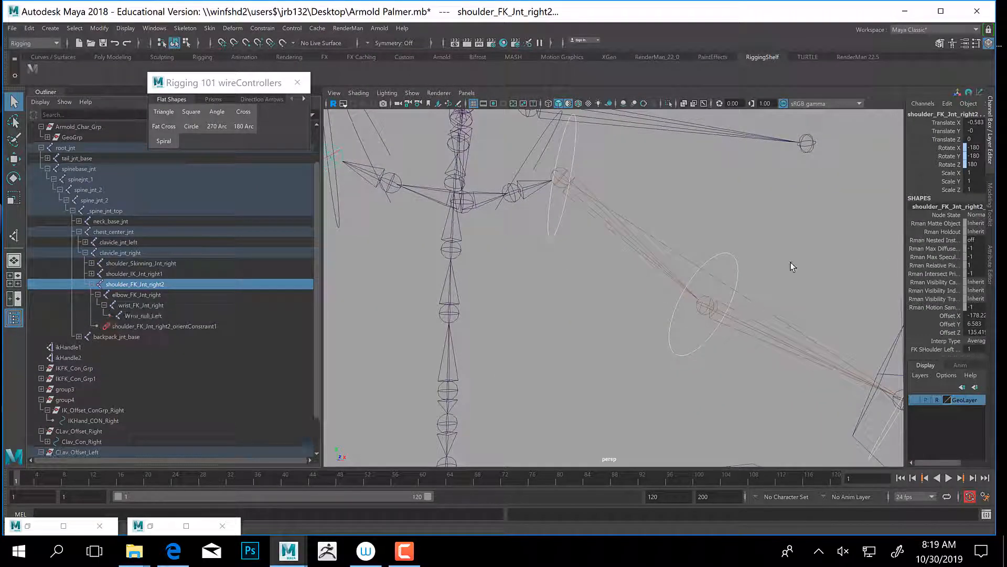
click(742, 265)
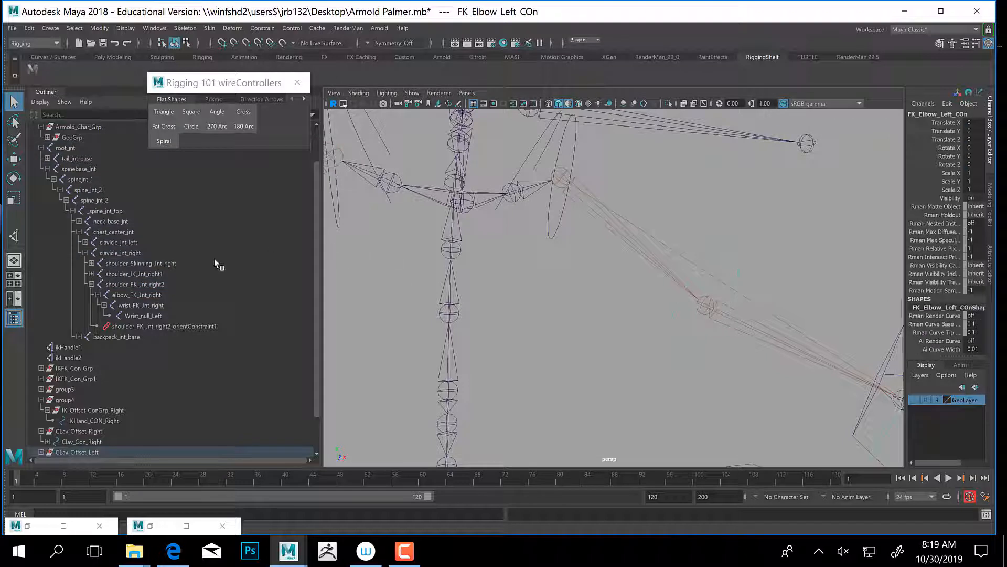
ctrl+click(131, 295)
key(g)
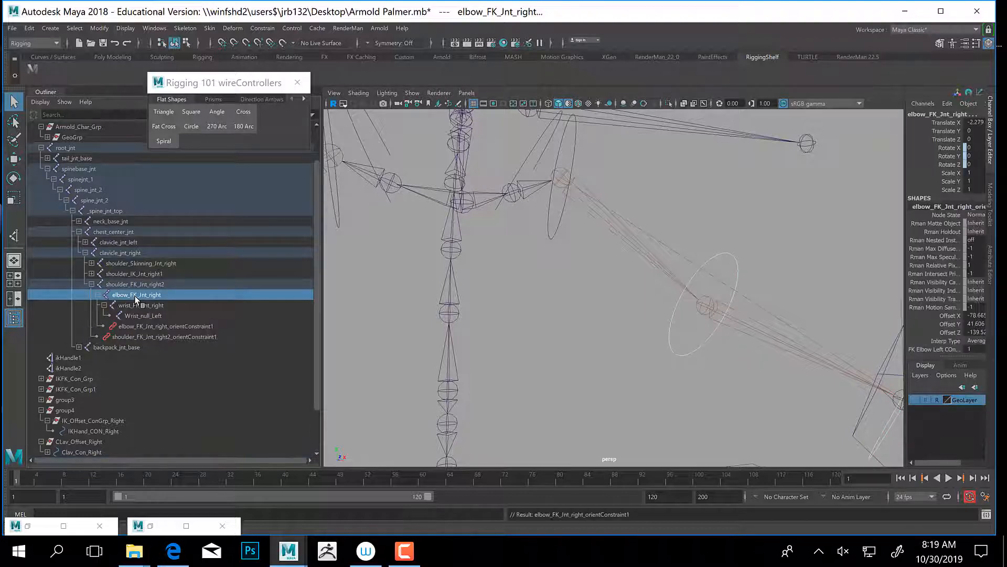
Orient-constrain wrist_FK_Jnt_right to the FK_Wrist_Left_COn control.
alt+middle_drag(637, 310, 497, 245)
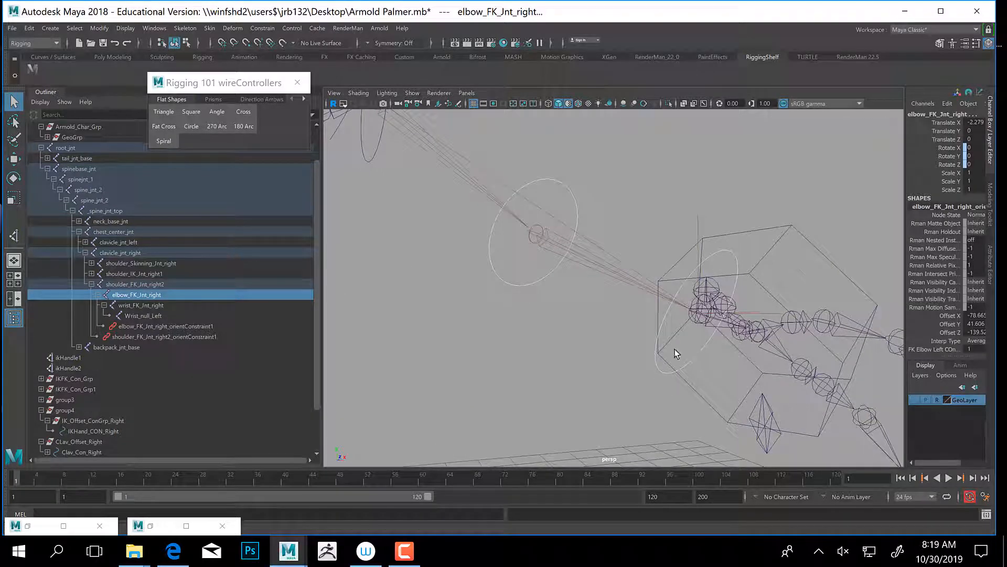
click(638, 355)
click(690, 351)
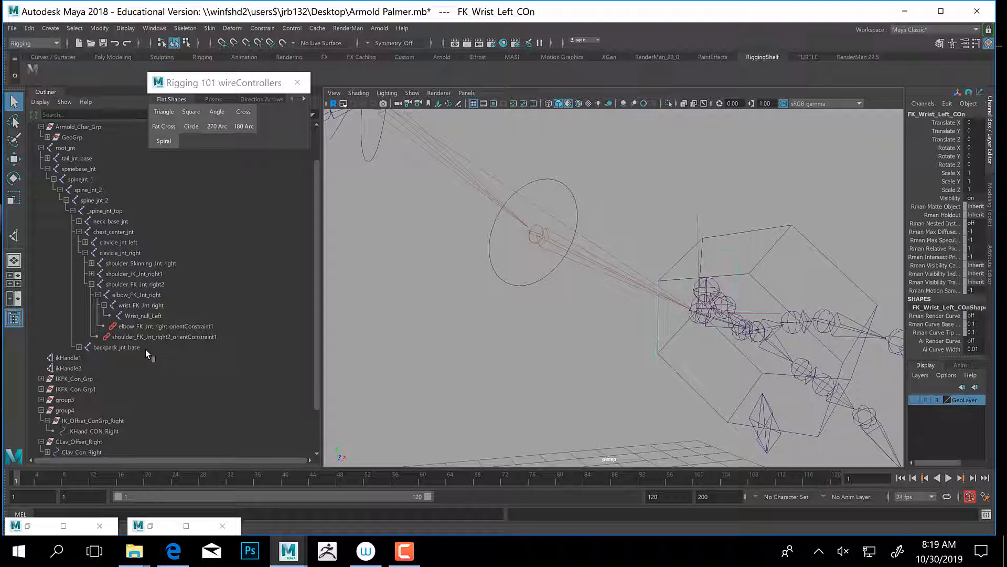
click(134, 305)
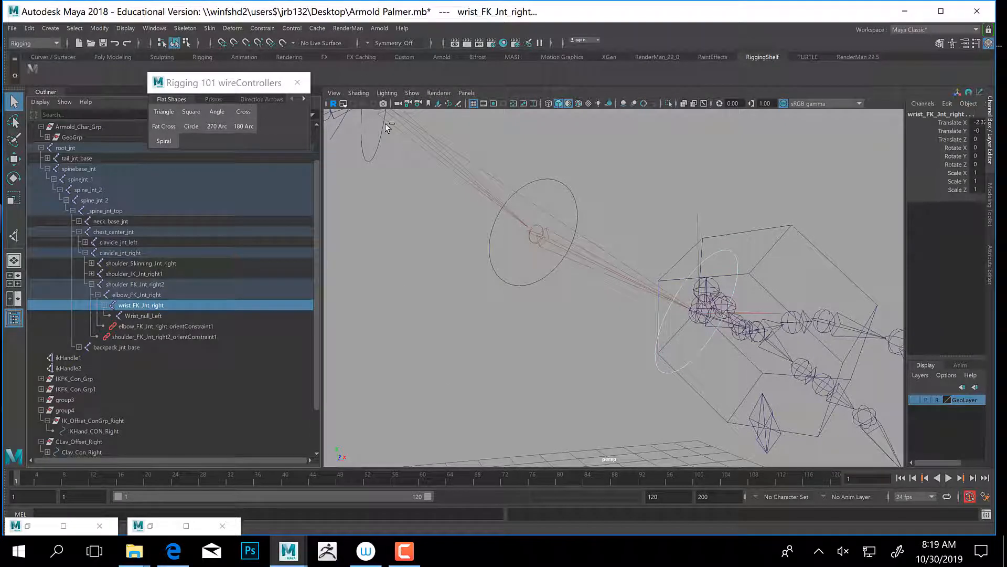
key(g)
Test-rotate the FK_SHoulder_Left_COn control and undo the rotation.
alt+middle_drag(480, 281, 512, 330)
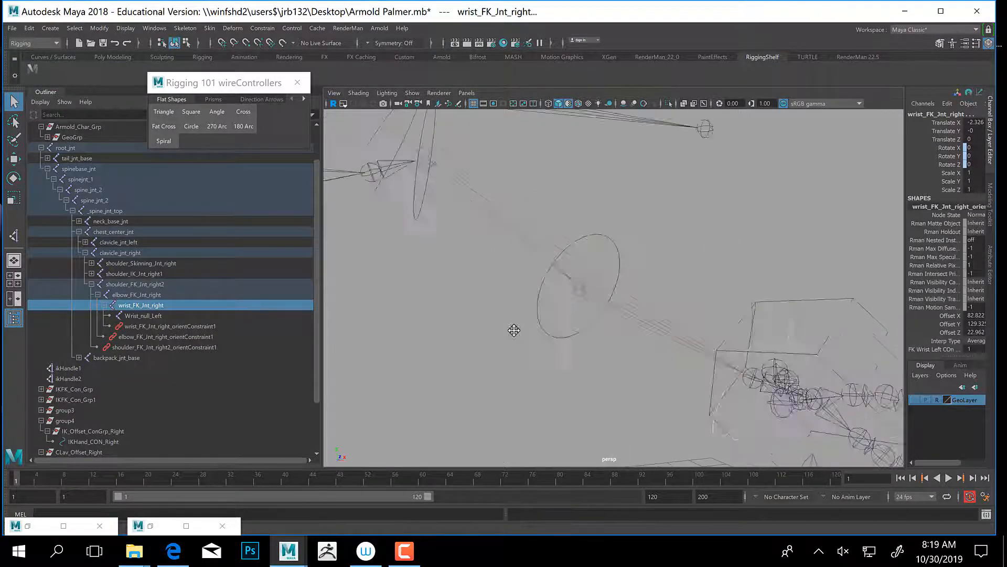
alt+right_drag(513, 331, 503, 252)
click(494, 164)
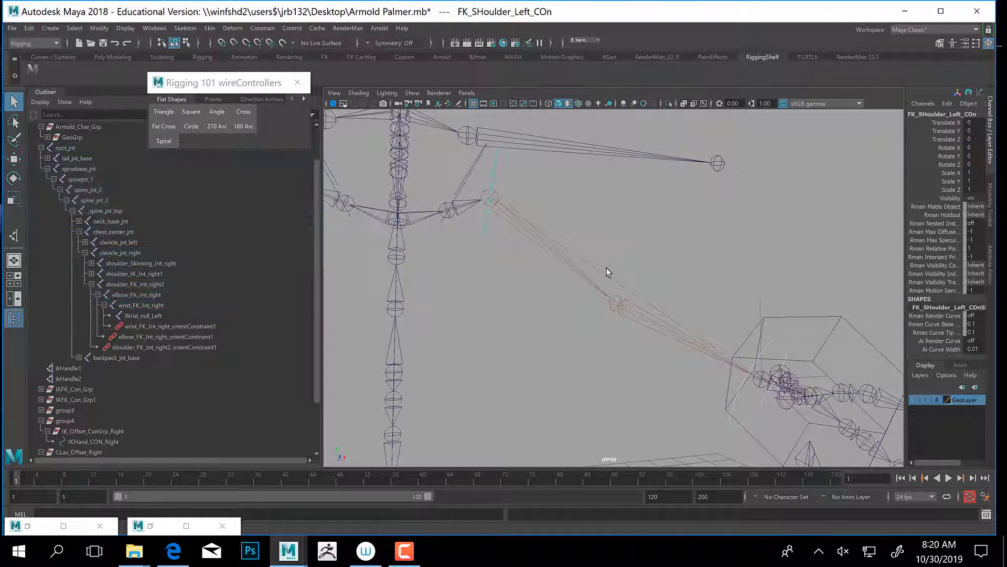
key(e)
mouse_move(530, 230)
mouse_down()
mouse_move(506, 235)
mouse_move(535, 222)
mouse_up()
key(ctrl+z)
alt+middle_drag(683, 391, 643, 351)
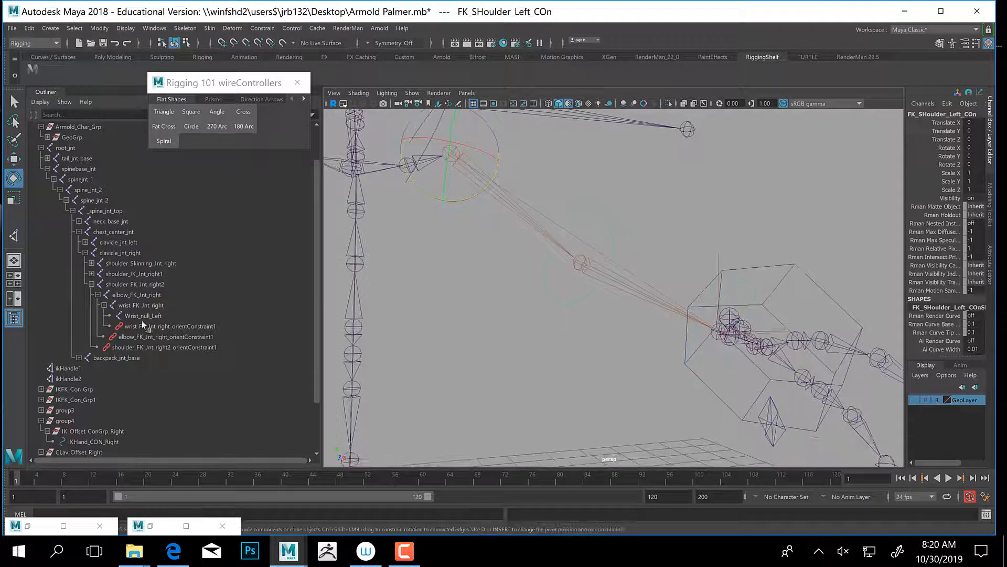
Delete the wrist, elbow and shoulder orient constraints from the right FK joint chain.
click(92, 263)
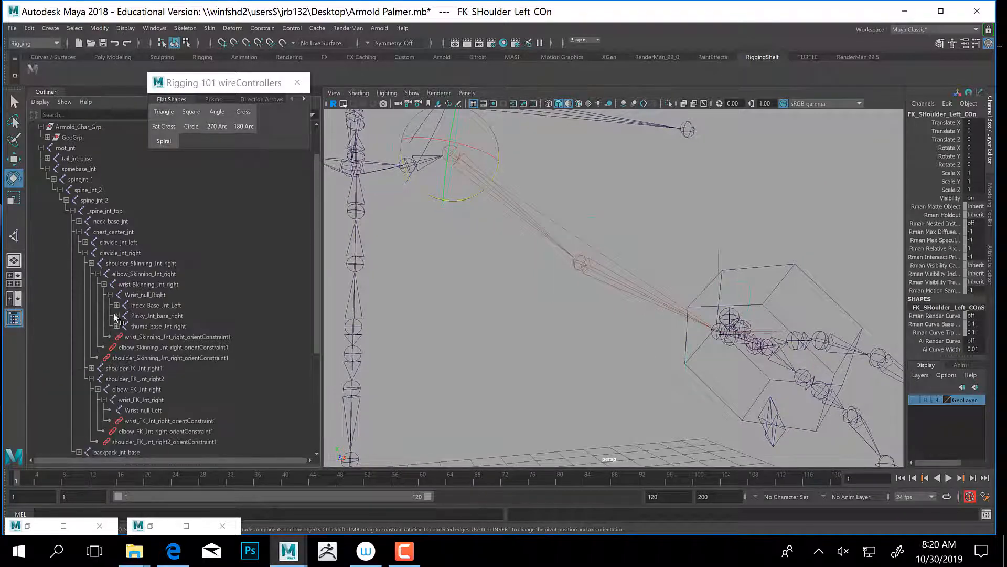
click(91, 263)
click(119, 284)
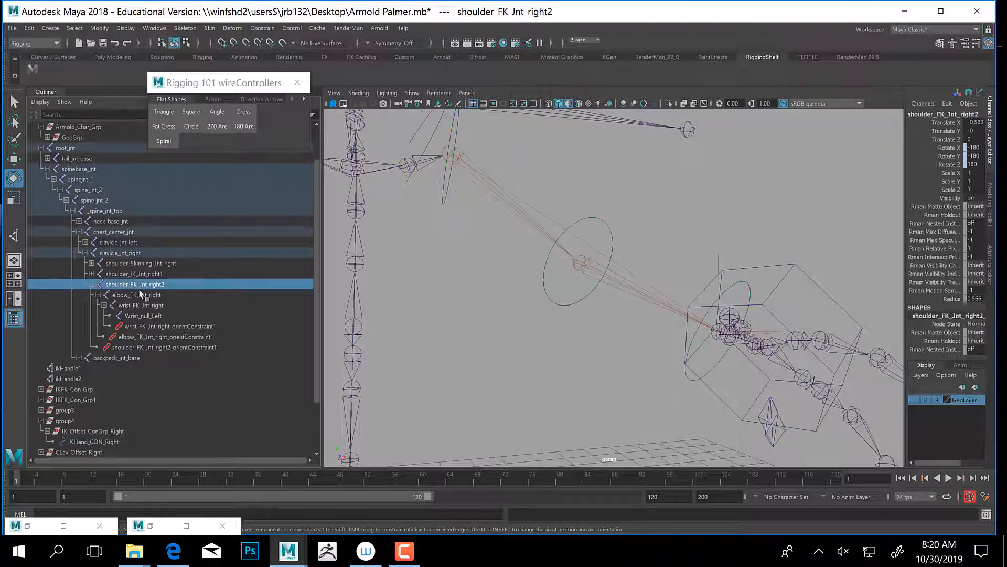
alt+drag(459, 252, 557, 313)
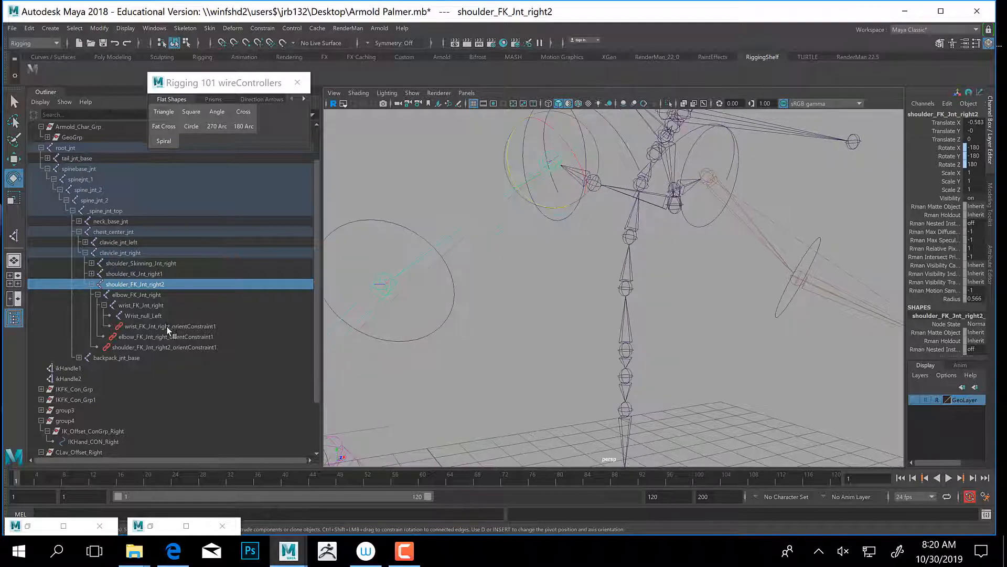
drag(167, 326, 167, 354)
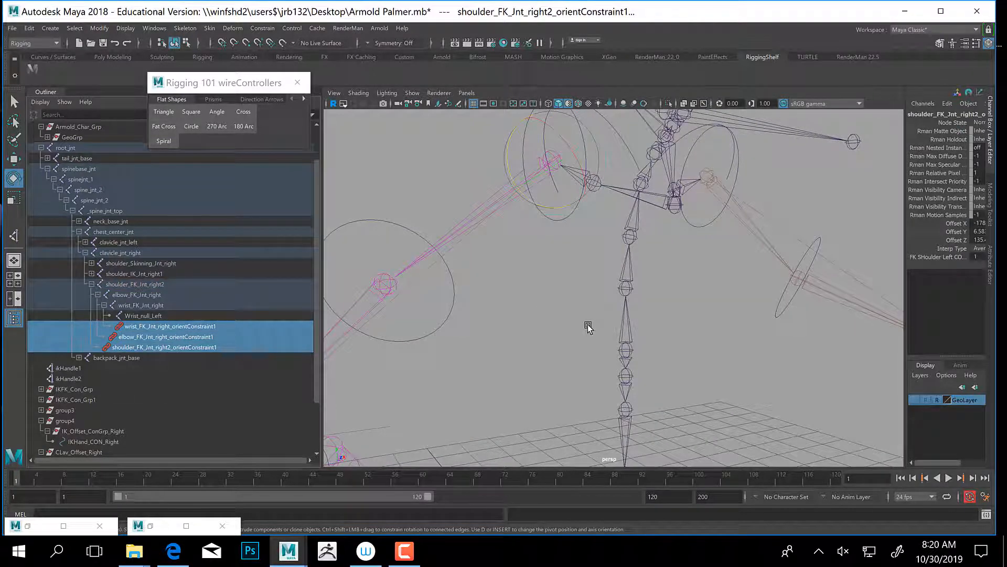
key(Delete)
Expand the clavicle_jnt_left hierarchy and orient-constrain shoulder_Skinning_Jnt_left to the FK_SHoulder_Left_COn control.
alt+drag(695, 273, 553, 181)
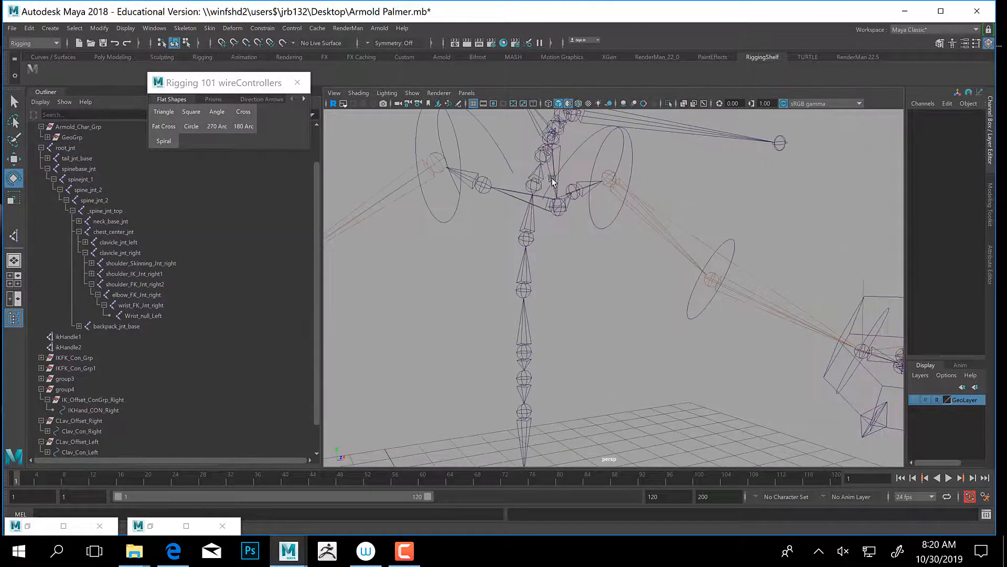
click(632, 173)
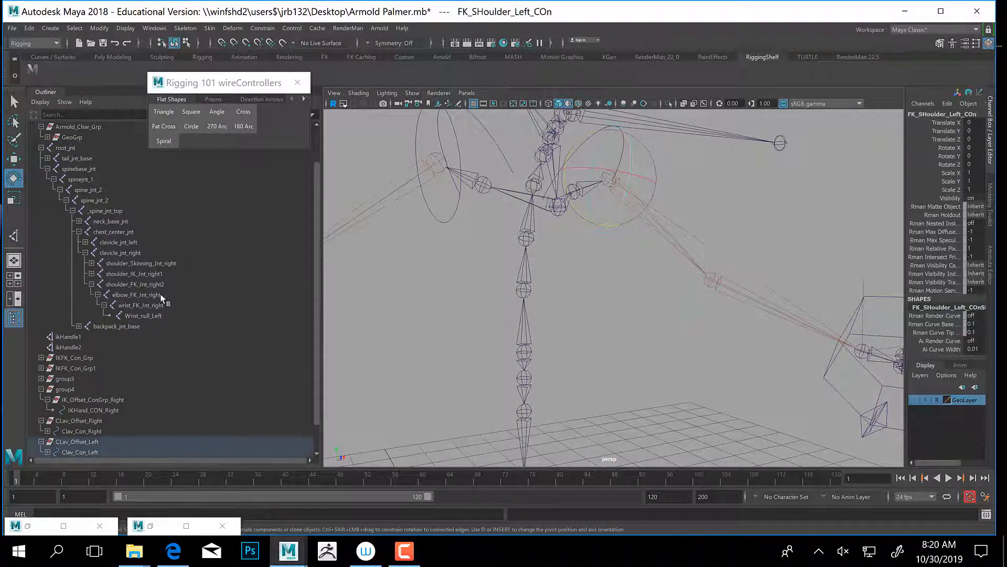
scroll(74, 211, up, 2)
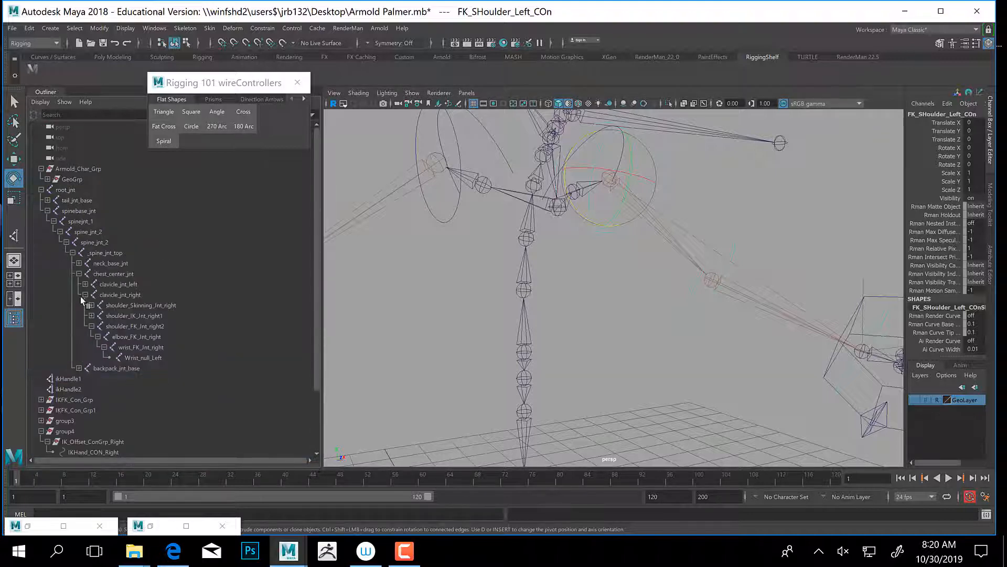
click(85, 294)
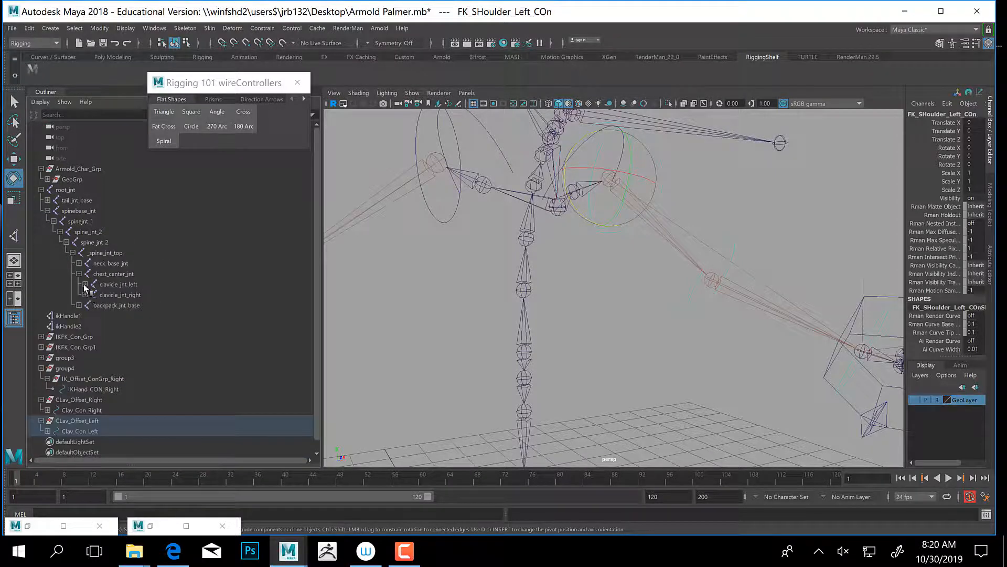
click(85, 284)
alt+drag(499, 325, 676, 191)
click(676, 191)
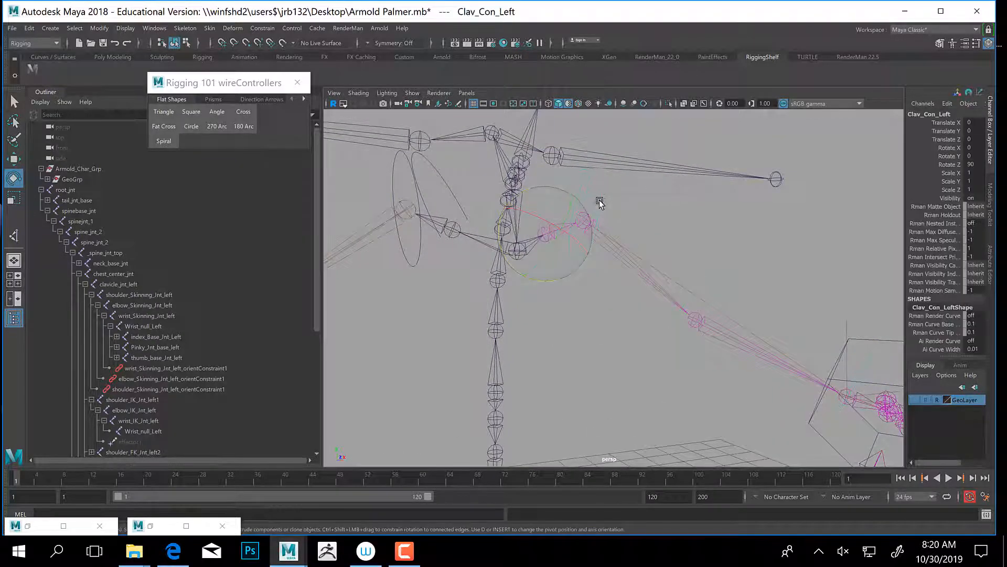
click(599, 202)
click(584, 212)
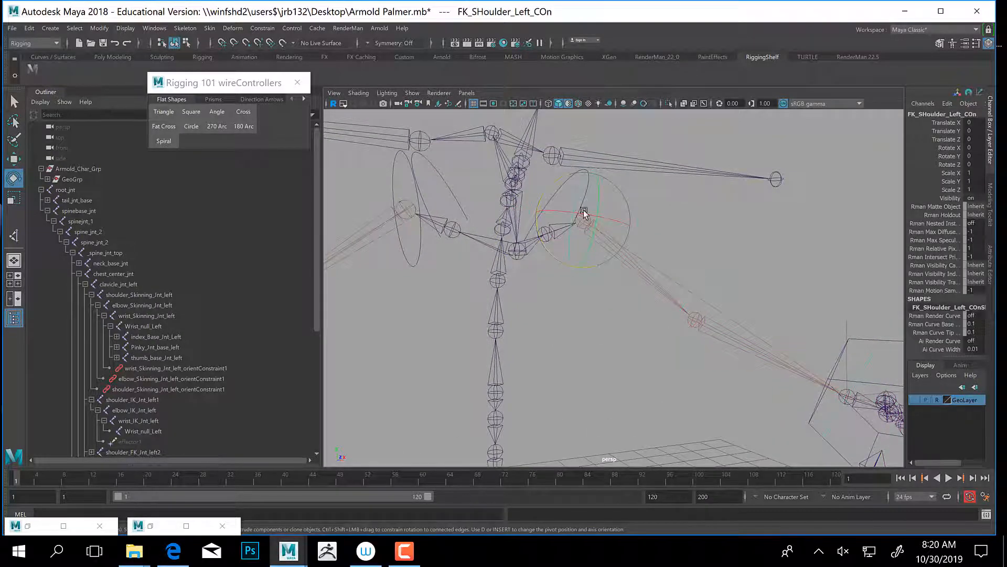
click(123, 295)
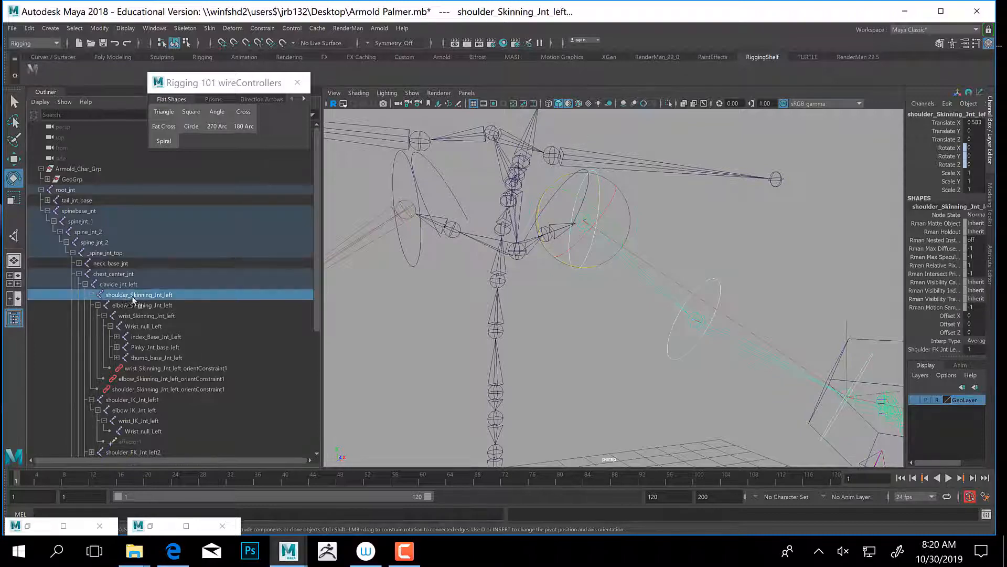
alt+middle_drag(579, 325, 555, 305)
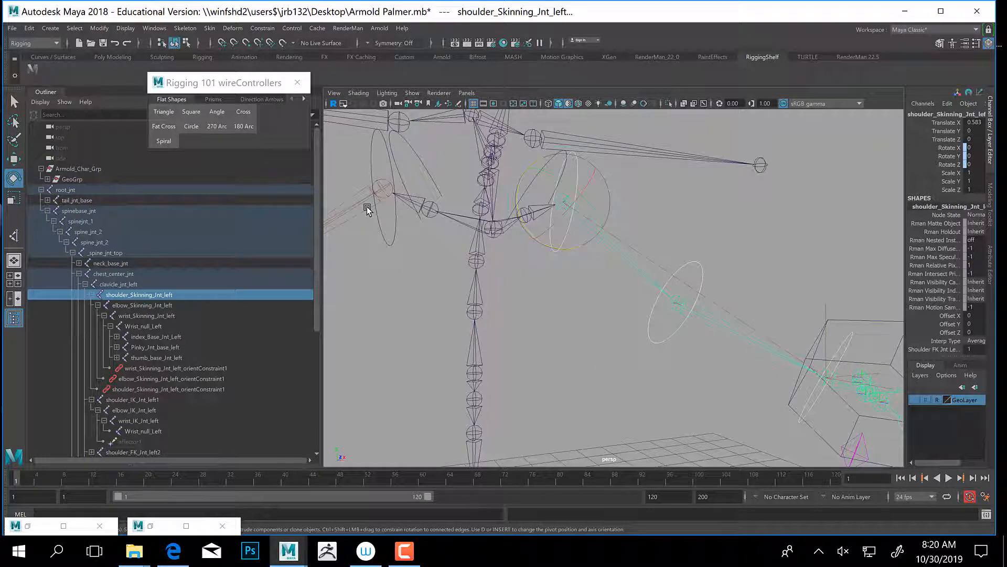
key(g)
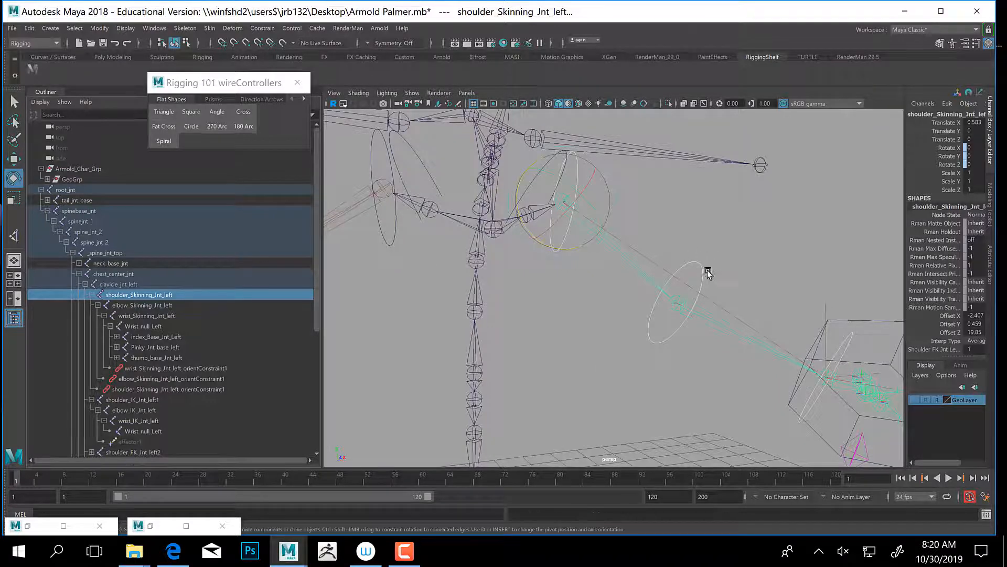
Orient-constrain elbow_Skinning_Jnt_left to the left FK elbow control.
click(707, 271)
ctrl+click(140, 304)
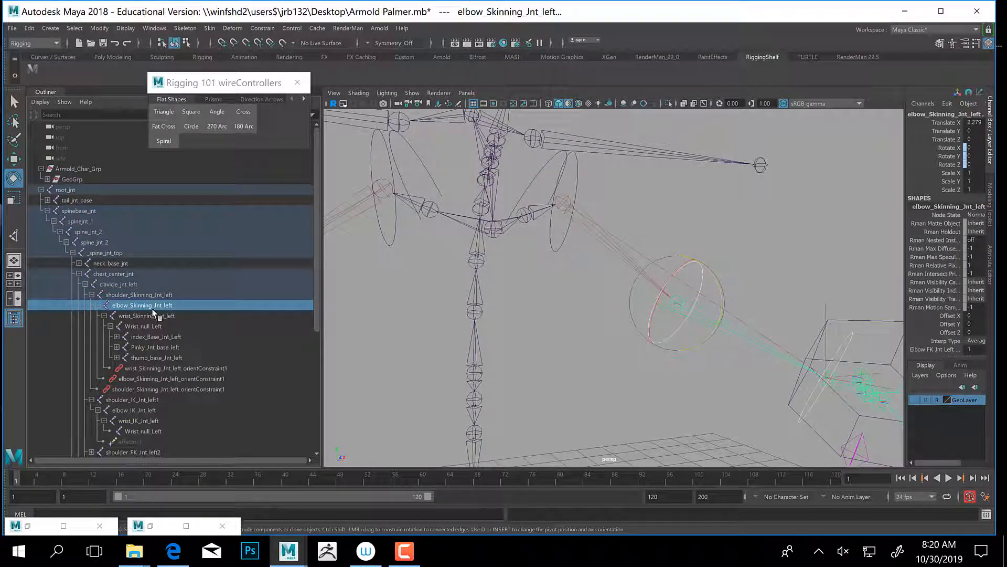
key(g)
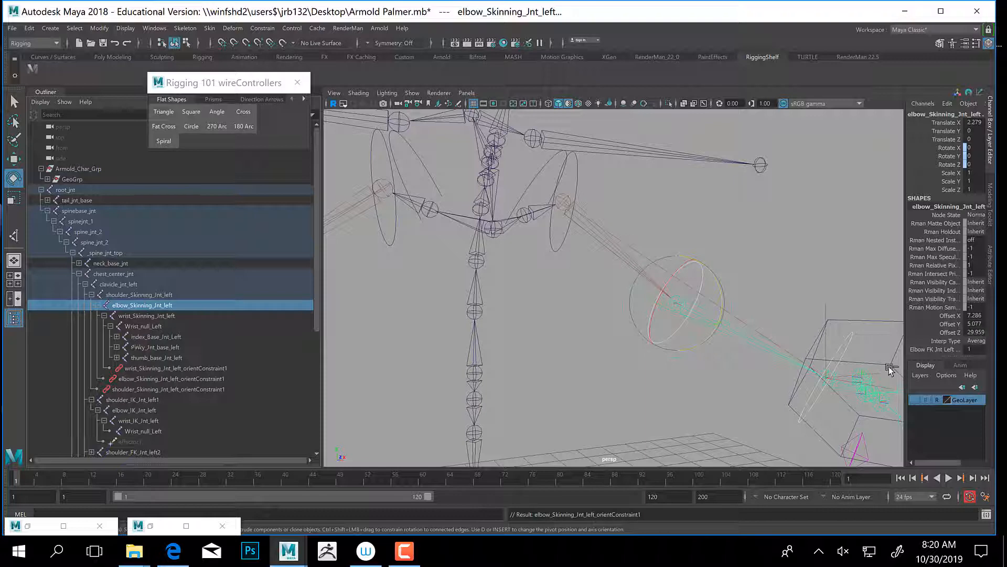
Orient-constrain wrist_Skinning_Jnt_left to the left FK wrist control.
click(842, 340)
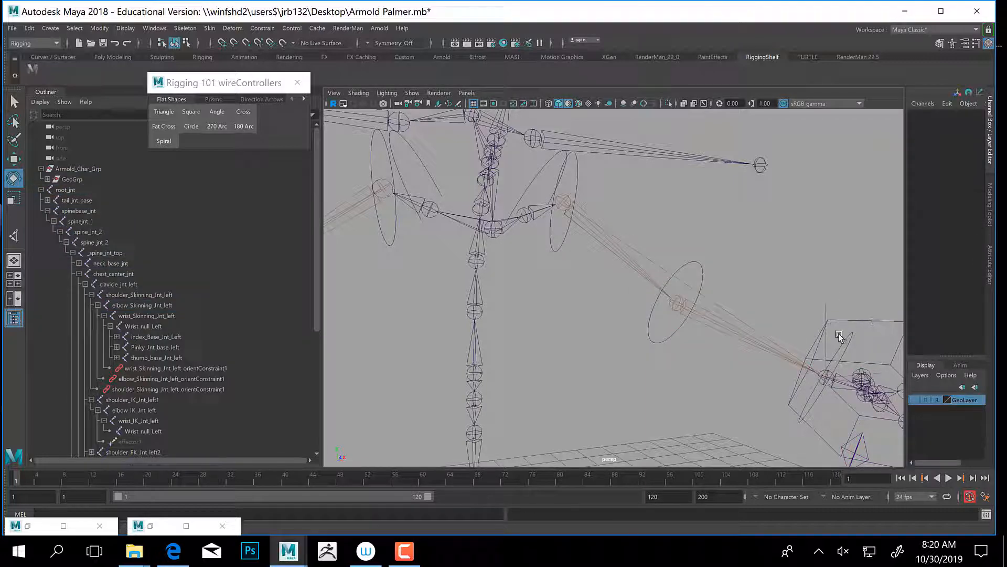
click(840, 338)
ctrl+click(139, 313)
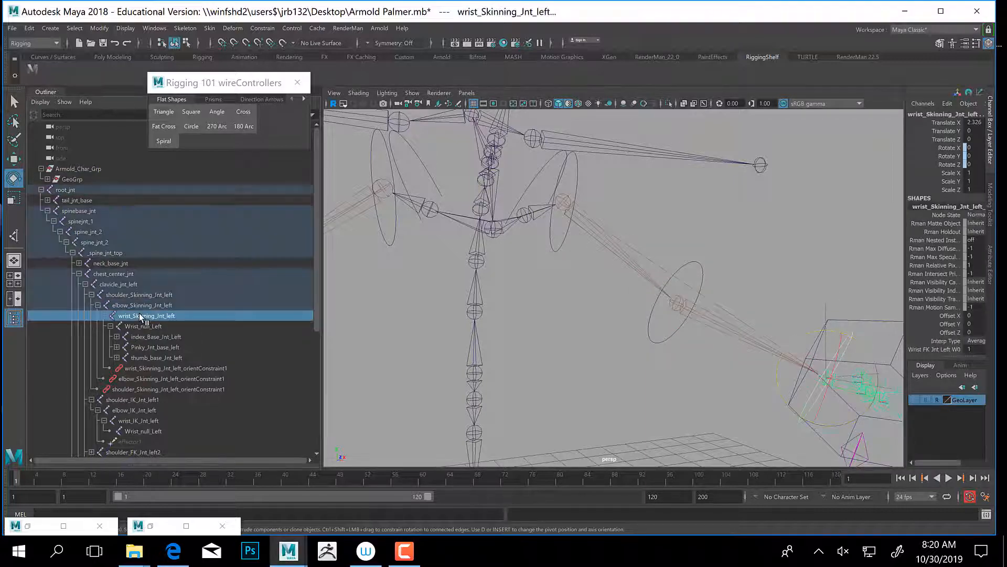
key(g)
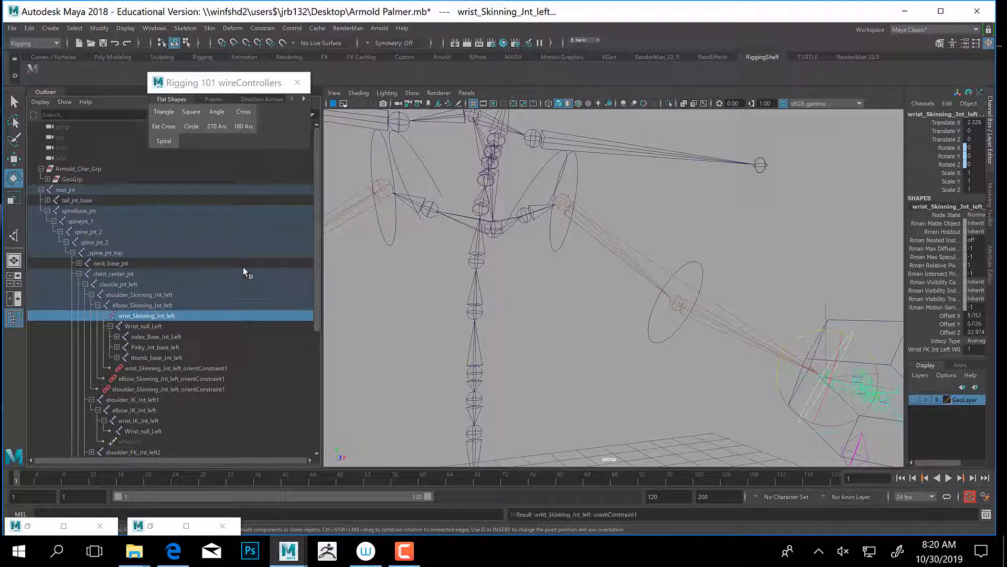
Test-rotate the FK_SHoulder_Left_COn control to check how the skinning arm chain follows, and undo the rotations.
click(593, 181)
drag(569, 248, 653, 225)
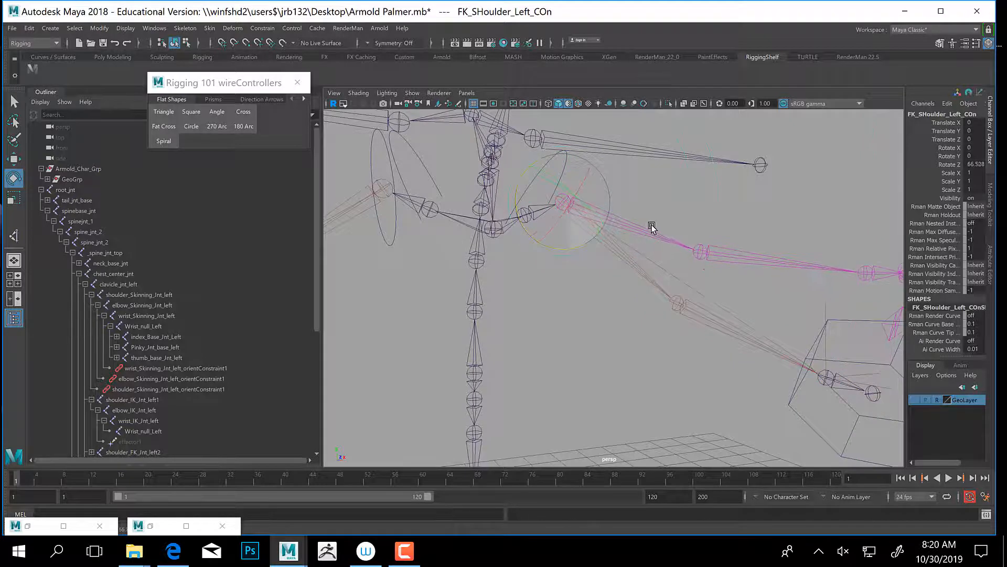
alt+middle_drag(695, 266, 524, 266)
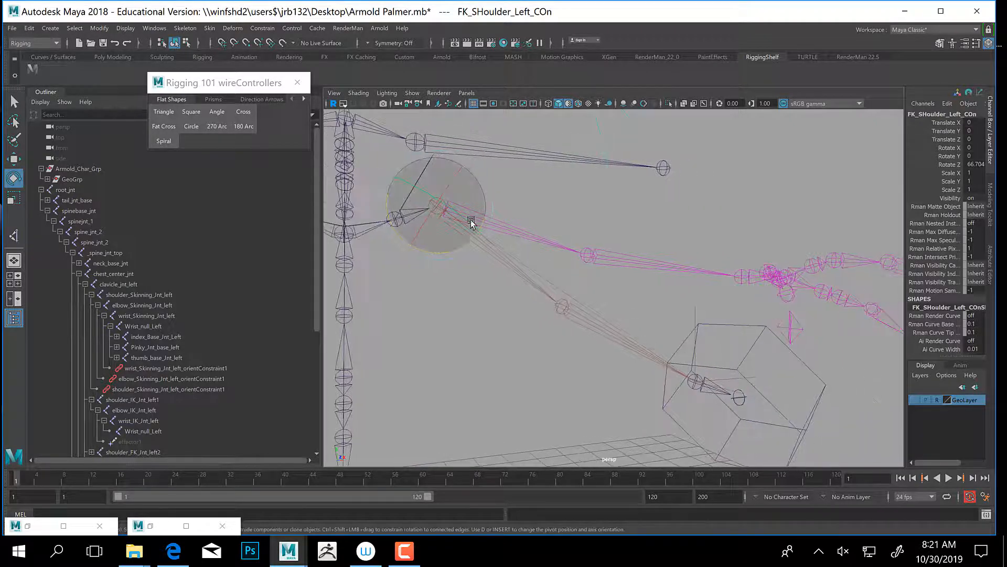
drag(452, 250, 398, 253)
key(ctrl+z)
key(ctrl+z)
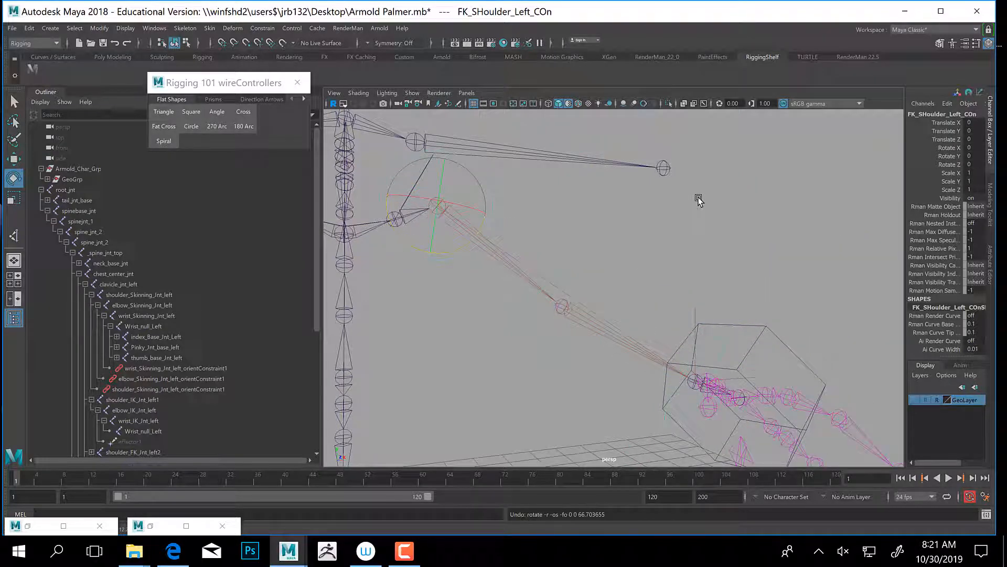
Delete the wrist, elbow and shoulder orient constraints from the left skinning joint chain.
click(189, 369)
ctrl+click(186, 379)
ctrl+click(182, 389)
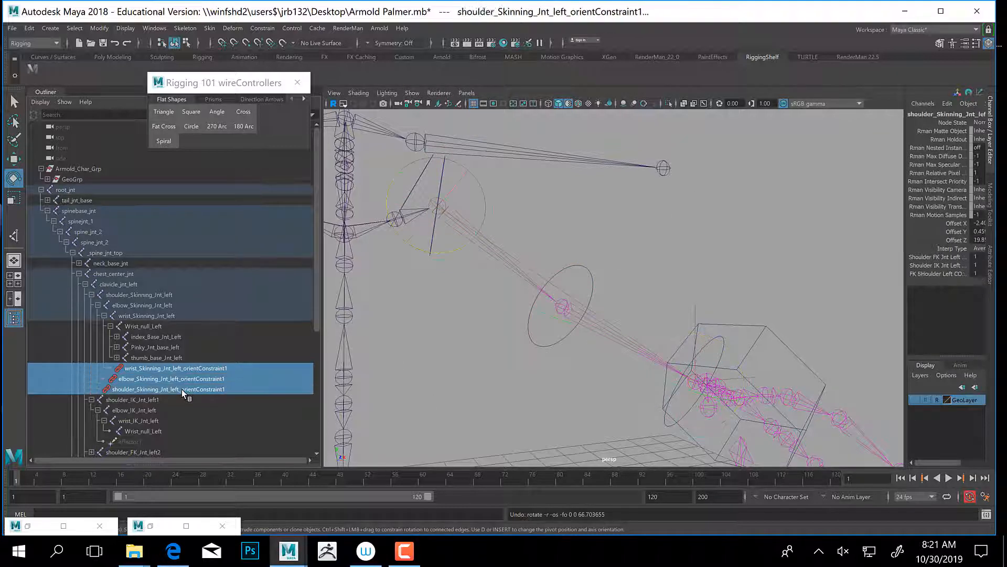
key(Delete)
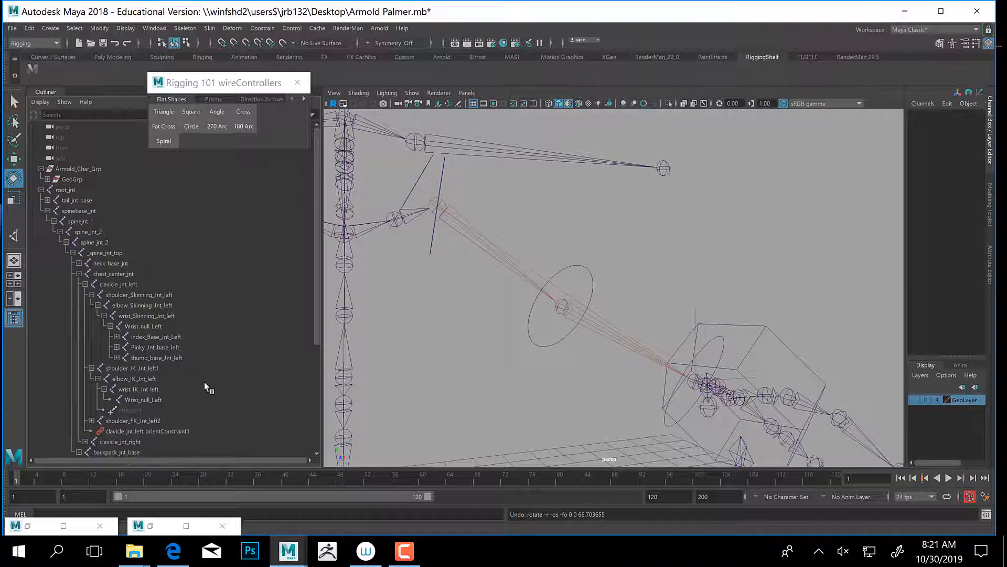
Collapse the left skinning and IK shoulder hierarchies and expand the shoulder_FK_Jnt_left2 chain through its wrist joint.
click(92, 294)
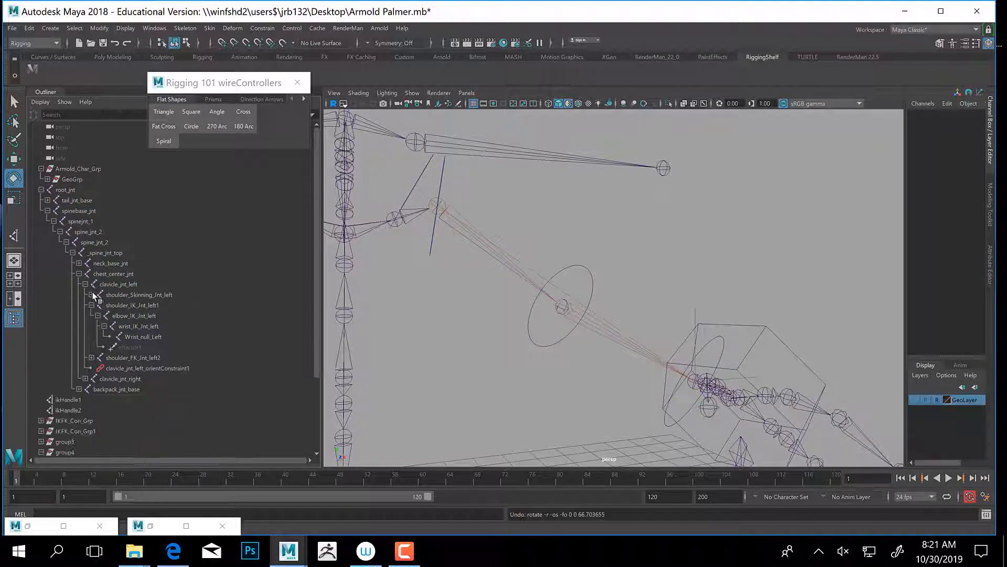
alt+drag(619, 346, 446, 336)
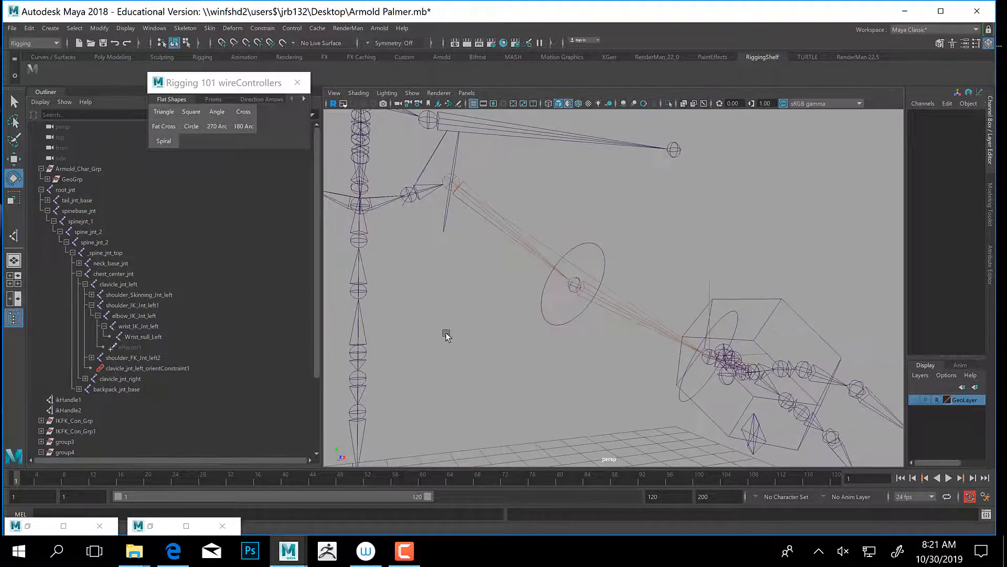
click(91, 358)
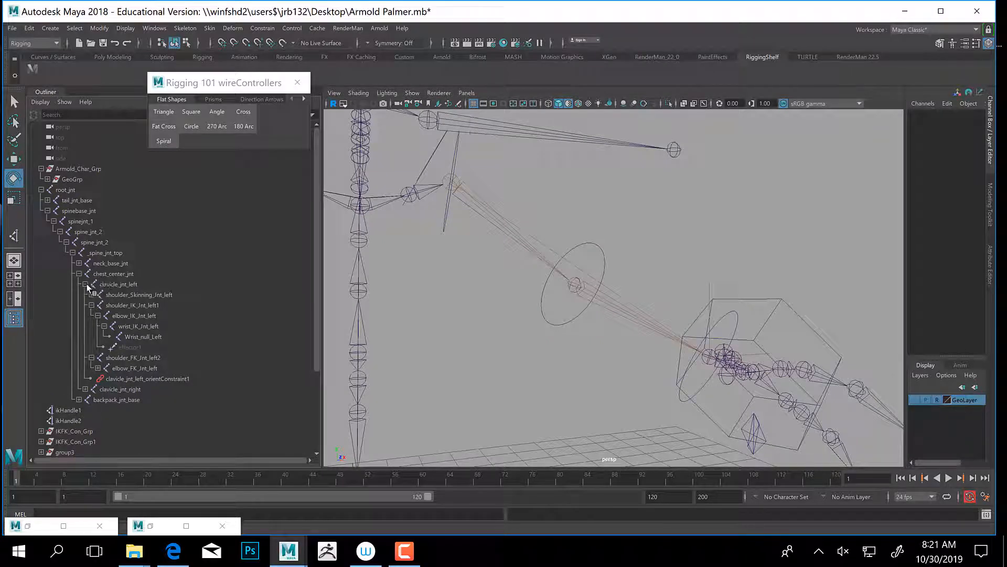
click(91, 305)
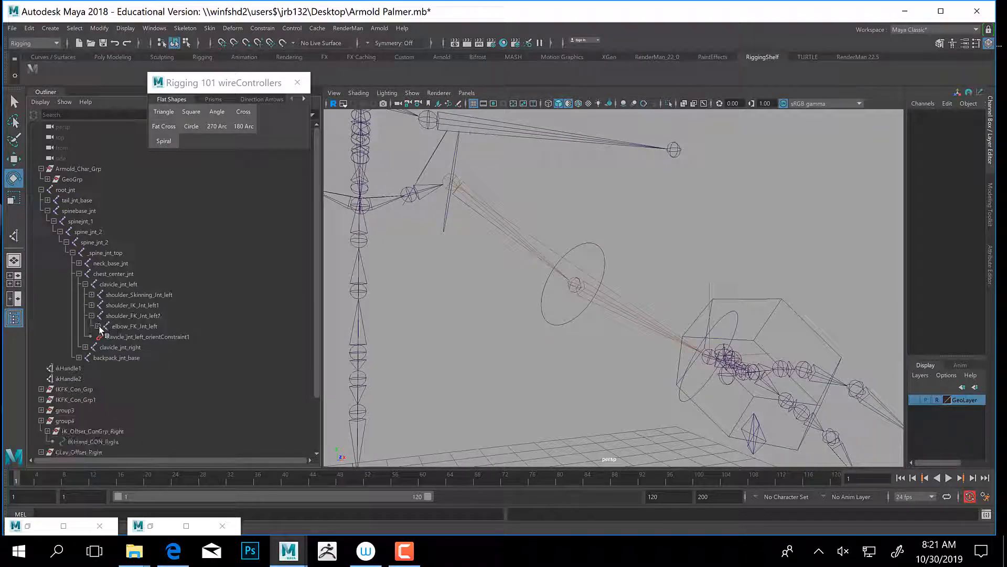
click(98, 326)
click(104, 337)
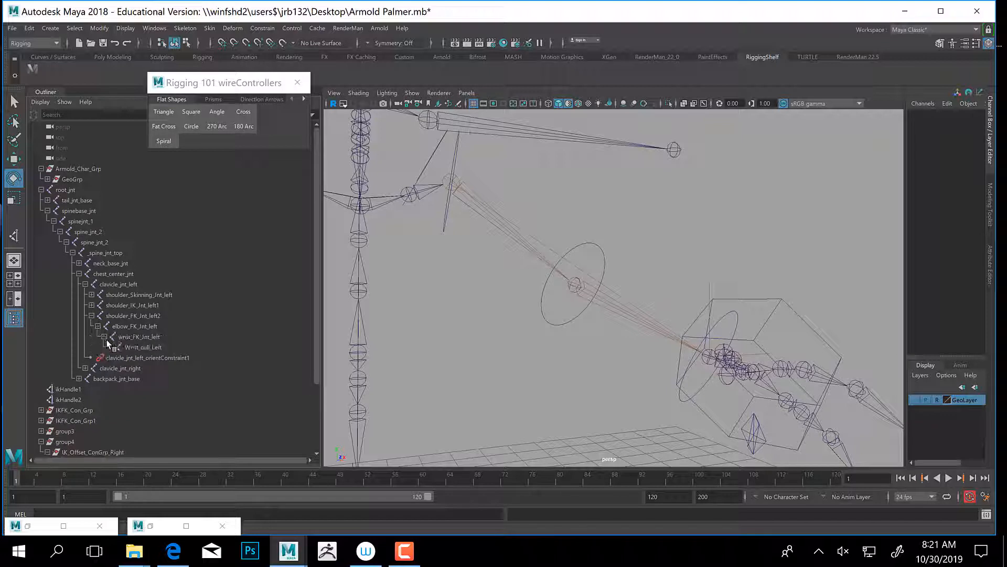
Orient-constrain shoulder_FK_Jnt_left2 to the FK_SHoulder_Left_COn control.
click(129, 316)
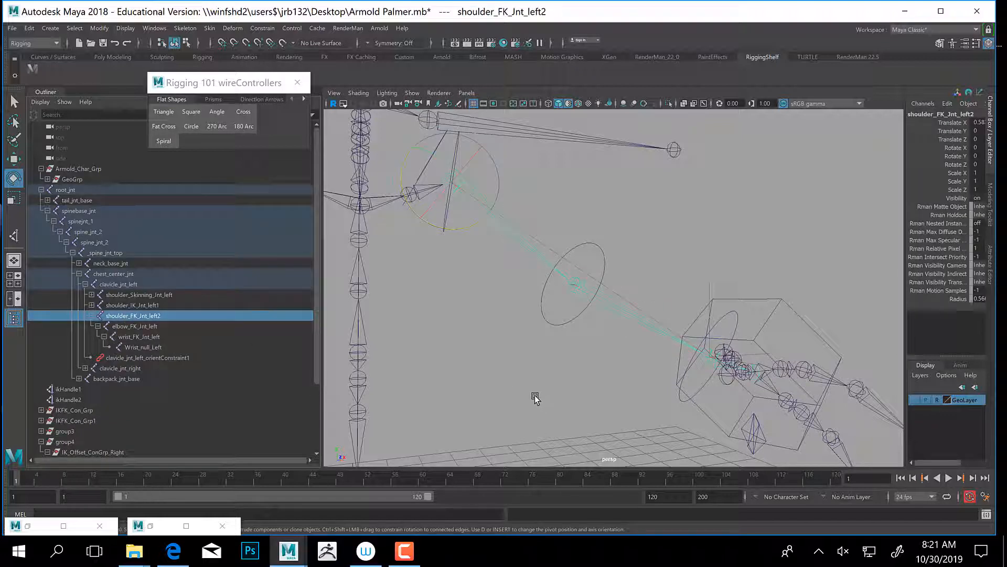
alt+middle_drag(551, 379, 532, 325)
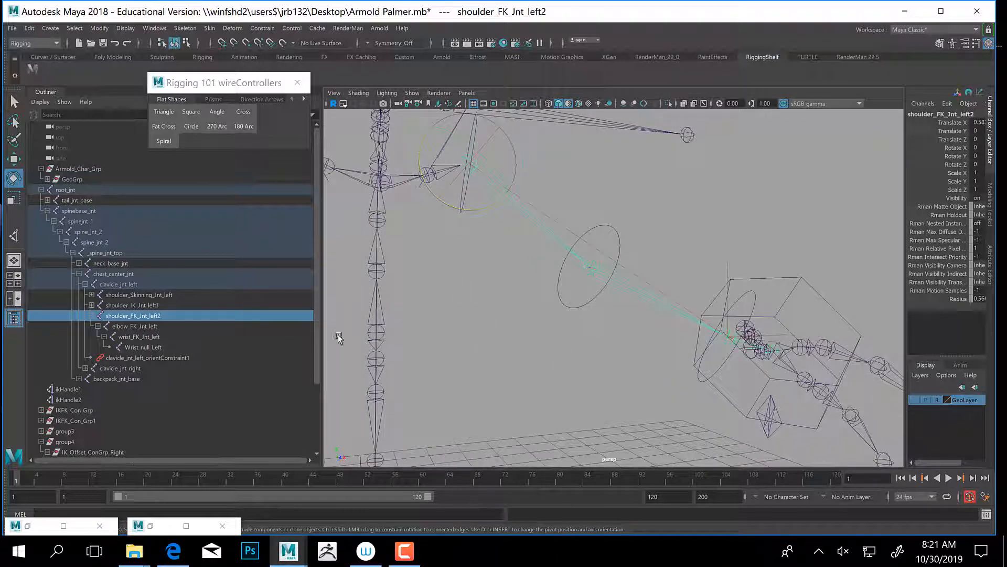
click(595, 179)
click(470, 131)
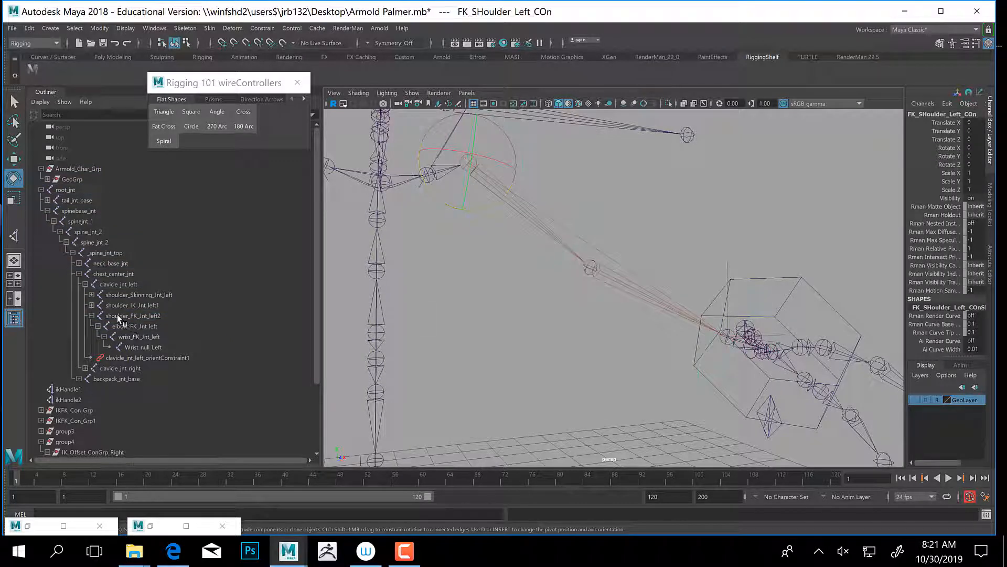
click(151, 316)
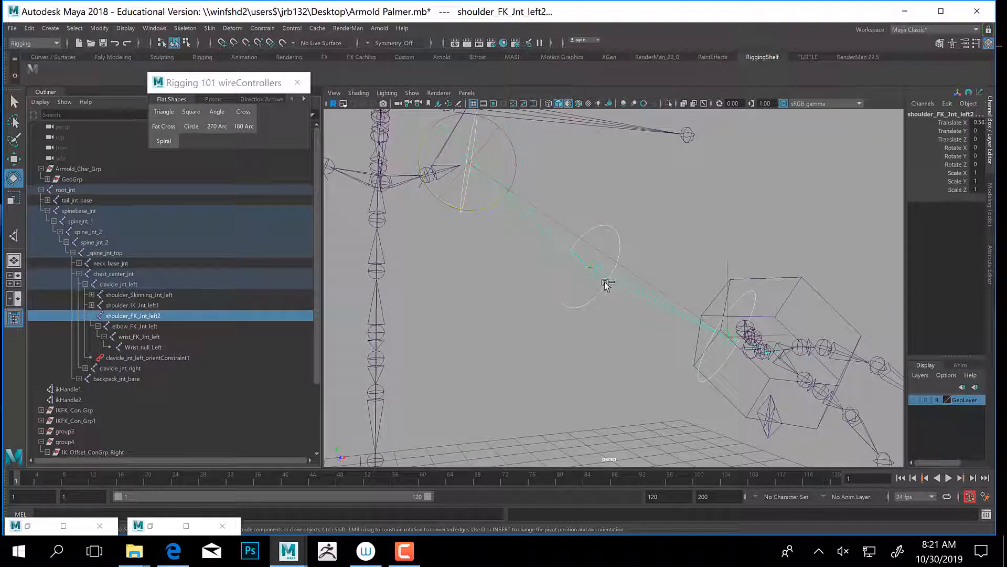
key(g)
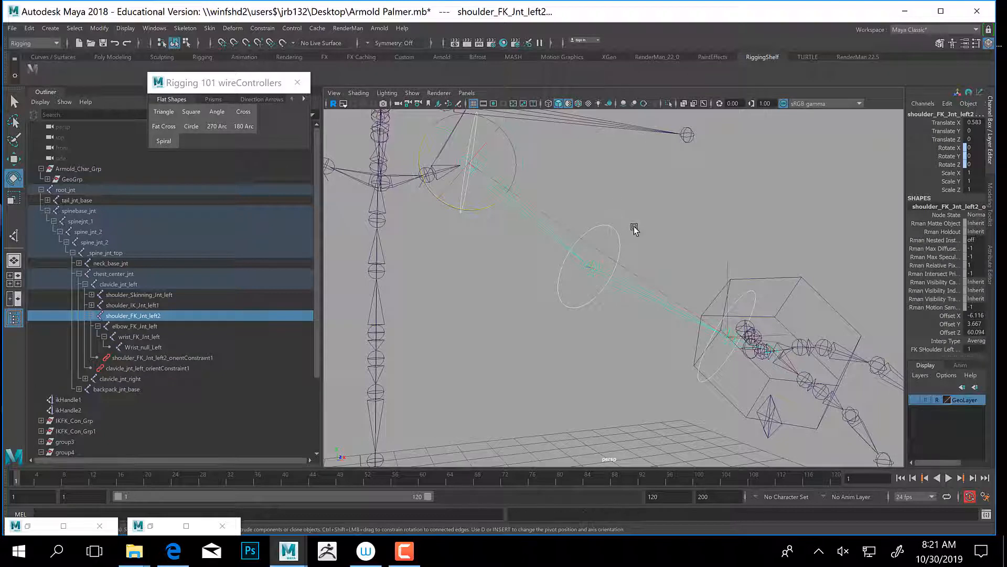
Orient-constrain elbow_FK_Jnt_left to FK_Elbow_Left_COn and wrist_FK_Jnt_left to FK_Wrist_Left_COn.
click(615, 239)
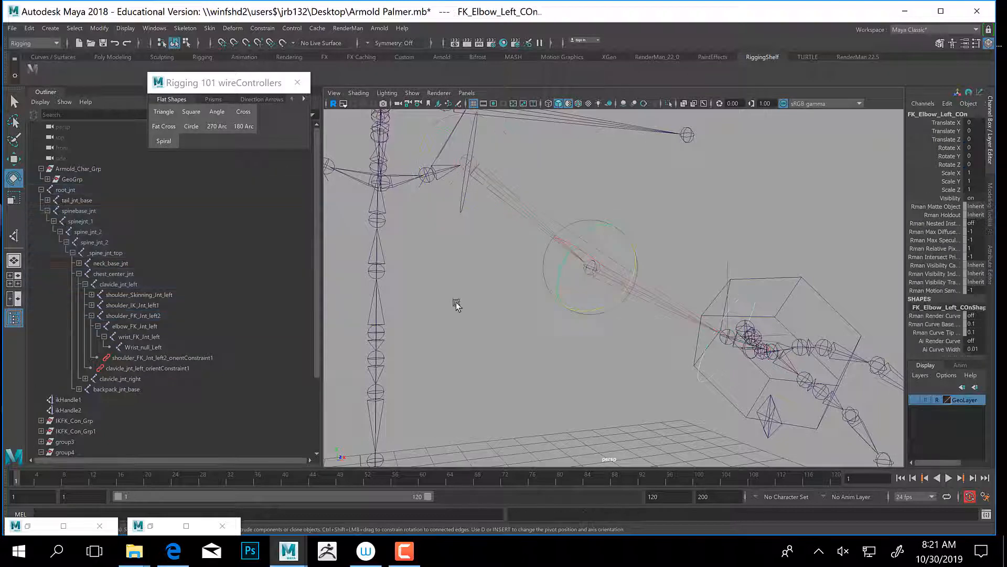
ctrl+click(131, 327)
key(g)
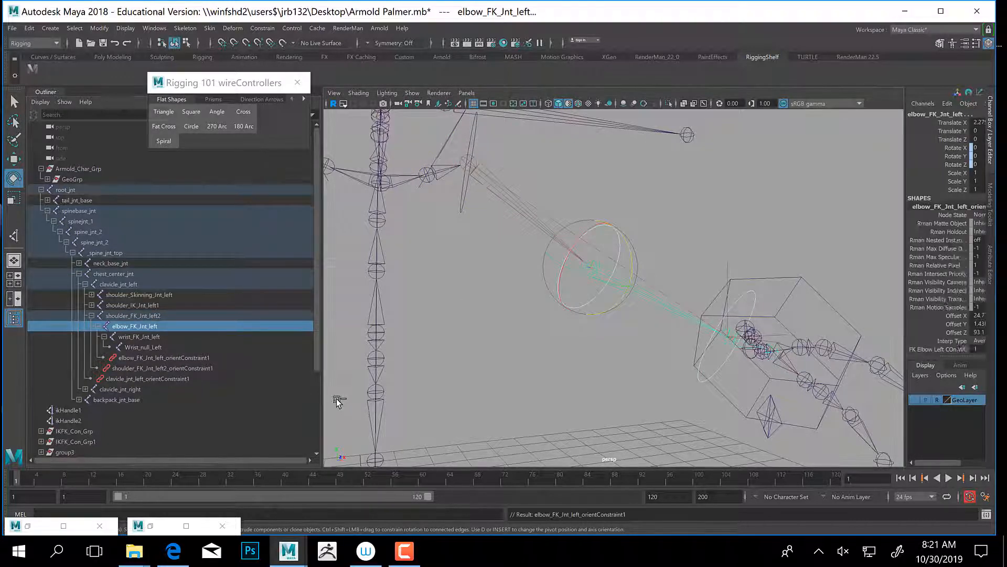
click(757, 299)
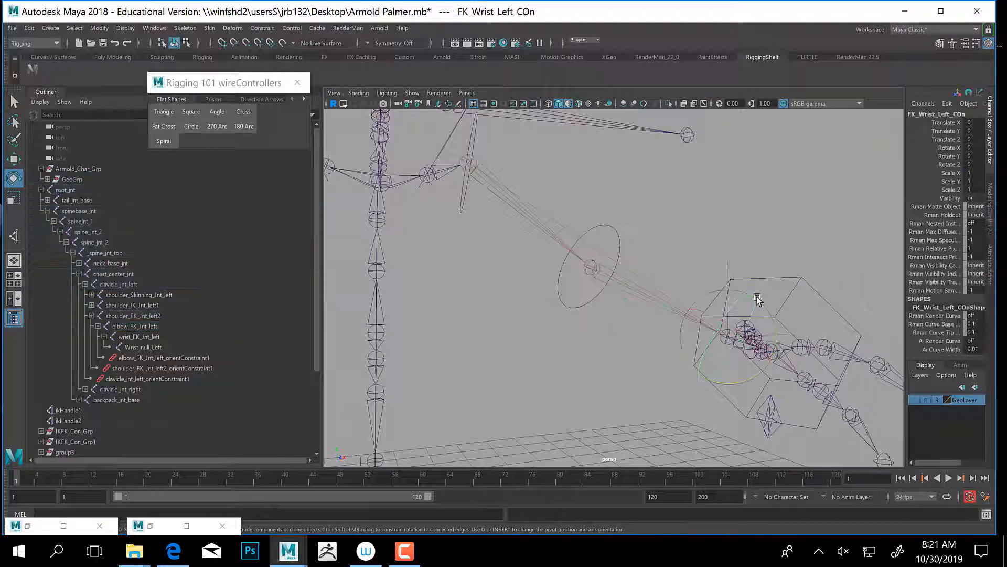
click(124, 340)
alt+middle_drag(542, 371, 500, 361)
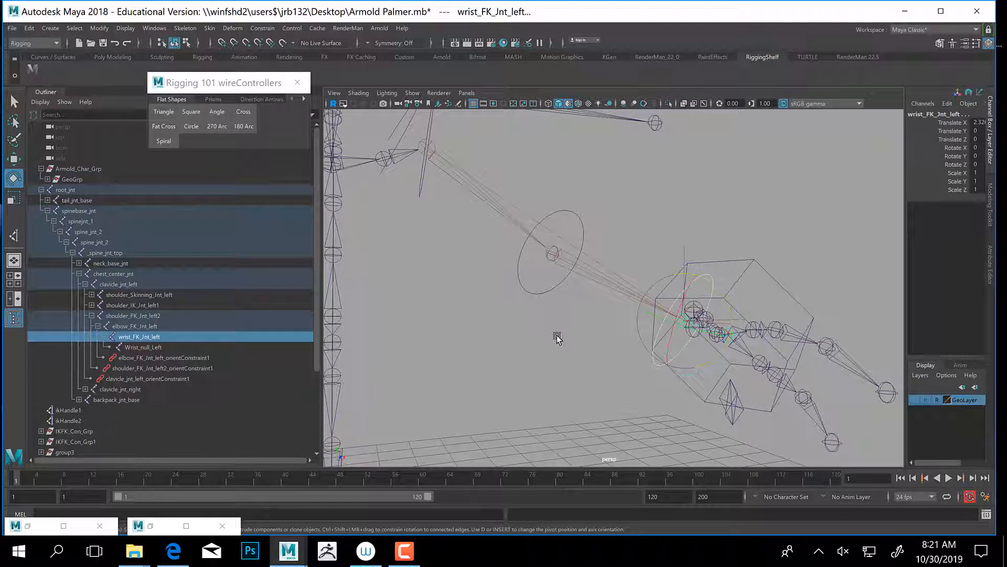
key(g)
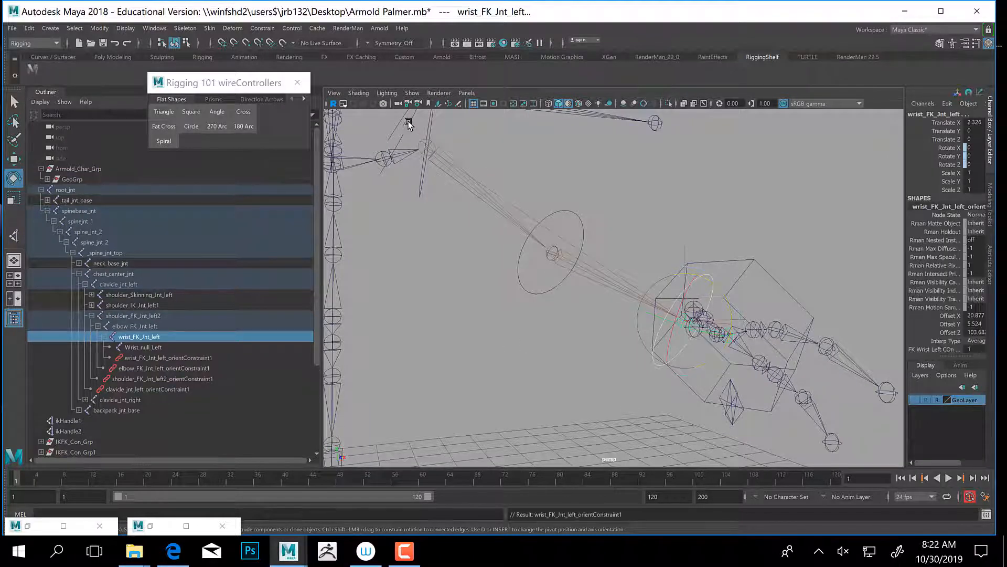
Test-rotate the FK_SHoulder_Left_COn control about Z to check the FK joint chain, and undo the rotation.
click(432, 126)
drag(460, 135, 454, 263)
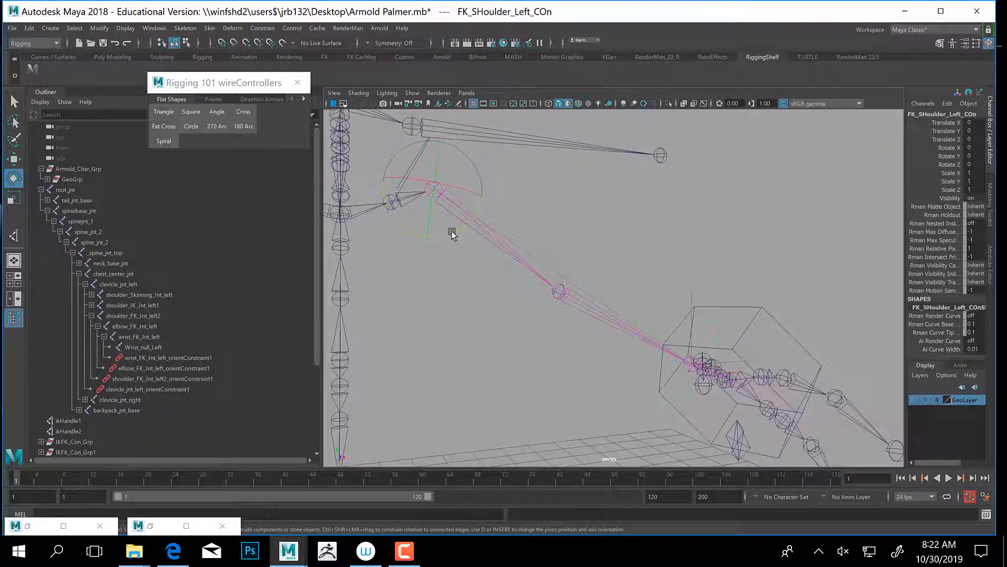
mouse_move(477, 226)
mouse_down()
mouse_move(452, 223)
mouse_move(484, 223)
mouse_up()
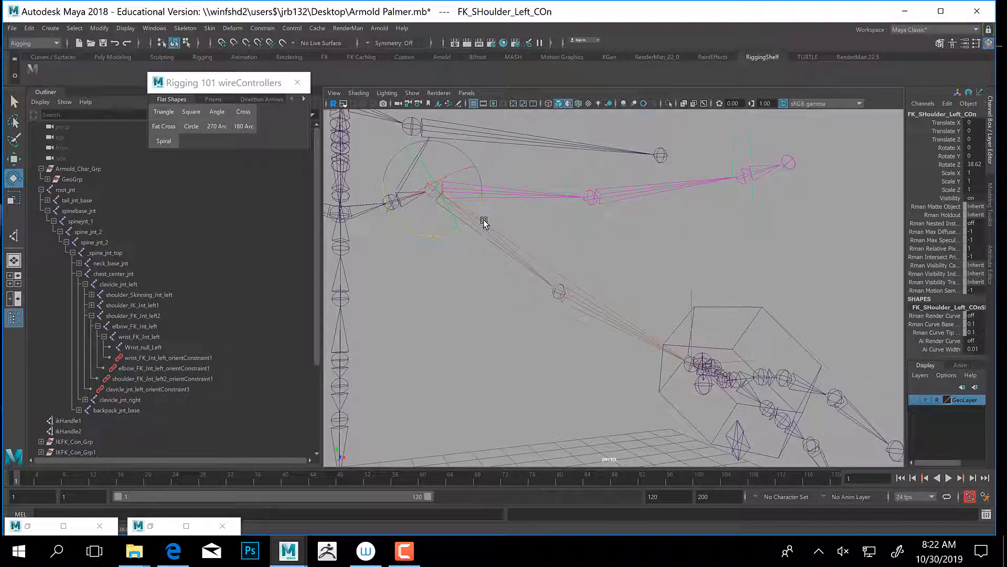
key(ctrl+z)
alt+middle_drag(694, 401, 678, 397)
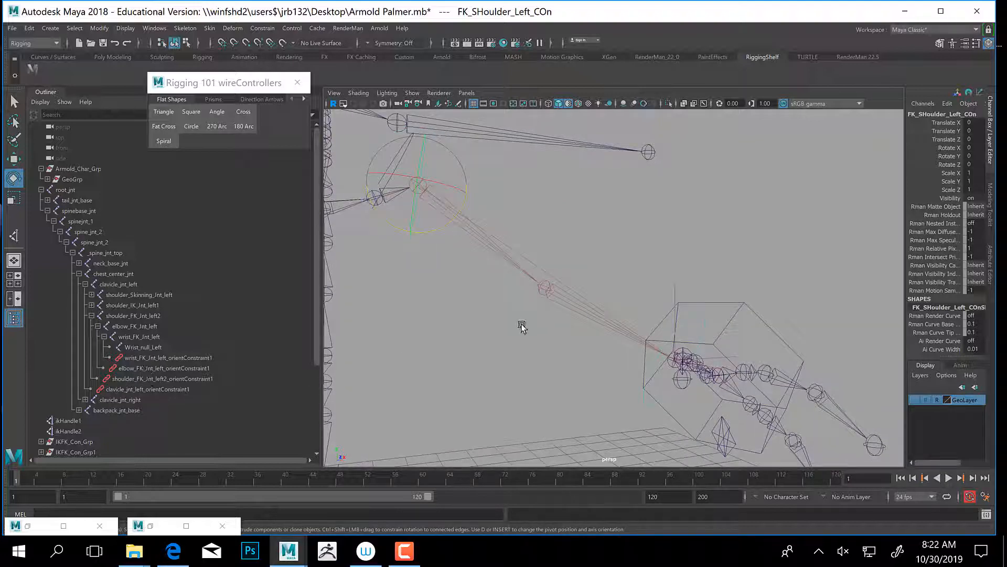
alt+middle_drag(522, 325, 591, 321)
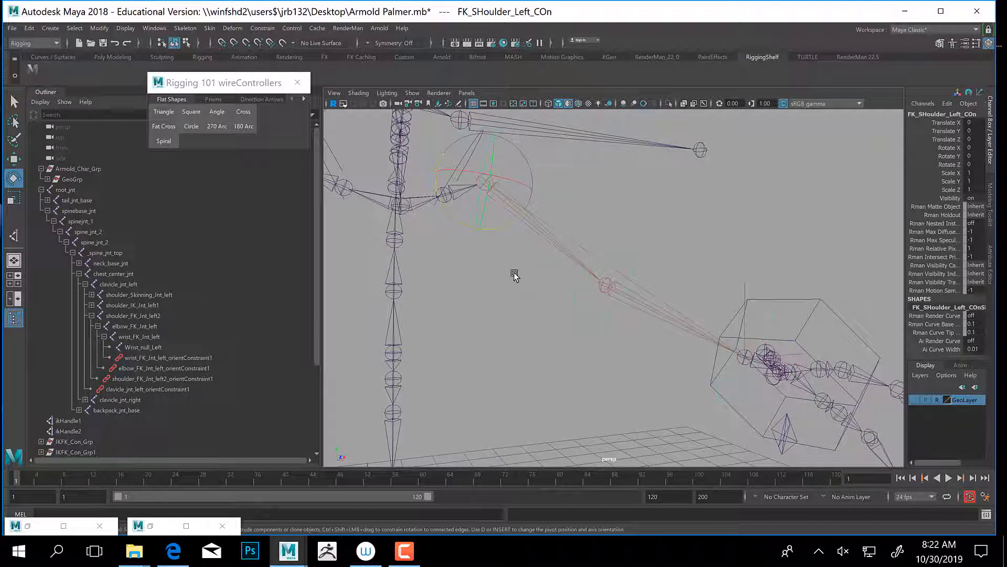
alt+middle_drag(508, 287, 452, 332)
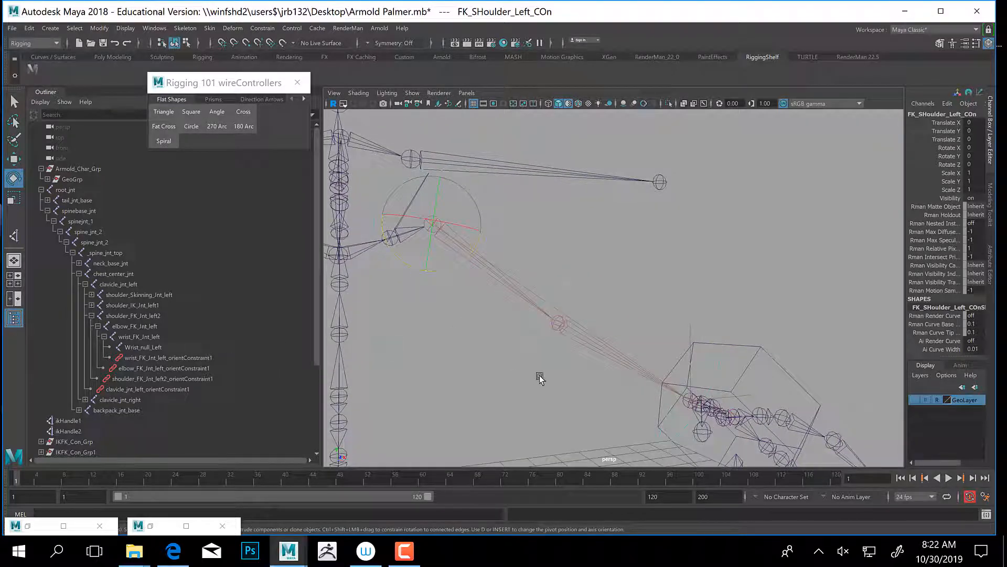
alt+middle_drag(538, 374, 586, 340)
Point-constrain ikHandle1 to the IKHand_CON_LEFT control.
alt+middle_drag(785, 410, 688, 306)
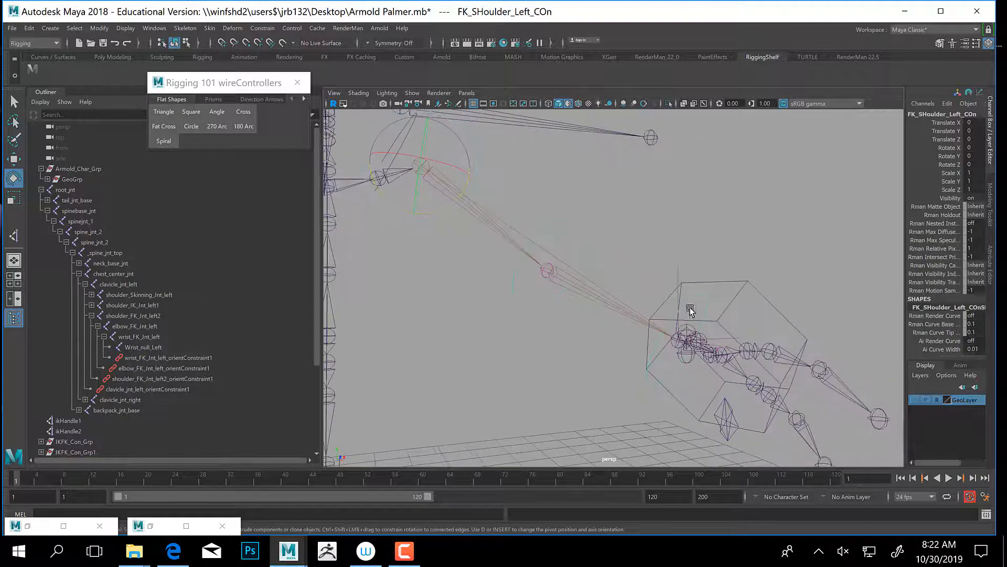
click(764, 294)
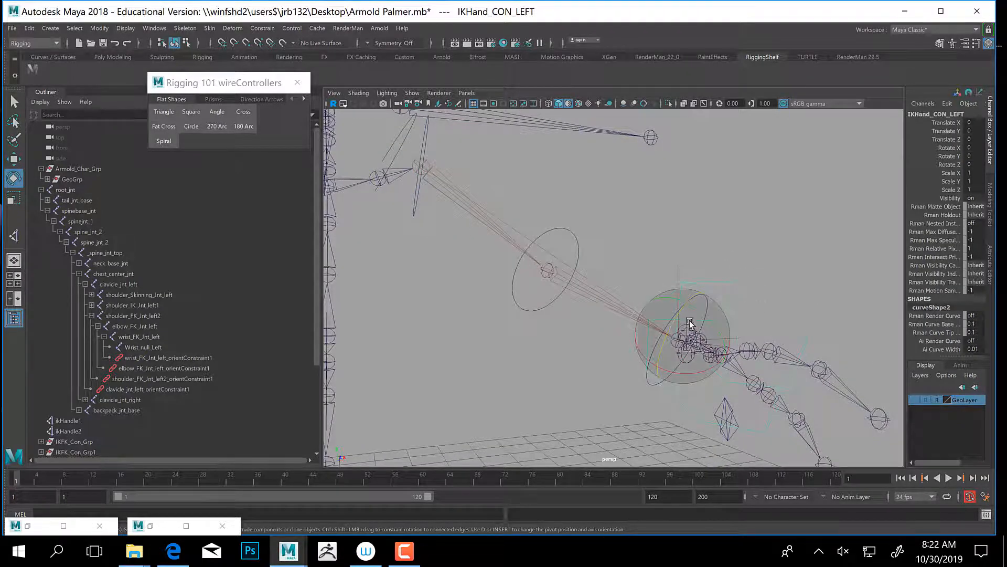
alt+middle_drag(614, 346, 561, 299)
alt+right_drag(562, 299, 600, 324)
alt+middle_drag(519, 291, 552, 310)
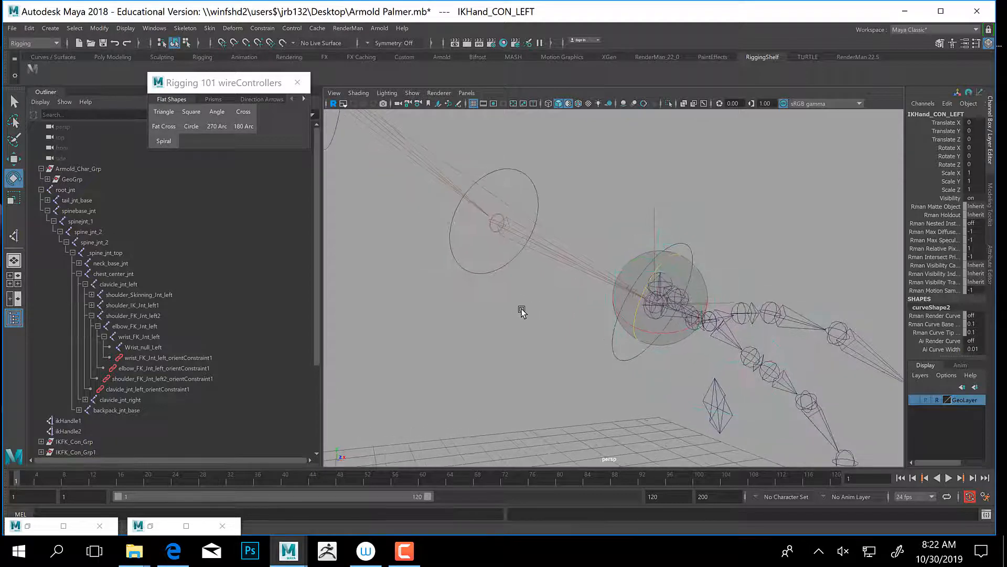
click(653, 216)
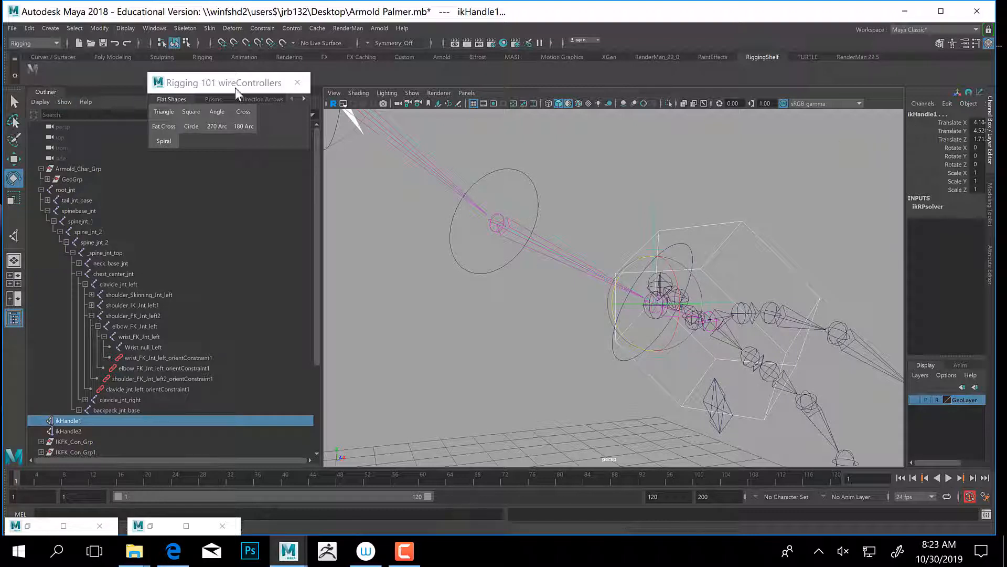
click(264, 31)
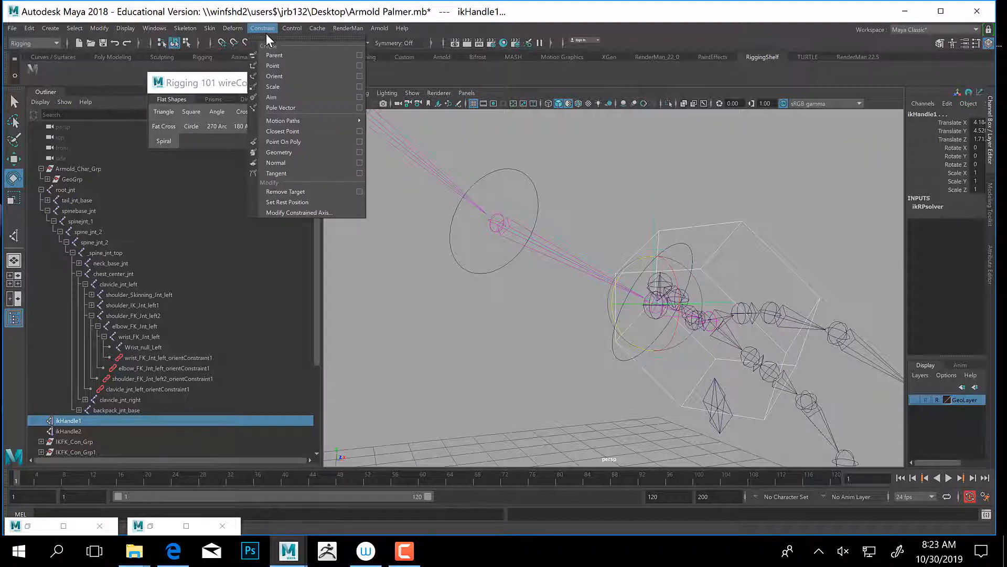
click(269, 65)
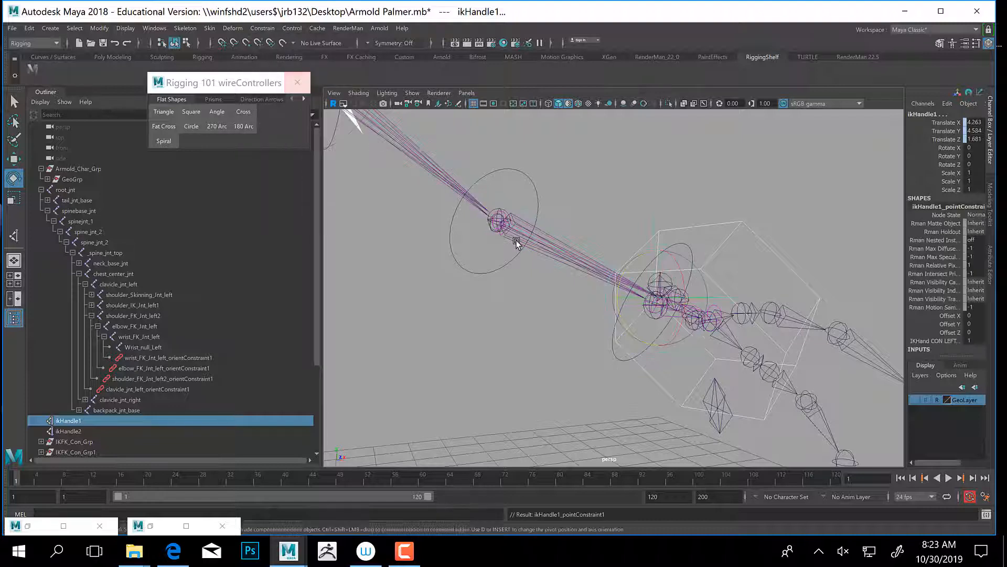
Test-move the IKHand_CON_LEFT control to check that the left IK arm follows, and undo the move.
click(763, 244)
key(w)
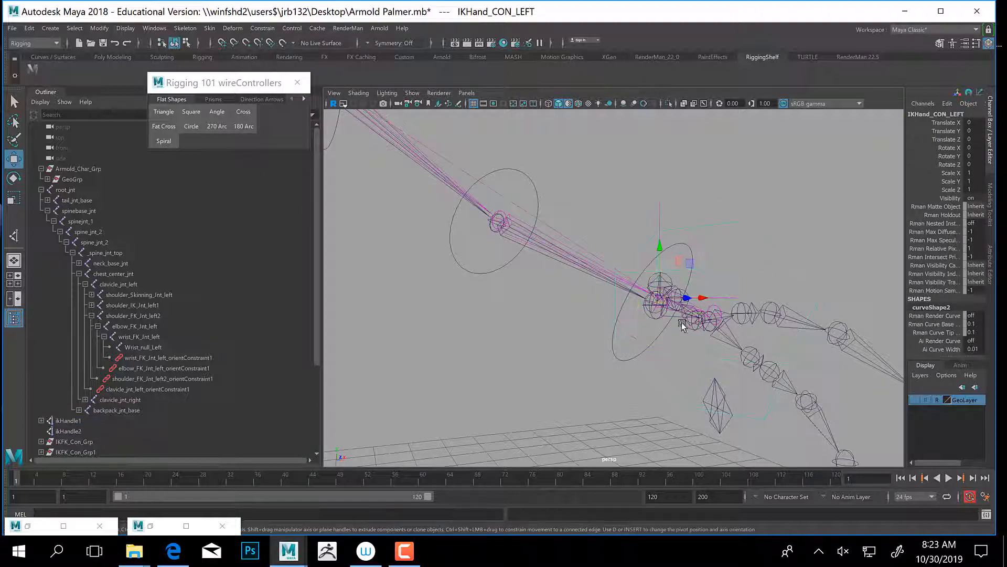
drag(663, 294, 653, 202)
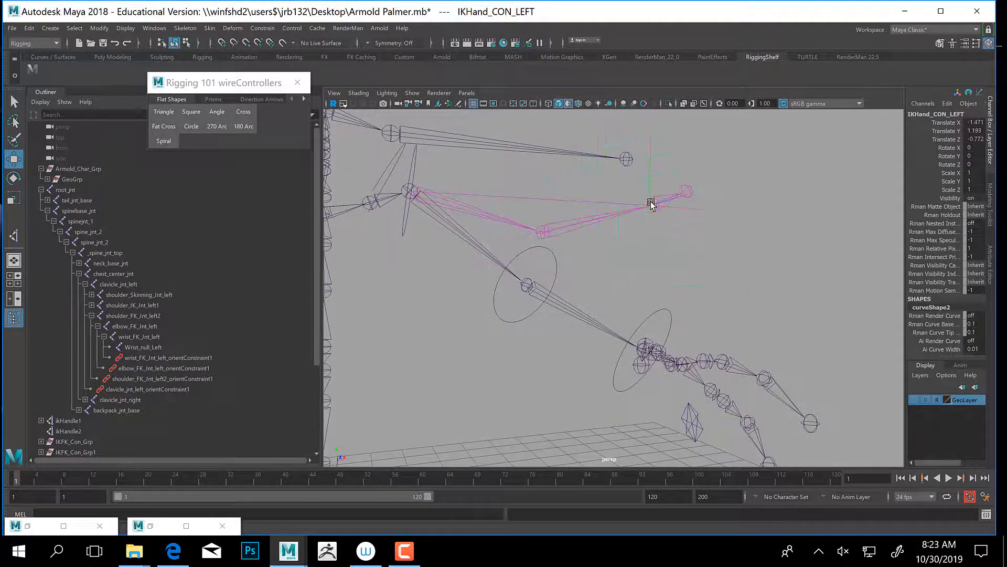
key(ctrl+z)
key(ctrl+z)
Orient-constrain wrist_IK_Jnt_left to the IKHand_CON_LEFT control.
alt+drag(648, 265, 613, 289)
alt+drag(619, 233, 646, 200)
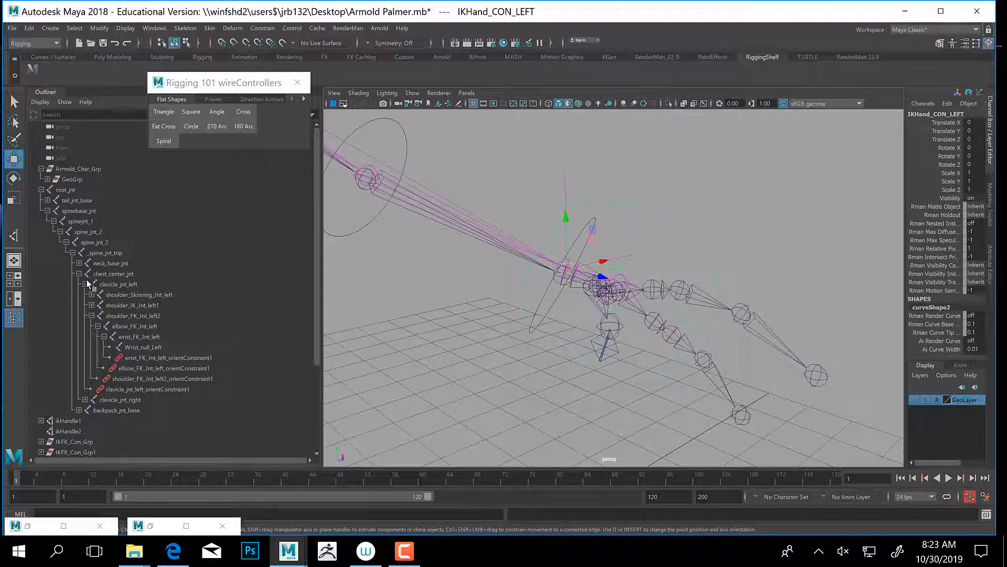
click(92, 305)
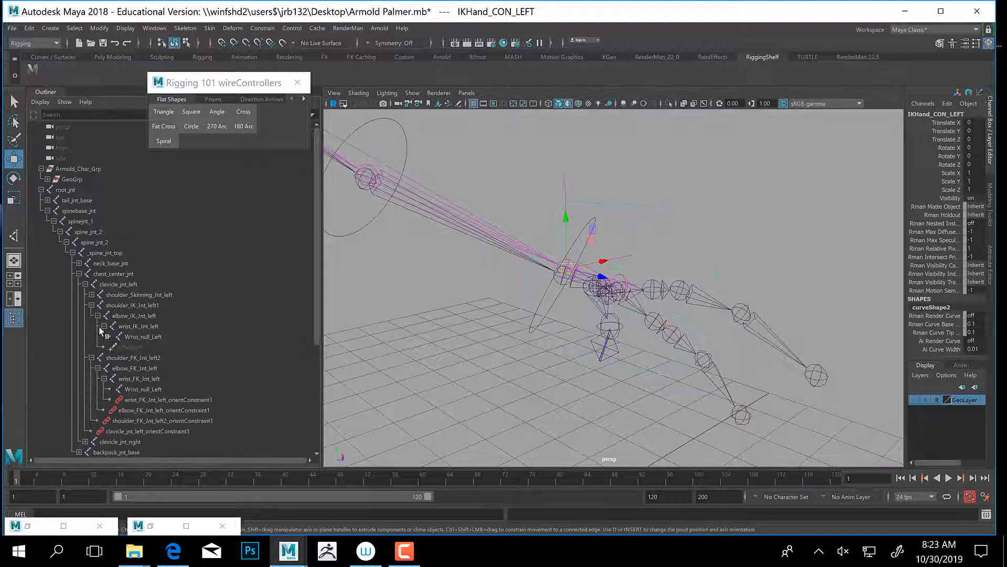
click(132, 326)
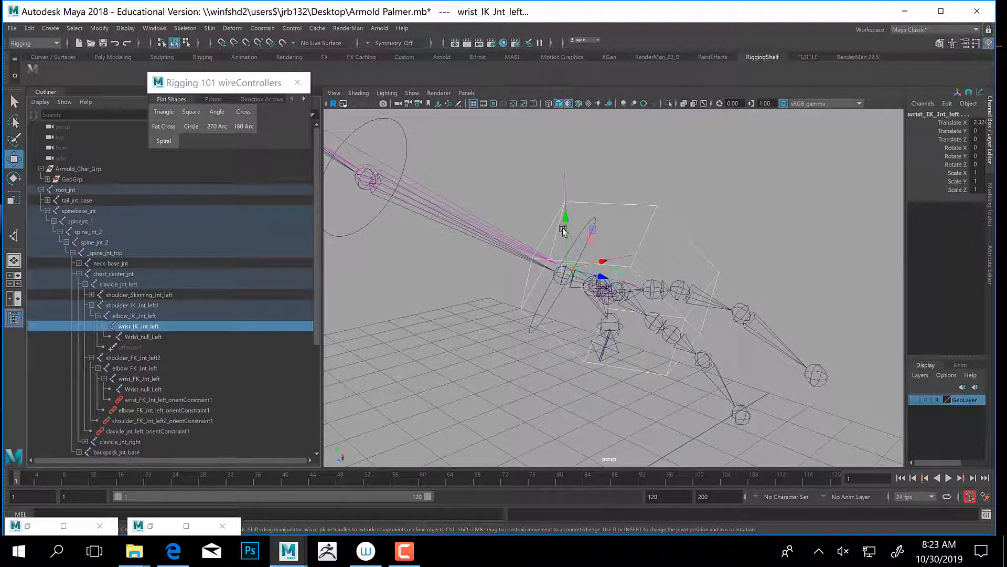
click(261, 29)
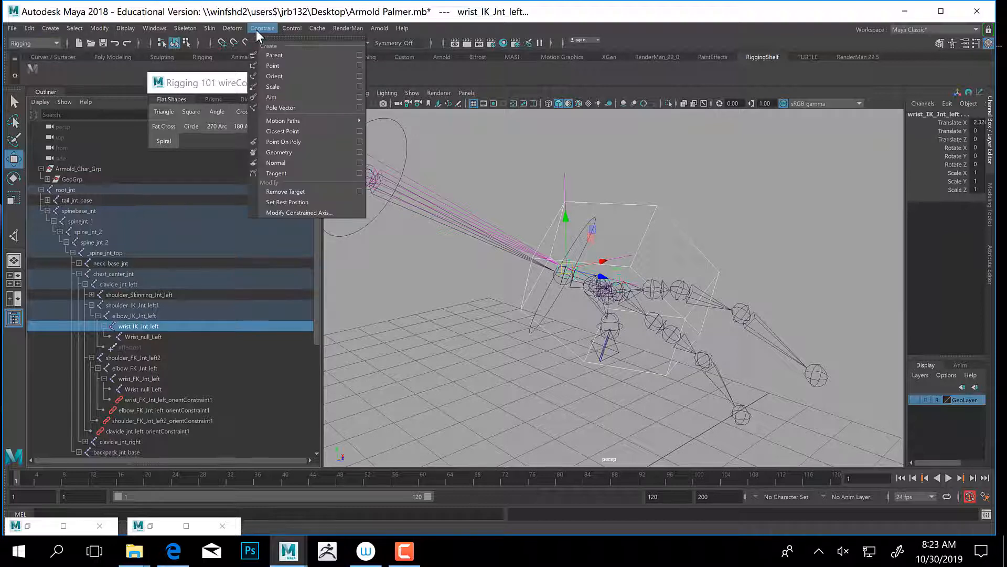
click(278, 76)
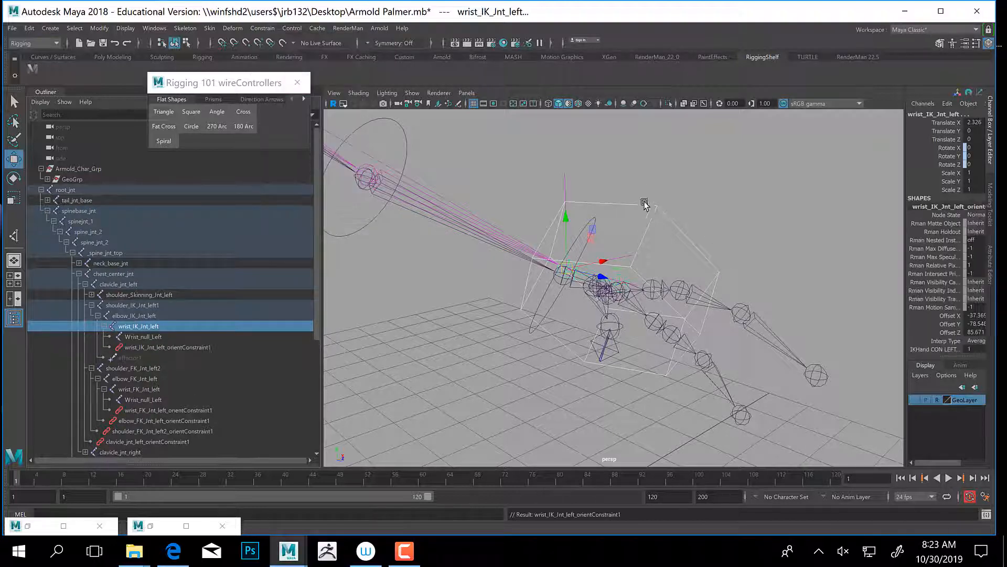
Test-rotate the IKHand_CON_LEFT control to check the IK wrist joint's orientation, and undo the rotation.
click(675, 191)
click(688, 240)
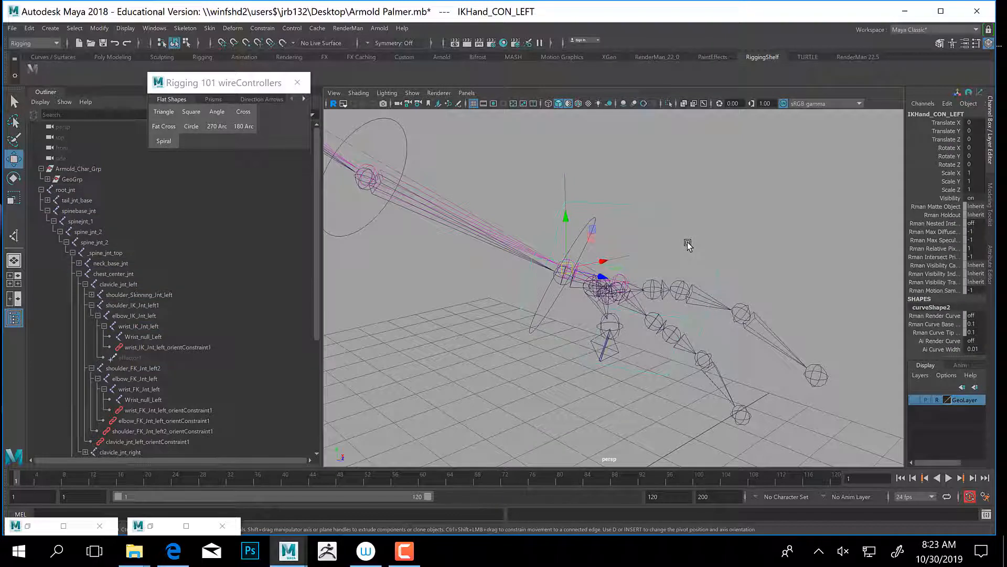
key(e)
drag(589, 295, 594, 247)
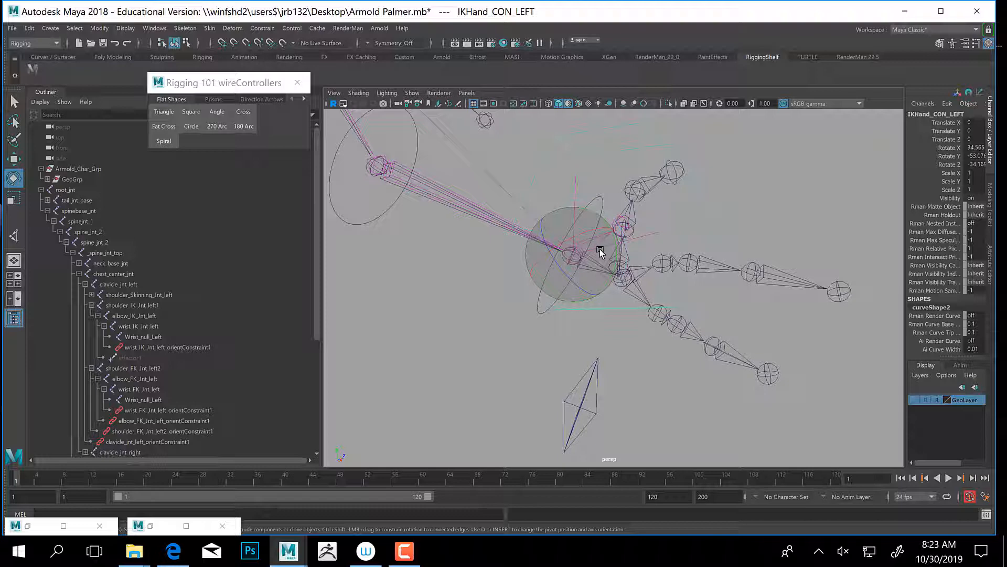
key(ctrl+z)
mouse_move(600, 249)
alt+mouse_down()
mouse_move(548, 242)
mouse_move(609, 252)
alt+mouse_up()
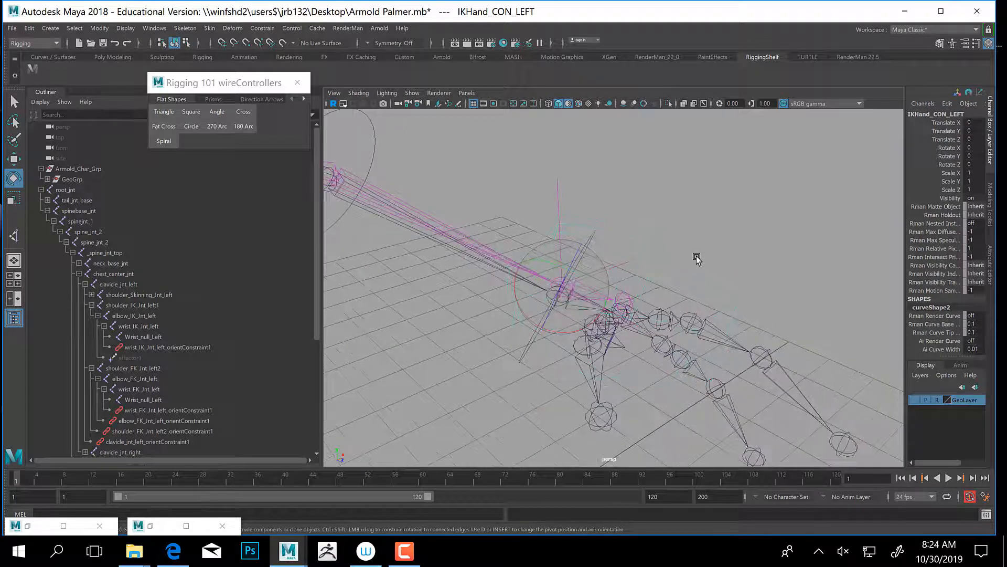
Test-move the IKHand_CON_LEFT control slightly and undo the move.
alt+drag(677, 283, 684, 273)
key(w)
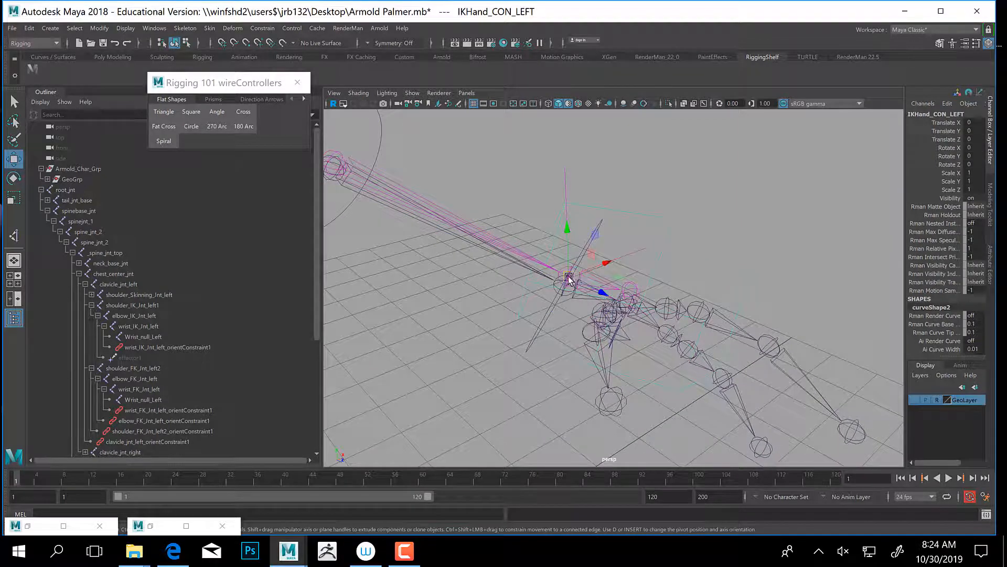
drag(569, 279, 582, 220)
key(ctrl+z)
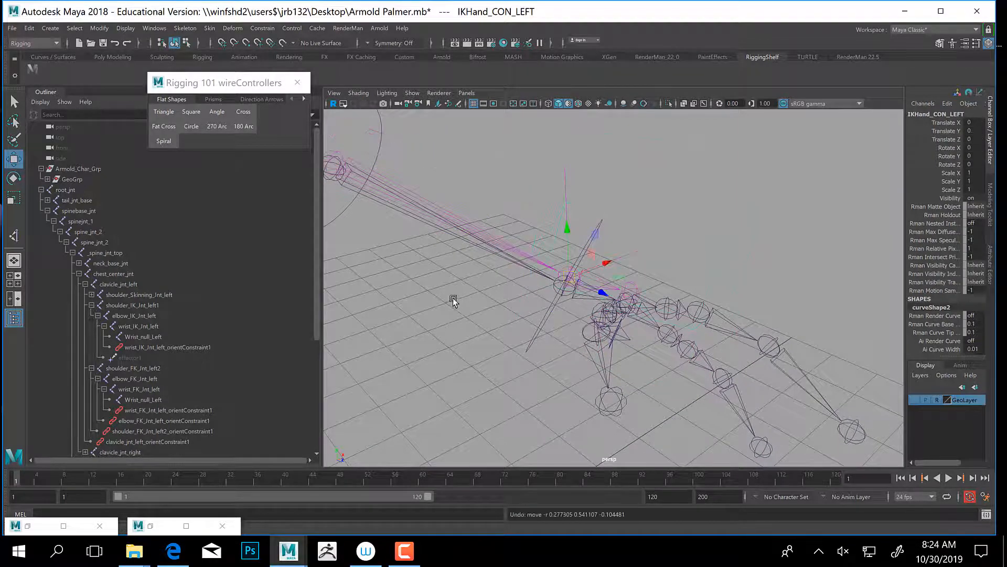
Move the IKHand_CON_LEFT control to about 0.961, -0.427, -0.449 to separate the left IK chain from the others.
alt+middle_drag(454, 300, 521, 299)
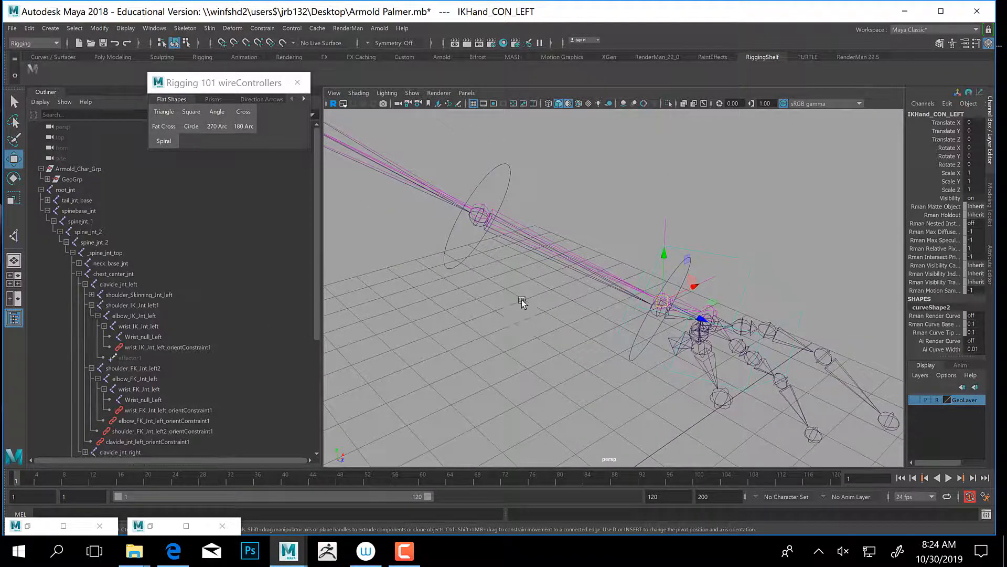
alt+drag(522, 300, 535, 284)
drag(699, 279, 632, 356)
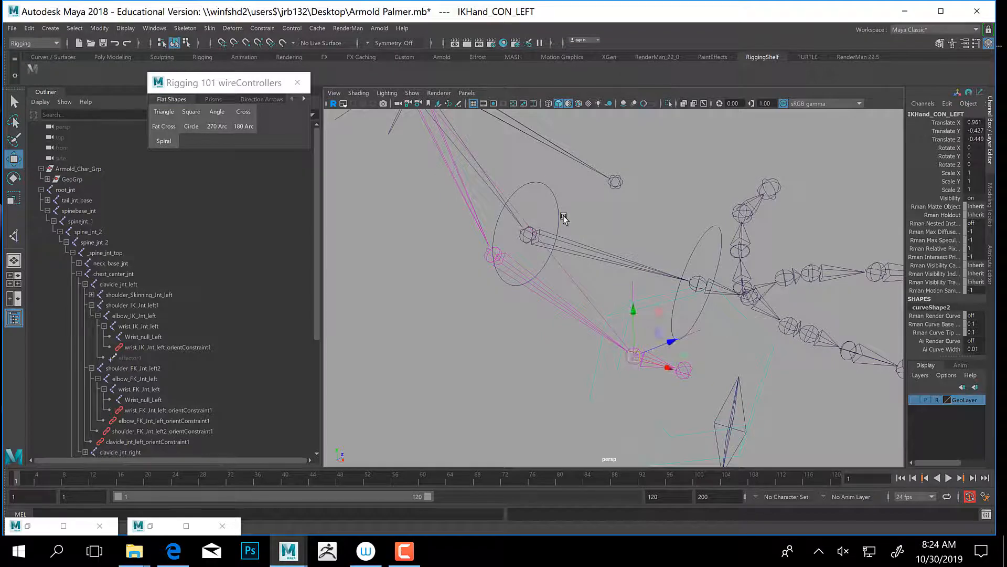
Rotate the FK_SHoulder_Left_COn control about 23.24 degrees around Z to separate the left FK chain.
alt+drag(564, 218, 486, 175)
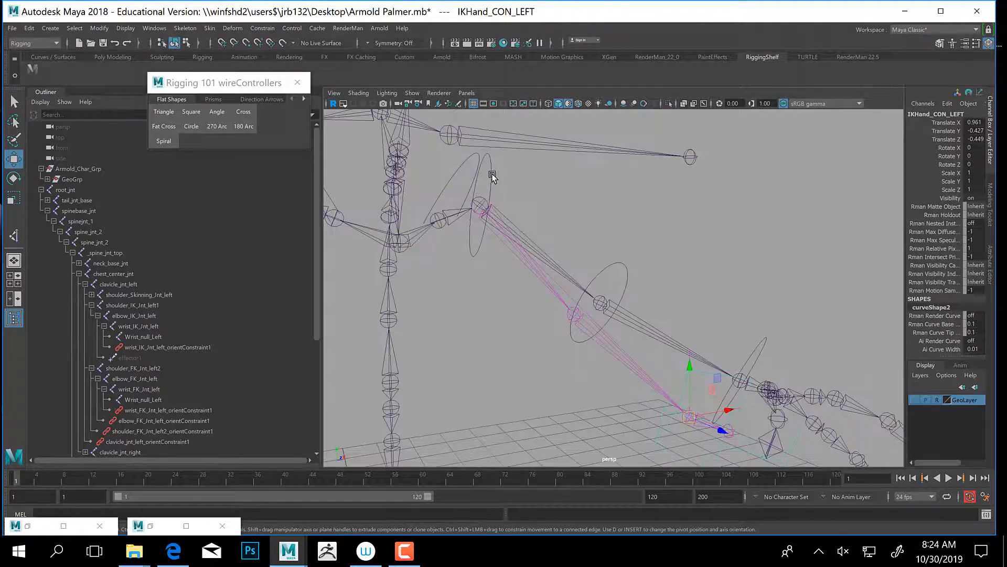
click(492, 177)
click(492, 181)
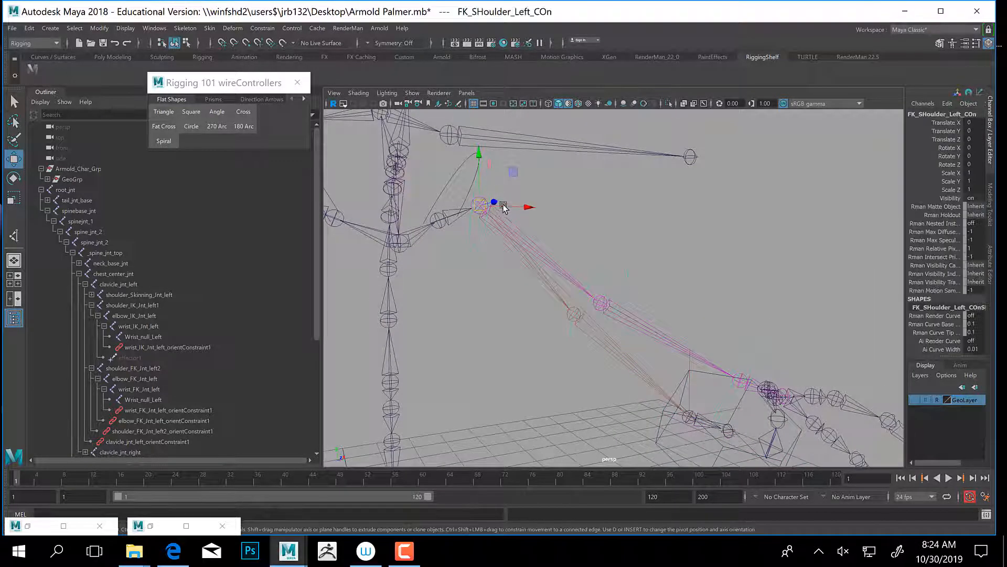
key(e)
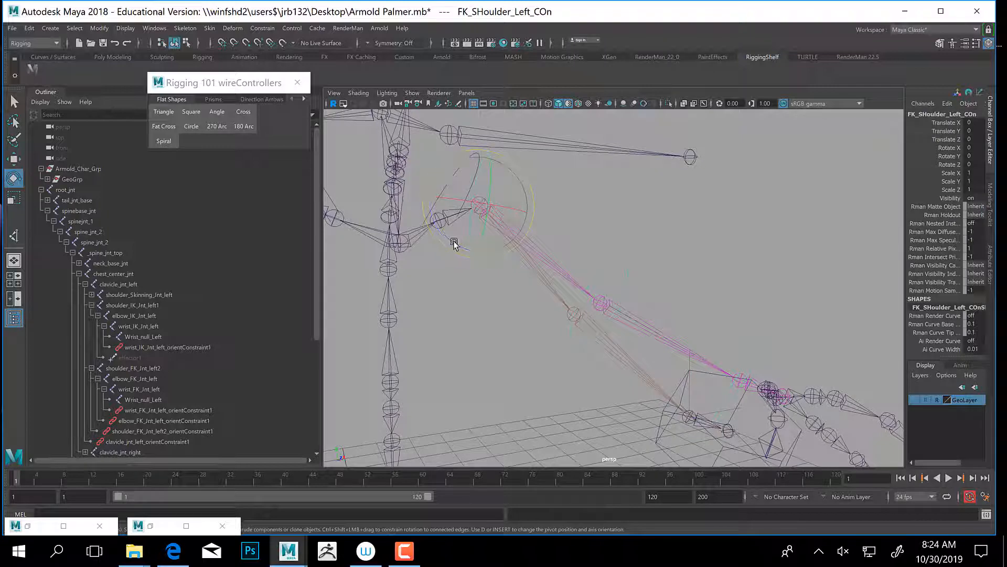
drag(451, 243, 475, 246)
Select shoulder_Skinning_Jnt_left and compare the skinning chain with the posed IK and FK chains.
alt+drag(607, 296, 610, 280)
click(560, 251)
click(497, 222)
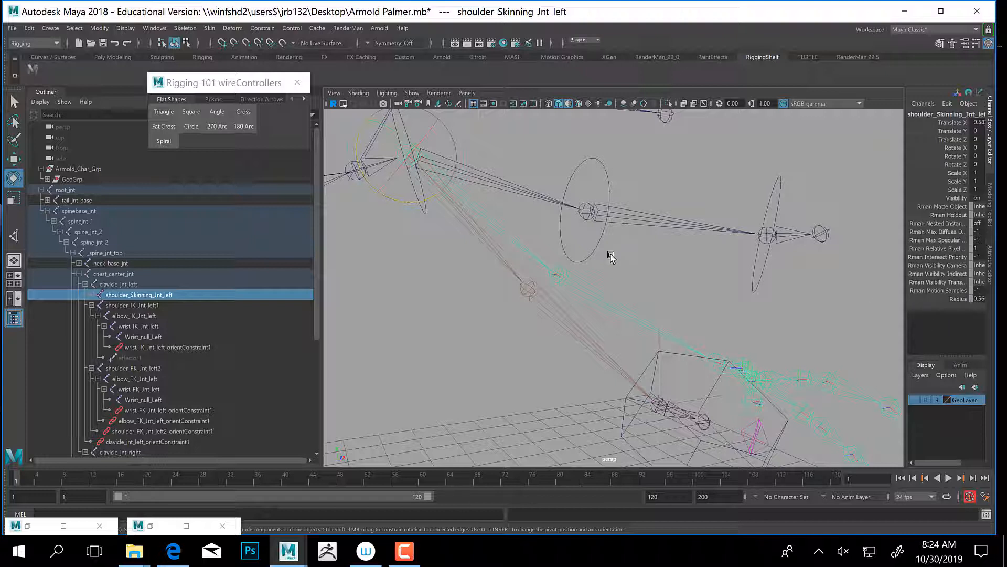
alt+drag(611, 256, 560, 278)
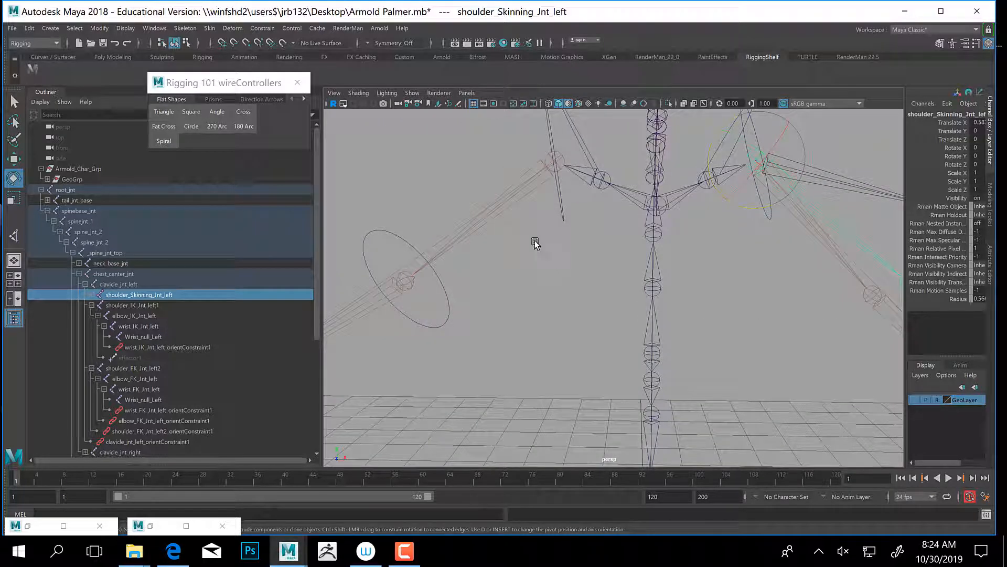
alt+drag(533, 241, 555, 223)
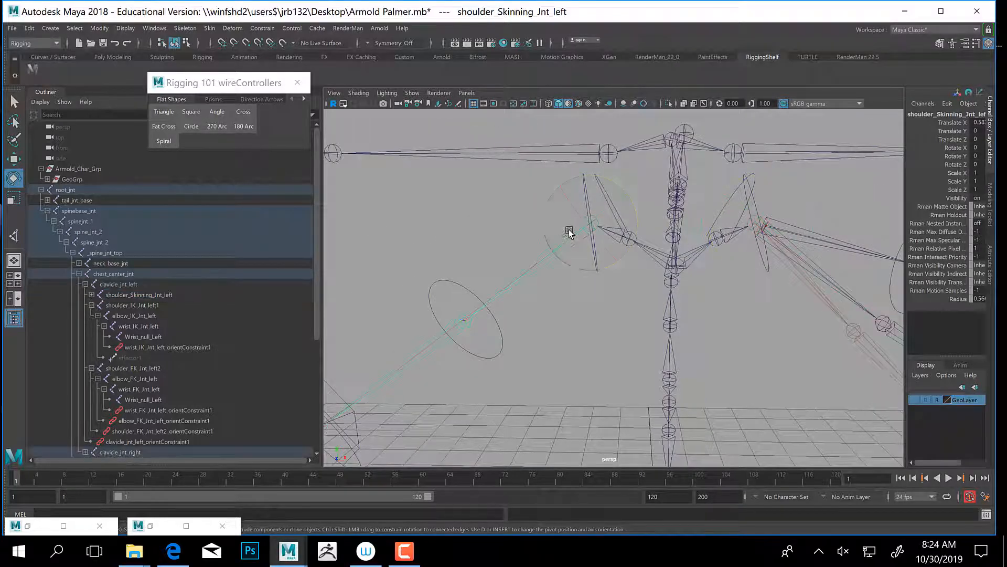
Select shoulder_FK_Jnt_right2 under clavicle_jnt_right, test-rotate it, and undo the rotation.
click(569, 232)
scroll(120, 417, down, 5)
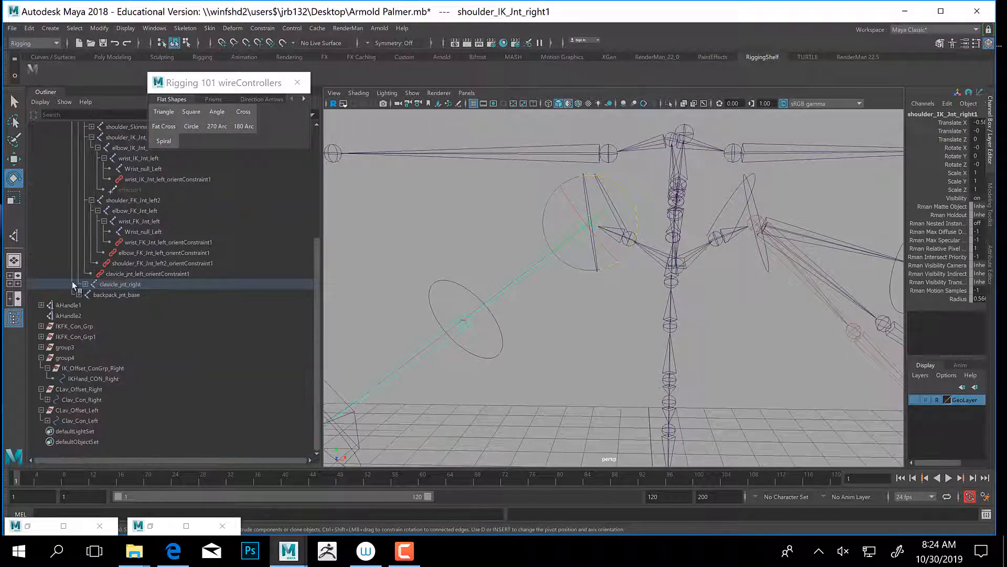
click(85, 284)
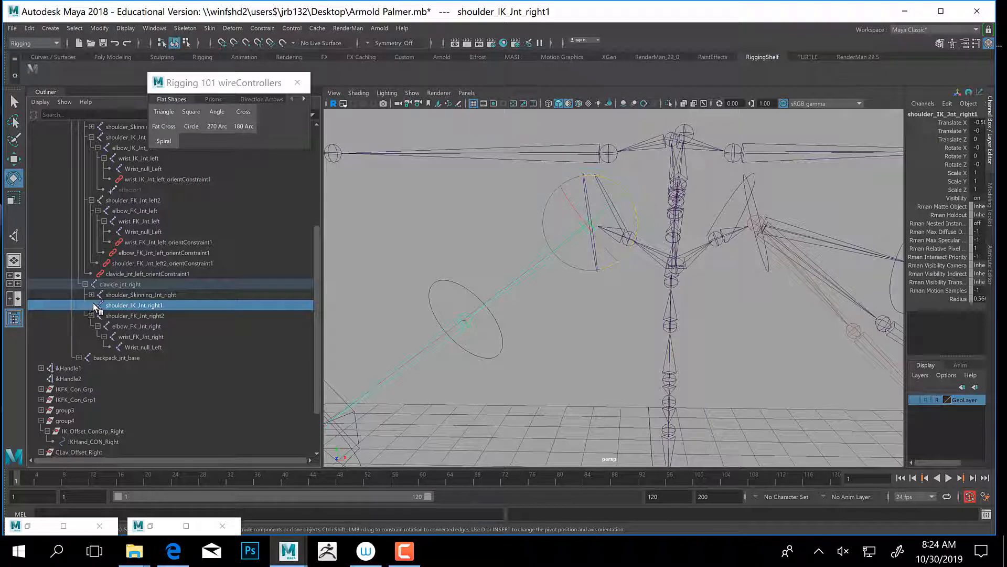
click(92, 316)
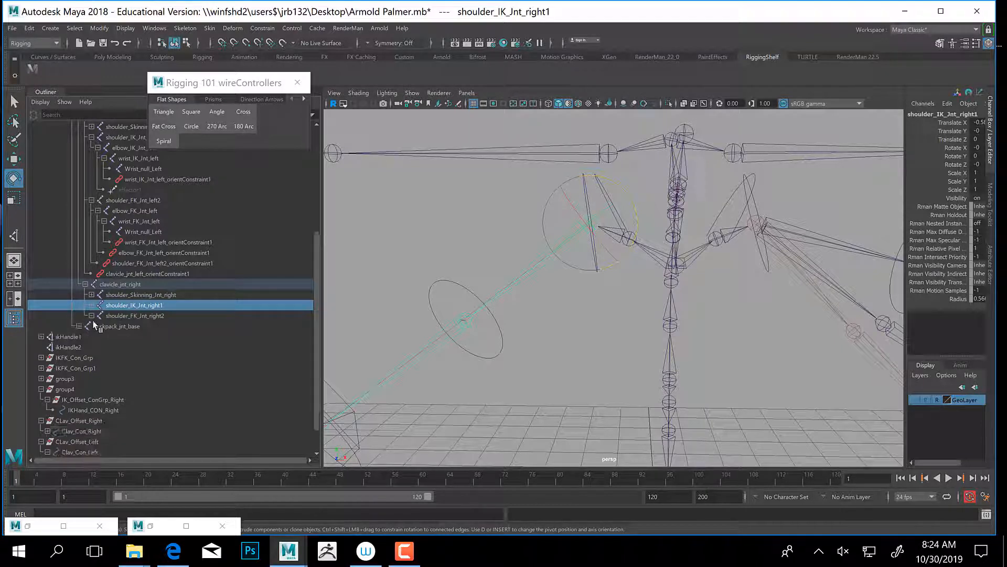
click(118, 316)
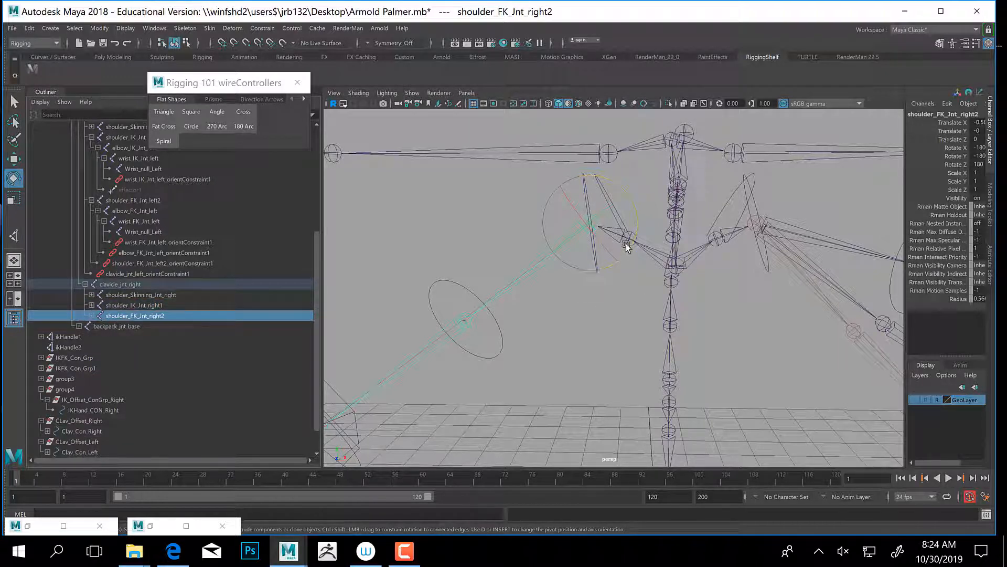
drag(625, 247, 612, 266)
key(ctrl+z)
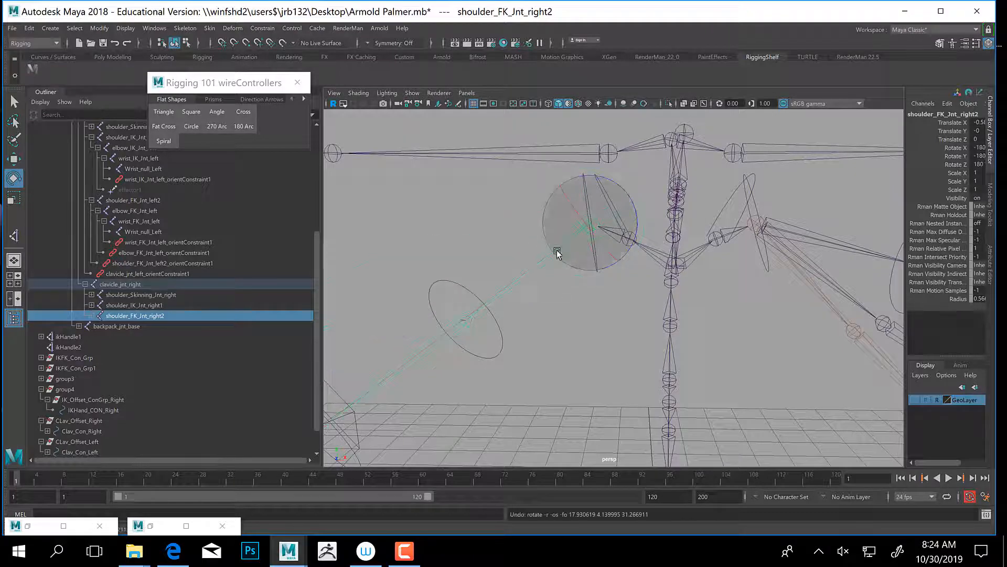
Reset the FK_SHoulder_Left_COn control's Rotate Z to 0.
alt+drag(693, 317, 621, 264)
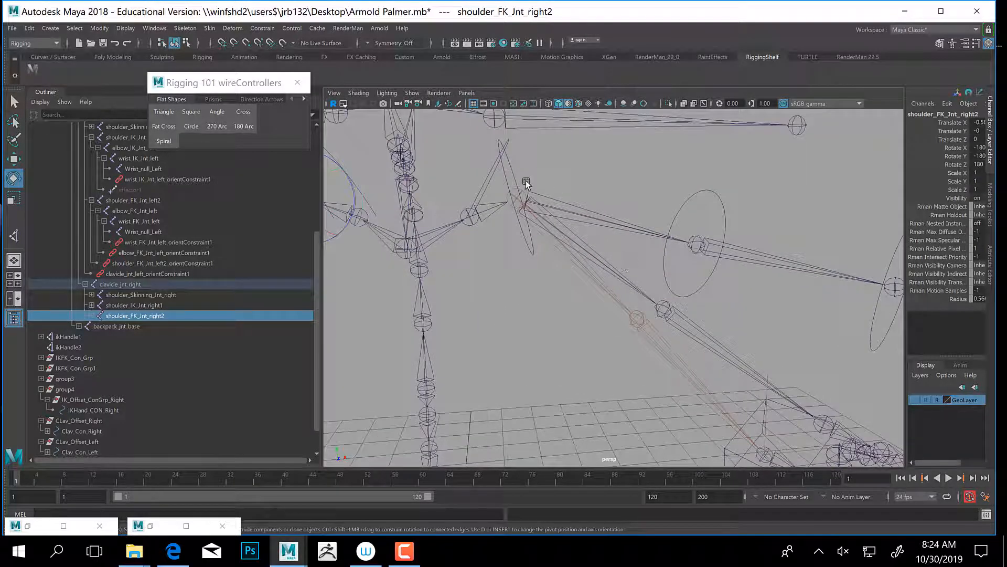
click(513, 171)
alt+drag(651, 318, 625, 349)
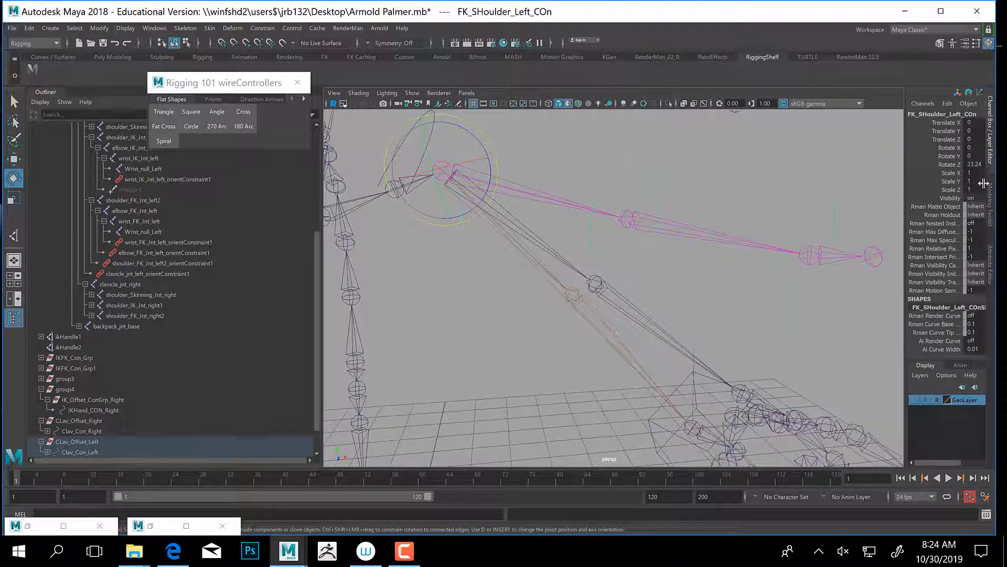
double_click(972, 164)
text(0)
key(Return)
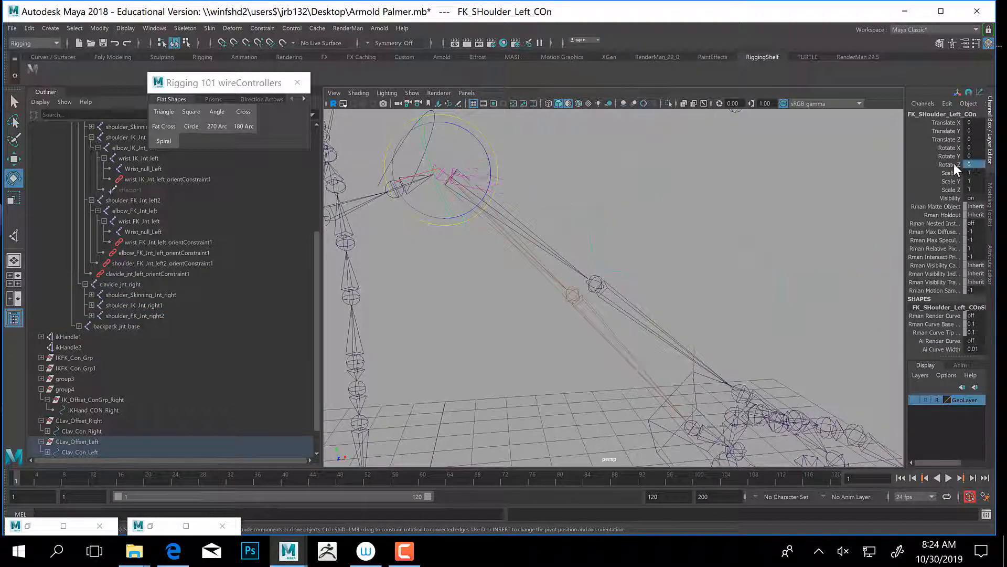
Reset the IKHand_CON_LEFT control's Translate X, Y and Z to 0.
click(535, 332)
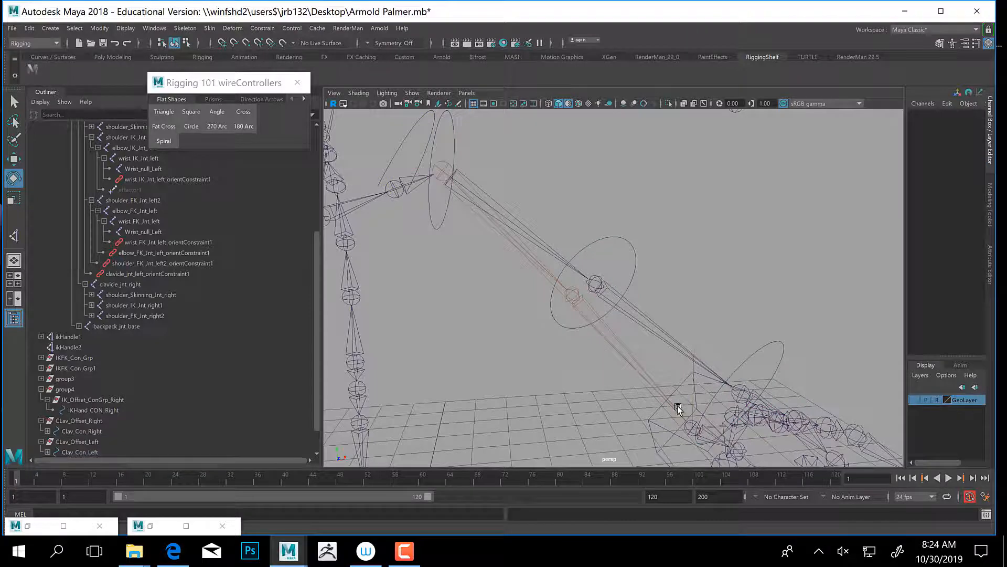
alt+drag(678, 405, 668, 364)
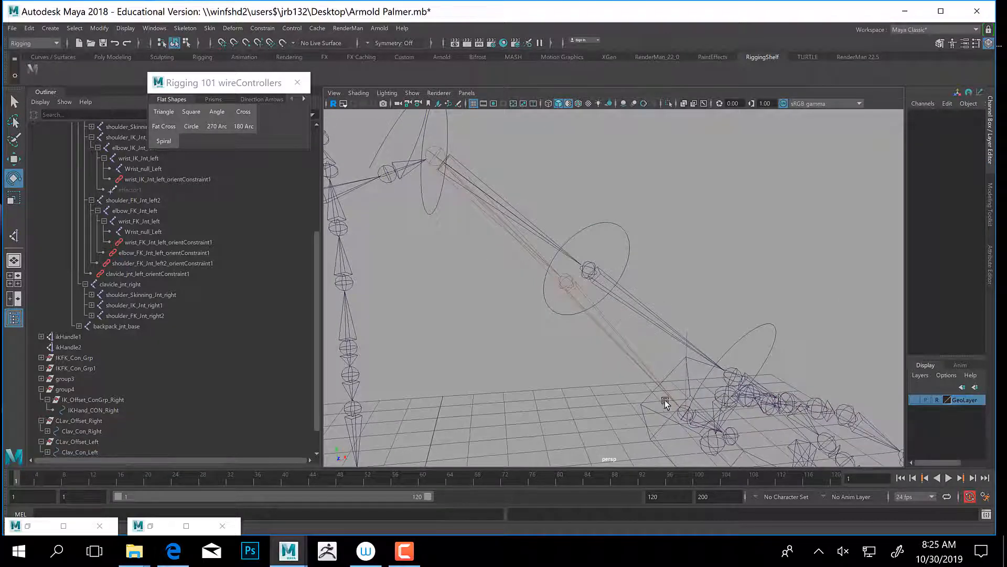
click(677, 377)
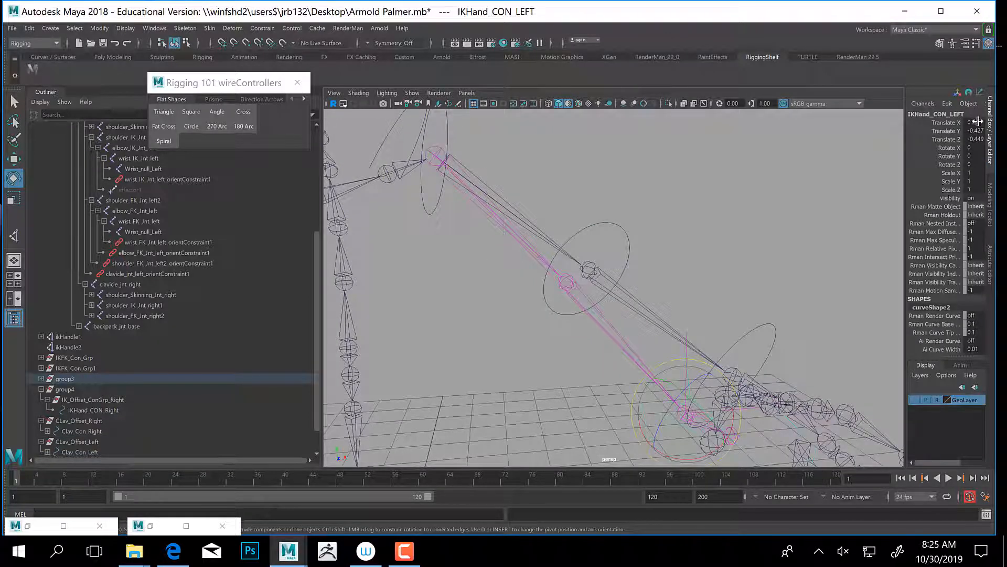
drag(978, 123, 980, 138)
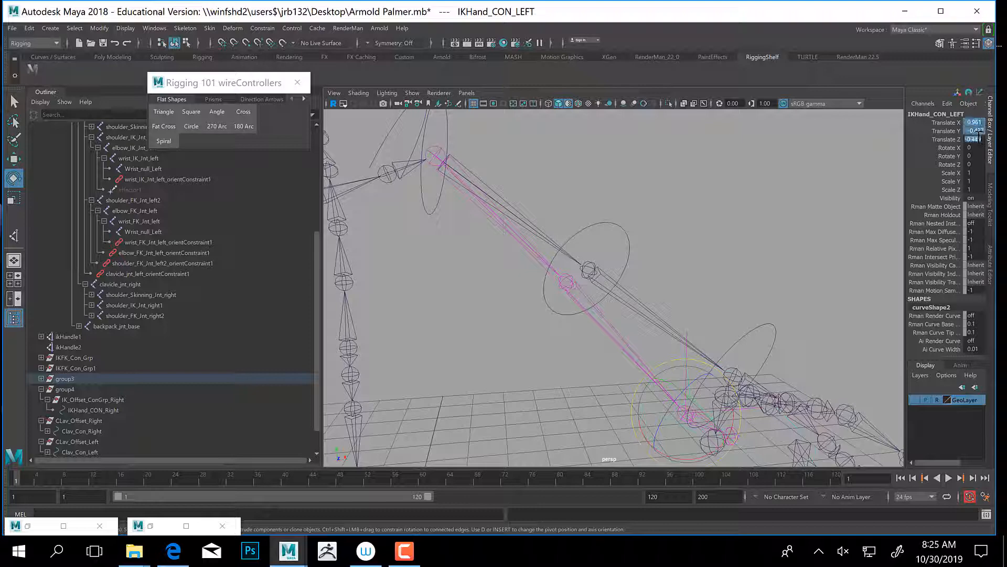
text(0)
key(Return)
Select the FK_SHoulder_Left_COn control and reveal it in the Outliner under Clav_Con_Left and FK_Shoulder_Left_OffsetGrp.
alt+drag(434, 229, 678, 318)
alt+middle_drag(681, 331, 506, 288)
alt+right_drag(506, 288, 522, 285)
alt+middle_drag(522, 286, 590, 312)
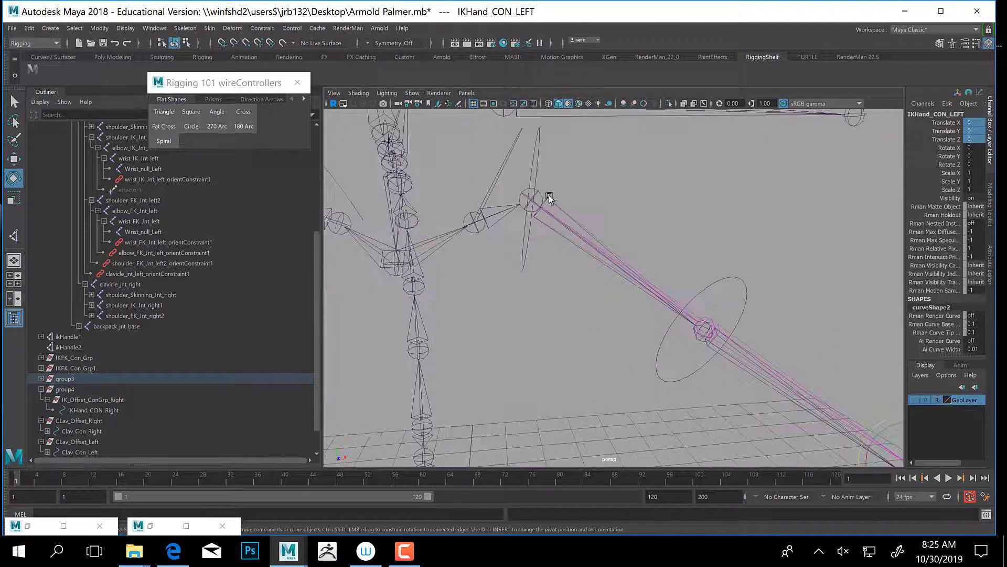
click(537, 173)
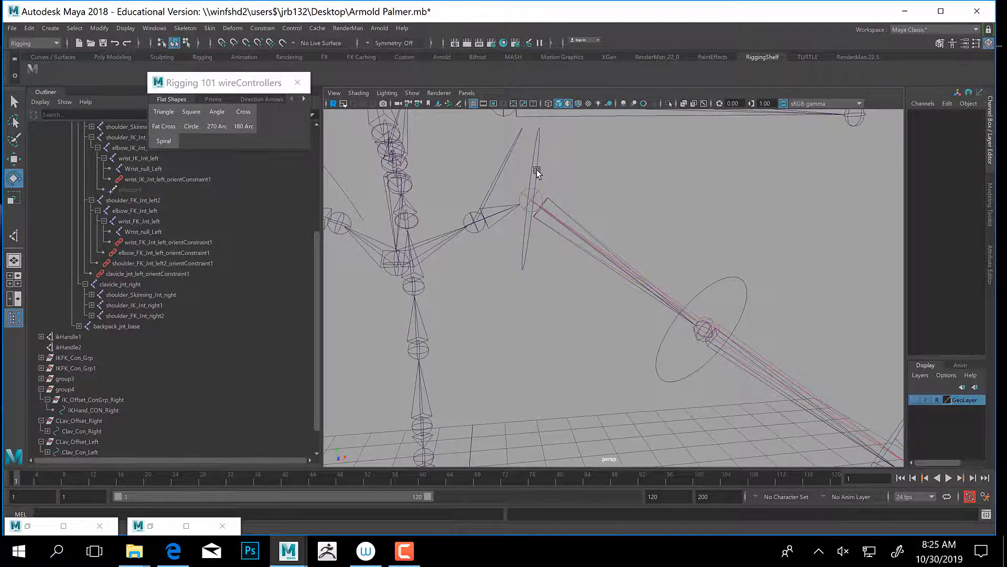
click(537, 173)
alt+drag(693, 263, 540, 189)
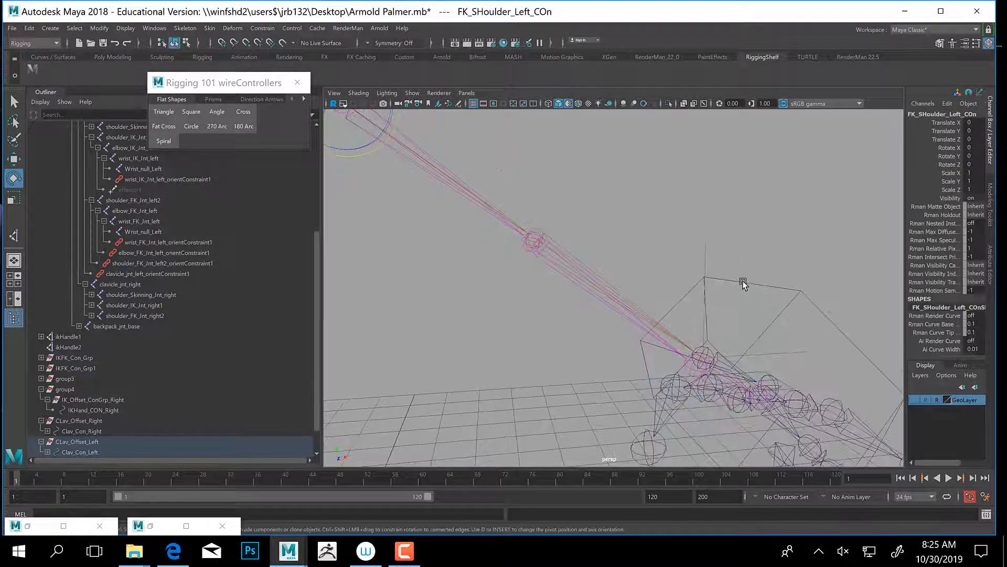
scroll(79, 435, down, 2)
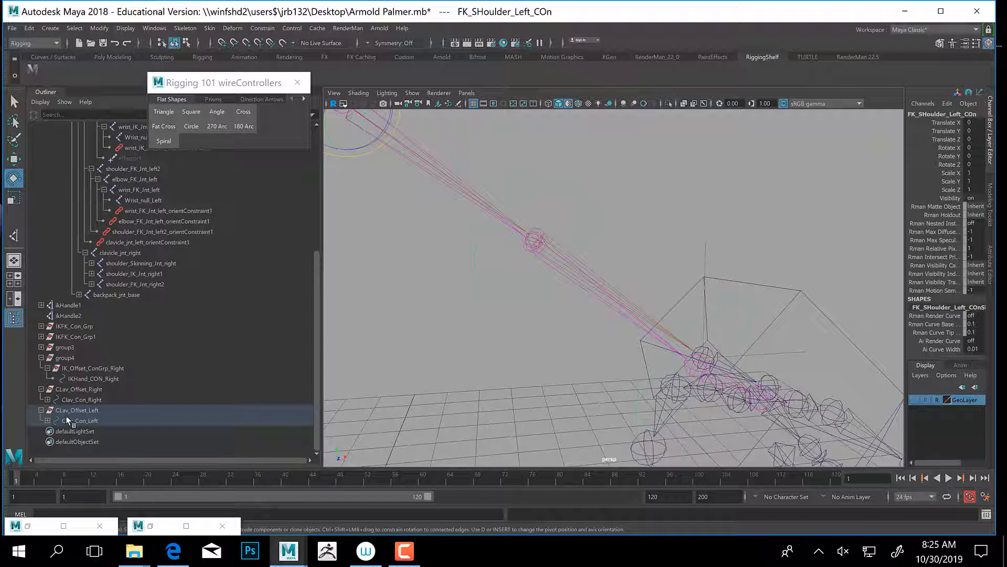
click(47, 421)
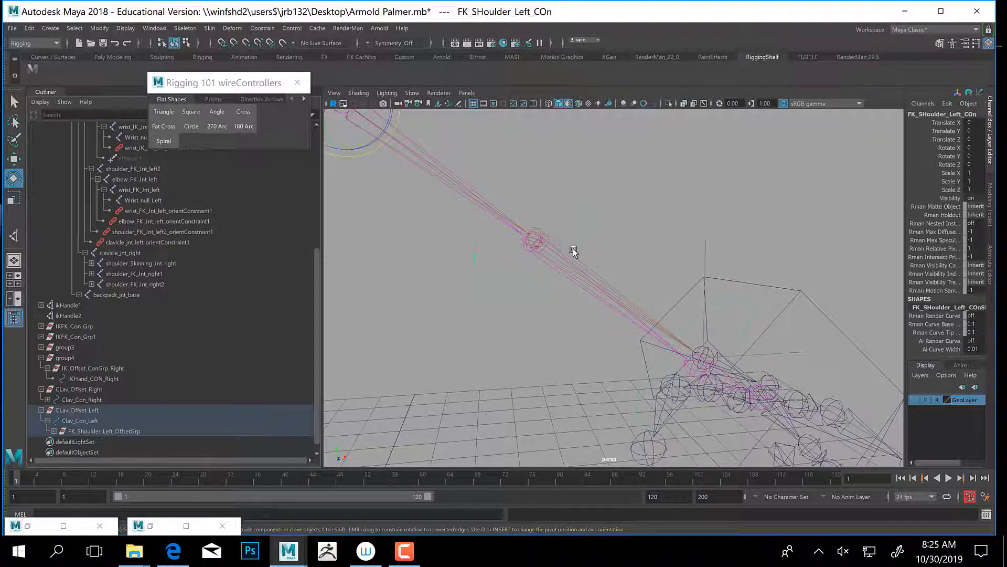
click(54, 431)
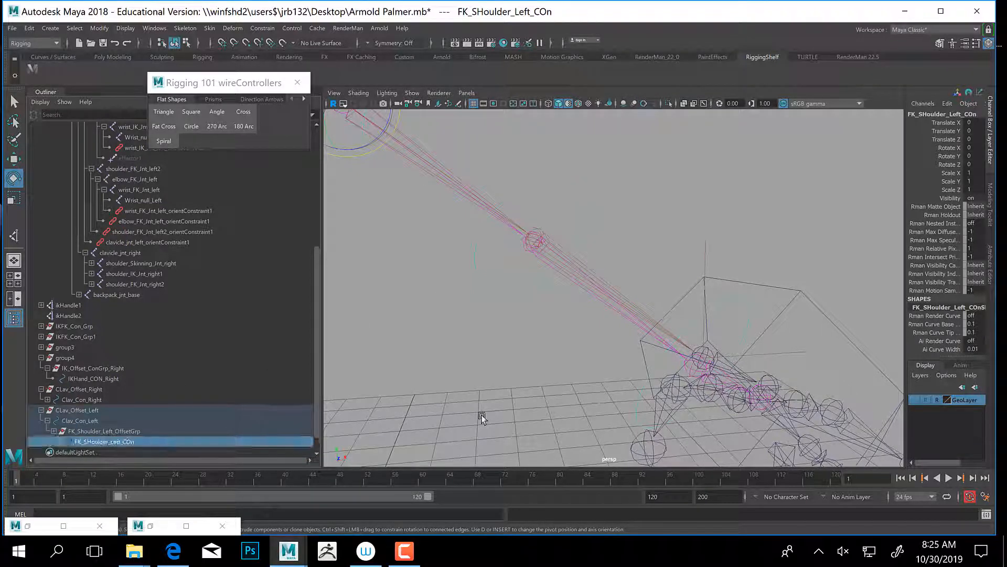
Delete the point constraint under ikHandle1.
click(502, 297)
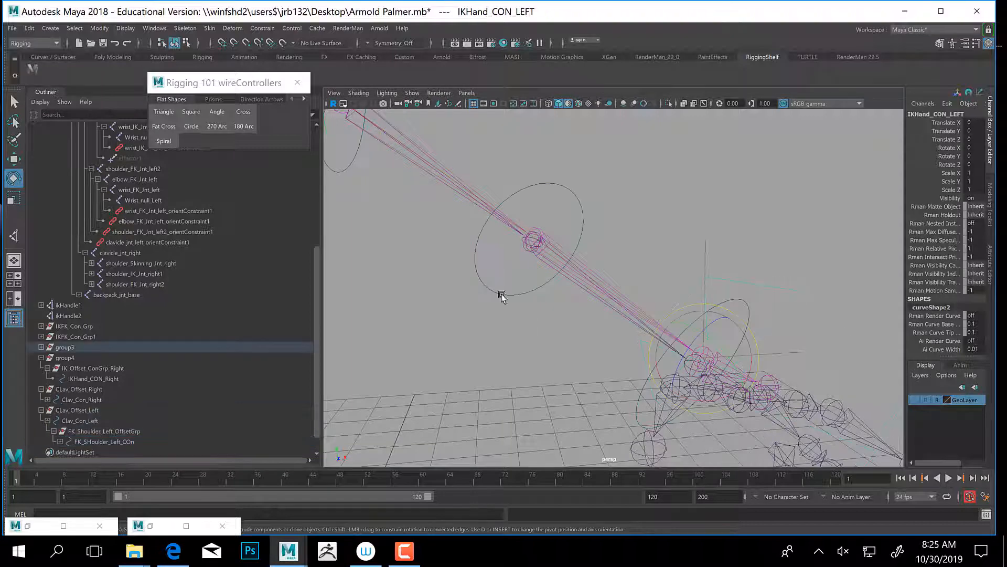
click(643, 230)
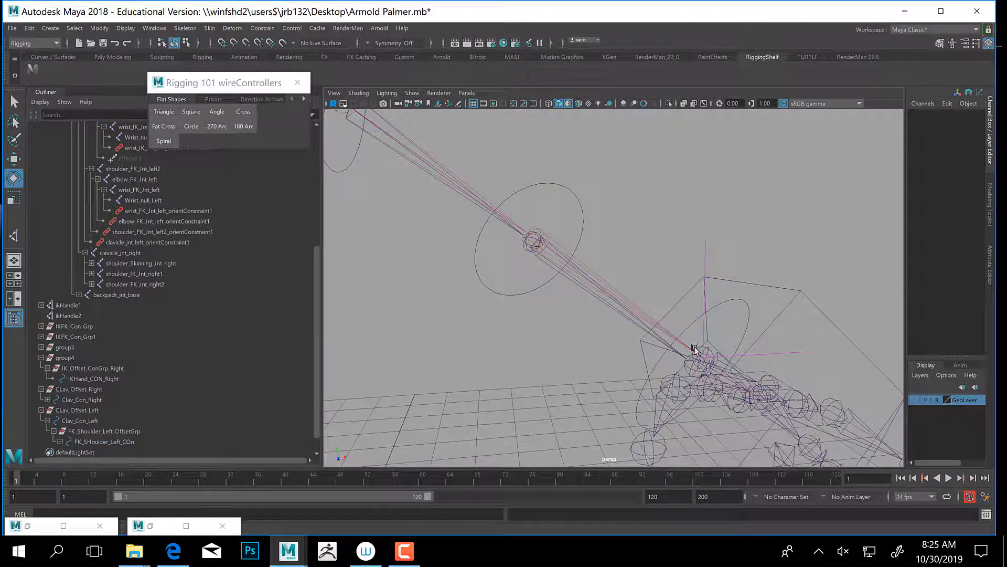
click(704, 262)
click(41, 305)
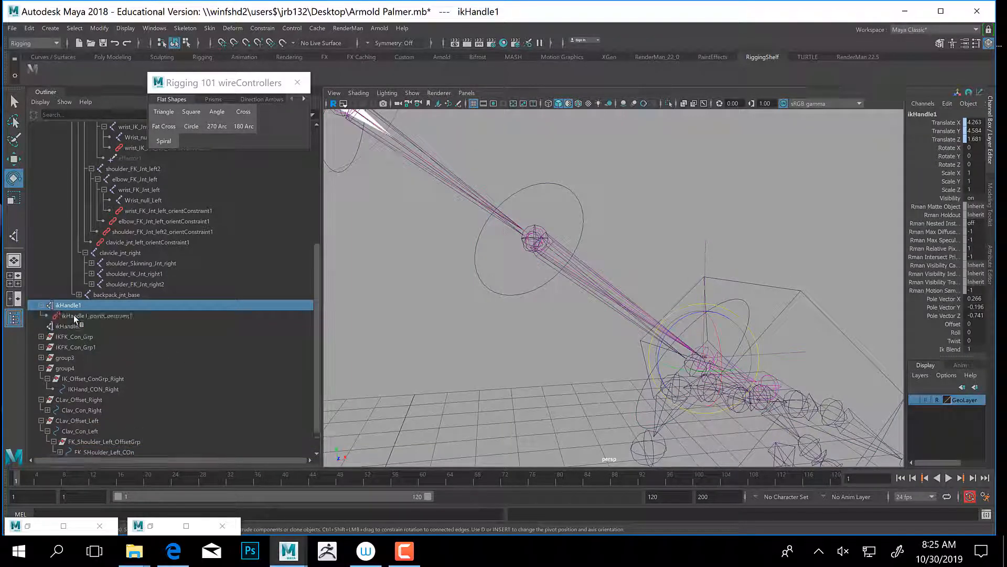
click(75, 315)
key(Delete)
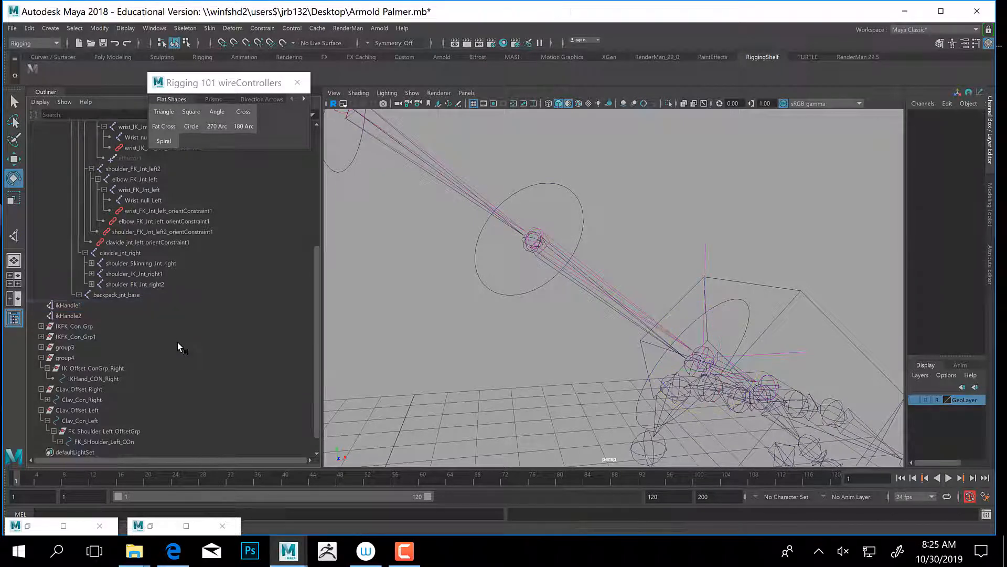
Undo the recent edits back through the left IK wrist's orient constraint and ikHandle1's point constraint.
key(ctrl+z)
key(ctrl+z)
key(ctrl+z)
key(ctrl+z)
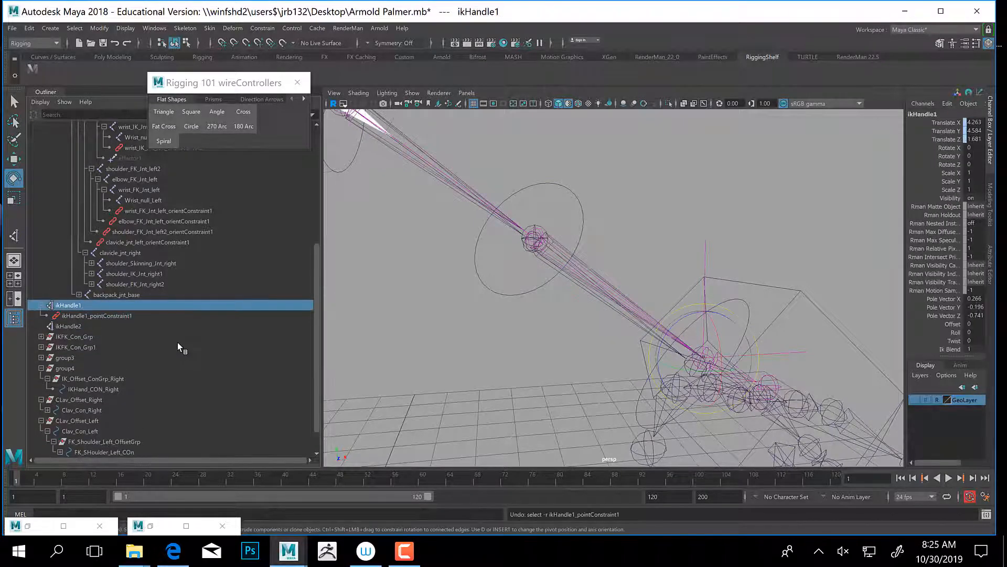
key(ctrl+z)
key(ctrl+z)
key(ctrl+z)
key(ctrl+z)
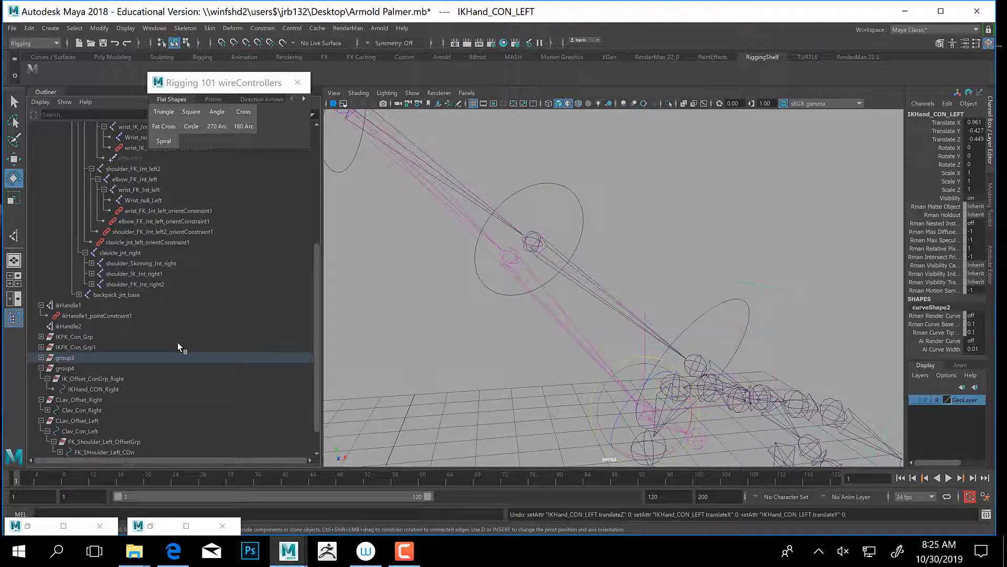
key(ctrl+z)
key(ctrl+z)
key(ctrl+z)
key(ctrl+z)
key(ctrl+z)
key(ctrl+z)
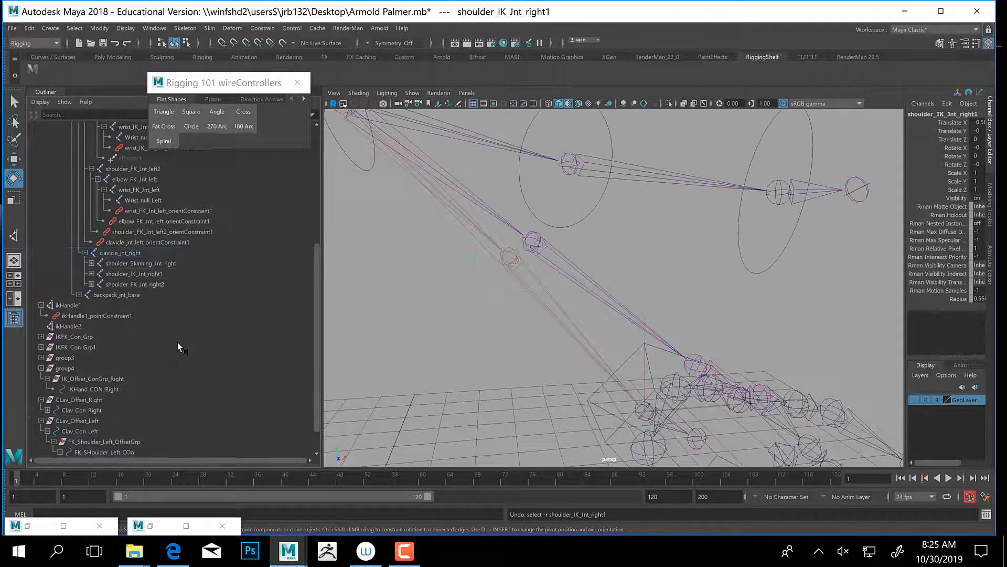
key(ctrl+z)
key(ctrl+z)
key(ctrl+z)
key(ctrl+z)
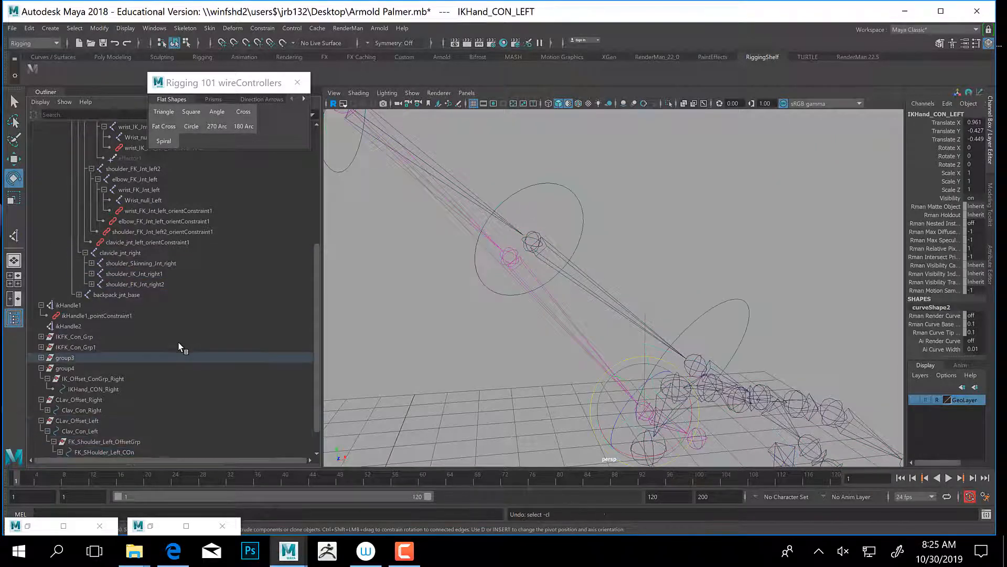
key(ctrl+z)
key(ctrl+z)
key(ctrl+z)
key(ctrl+z)
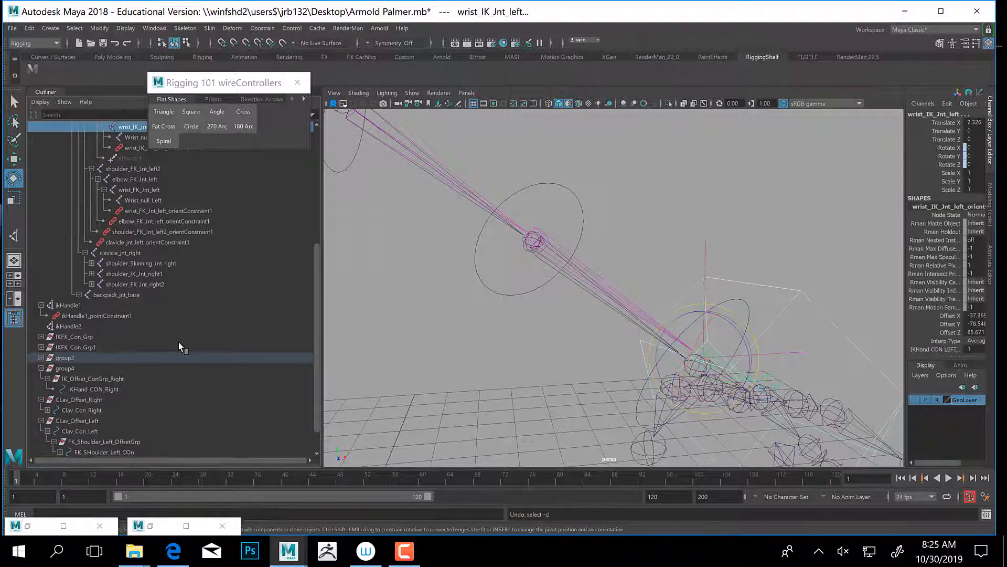
key(ctrl+z)
key(ctrl+z)
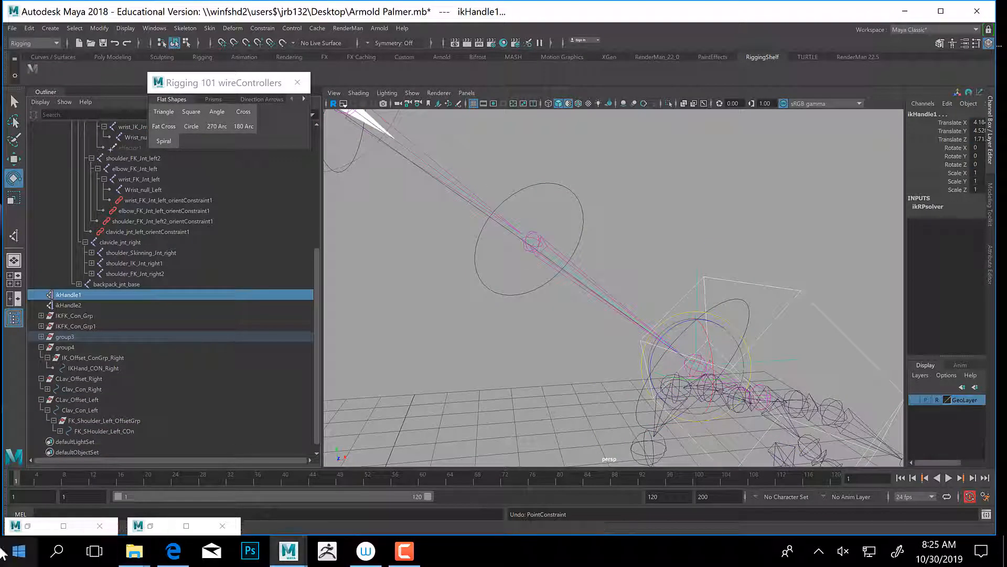
Expand group3 in the Outliner and move the Rigging 101 wireControllers window clear of the joint hierarchy.
alt+middle_drag(380, 246, 518, 345)
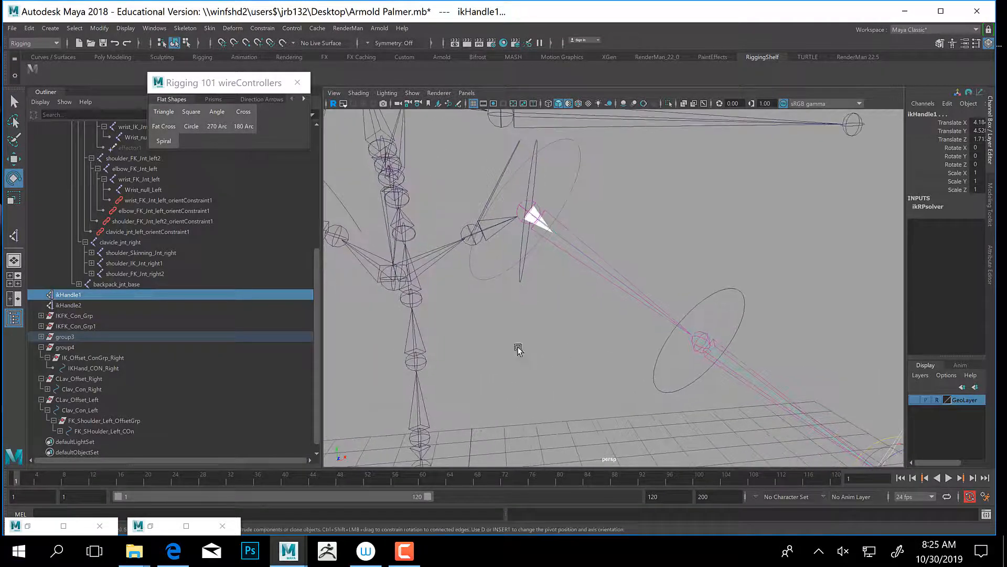
click(41, 337)
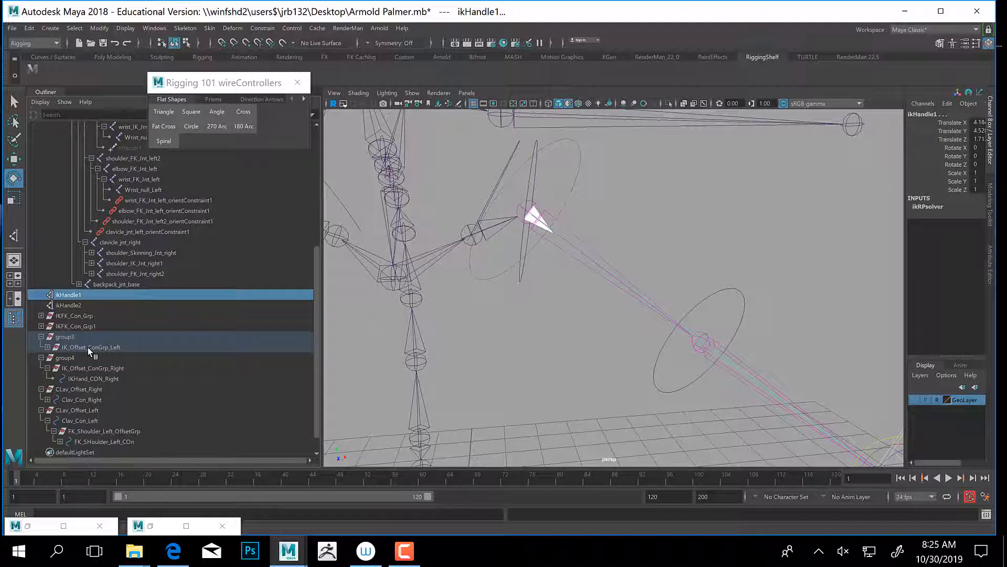
alt+drag(599, 290, 511, 322)
drag(216, 87, 846, 70)
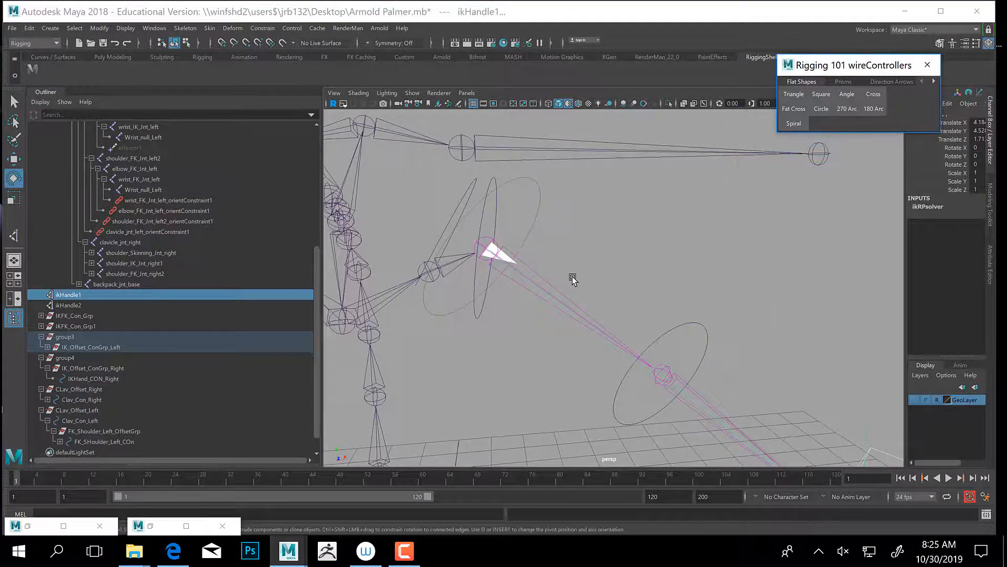
Locate the left FK and IK shoulder joints in the Outliner and expand the full shoulder_Skinning_Jnt_left hierarchy.
scroll(56, 315, up, 10)
scroll(58, 318, down, 3)
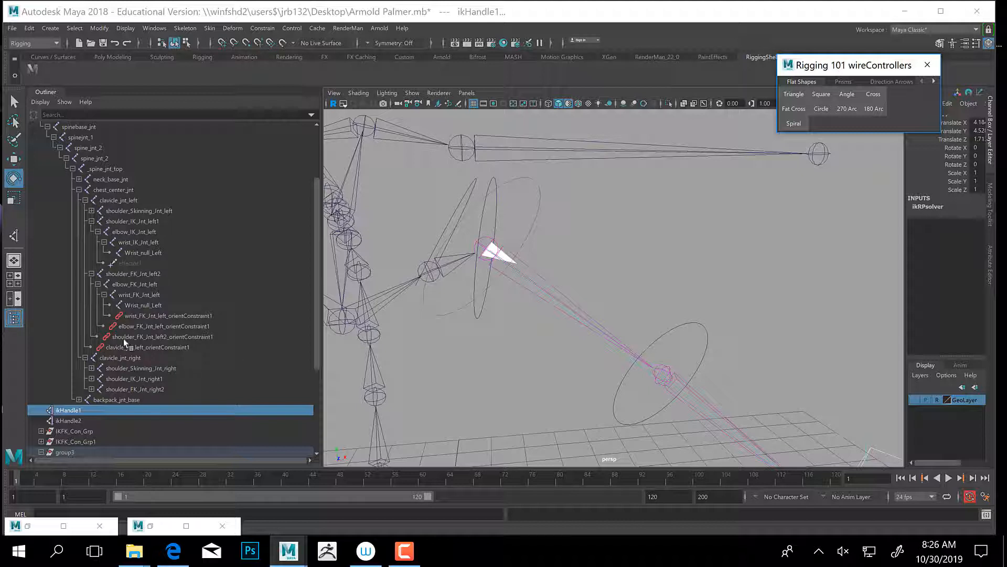
click(117, 274)
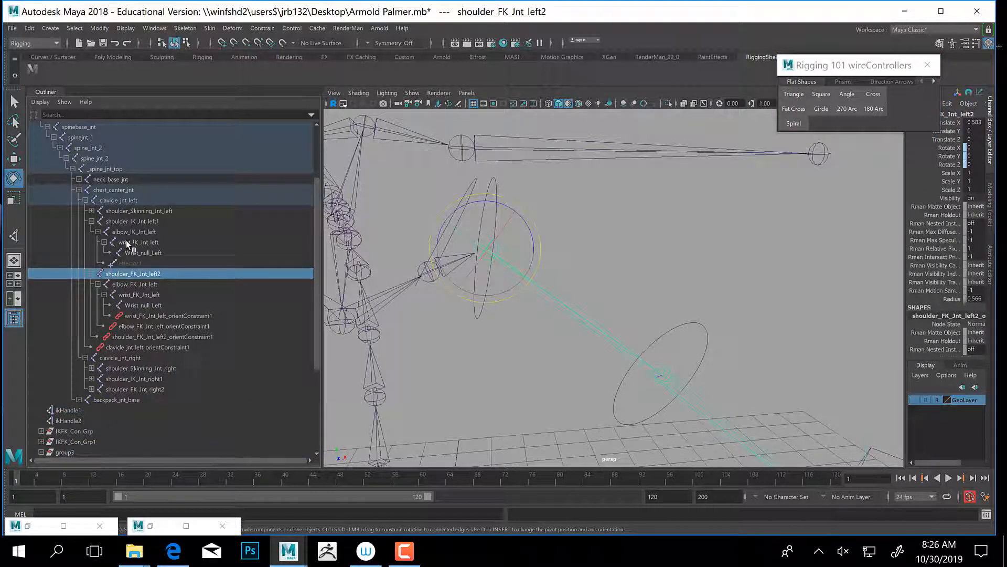
click(138, 221)
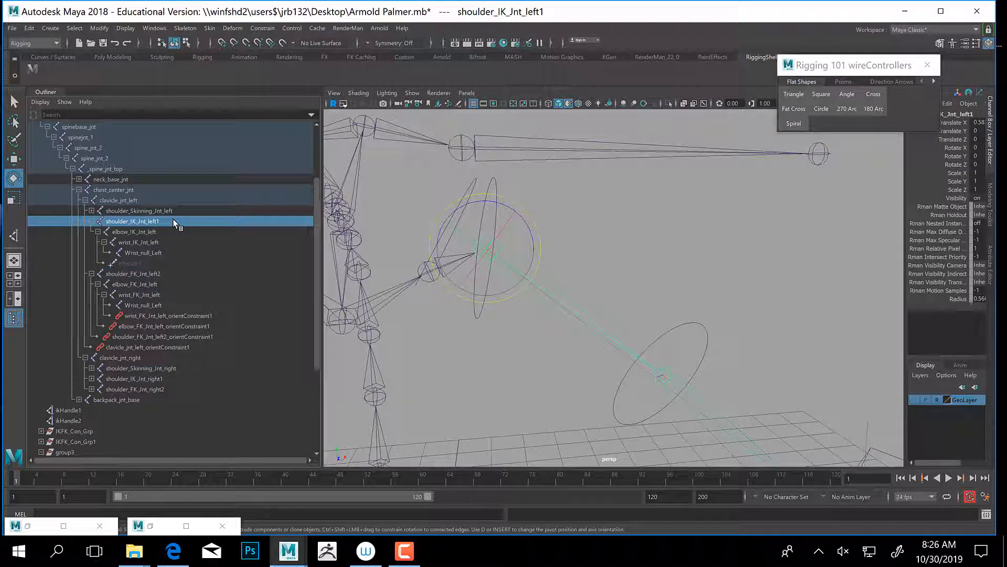
click(91, 211)
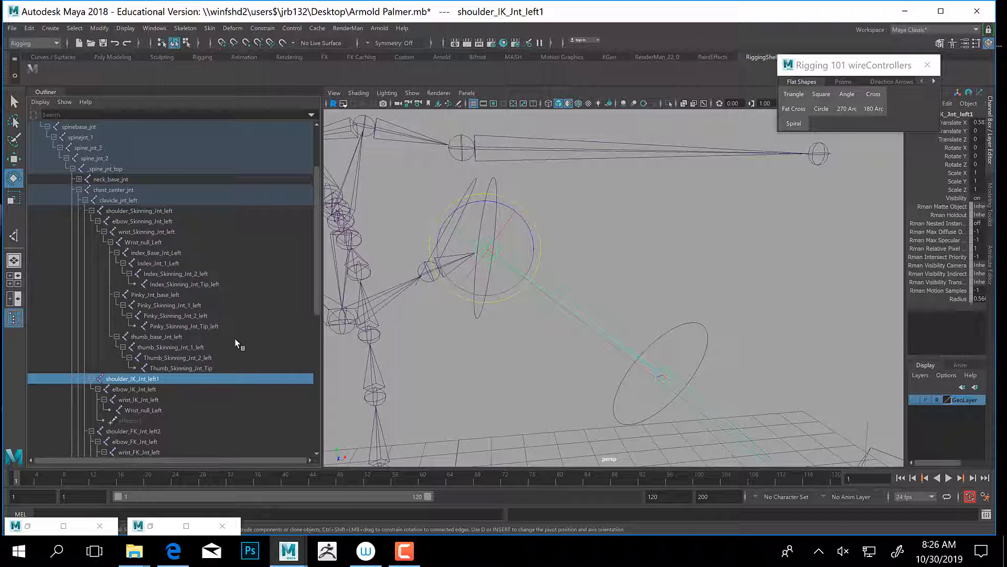
Orient-constrain shoulder_Skinning_Jnt_left to both shoulder_FK_Jnt_left2 and shoulder_IK_Jnt_left1.
scroll(177, 349, down, 3)
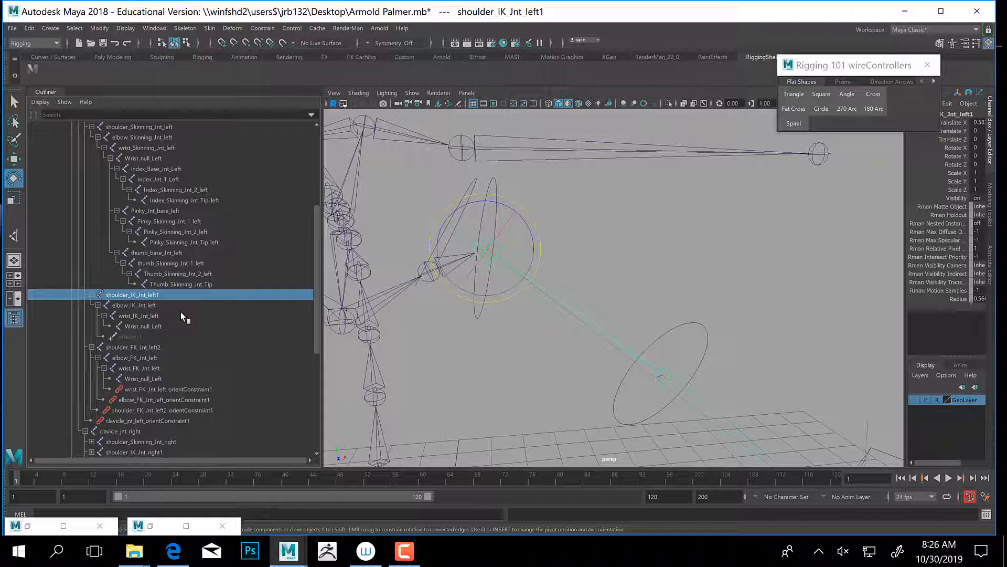
click(156, 345)
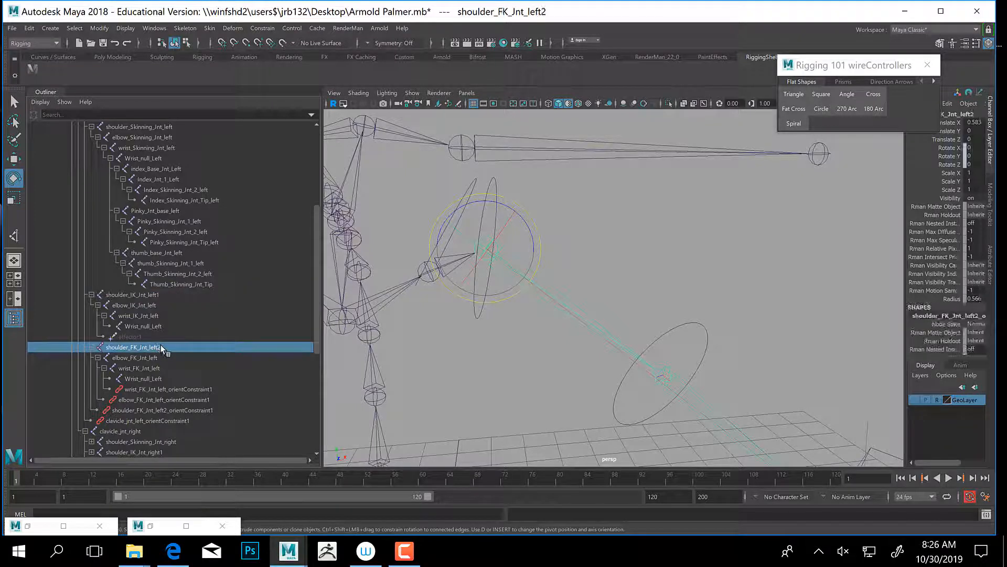
ctrl+click(137, 293)
scroll(173, 262, up, 3)
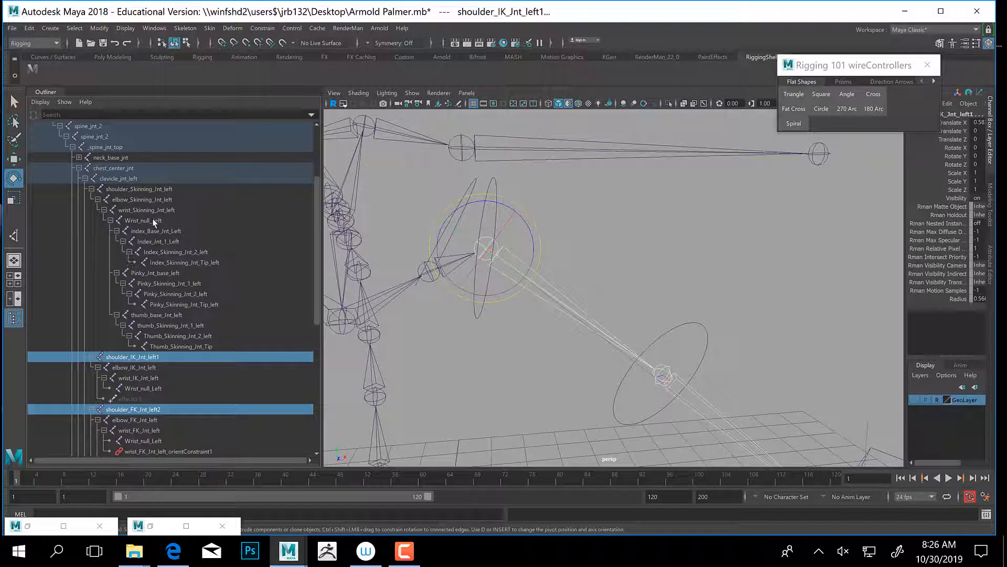
ctrl+click(122, 190)
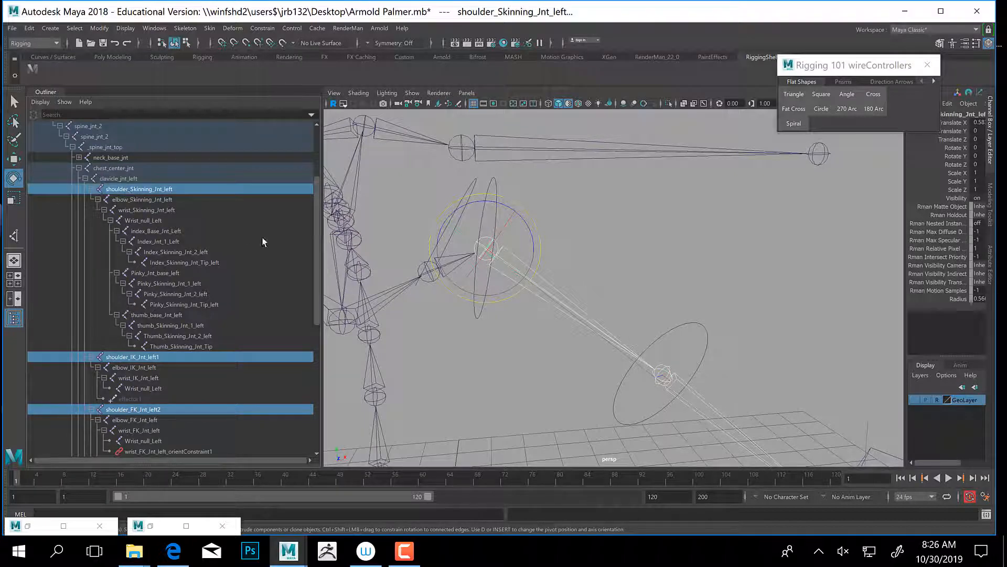
click(257, 29)
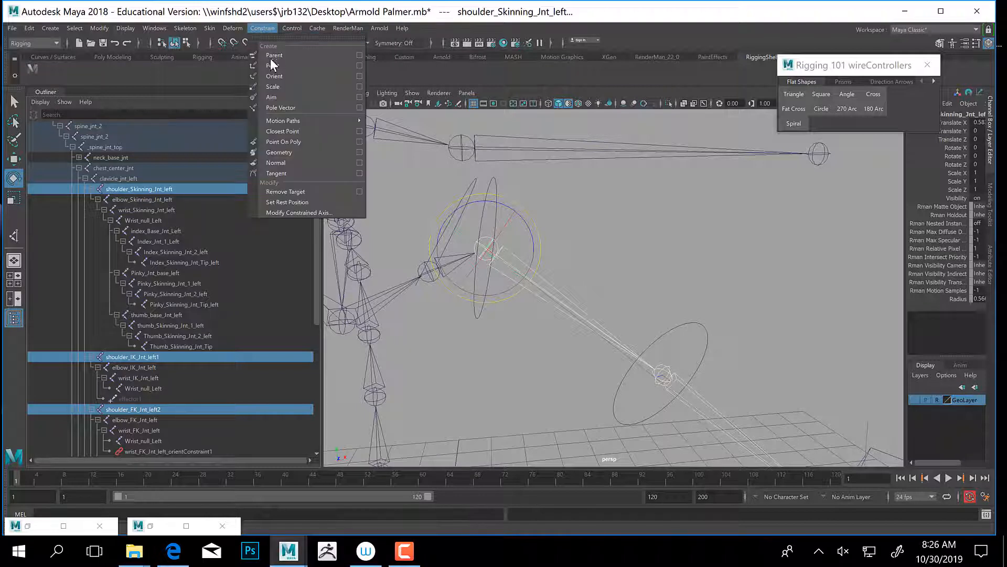
click(288, 77)
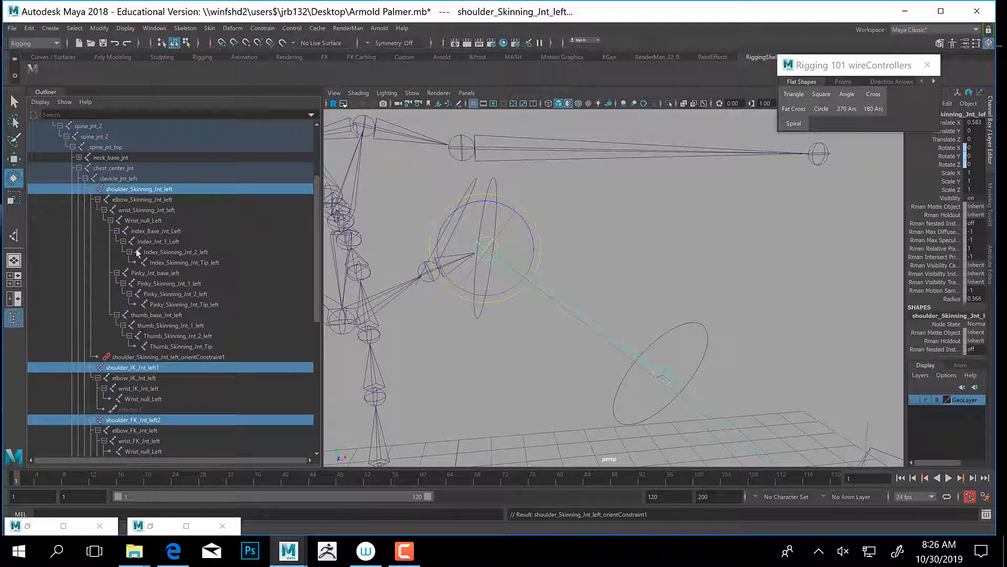
Orient-constrain elbow_Skinning_Jnt_left to both elbow_FK_Jnt_left and elbow_IK_Jnt_left.
click(131, 430)
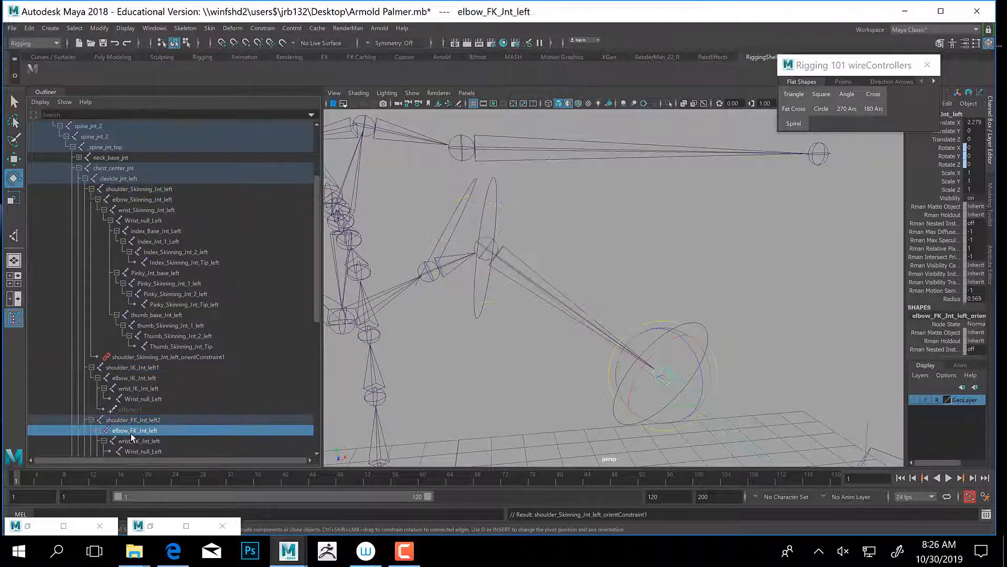
ctrl+click(132, 378)
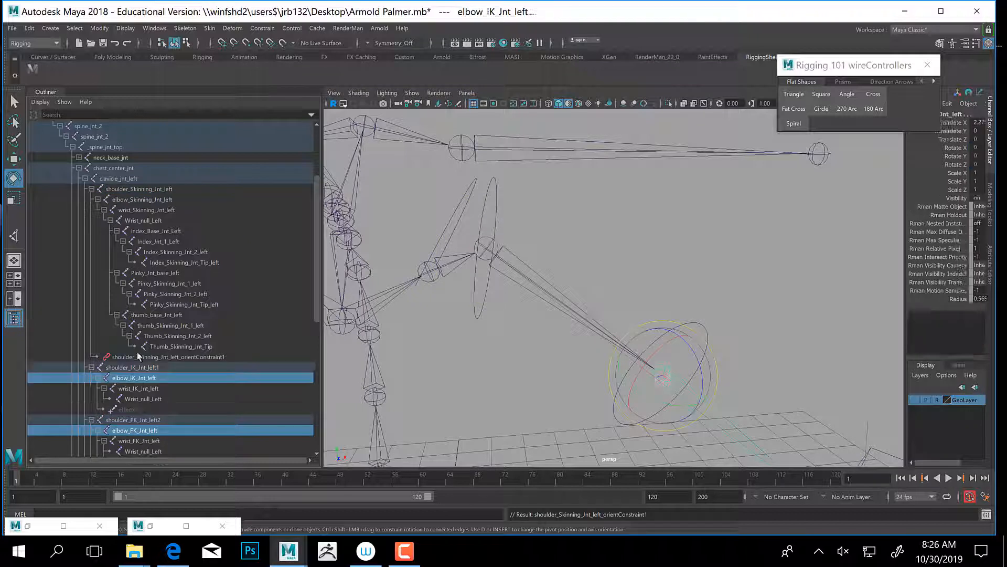
ctrl+click(125, 198)
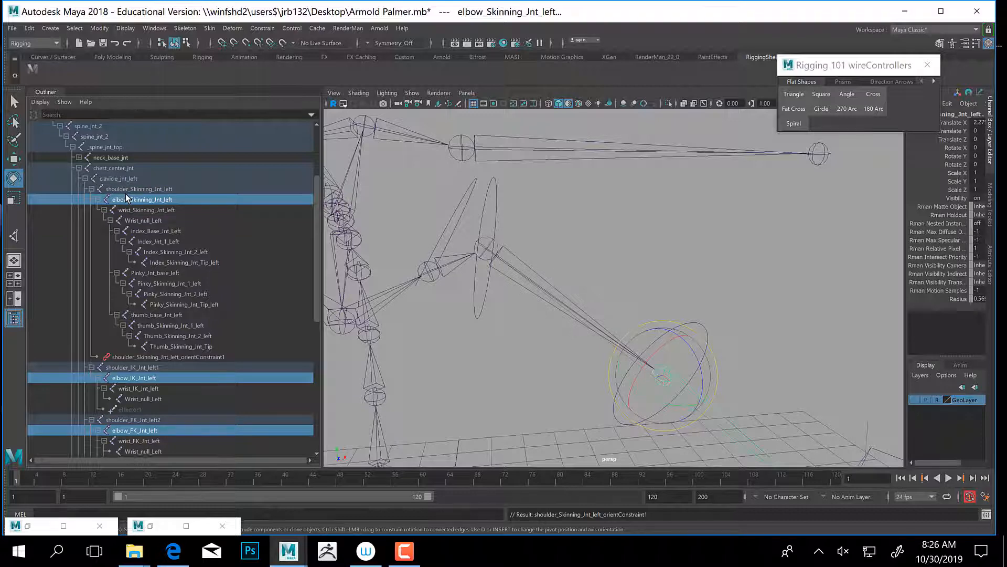
key(g)
Orient-constrain wrist_Skinning_Jnt_left to both wrist_FK_Jnt_left and wrist_IK_Jnt_left.
scroll(141, 273, down, 3)
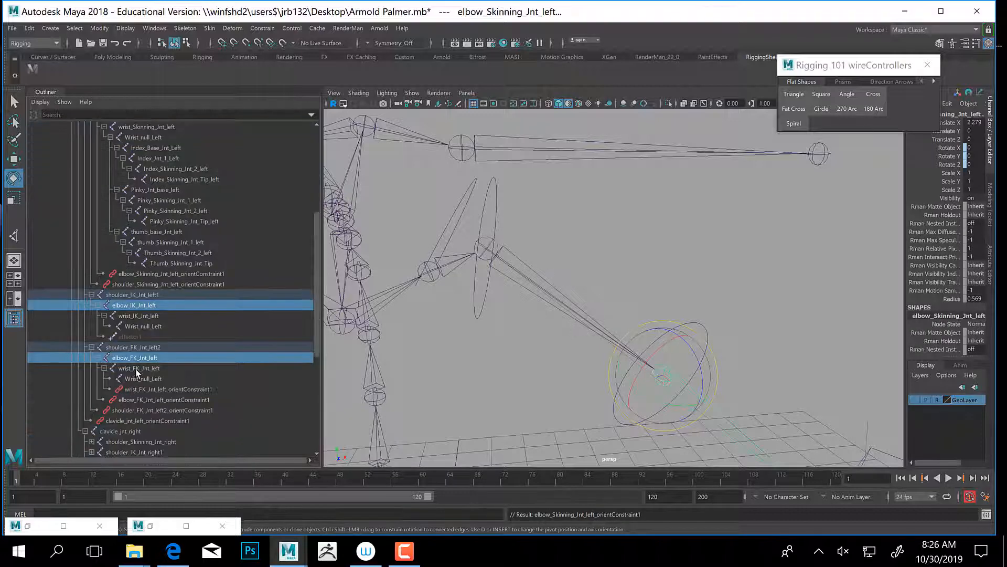
click(136, 369)
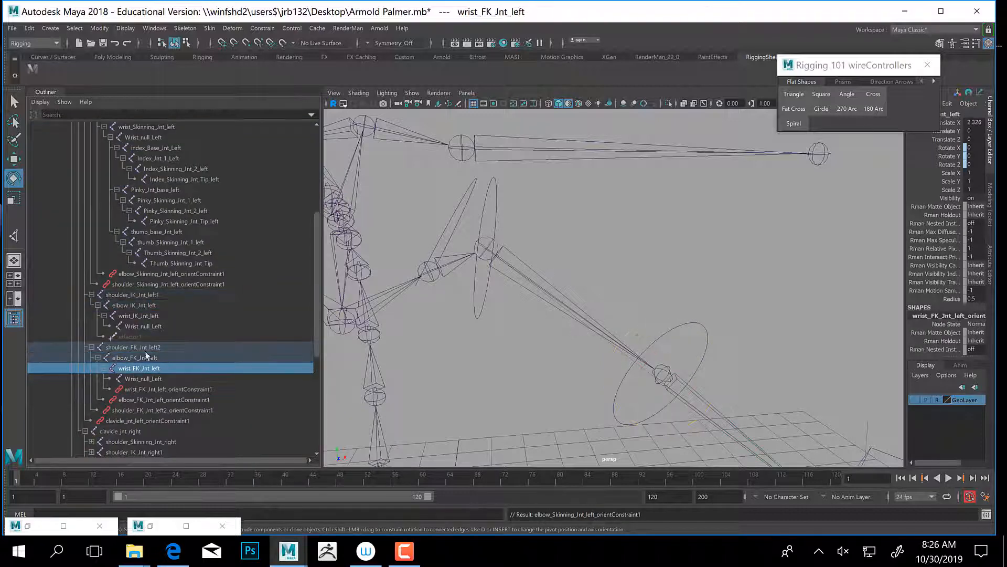
ctrl+click(145, 316)
scroll(151, 221, up, 3)
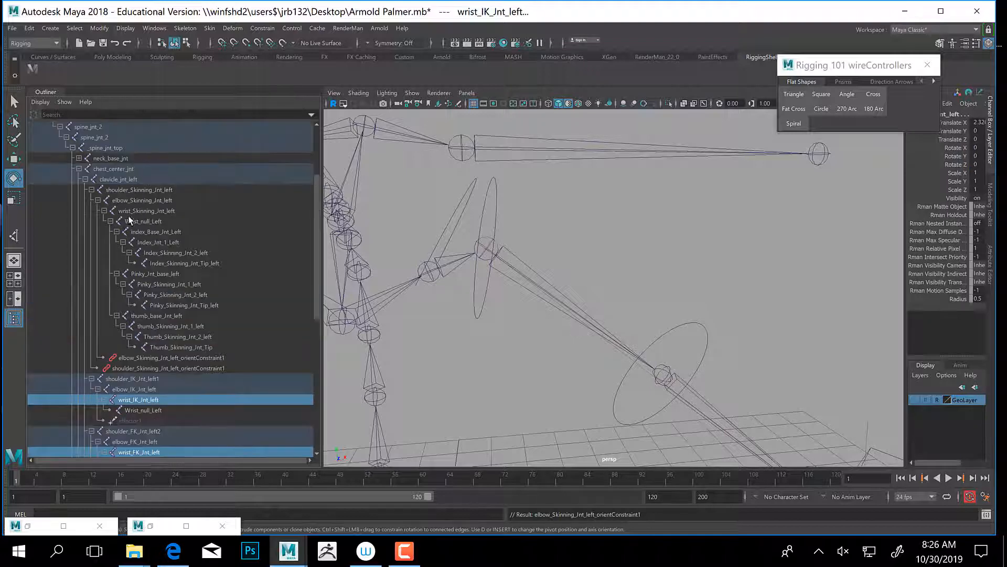
ctrl+click(140, 211)
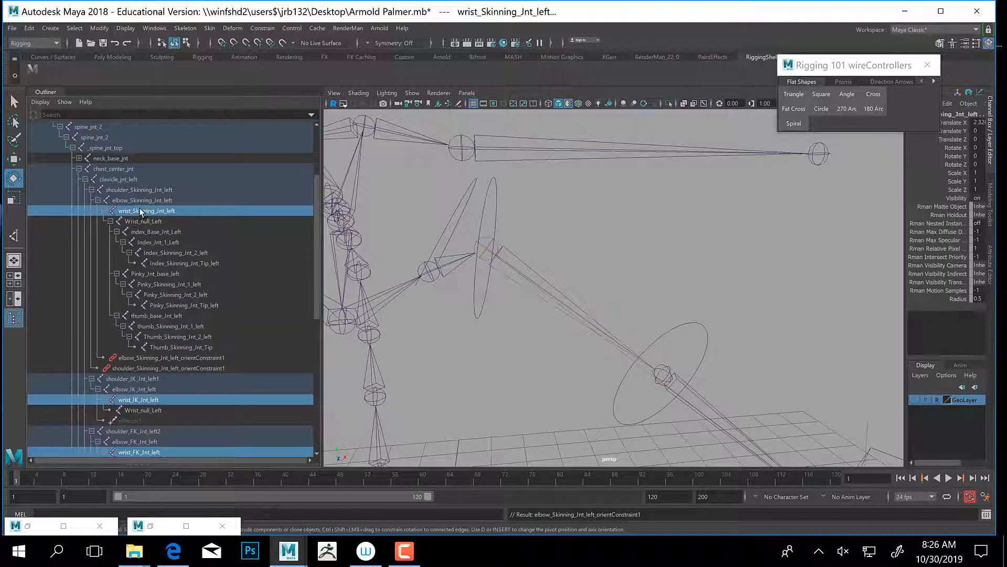
key(g)
Point-constrain ikHandle1 to the IKHand_CON_LEFT control.
alt+drag(623, 392, 674, 277)
click(808, 391)
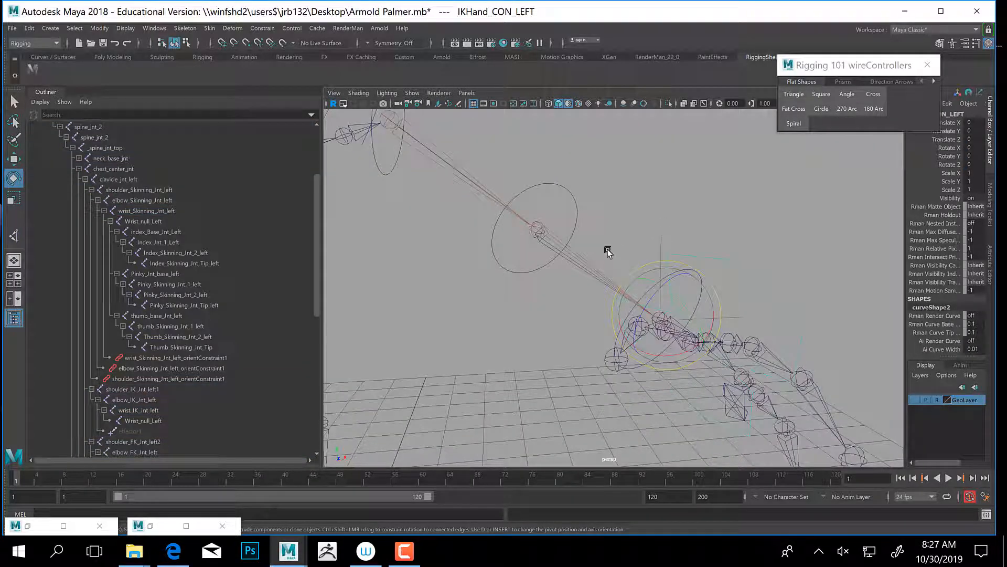
click(682, 240)
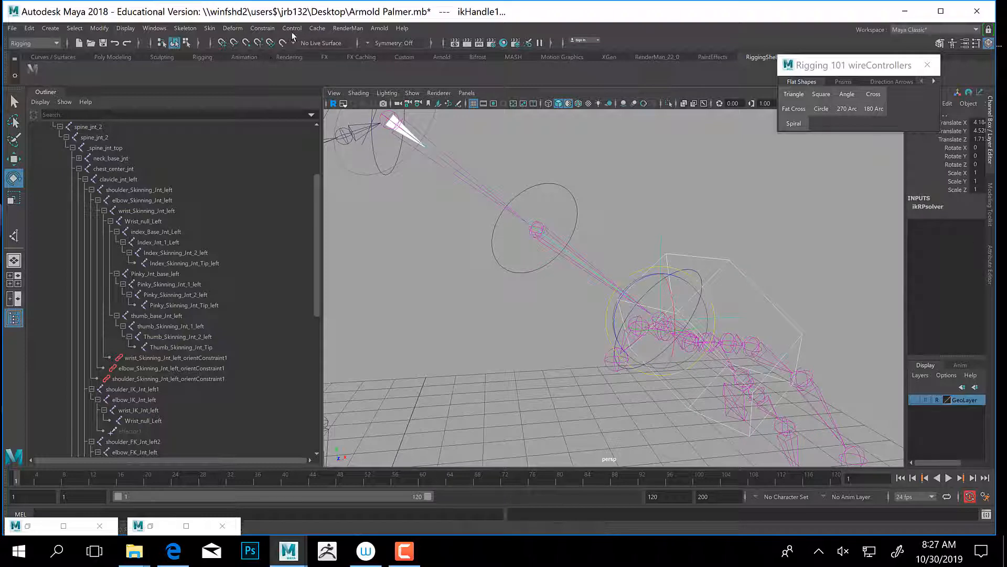
click(262, 28)
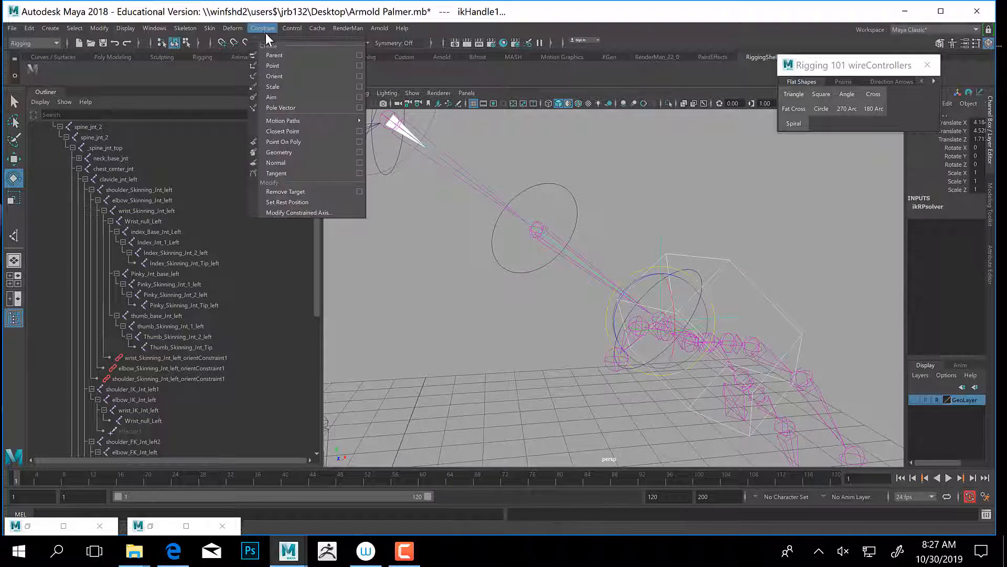
click(285, 66)
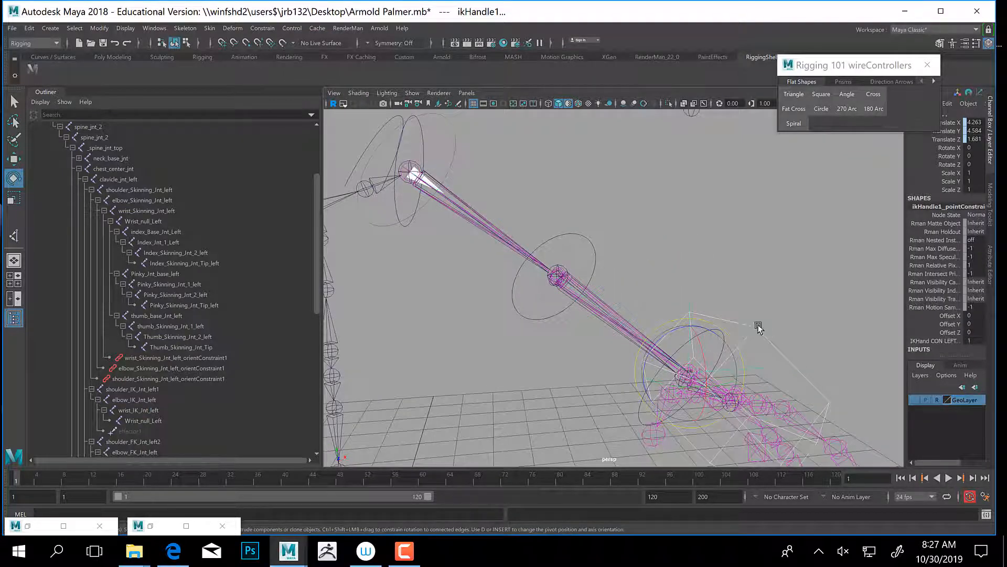
Test the left arm's IK by moving IKHand_CON_LEFT upward and rotating it, and undo the rotation.
click(777, 330)
key(w)
drag(699, 372, 742, 223)
key(e)
drag(724, 257, 731, 250)
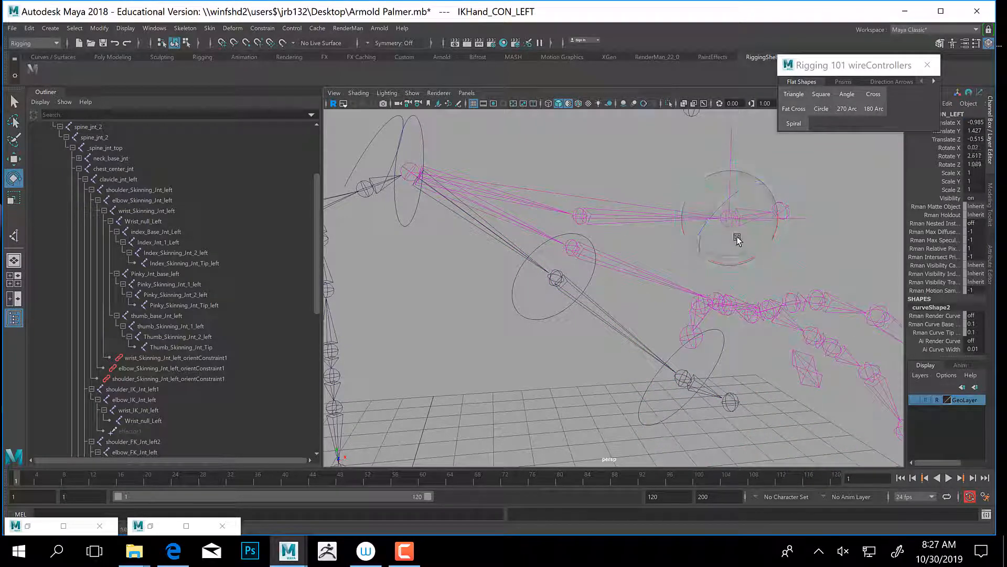
key(ctrl+z)
alt+middle_drag(712, 317, 694, 313)
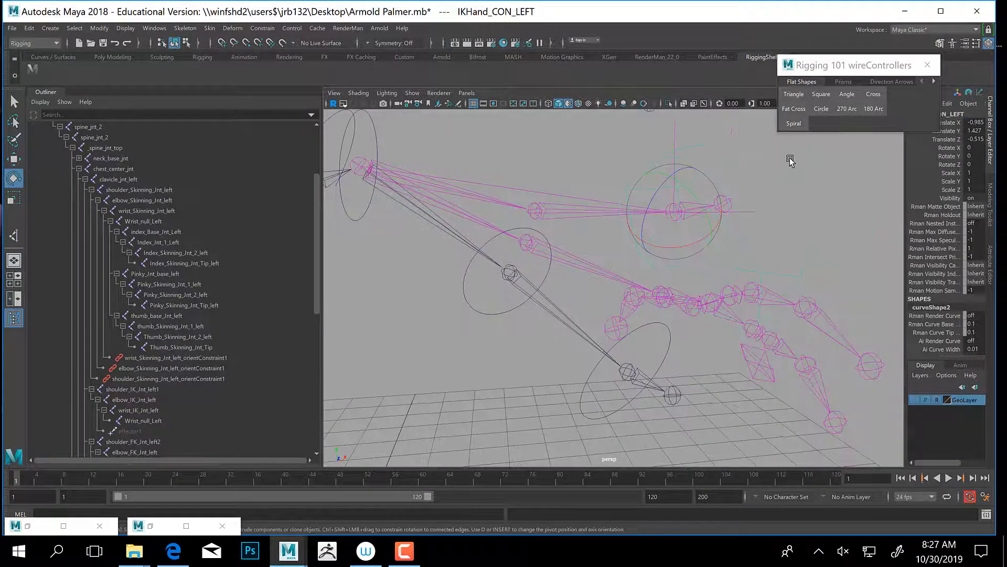
Reset IKHand_CON_LEFT's Translate X, Y and Z to 0.
click(771, 168)
click(804, 191)
key(q)
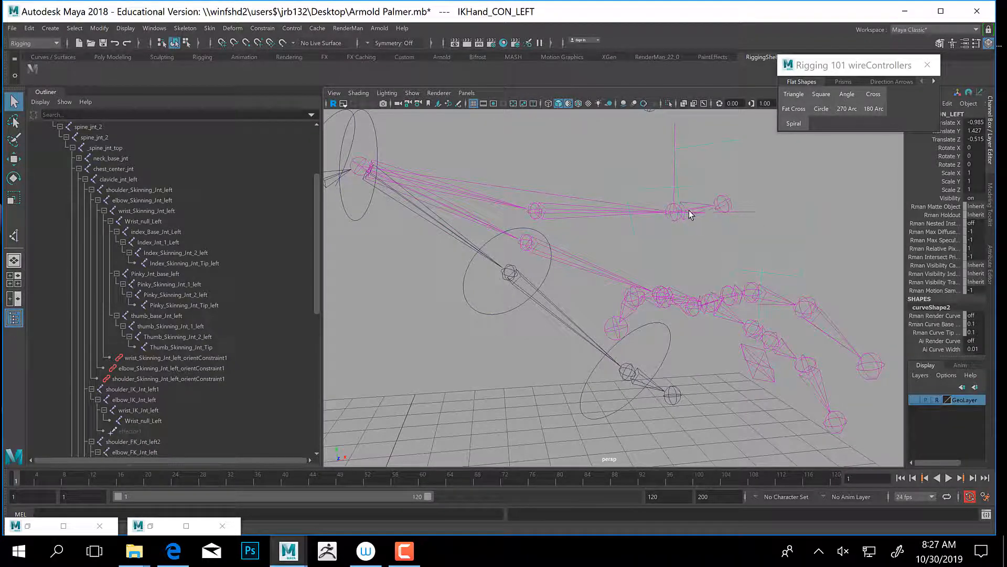
click(796, 162)
click(806, 199)
drag(970, 121, 972, 139)
text(0)
key(Return)
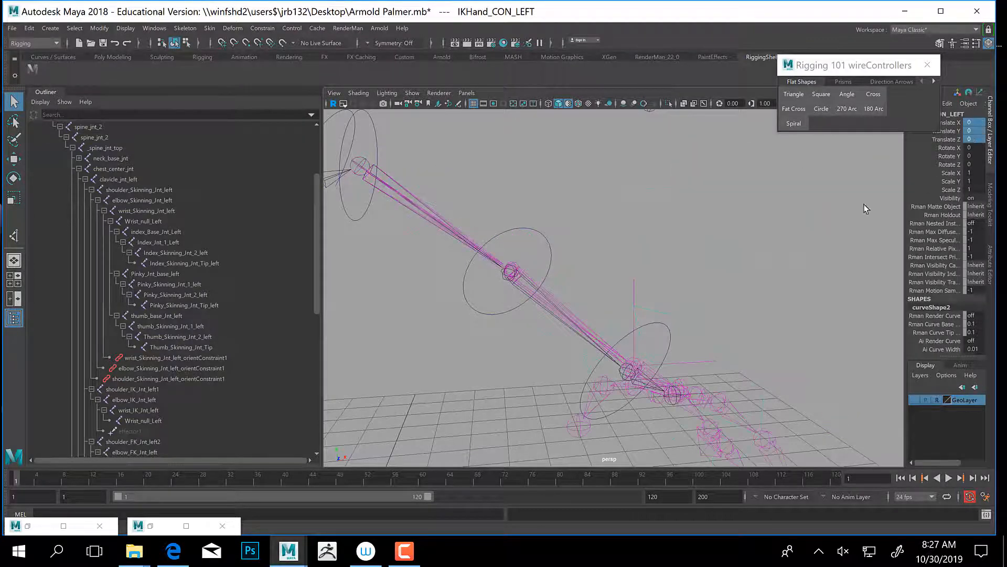
Orient-constrain wrist_IK_Jnt_left to the IKHand_CON_LEFT control.
alt+middle_drag(674, 352, 691, 256)
alt+right_drag(692, 257, 723, 270)
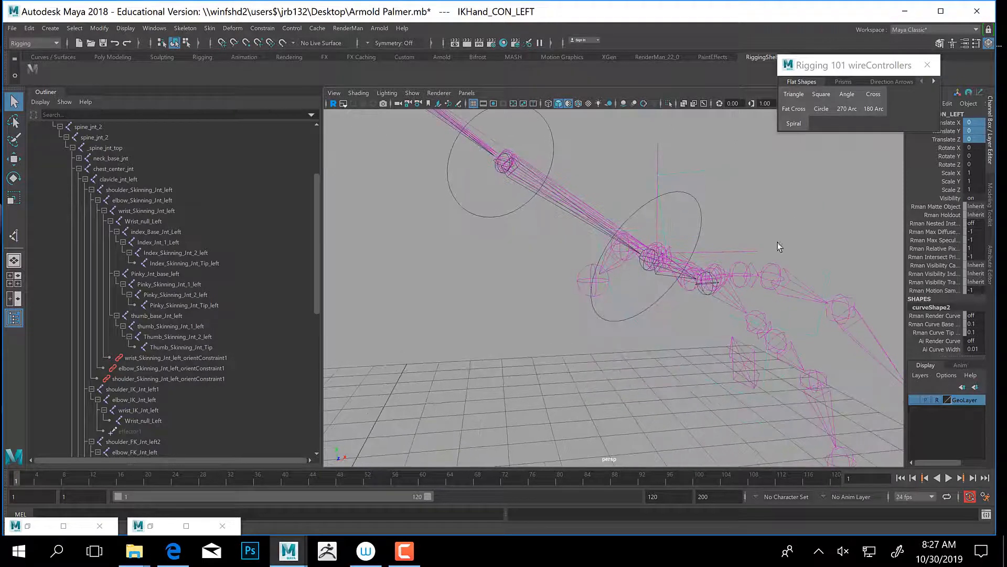
scroll(108, 368, down, 5)
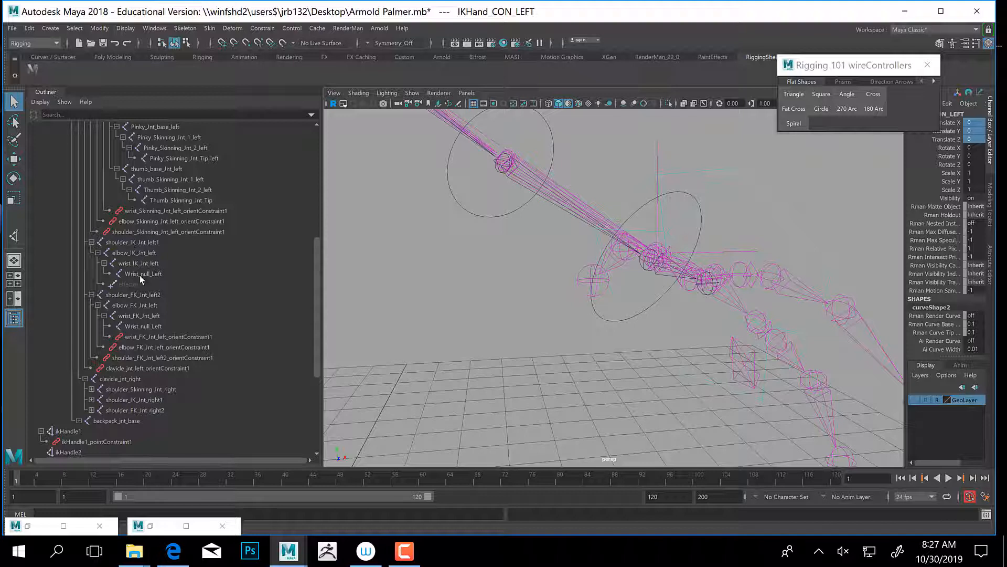
click(131, 264)
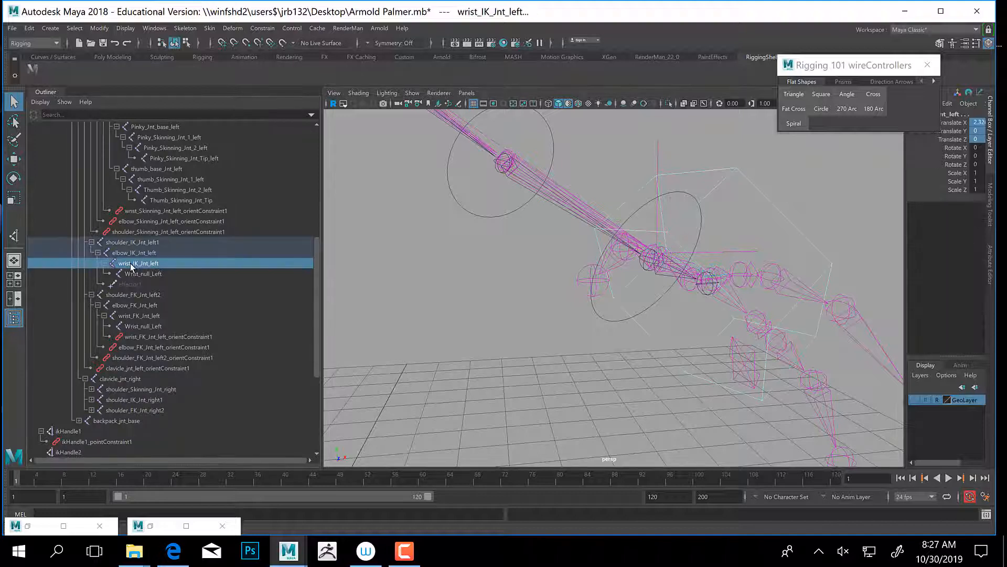
click(262, 28)
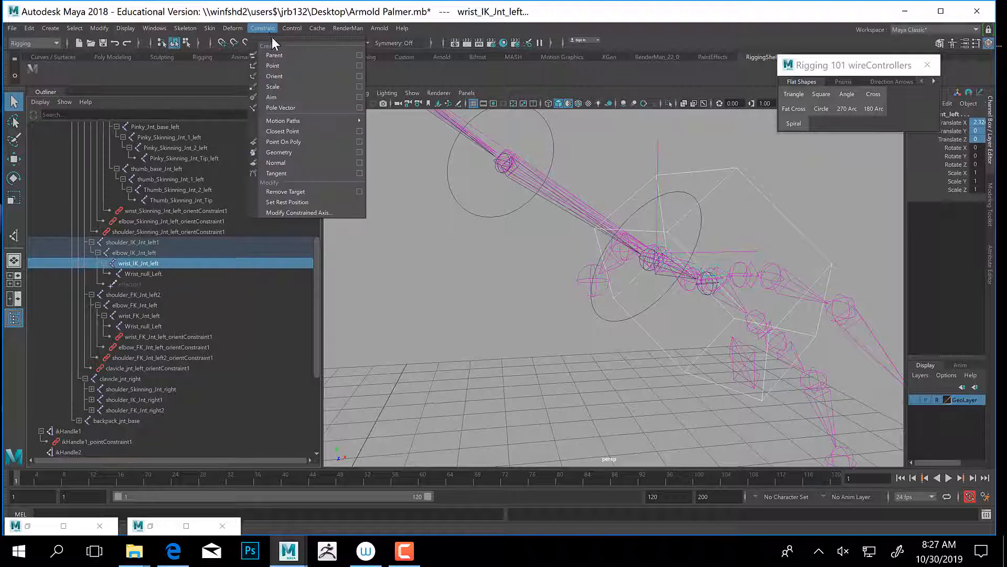
click(279, 76)
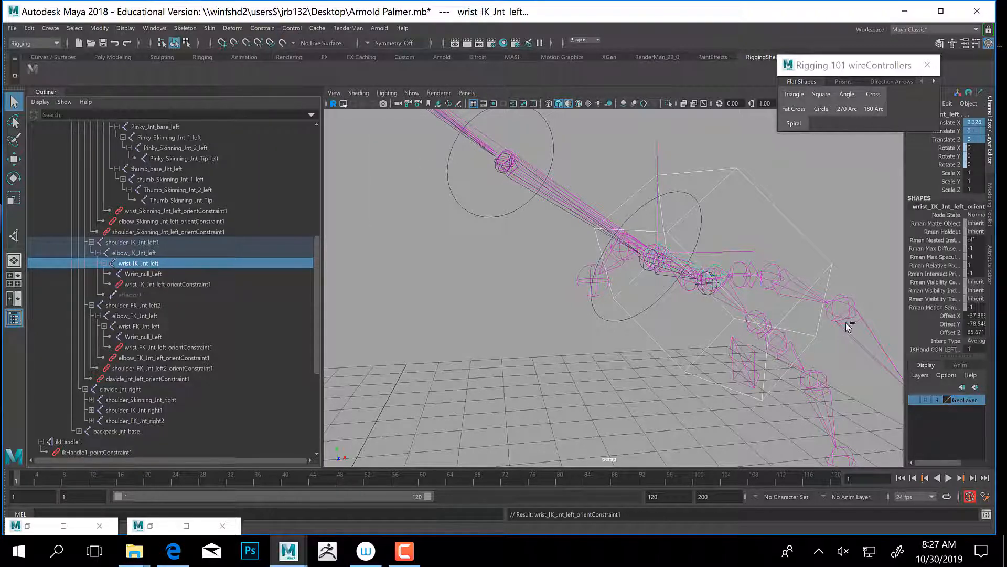
Test the wrist's orient constraint by rotating IKHand_CON_LEFT about its X axis, and undo the rotation.
click(745, 246)
key(e)
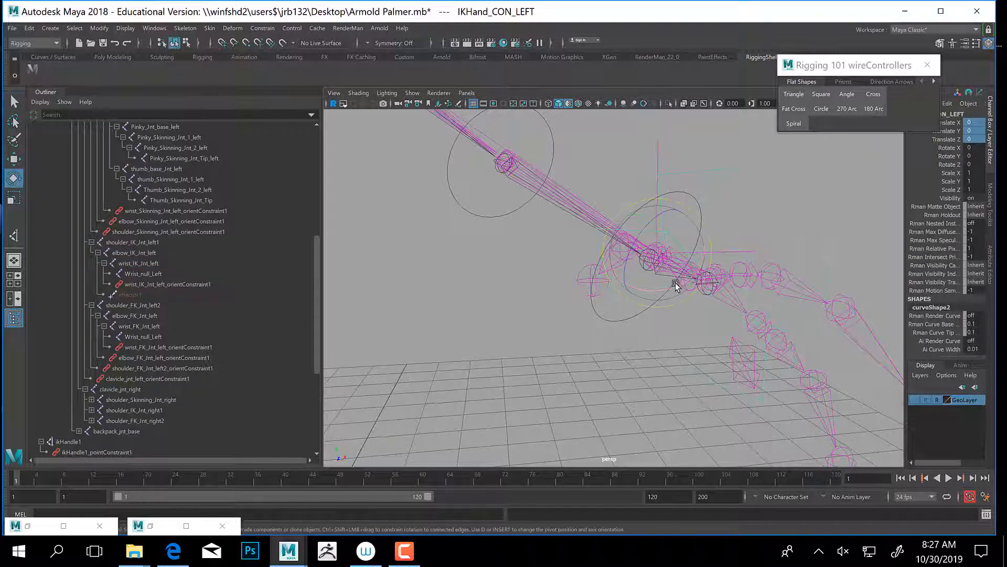
drag(677, 281, 633, 282)
key(ctrl+z)
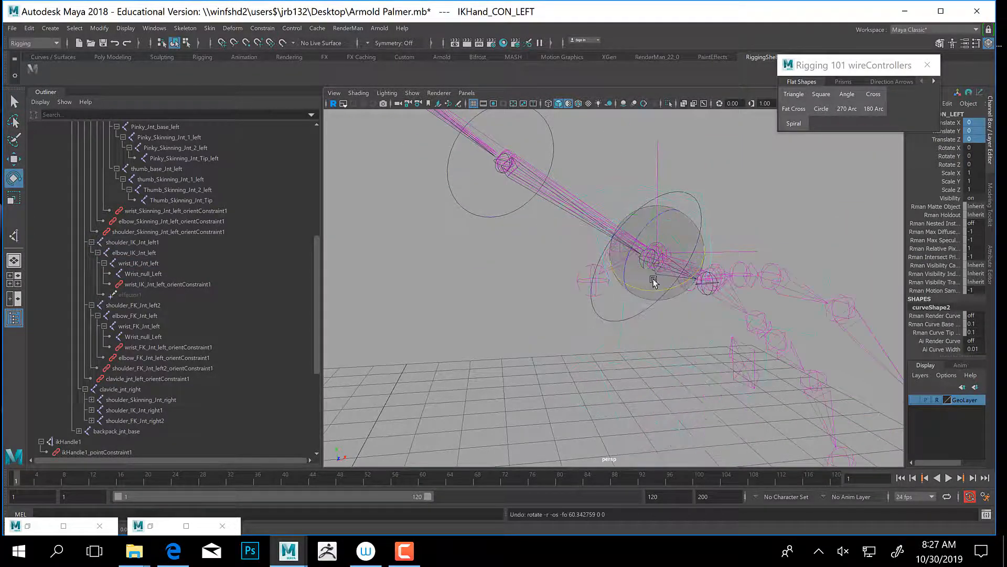
Test the left arm's IK by moving IKHand_CON_LEFT to different positions, and undo the moves.
alt+right_drag(601, 282, 445, 292)
alt+middle_drag(445, 292, 619, 292)
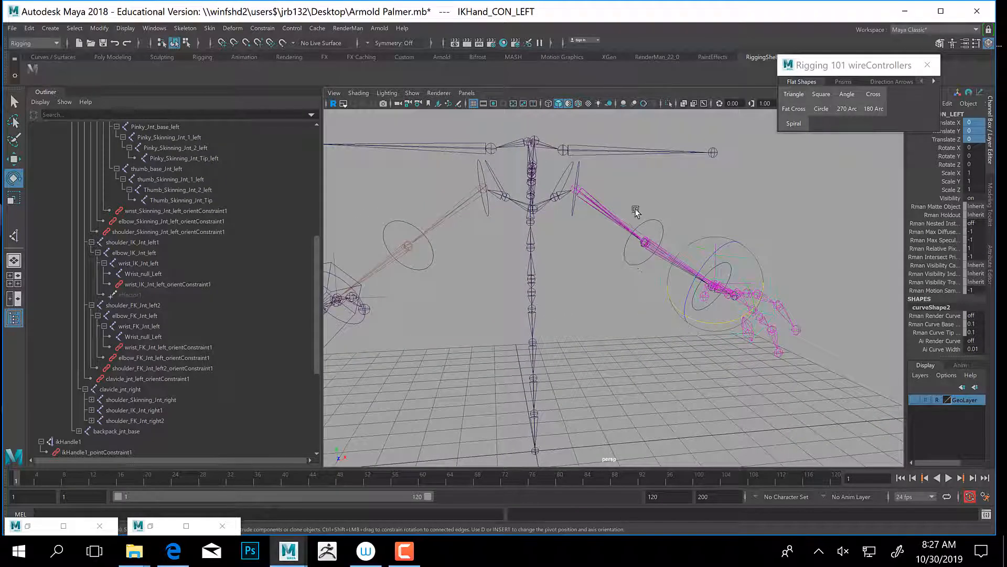
key(w)
drag(717, 284, 701, 198)
alt+drag(701, 198, 601, 252)
alt+right_drag(601, 252, 710, 263)
alt+middle_drag(711, 262, 747, 331)
alt+drag(747, 330, 724, 315)
drag(686, 184, 572, 241)
key(ctrl+z)
key(ctrl+z)
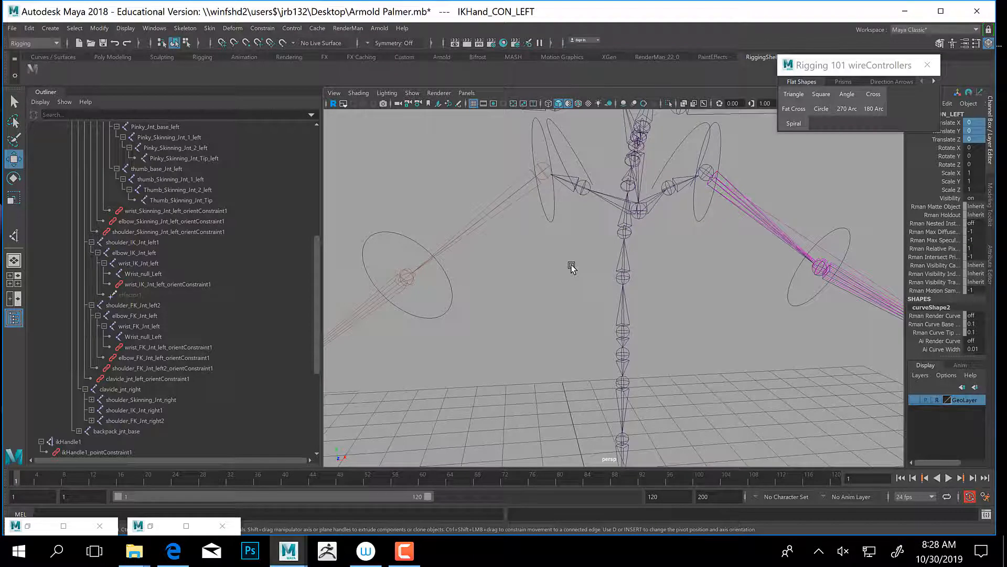
Test the right arm's FK shoulder control by rotating FK_SHoulder_Right_COn, and undo the rotation.
alt+drag(544, 288, 619, 254)
click(661, 225)
key(e)
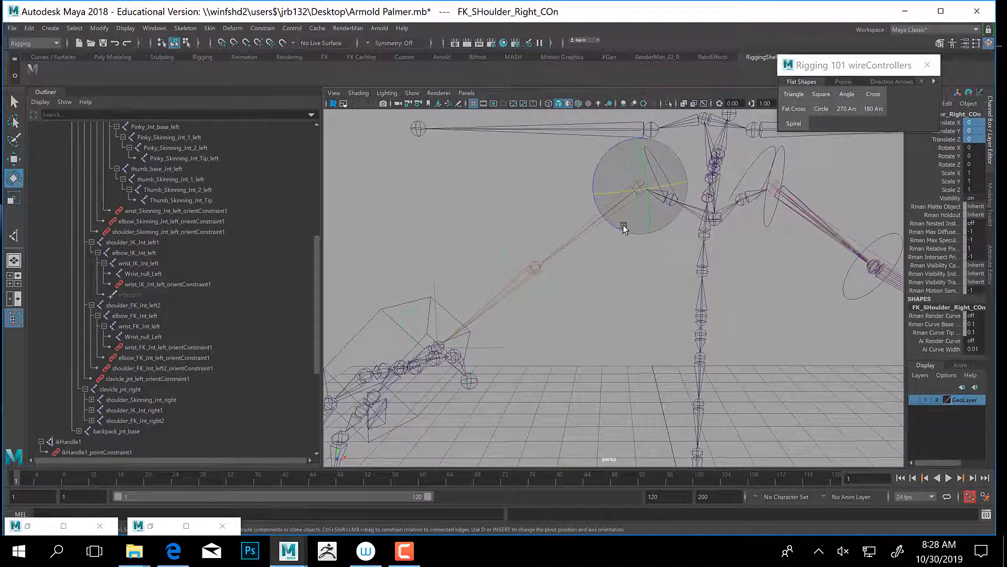
drag(622, 233, 585, 232)
key(ctrl+z)
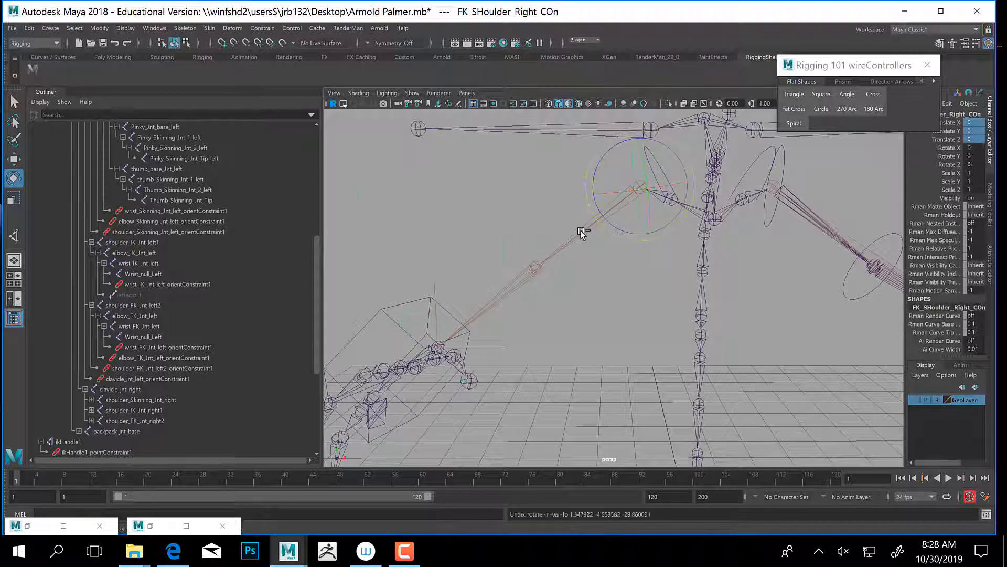
Test the right arm's IK by moving IKHand_CON_Right upward, and undo the move.
click(406, 303)
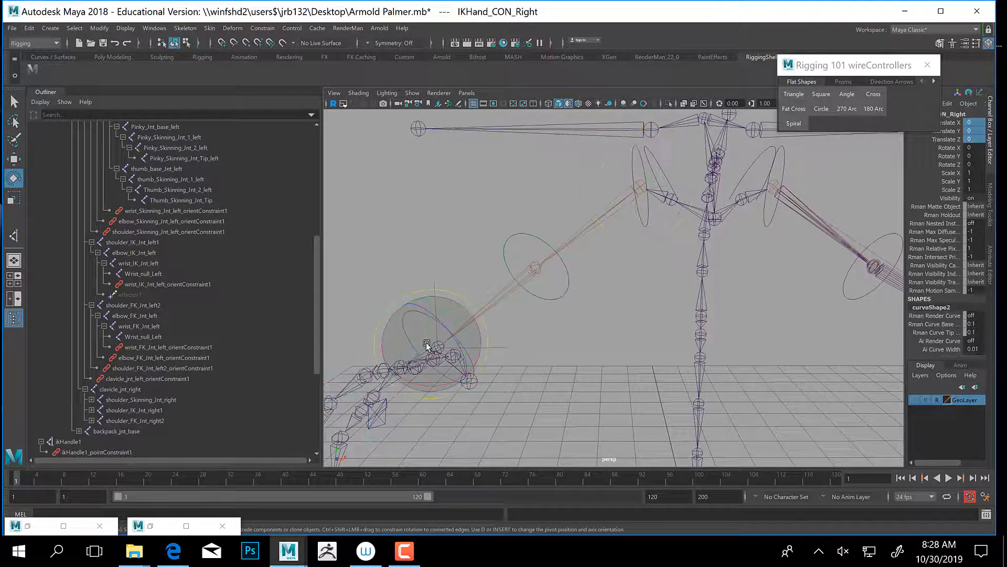
alt+middle_drag(425, 342, 435, 327)
key(w)
drag(449, 332, 435, 268)
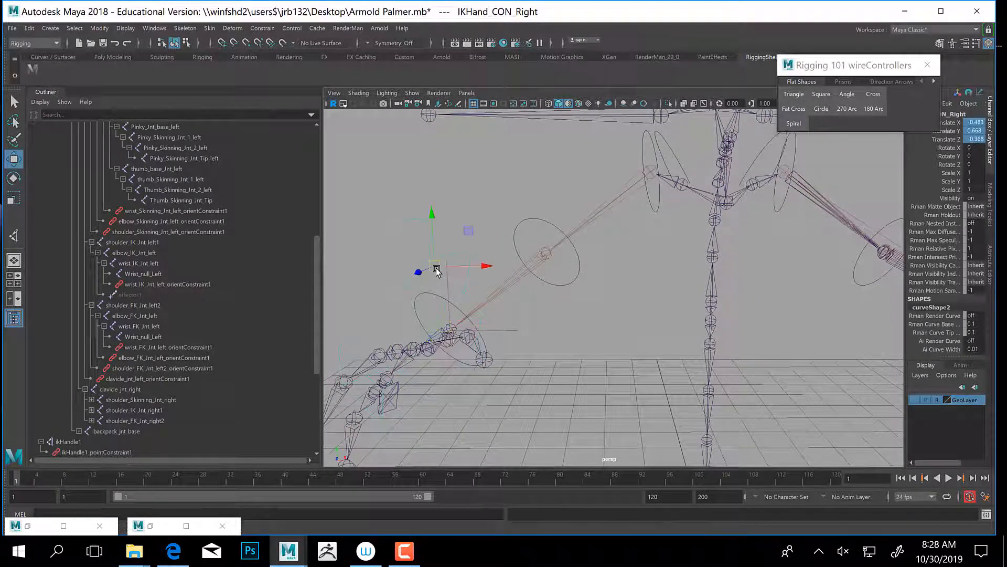
key(ctrl+z)
Select shoulder_Skinning_Jnt_right, widen the Channel Box and expand the joint's full hierarchy in the Outliner.
scroll(619, 334, up, 3)
alt+middle_drag(630, 252, 653, 284)
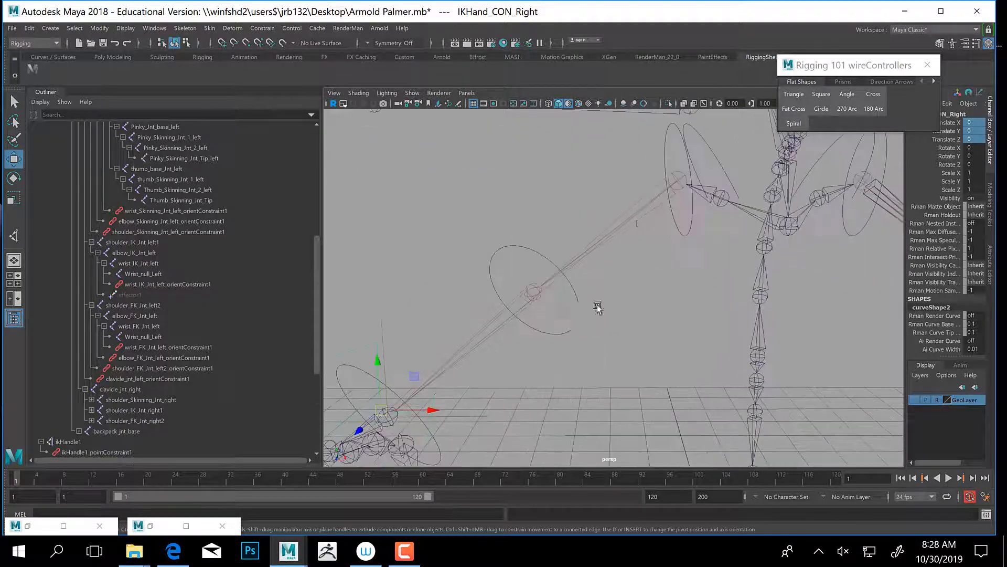
click(649, 192)
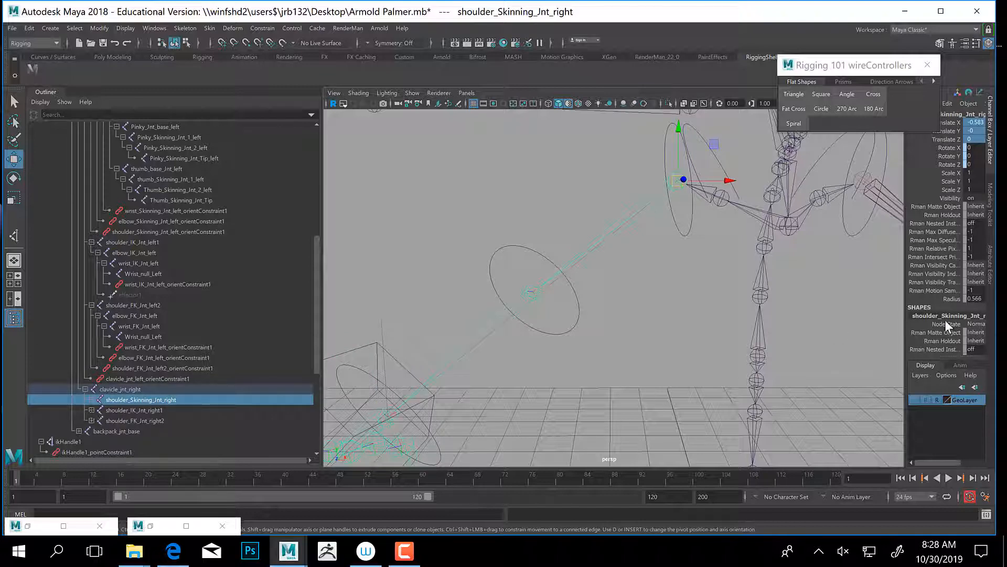
drag(906, 330, 826, 322)
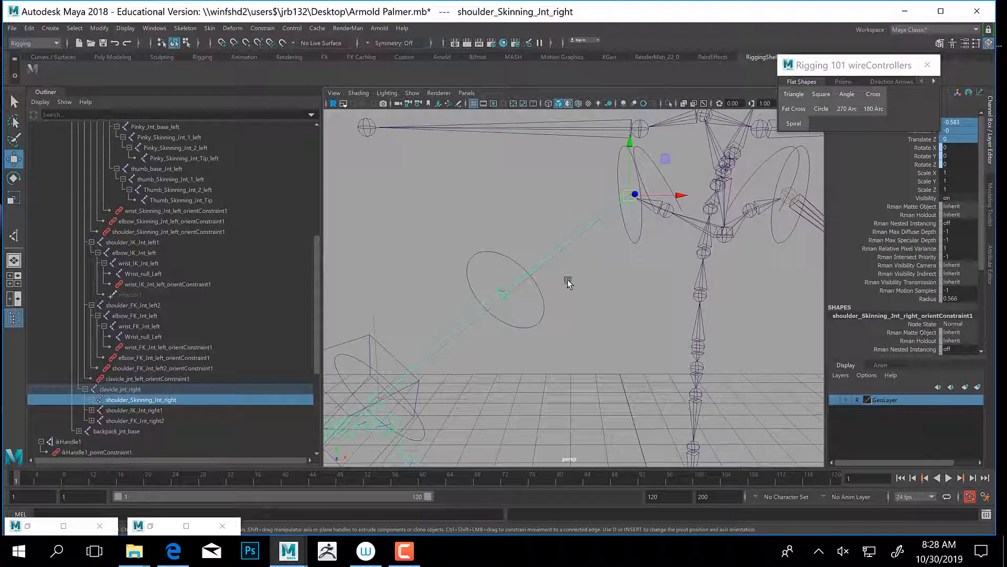
key(e)
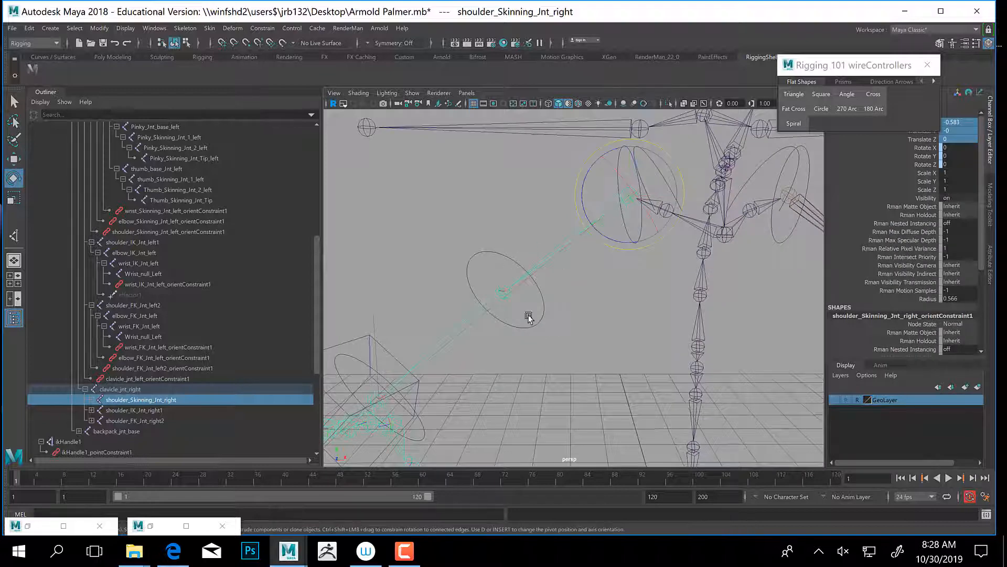
click(92, 400)
scroll(128, 397, down, 5)
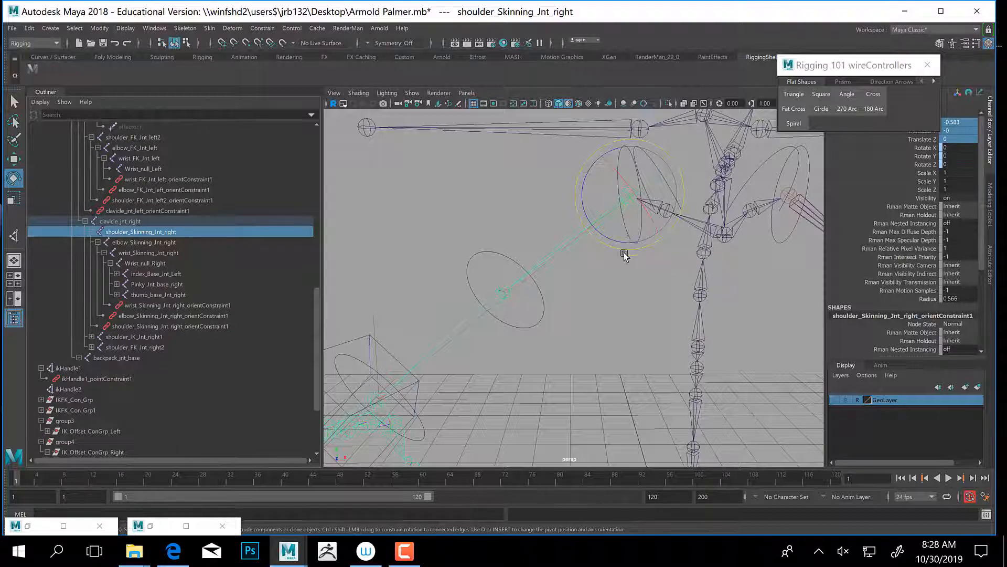
Orient-constrain clavicle_jnt_right to the right clavicle control Clav_Con_Right.
alt+middle_drag(486, 230, 459, 265)
alt+right_drag(480, 244, 580, 265)
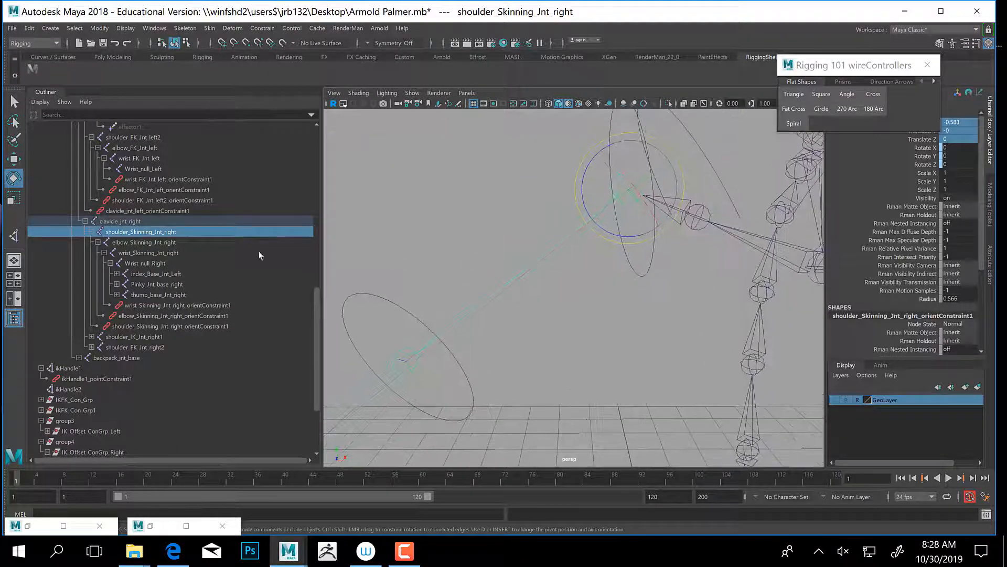
alt+middle_drag(596, 227, 592, 301)
click(524, 187)
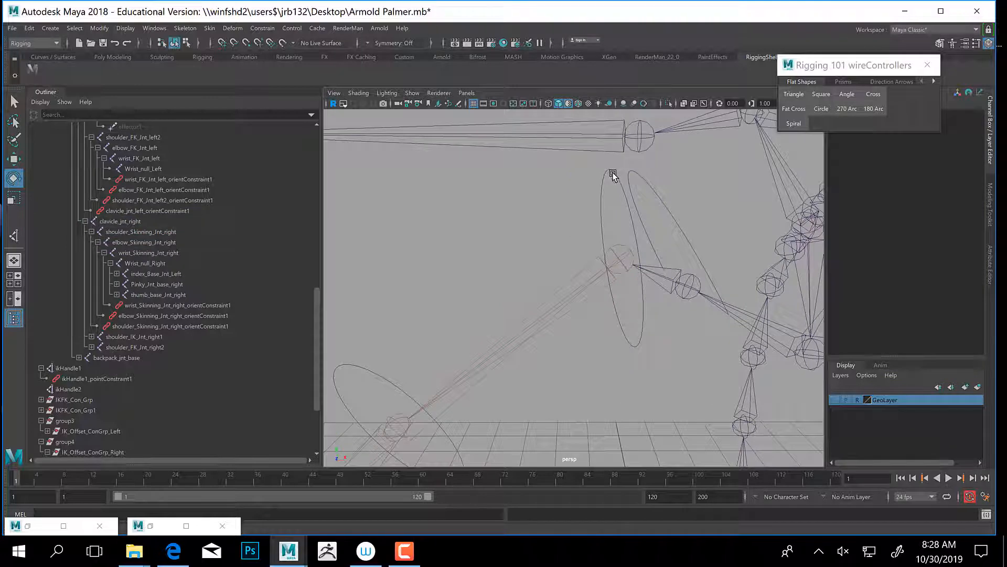
click(607, 198)
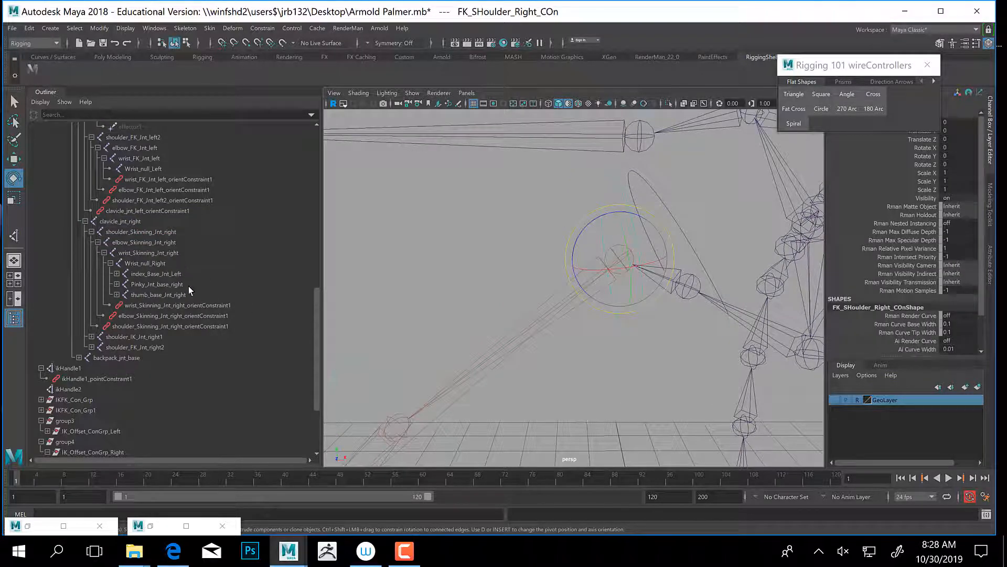
click(670, 199)
alt+middle_drag(674, 293, 571, 285)
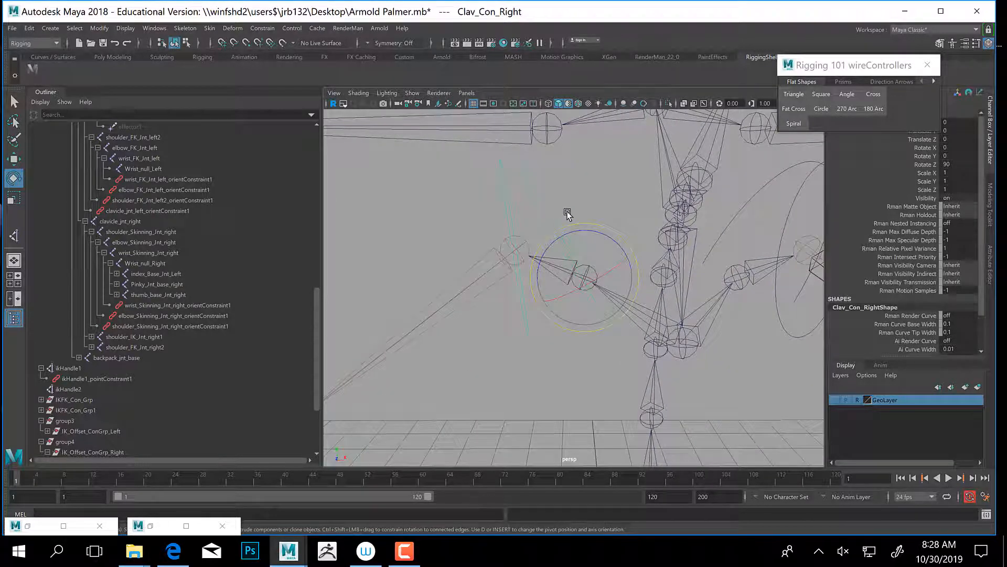
key(q)
click(540, 209)
click(565, 223)
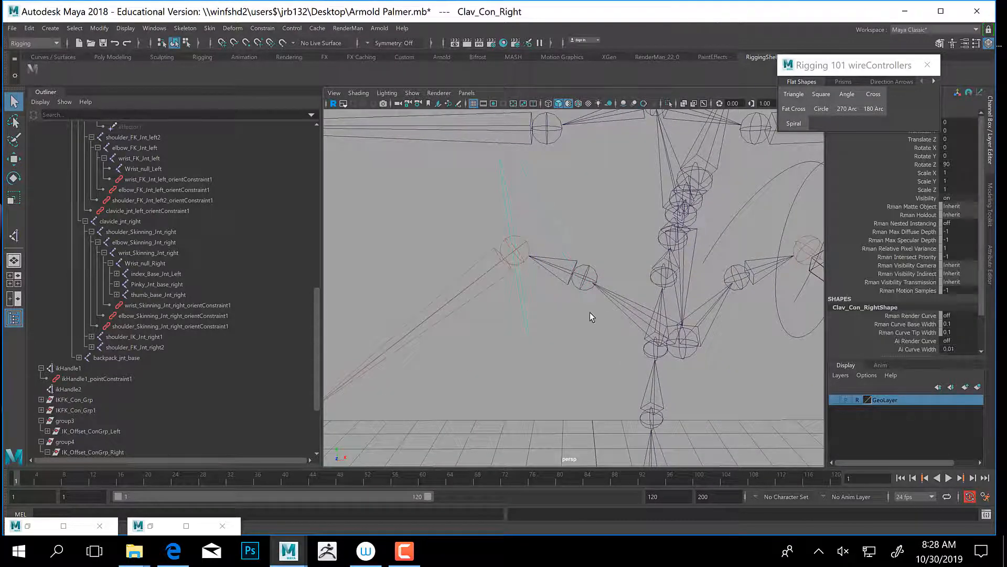
click(590, 270)
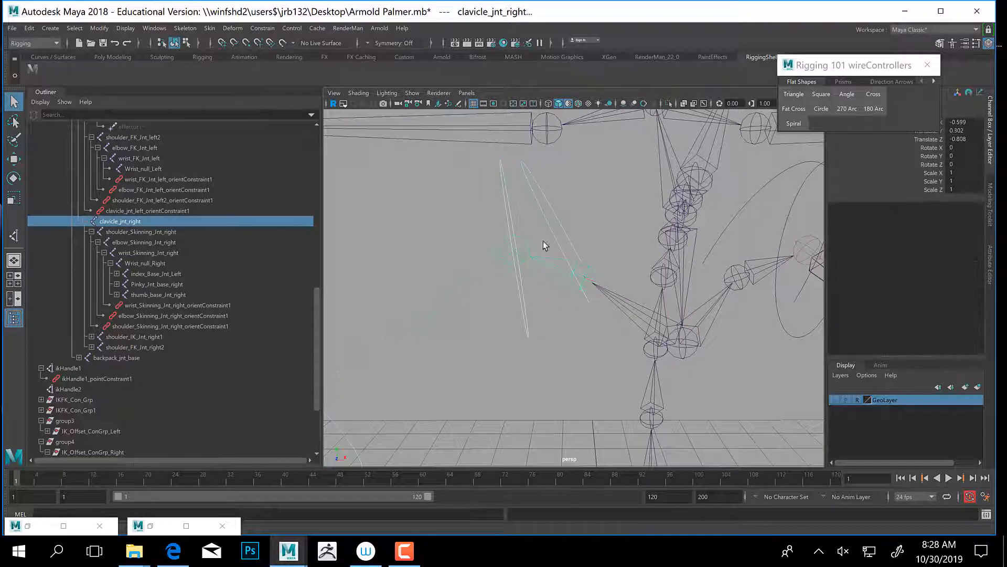
click(262, 28)
click(289, 76)
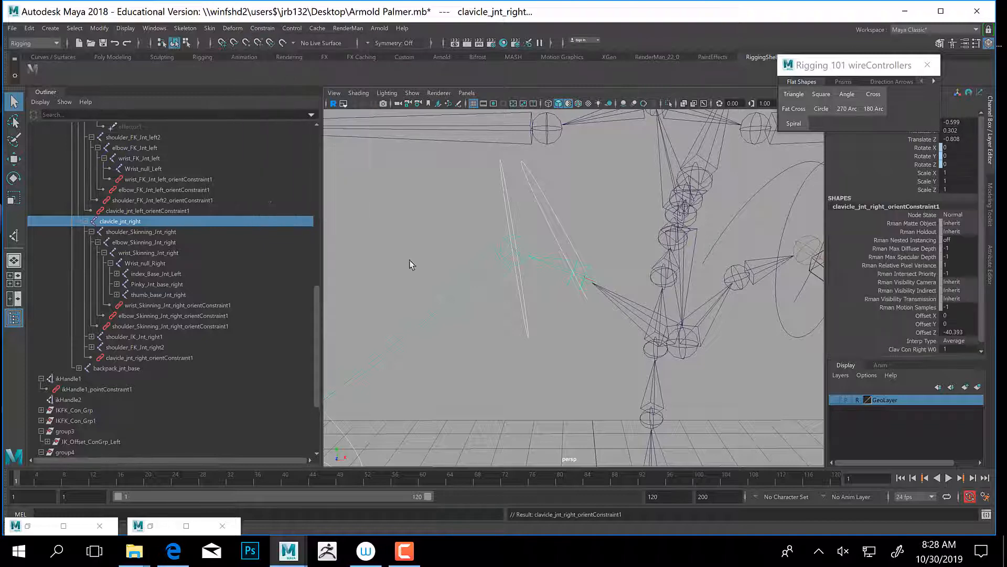
Orient-constrain shoulder_FK_Jnt_right2 to the control FK_SHoulder_Right_COn.
click(515, 213)
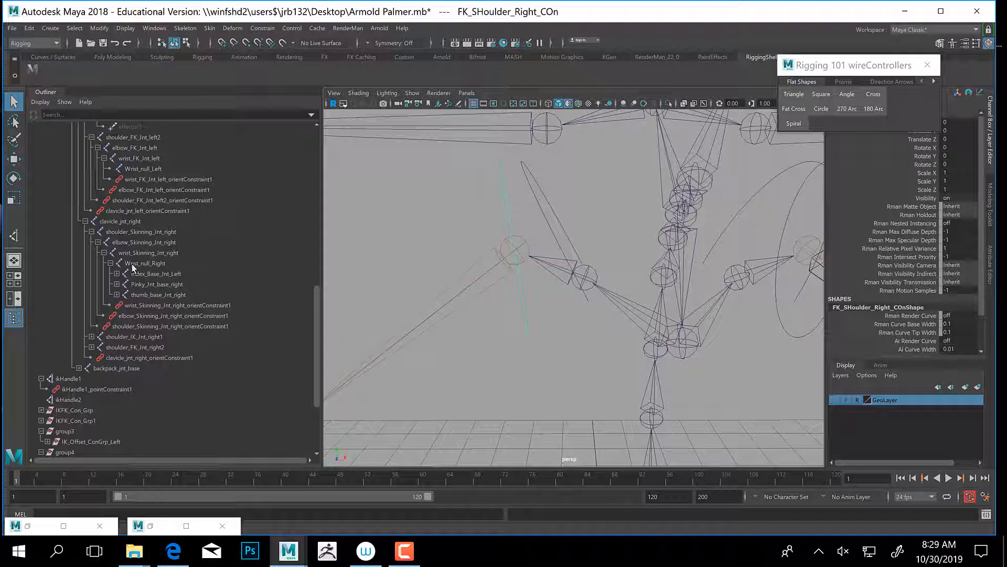
click(91, 347)
click(136, 347)
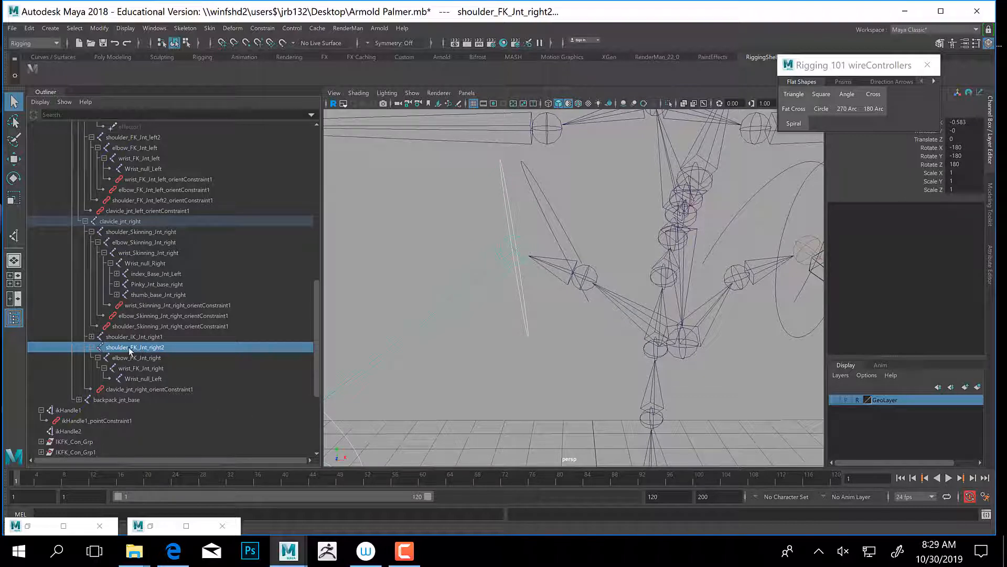
key(g)
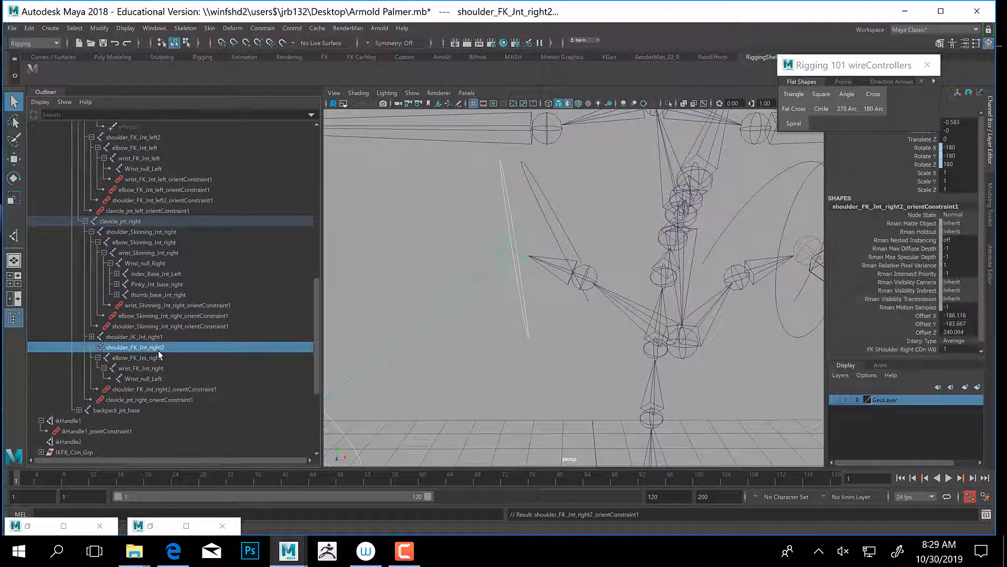
Orient-constrain elbow_FK_Jnt_right to the control FK_Elbow_Right_COn.
click(126, 358)
key(f)
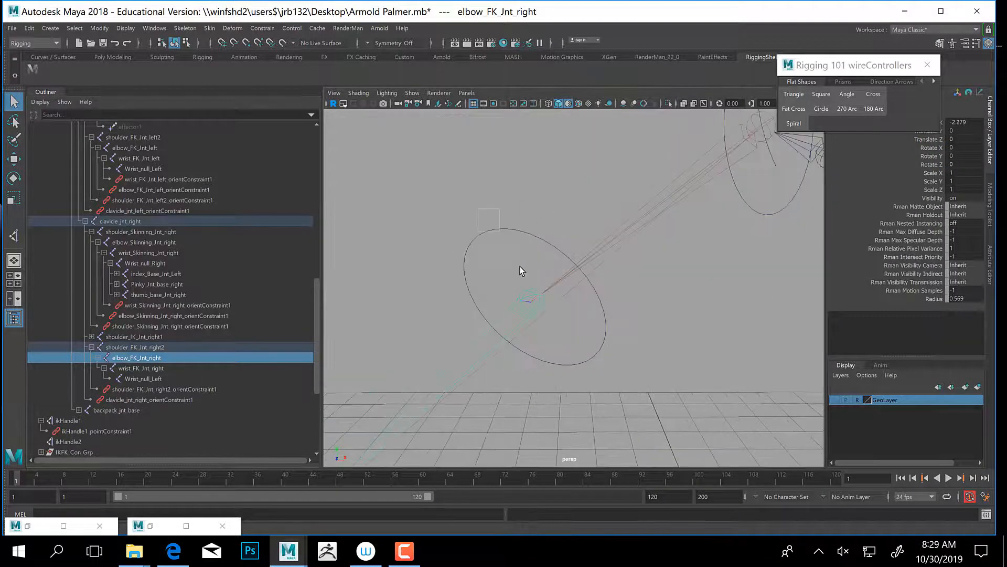
drag(478, 209, 520, 266)
ctrl+click(119, 358)
key(g)
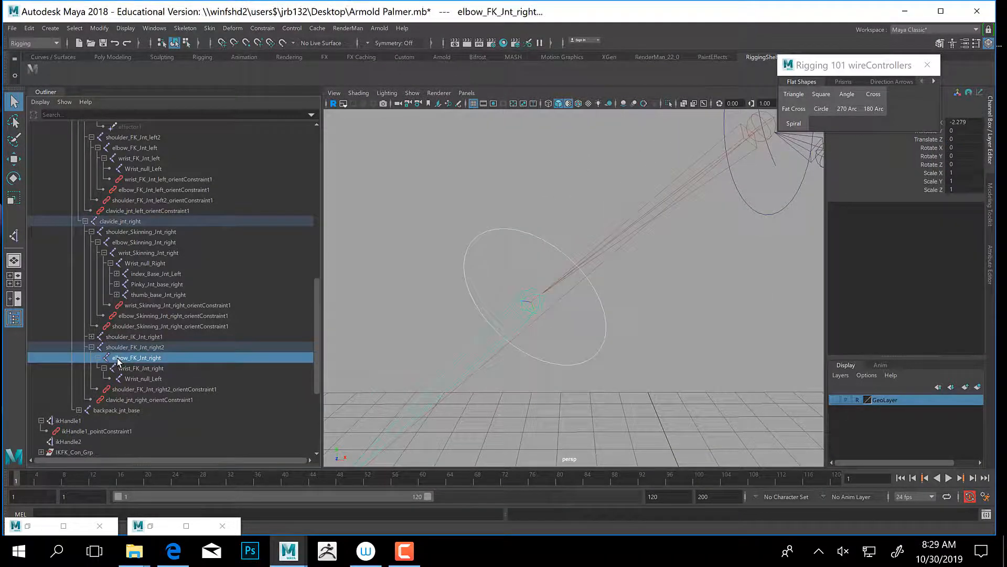
Orient-constrain wrist_FK_Jnt_right to the control FK_Wrist_Right_COn.
alt+middle_drag(453, 373, 551, 292)
alt+right_drag(551, 292, 491, 323)
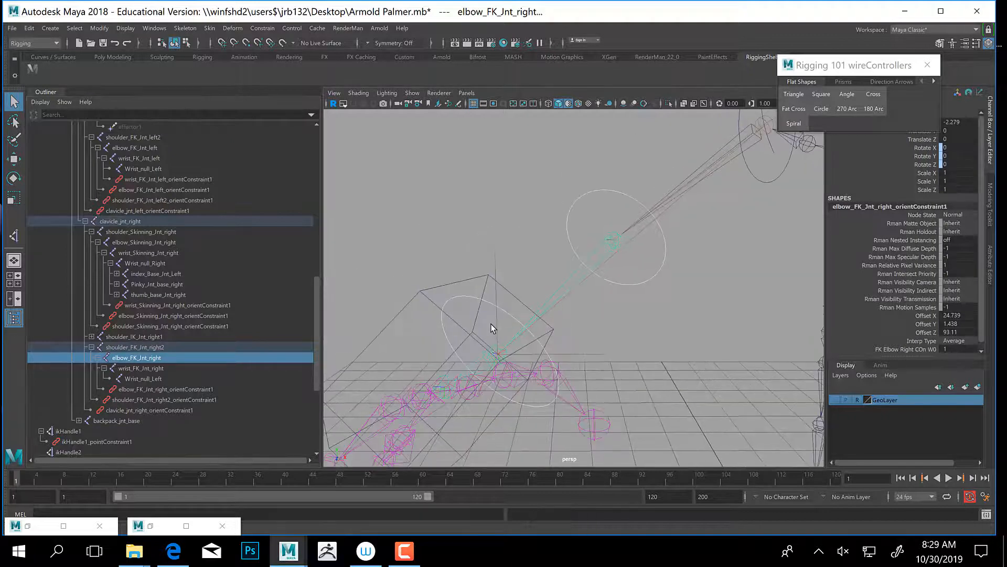
click(506, 313)
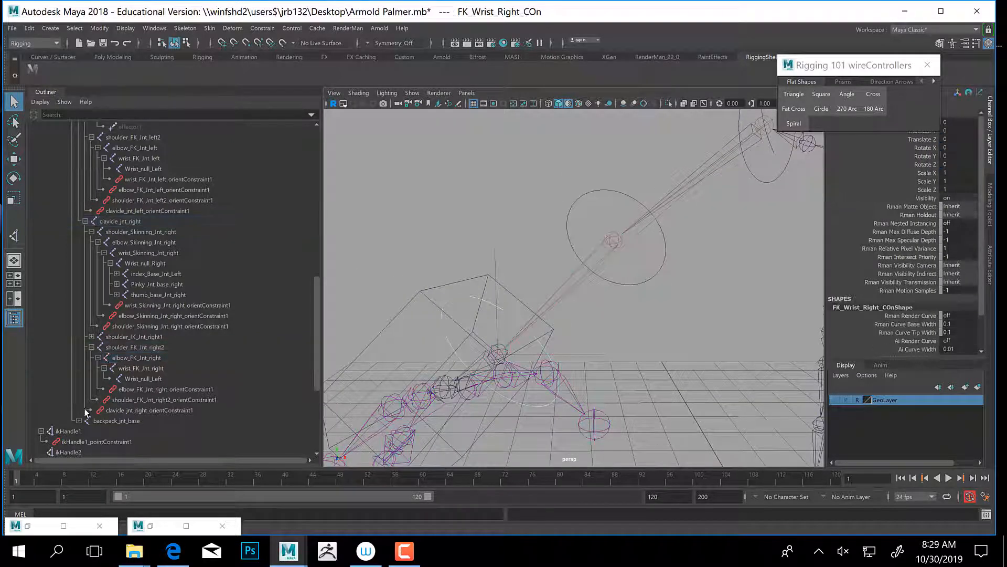
ctrl+click(130, 369)
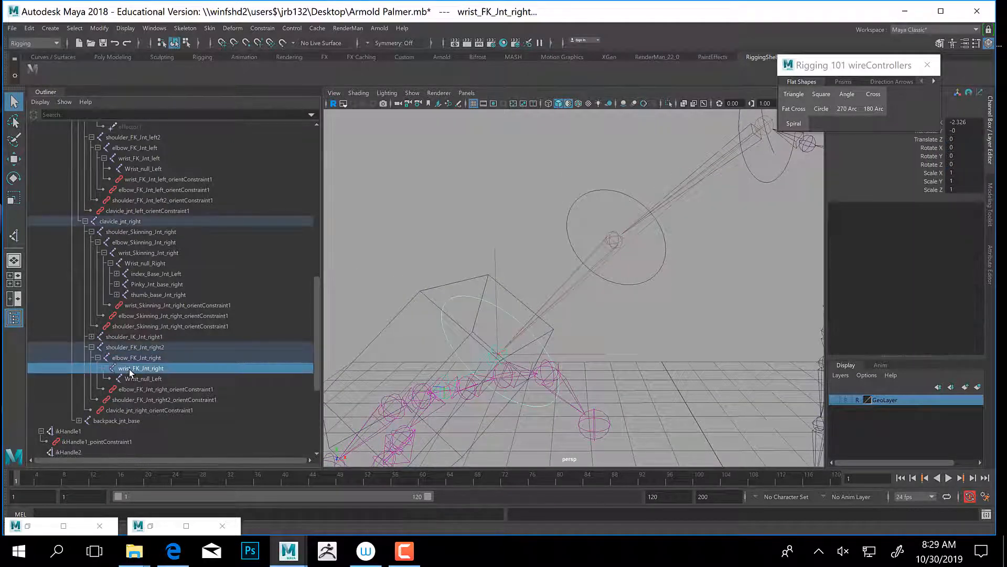
key(g)
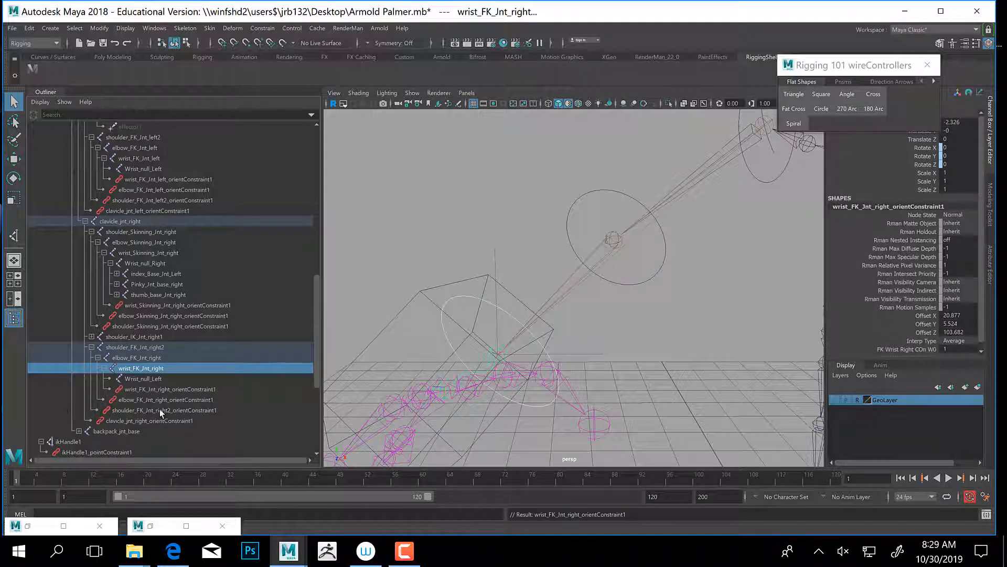
Test the right wrist's FK constraint by rotating the selected wrist control and joint, and undo the rotation.
alt+middle_drag(411, 360, 370, 381)
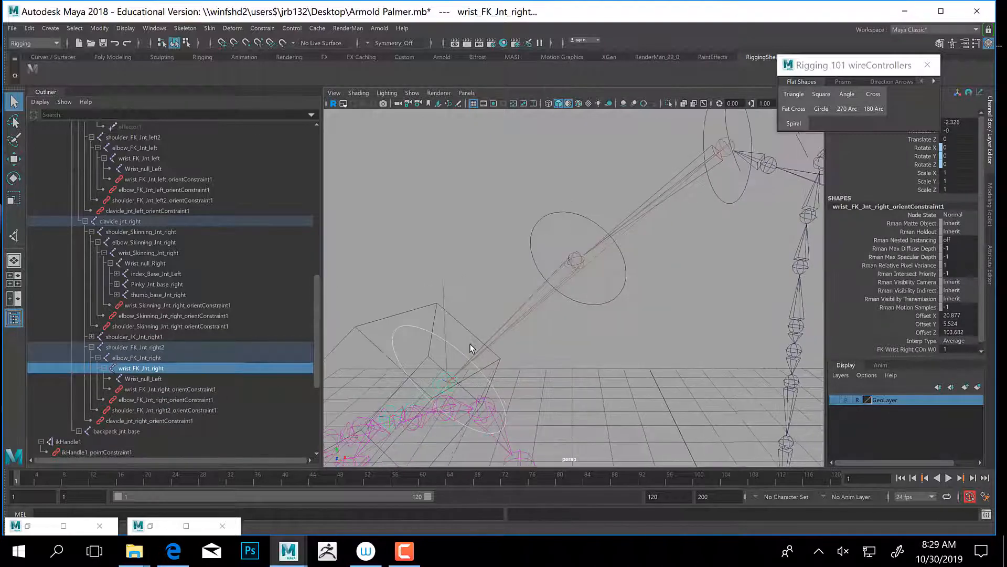
key(e)
drag(400, 372, 411, 344)
key(ctrl+z)
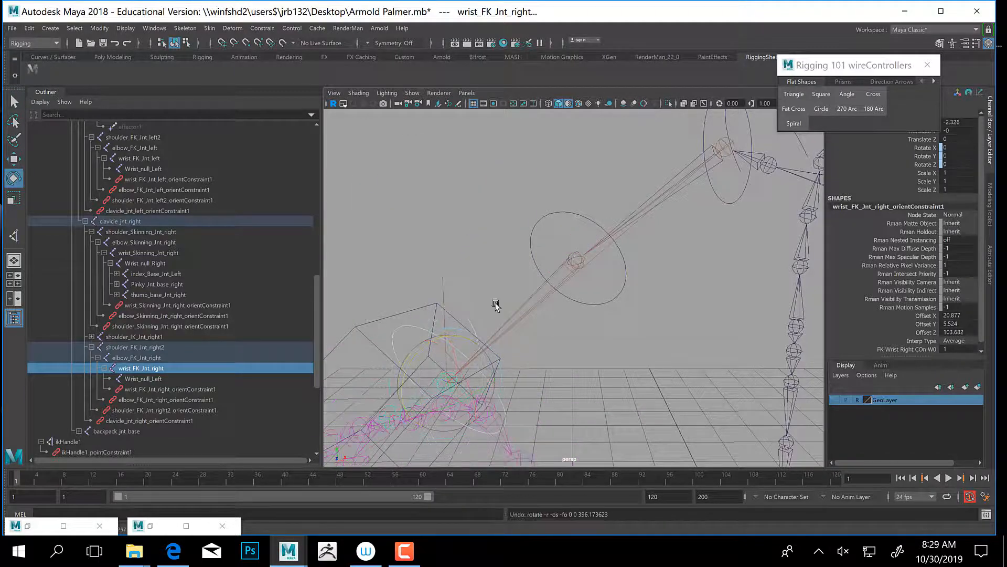
Test-rotate FK_Elbow_Right_COn and FK_SHoulder_Right_COn one after the other, undoing each rotation.
click(556, 247)
drag(559, 267, 577, 250)
key(ctrl+z)
alt+middle_drag(658, 247, 556, 357)
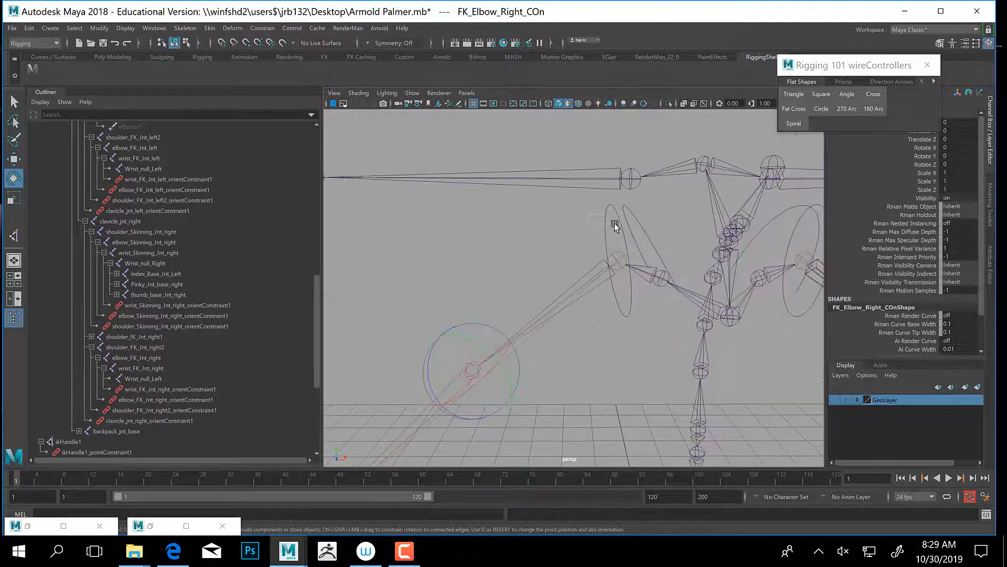
click(612, 224)
mouse_move(601, 260)
mouse_down()
mouse_move(613, 255)
mouse_move(601, 271)
mouse_up()
key(ctrl+z)
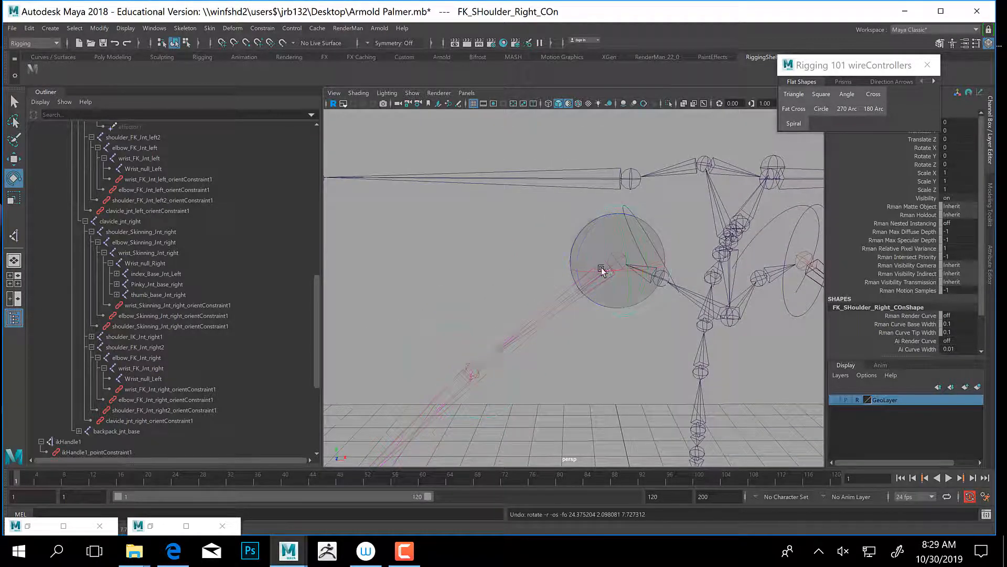
Point-constrain ikHandle2 to the right hand's IK control IKHand_CON_Right.
alt+middle_drag(509, 340, 553, 283)
scroll(546, 291, down, 3)
scroll(551, 320, up, 3)
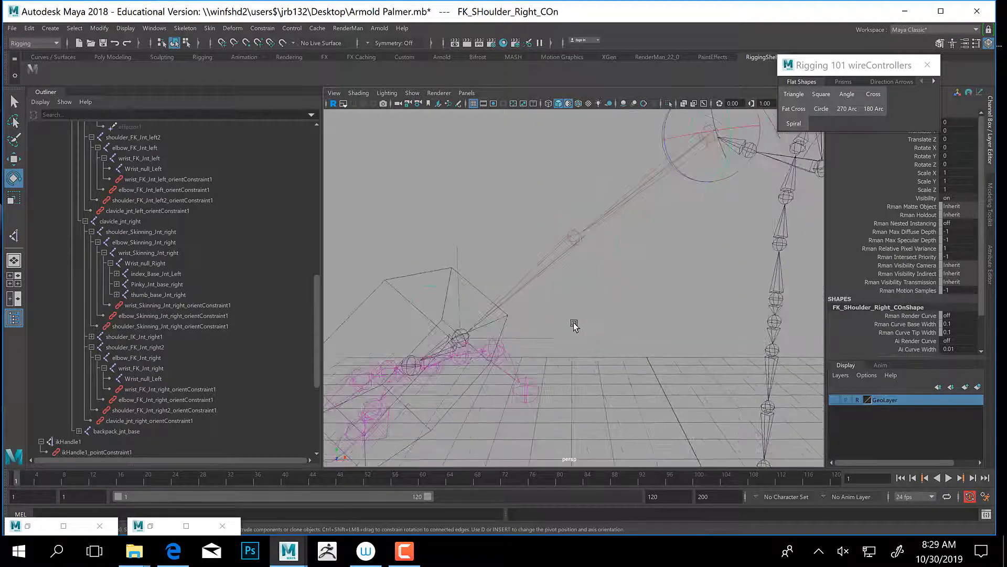
alt+middle_drag(575, 326, 603, 299)
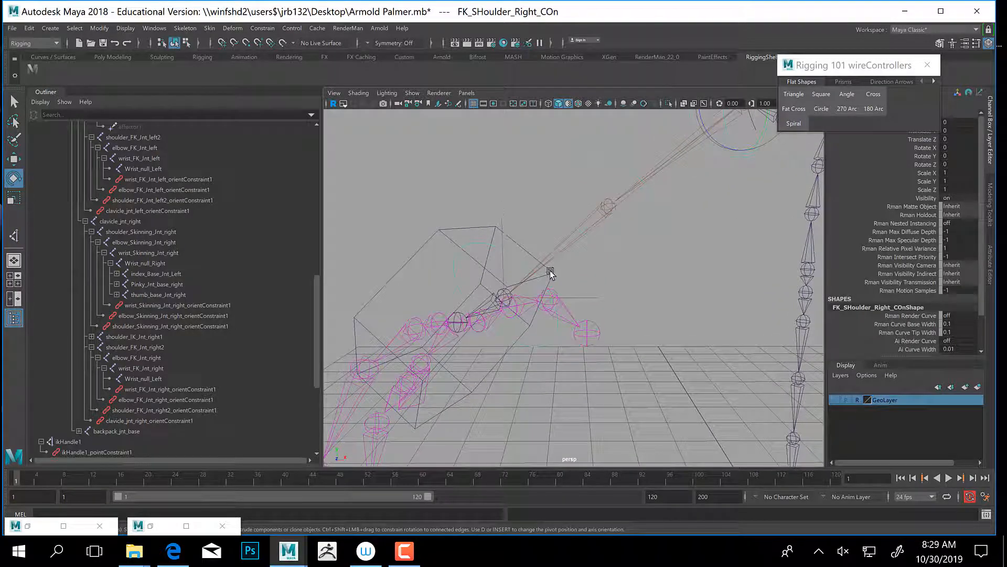
drag(397, 260, 409, 287)
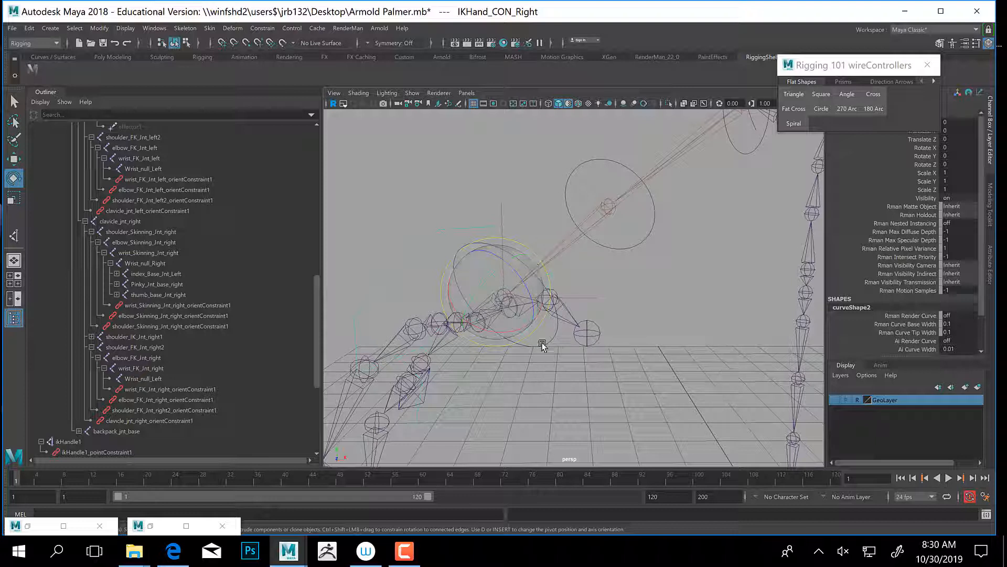
alt+middle_drag(497, 324, 517, 333)
drag(507, 200, 528, 217)
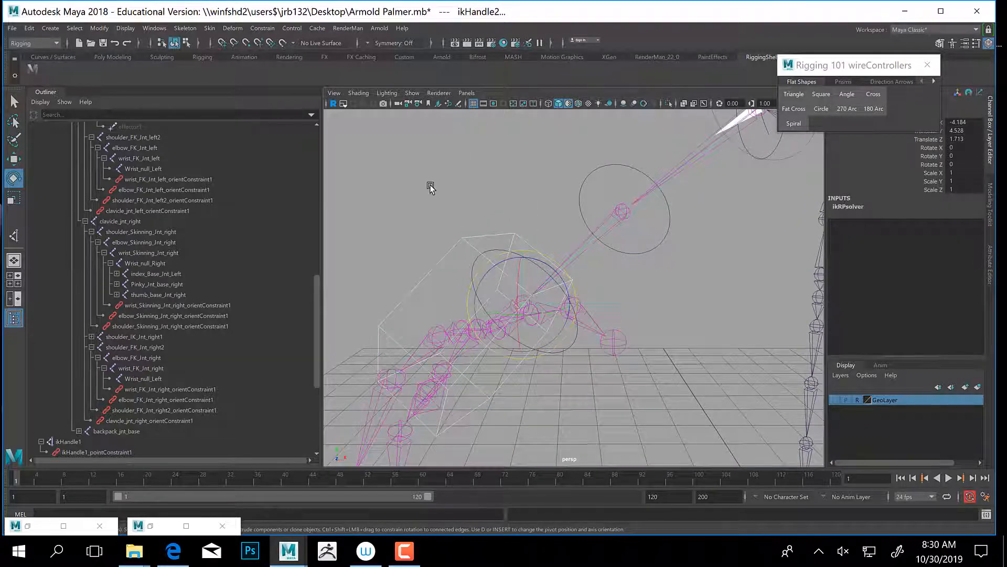
click(209, 29)
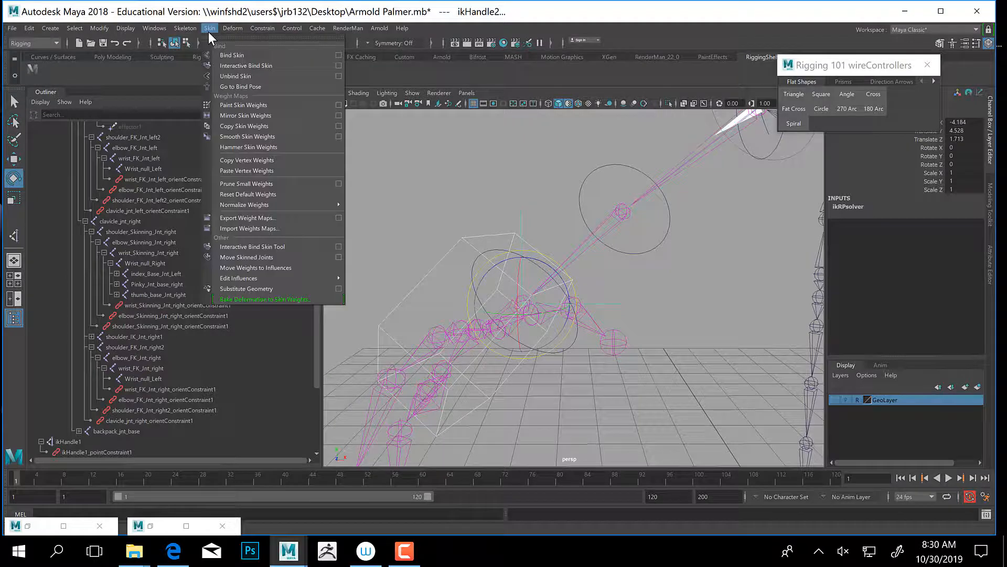
mouse_move(263, 29)
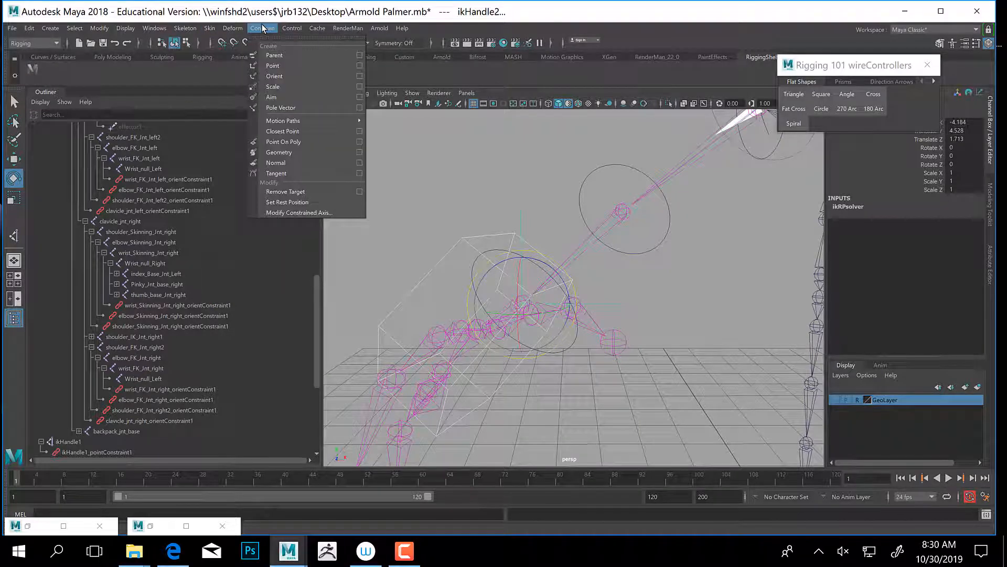
click(279, 65)
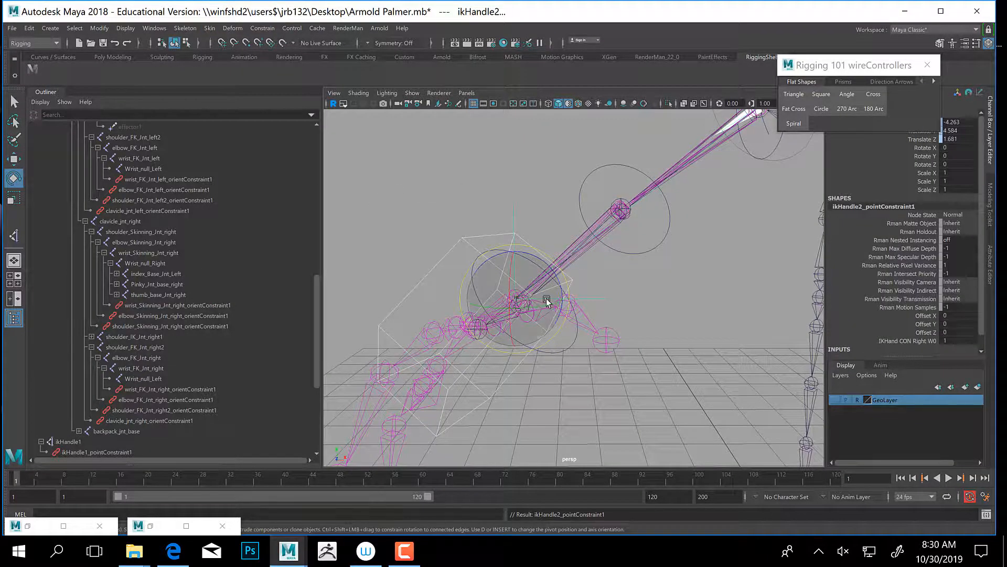
Orient-constrain wrist_IK_Jnt_right to the control IKHand_CON_Right.
alt+middle_drag(547, 299, 522, 283)
alt+right_drag(523, 285, 559, 313)
alt+middle_drag(560, 313, 662, 342)
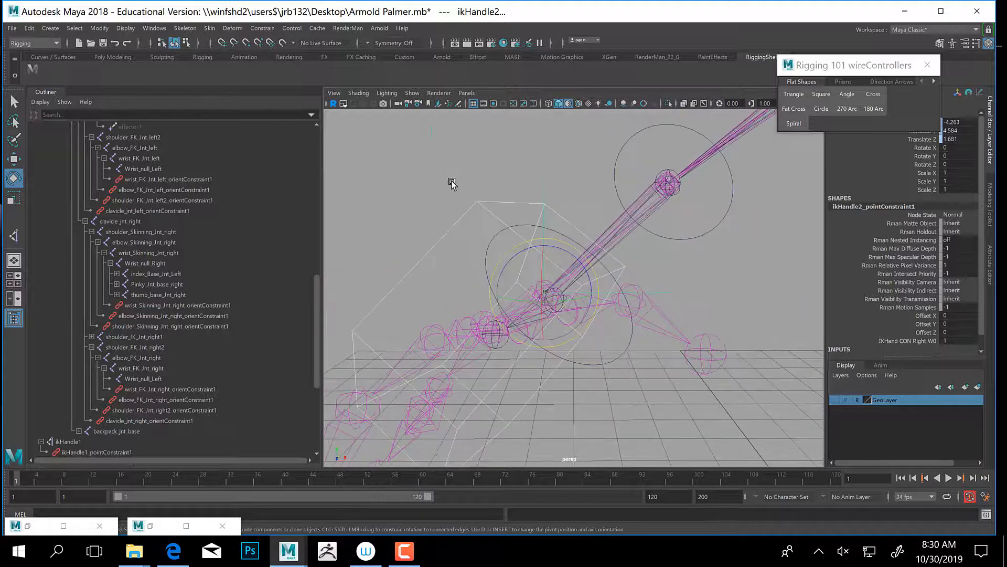
click(494, 229)
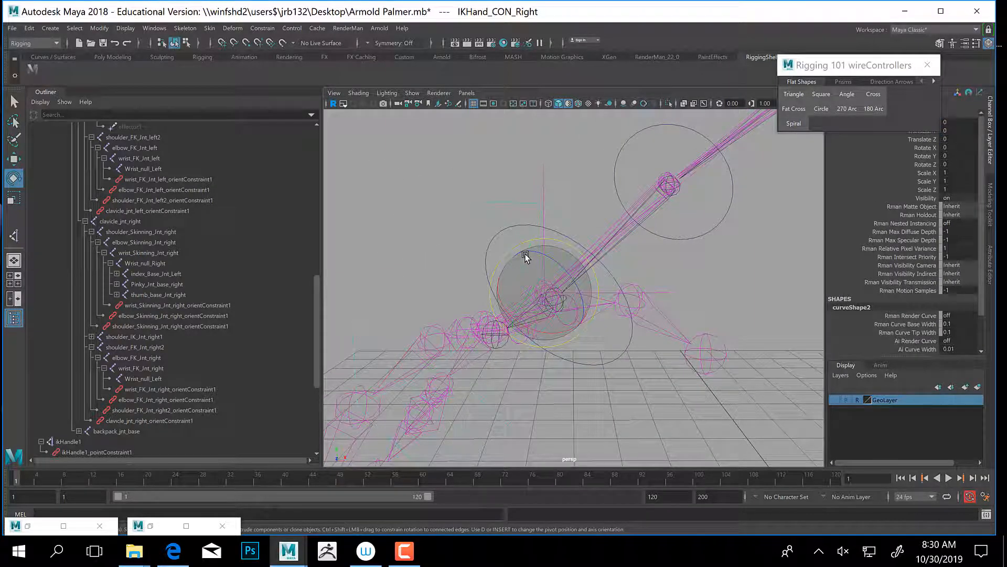
key(q)
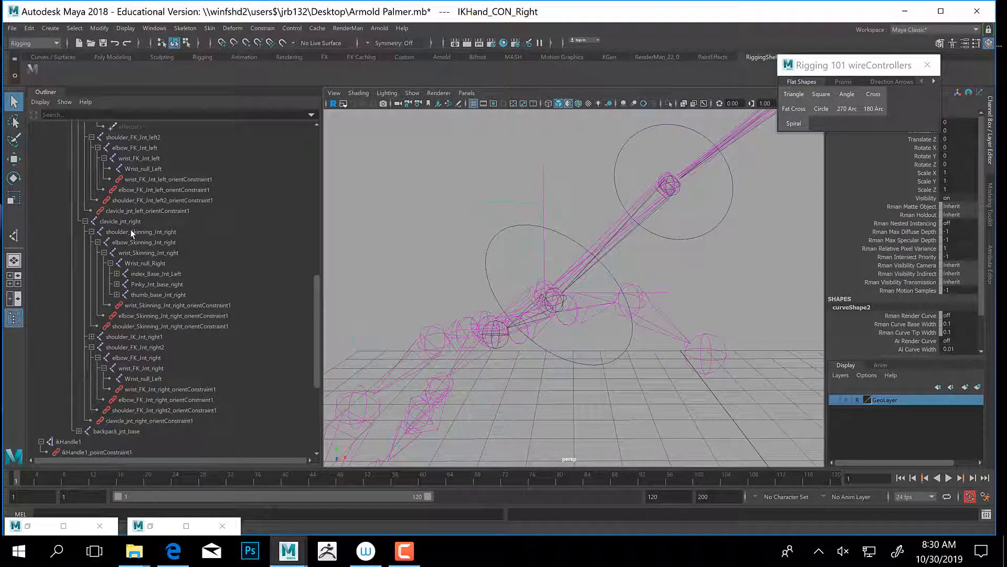
click(92, 336)
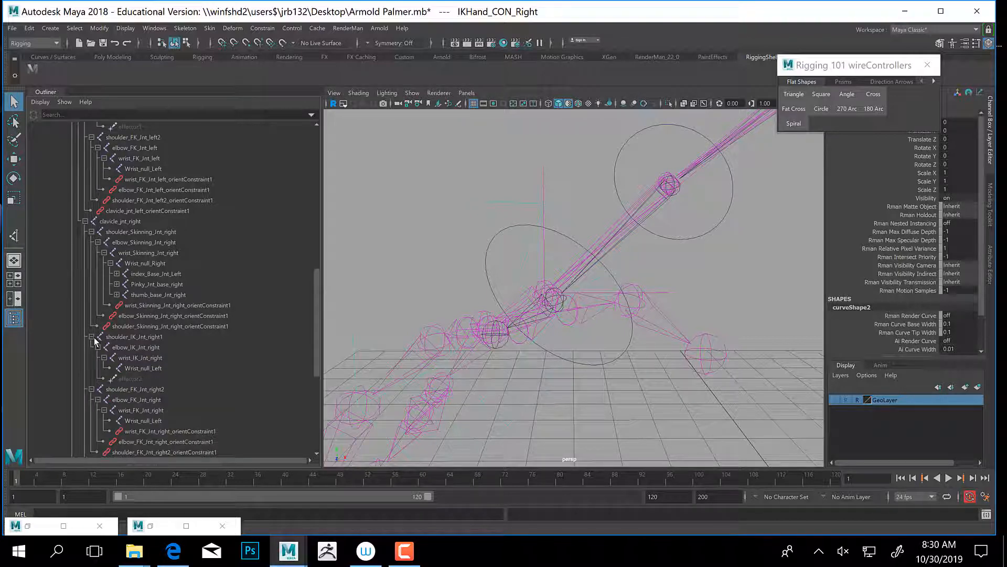
click(146, 359)
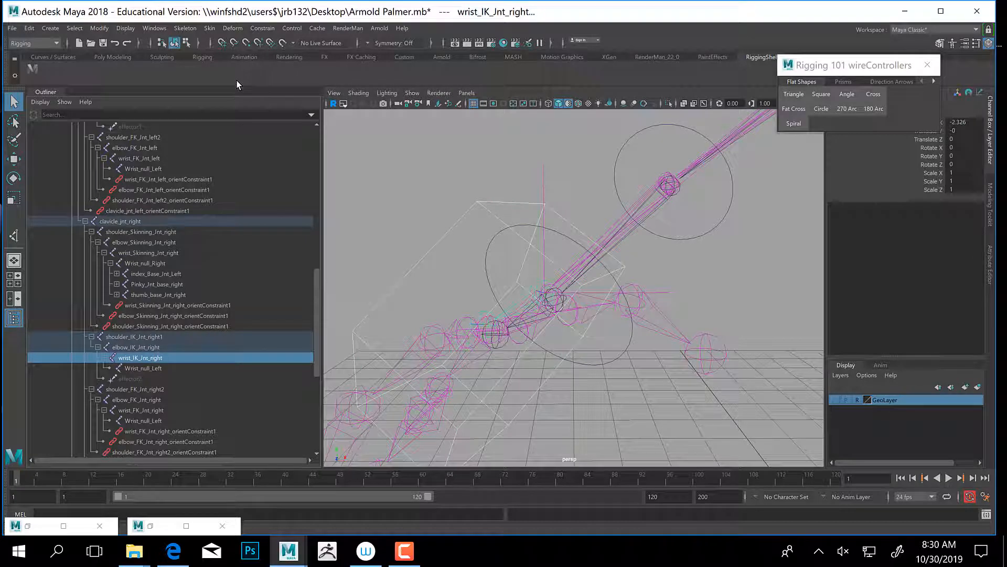
click(262, 28)
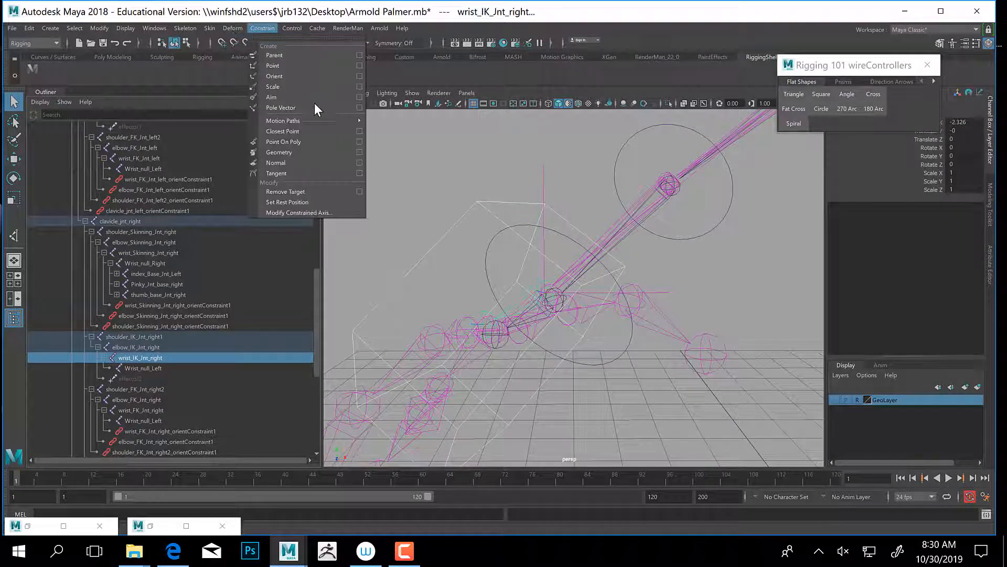
click(284, 77)
Test-move the selected right IK hand control and wrist joint, undo it, and move them again to bend the IK arm.
alt+drag(537, 324, 617, 328)
alt+middle_drag(617, 328, 608, 331)
key(w)
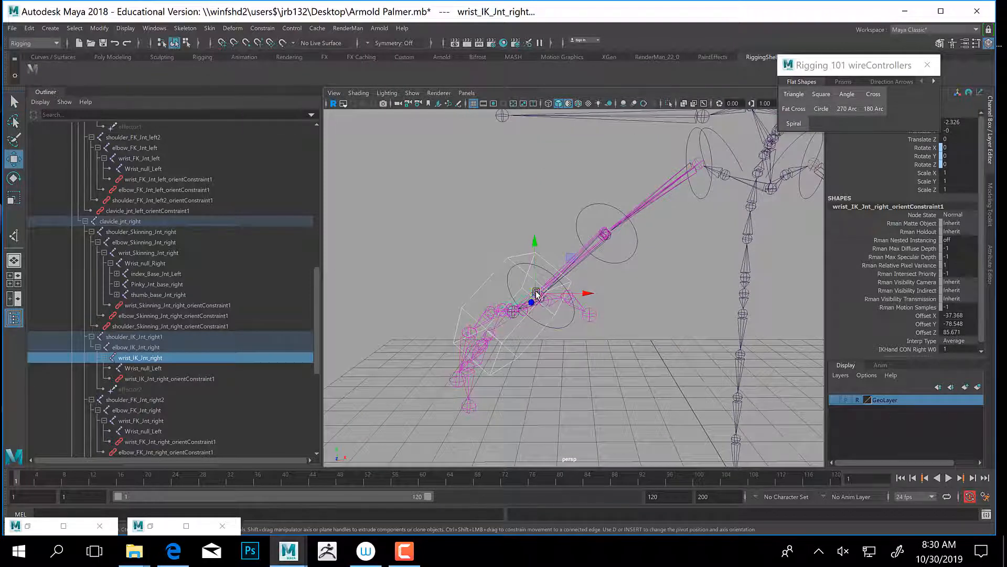
drag(537, 295, 508, 239)
key(ctrl+z)
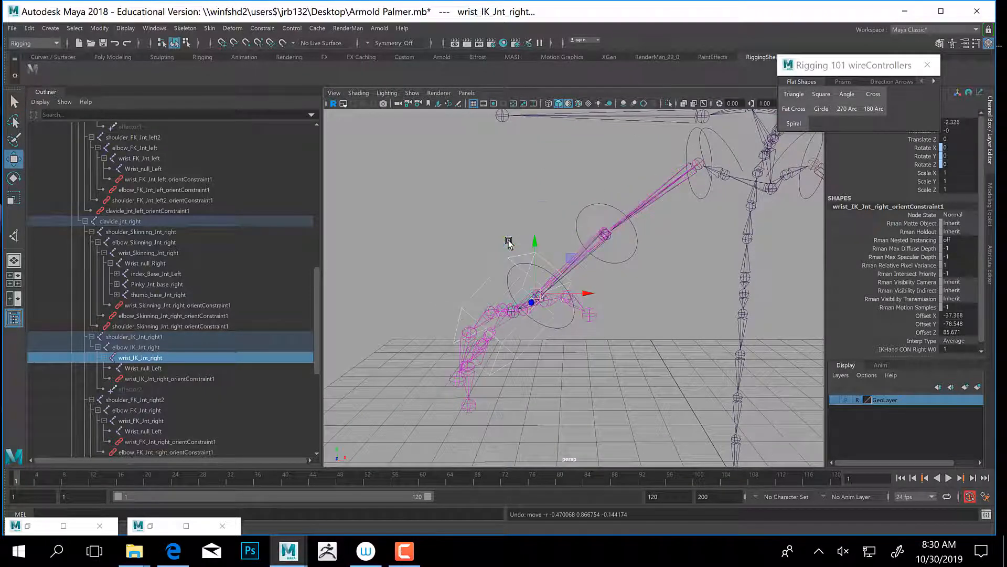
alt+middle_drag(537, 334, 556, 358)
drag(558, 317, 516, 281)
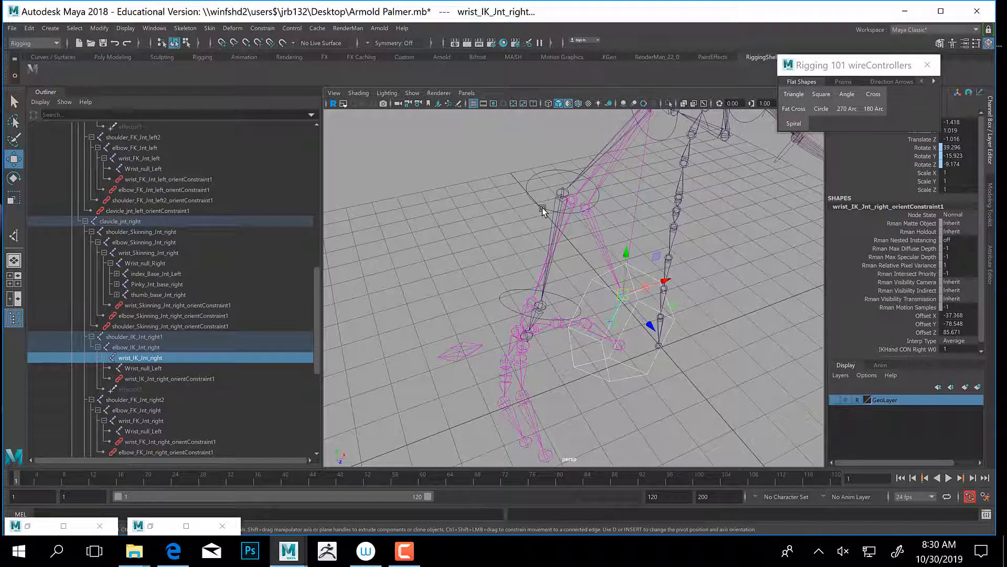
Test-rotate FK_Elbow_Right_COn and undo the rotation.
click(562, 209)
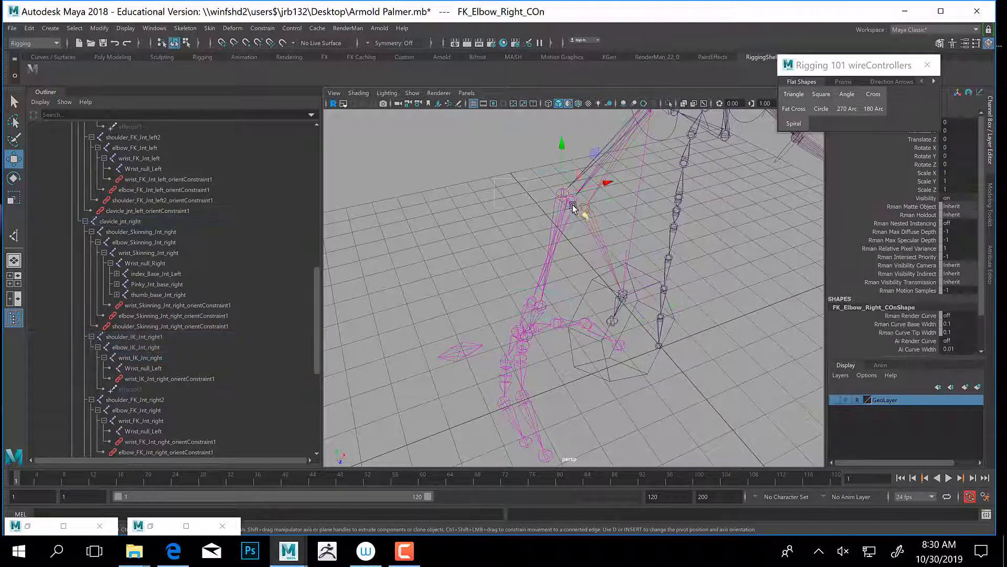
key(e)
mouse_move(578, 216)
mouse_down()
mouse_move(567, 226)
mouse_move(598, 219)
mouse_move(571, 220)
mouse_move(587, 220)
mouse_move(575, 231)
mouse_move(587, 226)
mouse_up()
key(ctrl+z)
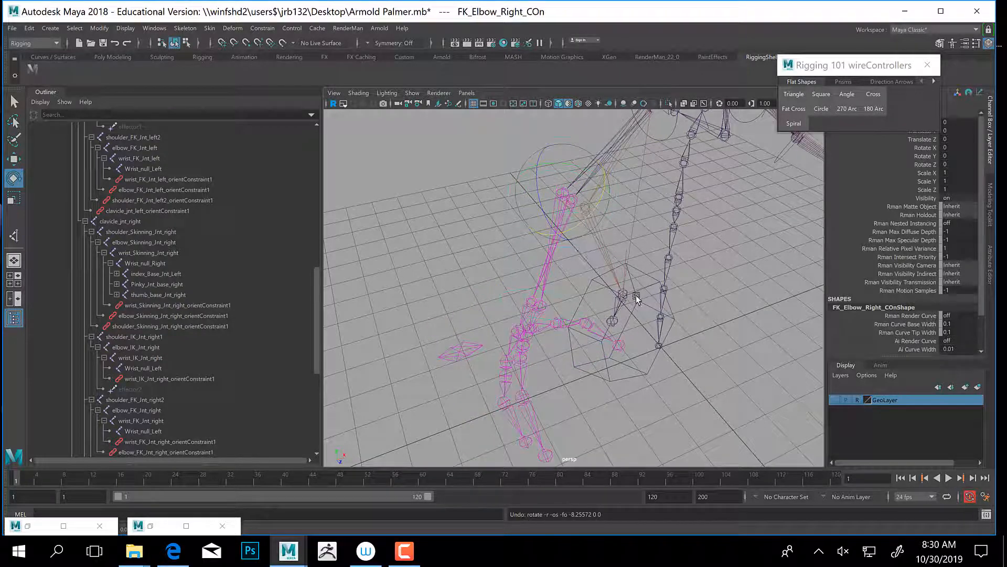
Move IKHand_CON_Right to about -0.66, -1.93, -1.02 and rotate it to about 53, -22, -39 degrees.
click(636, 295)
key(w)
drag(624, 294, 654, 285)
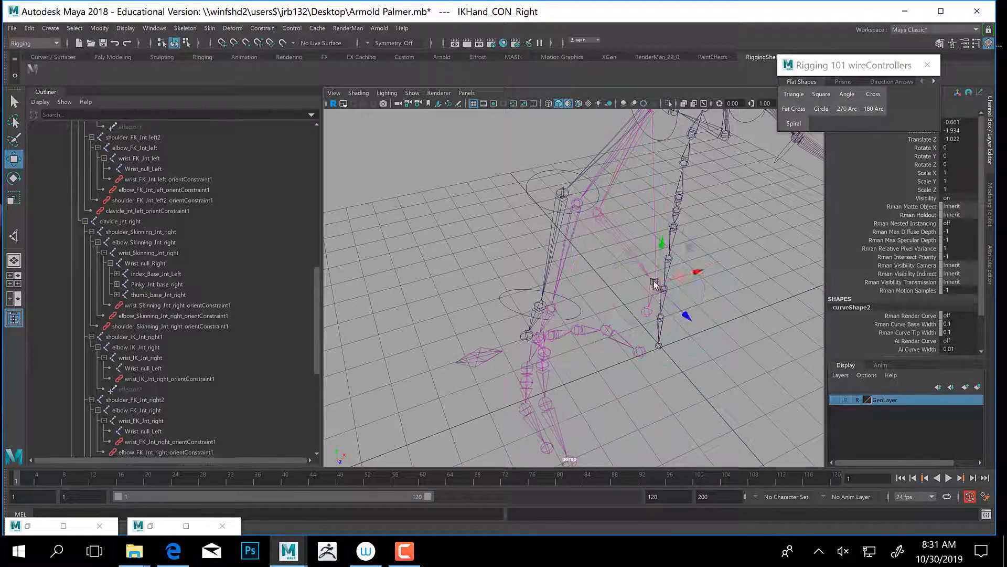
key(e)
alt+drag(565, 323, 596, 248)
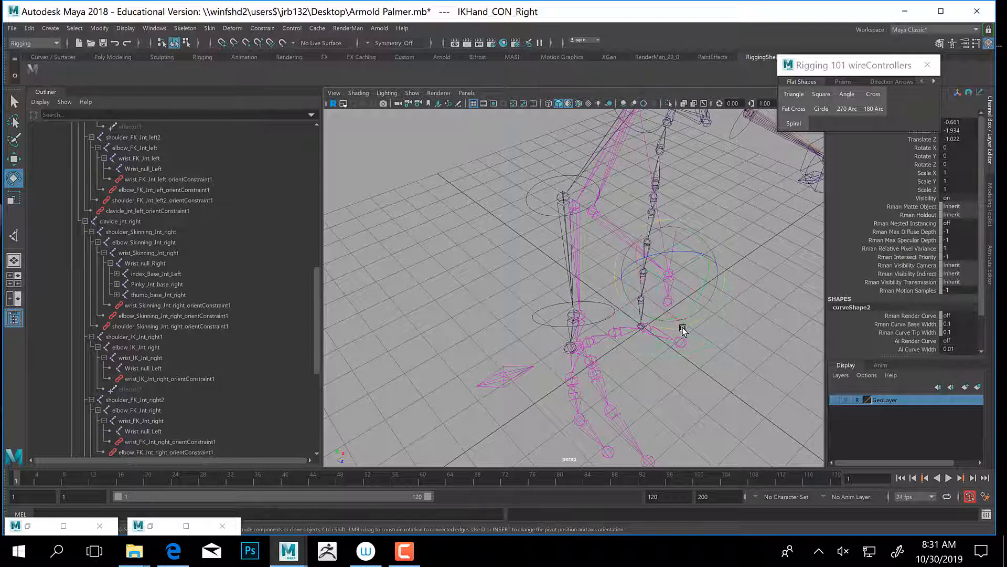
drag(681, 327, 713, 283)
Rotate FK_Elbow_Right_COn about -34 degrees in X to bend the FK forearm away from the IK forearm.
alt+middle_drag(608, 266, 535, 367)
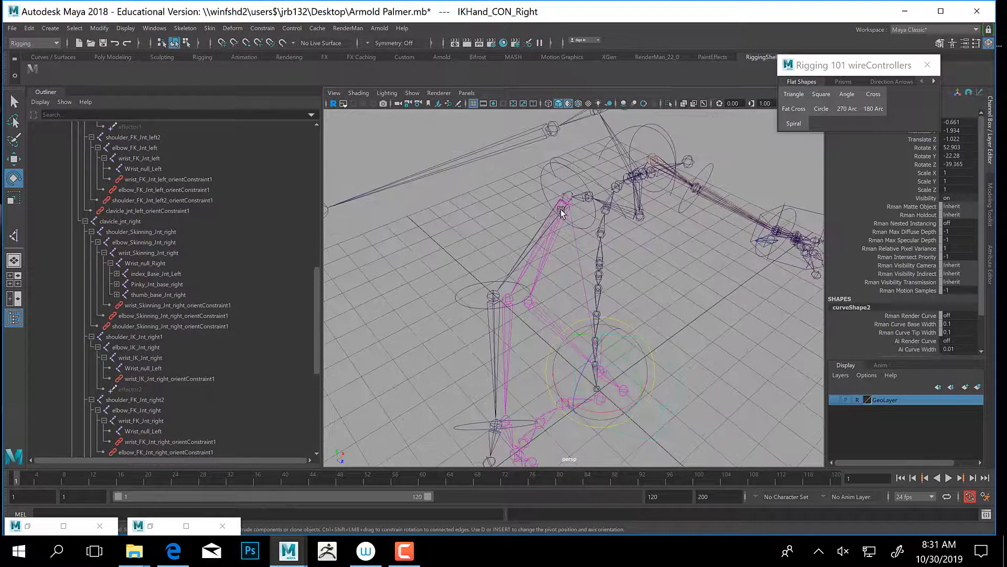
alt+middle_drag(526, 324, 549, 247)
alt+right_drag(549, 247, 565, 234)
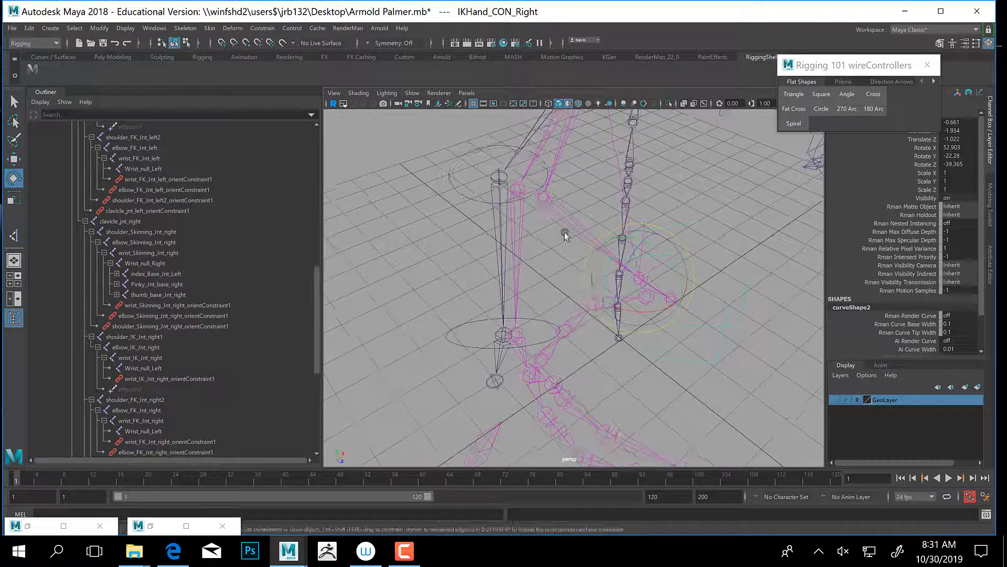
click(522, 231)
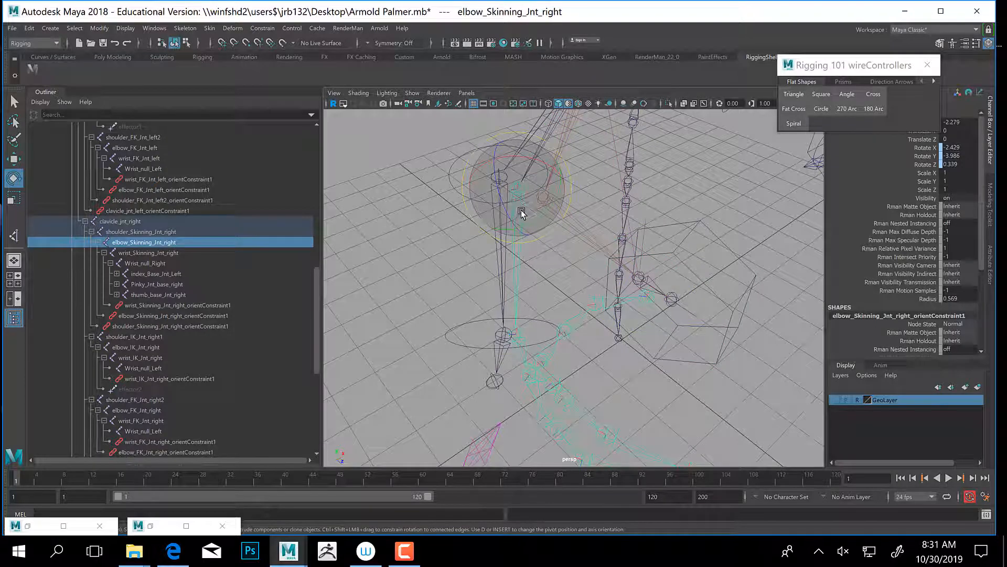
click(445, 184)
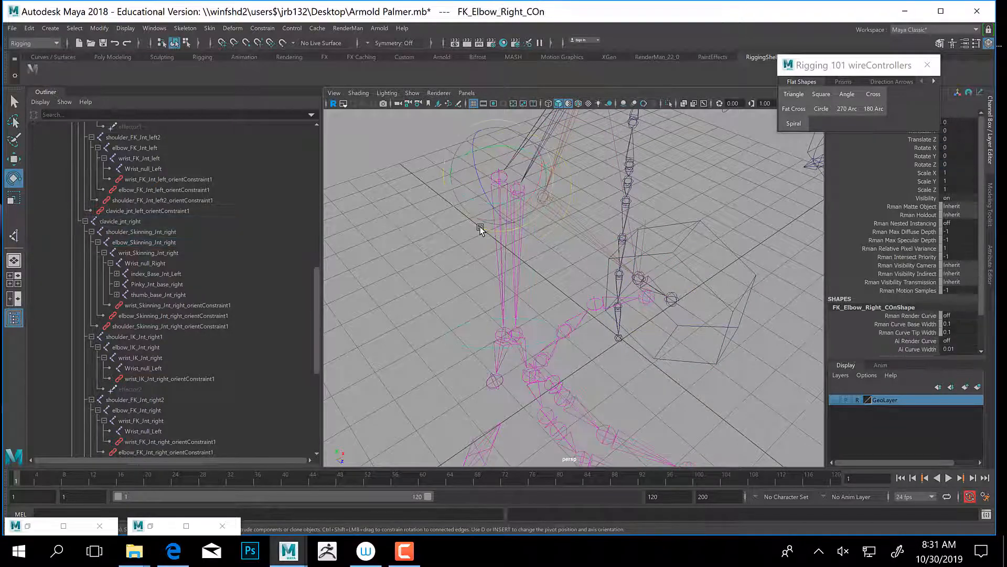
drag(531, 200, 495, 258)
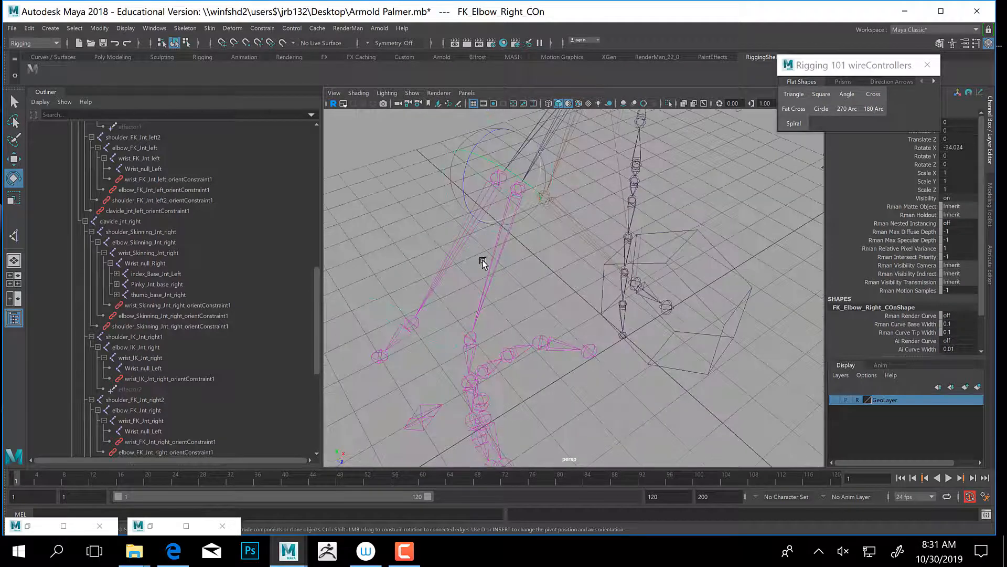
Examine elbow_Skinning_Jnt_right's orient constraint weights and compare its rotation with elbow_IK_Jnt_right and elbow_FK_Jnt_right.
click(507, 266)
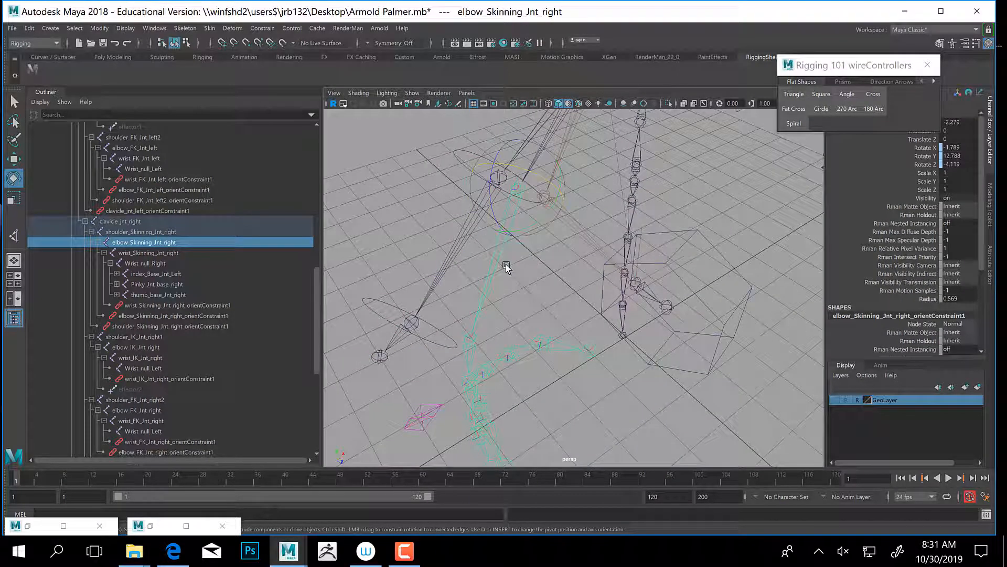
scroll(901, 241, down, 5)
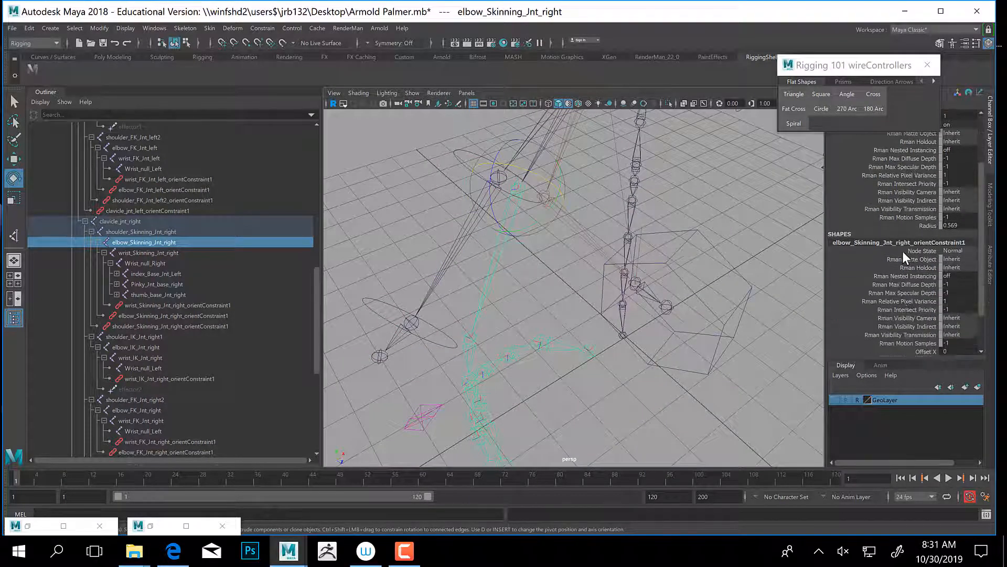
scroll(902, 252, down, 1)
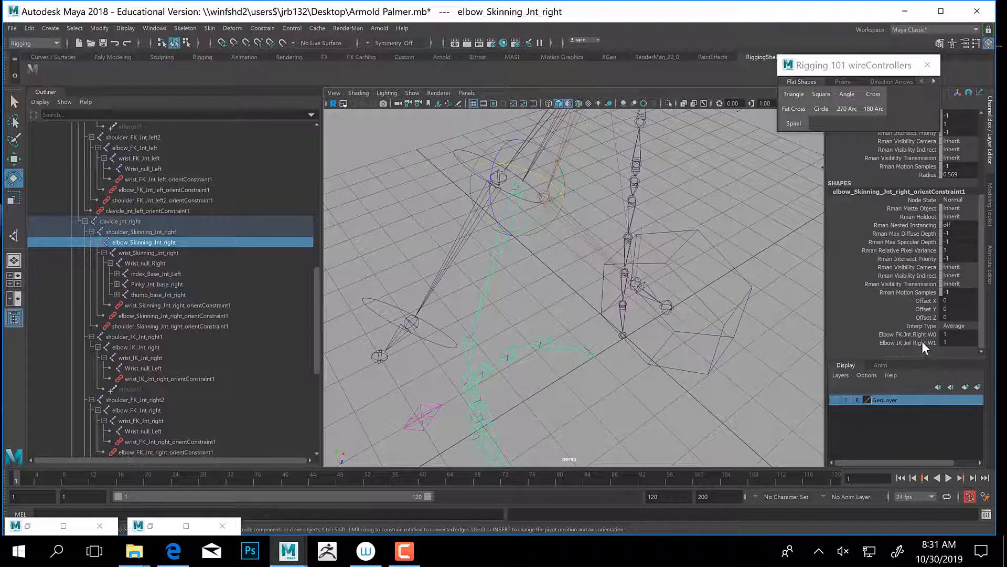
alt+drag(534, 285, 615, 215)
key(w)
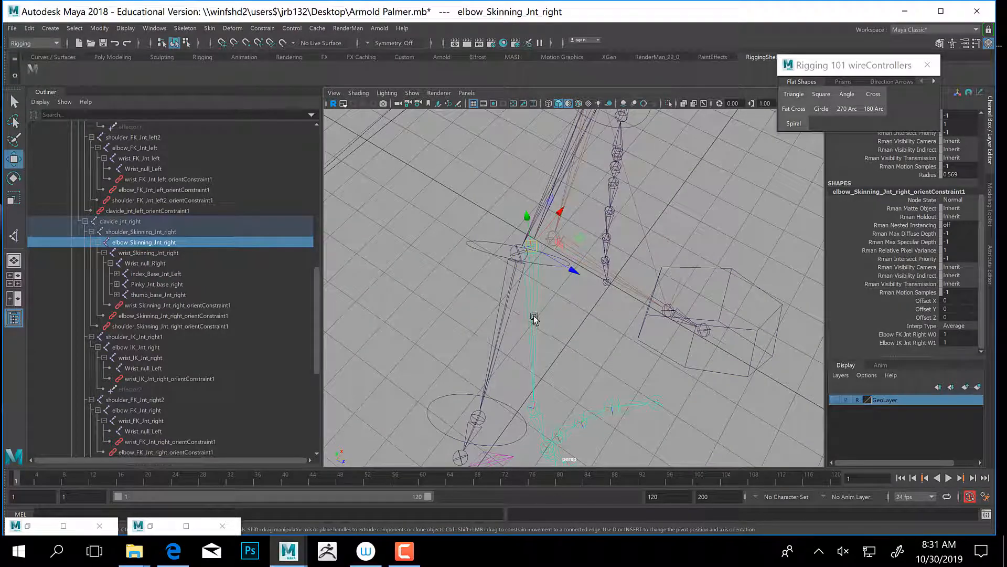
scroll(903, 188, up, 5)
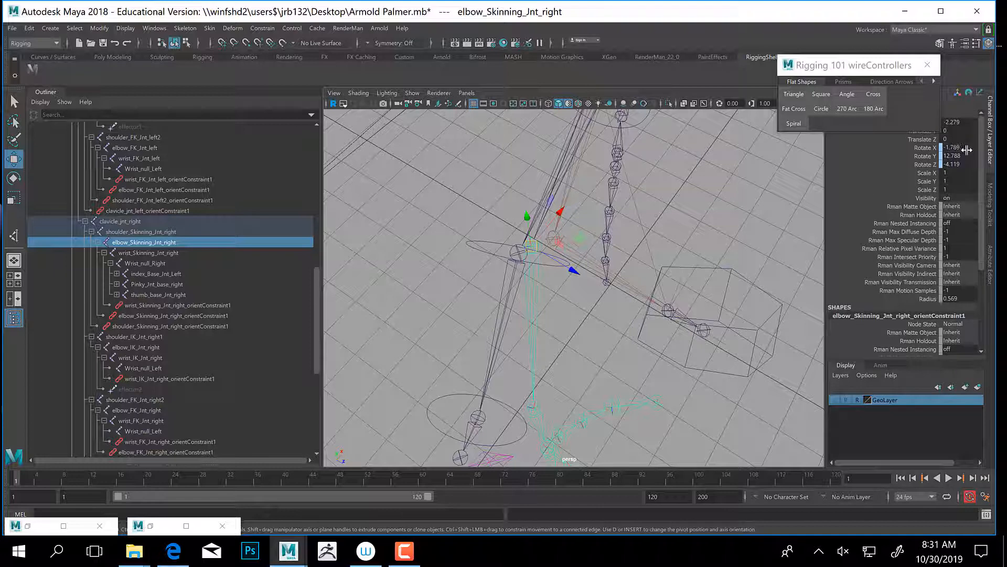
click(589, 264)
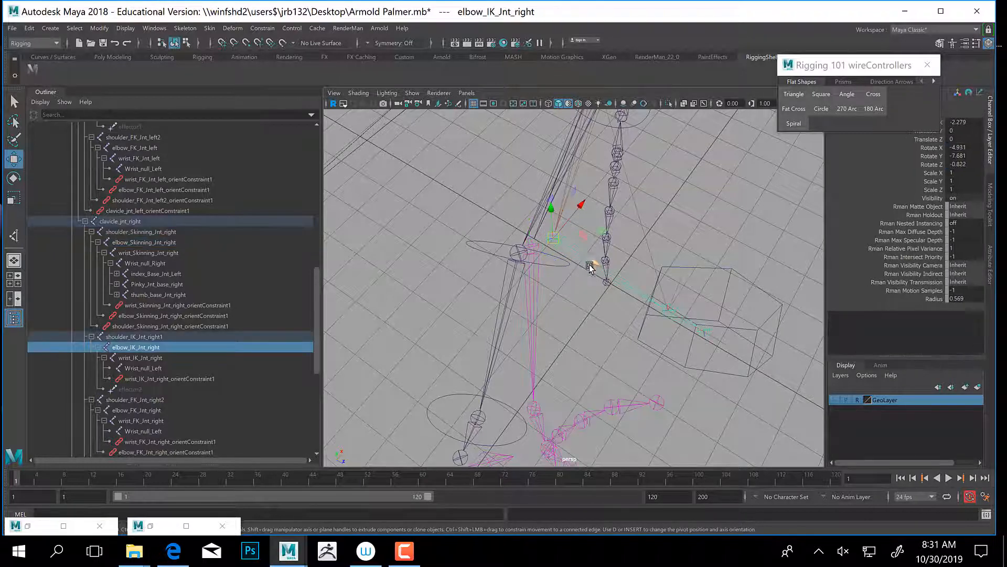
click(505, 315)
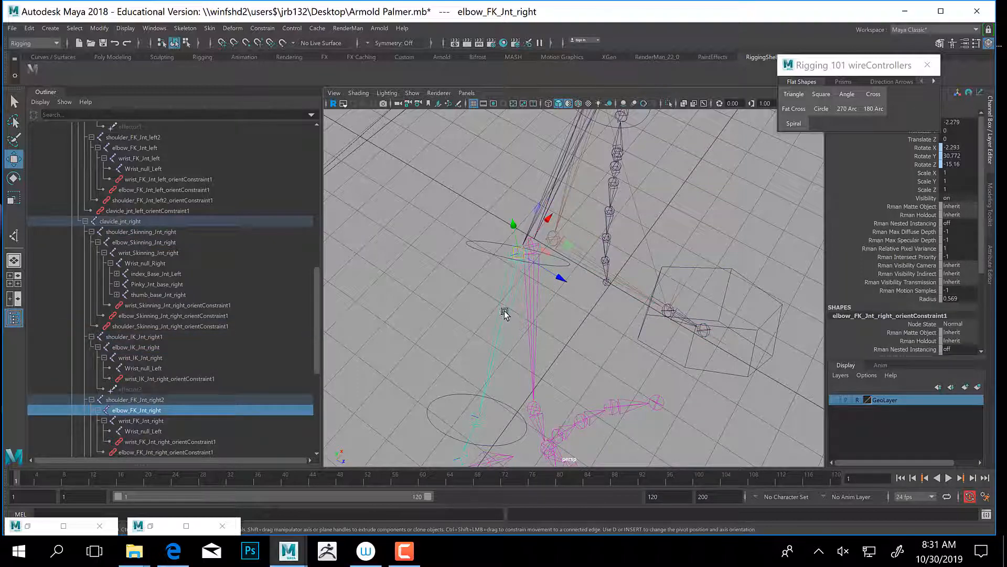
Move IKHand_CON_Right to about -1.20, -2.09, -1.83 to reposition the right IK arm.
alt+drag(584, 354, 670, 191)
click(656, 233)
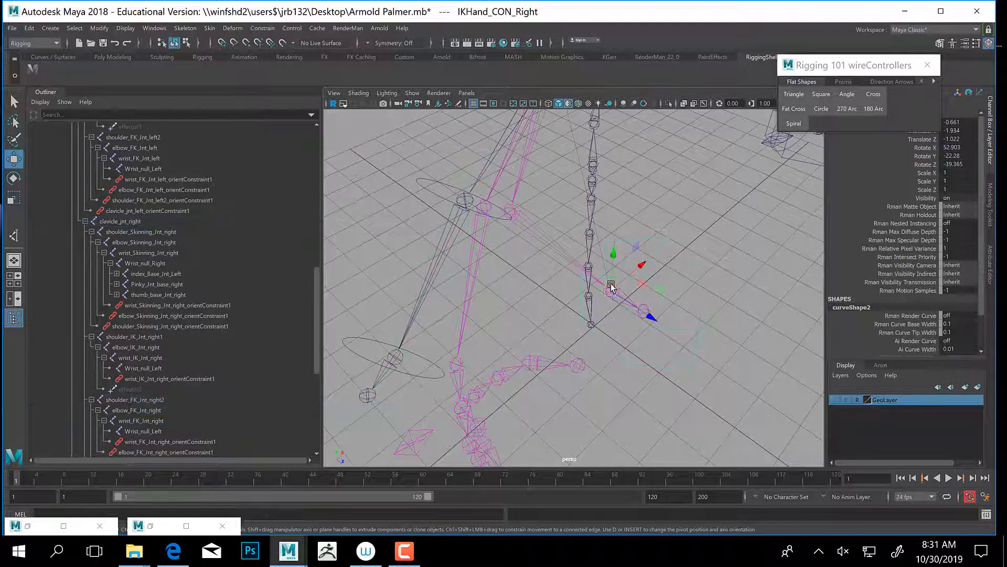
drag(612, 287, 637, 219)
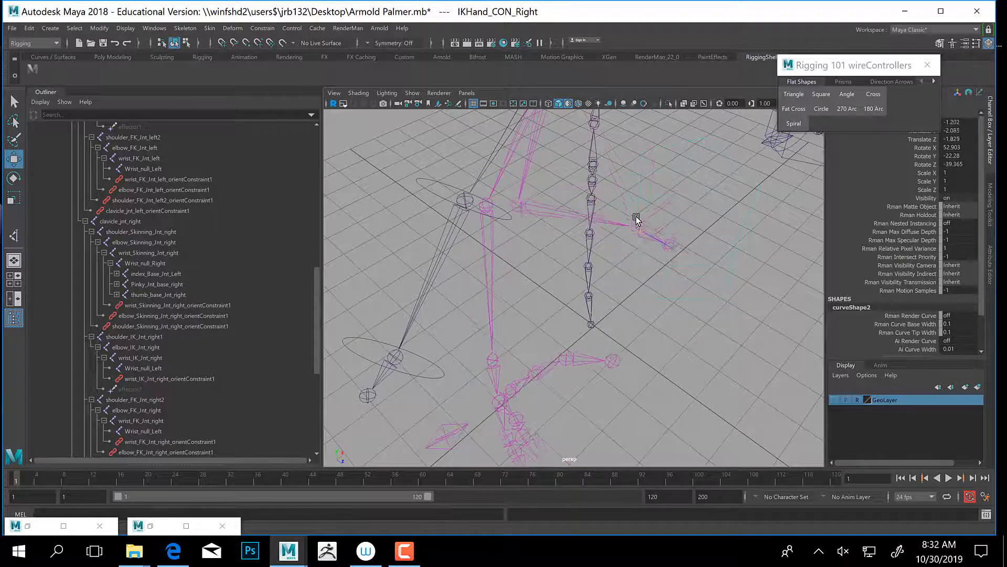
Try to rotate FK_Elbow_Right_COn to bend the right FK forearm further.
click(471, 206)
key(e)
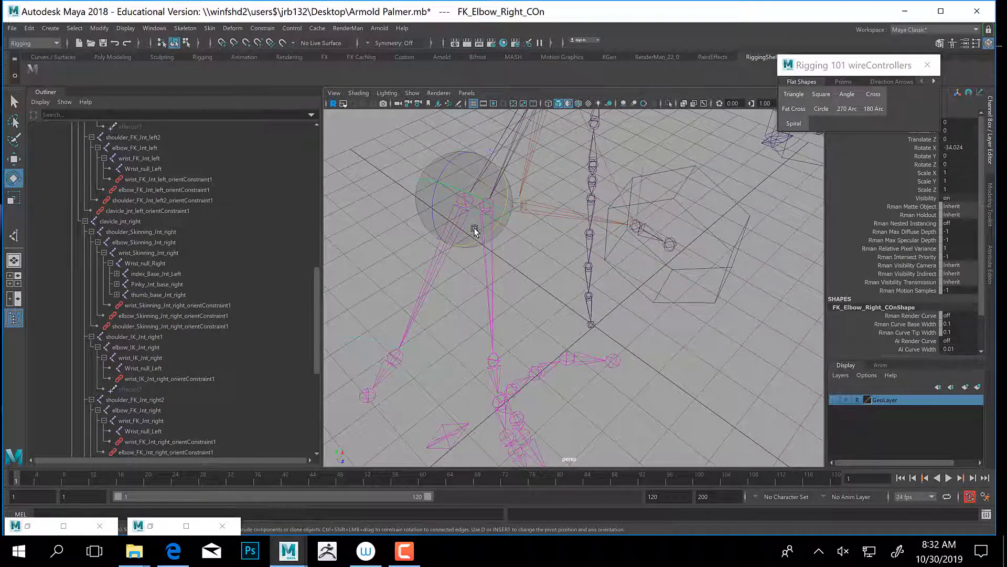
drag(489, 228, 534, 270)
key(ctrl+z)
key(ctrl+z)
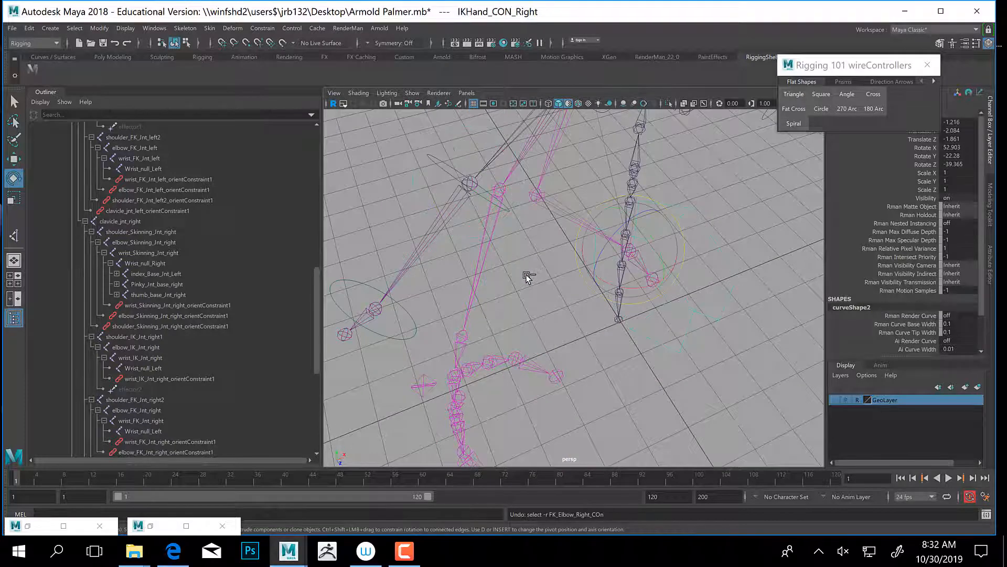
Undo the last IKHand_CON_Right move and the FK_Elbow_Right_COn rotation.
key(ctrl+z)
key(ctrl+z)
key(ctrl+z)
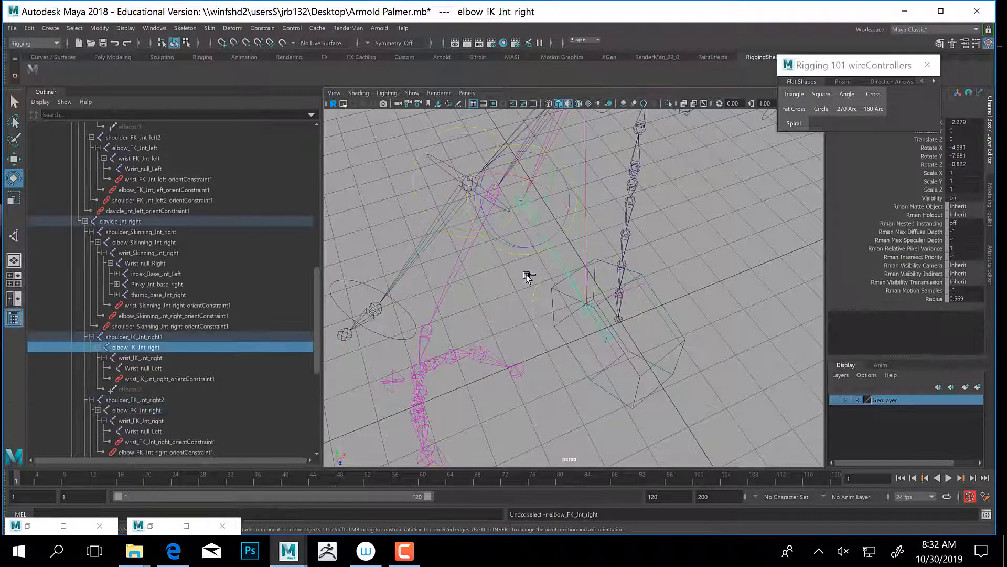
key(ctrl+z)
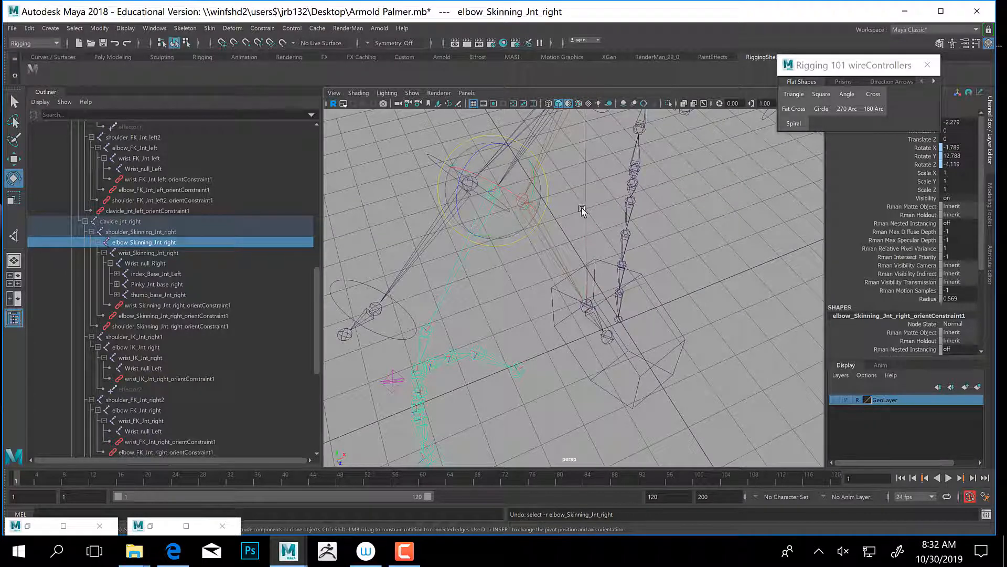
click(545, 313)
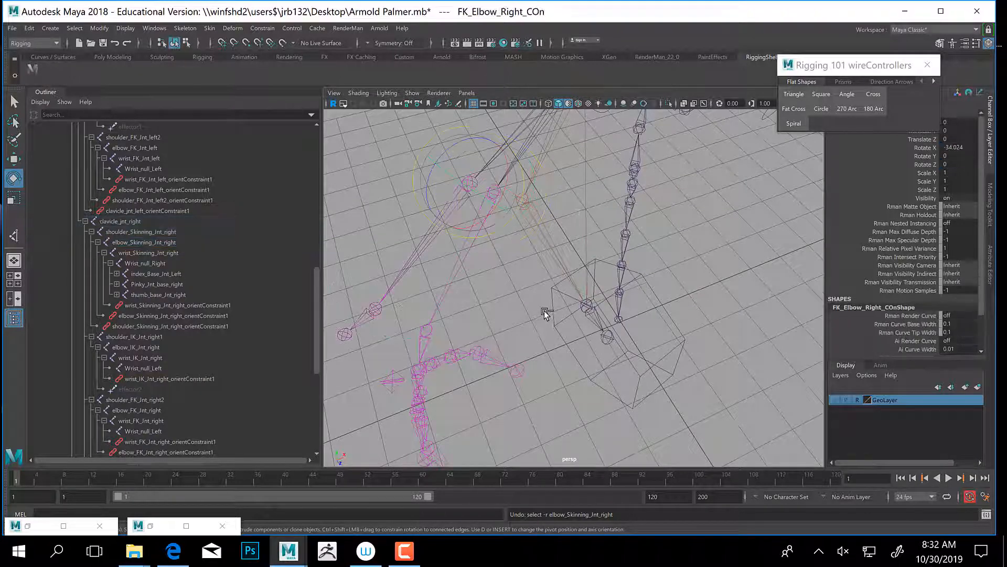
key(ctrl+z)
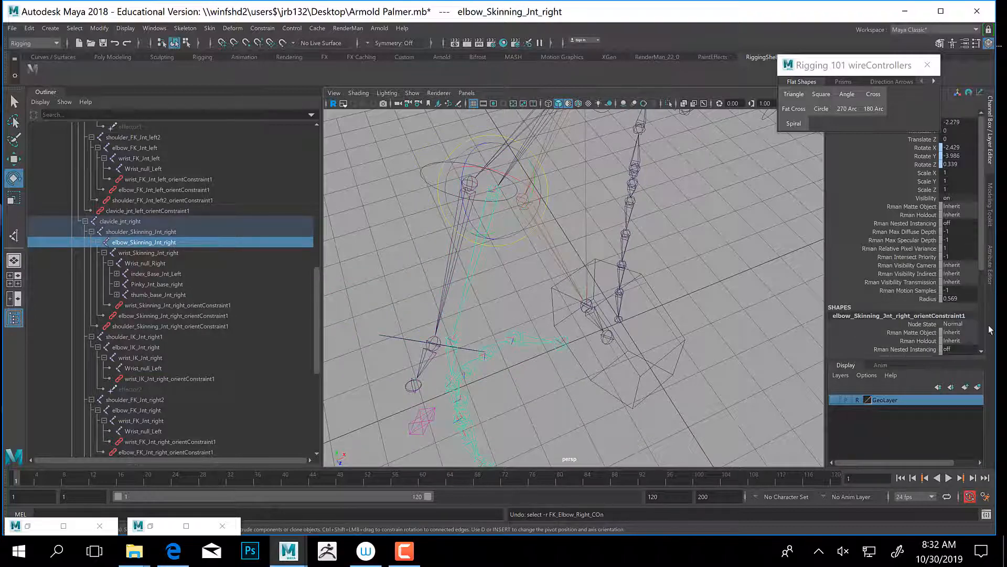
Undo the test rotation and the preceding repositioning of IKHand_CON_Right.
scroll(921, 295, down, 3)
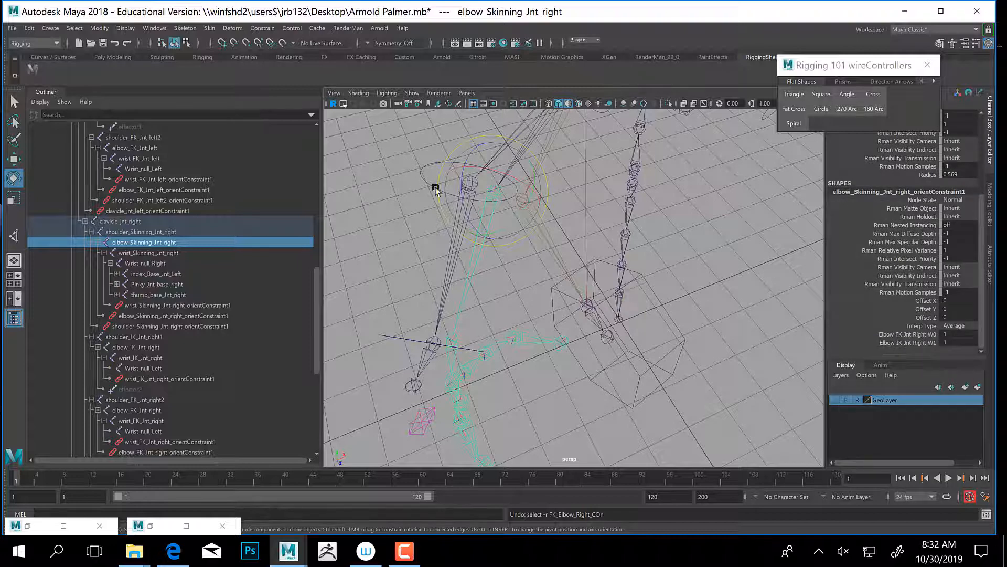
alt+drag(518, 201, 514, 205)
key(ctrl+z)
key(ctrl+z)
key(ctrl+z)
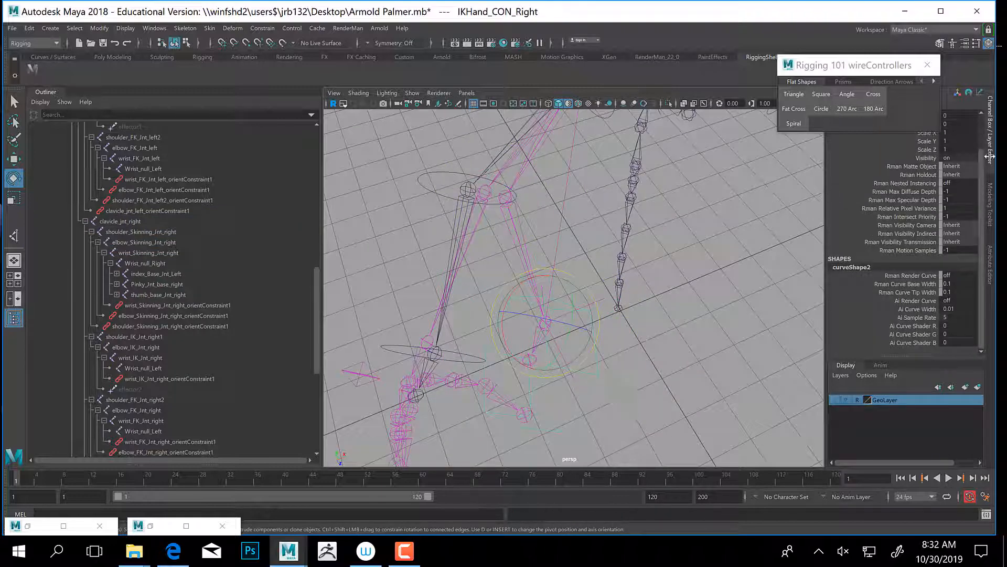
Set the Translate X, Y and Z values of IKHand_CON_Right to 0.
scroll(965, 225, up, 1)
drag(961, 139, 965, 118)
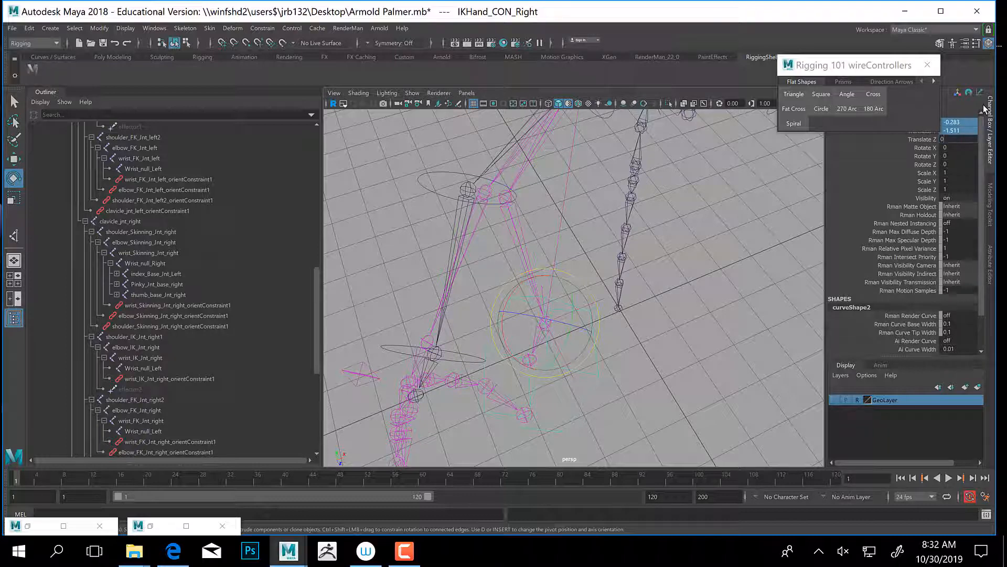
key(Return)
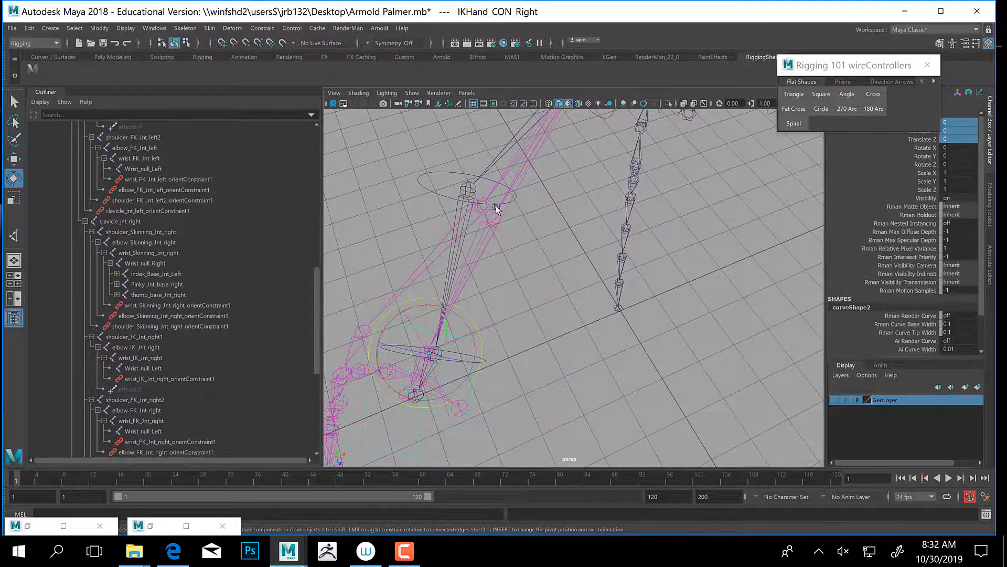
alt+drag(481, 288, 559, 216)
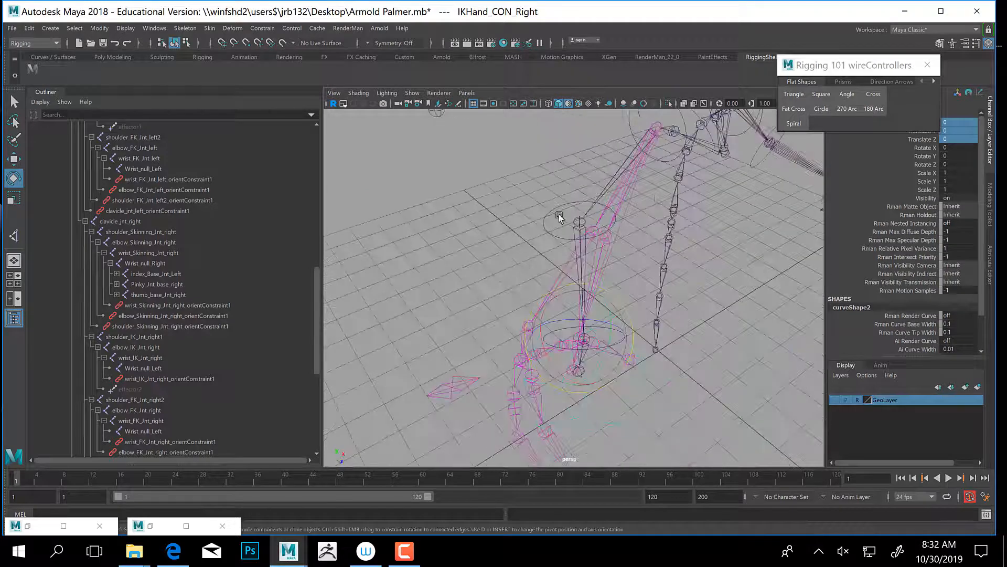
Move the wire controllers window off the channel values and set FK_Elbow_Right_COn's Rotate X, Y and Z to 0.
click(556, 229)
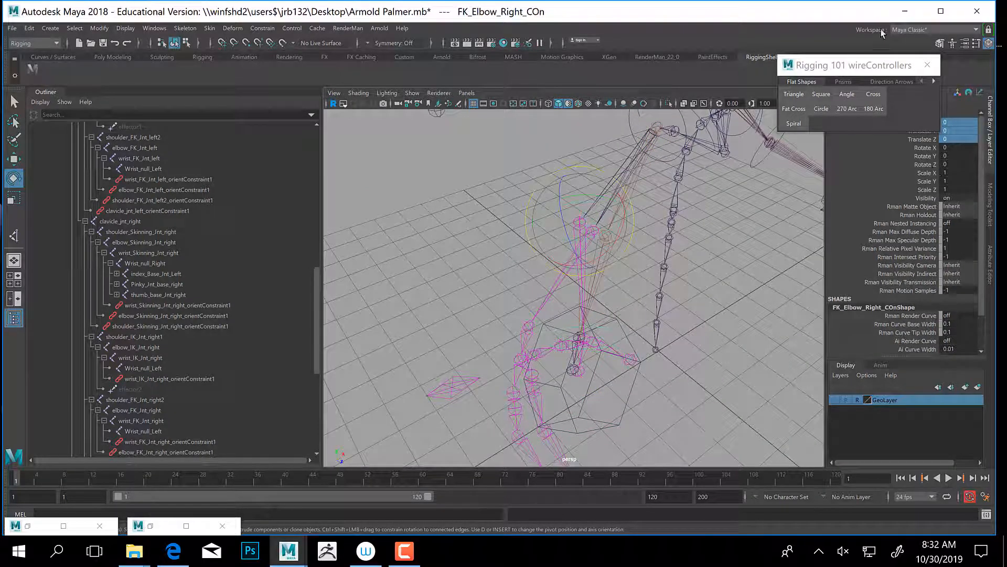
drag(877, 65, 822, 63)
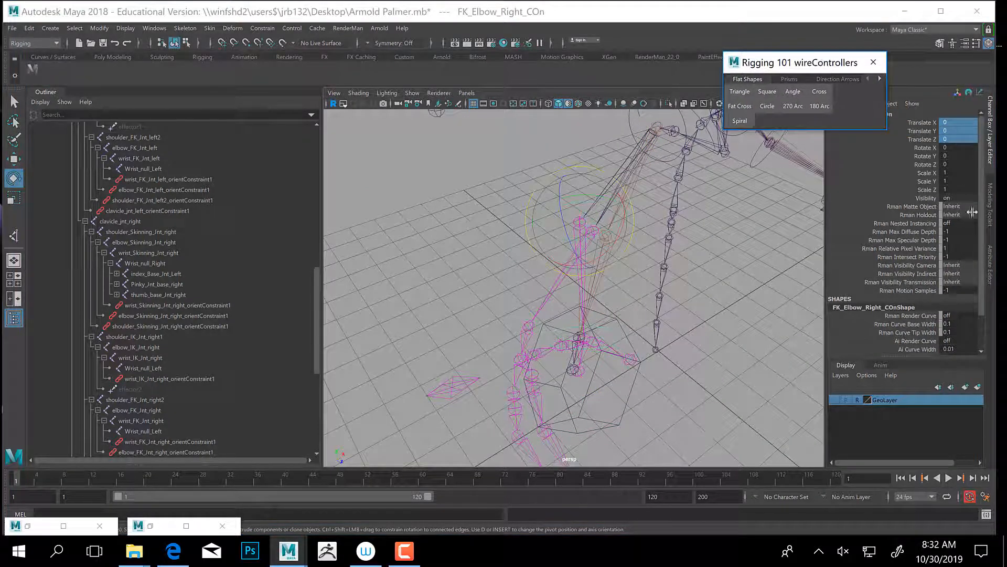
click(960, 148)
shift+click(958, 163)
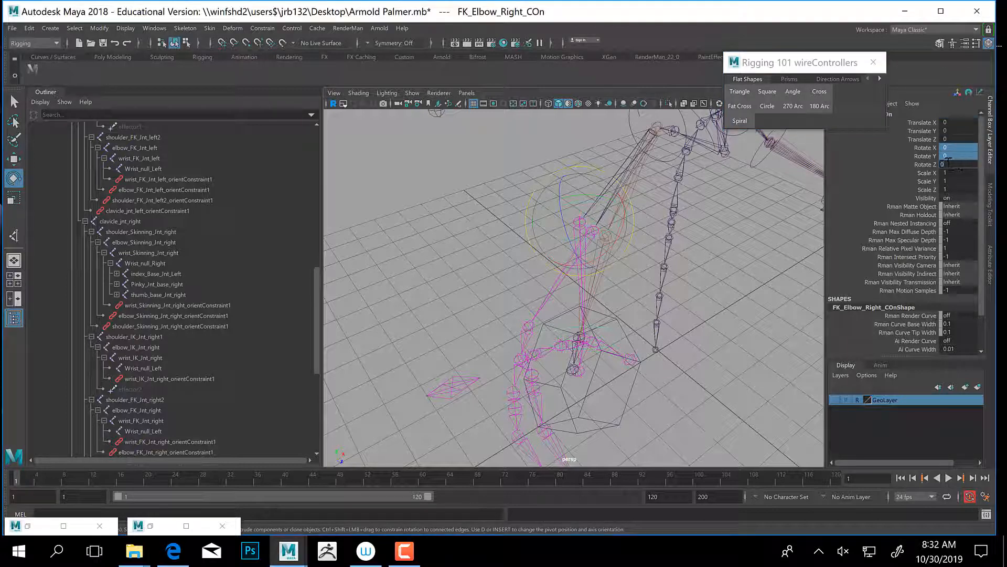
key(Return)
alt+drag(609, 336, 603, 387)
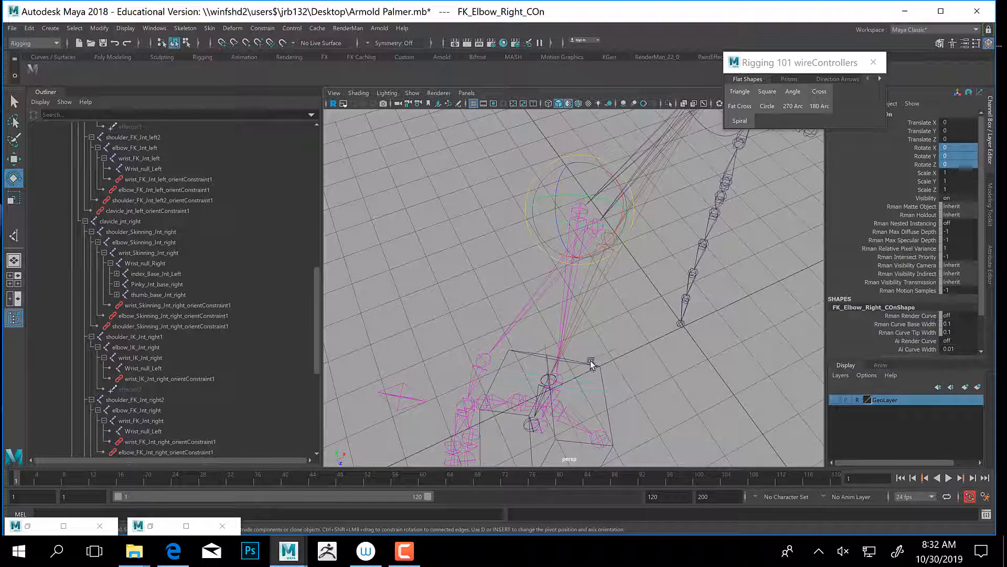
Select all translation and rotation channels of IKHand_CON_Right and inspect the right arm's alignment.
click(601, 369)
click(949, 123)
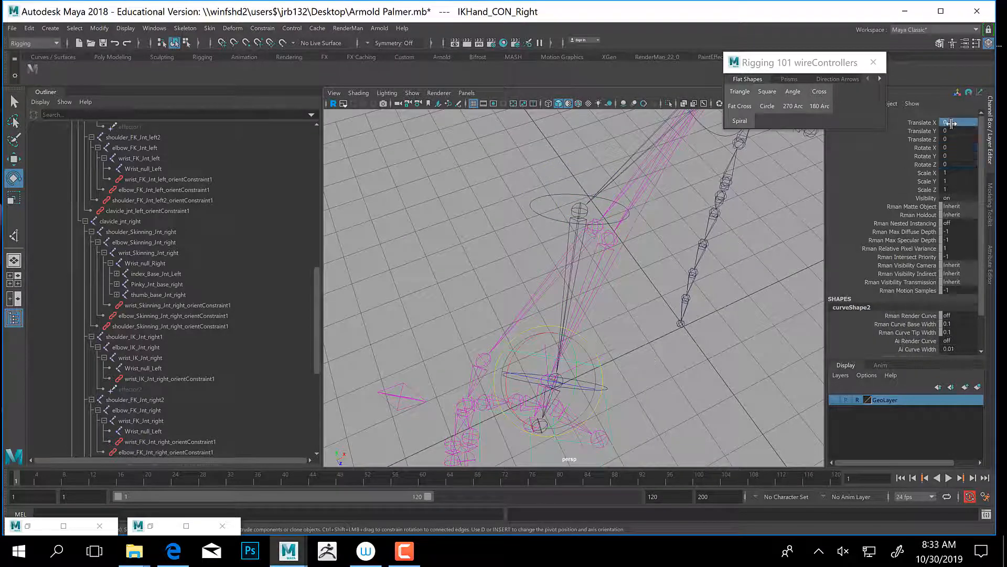
shift+click(956, 162)
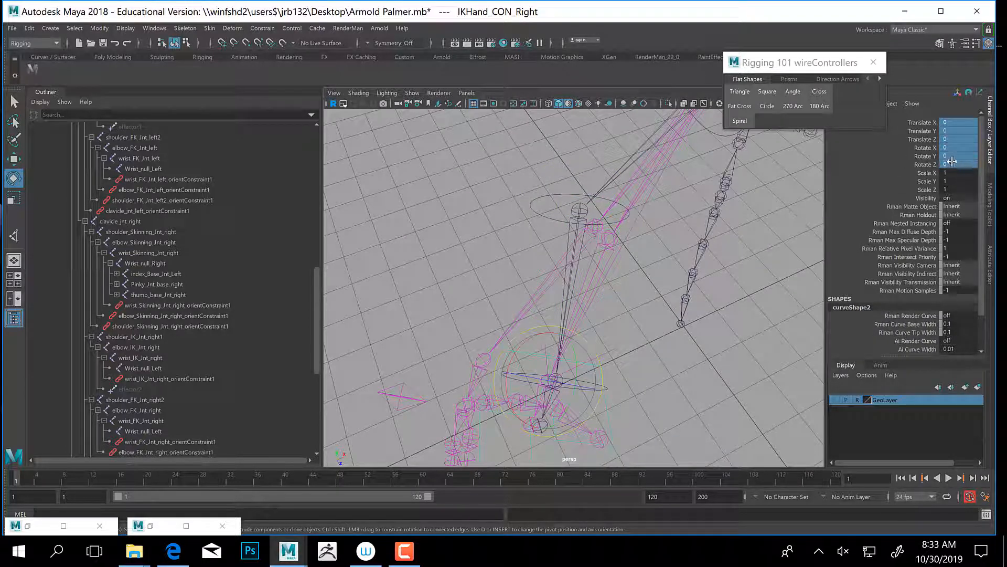
alt+middle_drag(607, 268, 562, 347)
alt+drag(562, 347, 586, 357)
alt+middle_drag(472, 361, 562, 316)
alt+right_drag(562, 317, 549, 316)
Undo the controller resets and remaining test poses until the right FK, IK and skinning arms line up.
key(ctrl+z)
key(ctrl+z)
key(ctrl+z)
key(ctrl+z)
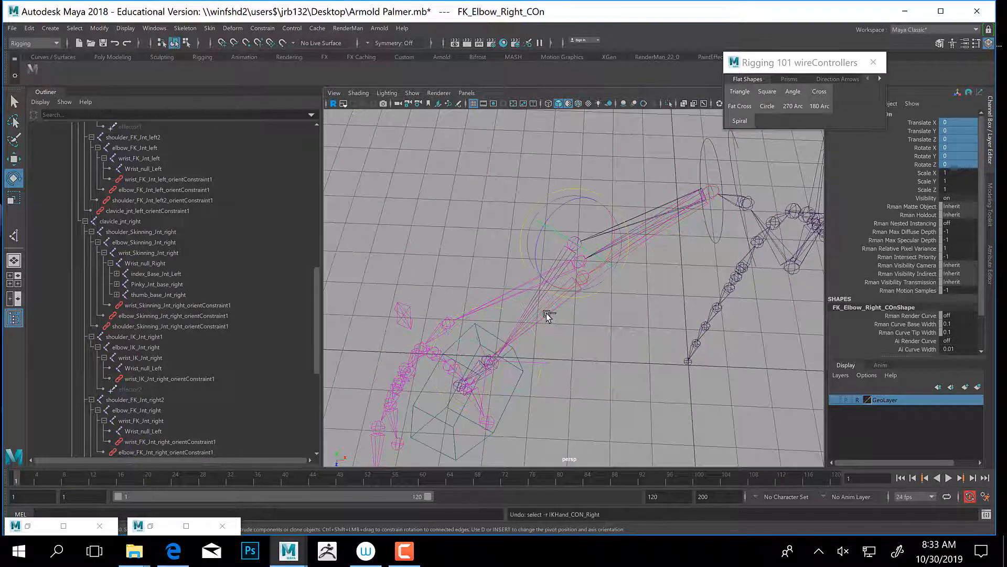
key(ctrl+z)
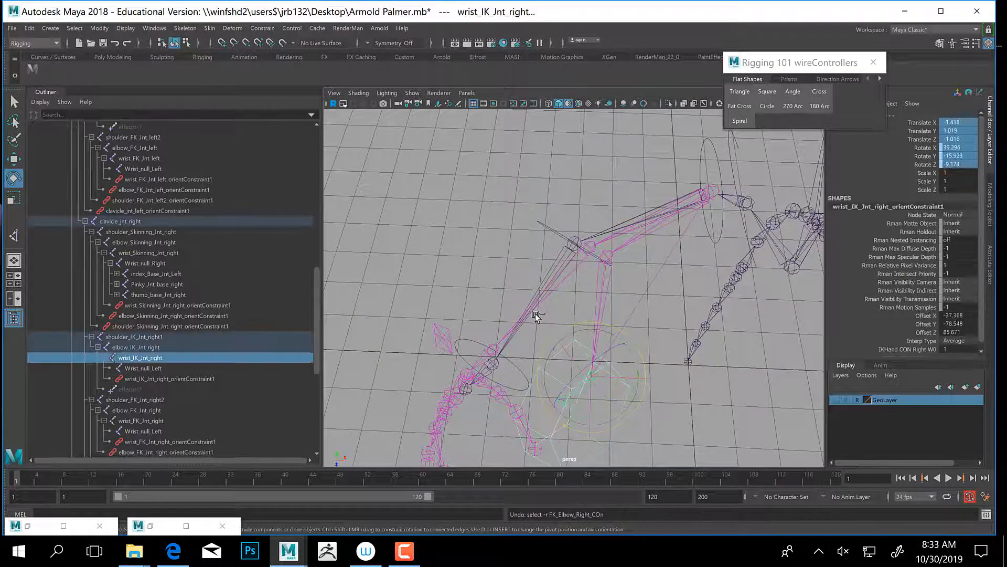
key(ctrl+z)
Examine the right arm's FK wrist, elbow and shoulder controllers for leftover transform values.
click(605, 354)
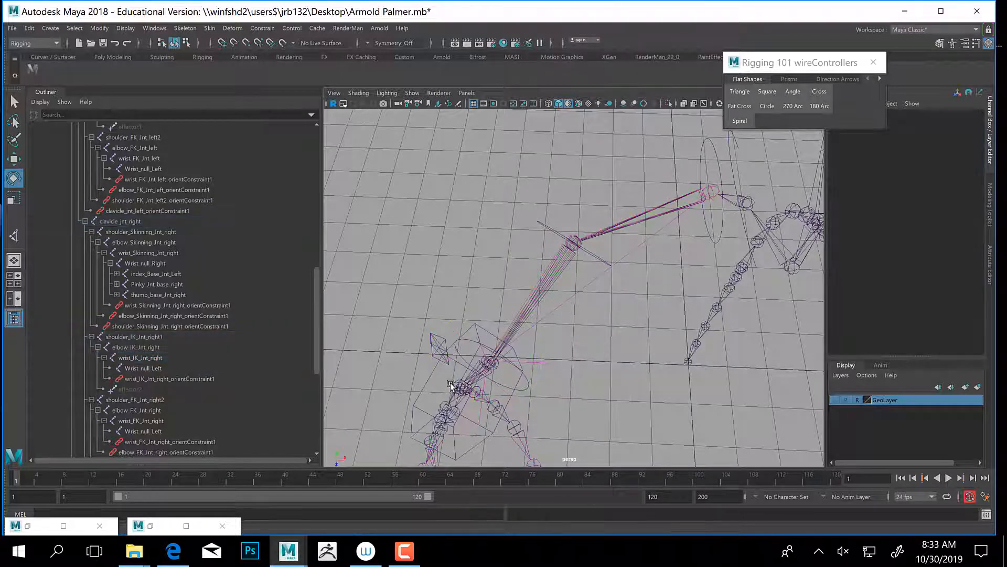
click(425, 382)
alt+drag(581, 411, 575, 357)
click(575, 357)
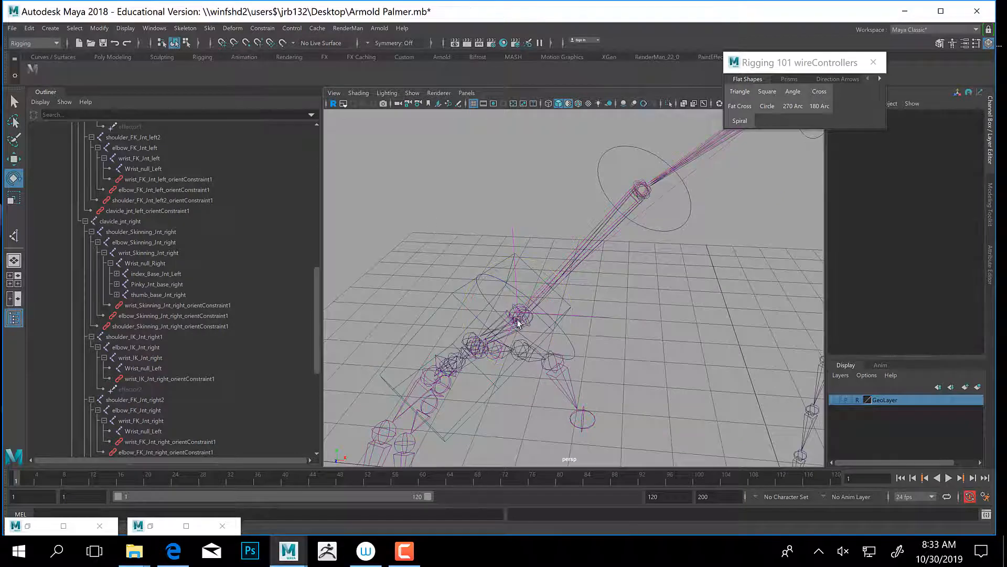
click(481, 293)
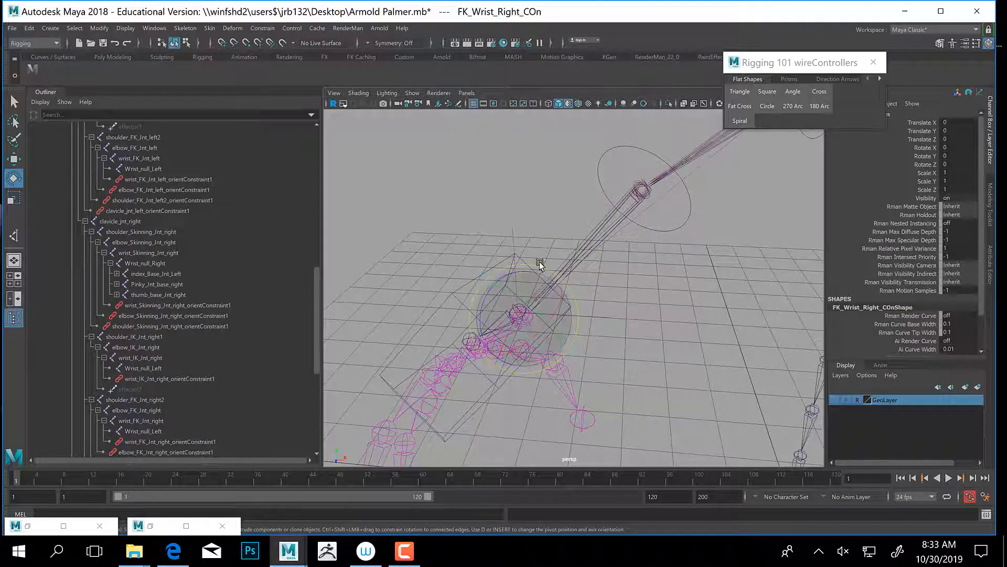
click(601, 176)
key(f)
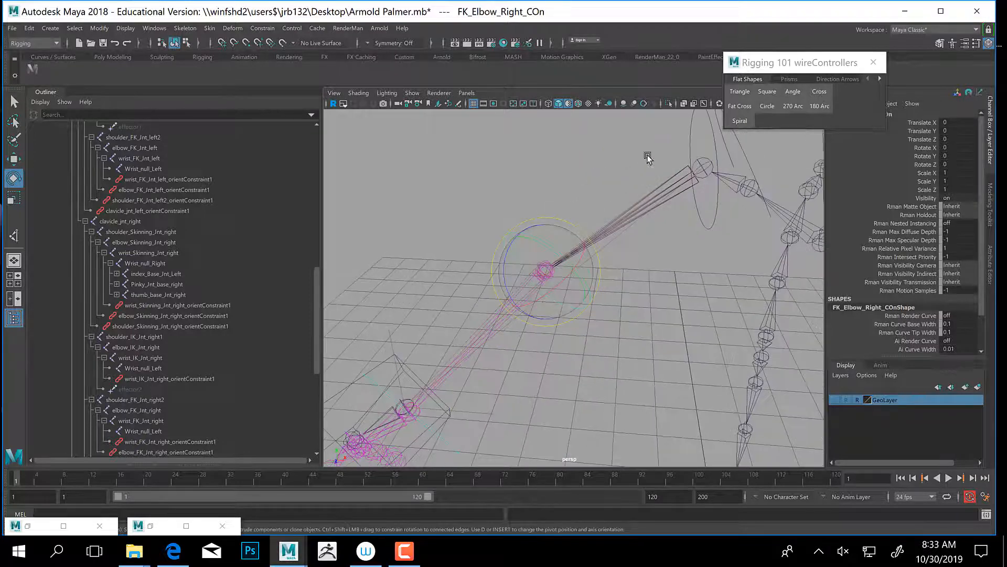
click(697, 147)
alt+middle_drag(528, 357, 613, 259)
click(544, 256)
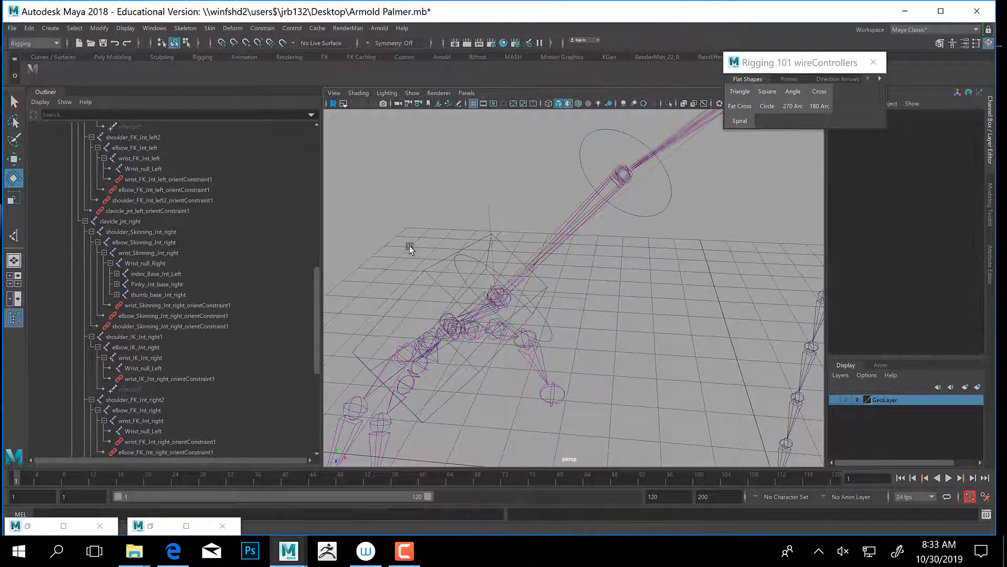
Set all translation and rotation values of IKHand_CON_Right to 0.
click(436, 285)
drag(952, 127, 960, 163)
text(0)
key(Return)
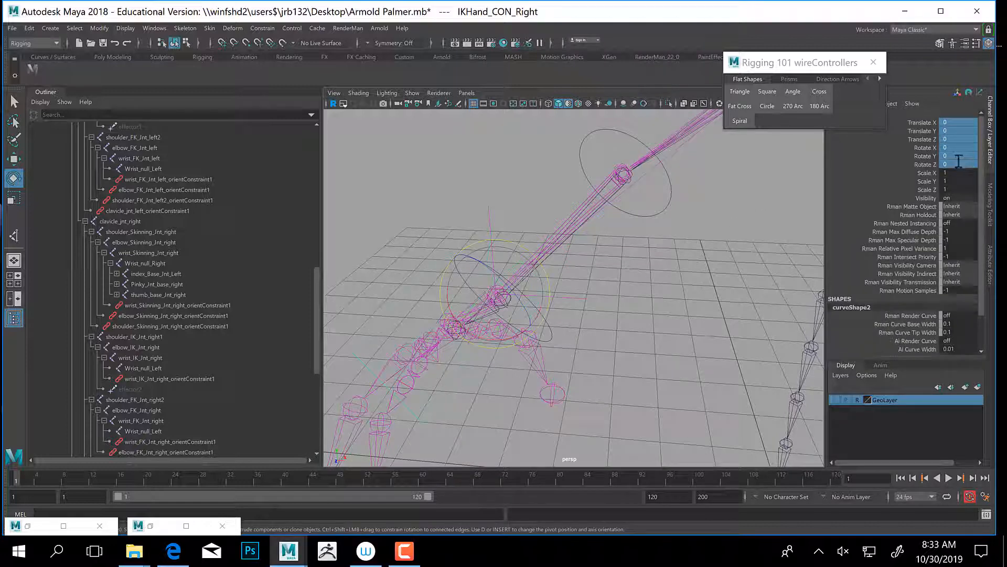
Move IKHand_CON_Right to about -0.55, -1.24, -0.75 to test the right arm's blending.
alt+middle_drag(574, 337, 595, 342)
key(w)
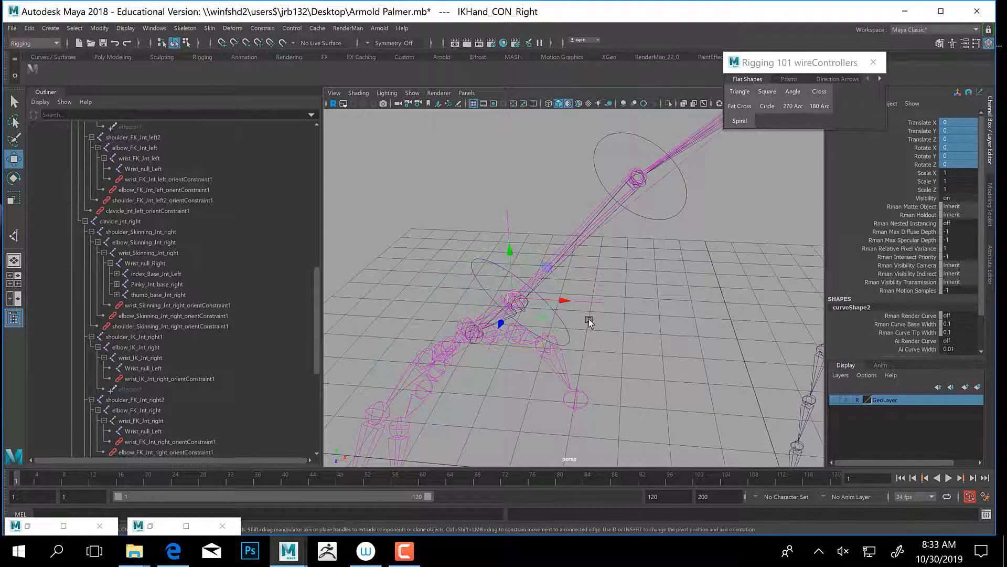
alt+drag(589, 320, 682, 335)
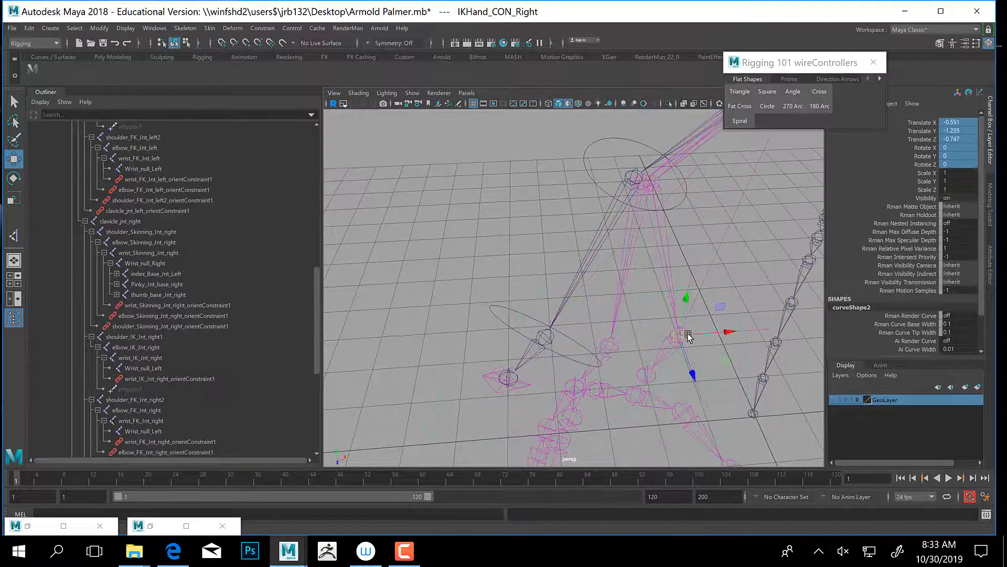
Reset IKHand_CON_Right's Translate X, Y and Z to 0.
drag(956, 122, 963, 138)
text(0)
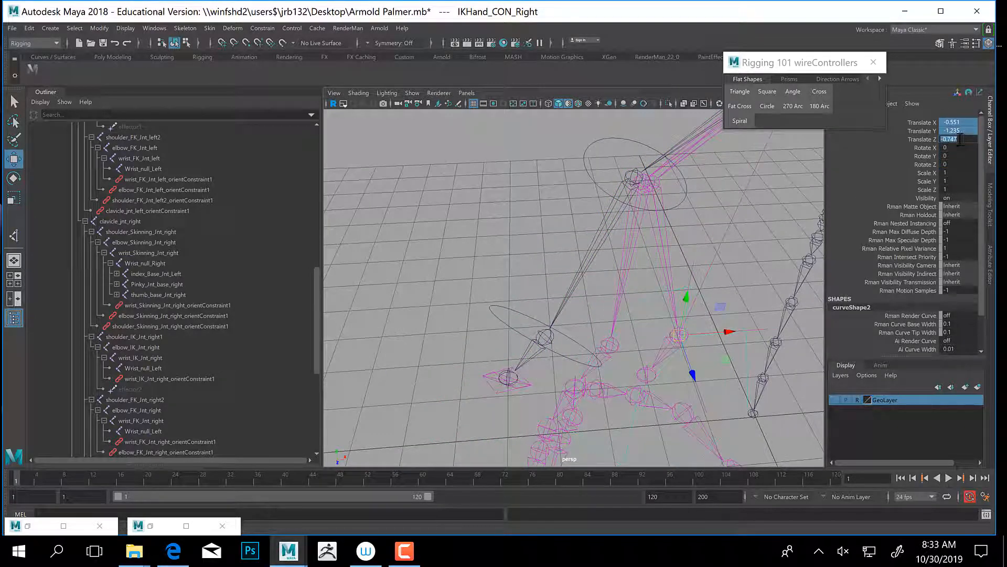
key(Return)
alt+drag(552, 306, 531, 296)
key(e)
key(ctrl+z)
Select IKFK_Left_Con by the left hand and examine its IKFKSwitch attribute.
alt+drag(610, 281, 573, 273)
alt+drag(634, 240, 589, 303)
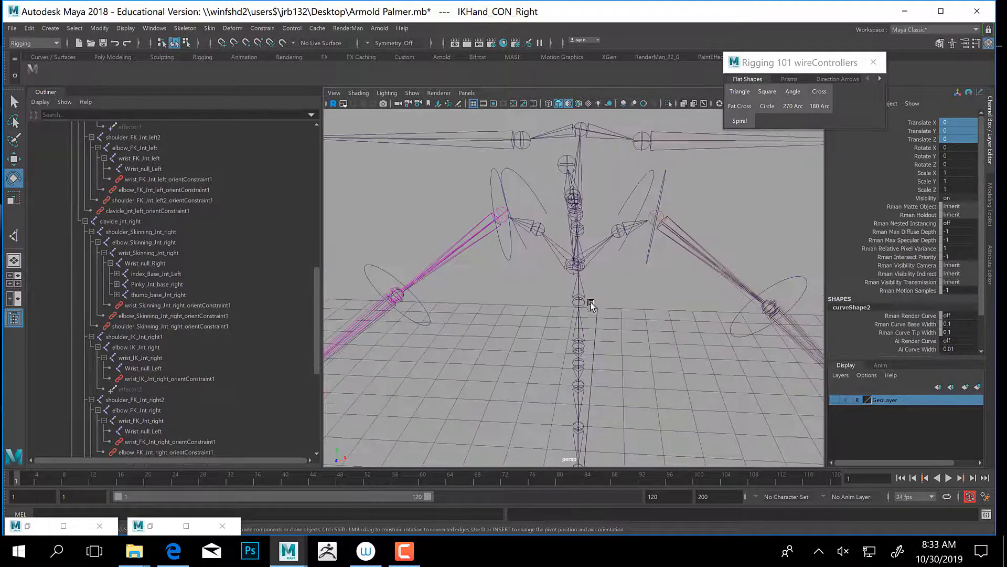
alt+drag(639, 338, 457, 249)
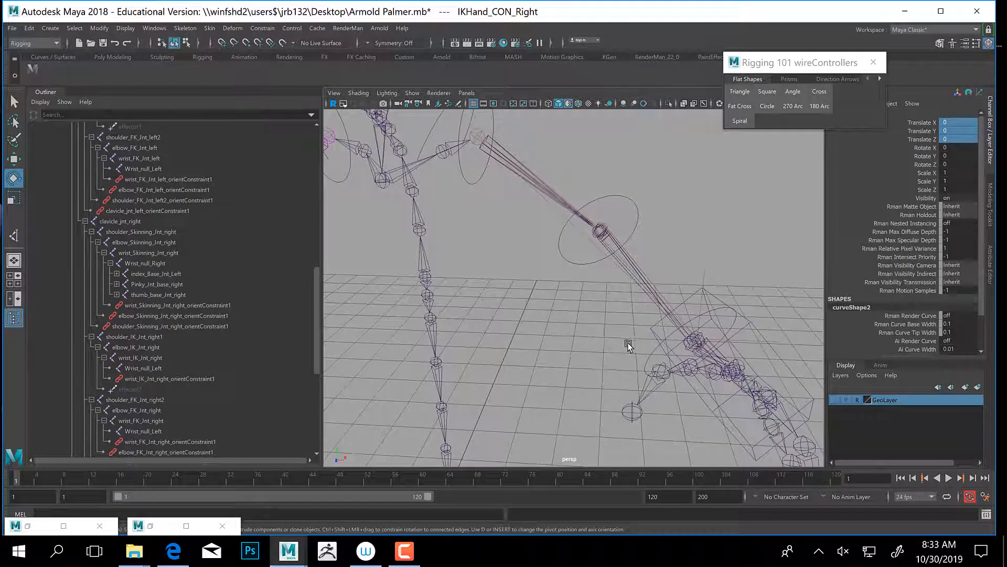
alt+drag(674, 316, 573, 288)
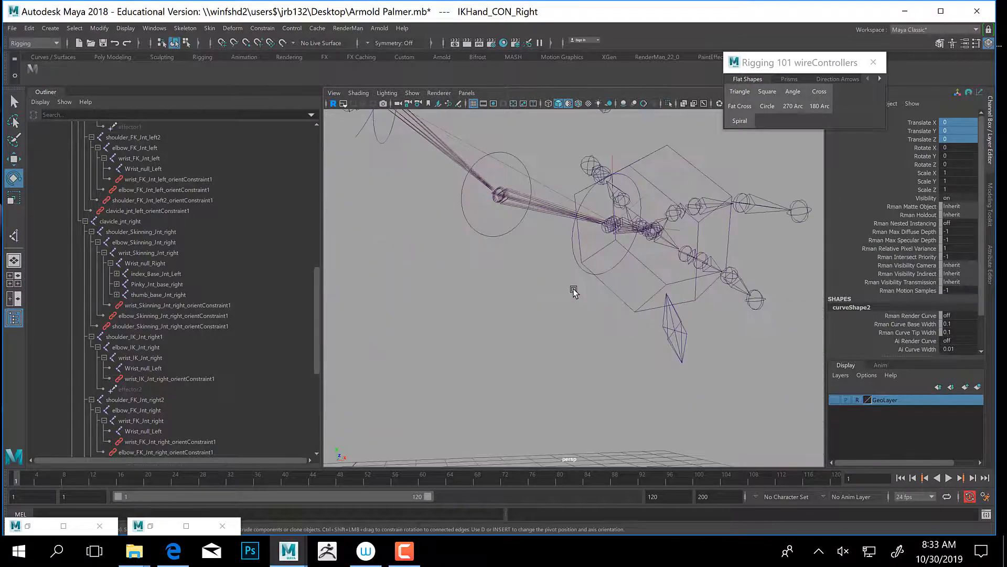
click(715, 361)
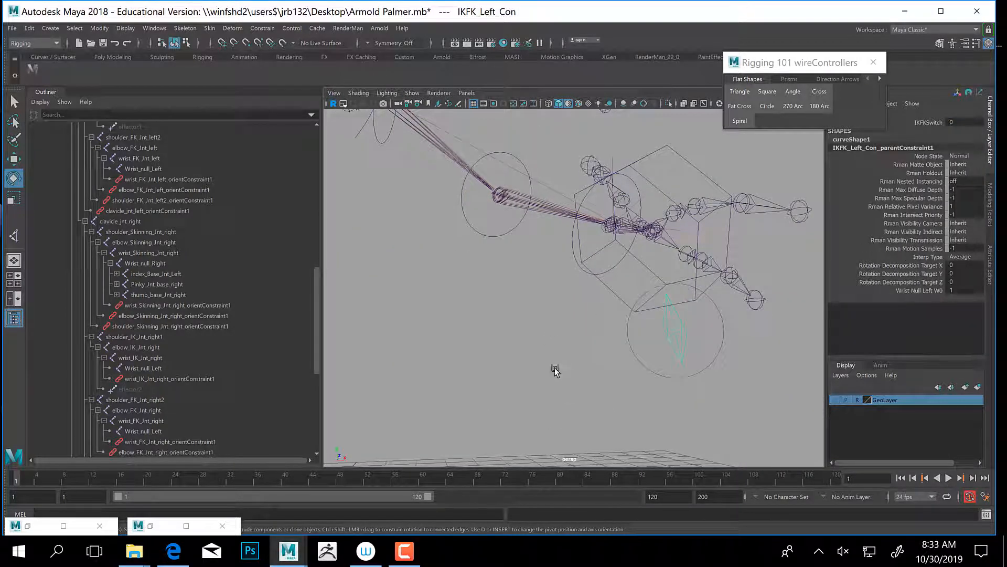
alt+drag(526, 373, 625, 152)
Move IKHand_CON_LEFT to about -0.77, 0.84, -0.52 to separate the left IK arm from the FK arm.
click(636, 288)
key(w)
alt+drag(627, 283, 695, 278)
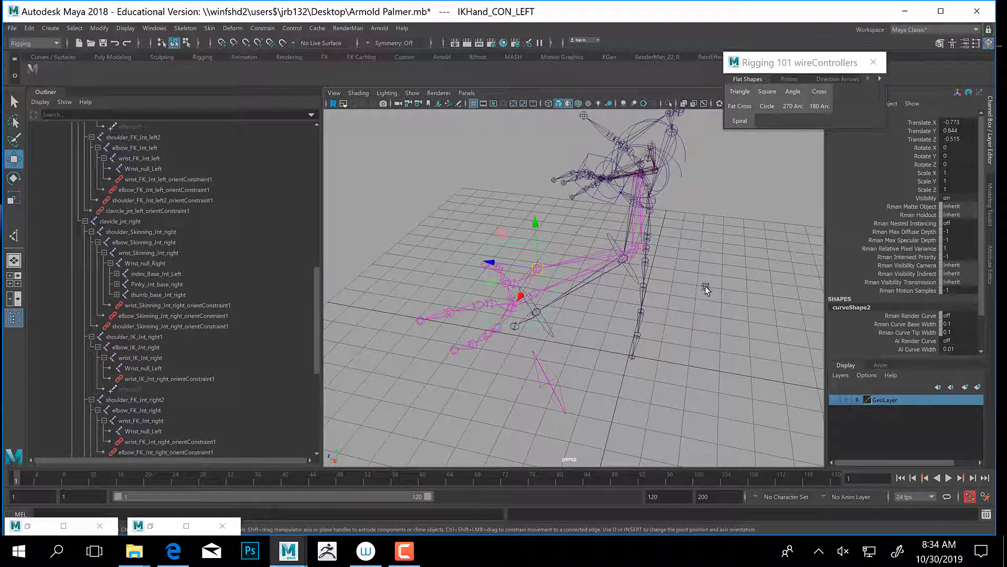
Open Set Driven Key with IKFK_Left_Con selected and load it as the driver with its IKFKSwitch attribute.
click(475, 392)
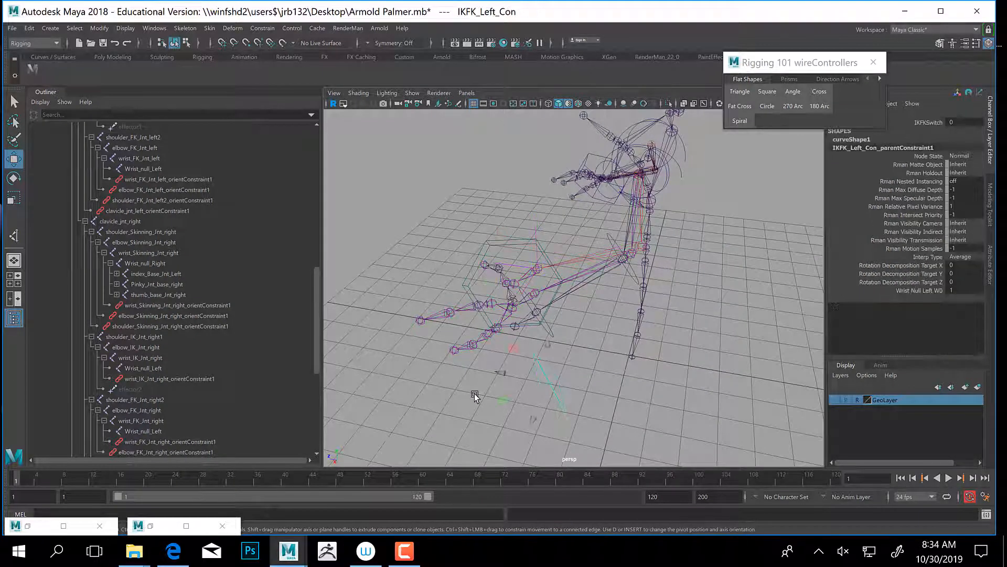
click(30, 42)
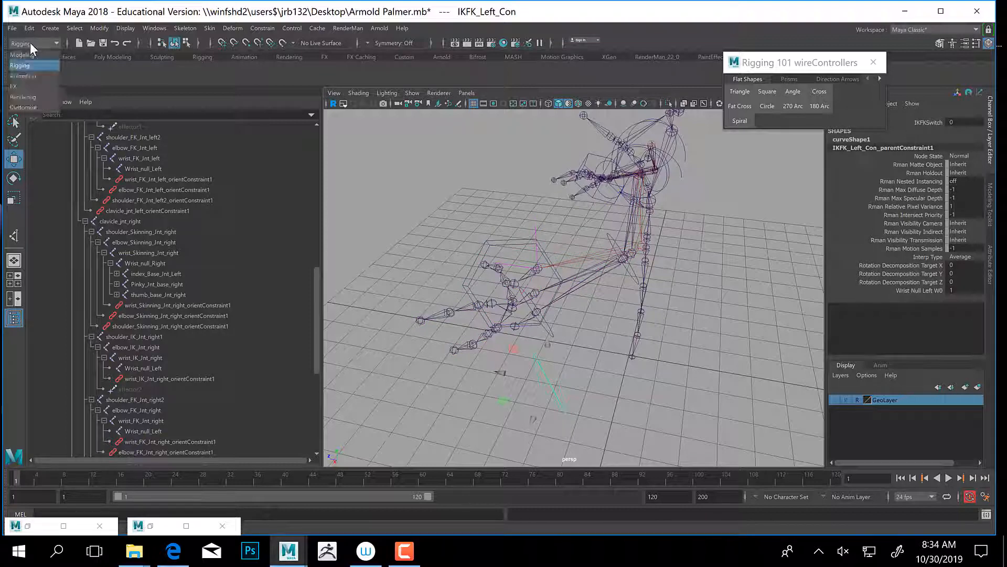
click(24, 75)
click(178, 28)
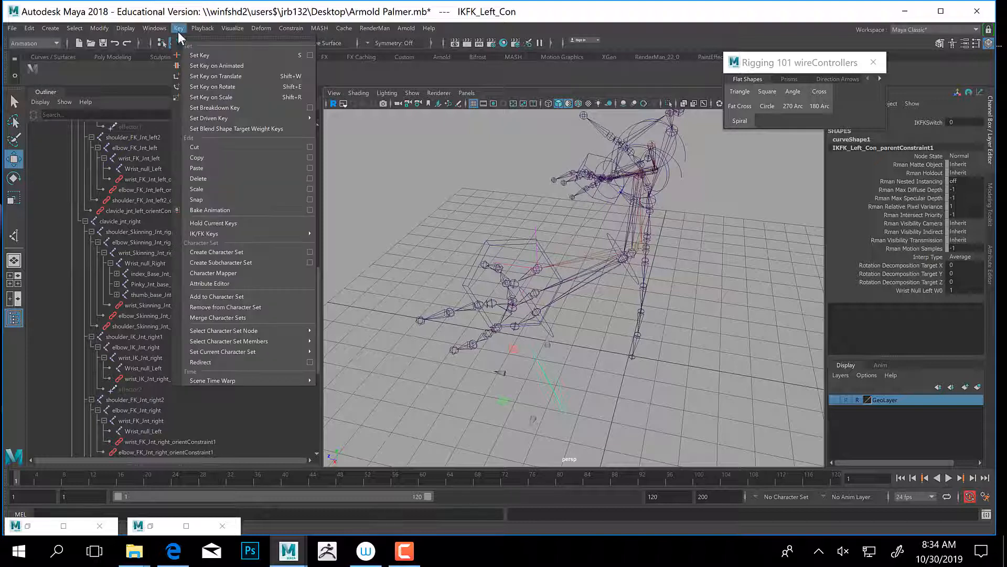
mouse_move(243, 117)
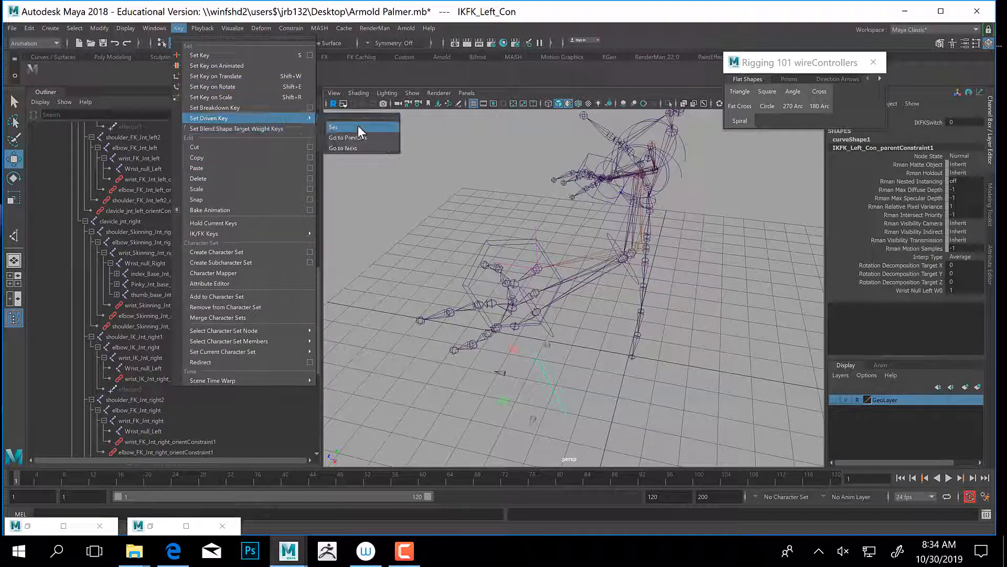
click(357, 126)
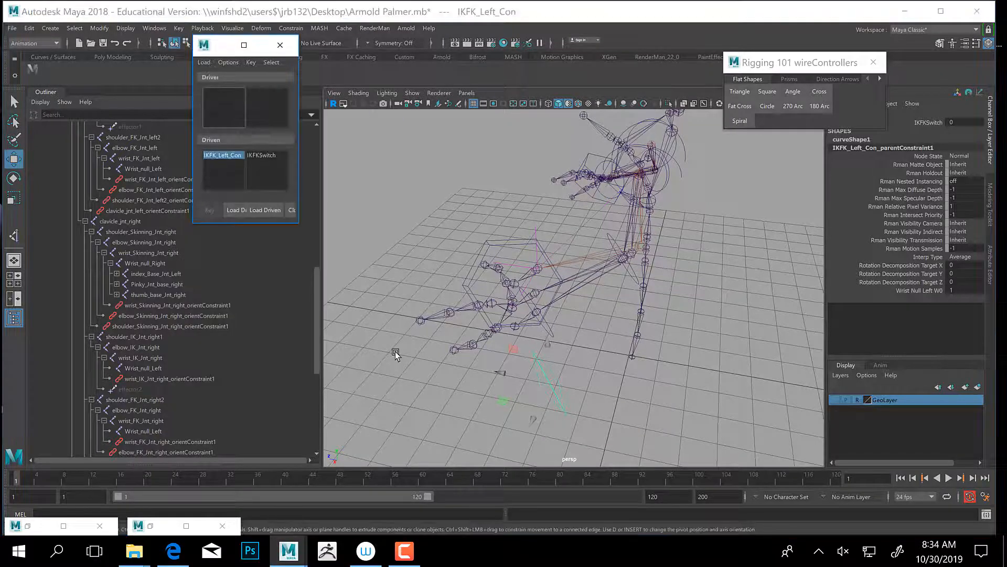
drag(300, 225, 471, 366)
click(299, 352)
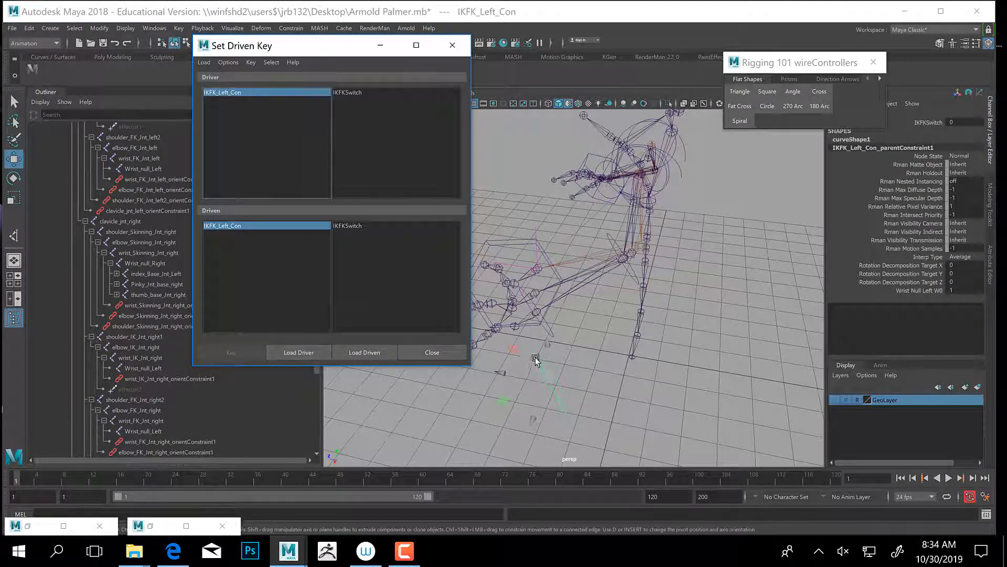
click(353, 95)
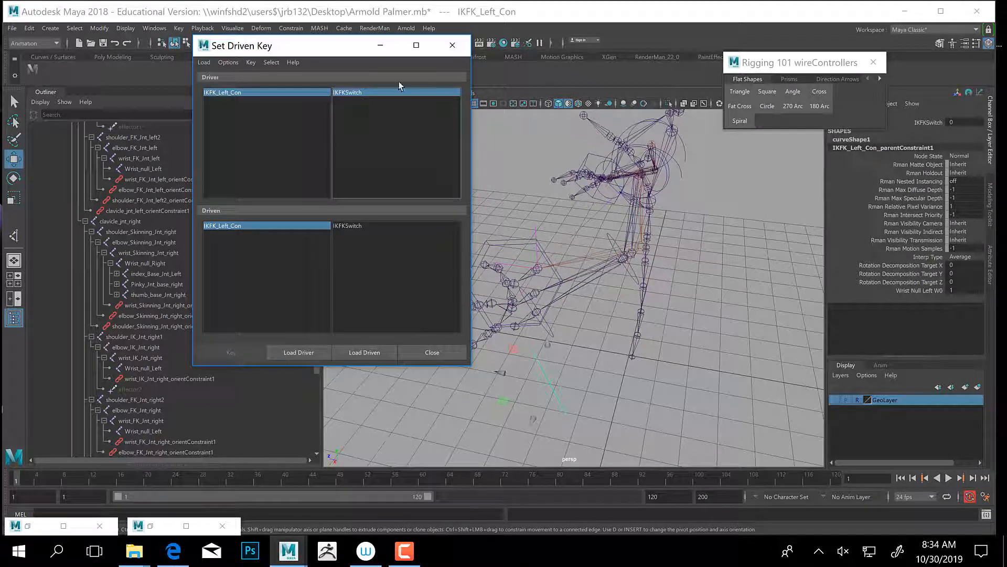
click(379, 45)
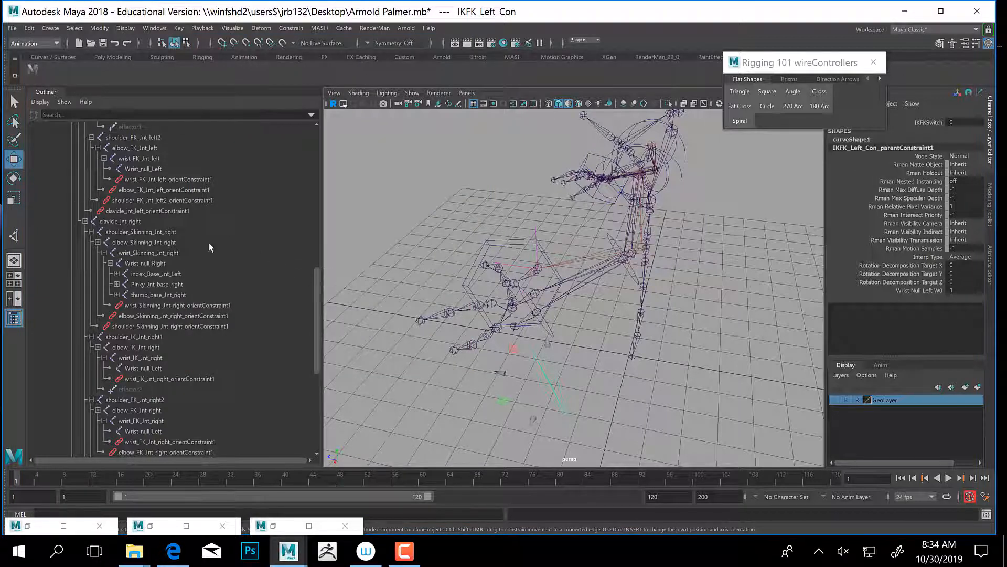
Select the orient constraints of the left shoulder, elbow and wrist skinning joints together in the Outliner.
scroll(209, 245, up, 8)
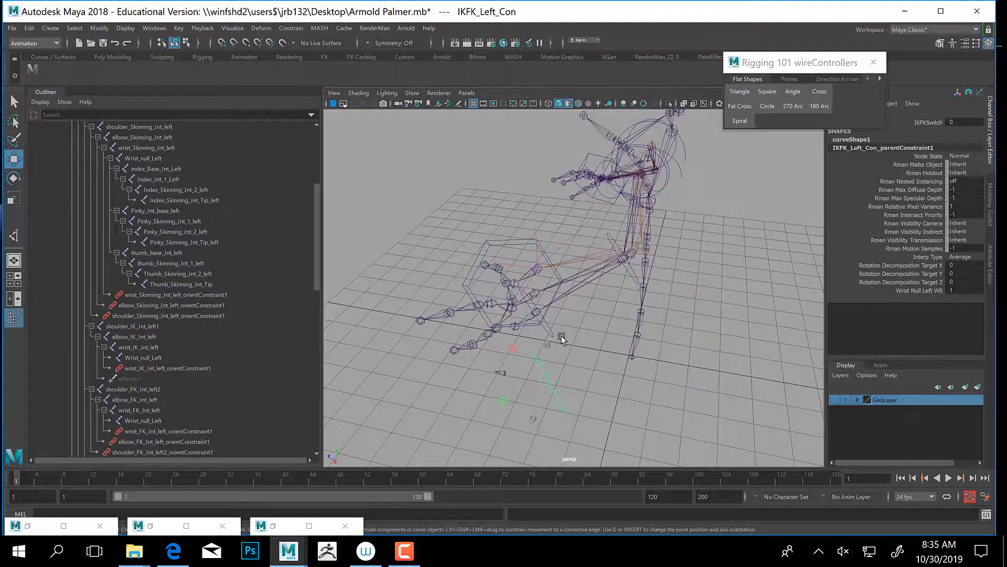
alt+drag(562, 339, 93, 210)
scroll(158, 372, down, 8)
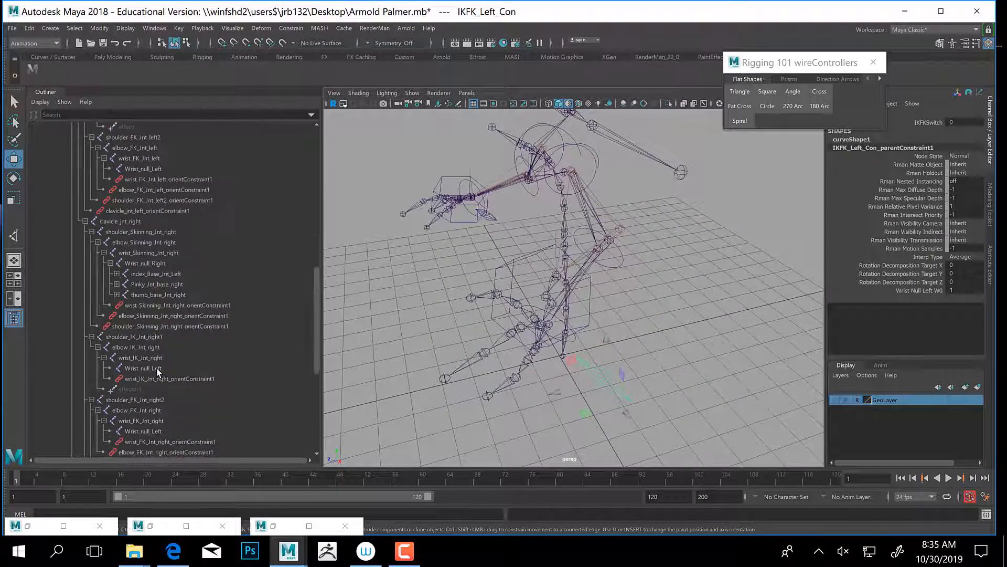
scroll(157, 368, up, 13)
scroll(156, 367, down, 5)
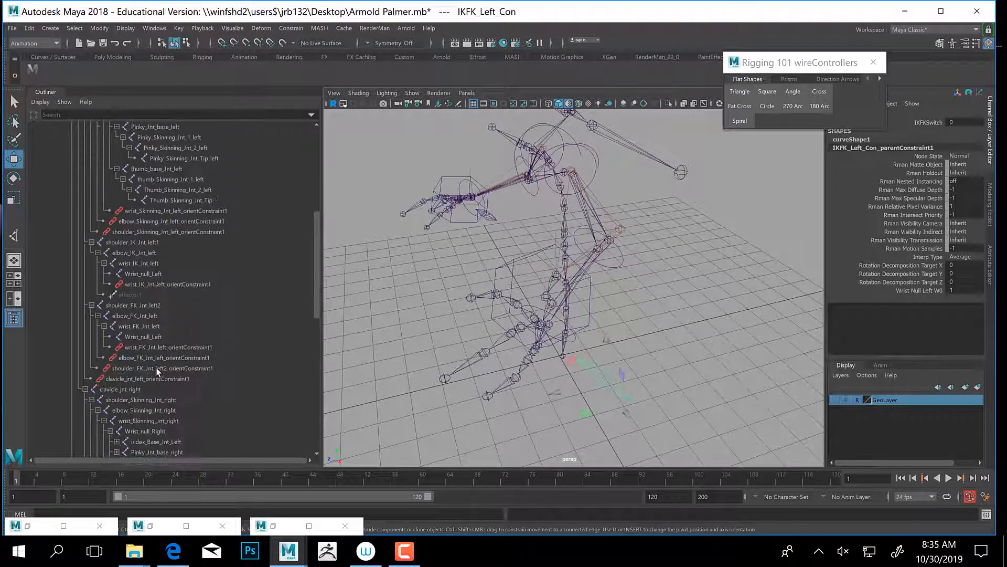
scroll(158, 252, up, 8)
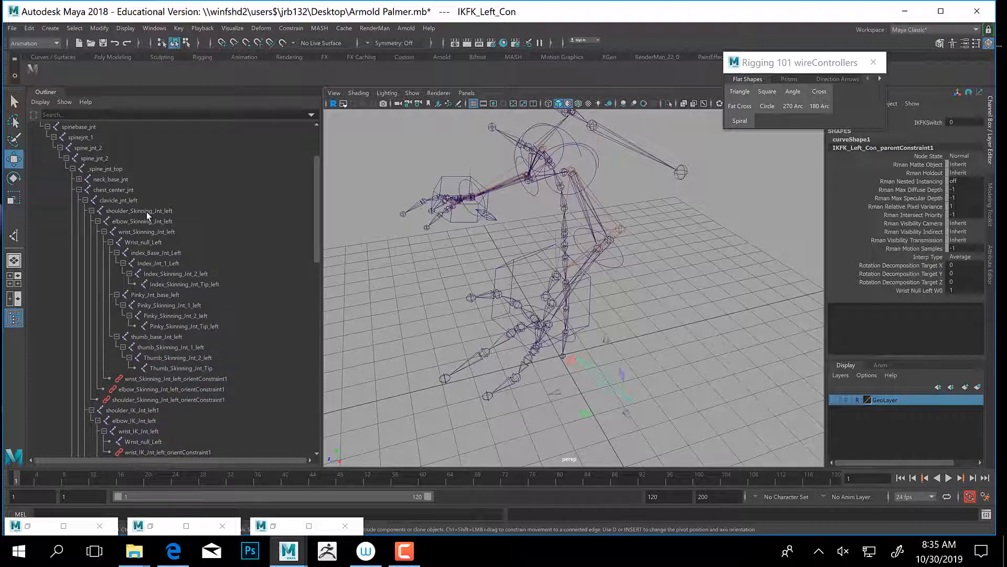
click(98, 221)
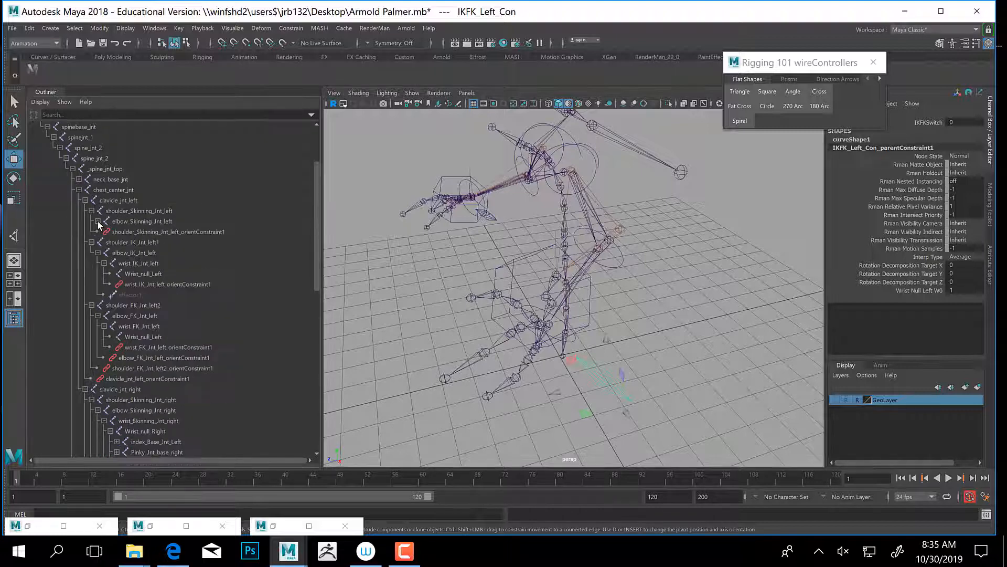
click(156, 234)
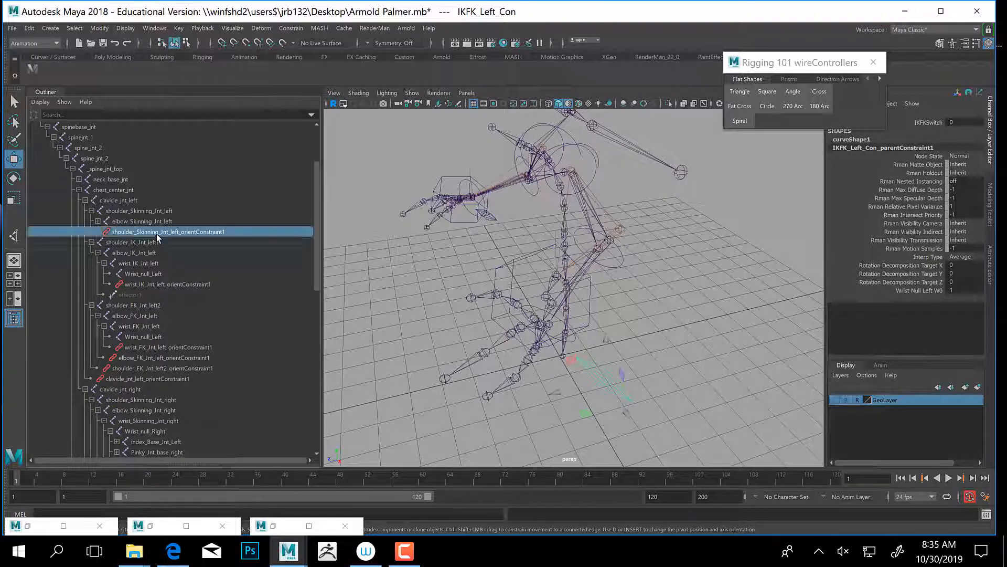
click(99, 222)
ctrl+click(130, 243)
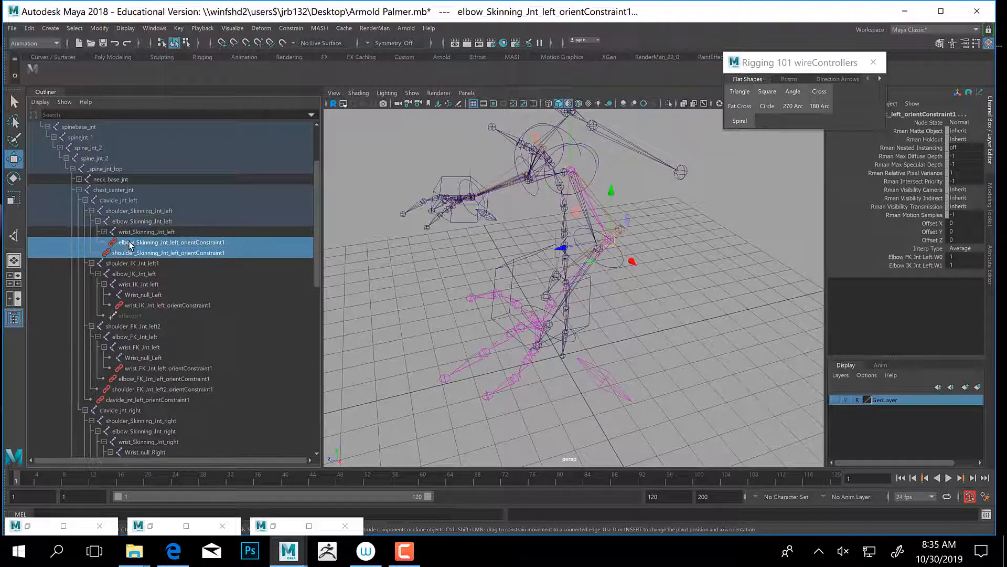
click(104, 231)
ctrl+click(140, 254)
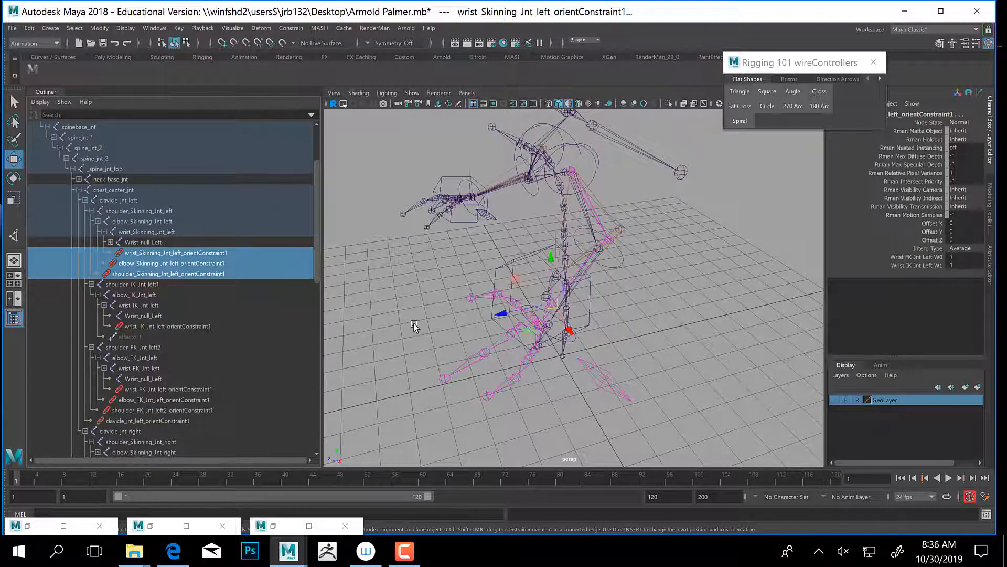
Load the three left skinning orient constraints as driven objects and IKFK_Left_Con as the driver in Set Driven Key.
click(276, 525)
click(299, 356)
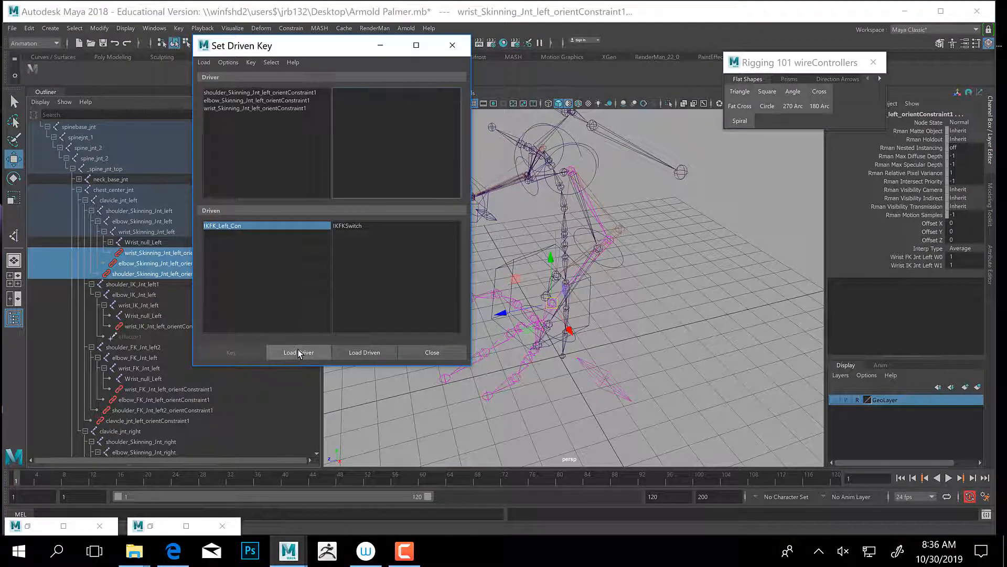
click(359, 353)
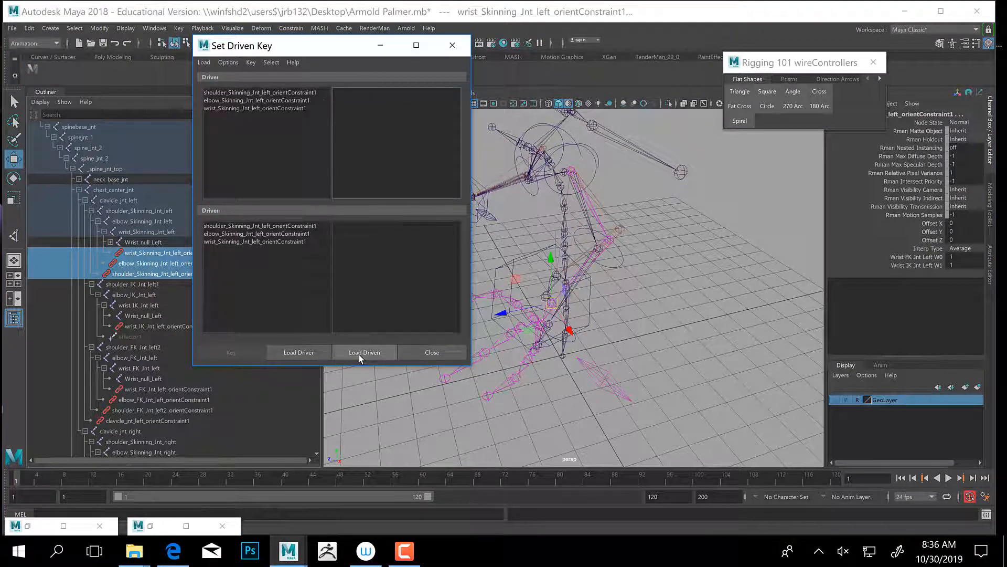
click(623, 404)
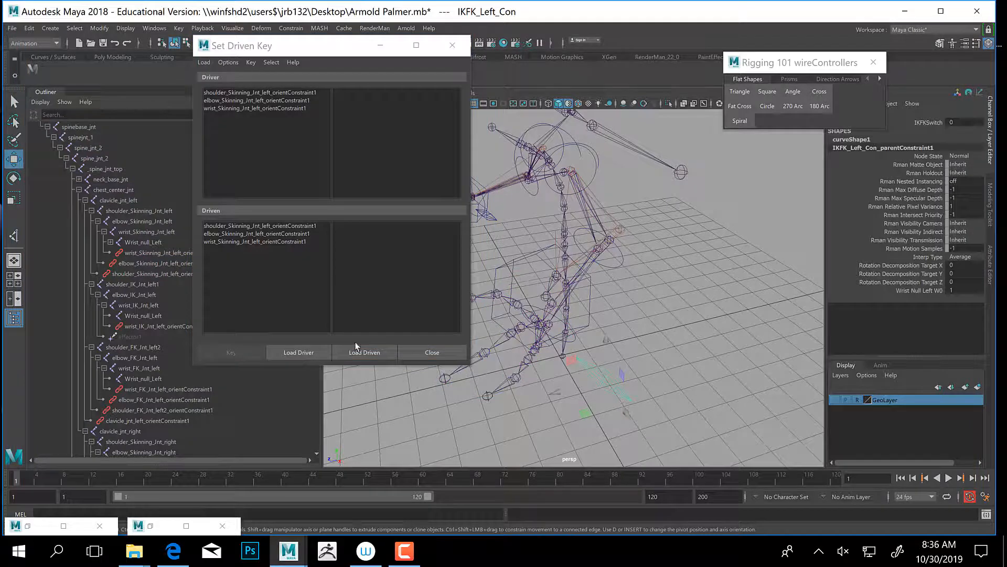
click(319, 348)
Choose the shoulder orient constraint as driven object and IKFKSwitch as driver attribute, and move the floating windows clear of the channel values.
click(267, 226)
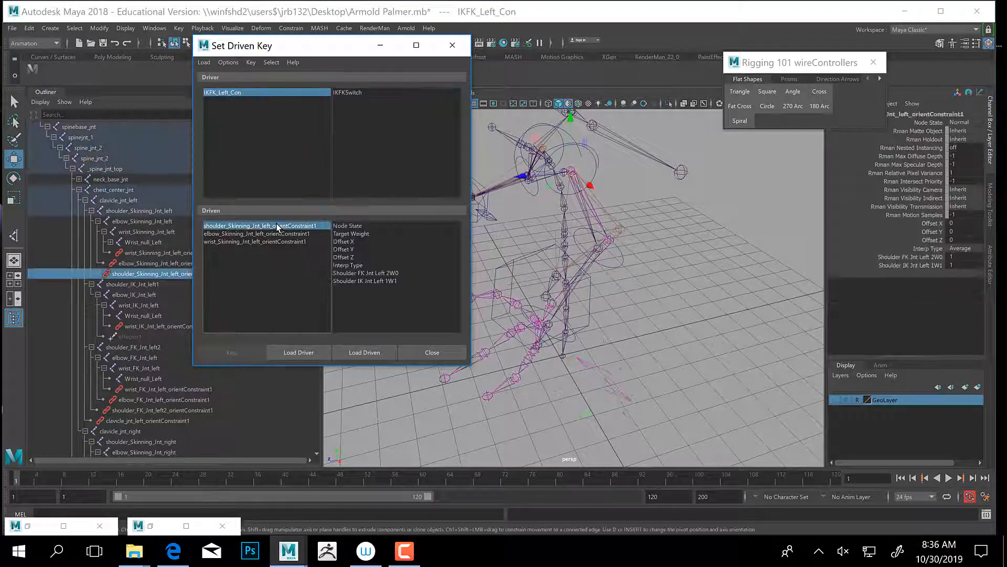
click(251, 234)
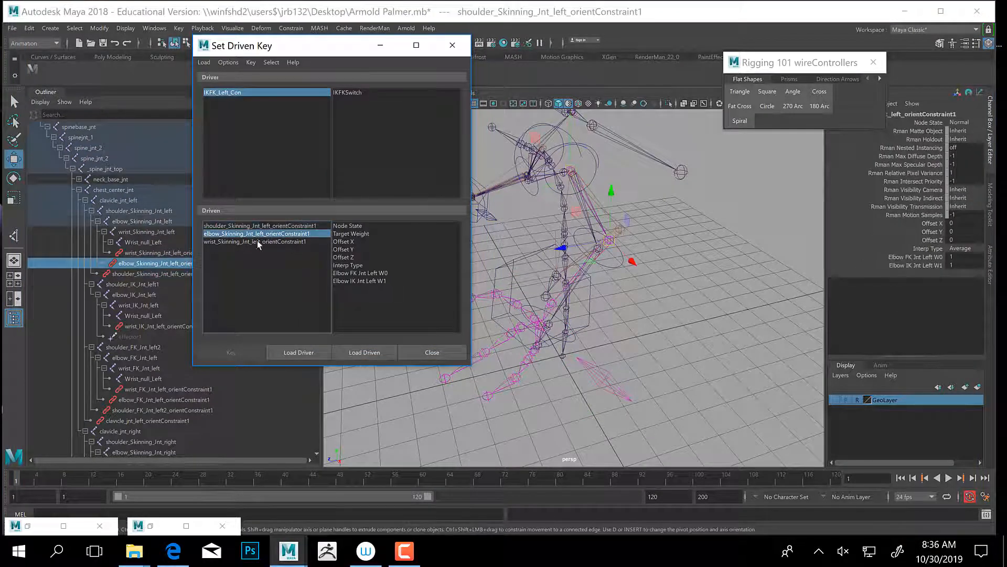
click(257, 241)
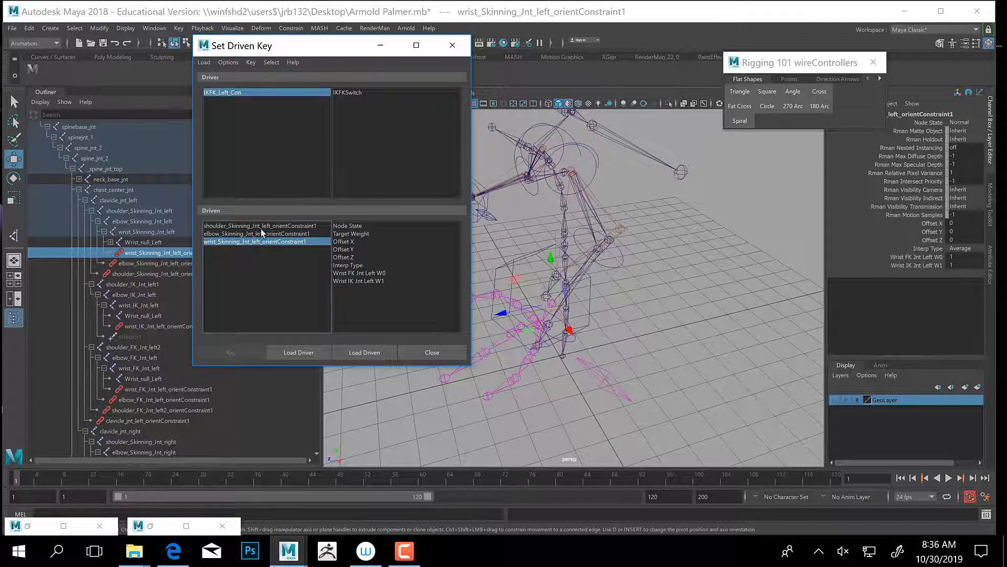
click(260, 233)
click(262, 226)
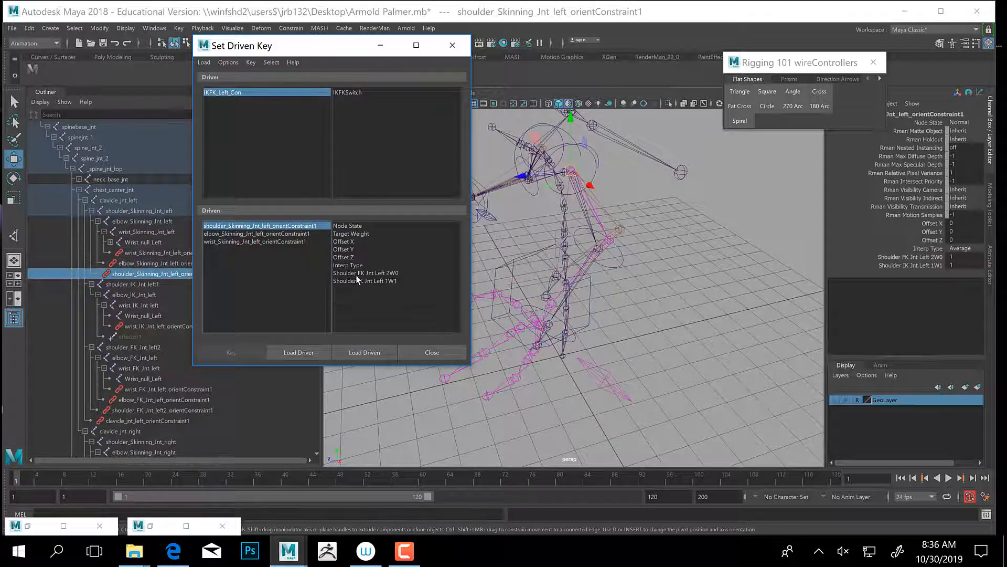
click(362, 92)
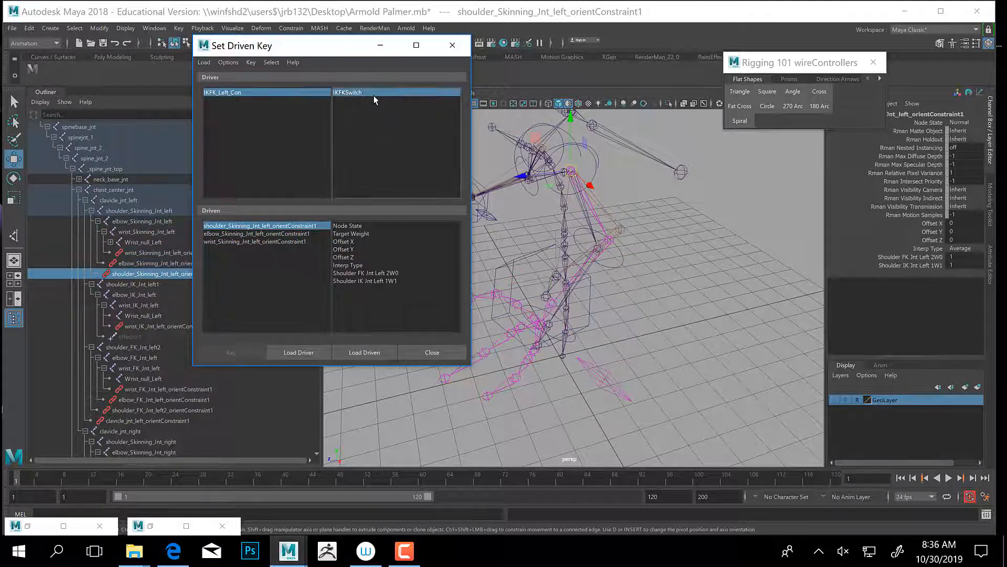
drag(808, 62, 125, 46)
drag(352, 48, 400, 52)
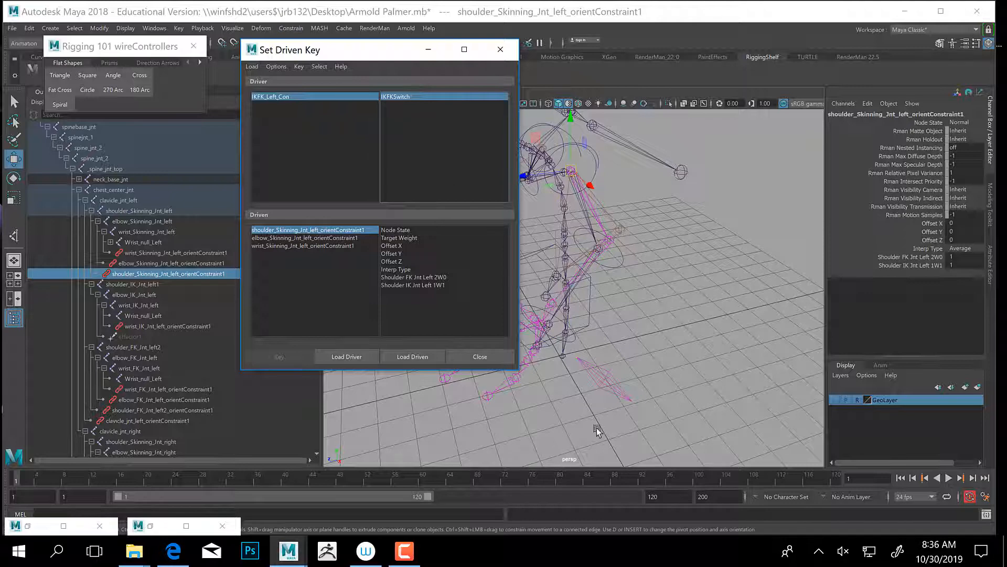
Try Wrist Null Left W0 at 0 on IKFK_Left_Con's parent constraint.
click(608, 398)
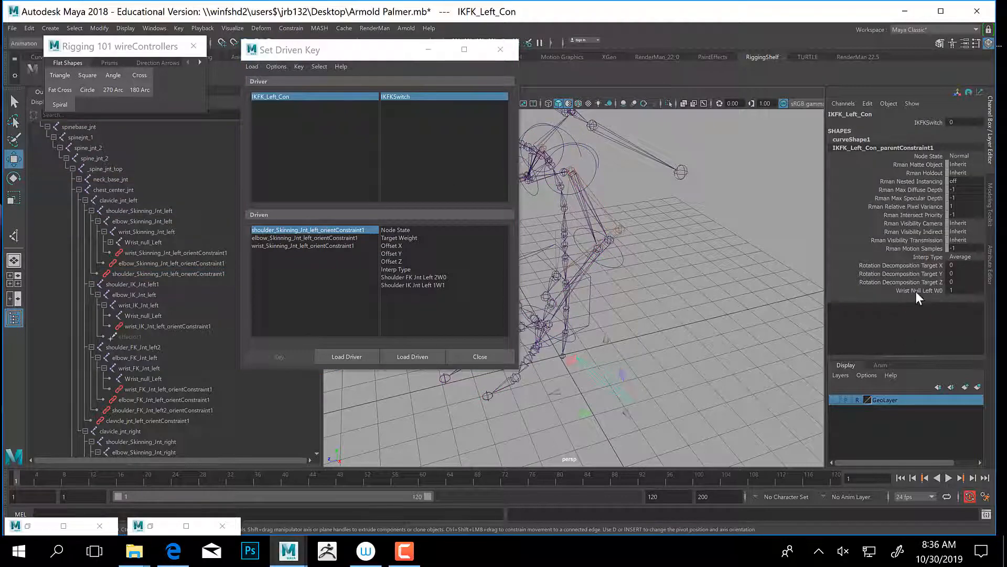
click(920, 292)
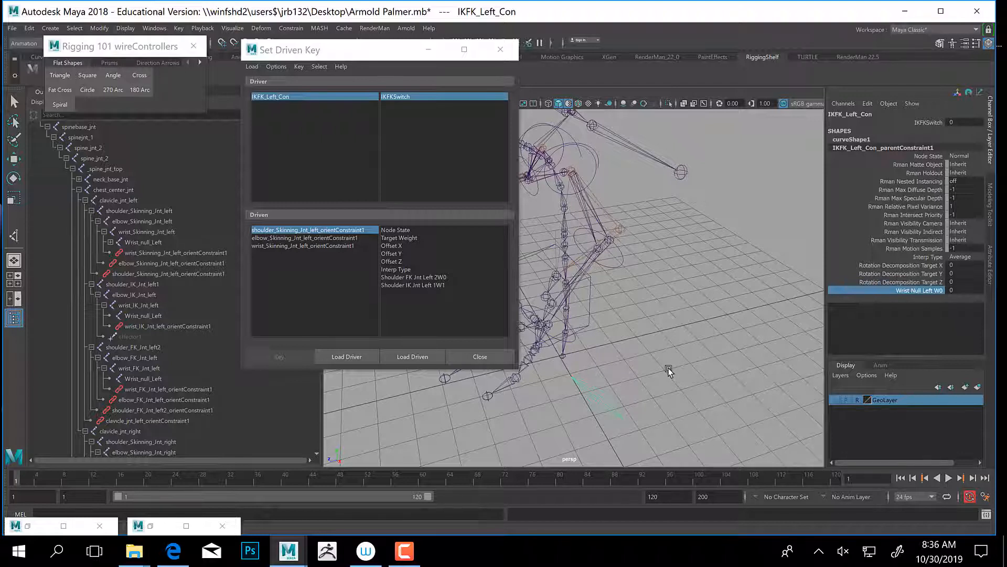
middle_drag(596, 329, 635, 341)
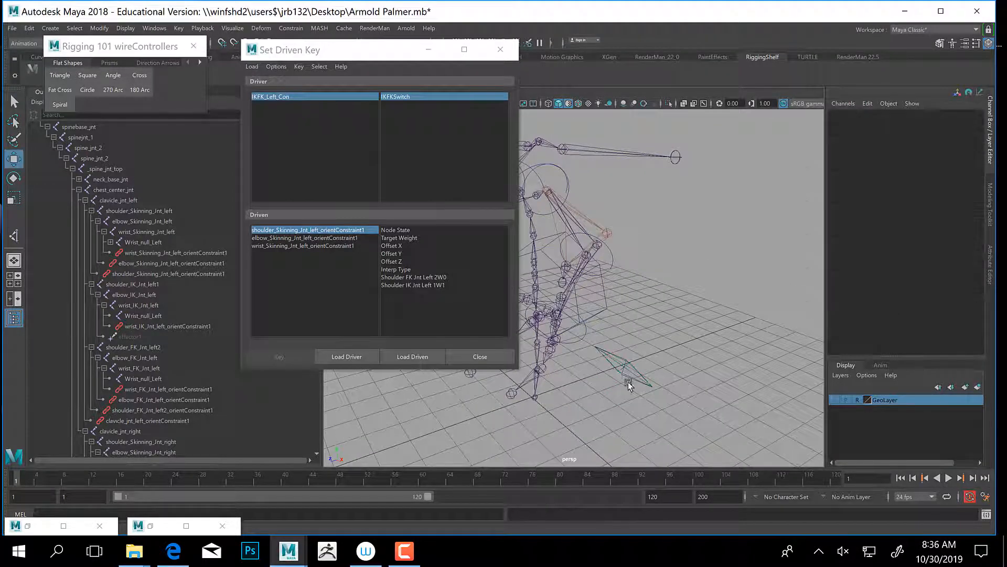
key(w)
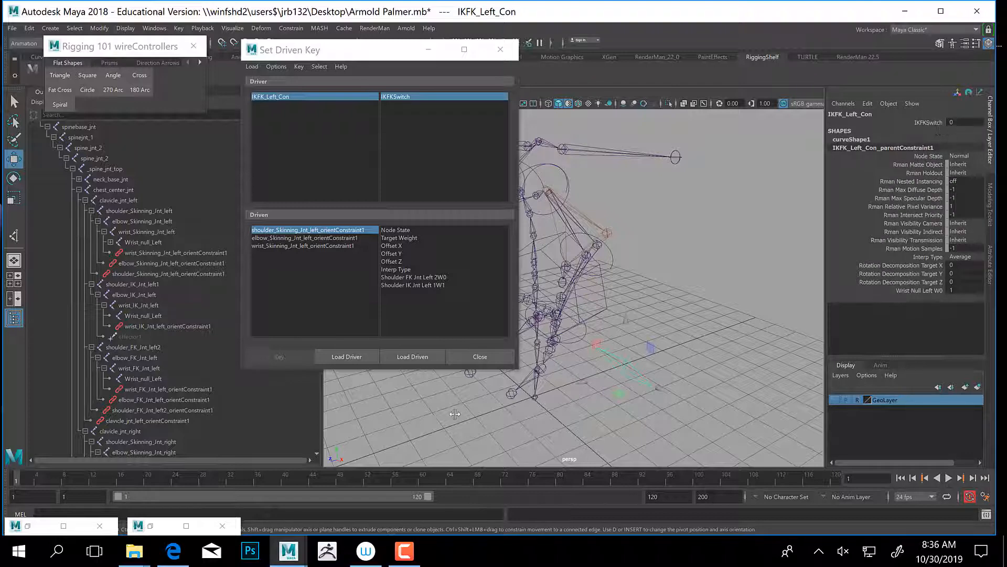
Choose Shoulder FK Jnt Left 2W0 as the driven attribute and set that weight to 0 on the left shoulder skinning orient constraint.
mouse_move(651, 386)
alt+mouse_down()
mouse_move(659, 408)
mouse_move(667, 398)
alt+mouse_up()
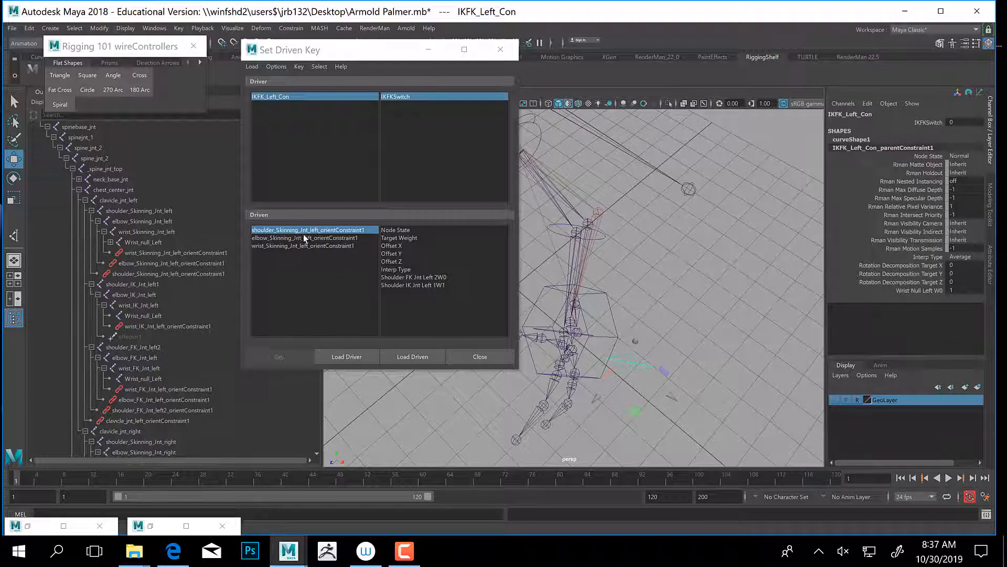
click(401, 278)
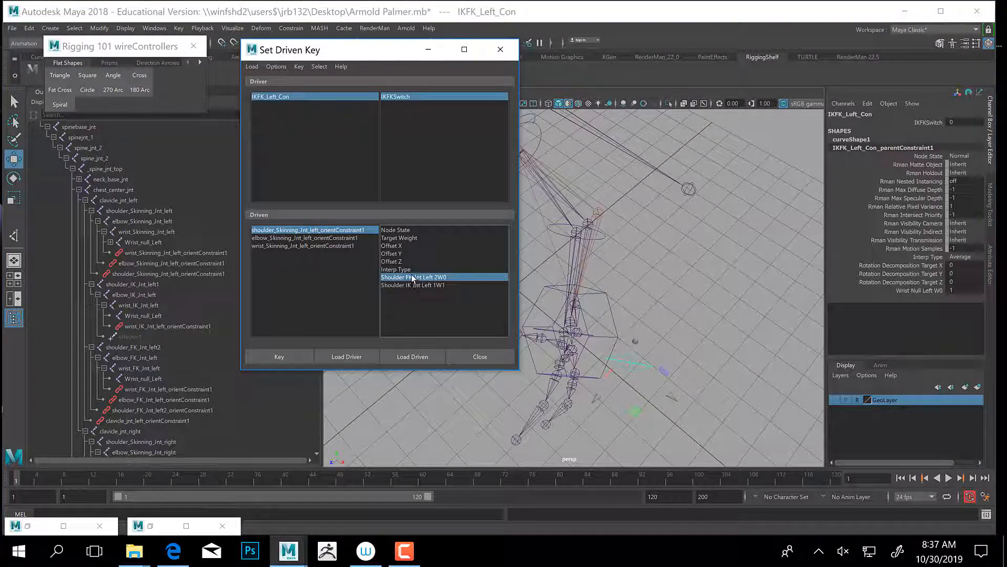
alt+middle_drag(617, 309, 680, 278)
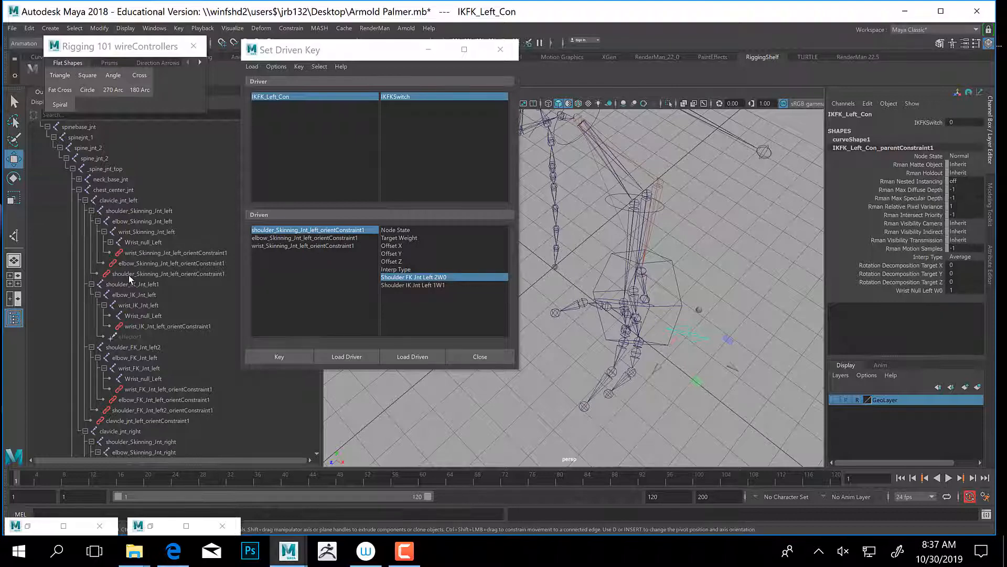
click(157, 274)
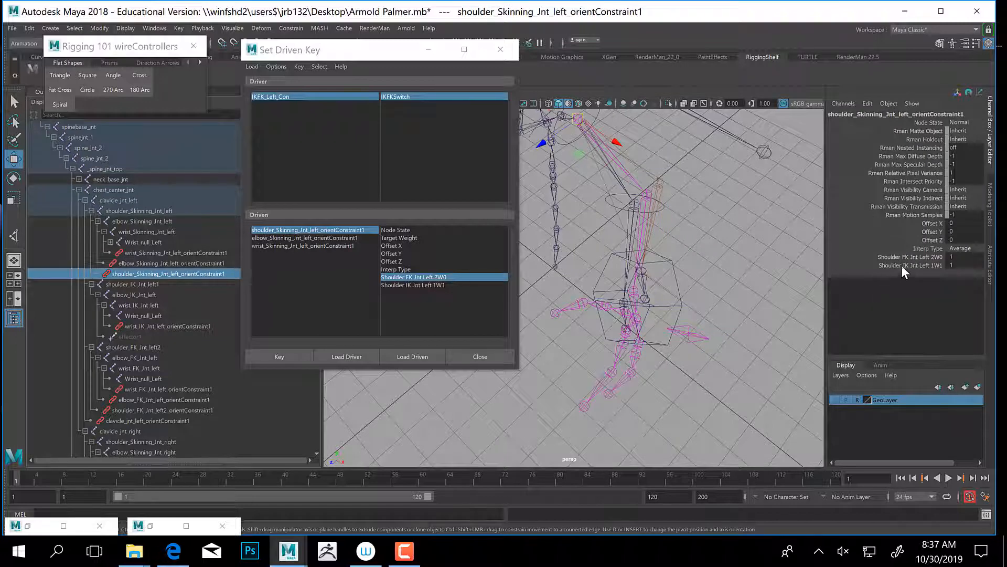
click(960, 258)
click(960, 258)
text(0)
key(Return)
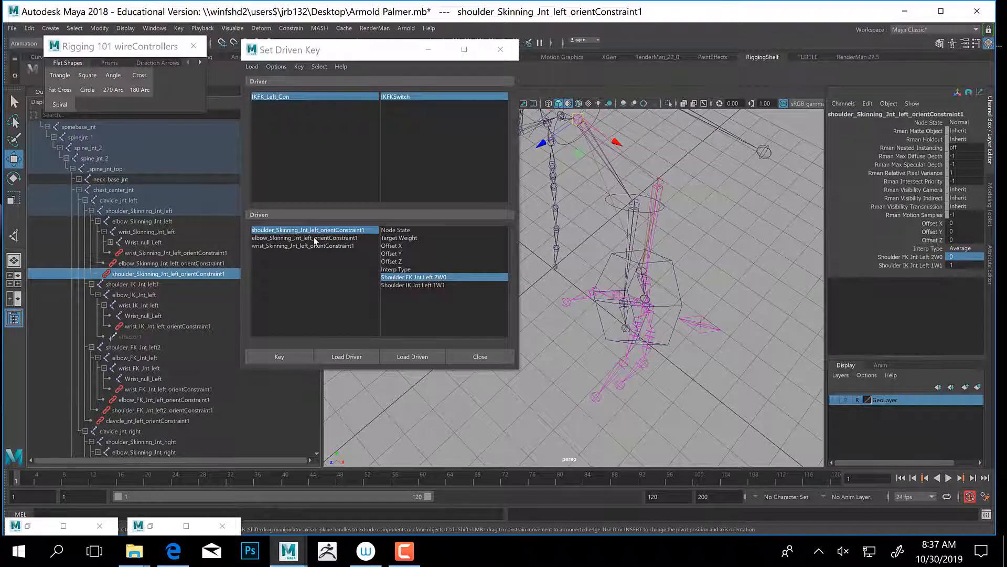
Set the Elbow FK Jnt Left W0 weight to 0 on the left elbow skinning orient constraint.
click(152, 266)
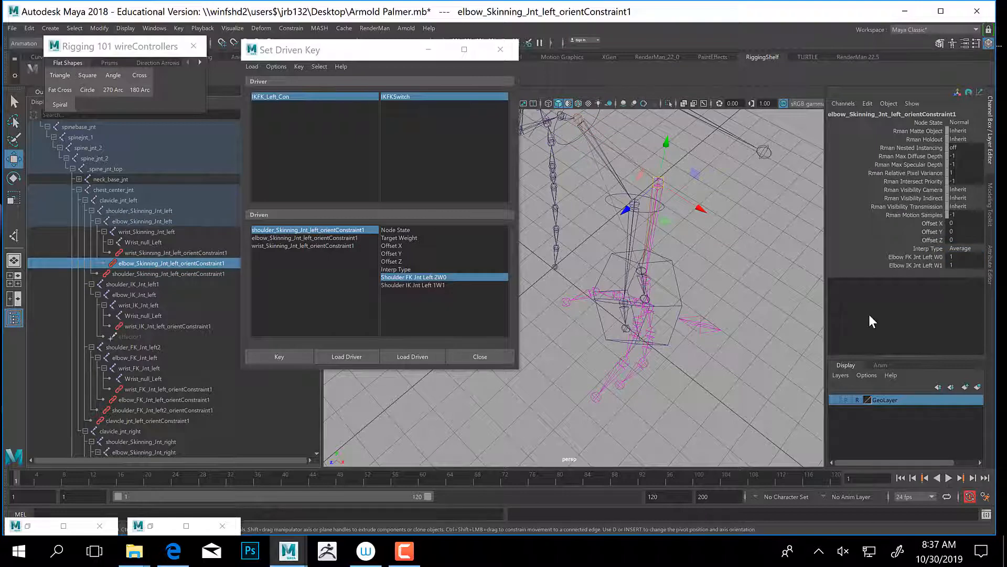
double_click(959, 256)
text(0)
key(Return)
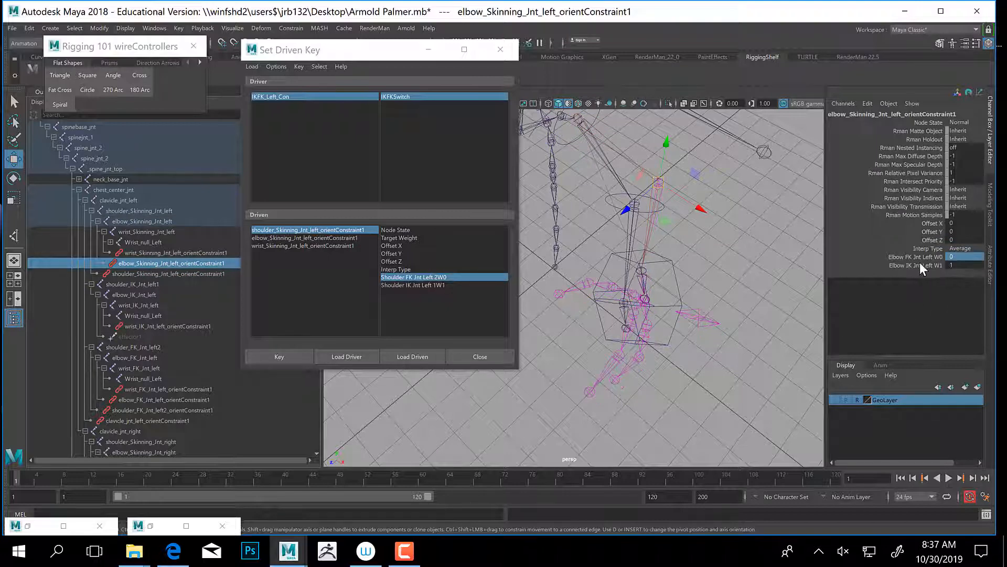
Set the Wrist FK Jnt Left W0 weight to 0 on the left wrist skinning orient constraint.
click(143, 253)
double_click(963, 257)
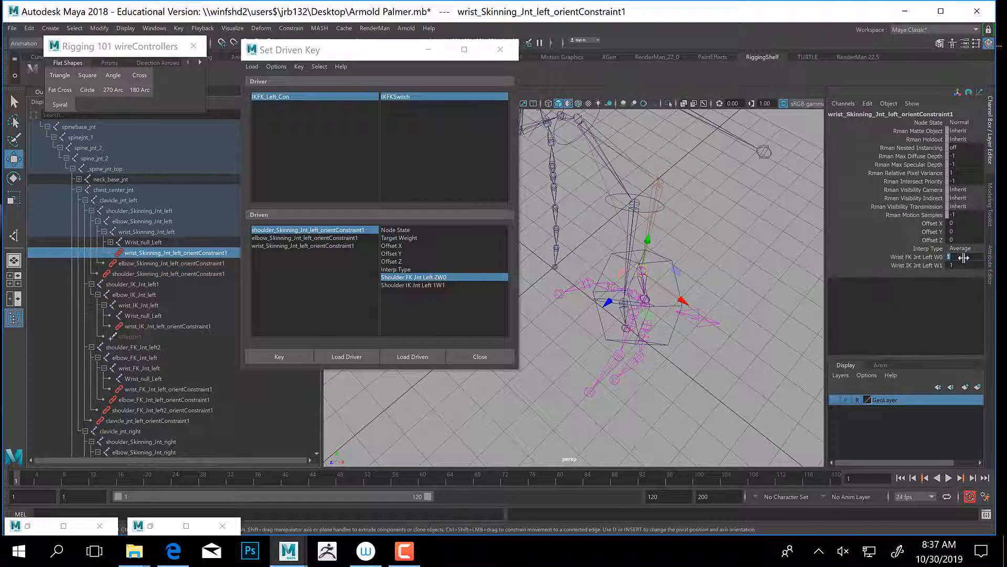
text(0)
key(Return)
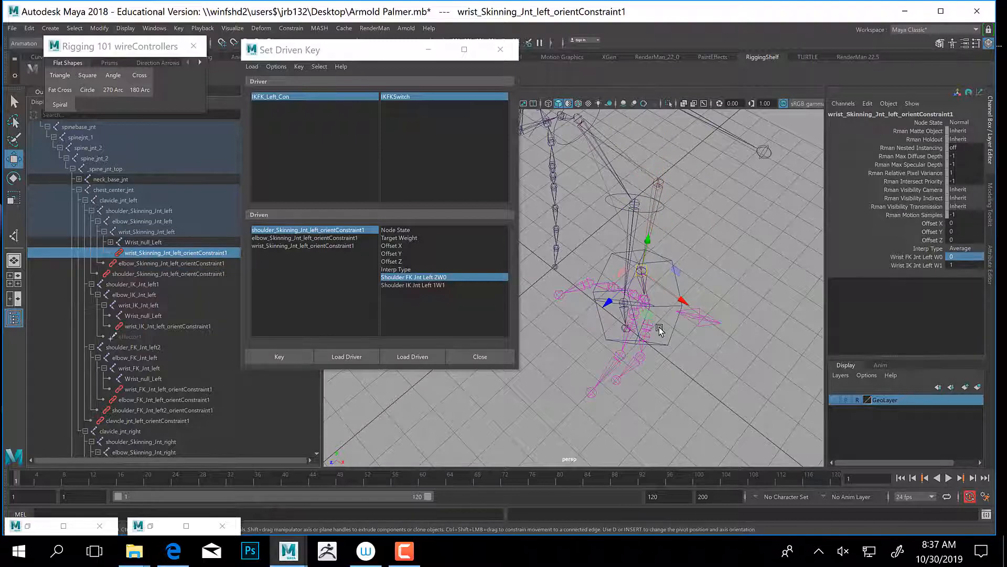
mouse_move(659, 326)
alt+mouse_down()
mouse_move(672, 317)
mouse_move(658, 320)
alt+mouse_up()
alt+drag(651, 283, 650, 307)
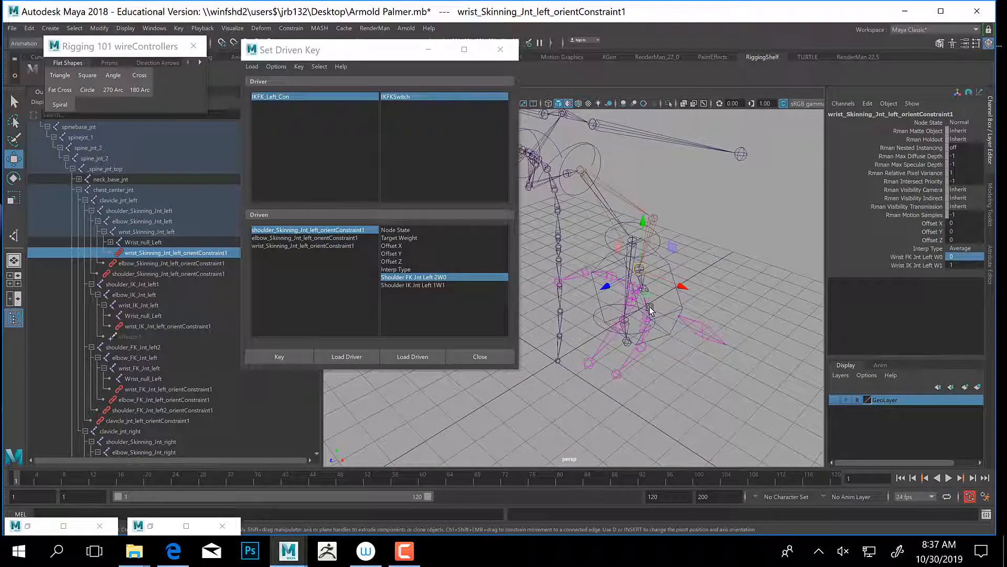
Set a driven key on Shoulder FK Jnt Left 2W0 and Shoulder IK Jnt Left 1W1 of the left shoulder skinning orient constraint.
click(156, 274)
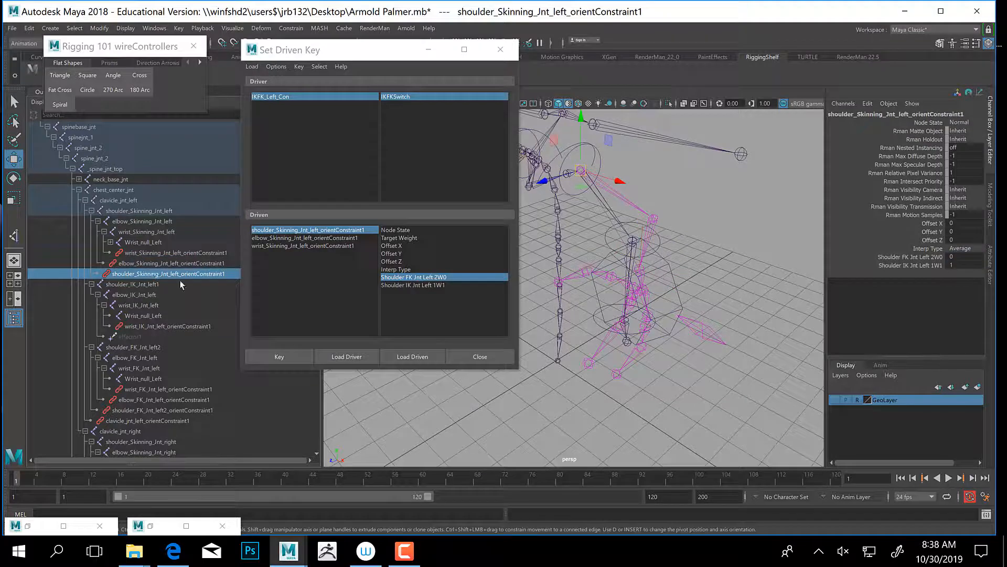
click(279, 231)
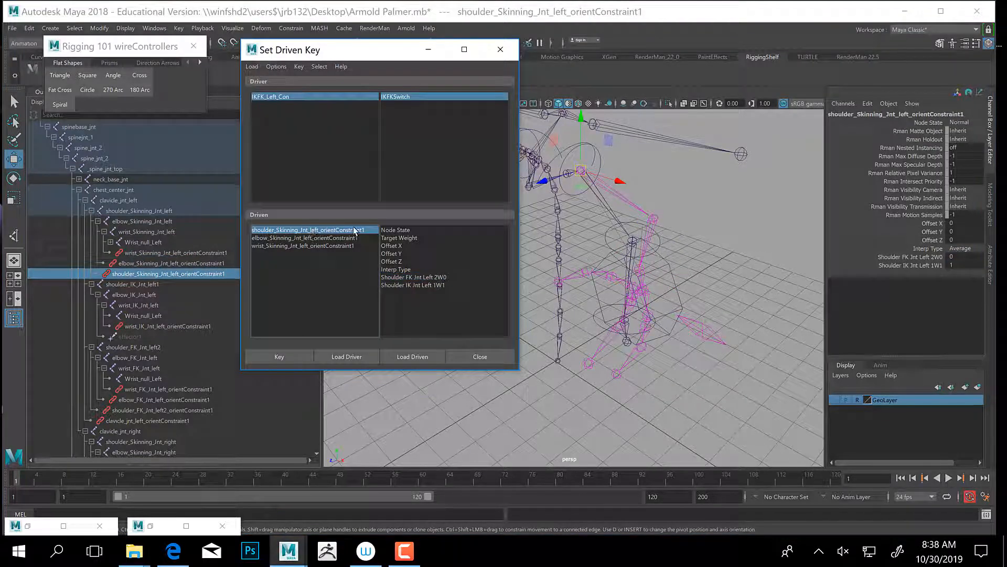
click(420, 278)
shift+click(417, 287)
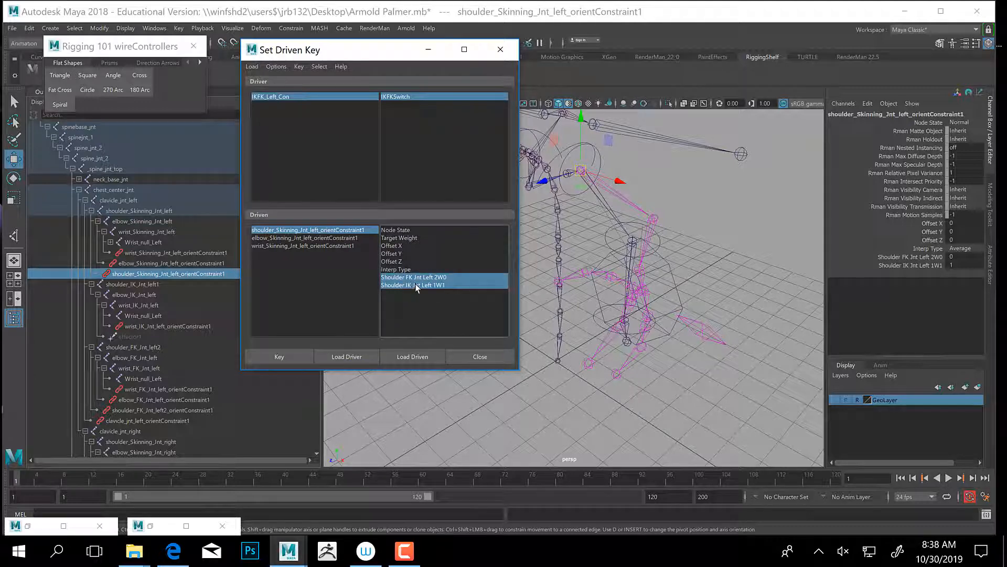
click(291, 362)
Set a driven key on Elbow FK Jnt Left W0 and Elbow IK Jnt Left W1 of the left elbow skinning orient constraint.
click(305, 244)
click(304, 238)
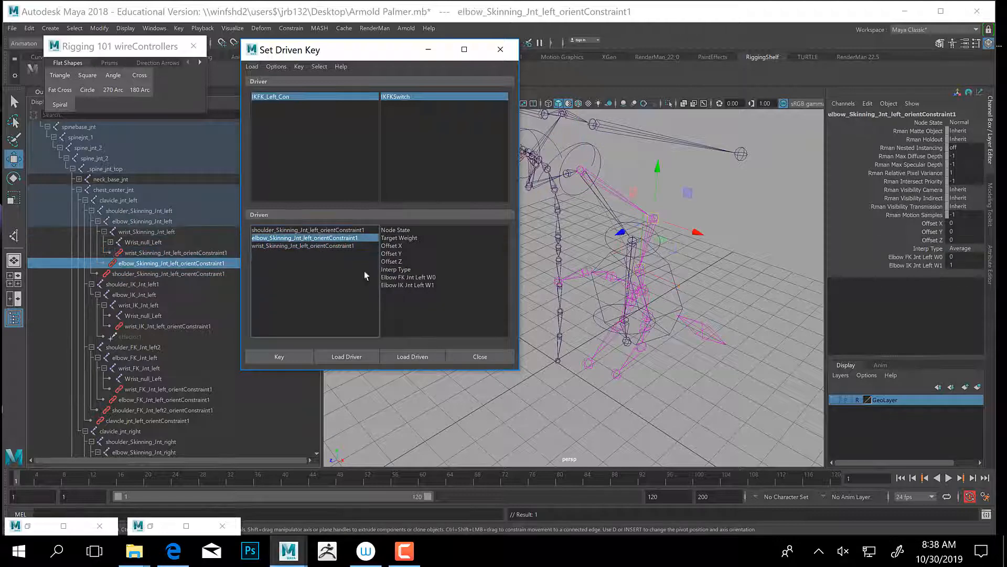
click(404, 278)
shift+click(408, 286)
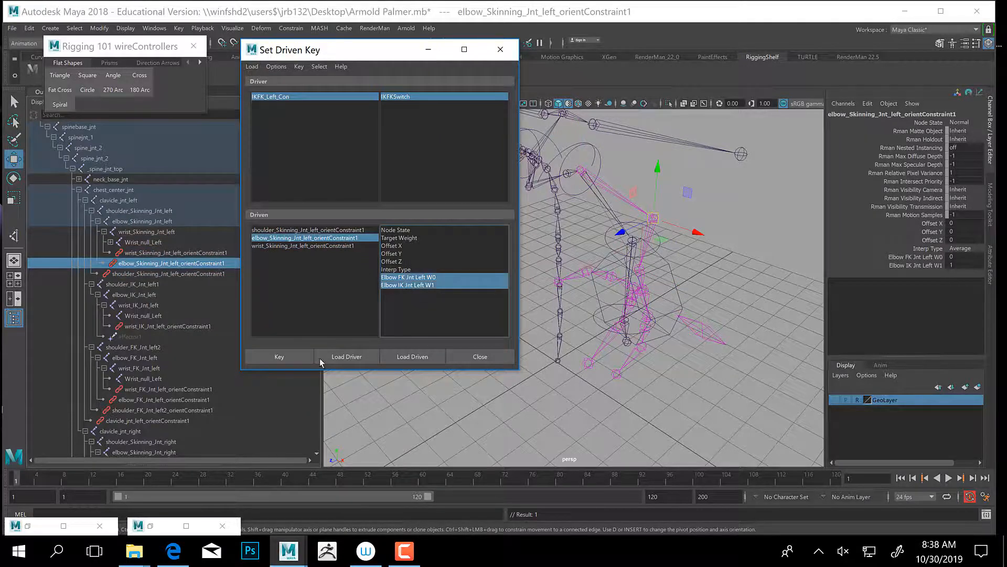
click(277, 356)
Set a driven key on Wrist FK Jnt Left W0 and Wrist IK Jnt Left W1 of the left wrist skinning orient constraint.
click(307, 246)
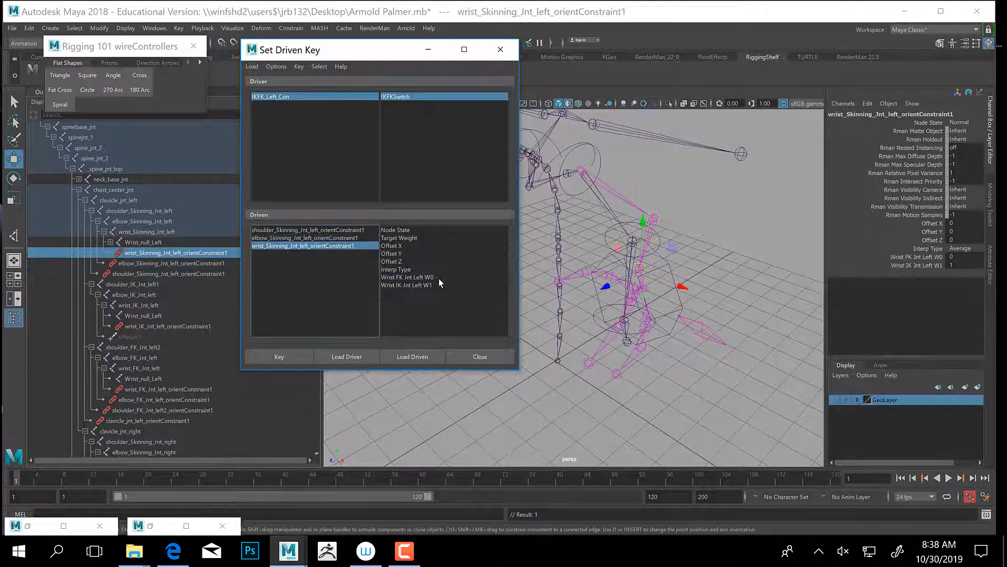
click(413, 285)
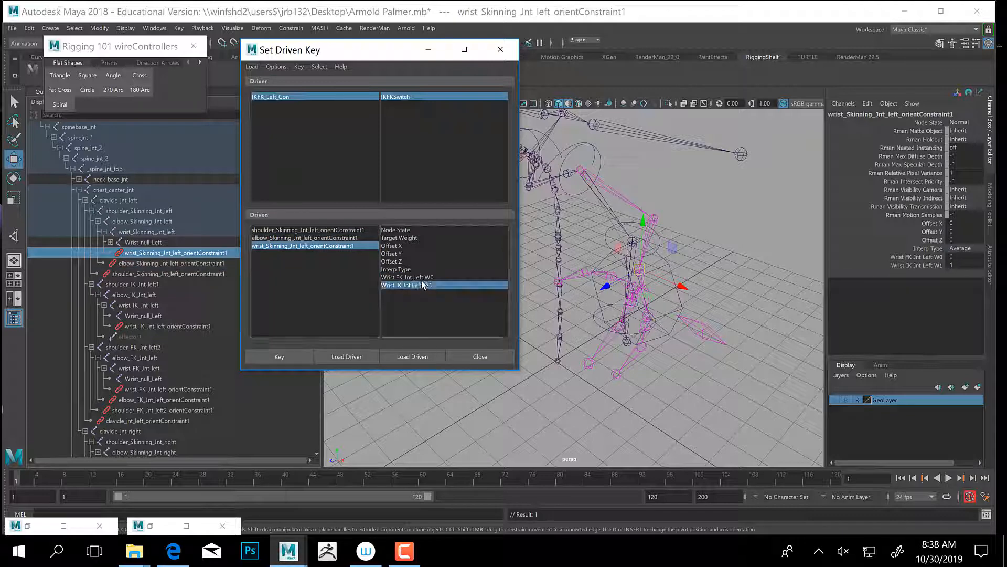
click(410, 277)
shift+click(411, 285)
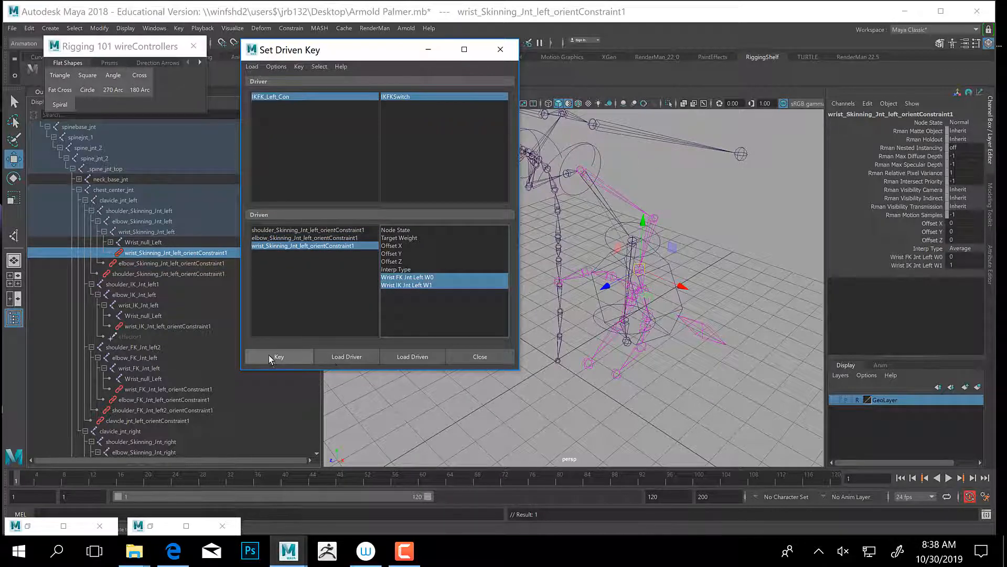
click(271, 356)
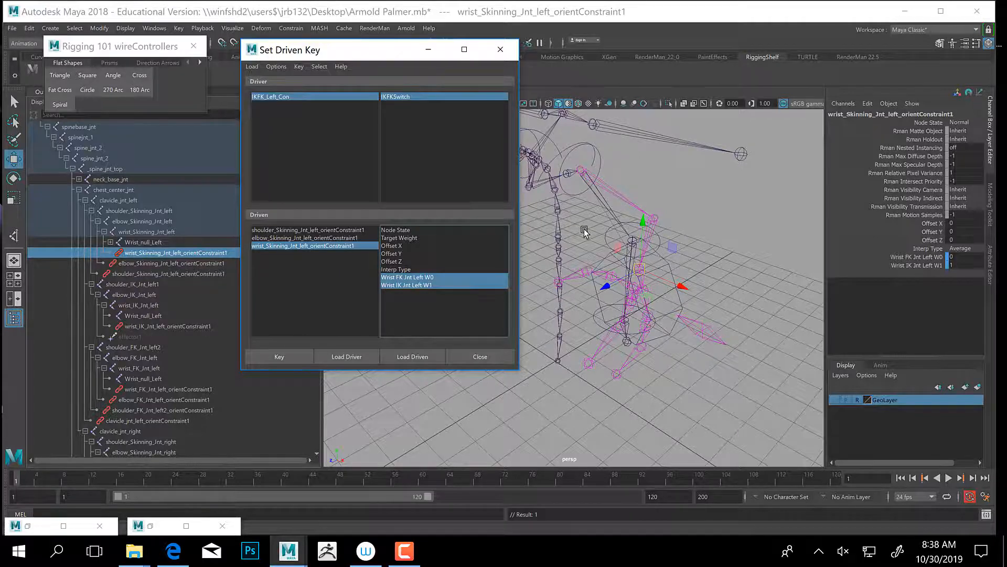
Inspect the left arm chains and check the keyed weights on the elbow and shoulder skinning orient constraints.
alt+drag(632, 262, 618, 278)
alt+right_drag(618, 278, 670, 298)
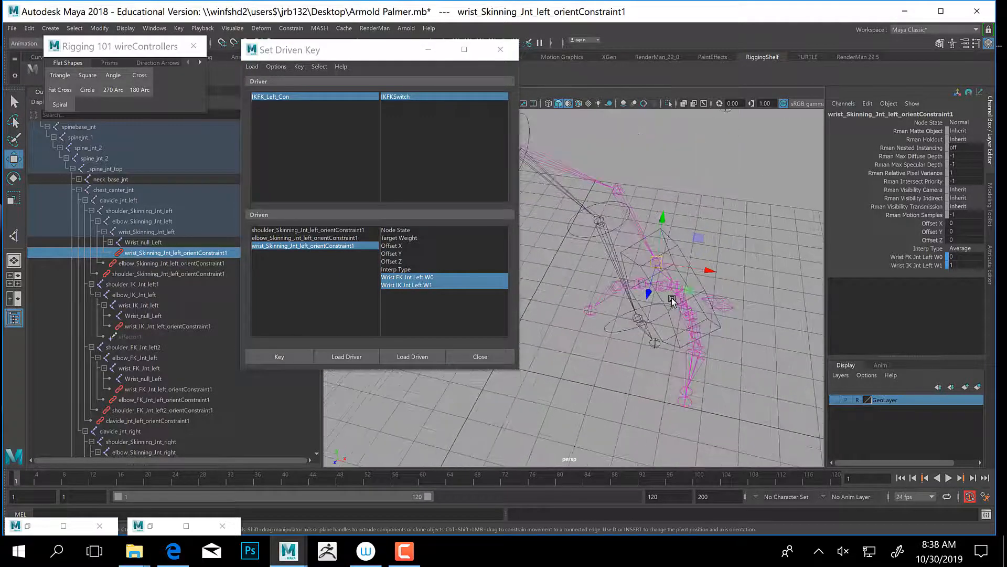
alt+middle_drag(671, 299, 600, 304)
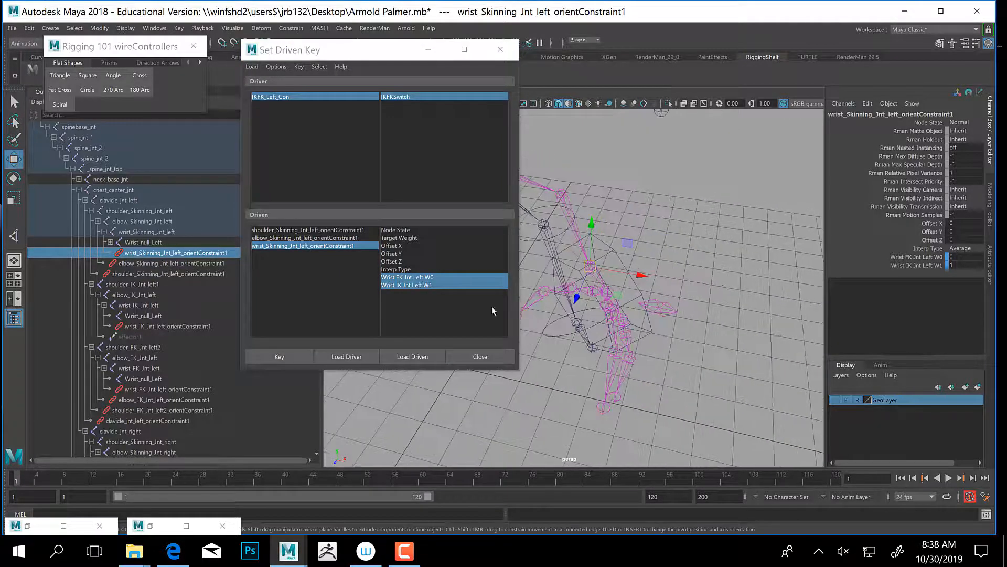
click(146, 264)
click(142, 275)
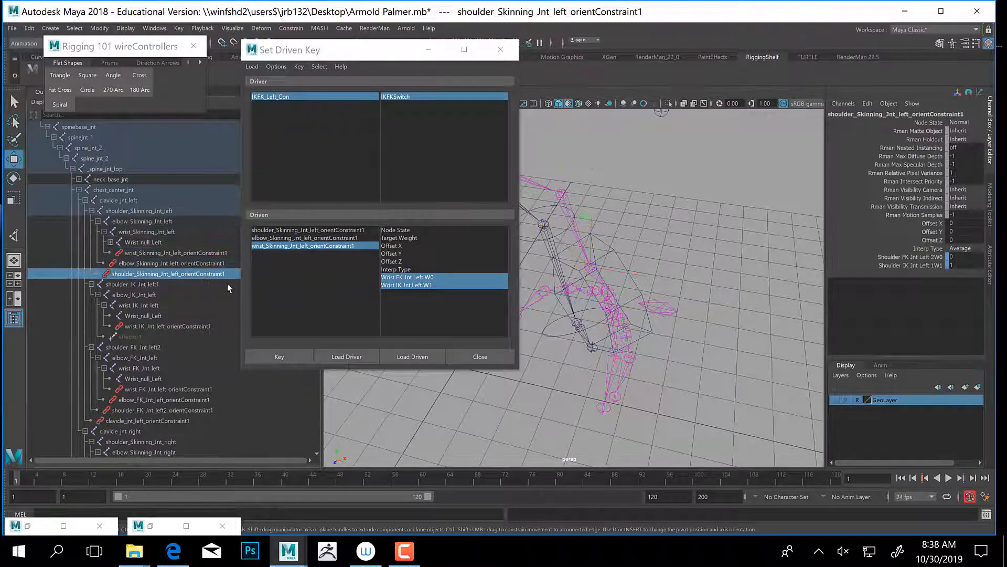
alt+middle_drag(734, 271, 800, 315)
alt+drag(800, 315, 732, 326)
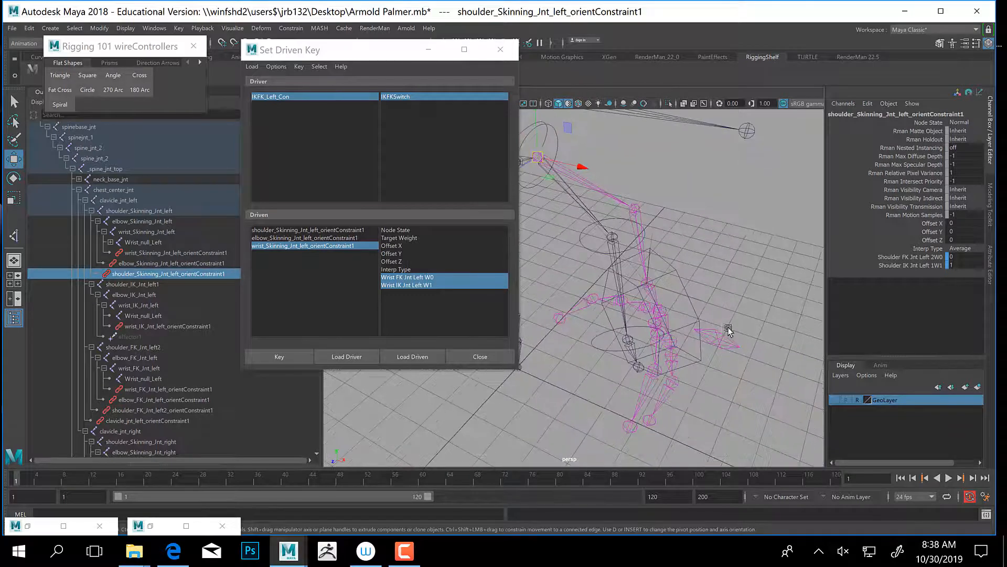
Set the IKFKSwitch attribute of IKFK_Left_Con to 1.
click(728, 330)
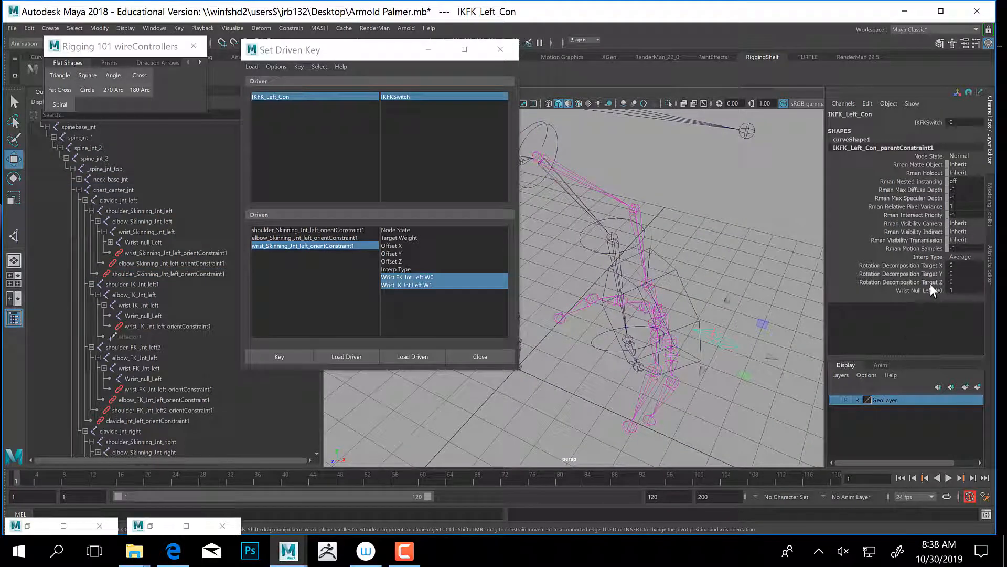
click(933, 123)
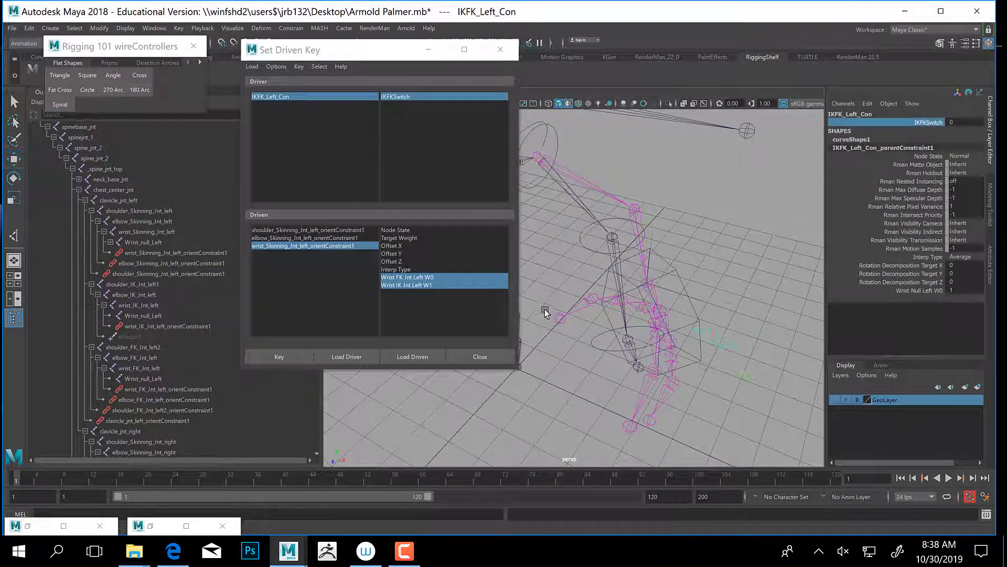
middle_drag(545, 309, 695, 341)
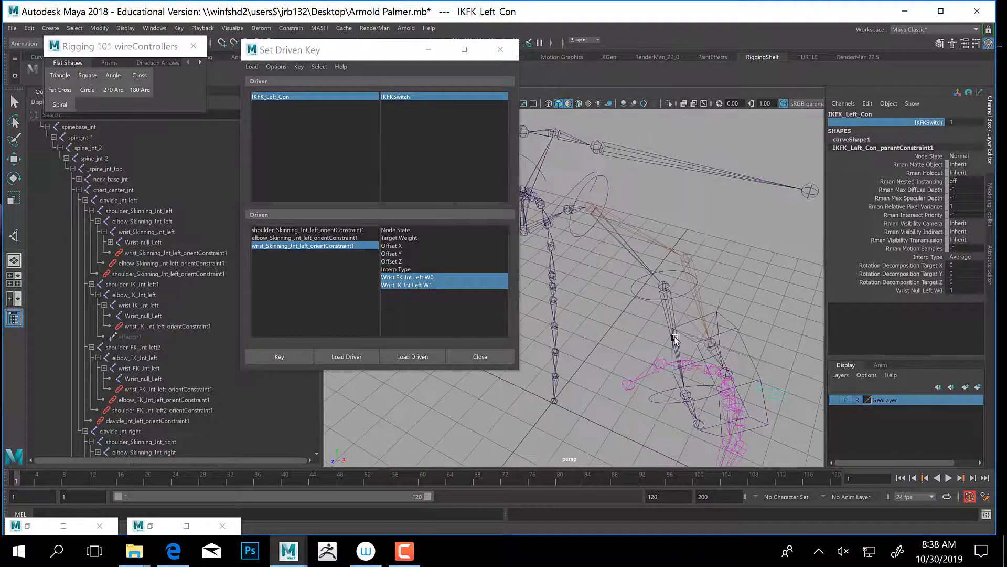
alt+drag(663, 375, 668, 340)
alt+middle_drag(630, 333, 632, 326)
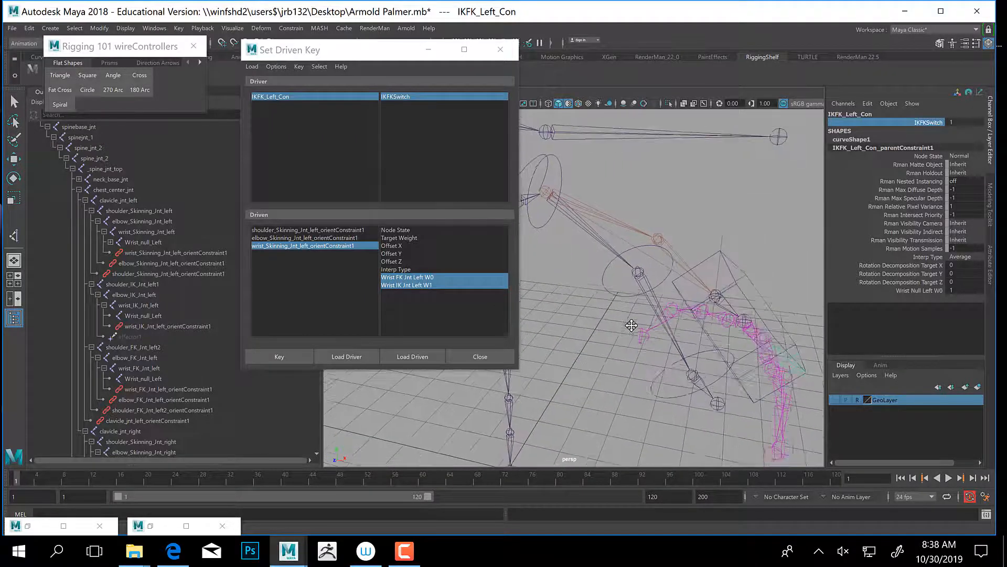
alt+drag(633, 363, 625, 341)
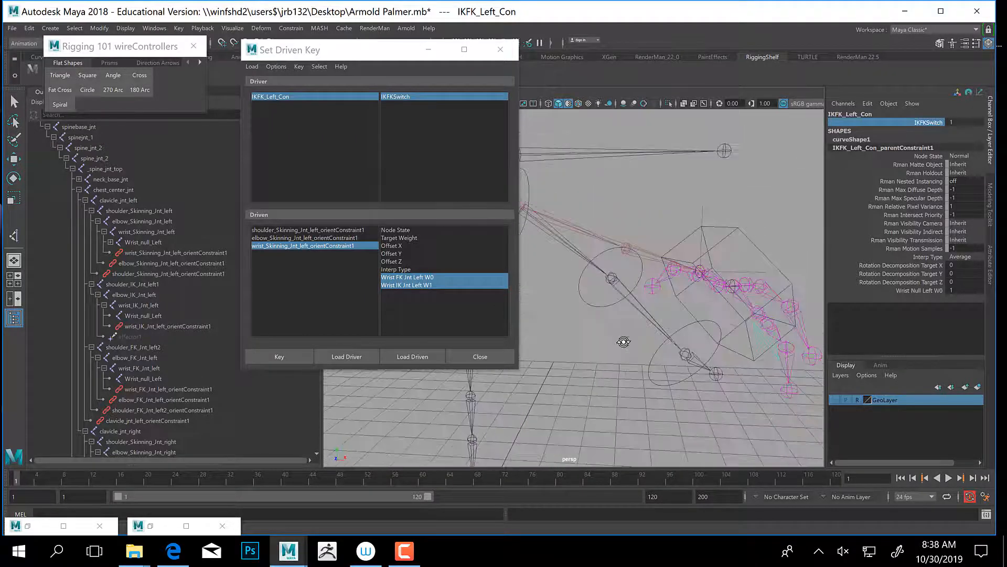
middle_drag(656, 325, 476, 337)
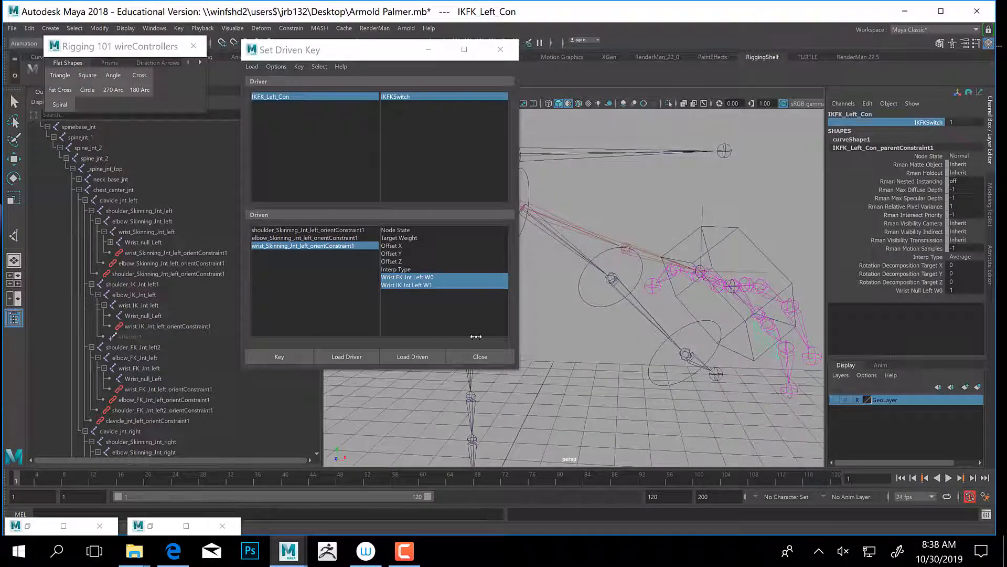
Raise IKHand_CON_LEFT to about 1.6 in Translate Y and rotate it to about -6.7, -11.2, -7.9 to separate the IK arm pose.
click(755, 244)
key(w)
drag(703, 278, 717, 216)
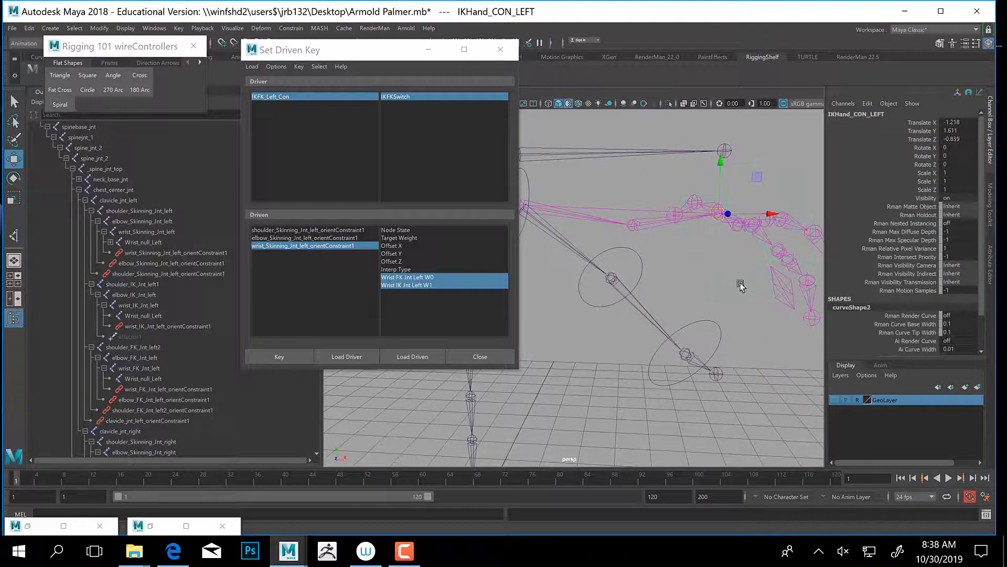
key(e)
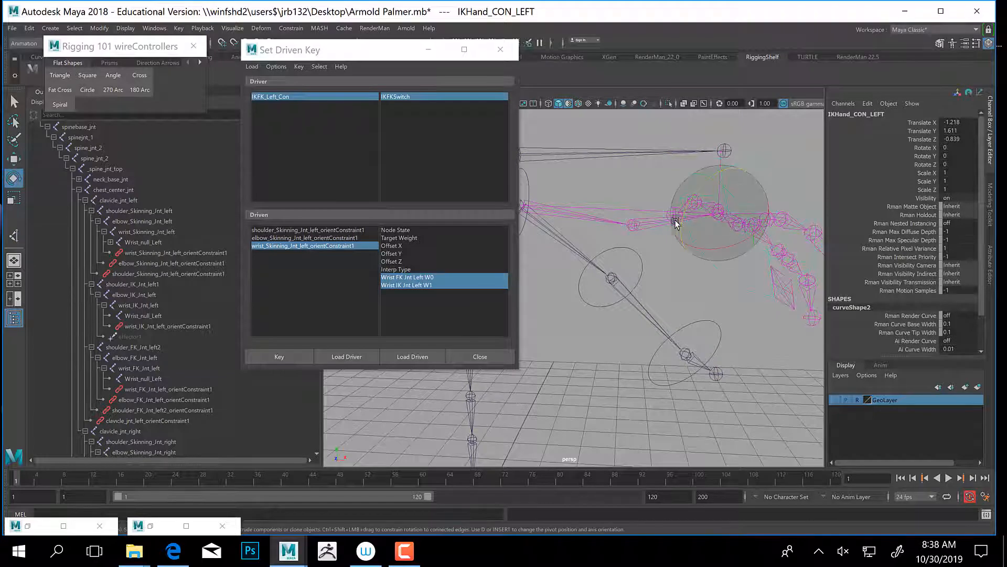
alt+drag(710, 278, 637, 257)
drag(700, 227, 636, 219)
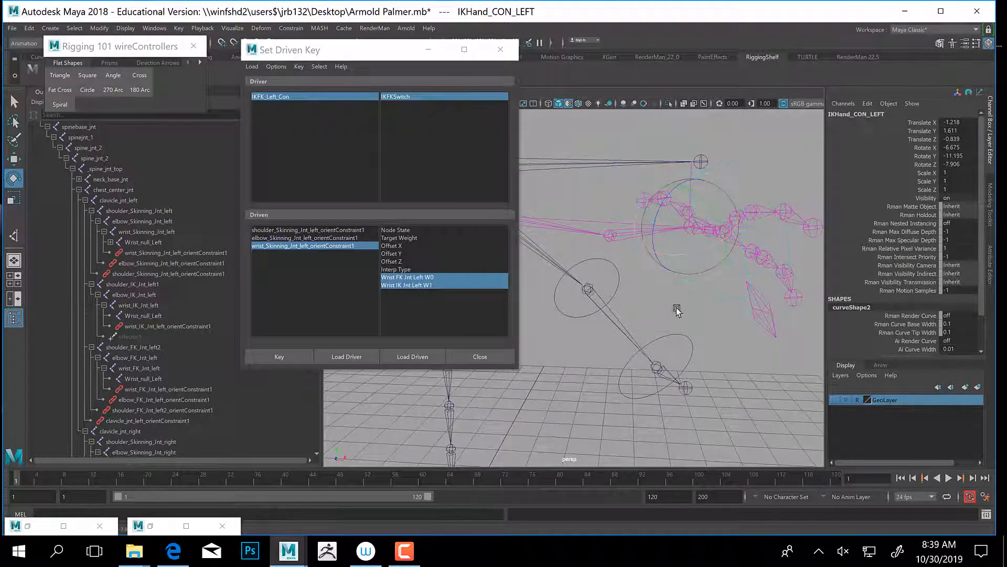
alt+drag(674, 297, 619, 362)
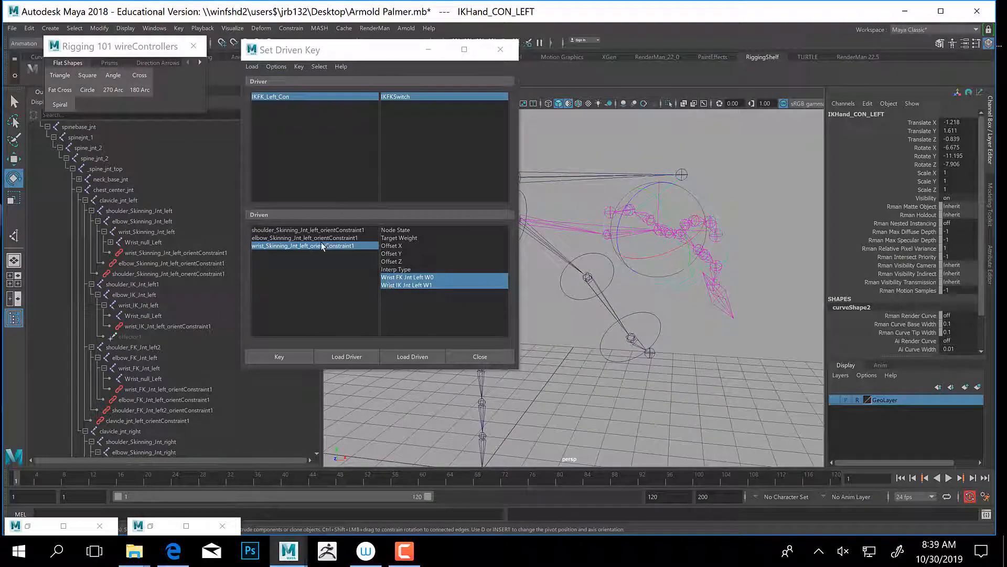
Reselect IKFK_Left_Con and scrub its IKFKSwitch toward the upper limit to check that it sits at 1.
click(737, 316)
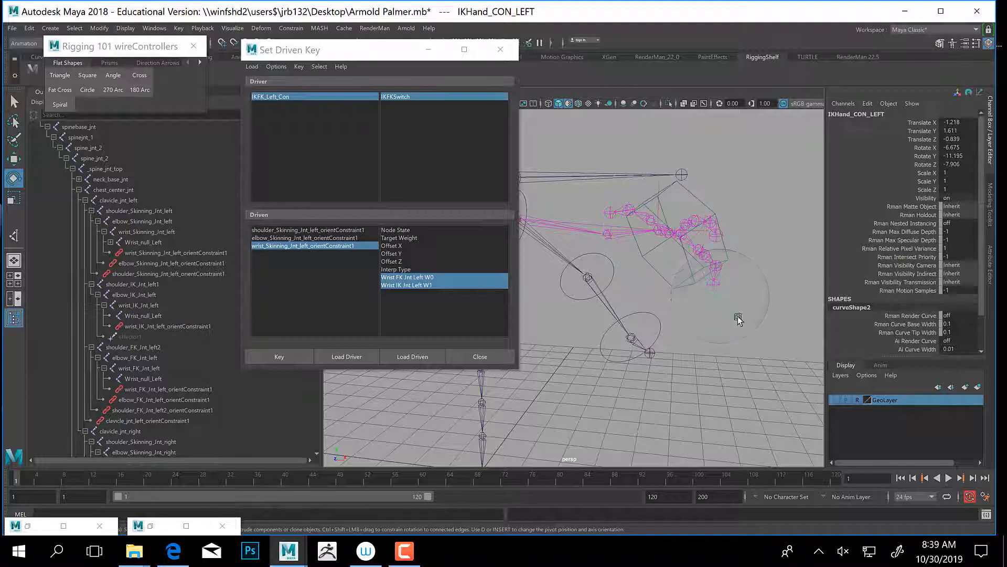
click(927, 123)
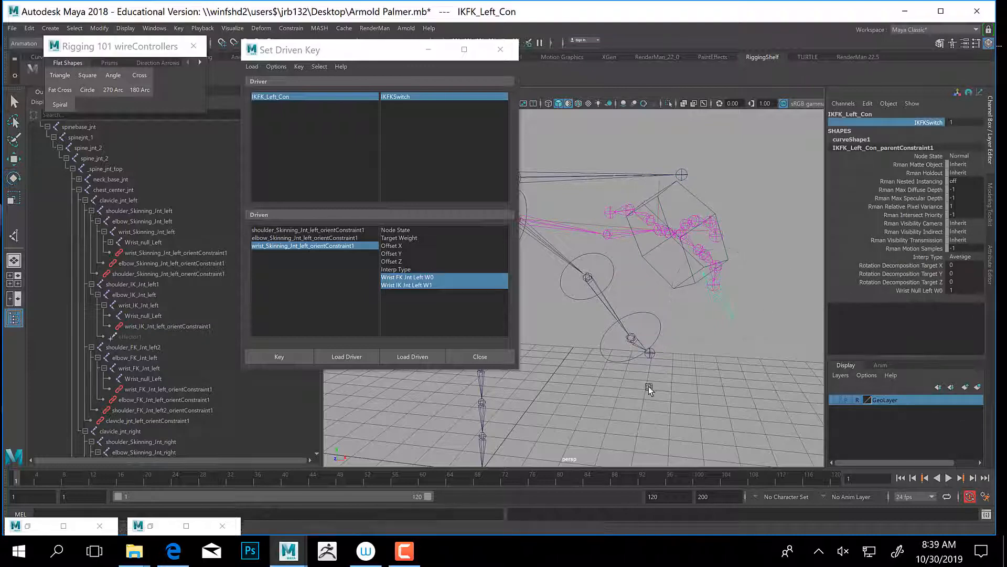
middle_drag(711, 338, 790, 329)
Set Wrist FK Jnt Left W0 to 1 and Wrist IK Jnt Left W1 to 0 on the left wrist skinning orient constraint.
click(142, 254)
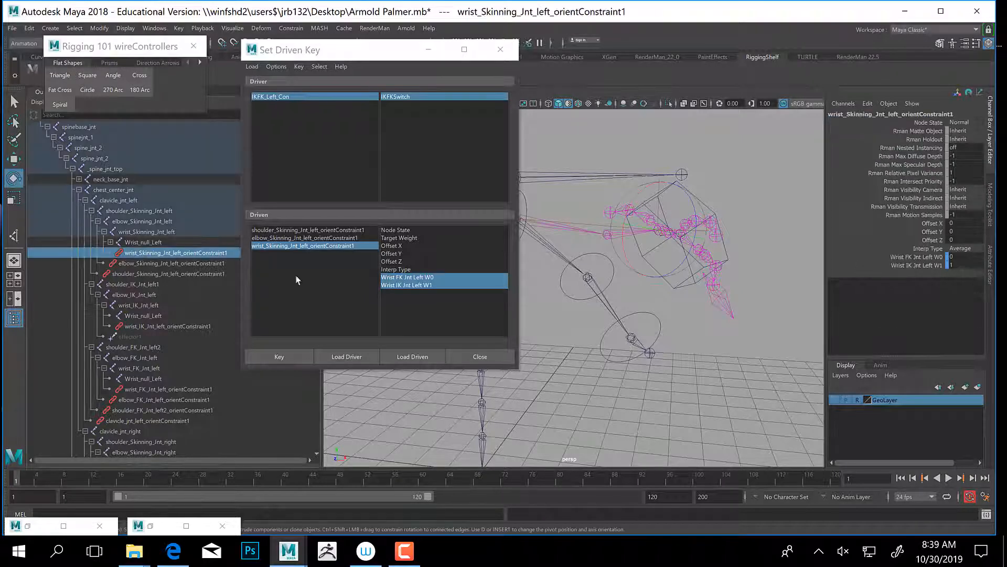
click(958, 257)
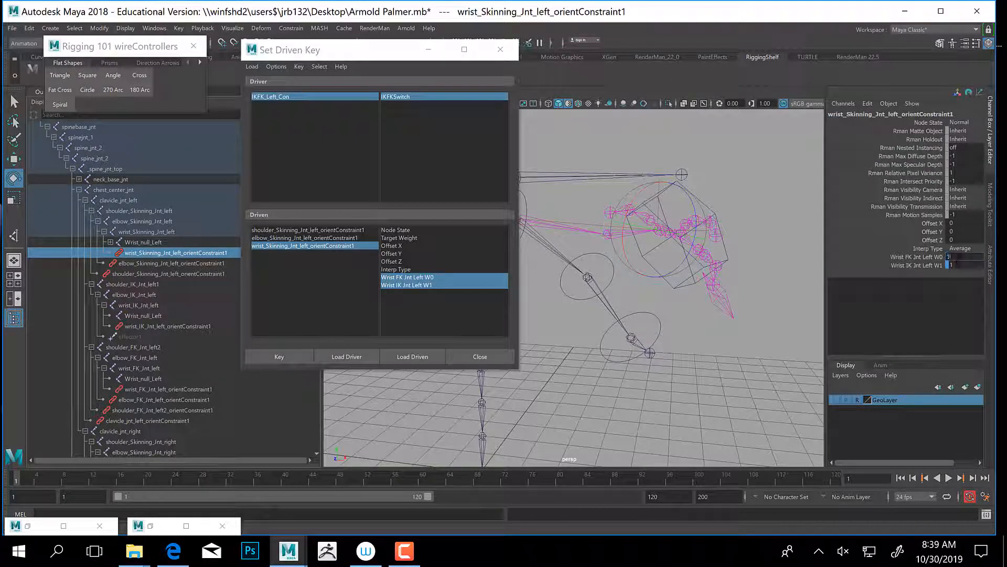
text(1)
key(Return)
click(957, 266)
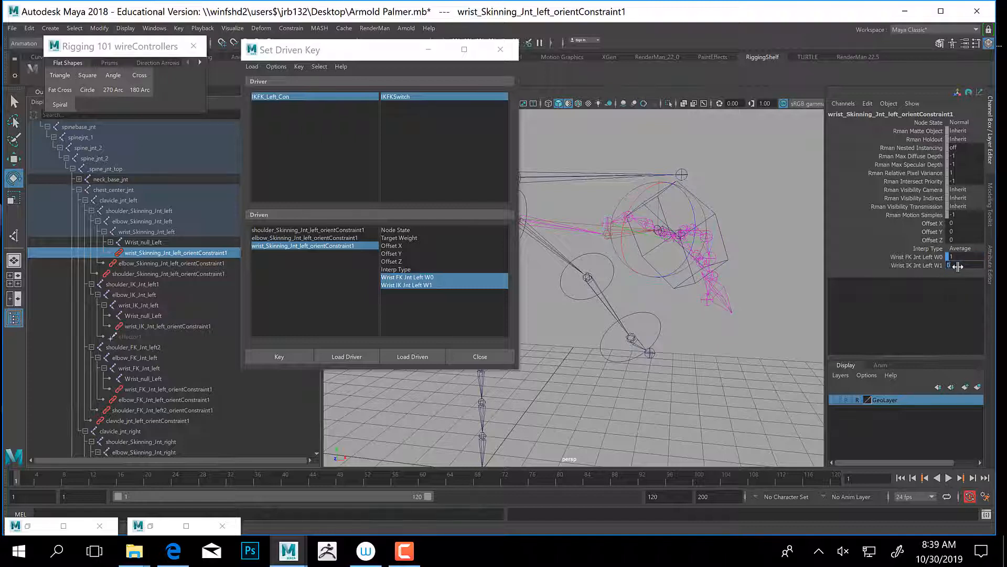
key(Return)
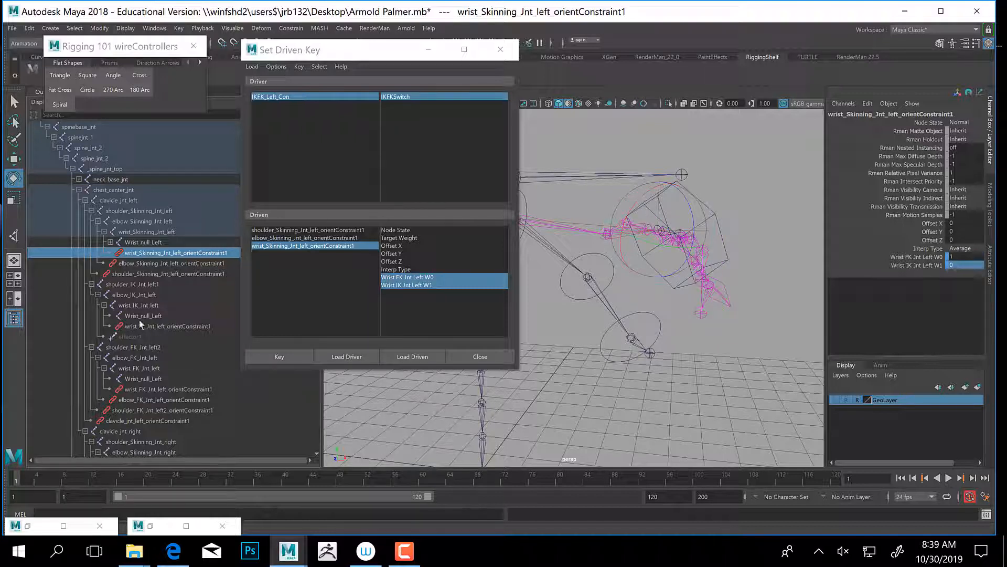
Set Elbow FK Jnt Left W0 to 1 and Elbow IK Jnt Left W1 to 0 on the left elbow skinning orient constraint.
click(133, 263)
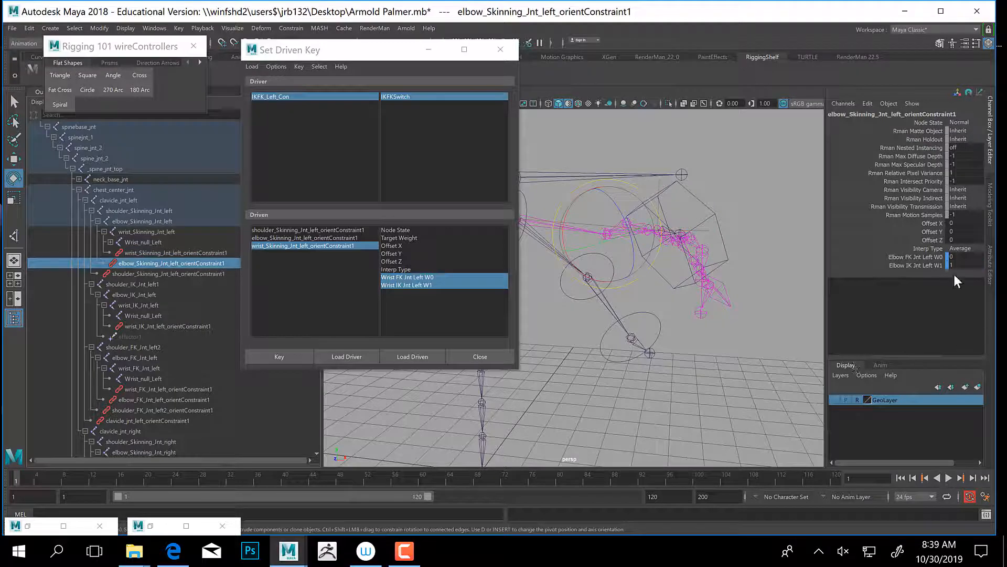
double_click(963, 256)
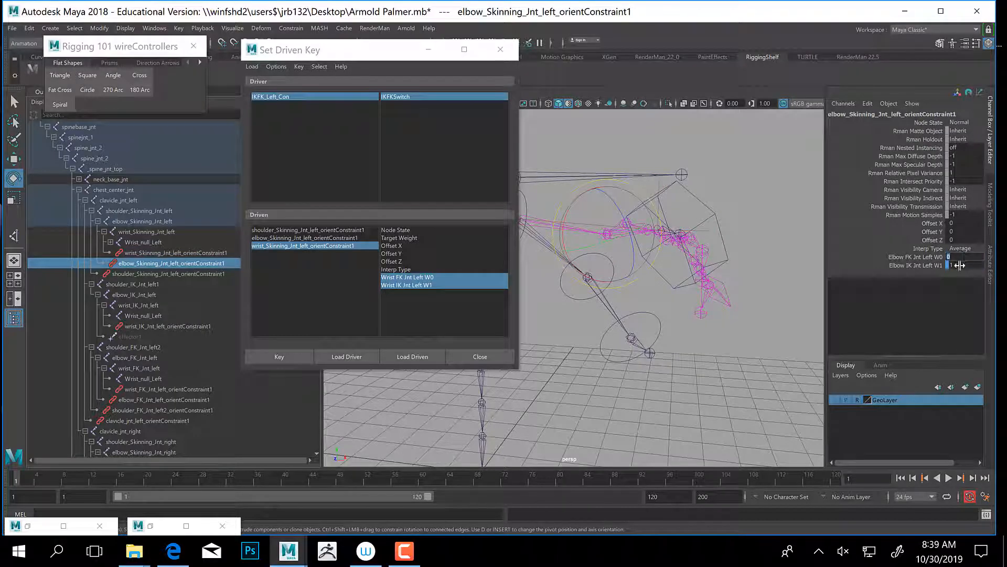
text(1)
click(959, 266)
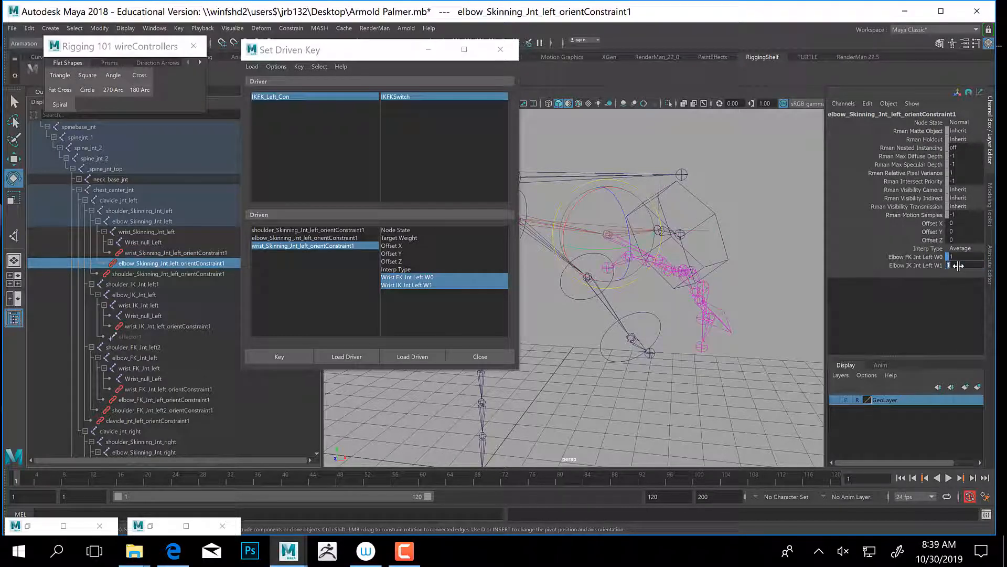
text(0)
key(Return)
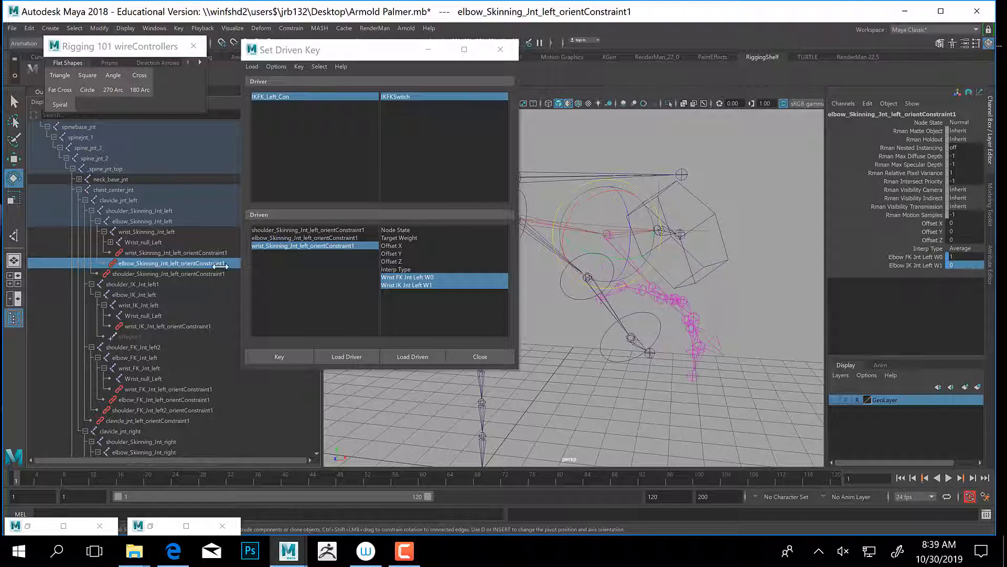
Set Shoulder FK Jnt Left 2W0 to 1 and Shoulder IK Jnt Left 1W1 to 0 on the left shoulder skinning orient constraint.
click(134, 274)
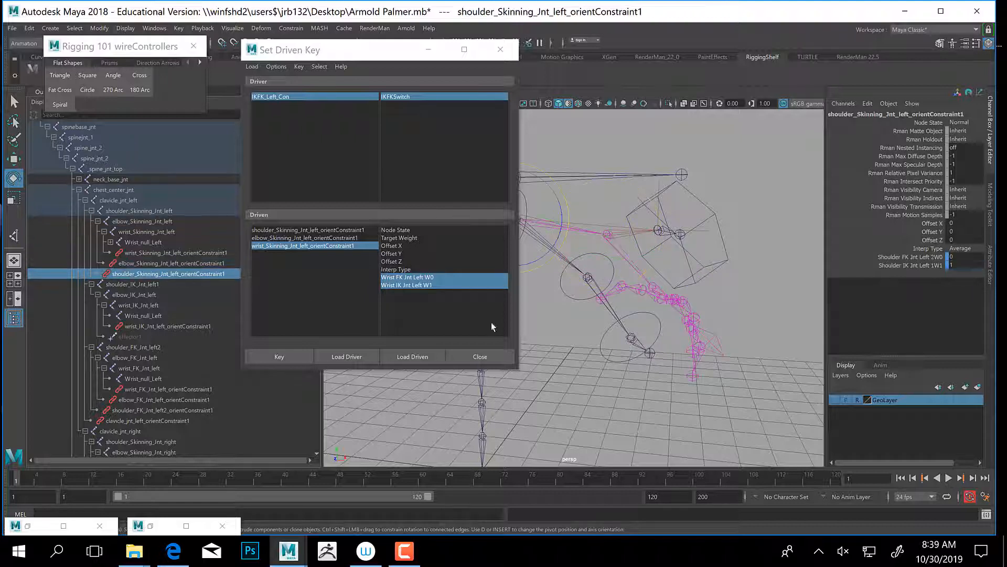
click(959, 257)
text(1)
key(Return)
click(953, 266)
text(0)
key(Return)
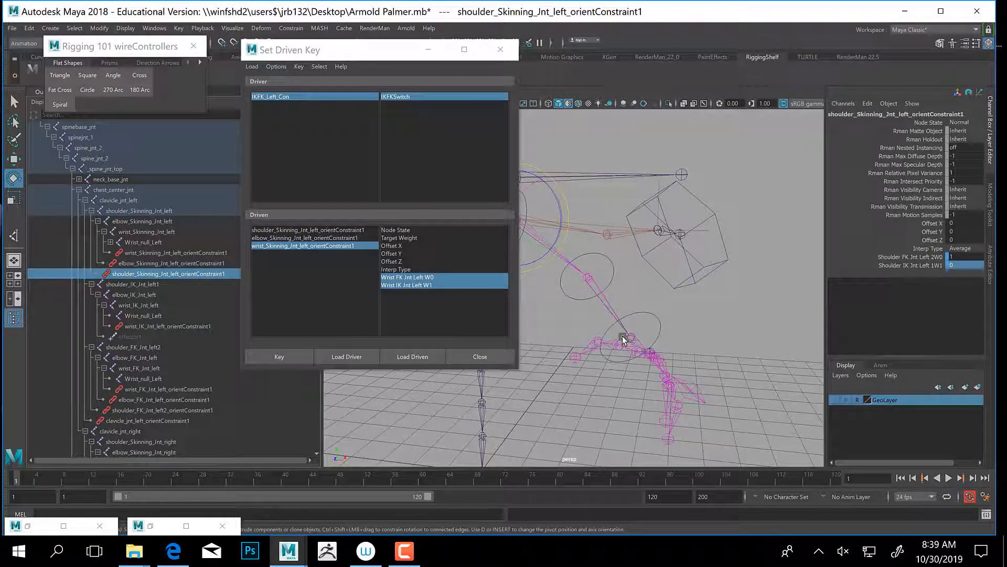
Key the shoulder skinning orient constraint's FK and IK weights against IKFKSwitch at 1.
click(288, 230)
click(406, 278)
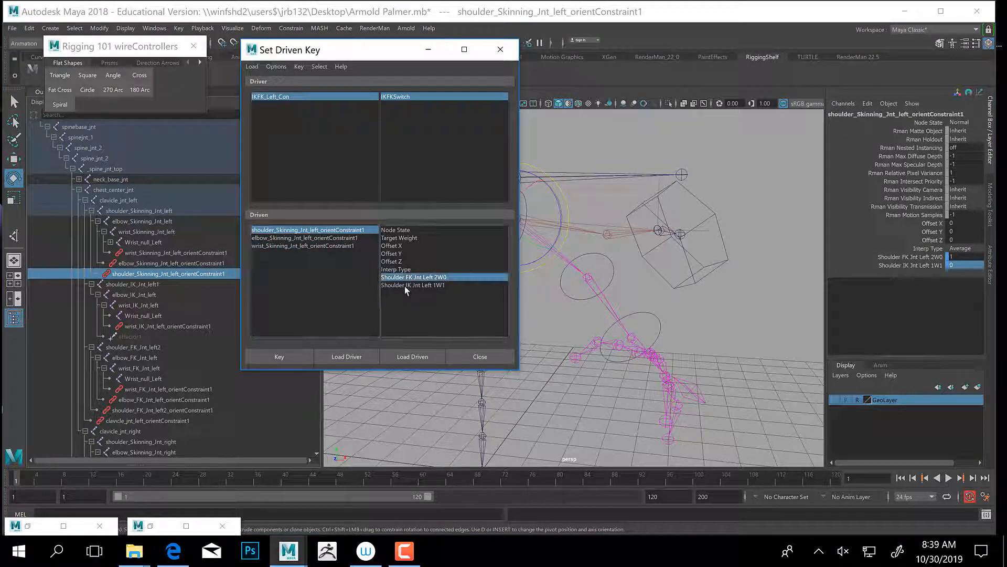
shift+click(404, 286)
click(279, 356)
Key the FK and IK weights of the elbow and wrist skinning orient constraints against IKFKSwitch at 1.
click(321, 239)
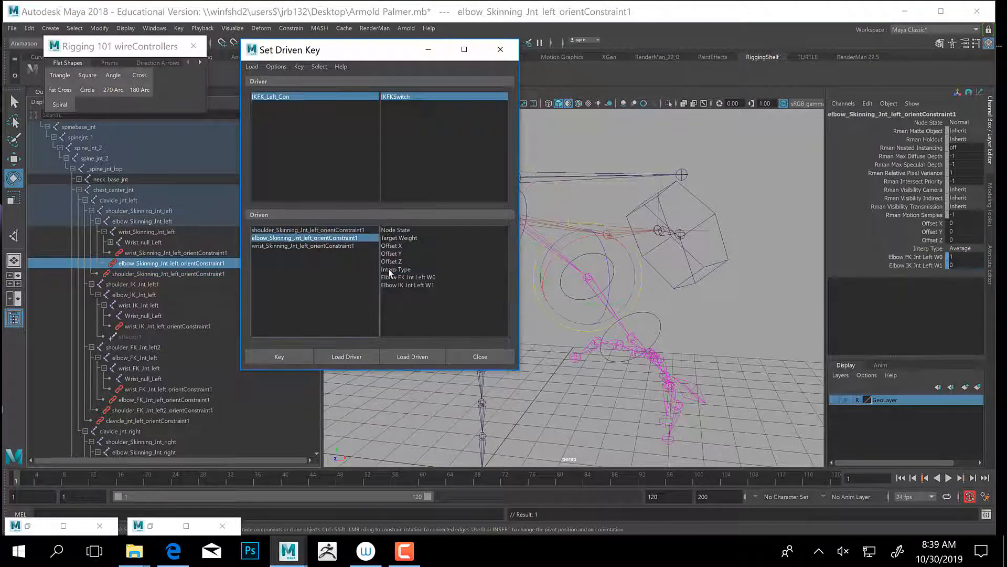
click(394, 277)
shift+click(398, 285)
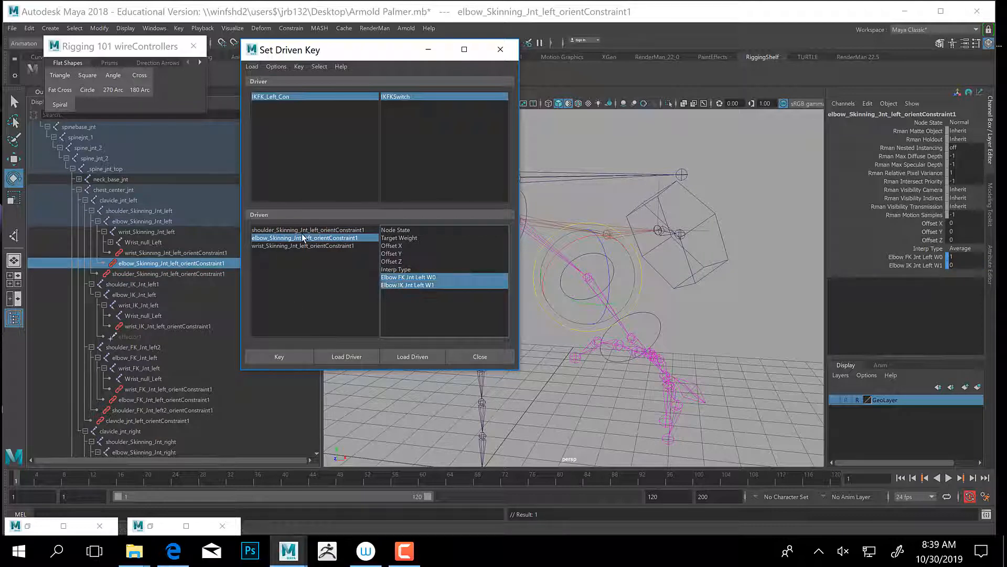
click(292, 246)
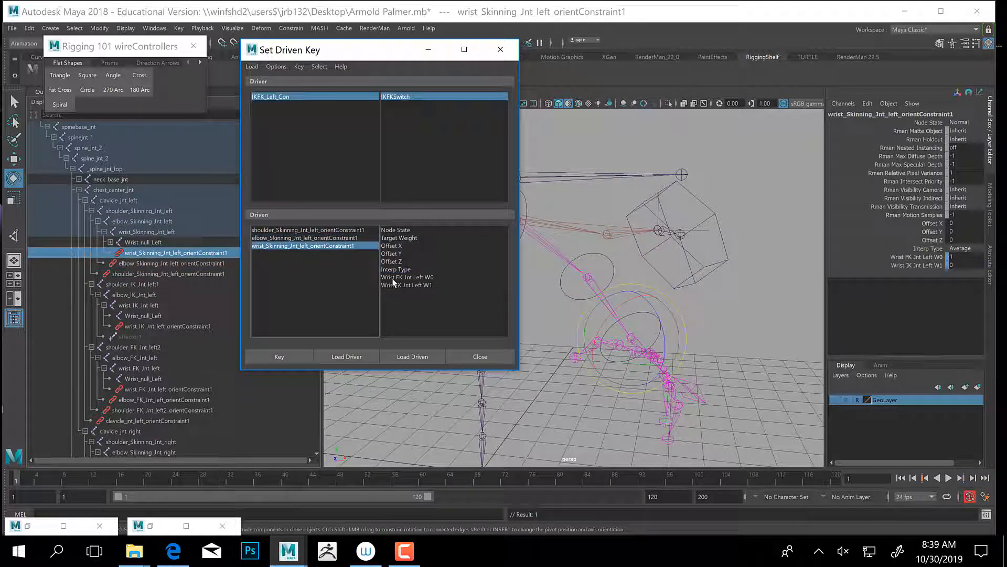
click(407, 277)
shift+click(403, 285)
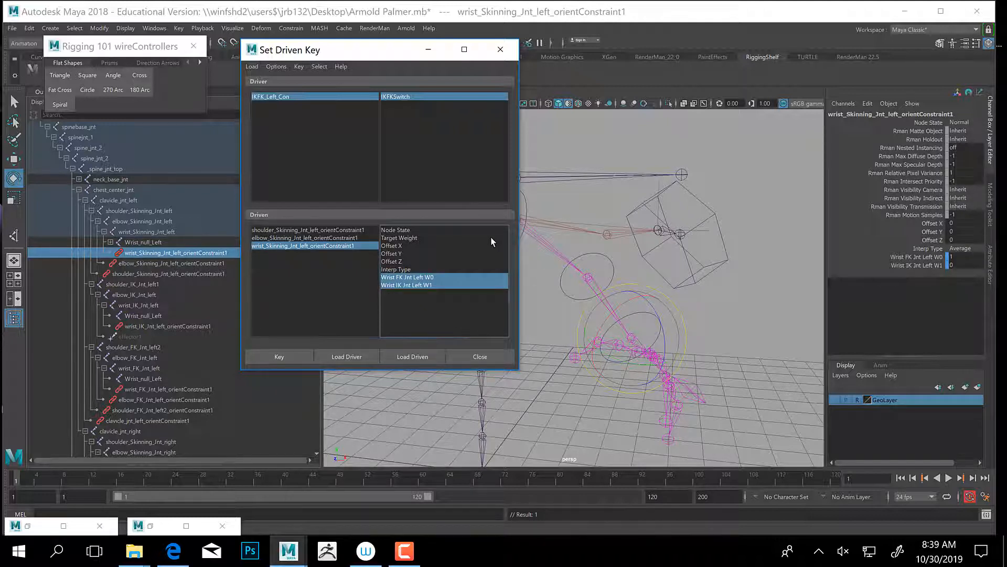
Scrub IKFKSwitch on IKFK_Left_Con to 0 and back to 1 to test the arm's switching between poses.
click(697, 386)
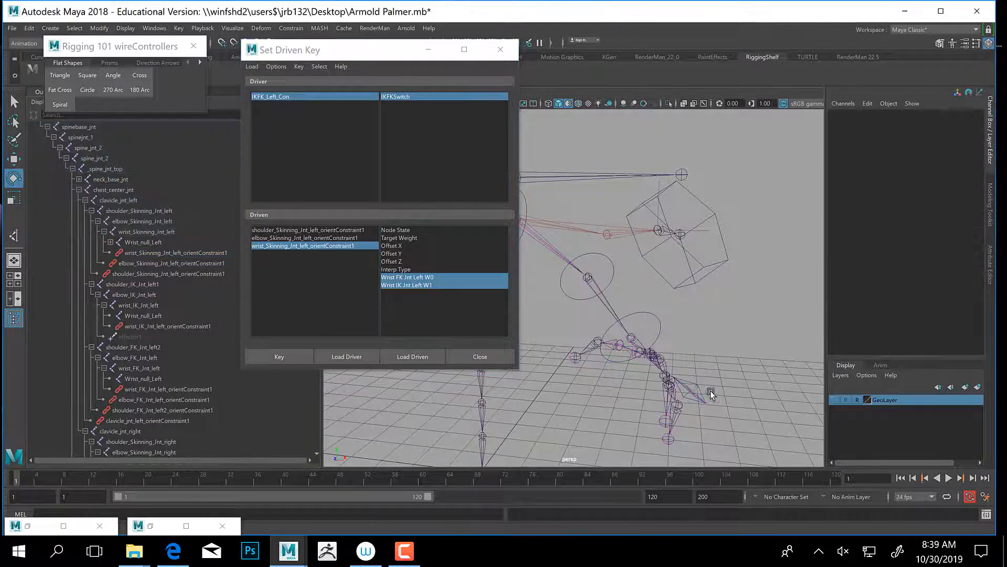
click(928, 123)
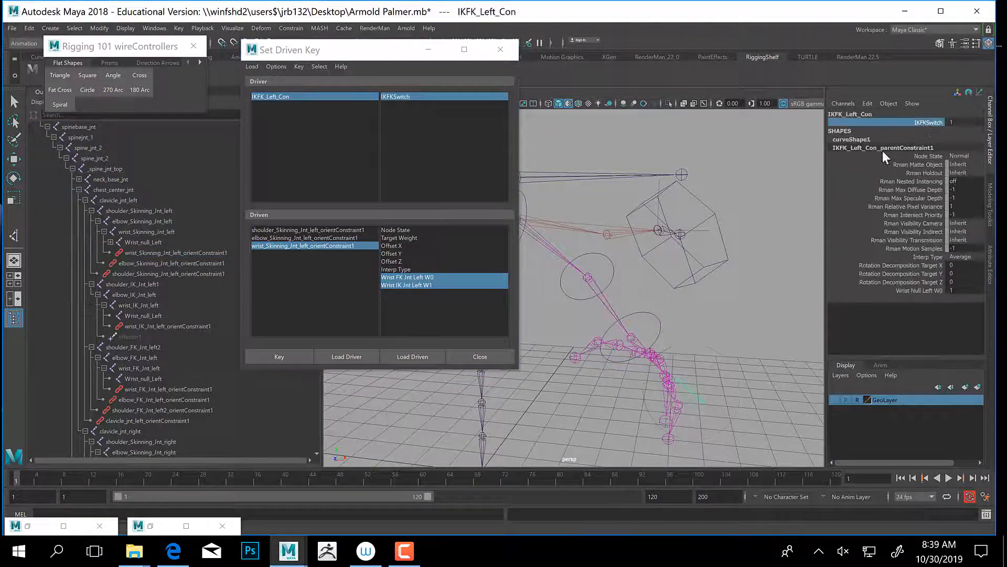
middle_drag(657, 283, 641, 284)
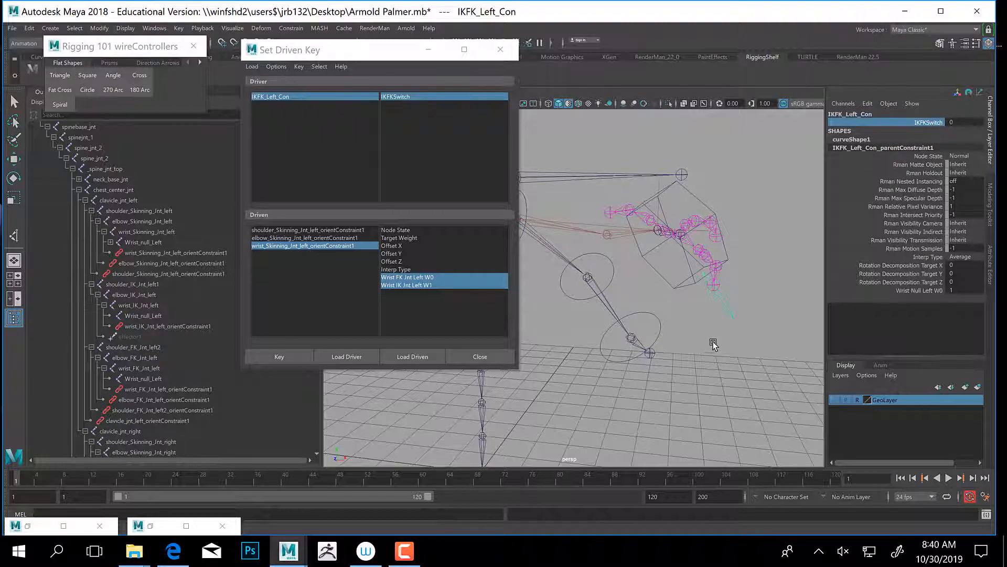
alt+middle_drag(655, 305, 769, 295)
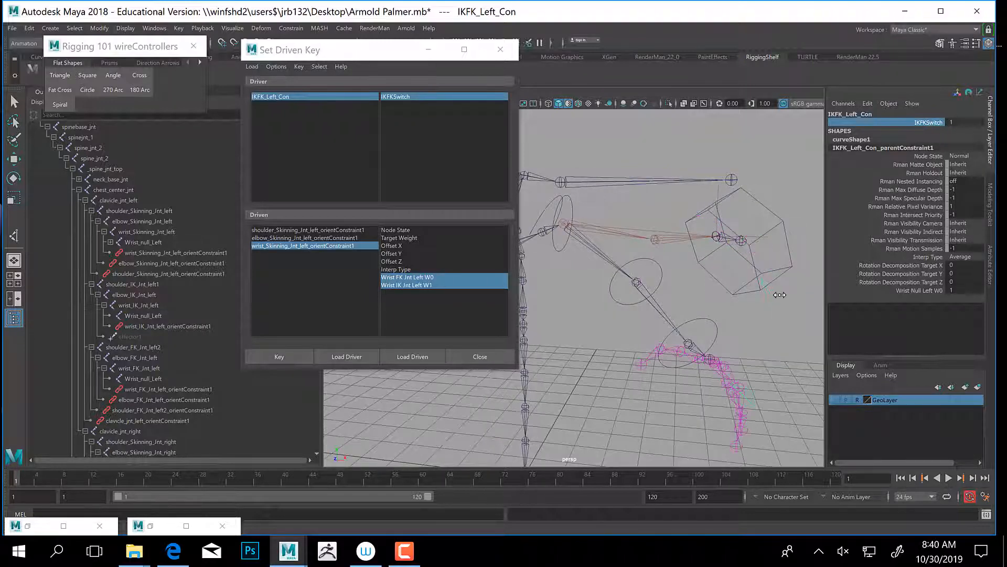
Rotate the left FK shoulder control about -19.7 in Z, the elbow to about 13.8, -3.9, 8.4 and the wrist to about 8.3, -2.1, 2.8.
click(571, 204)
key(e)
drag(604, 203, 612, 218)
click(632, 280)
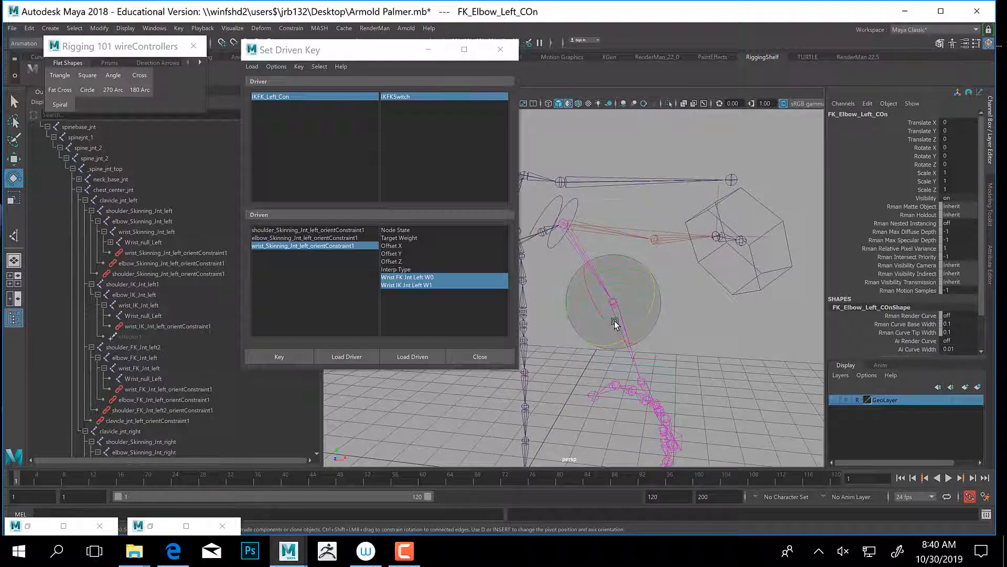
drag(615, 324, 677, 341)
click(684, 344)
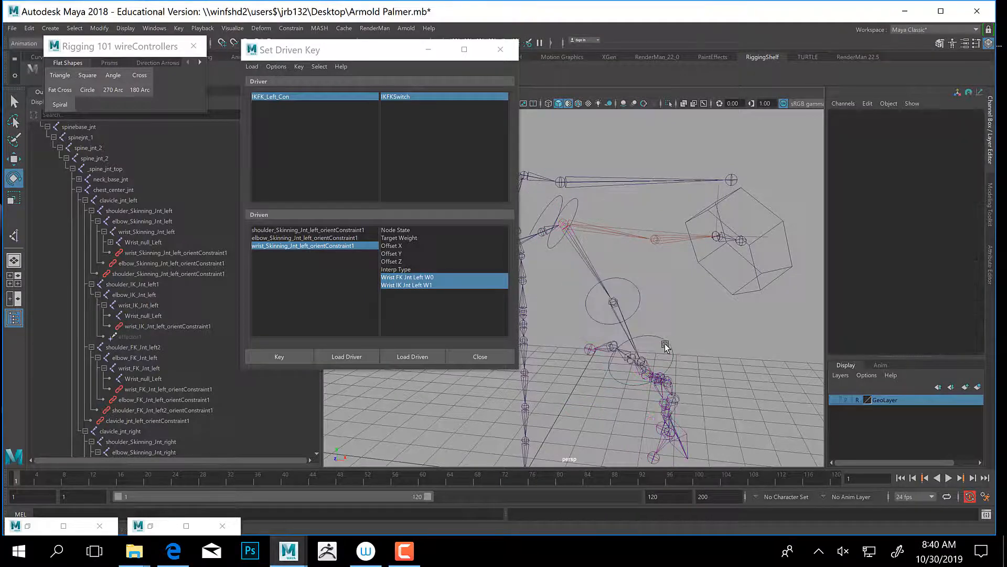
click(647, 369)
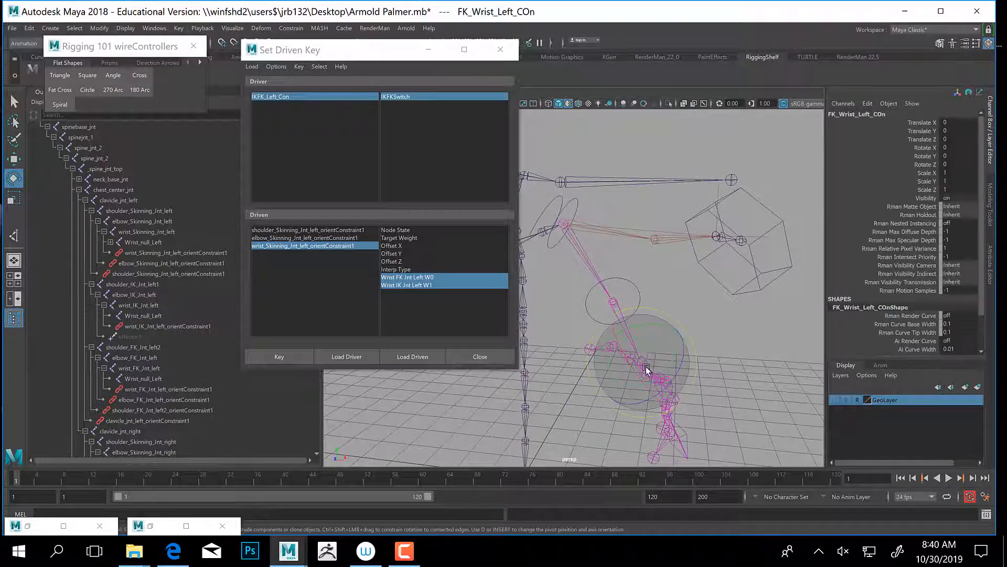
drag(646, 369, 645, 347)
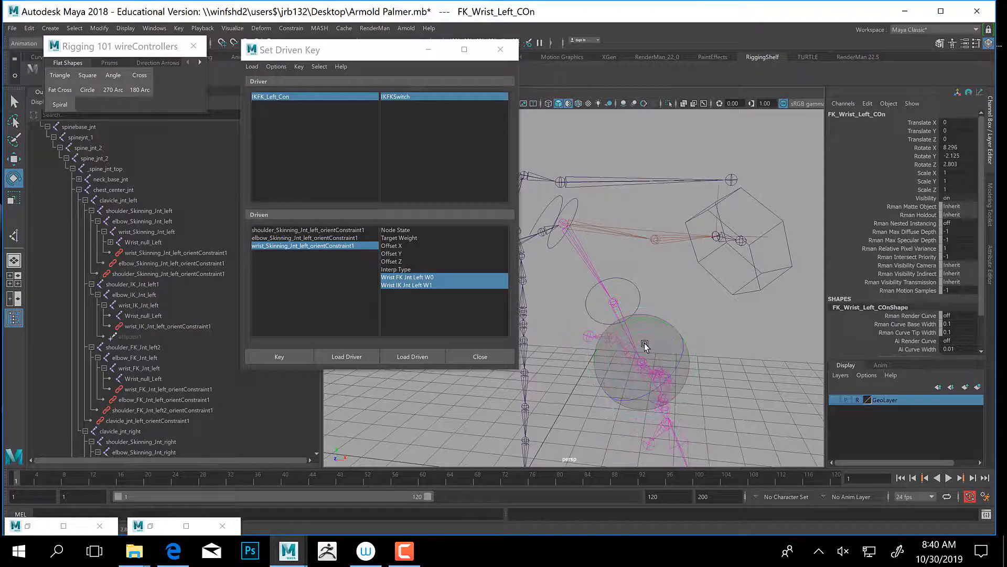
Rotate IKHand_CON_LEFT to about -38.2, 9.2, 5.6 to pose the IK hand separately from the FK arm.
click(760, 199)
drag(709, 232, 732, 302)
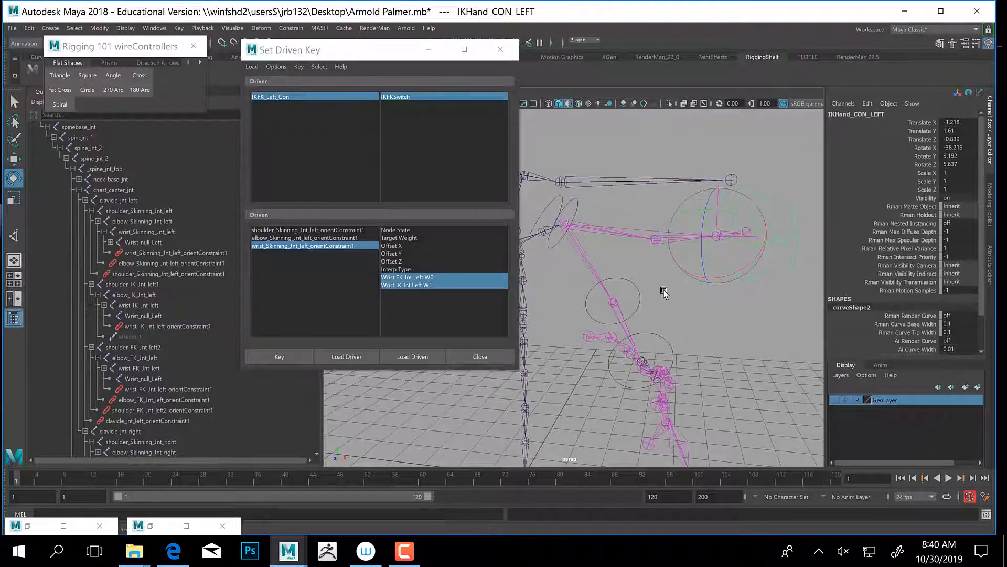
alt+drag(666, 288, 731, 292)
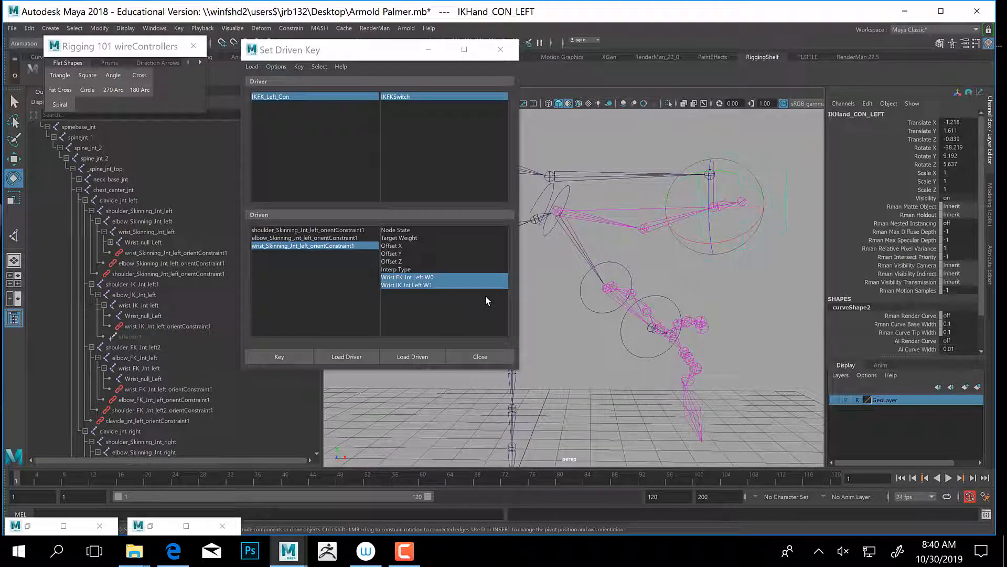
Reselect IKFK_Left_Con and scrub its IKFKSwitch to 0 and back to 1 to compare the new IK and FK poses.
click(698, 418)
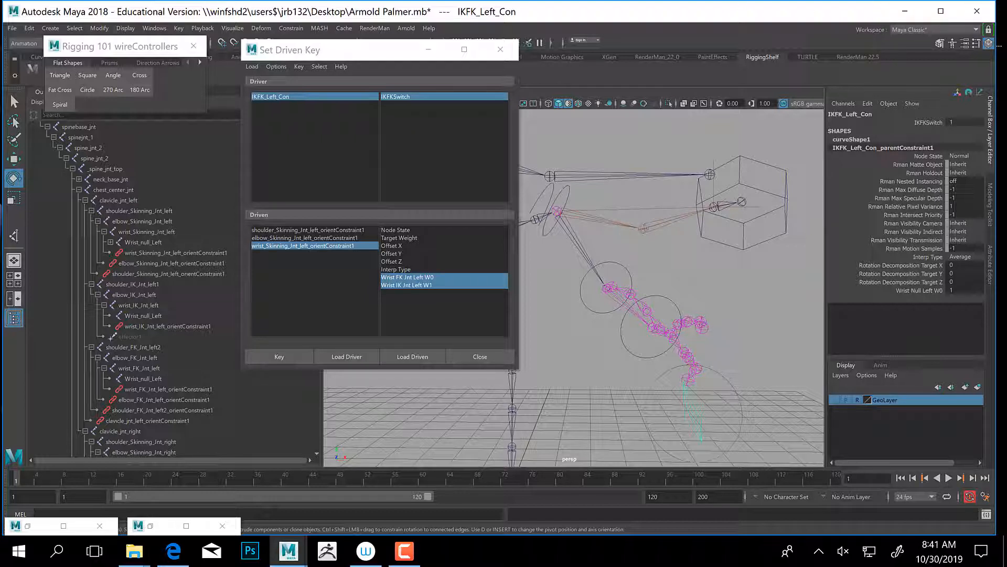
click(930, 122)
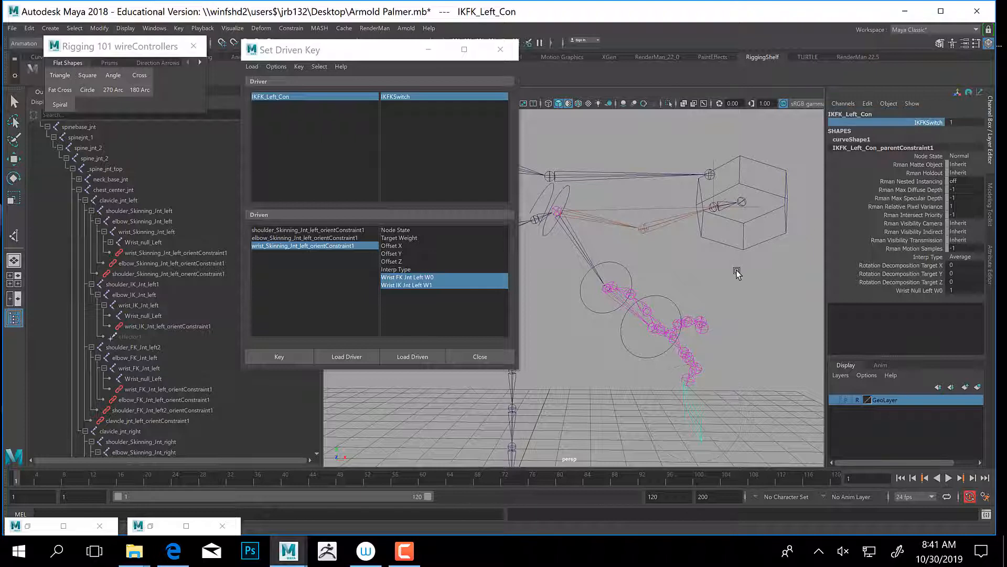
middle_drag(740, 272, 635, 319)
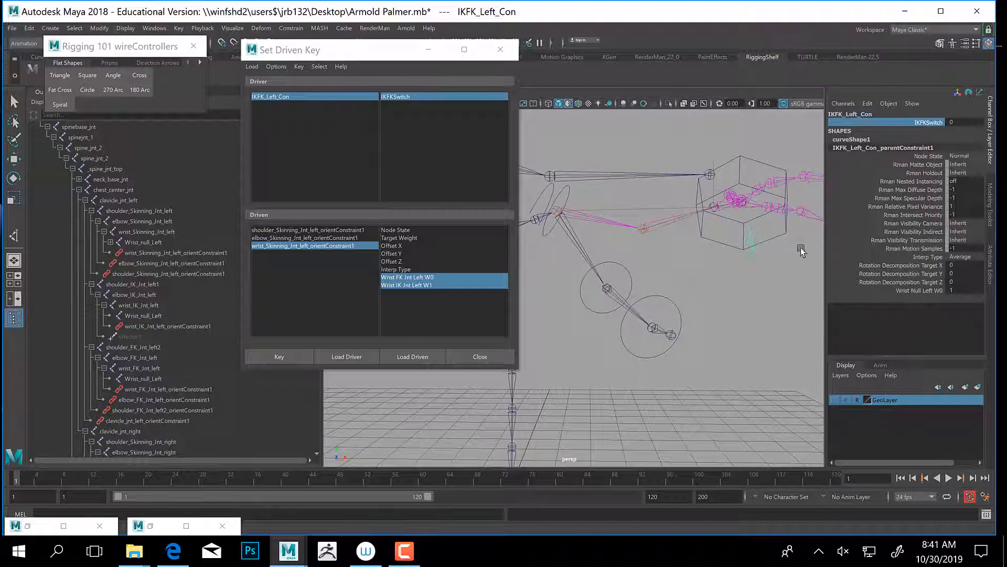
middle_drag(747, 259, 808, 250)
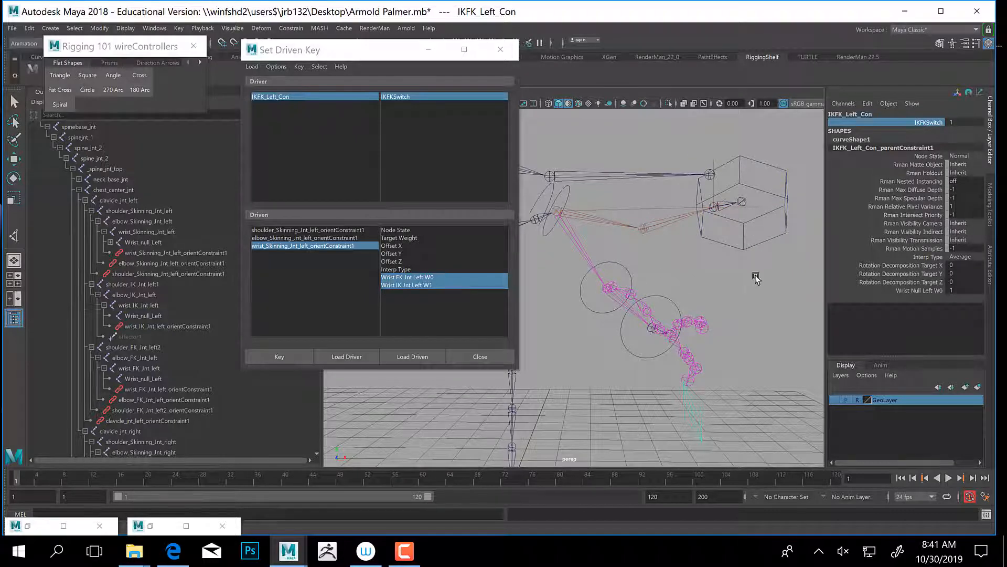
Load IKHand_CON_LEFT and the left FK wrist, shoulder and elbow controls as the driven objects in Set Driven Key.
click(750, 256)
key(e)
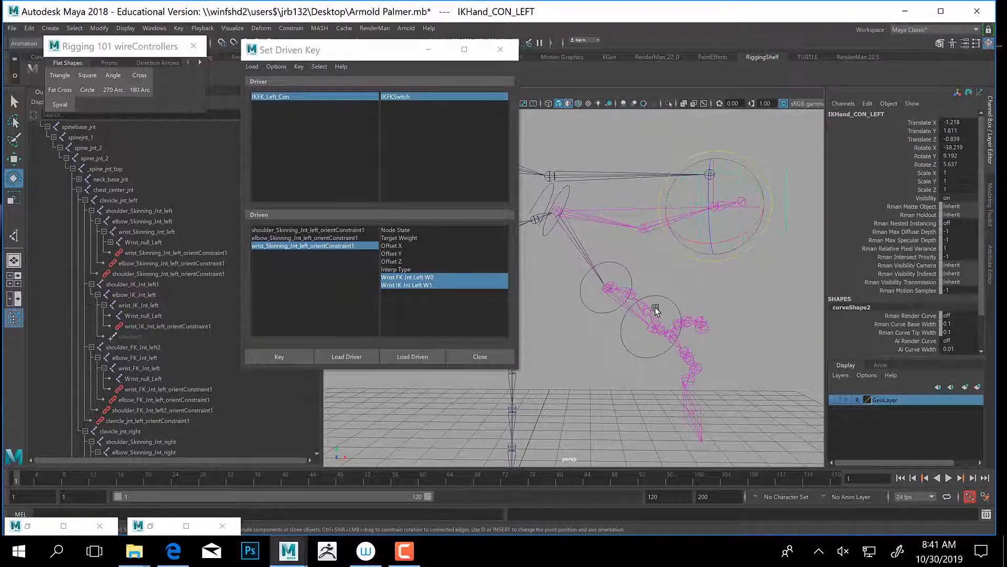
click(634, 299)
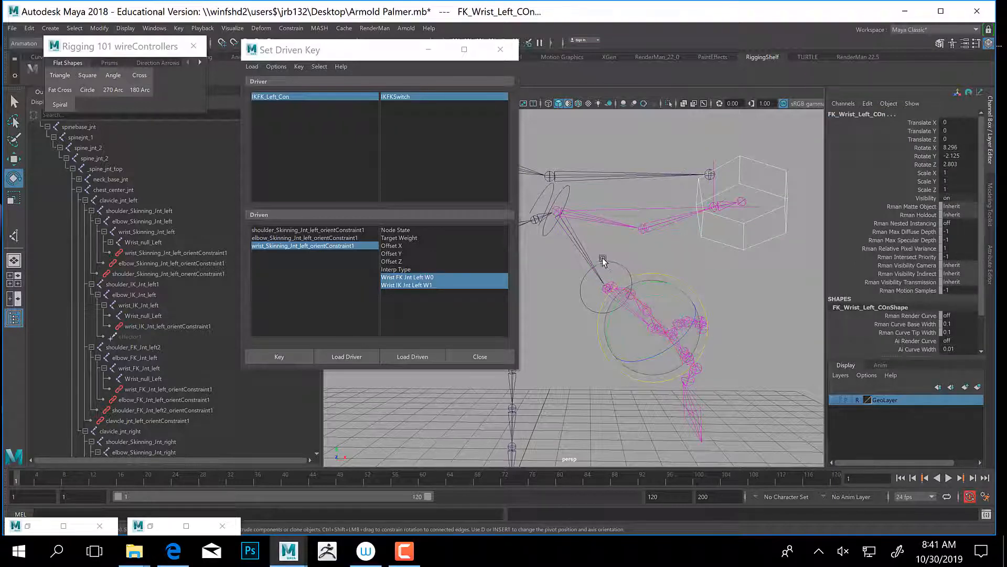
click(560, 195)
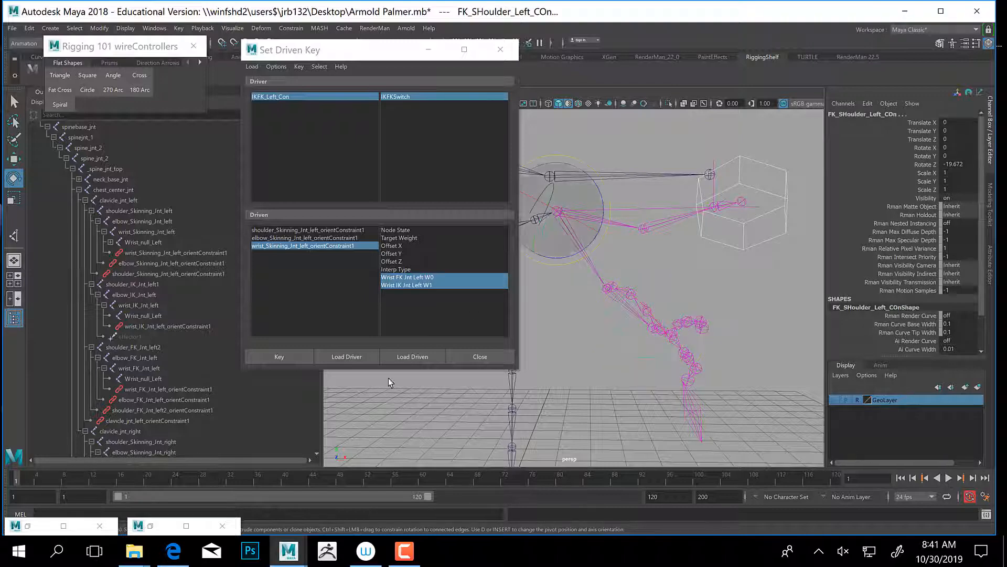
click(403, 352)
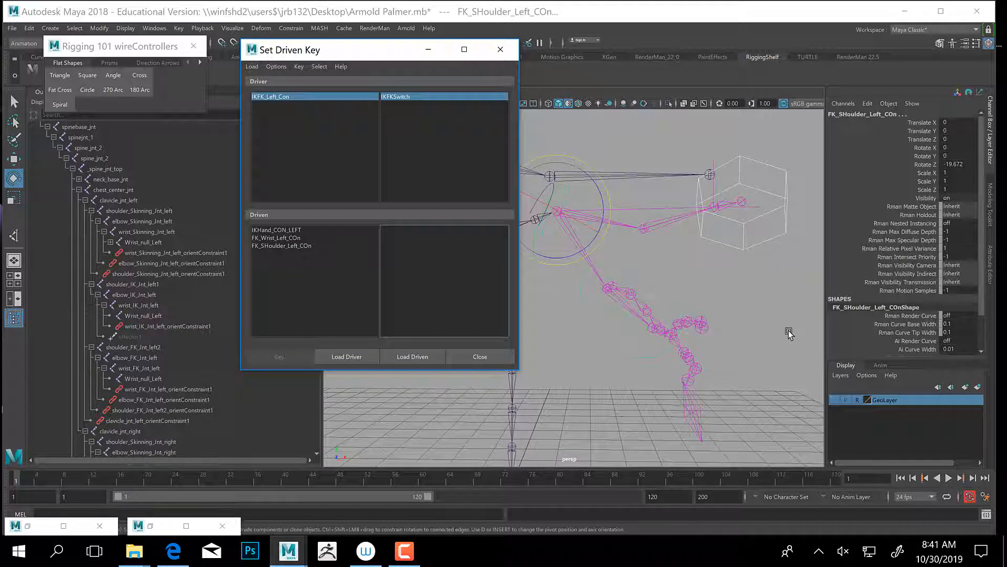
alt+drag(659, 281, 681, 306)
click(660, 289)
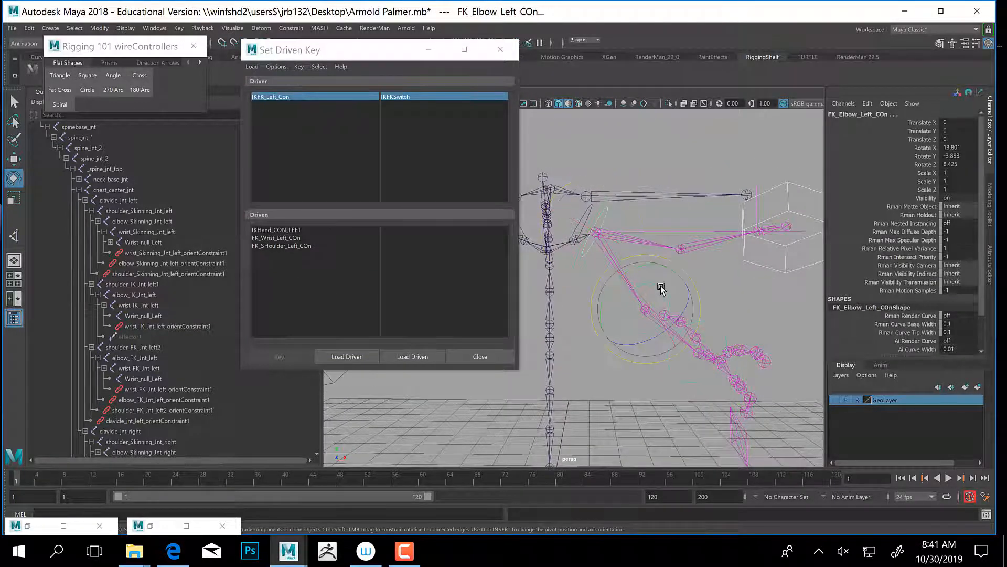
click(415, 357)
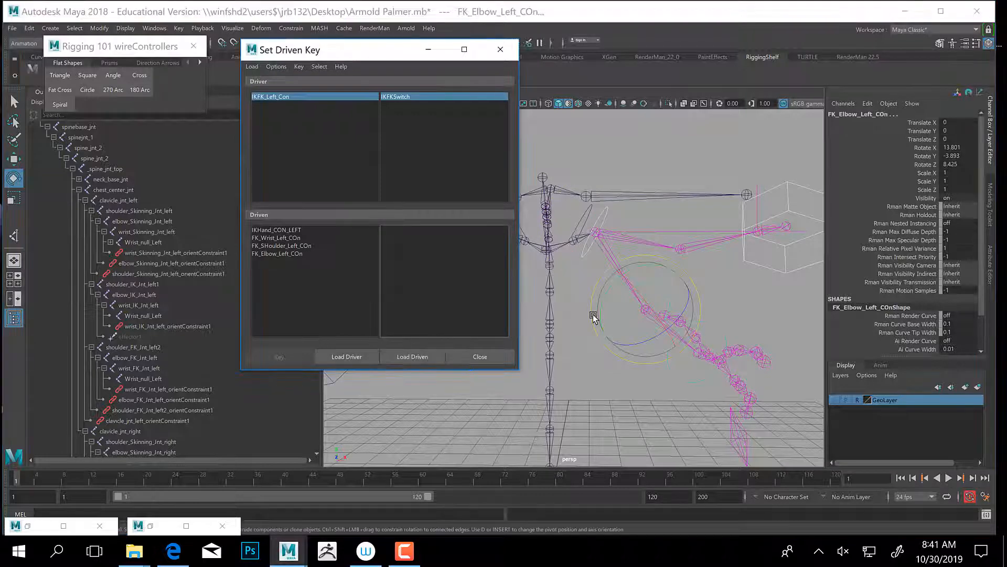
Choose the Visibility attribute of IKHand_CON_LEFT and the left FK wrist, shoulder and elbow controls as the driven channels in Set Driven Key.
alt+drag(716, 298, 677, 288)
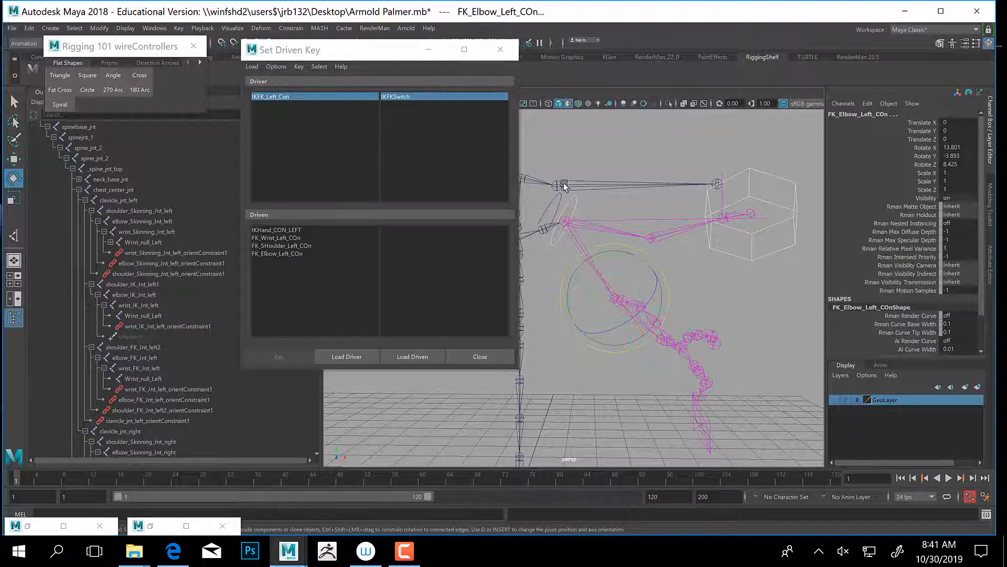
click(692, 421)
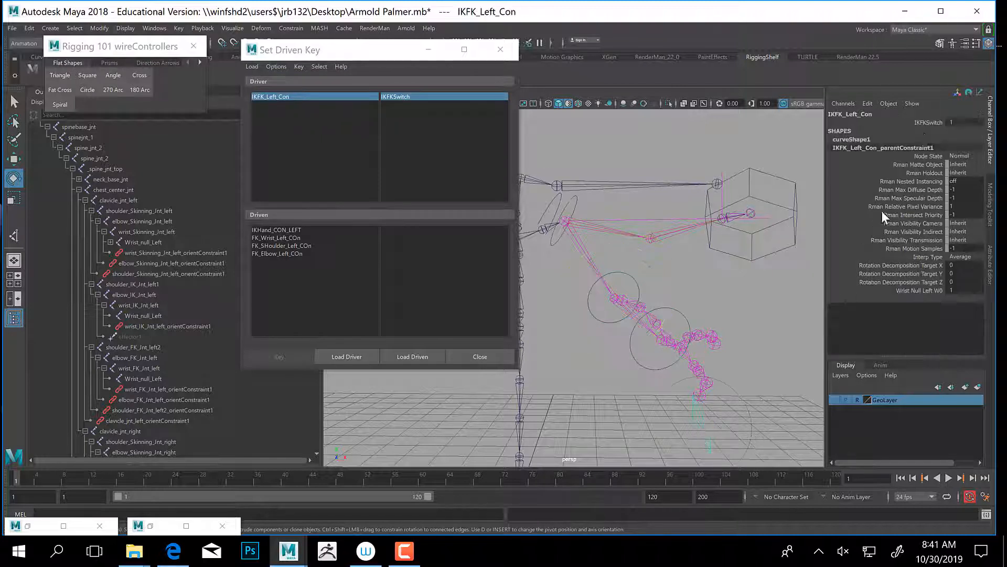
click(280, 238)
shift+click(276, 253)
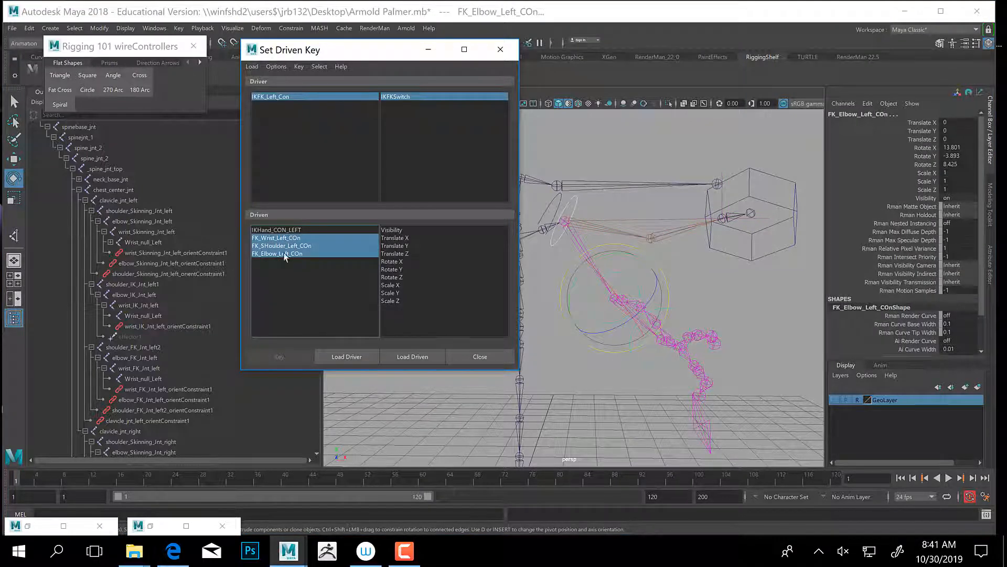
click(389, 232)
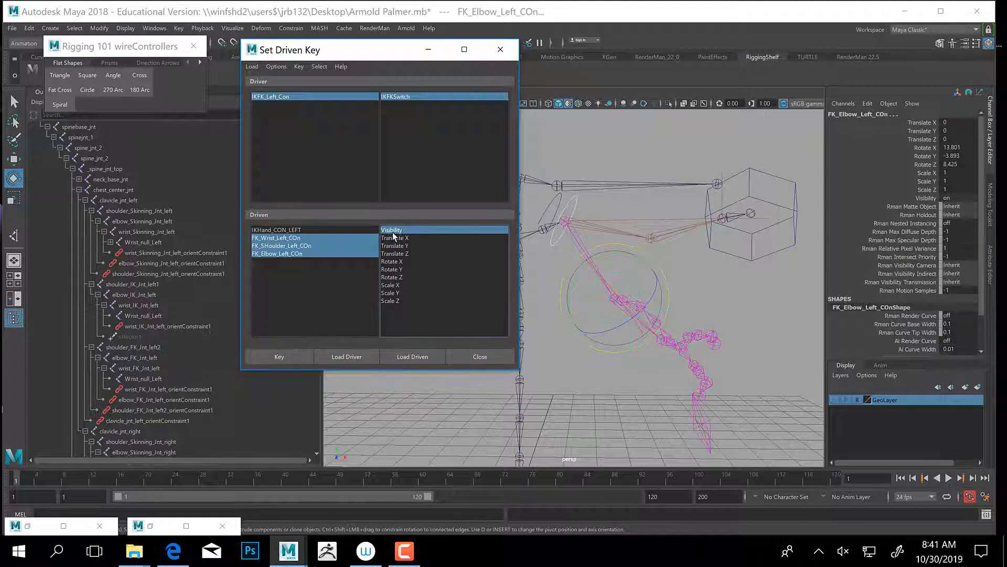
click(273, 231)
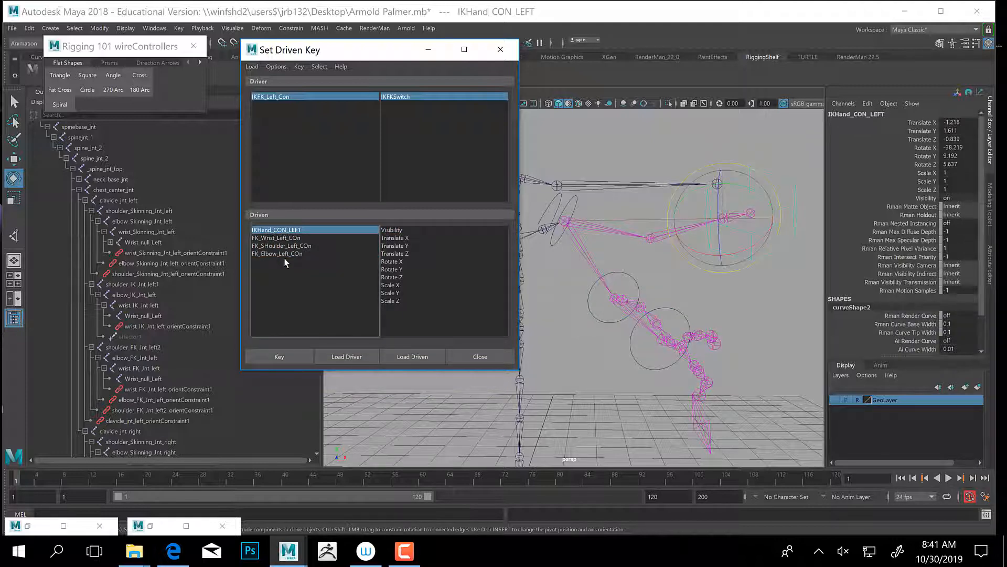
shift+click(287, 254)
click(394, 231)
Turn off the Visibility of IKHand_CON_LEFT and key the four controls' visibility against IKFKSwitch at 1.
click(752, 258)
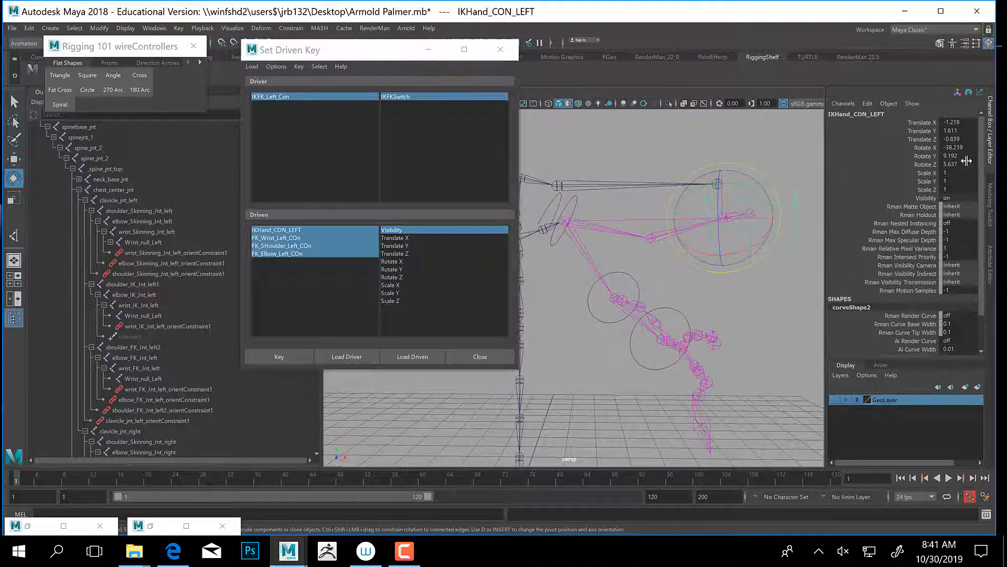
click(949, 199)
text(0)
key(Return)
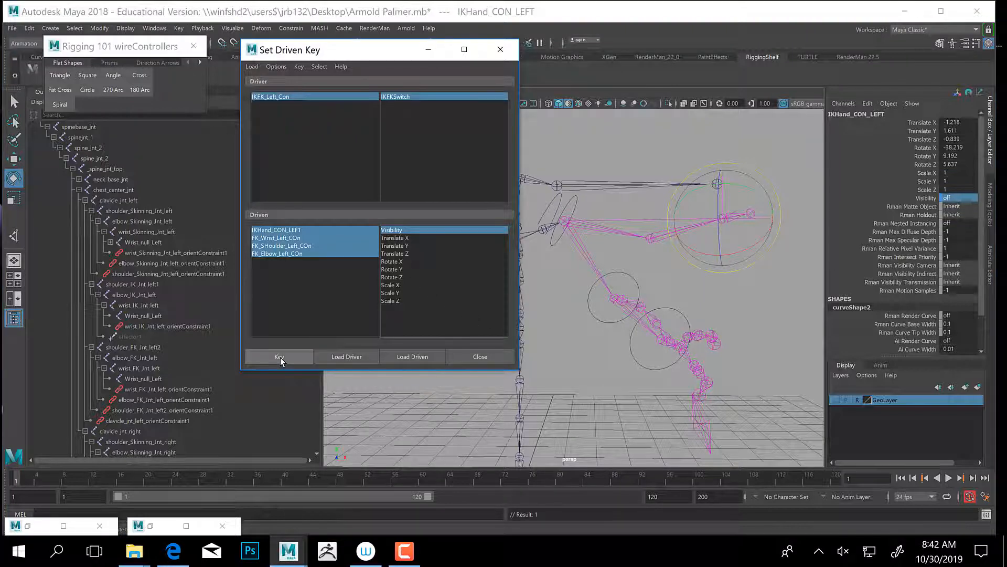
Set IKFKSwitch on IKFK_Left_Con to 0 and turn off the Visibility of the left FK wrist, shoulder and elbow controls.
click(695, 435)
click(929, 122)
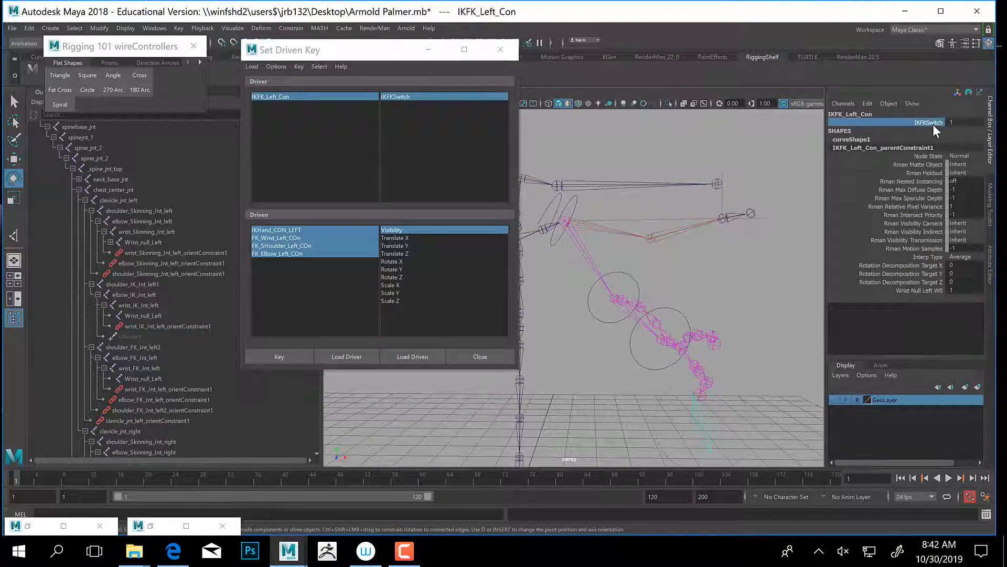
middle_drag(673, 322, 645, 276)
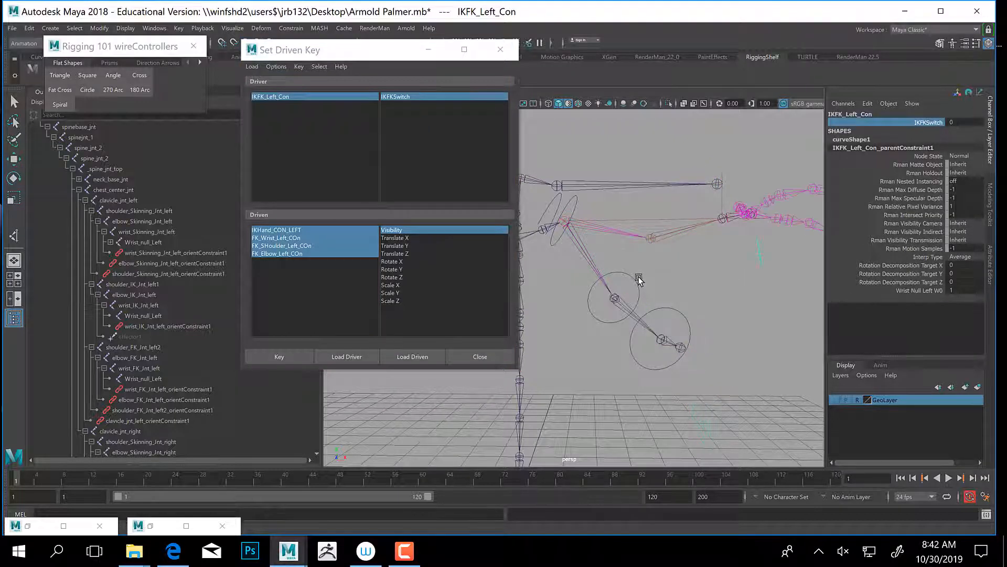
click(288, 238)
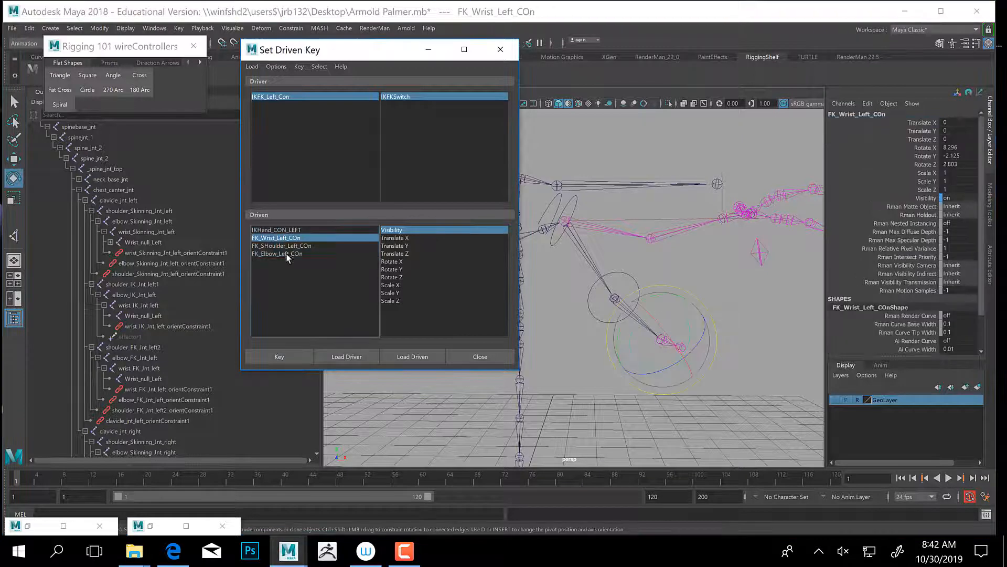
shift+click(294, 254)
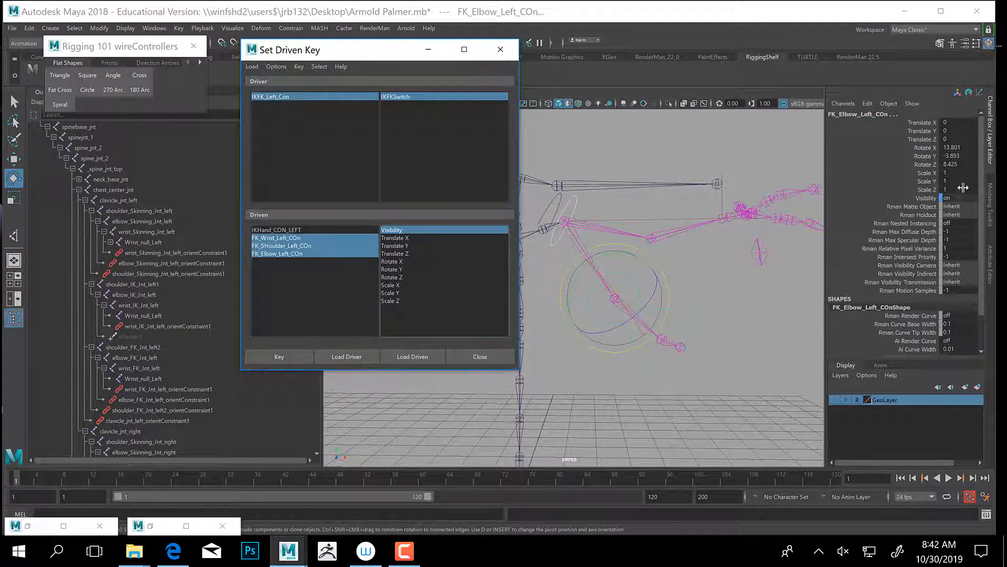
click(926, 200)
middle_drag(668, 306, 568, 305)
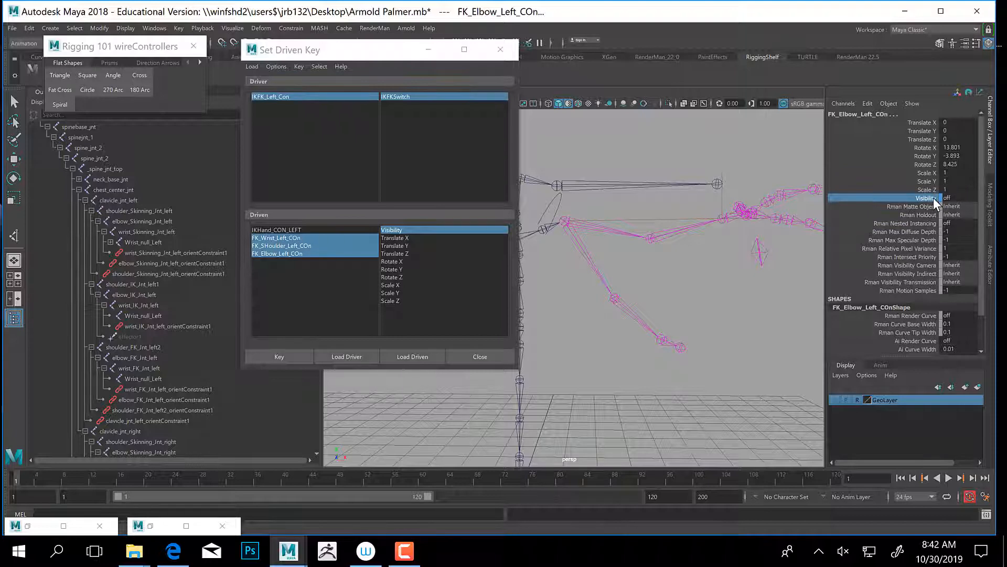
Turn on the Visibility of IKHand_CON_LEFT and key all four driven controls' visibility against IKFKSwitch at 0.
click(278, 231)
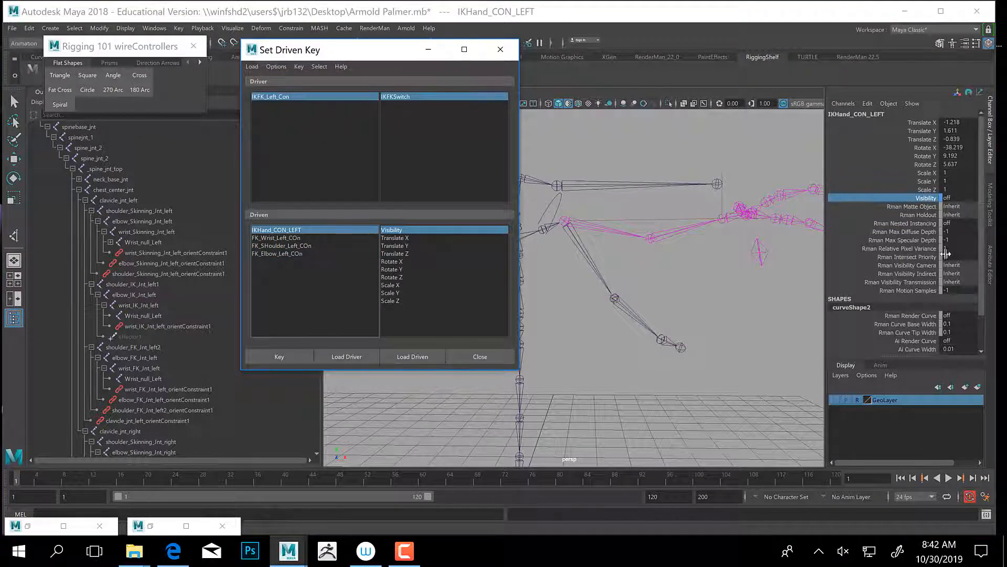
click(927, 199)
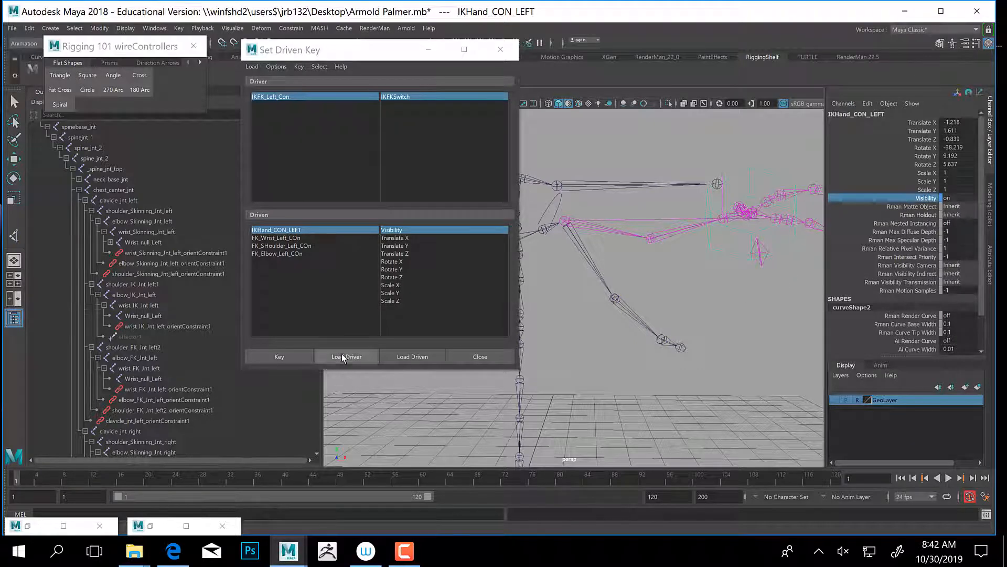
click(285, 356)
shift+click(272, 254)
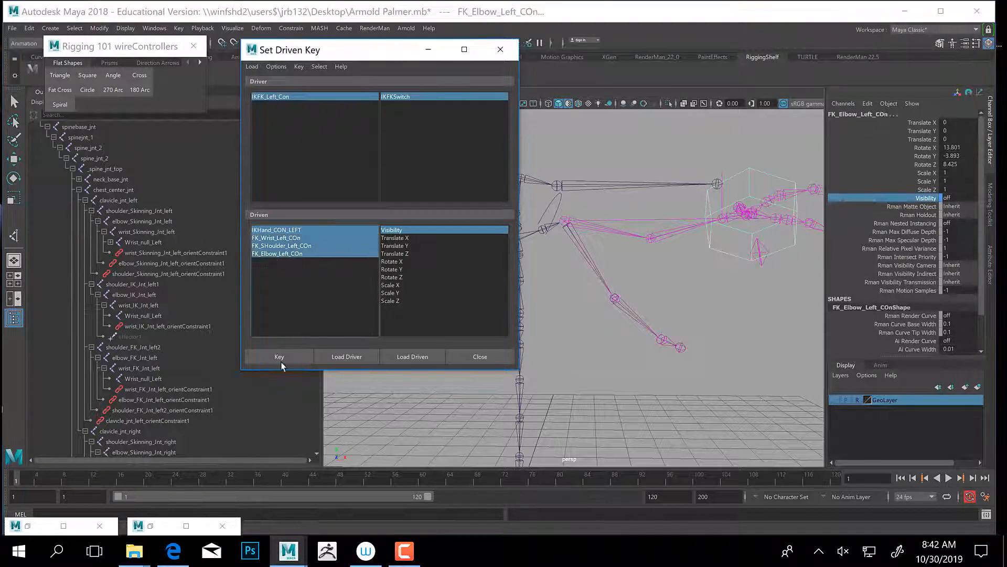
click(281, 357)
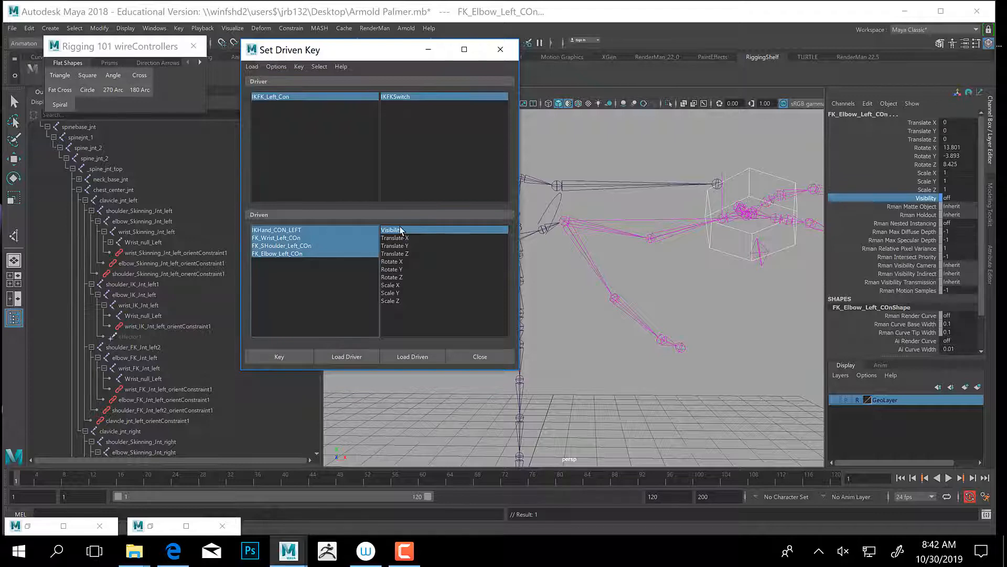
Scrub IKFKSwitch on IKFK_Left_Con to 1 and back to 0 to test the IK and FK controls' visibility switching.
alt+middle_drag(721, 330, 715, 329)
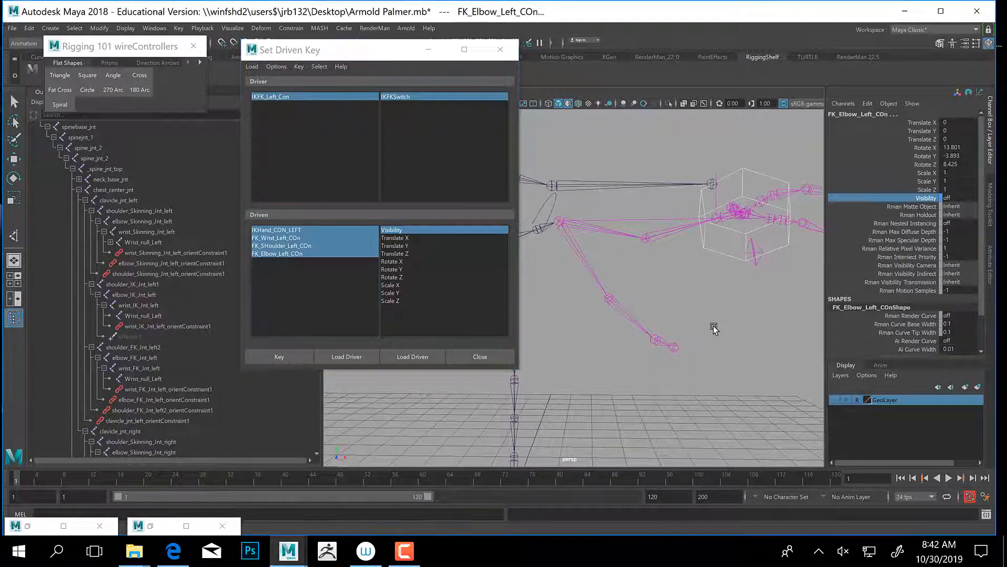
click(756, 246)
key(e)
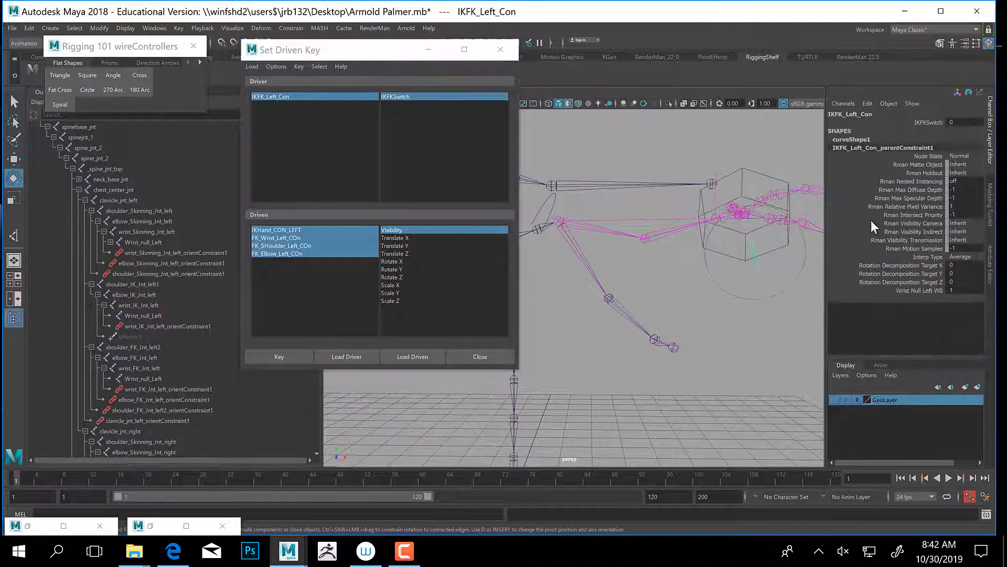
click(930, 122)
middle_drag(707, 297, 731, 297)
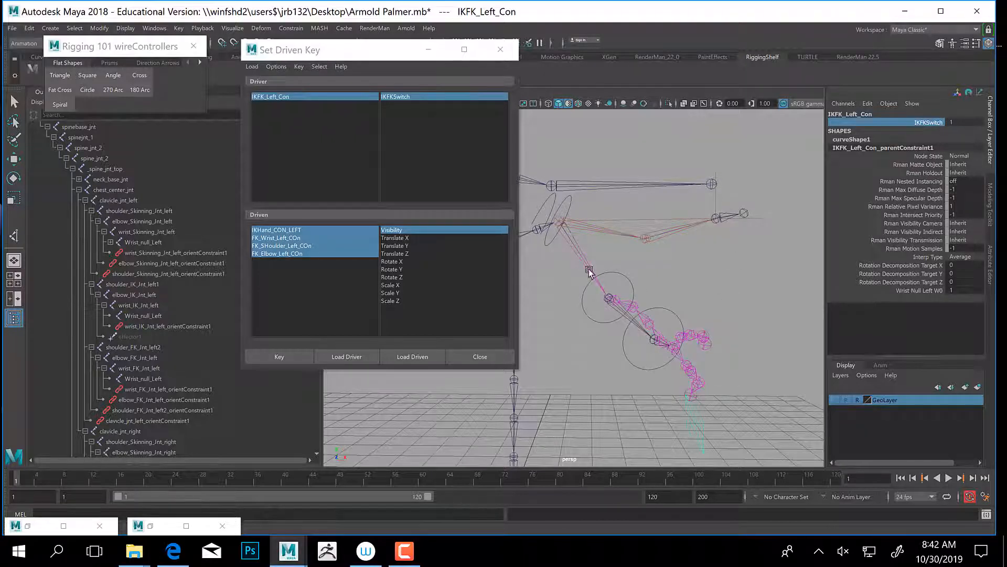
middle_drag(729, 284, 686, 282)
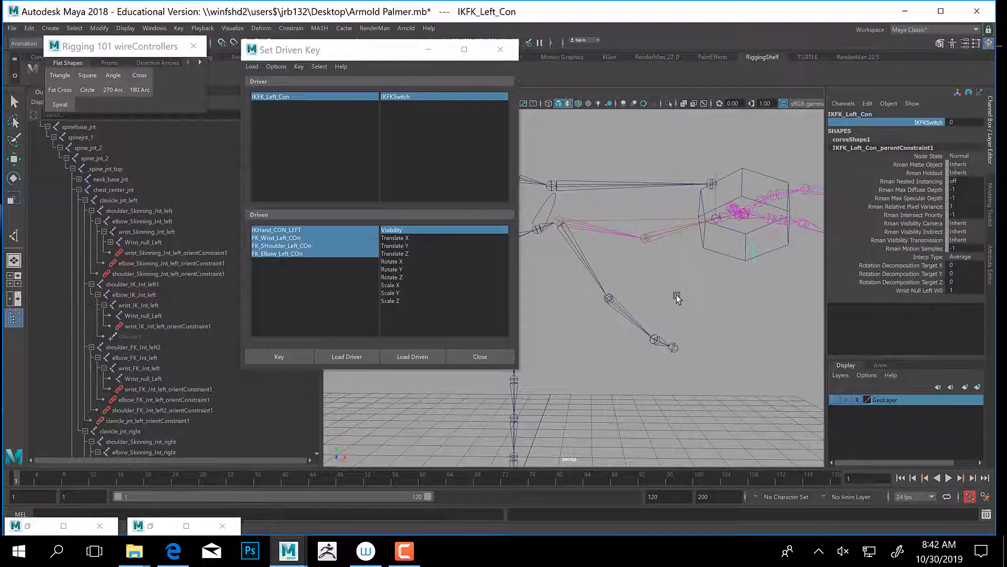
middle_drag(666, 272, 620, 296)
alt+middle_drag(726, 283, 775, 292)
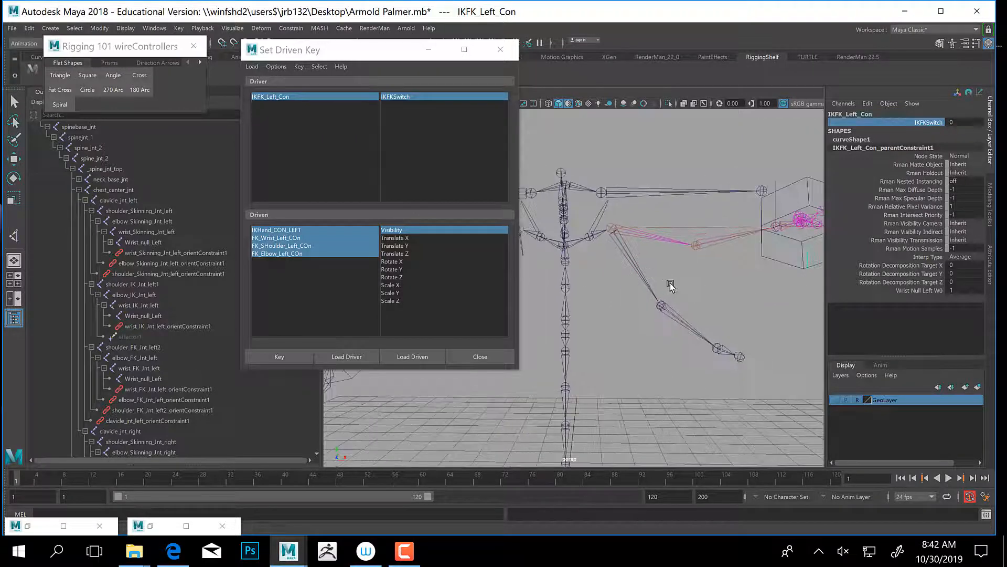
alt+middle_drag(670, 286, 589, 322)
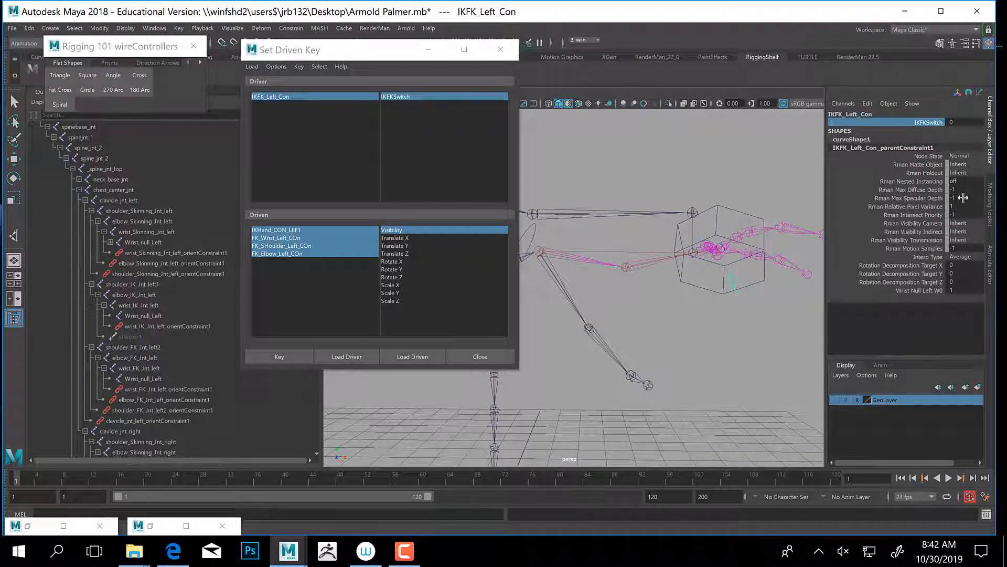
Reset all translate and rotate values of IKHand_CON_LEFT to 0 and save the scene.
click(775, 287)
key(e)
click(951, 123)
shift+click(963, 165)
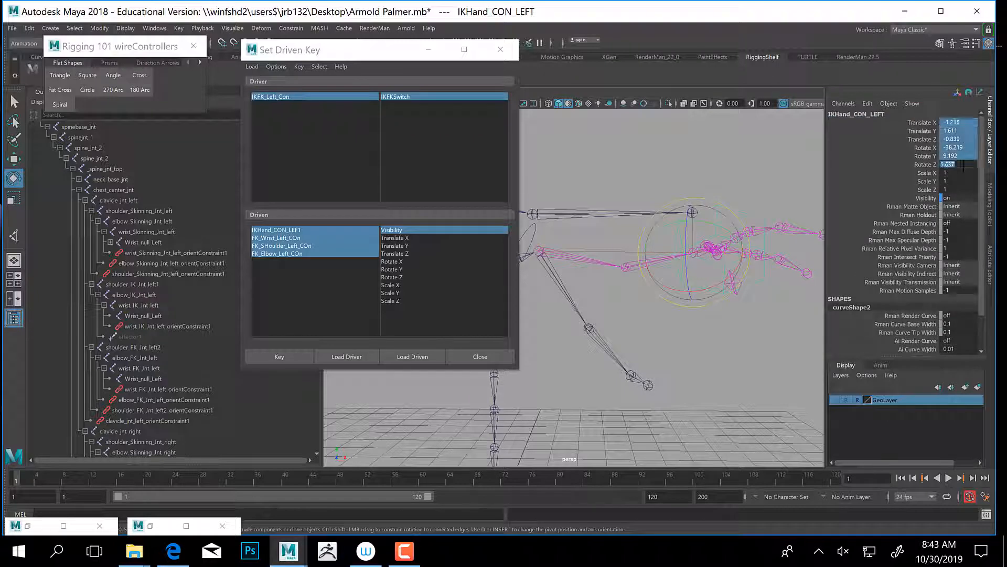
text(0)
key(Return)
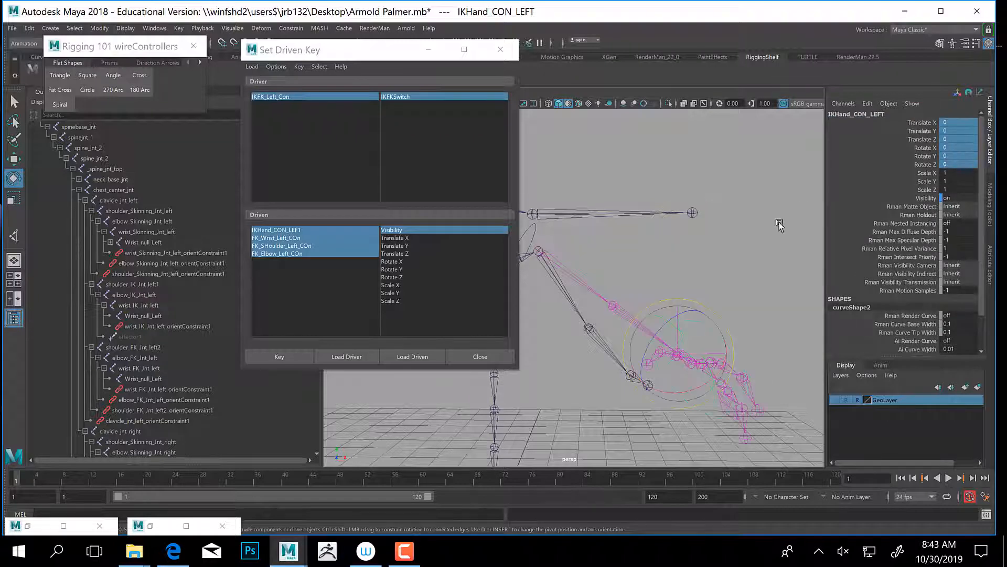
alt+drag(583, 276, 678, 246)
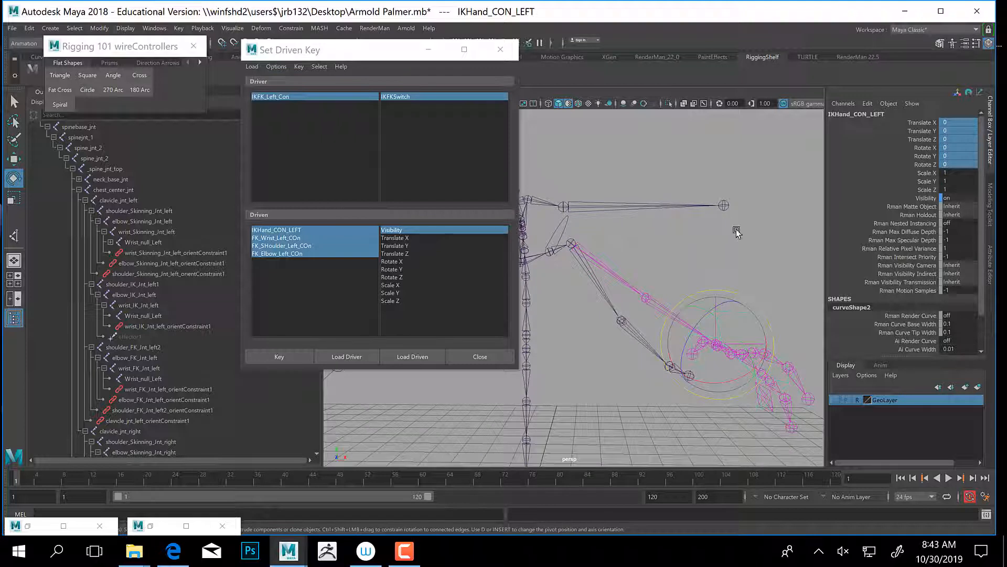
key(ctrl+s)
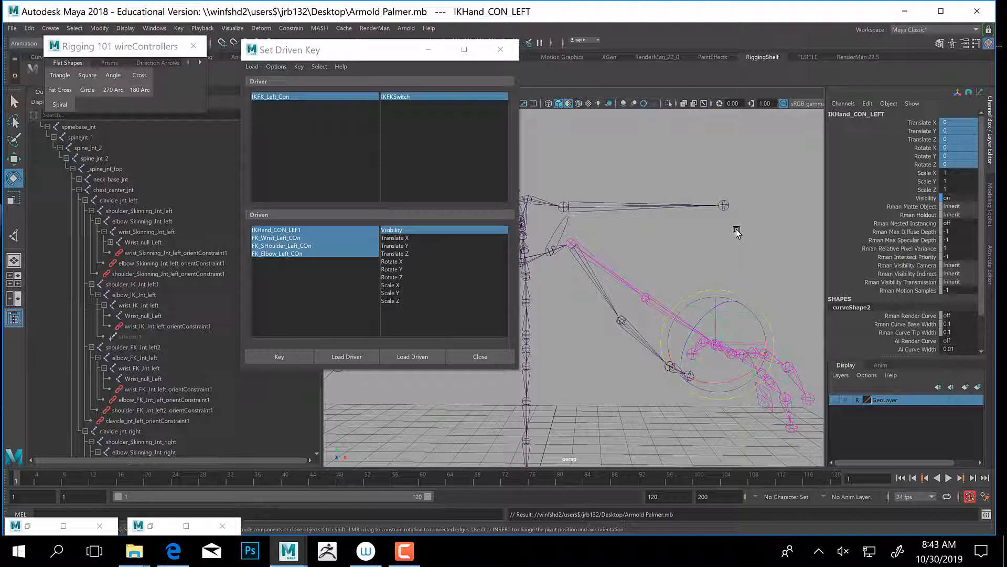
Minimize Set Driven Key and create a flat wire controller at the origin with Rigging 101 wireControllers.
click(429, 49)
alt+drag(566, 330, 537, 214)
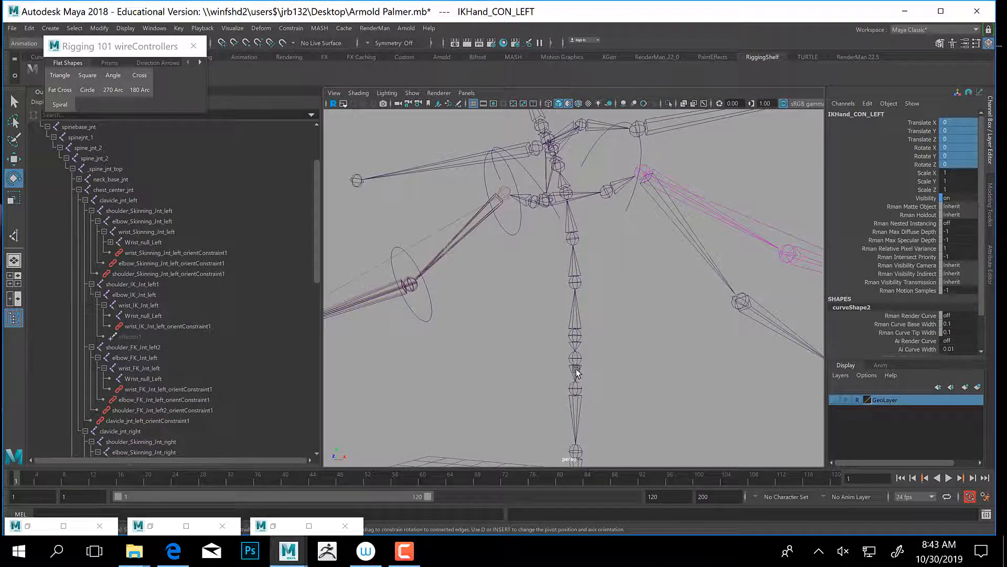
alt+drag(472, 328, 518, 337)
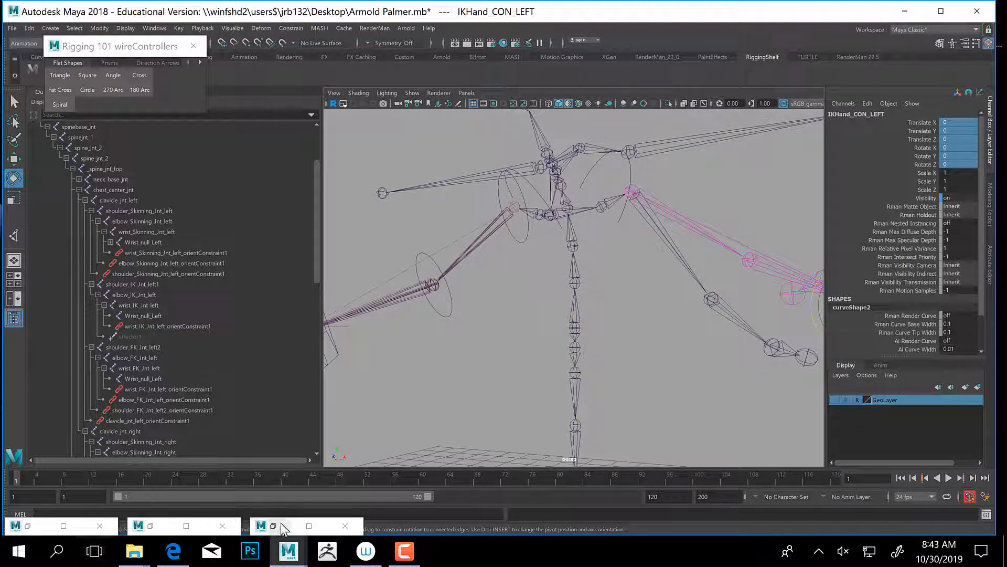
click(28, 525)
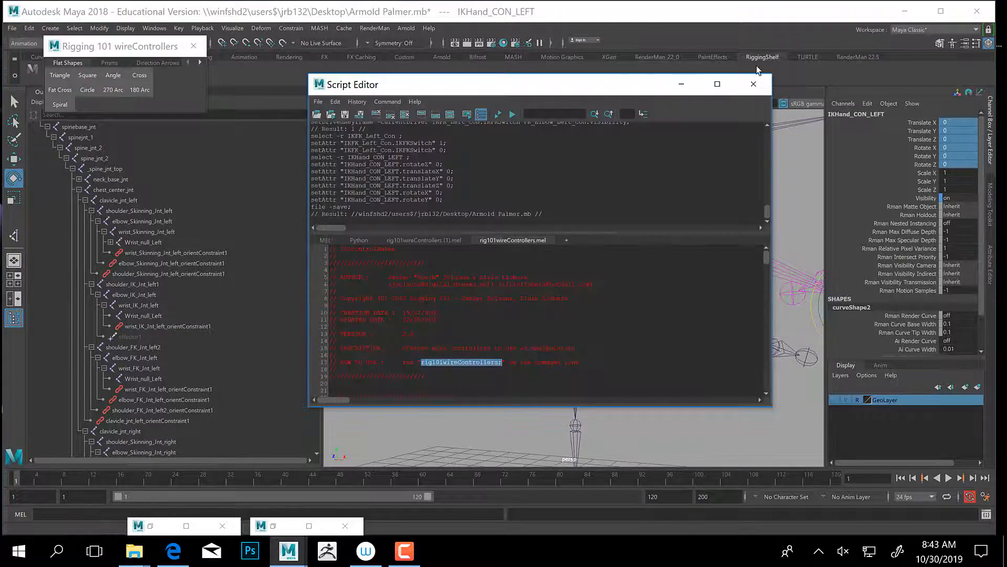
click(681, 84)
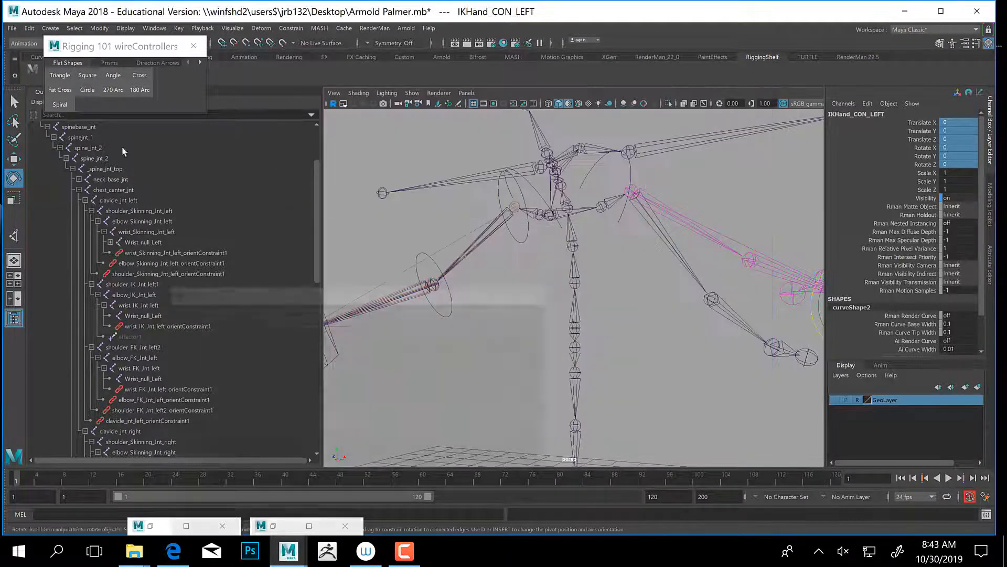
click(99, 28)
drag(103, 47, 183, 160)
click(209, 180)
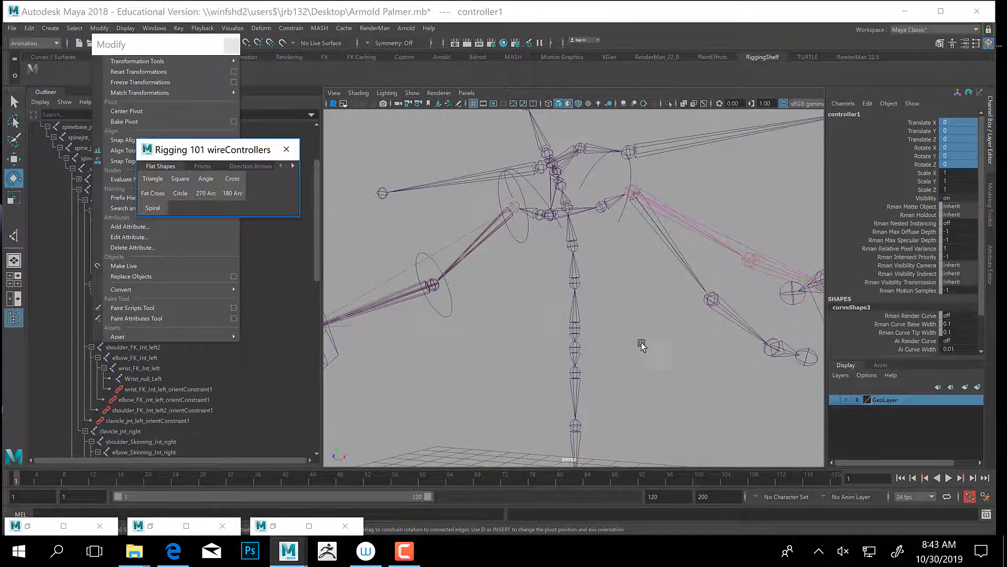
Move the new flat controller up to about 4.246 in Translate Y so it surrounds the lower spine.
alt+drag(641, 341, 642, 240)
alt+right_drag(642, 240, 630, 223)
key(w)
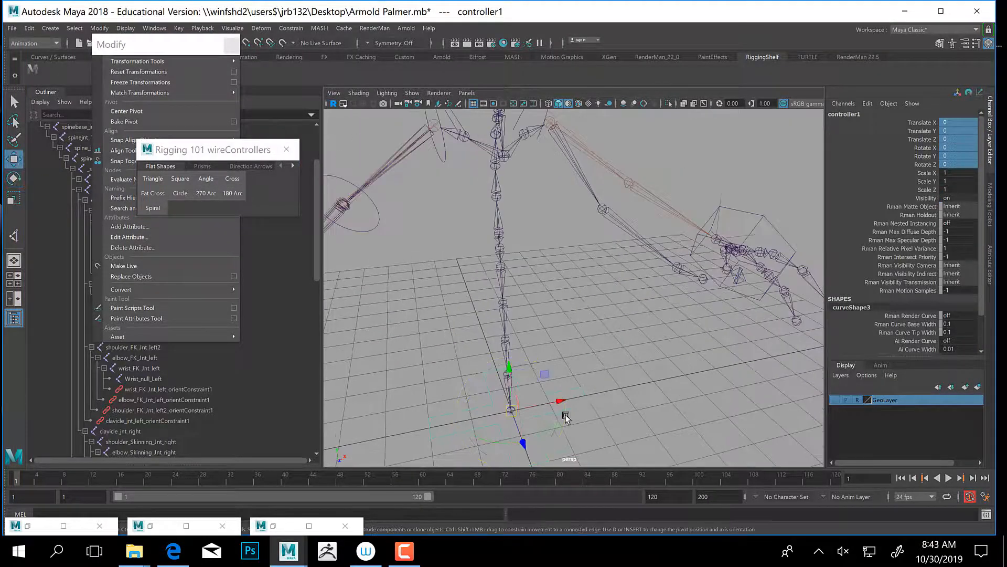
alt+drag(567, 418, 550, 270)
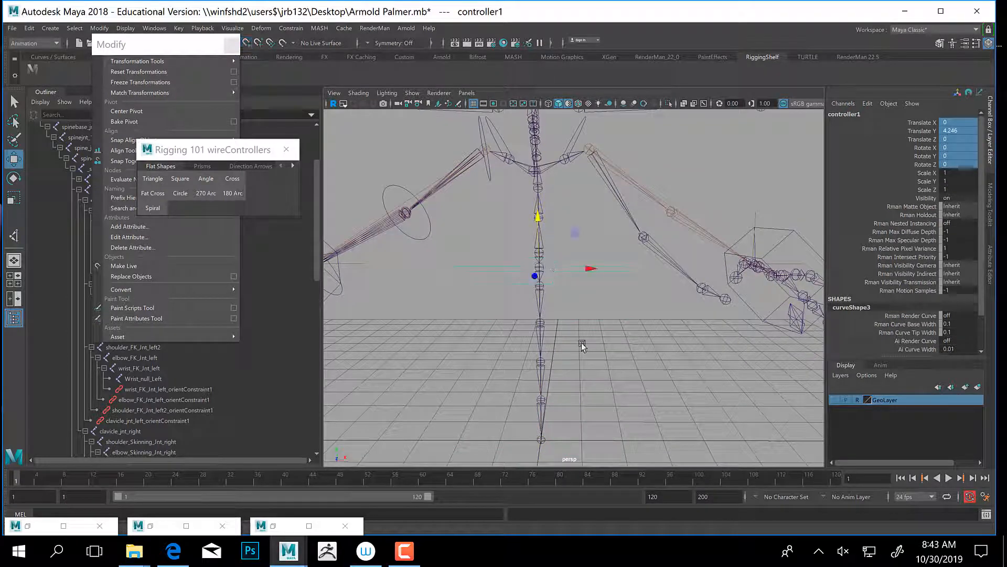
alt+middle_drag(547, 308, 547, 376)
alt+right_drag(547, 376, 603, 388)
alt+middle_drag(604, 388, 610, 309)
alt+drag(609, 310, 684, 269)
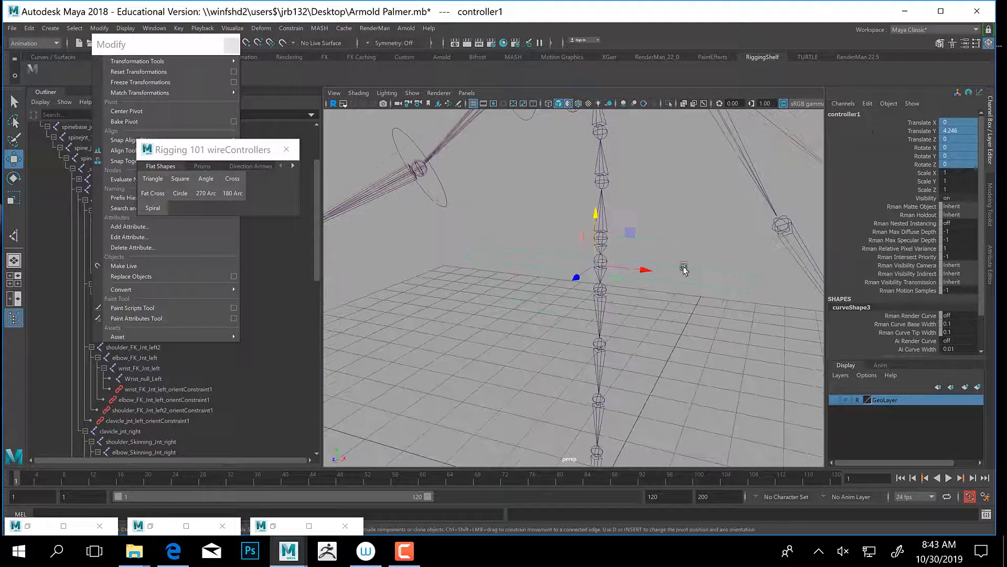
Rename the flat wire controller around the lower spine to Armold_Root_con.
double_click(849, 115)
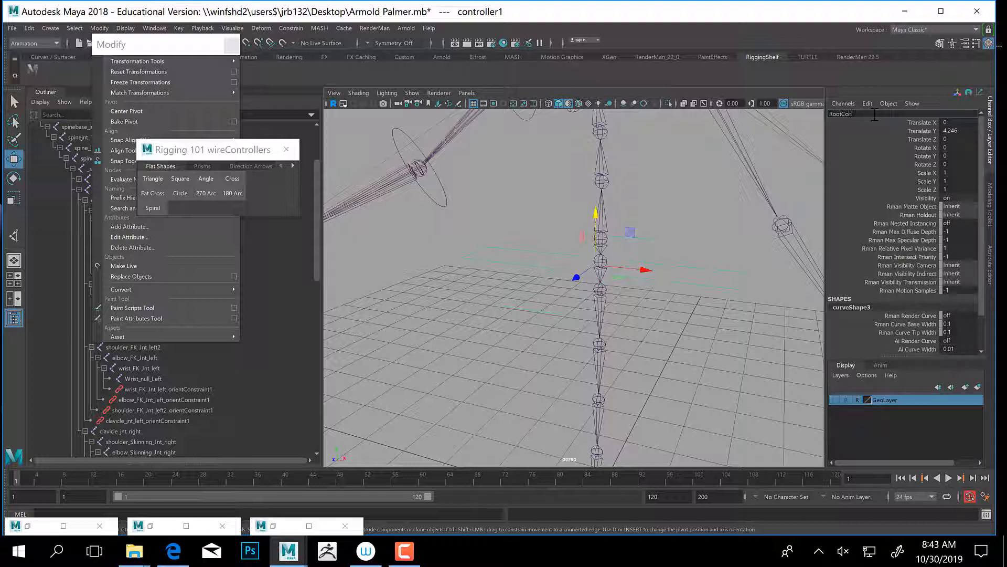
text(Armold Root_con)
key(Return)
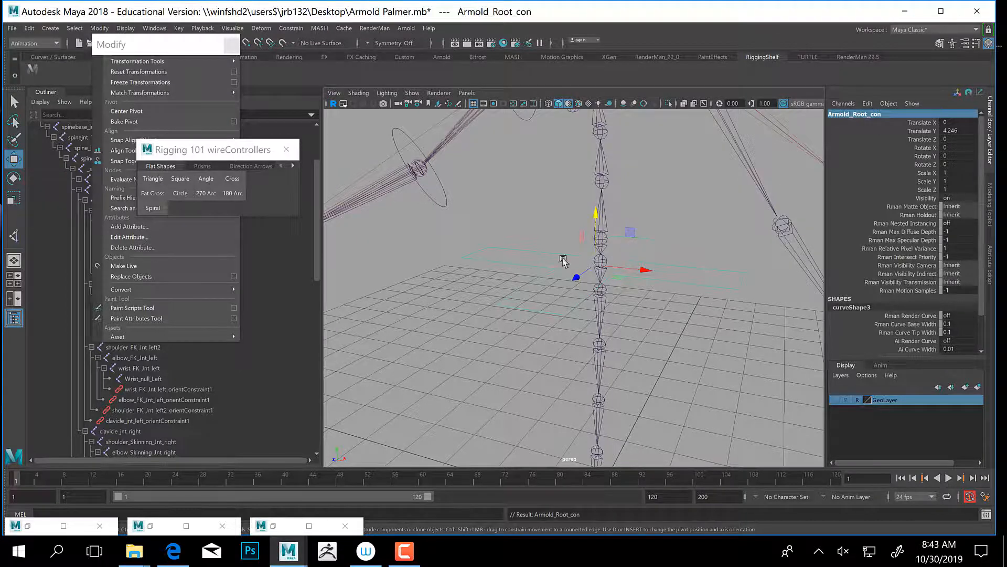
Freeze the transformations of Armold_Root_con and delete its history.
alt+drag(562, 259, 481, 222)
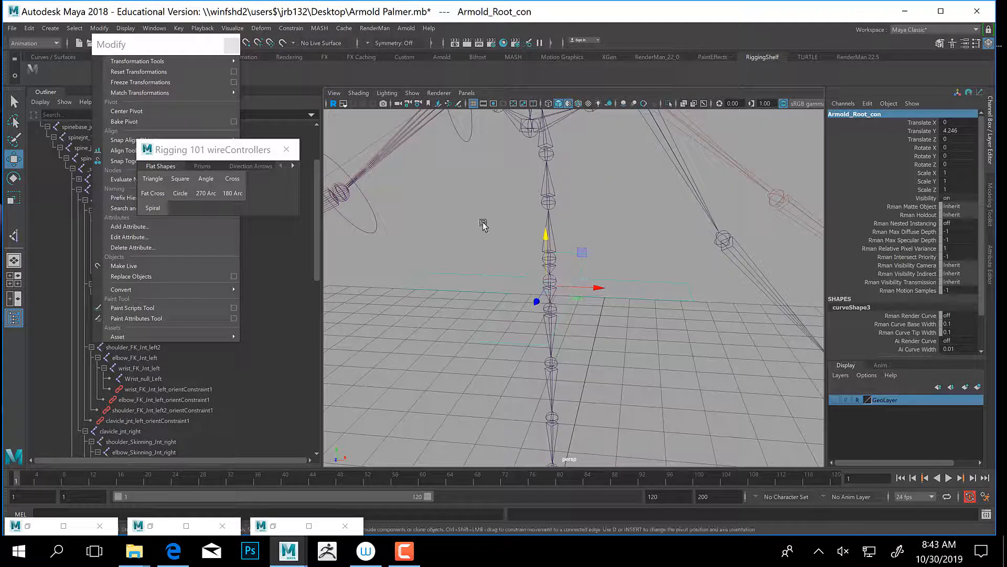
click(29, 29)
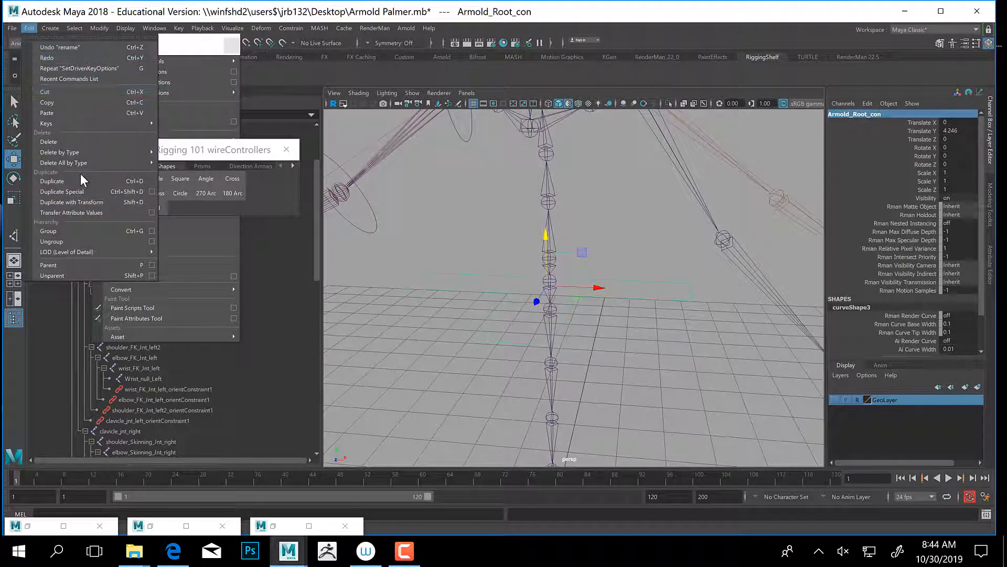
mouse_move(81, 153)
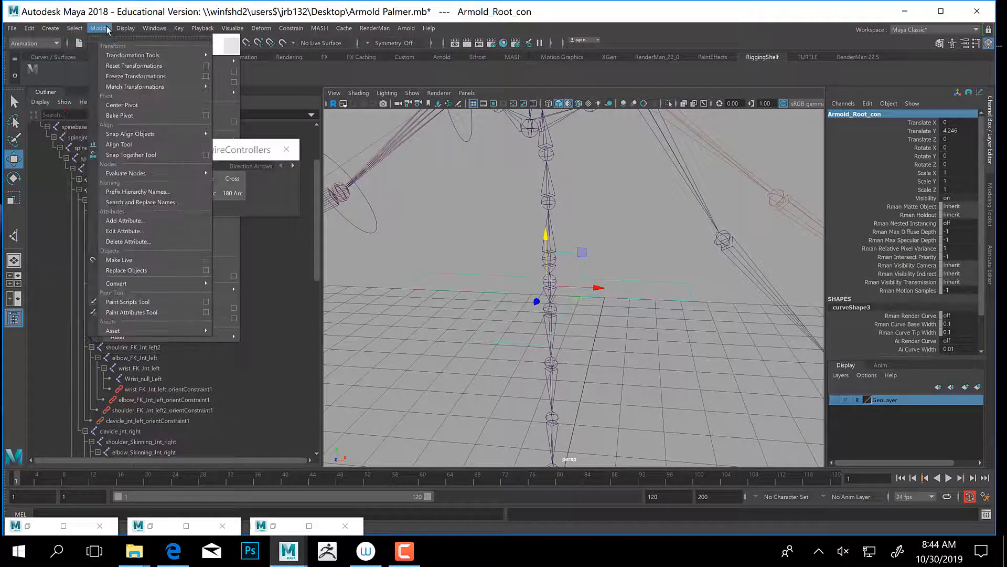
click(113, 69)
click(28, 29)
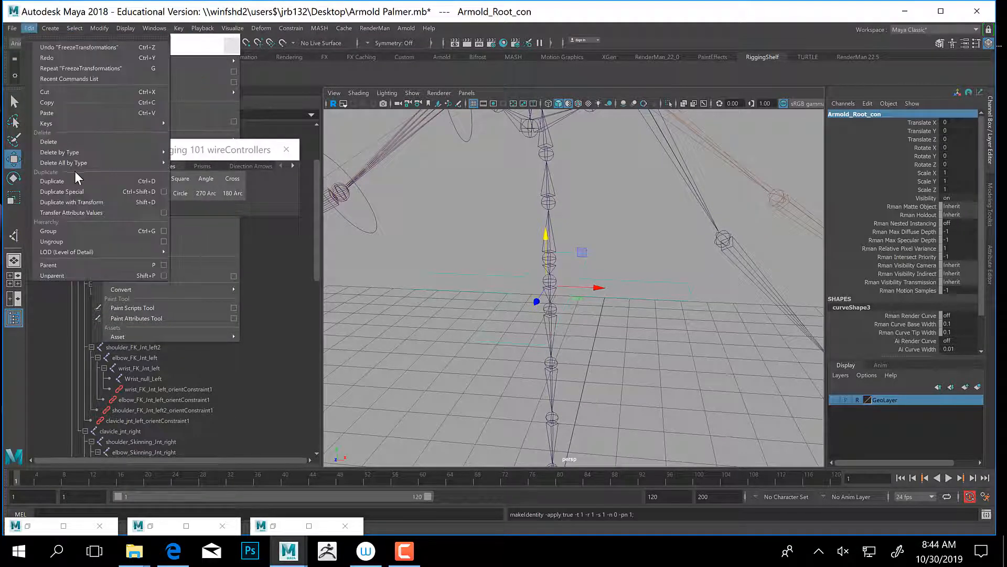
mouse_move(74, 149)
click(199, 164)
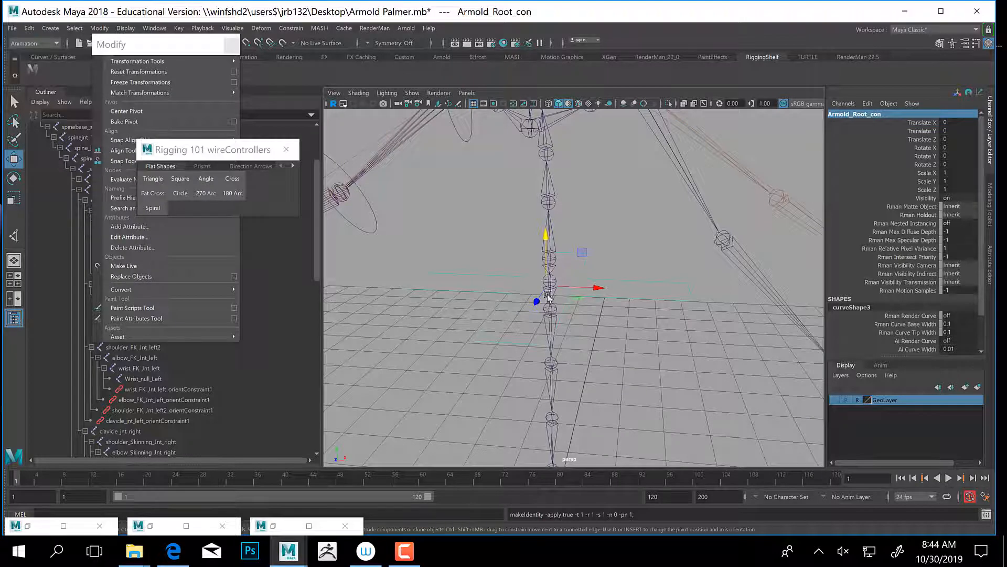
Show GeoLayer and create a Sun controller from the Special shapes of Rigging 101 wireControllers.
drag(186, 151, 122, 137)
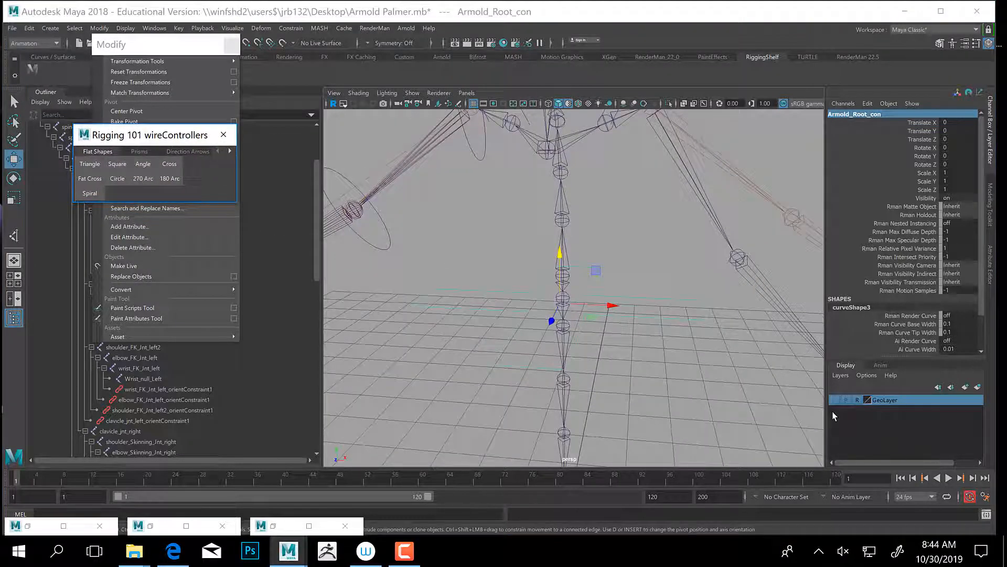
click(834, 400)
alt+drag(569, 270, 619, 266)
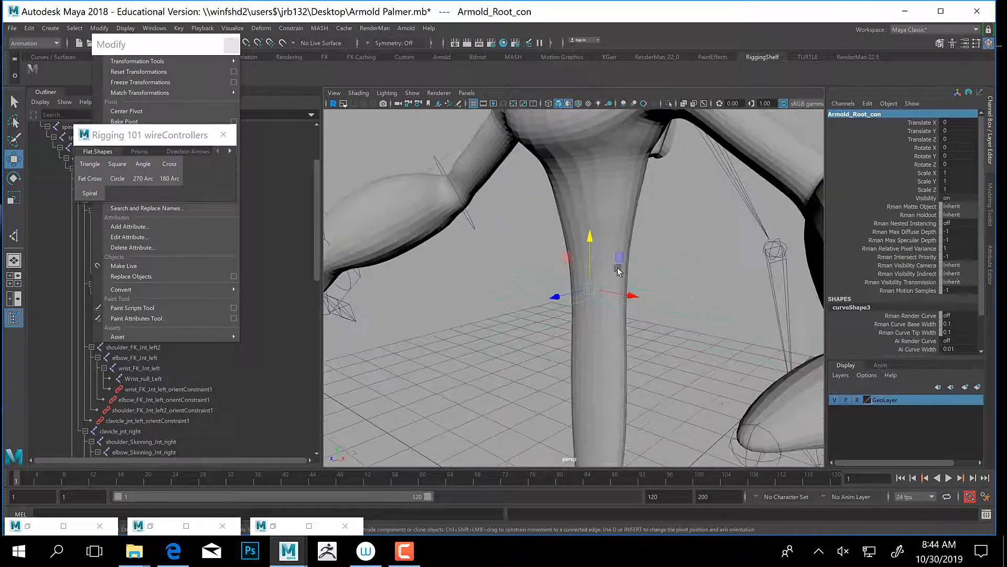
click(139, 152)
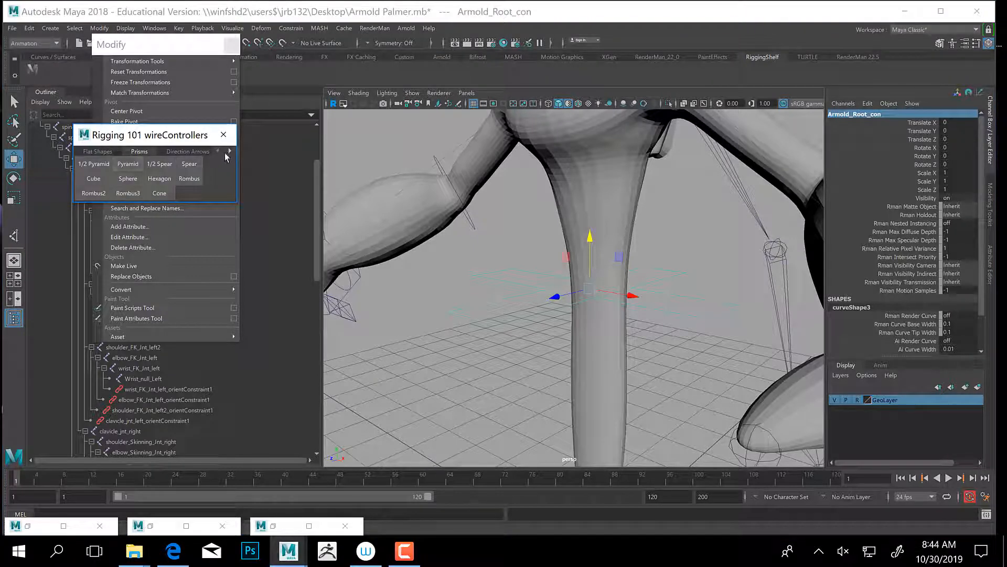
click(230, 152)
click(230, 151)
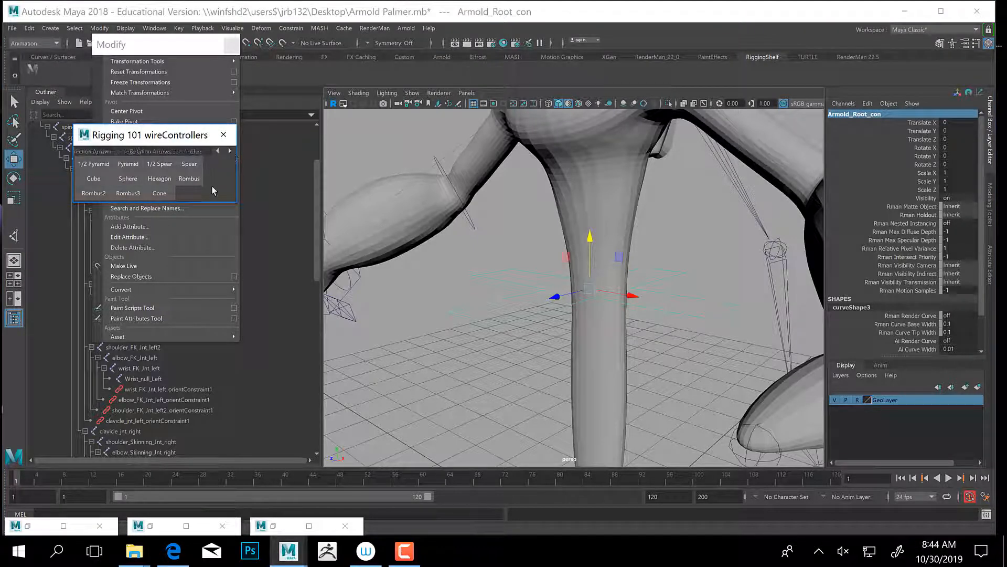
drag(236, 181, 433, 190)
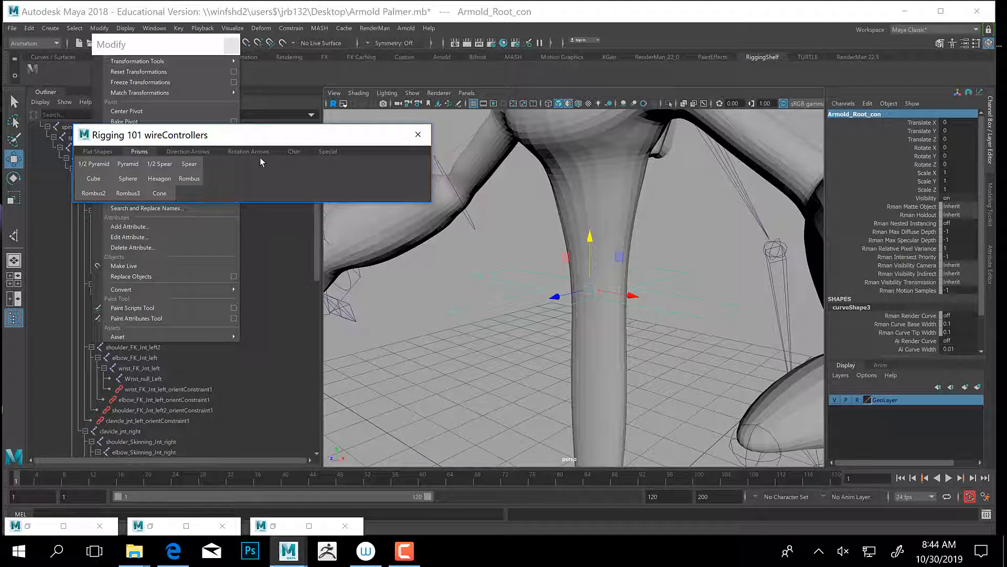
click(295, 153)
click(331, 152)
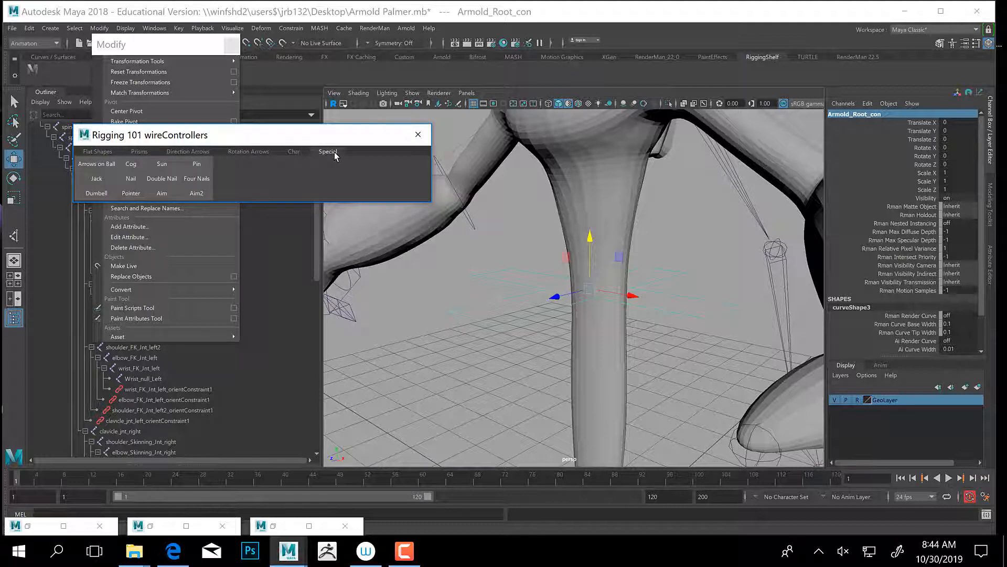
click(162, 166)
With GeoLayer hidden, snap the Sun controller to the spine joint at Translate Y 5.388 and Armold_Root_con to a lower joint at Translate Y 0.34.
alt+drag(600, 342, 557, 348)
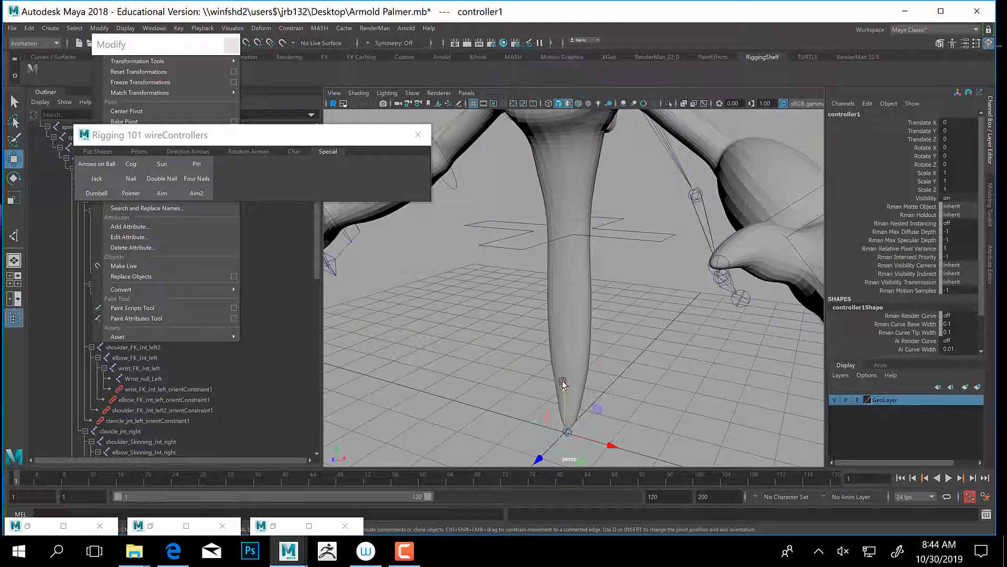
click(835, 400)
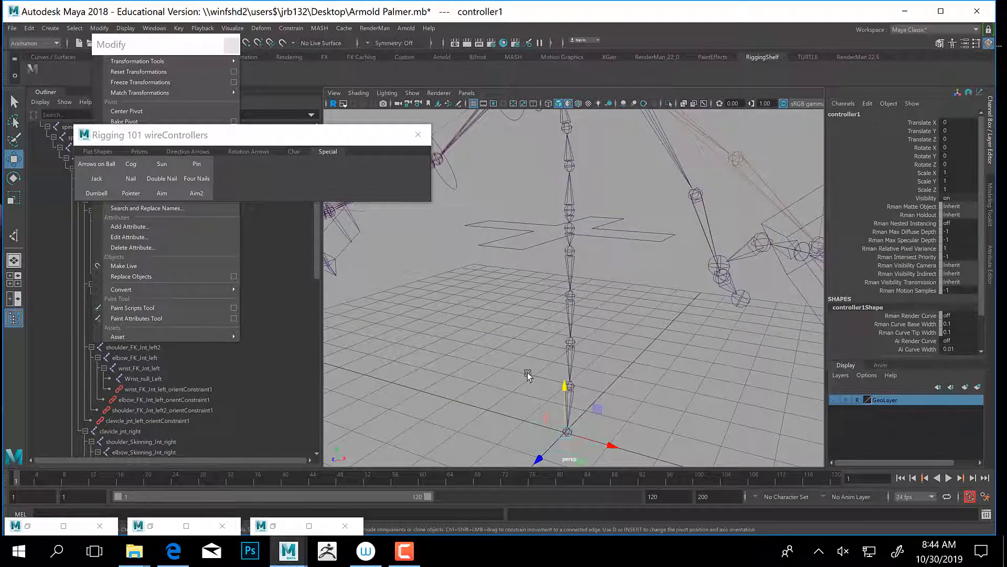
drag(563, 388, 587, 200)
alt+drag(521, 261, 555, 377)
key(v)
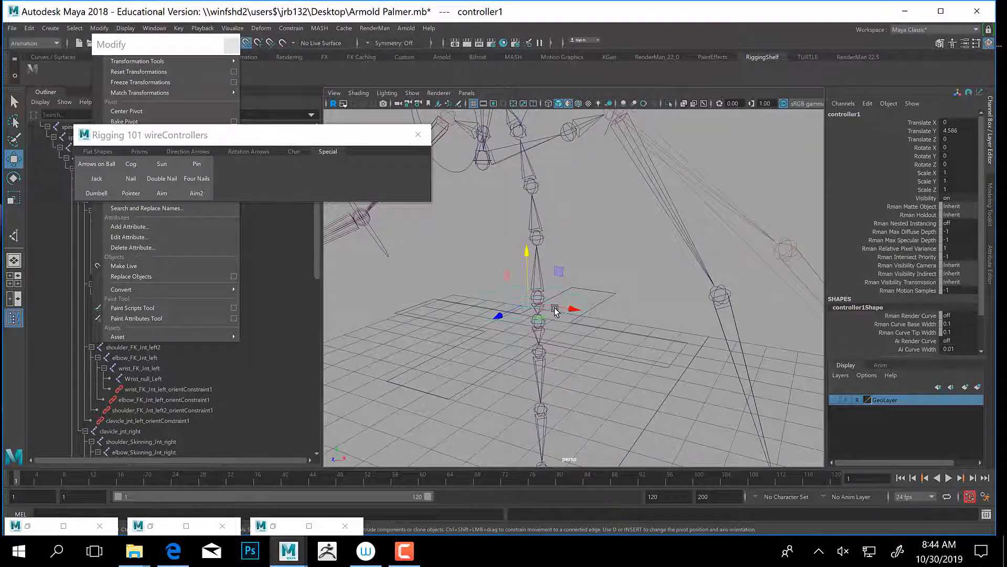
drag(526, 308, 538, 244)
drag(582, 304, 598, 315)
drag(534, 328, 533, 349)
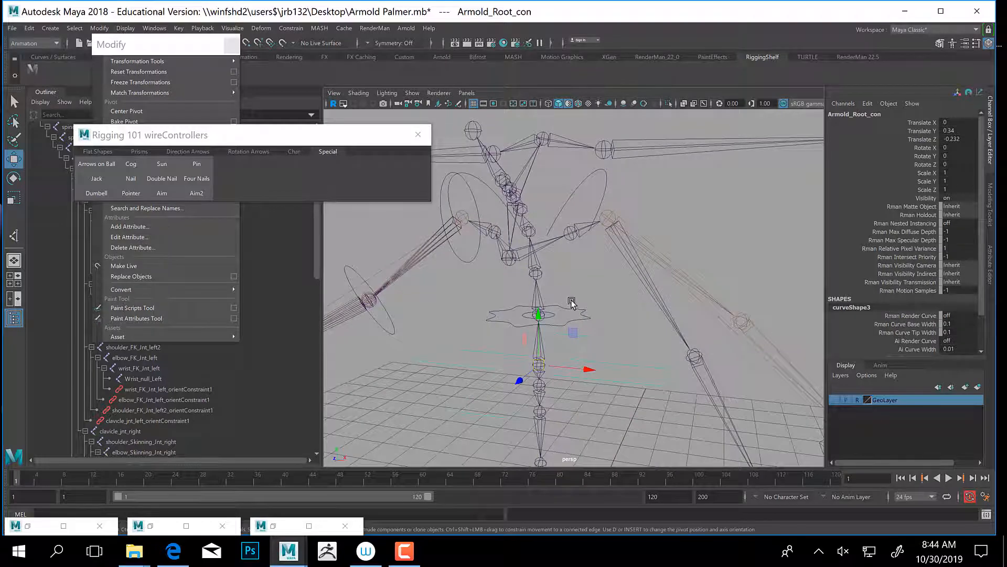
Duplicate the Sun controller and snap the copy to the next spine joint up, at Translate Y 6.049 and Translate Z -0.137.
click(596, 324)
click(526, 301)
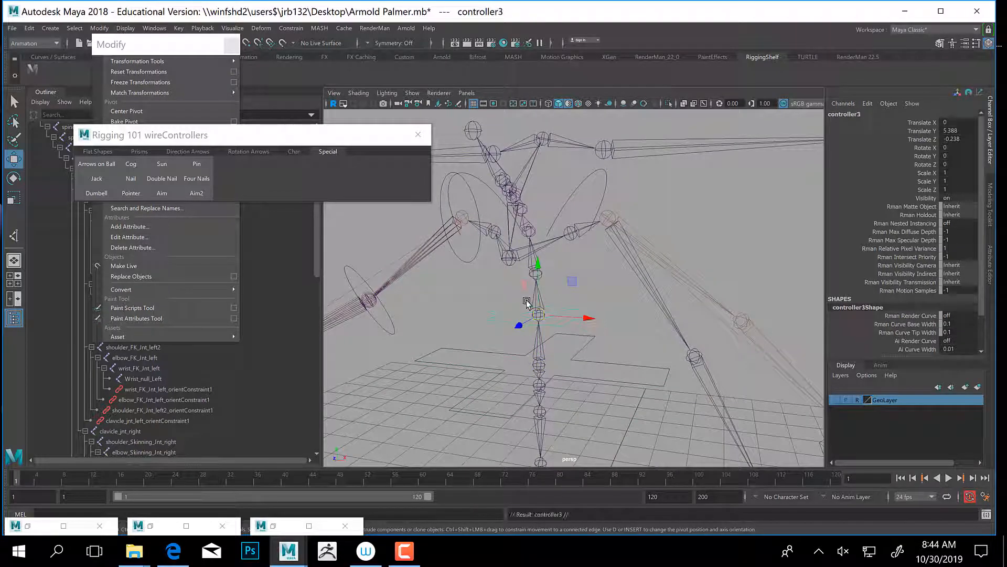
drag(539, 316, 541, 288)
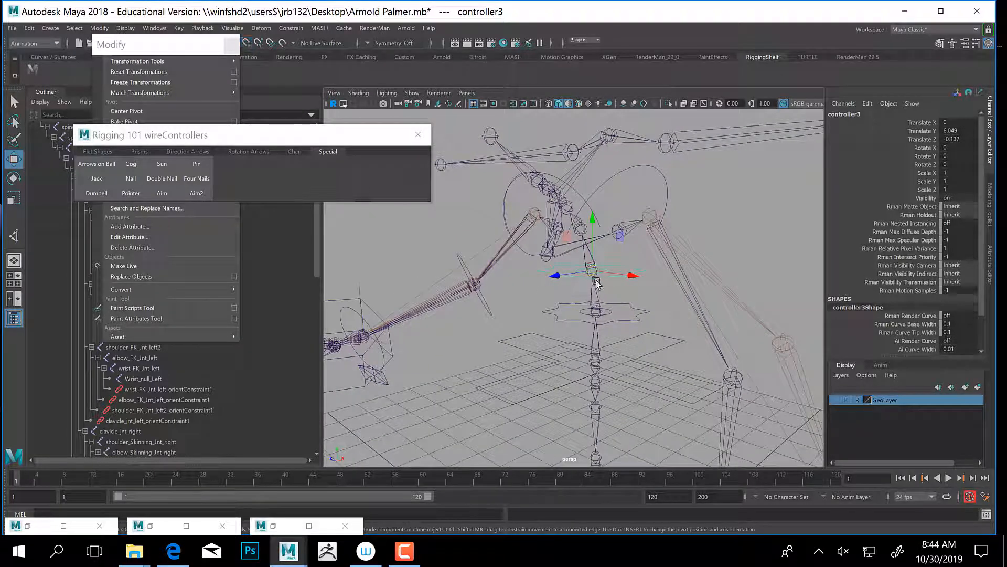
key(x)
drag(591, 270, 585, 234)
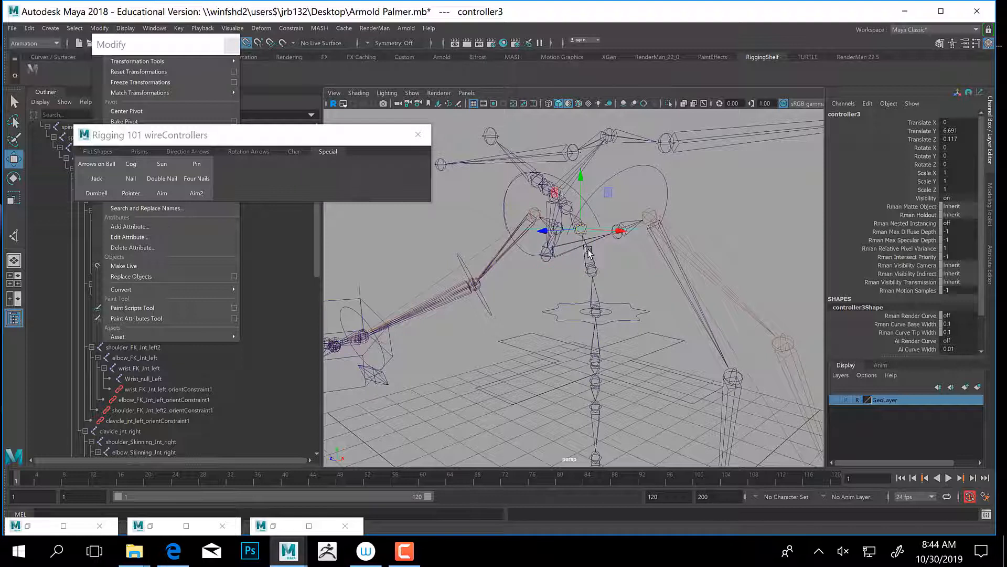
key(ctrl+z)
Make two more Sun controller copies and snap them to the next two spine joints, at Translate Y 6.691 and 7.004.
key(ctrl+d)
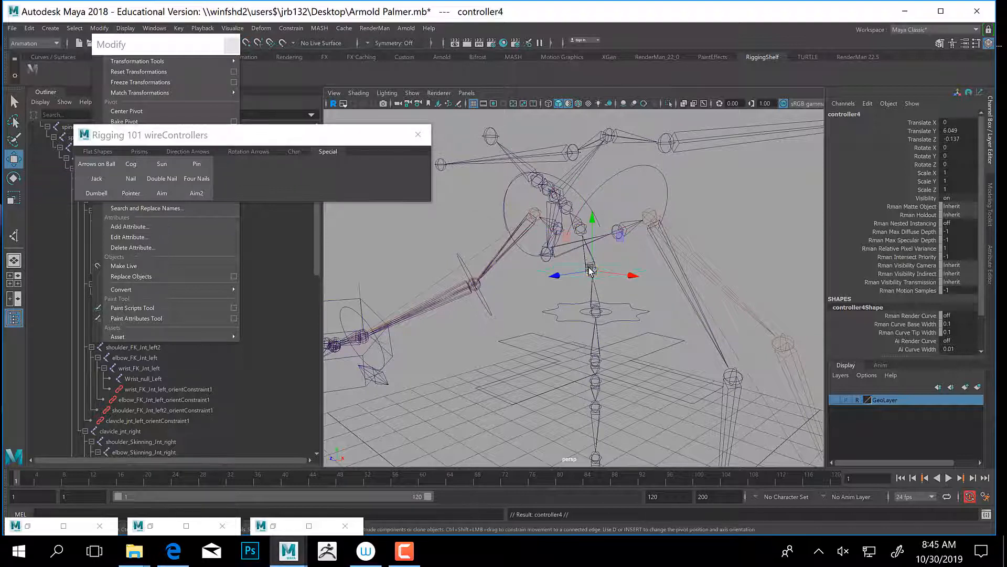
drag(591, 270, 580, 243)
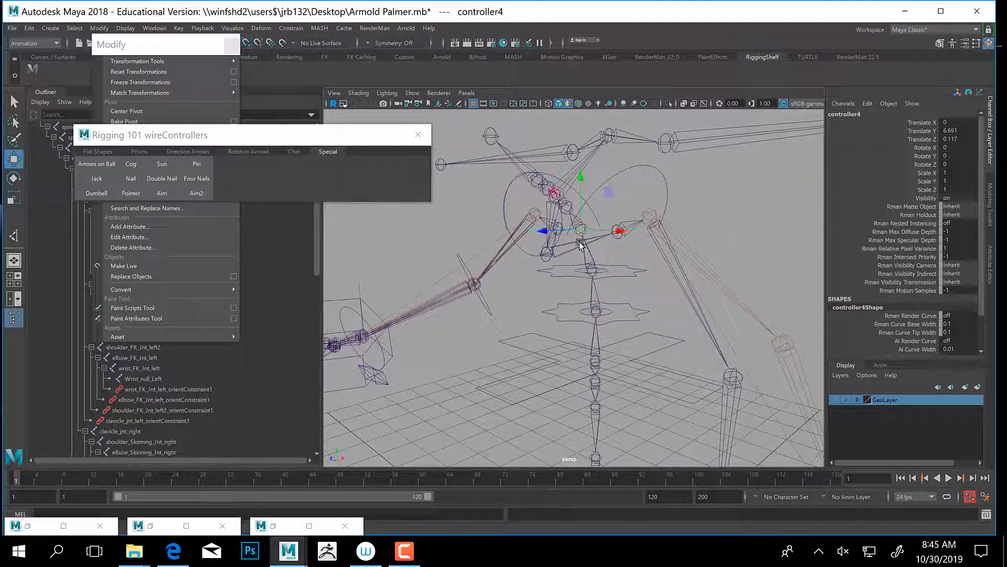
key(ctrl+d)
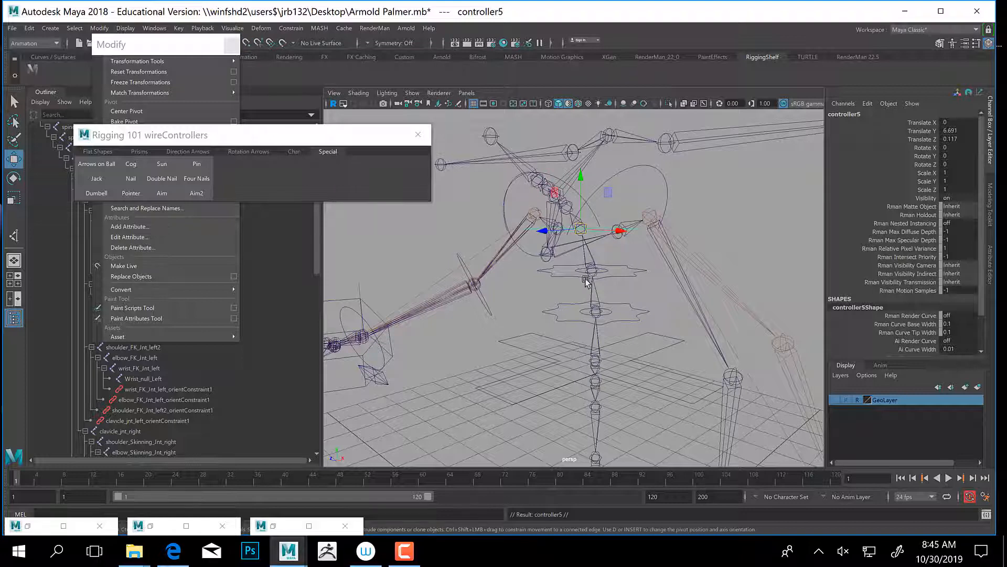
key(x)
drag(581, 233, 566, 207)
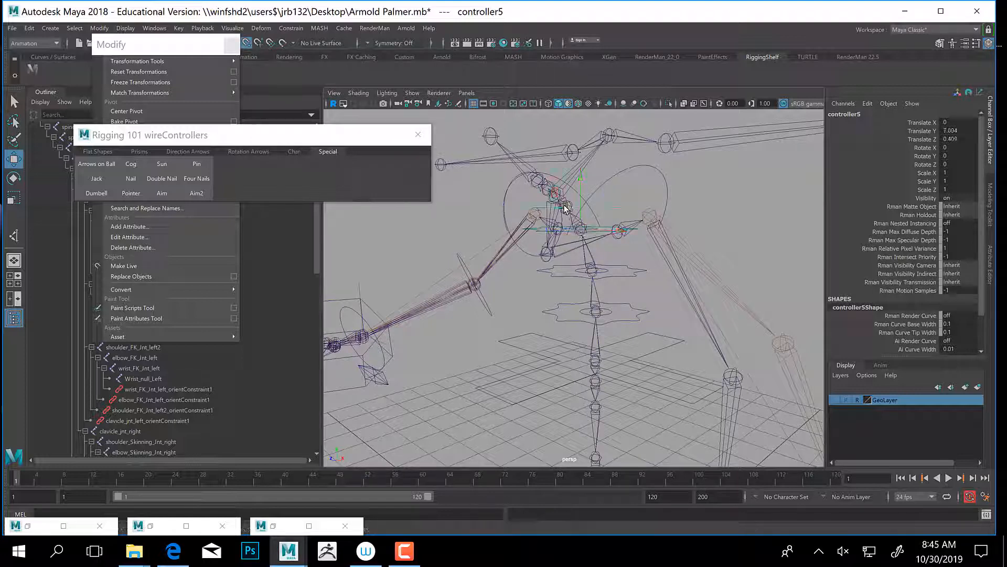
Tilt the topmost Sun controller to about 39.536 in Rotate X to follow the bend of the upper spine.
alt+middle_drag(522, 247, 535, 329)
alt+right_drag(535, 328, 700, 370)
alt+drag(700, 369, 546, 285)
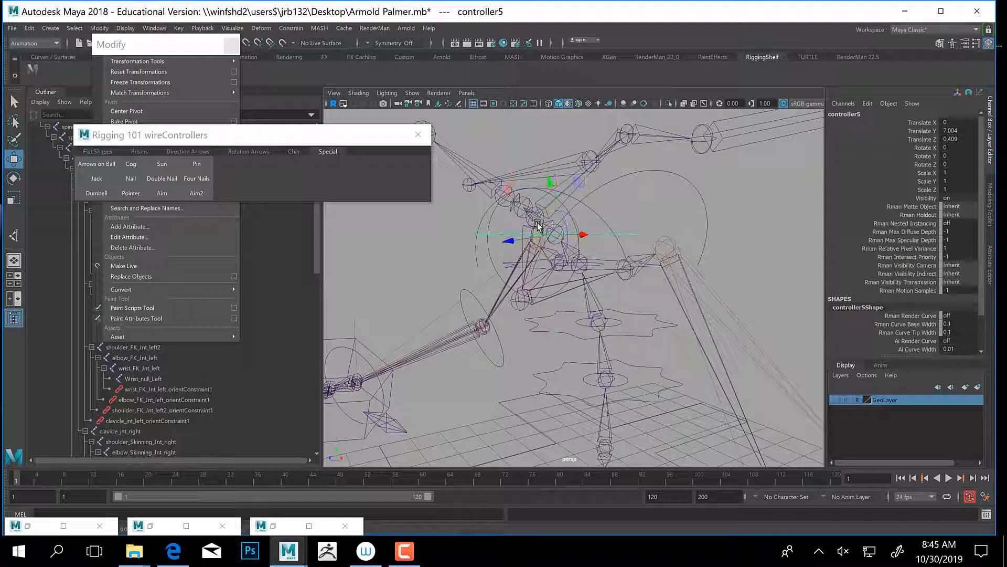
key(ctrl+z)
key(e)
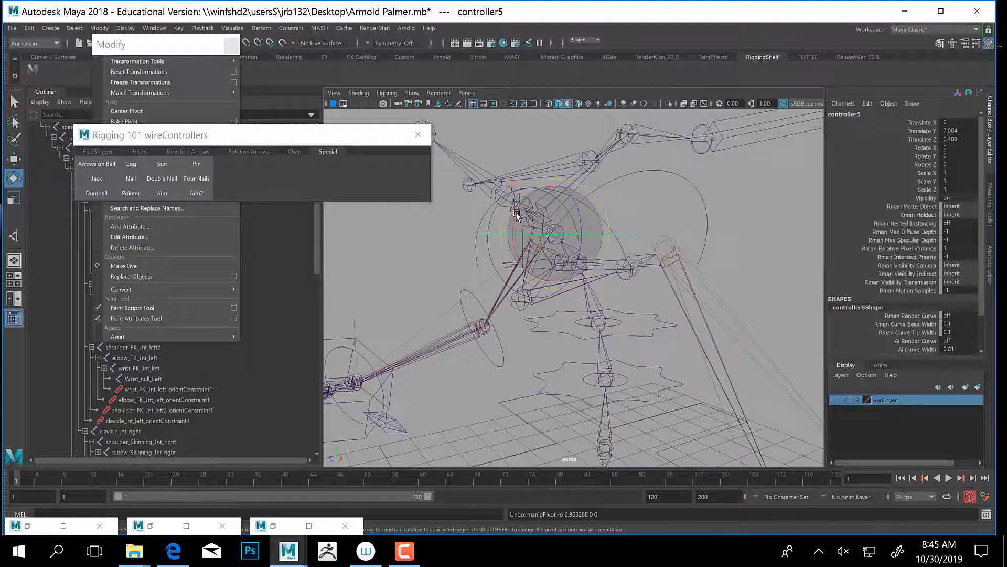
drag(517, 216, 593, 291)
Reselect the tilted Sun controller and snap it to the next spine joint up, at Translate Y 7.169 and Translate Z 0.636.
click(581, 237)
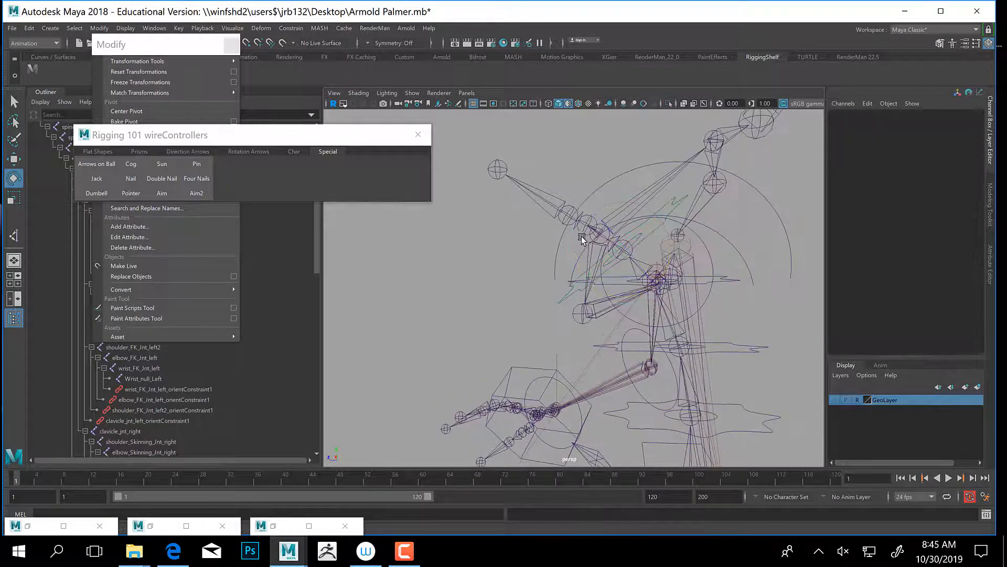
click(602, 229)
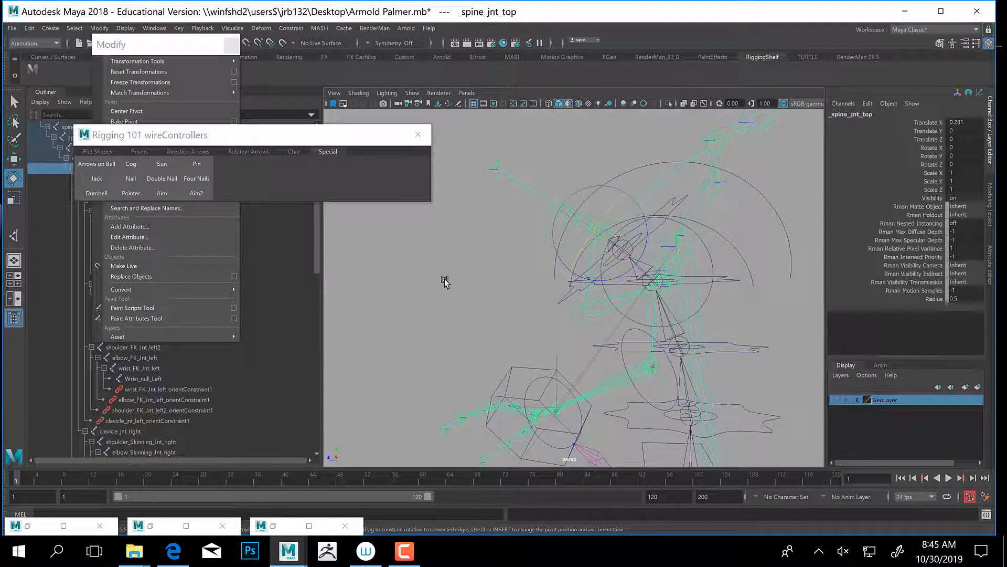
click(459, 290)
alt+drag(469, 308, 487, 311)
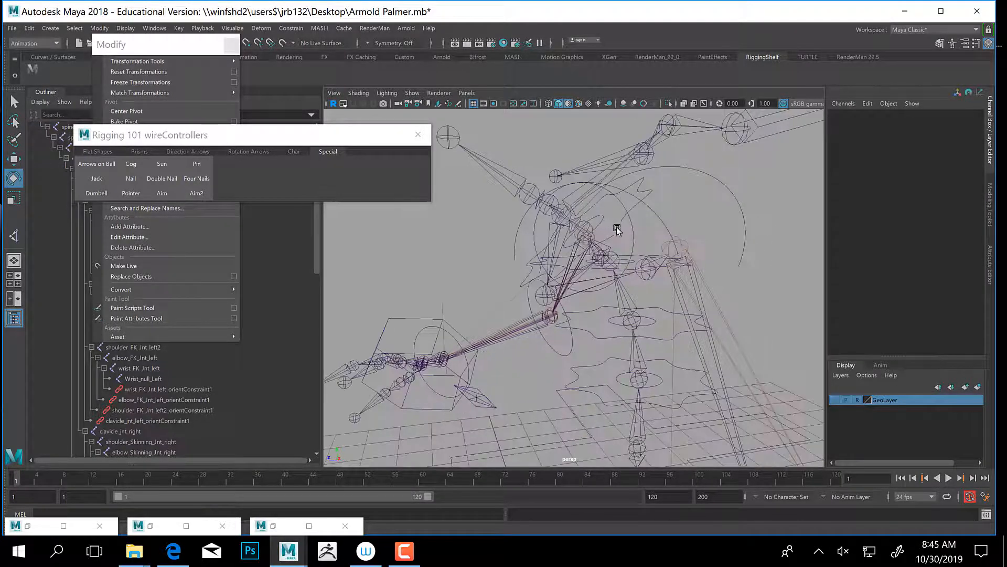
click(617, 272)
key(w)
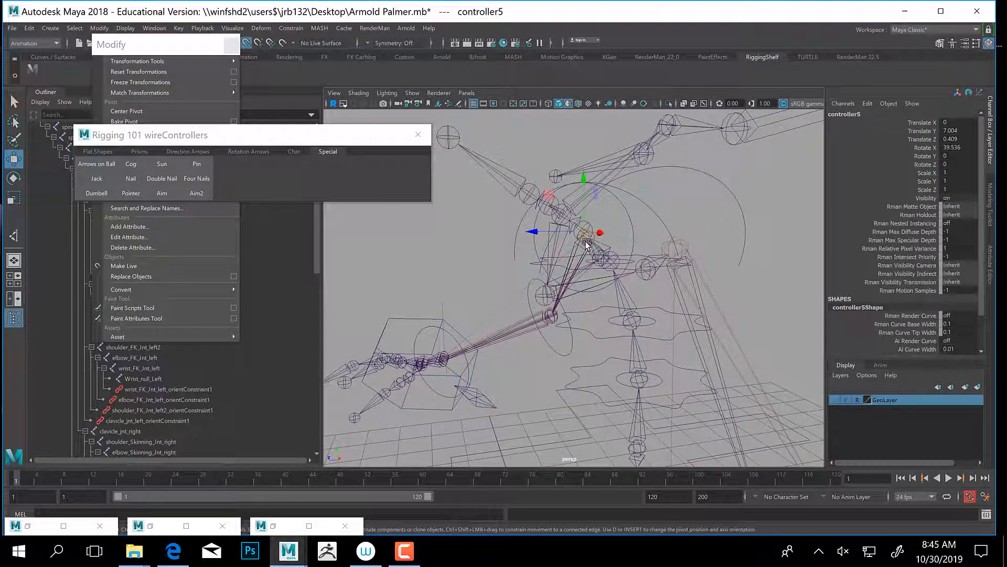
drag(579, 238, 558, 216)
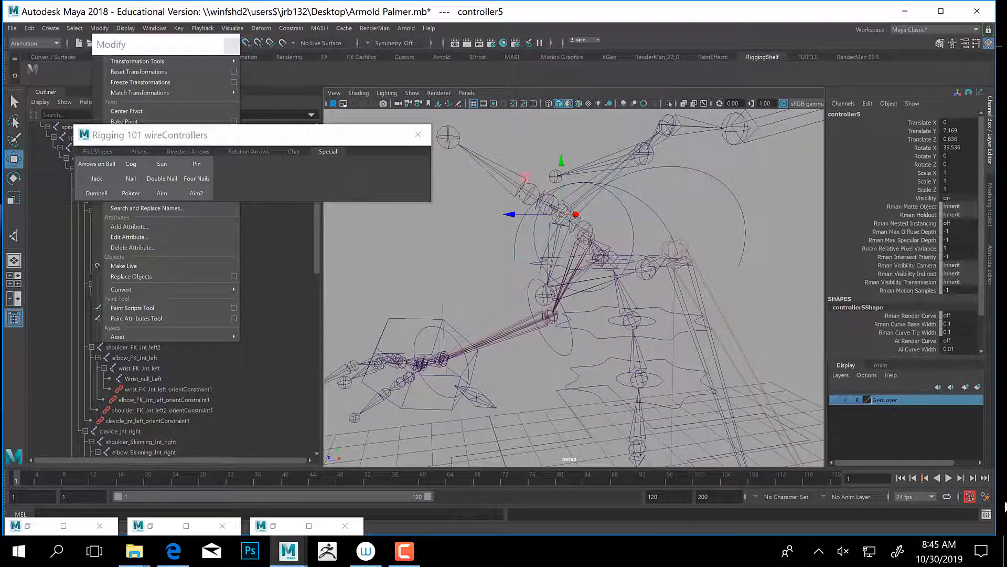
Show GeoLayer and scale the tilted top Sun controller uniformly to about 1.222.
click(835, 400)
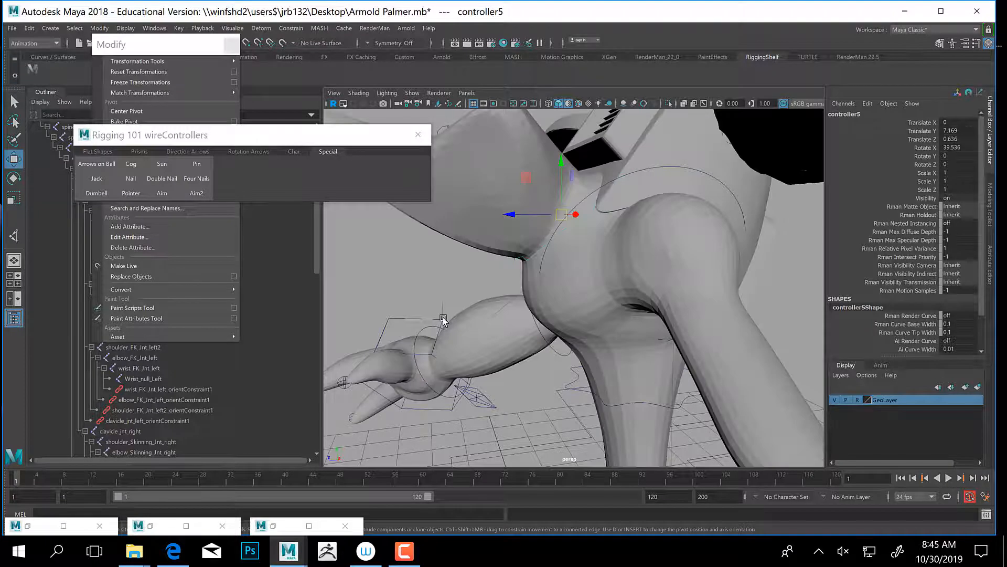
scroll(556, 321, up, 6)
key(e)
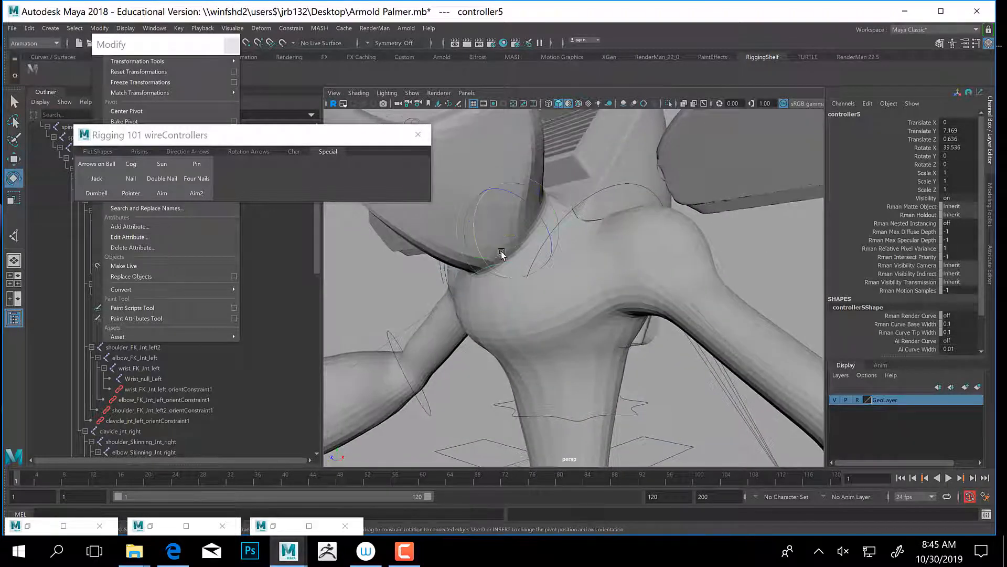
key(r)
drag(513, 235, 548, 234)
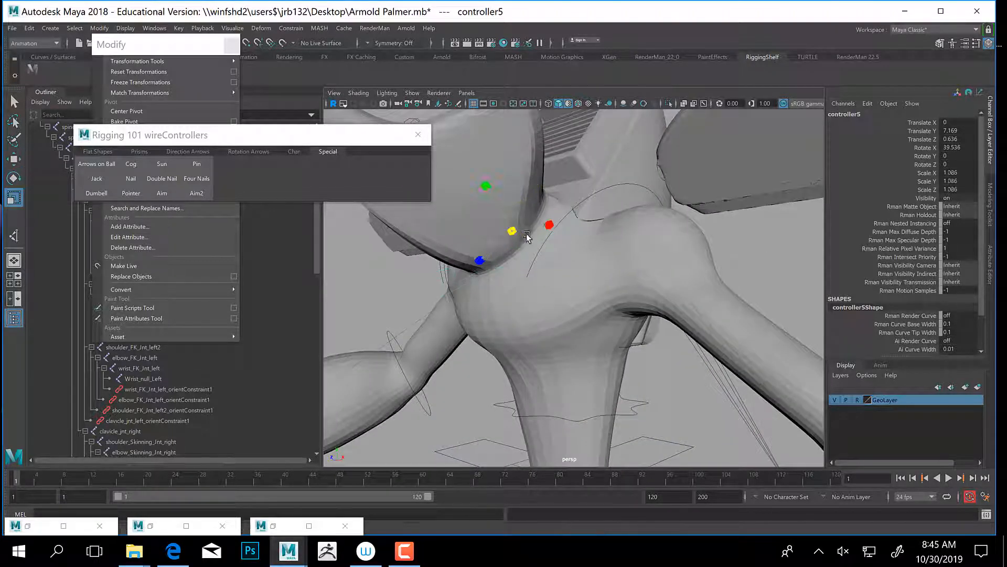
alt+middle_drag(601, 360, 574, 256)
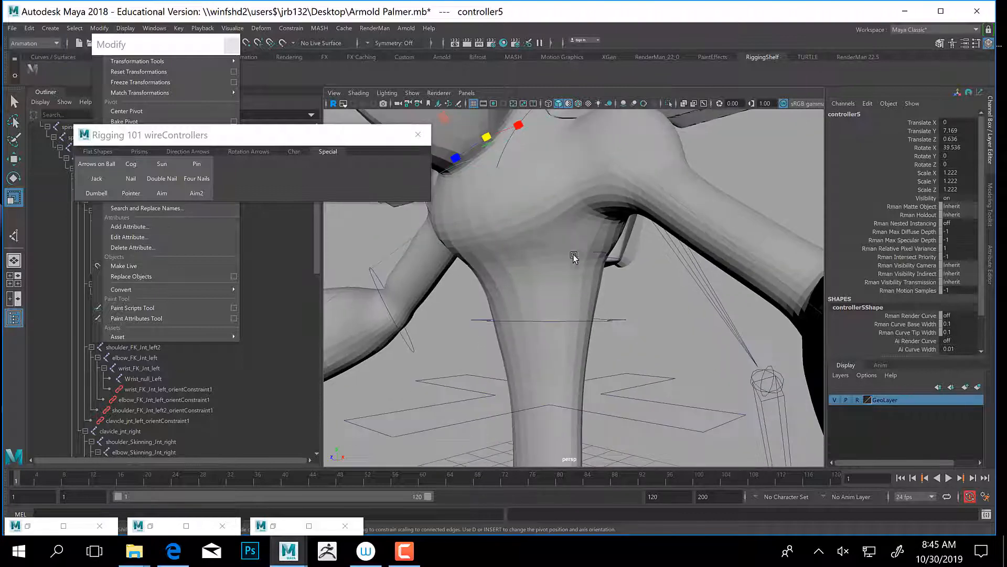
Scale the chest-level Sun controller uniformly to about 1.442 and tilt it to about 11.317 in Rotate X.
click(601, 251)
click(604, 255)
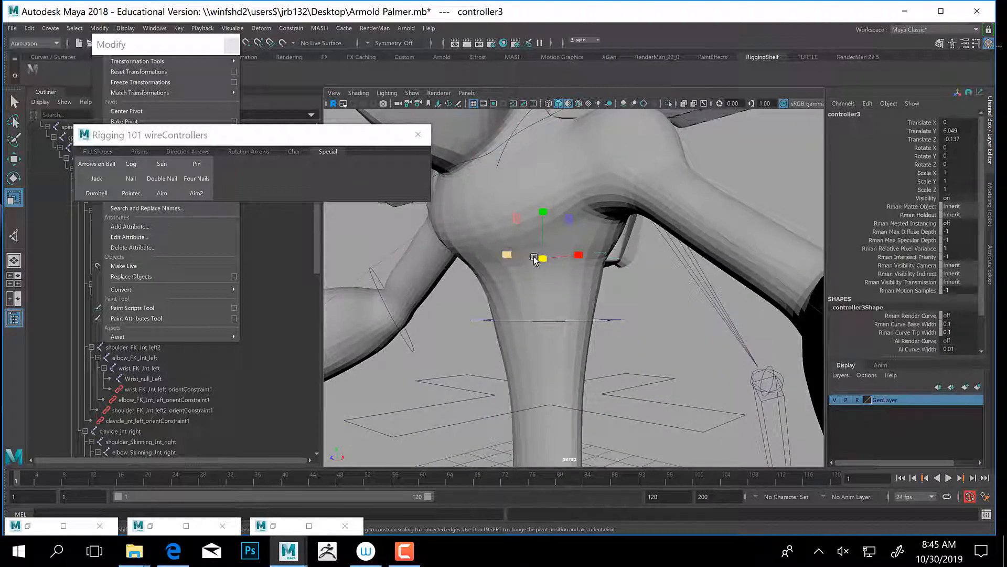
drag(543, 258, 568, 299)
alt+middle_drag(569, 300, 592, 307)
key(e)
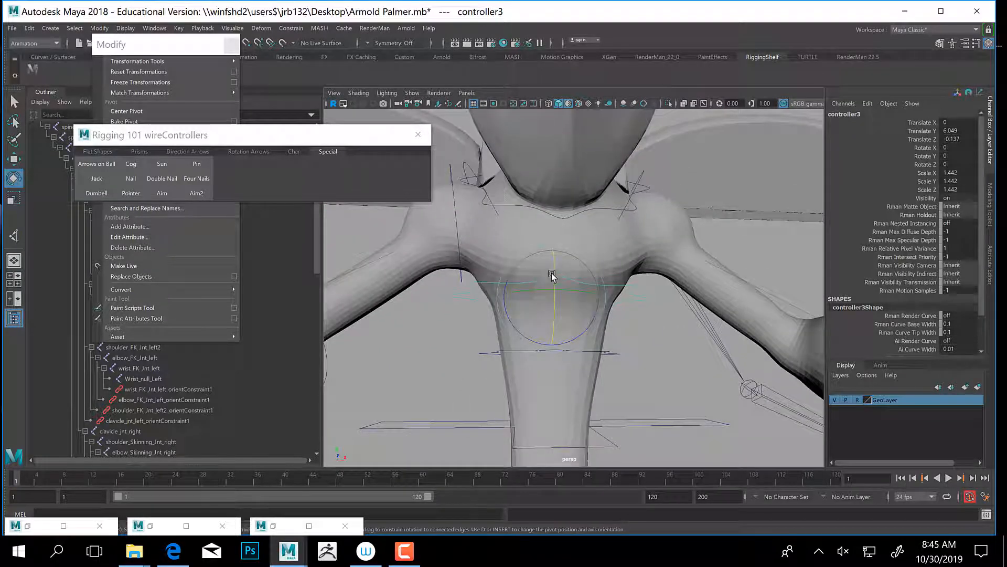
drag(554, 273, 568, 318)
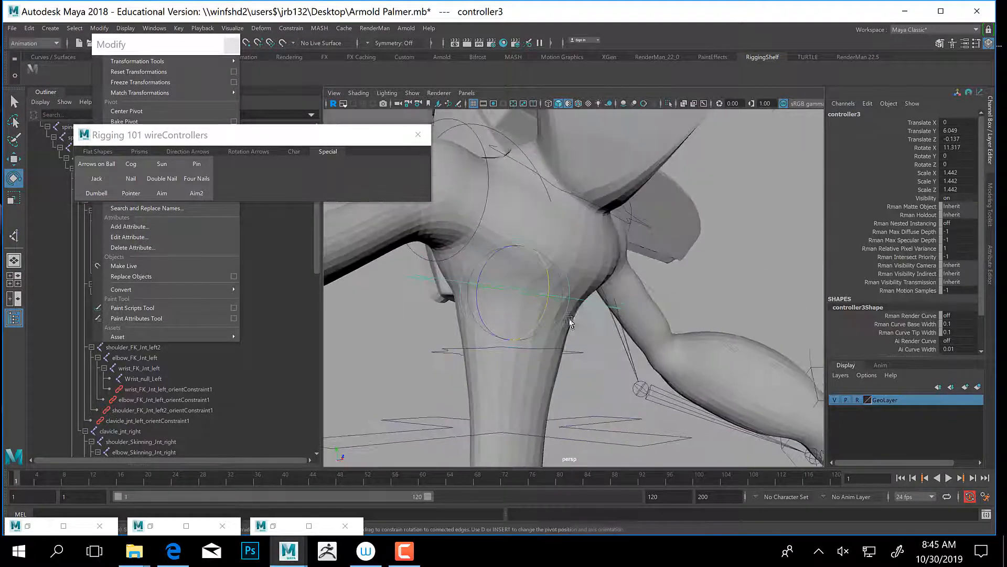
Tilt the lowest Sun controller on the spine to about 11.017 in Rotate X.
click(596, 358)
alt+drag(596, 358, 578, 345)
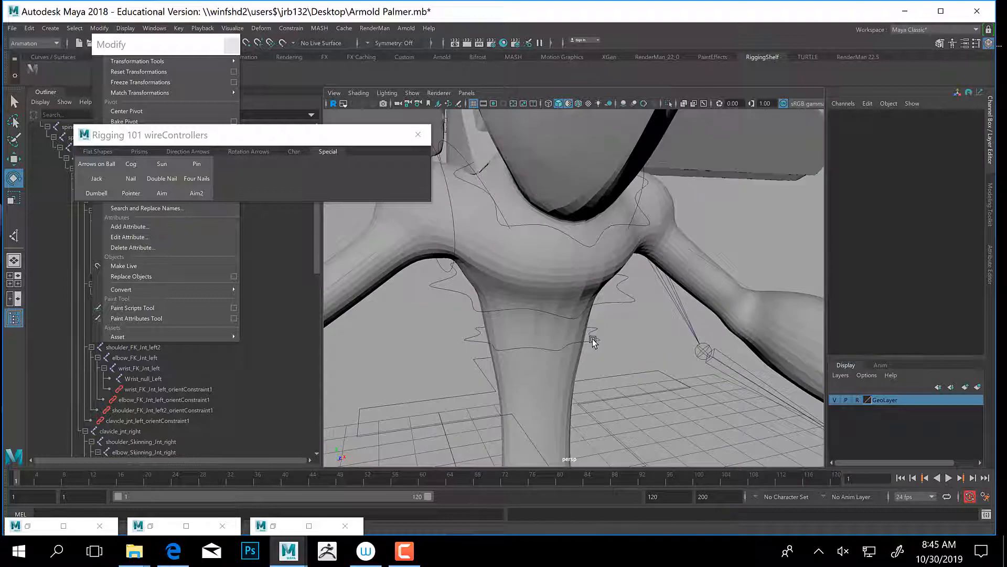
click(579, 355)
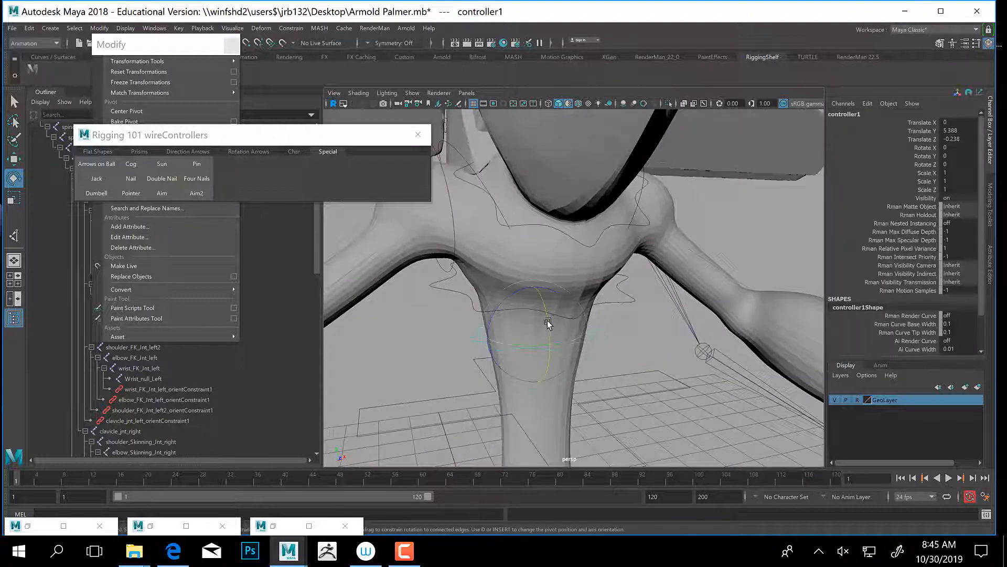
drag(546, 319, 569, 345)
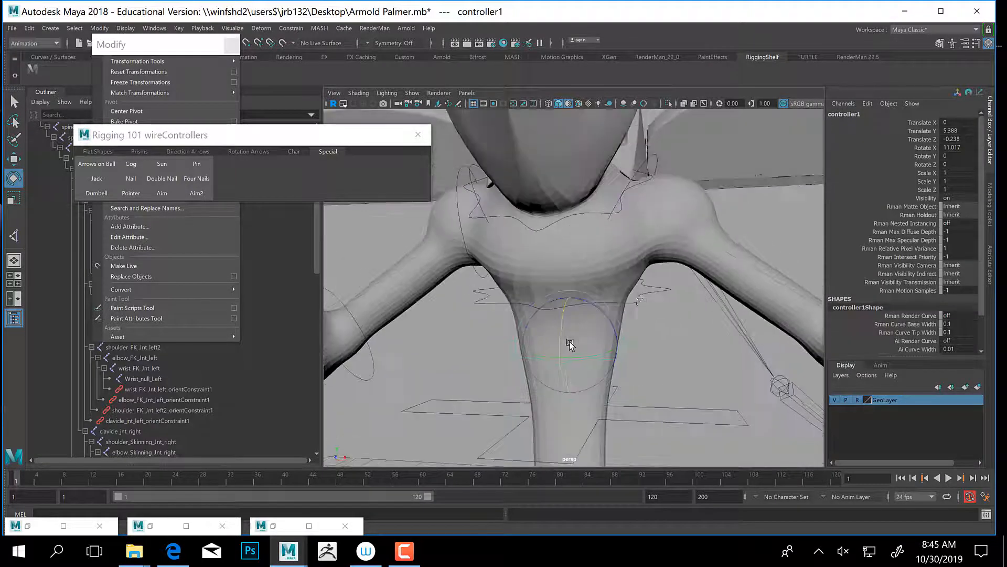
Freeze the transformations of all three Sun controllers together and delete their construction history.
shift+click(659, 295)
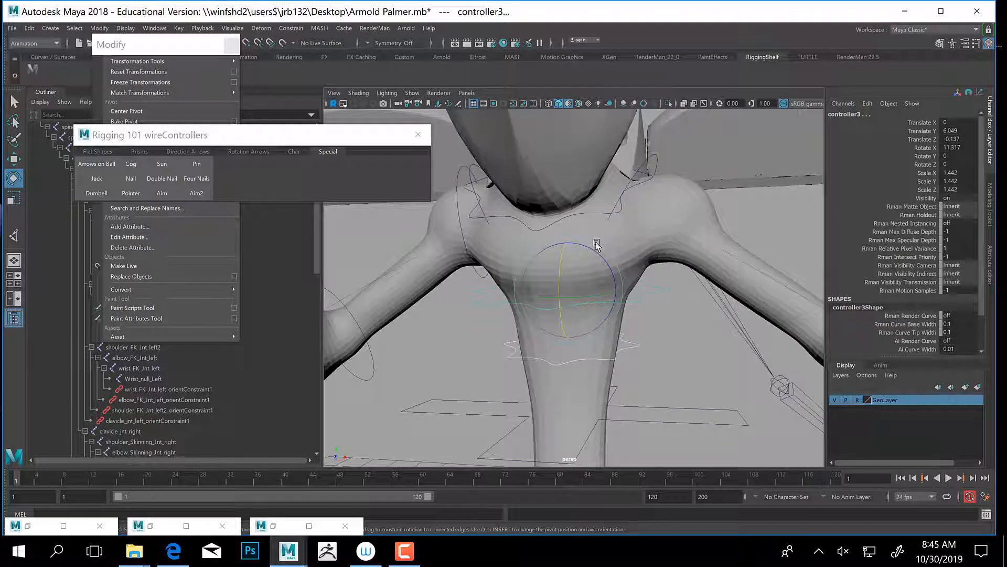
click(586, 215)
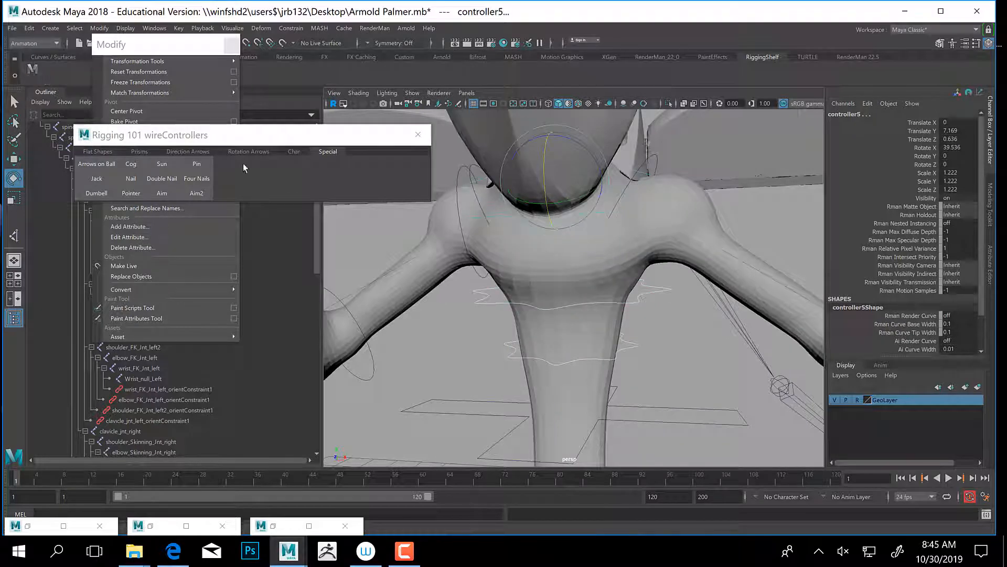
click(150, 79)
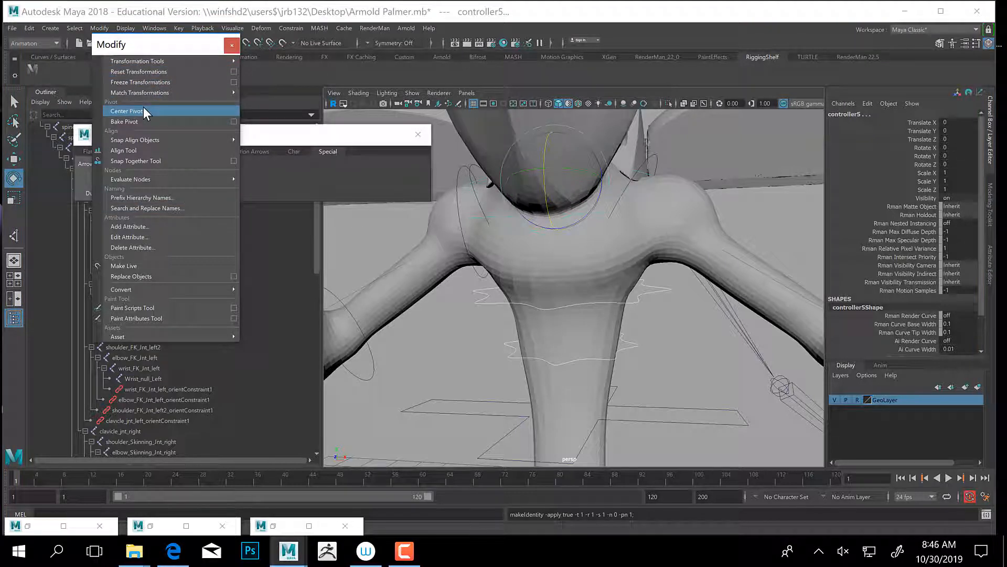
click(23, 27)
click(23, 29)
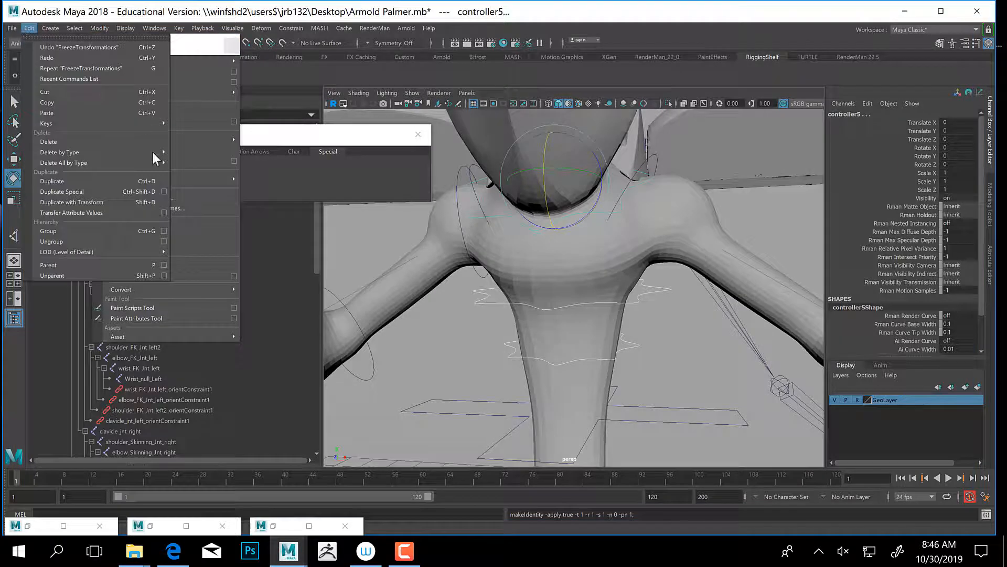
mouse_move(80, 152)
click(199, 156)
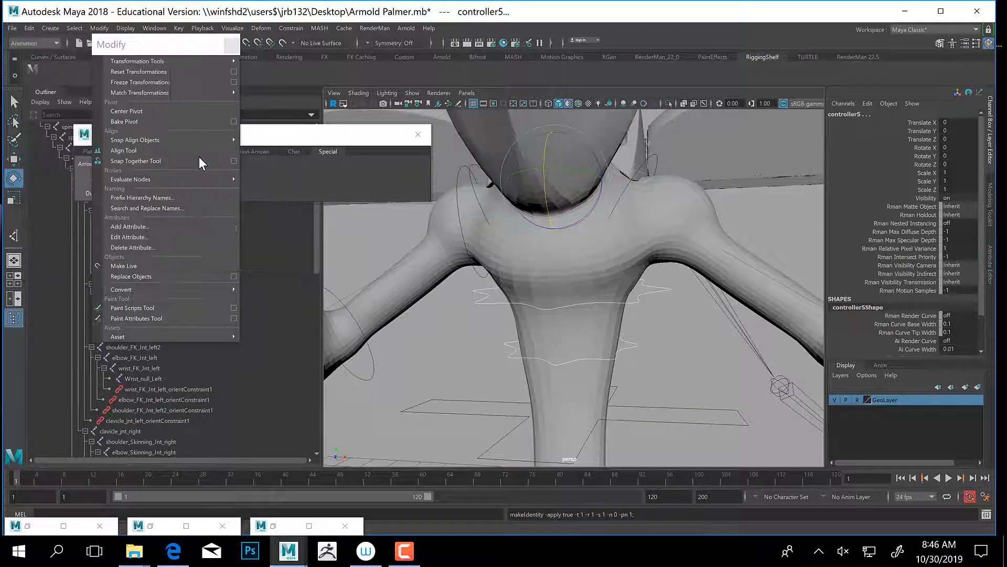
Parent the top Sun controller to the middle one, and the middle one to the lowest.
alt+drag(633, 340, 612, 339)
key(q)
click(585, 294)
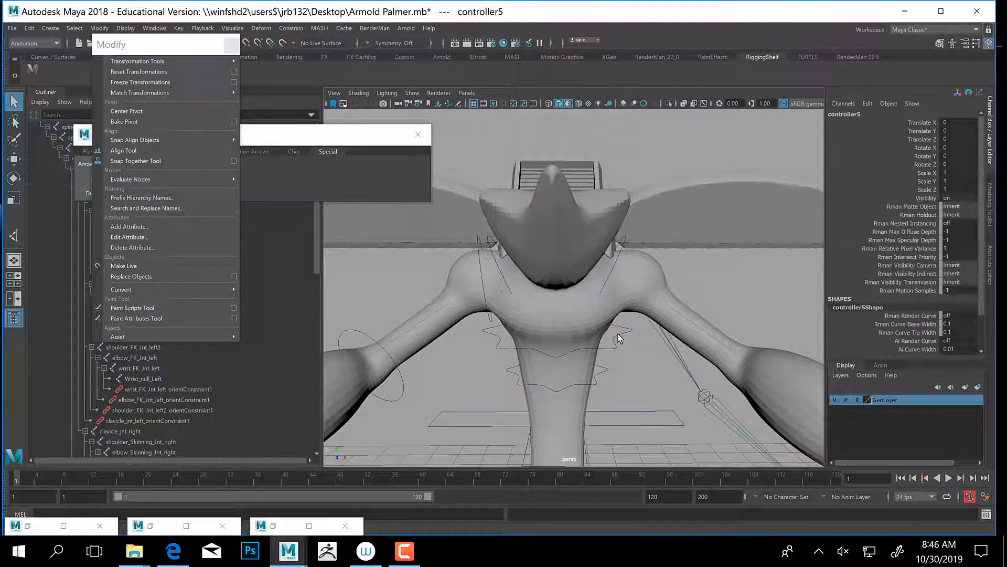
click(615, 339)
key(Down)
click(609, 348)
shift+click(605, 366)
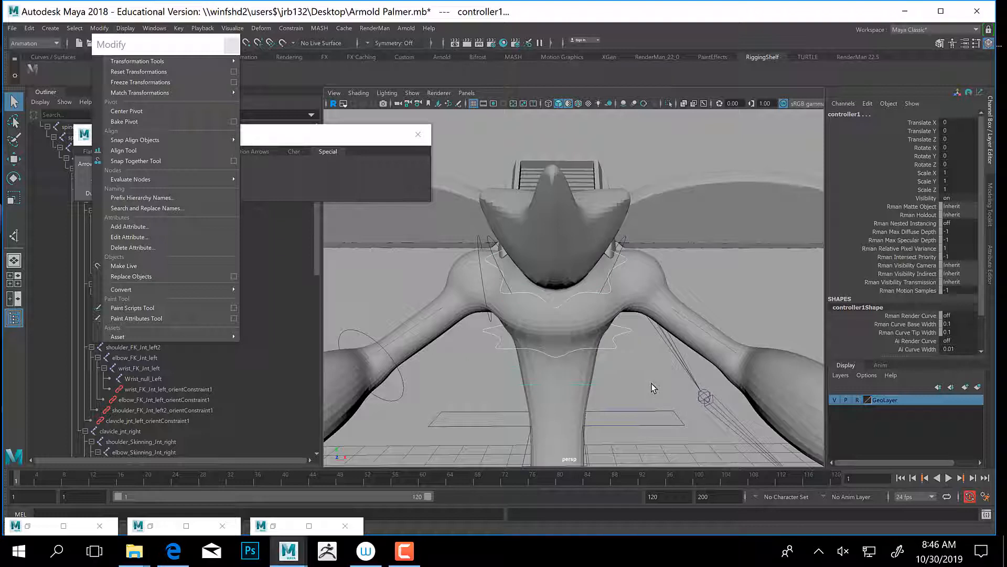
key(p)
Parent the lowest Sun controller to Armold_Root_con.
click(603, 365)
click(616, 412)
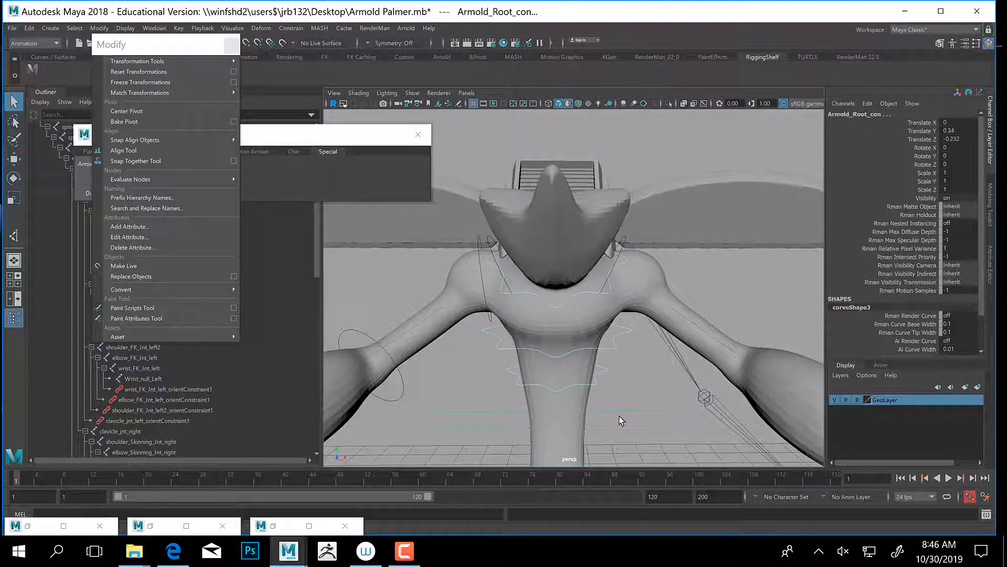
key(p)
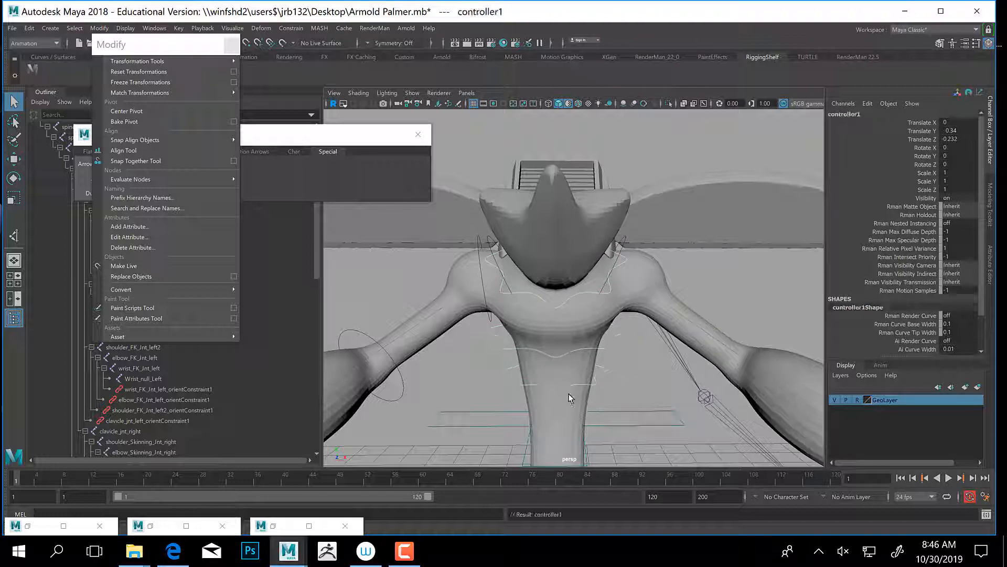
Select Armold_Root_con and freeze its transformations.
alt+middle_drag(563, 376, 546, 323)
alt+right_drag(546, 323, 616, 360)
click(643, 392)
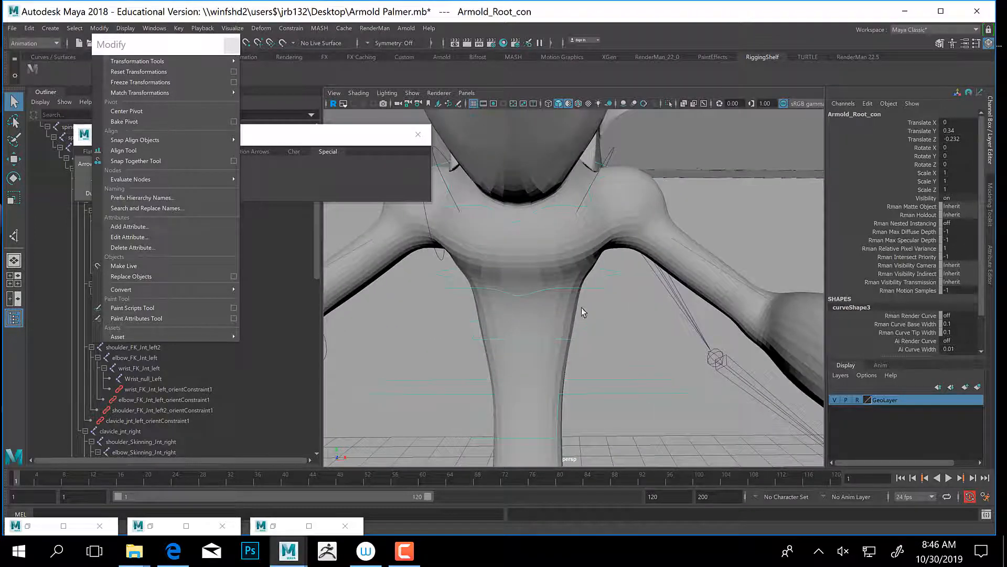
alt+middle_drag(581, 307, 613, 351)
alt+drag(641, 358, 580, 356)
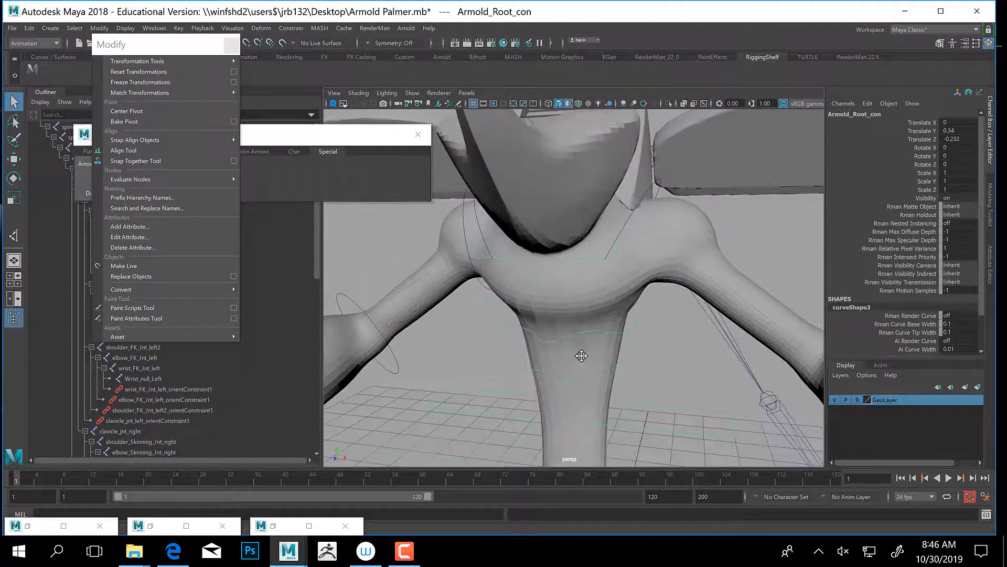
alt+middle_drag(633, 393, 659, 319)
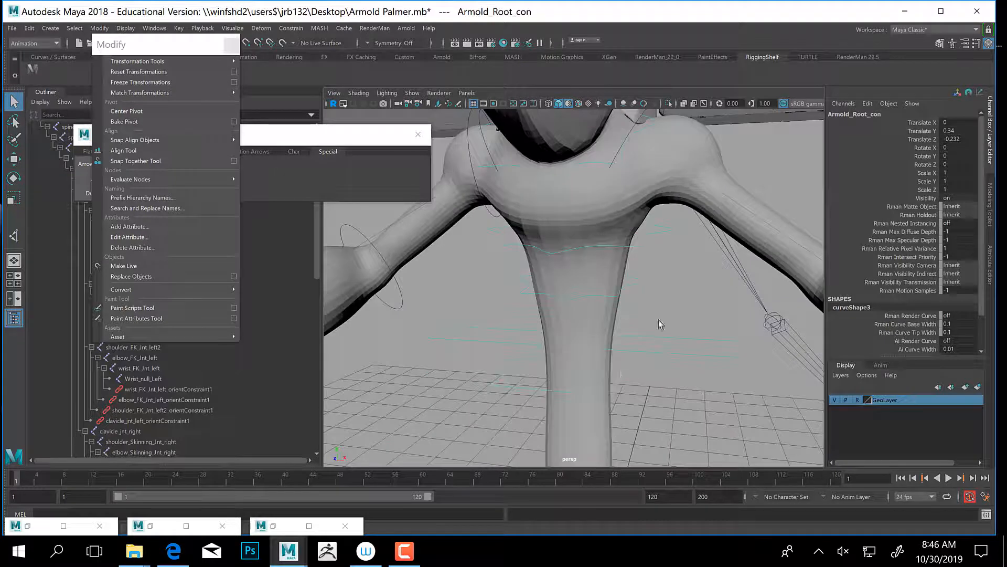
click(142, 80)
alt+middle_drag(588, 353, 571, 367)
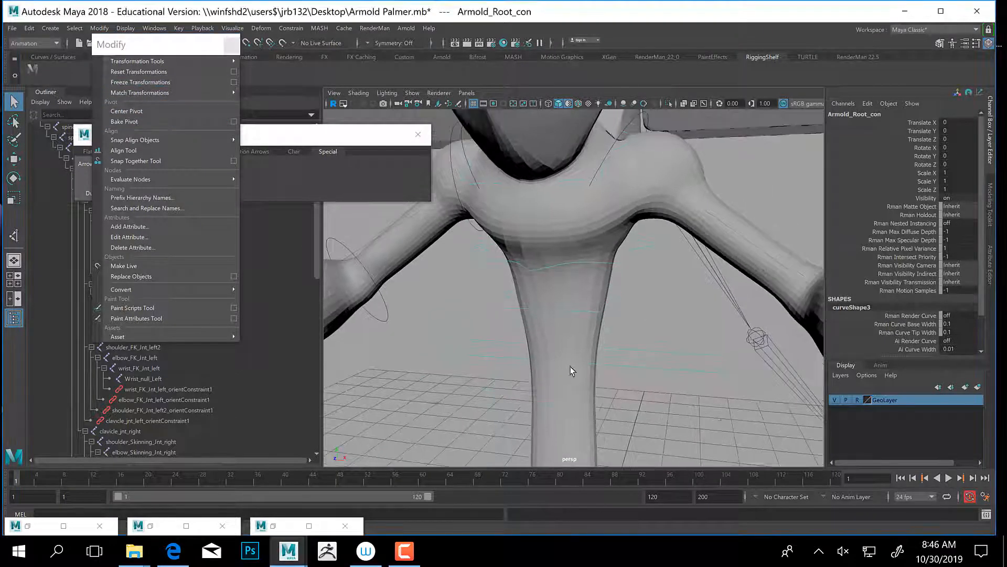
Select the Sun controllers one after another to check the parenting of the spine control hierarchy.
click(621, 292)
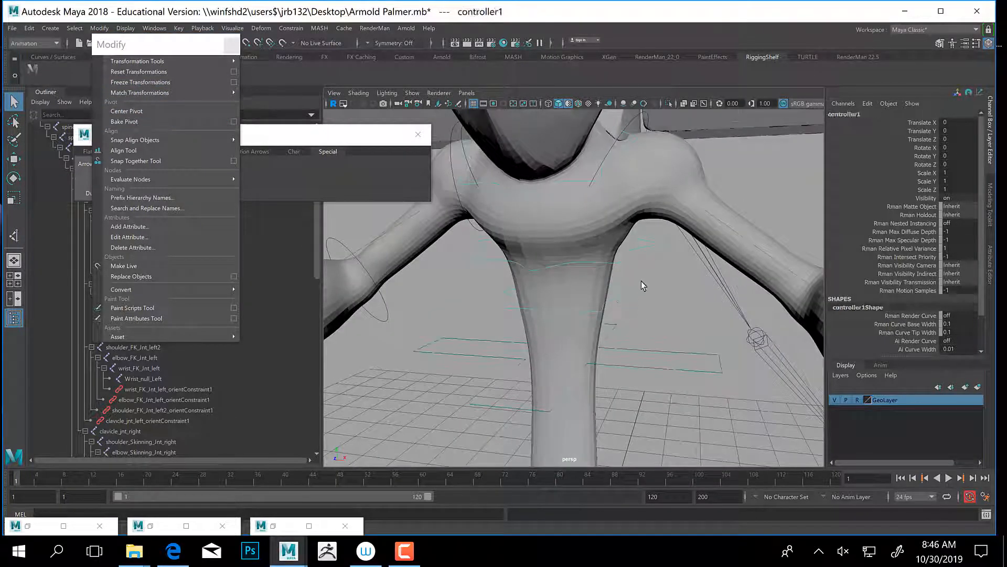
click(649, 252)
click(572, 182)
alt+middle_drag(573, 306, 568, 270)
scroll(567, 270, down, 2)
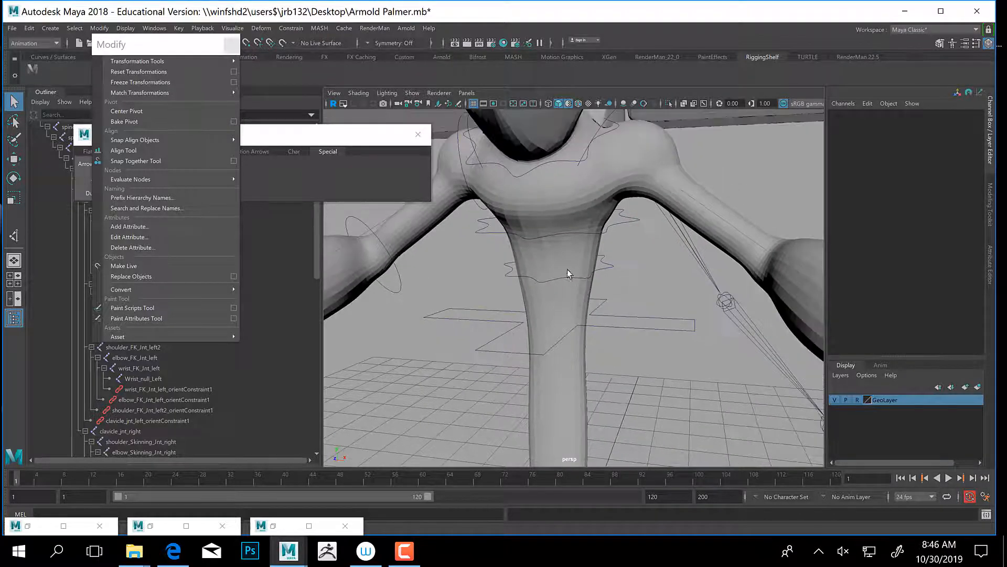
alt+drag(568, 269, 613, 215)
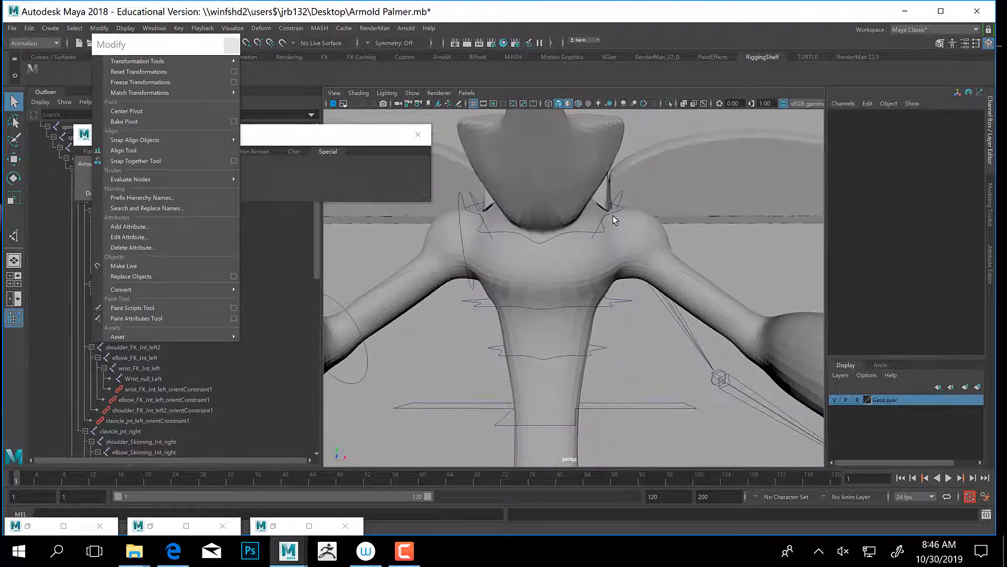
Uncover the Outliner by closing the floating Modify menu and moving the wireControllers window away, and locate the left clavicle controller in the hierarchy.
click(617, 197)
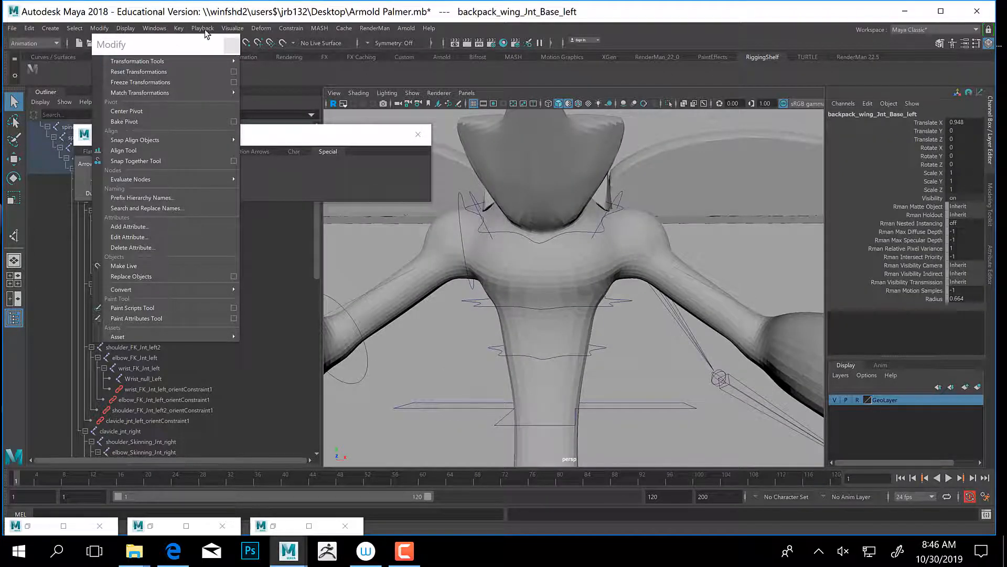
drag(188, 42, 543, 24)
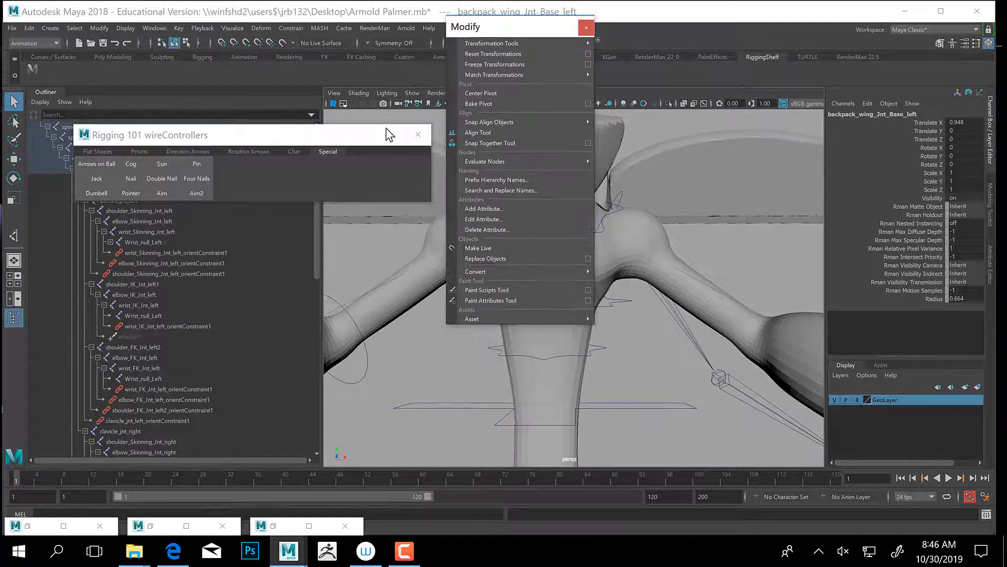
drag(385, 137, 663, 67)
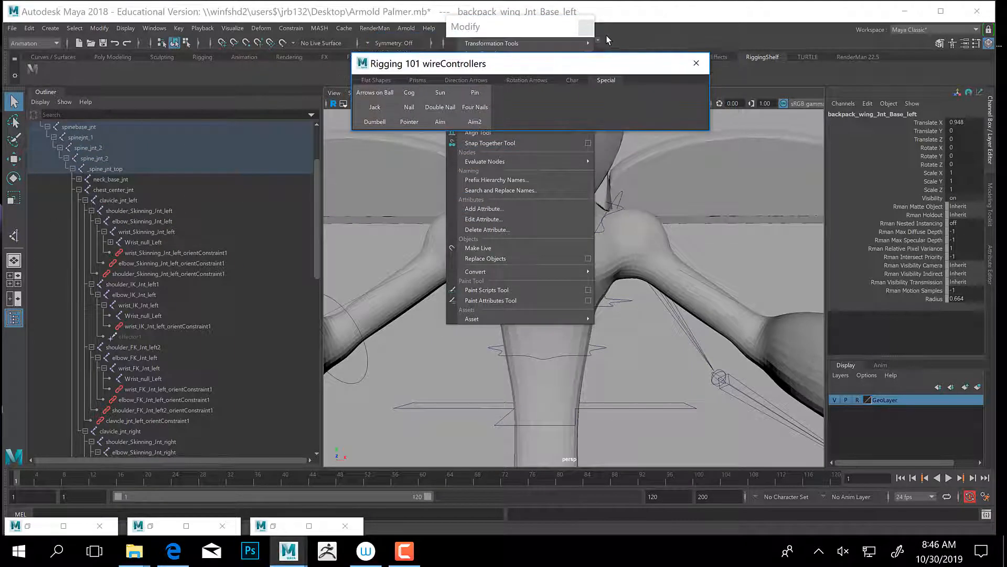
click(587, 28)
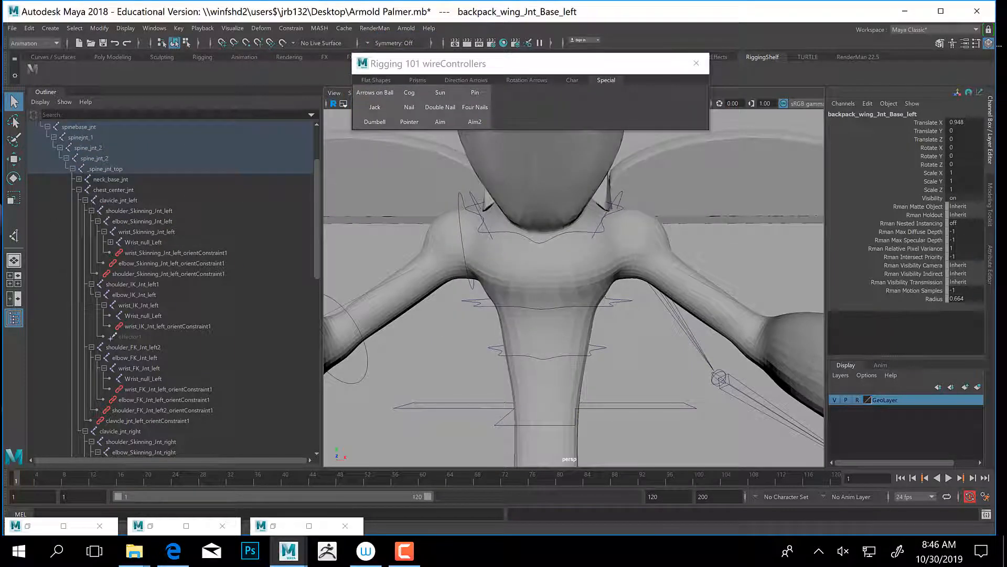
click(620, 195)
scroll(96, 347, down, 12)
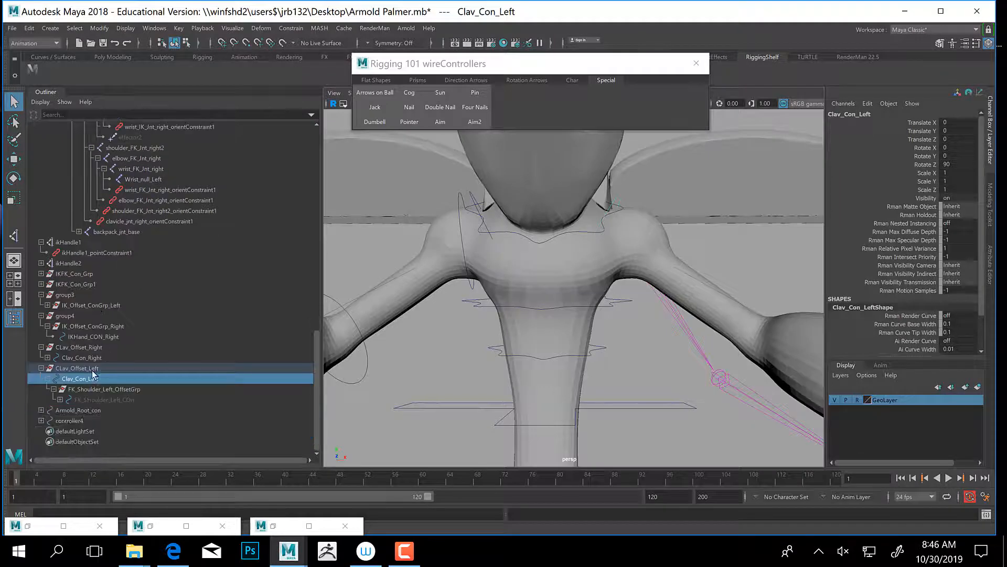
click(458, 196)
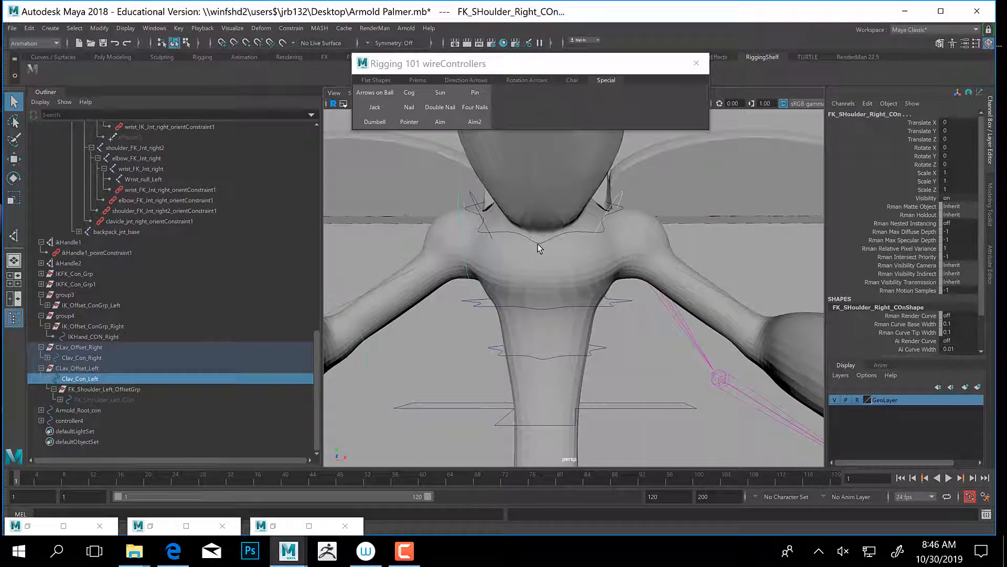
alt+drag(541, 247, 496, 257)
key(ctrl+z)
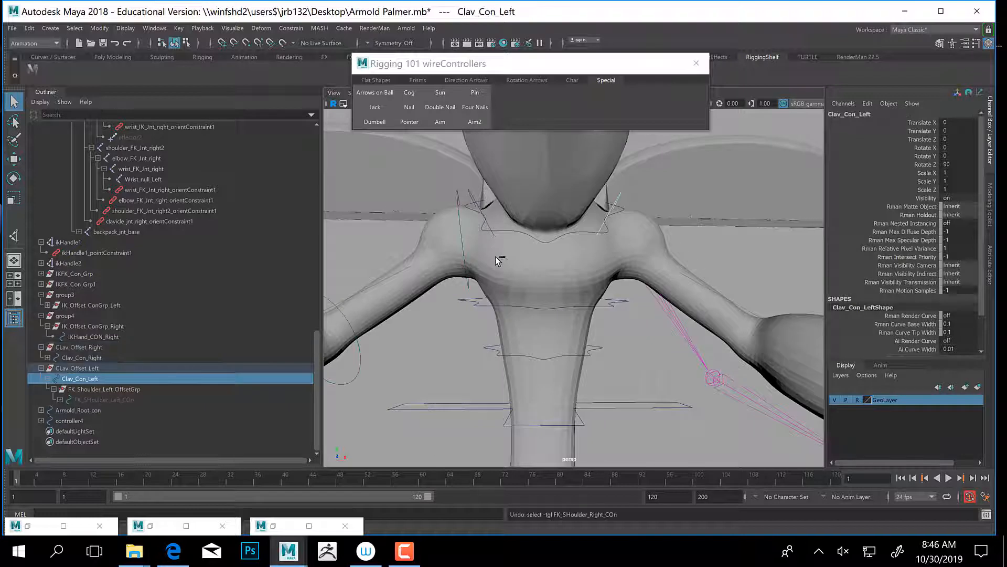
shift+click(470, 195)
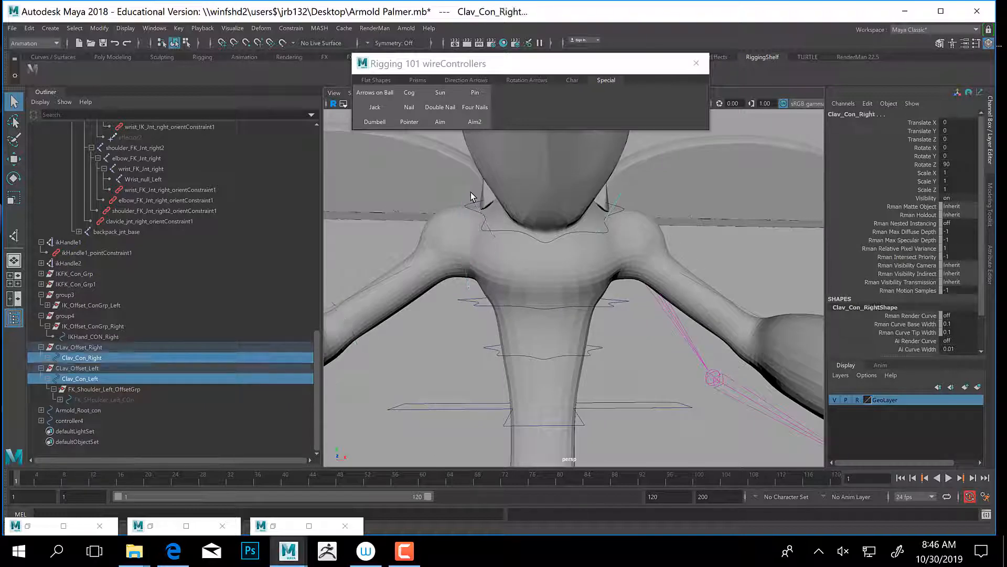
shift+click(526, 231)
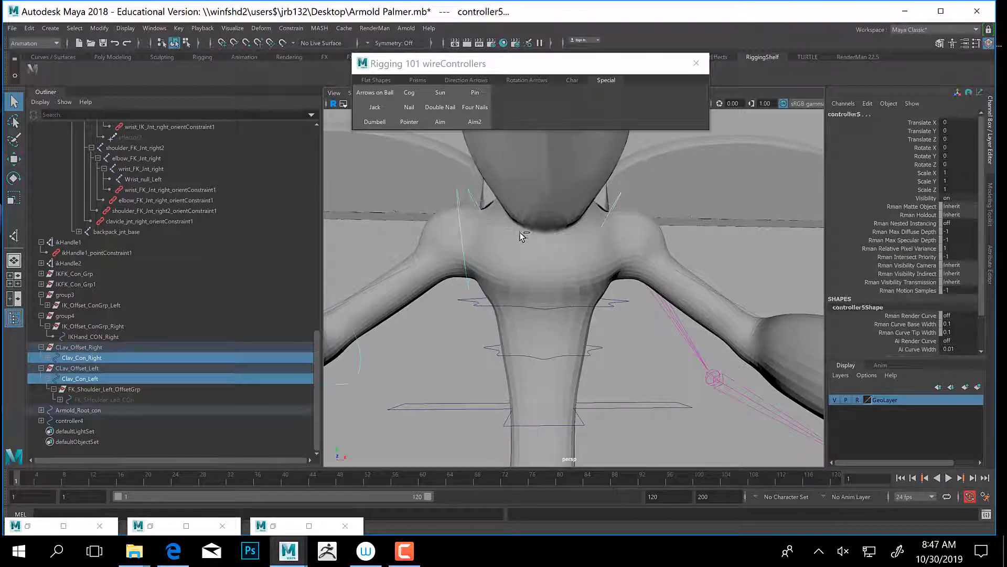
Parent the CLav_Offset_Right and CLav_Offset_Left groups to the top Sun controller.
click(63, 347)
ctrl+click(63, 368)
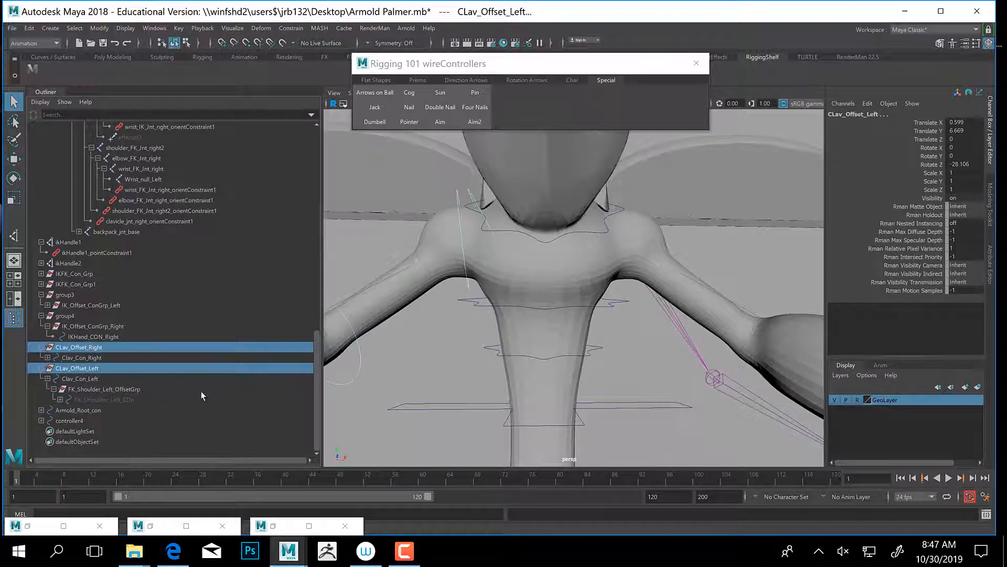
shift+click(541, 239)
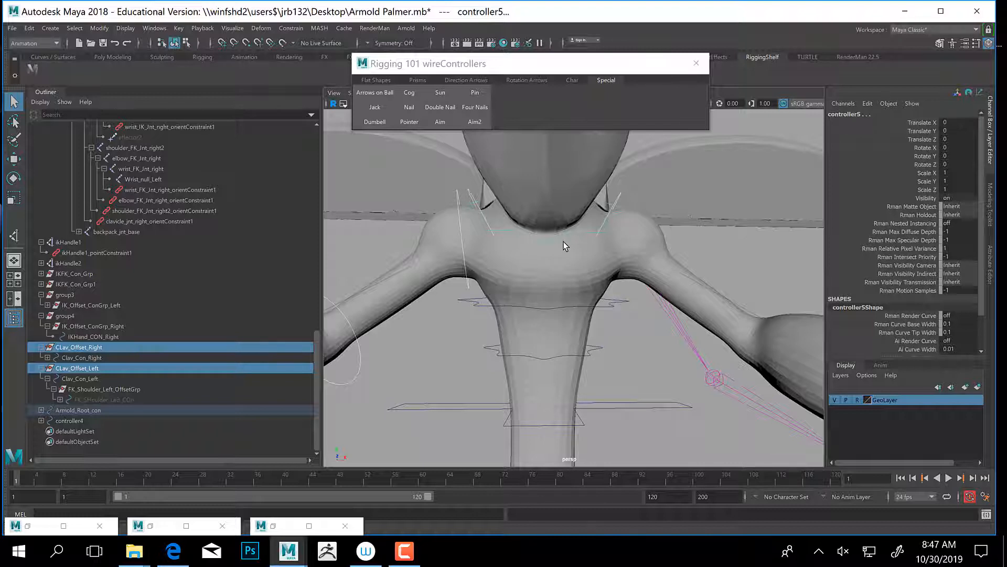
key(p)
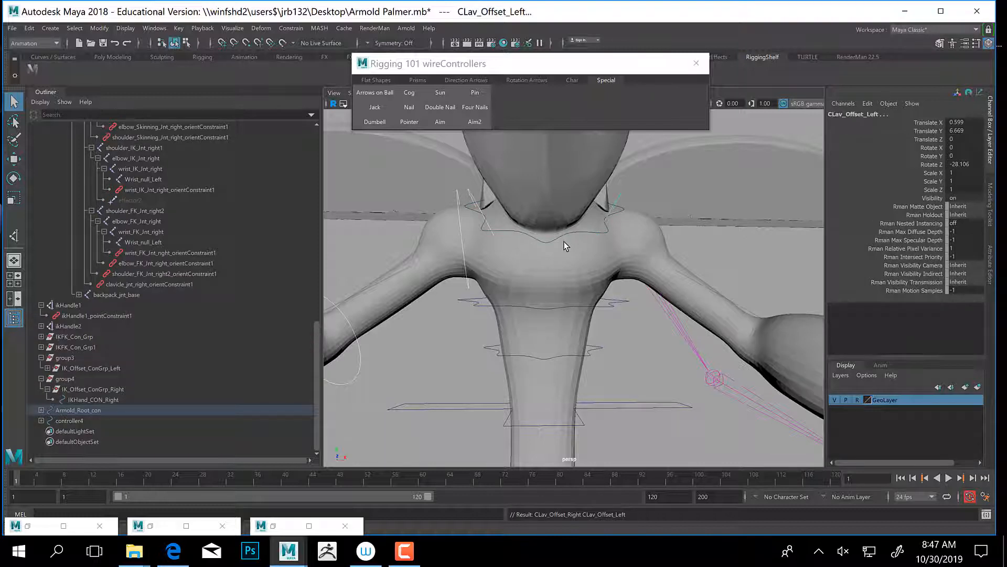
Rename the top Sun controller as Armold_Top_Spine_Con.
click(552, 239)
double_click(867, 116)
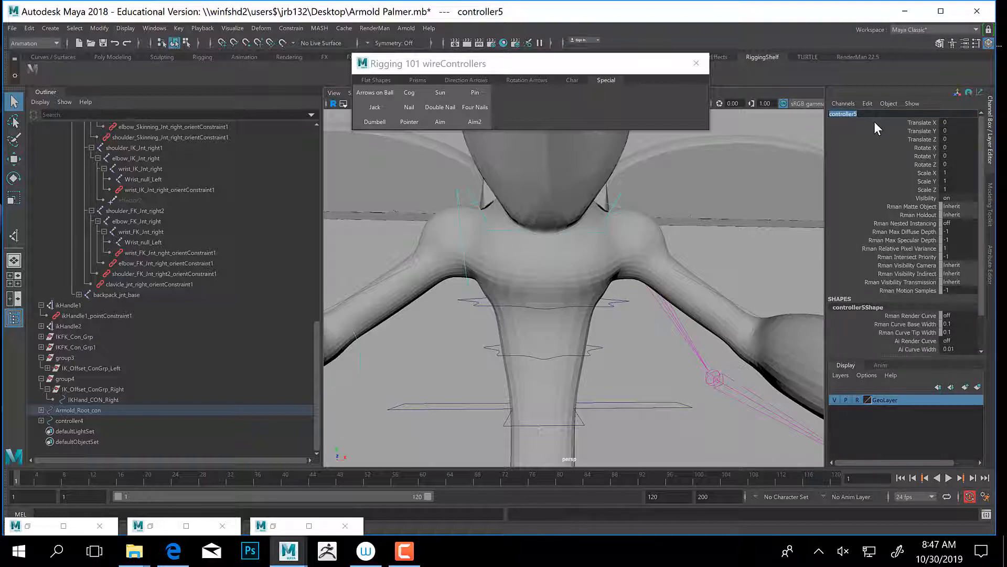
text(Arnold Top Spine Con)
key(Return)
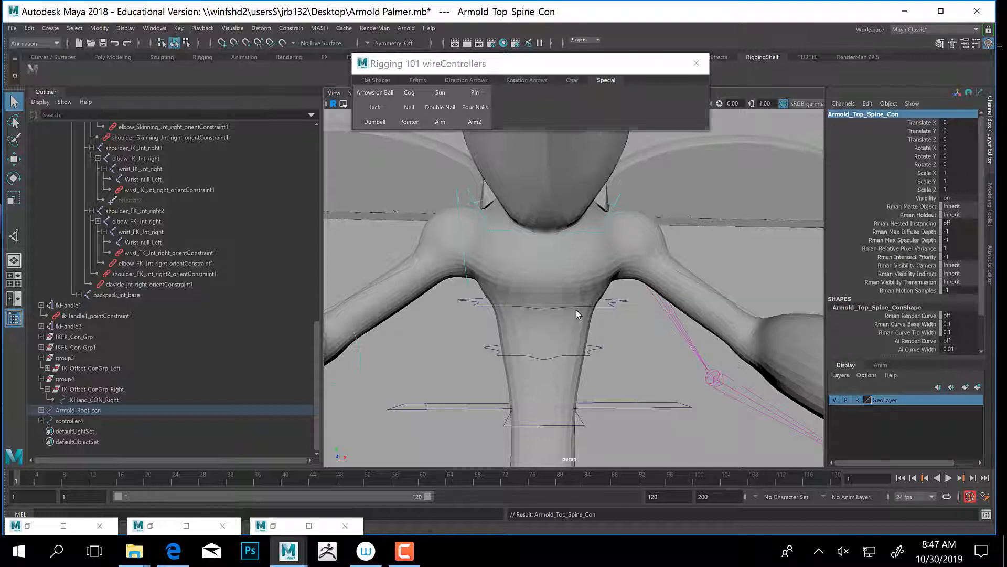
Give the middle Sun controller on the spine the name Armold_Top_Spine_Con.
click(621, 311)
double_click(861, 112)
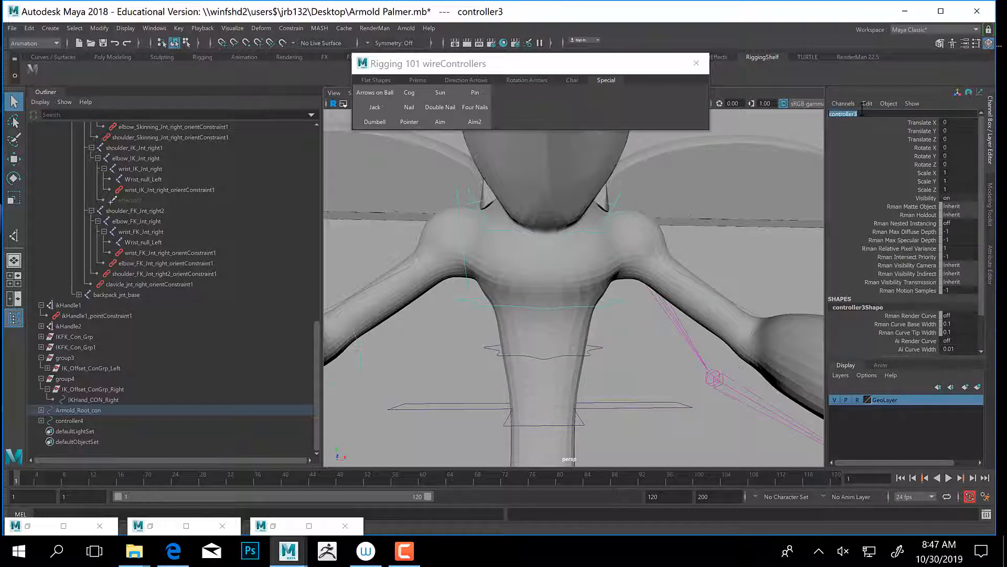
text(Arnold_ Top Spine Con)
key(Return)
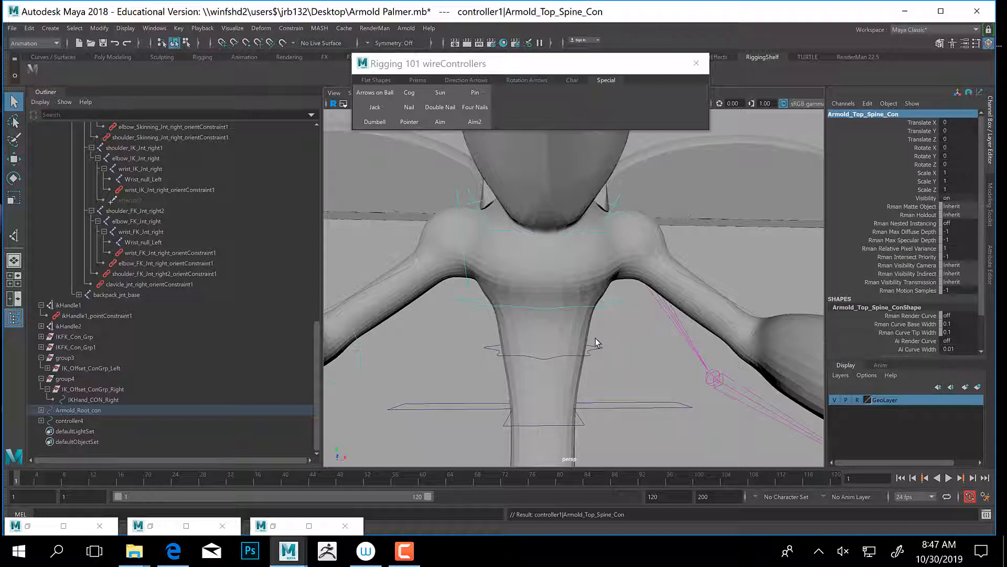
Rename the lowest Sun controller, directly above the root controller, as Armold_Top_Spine_Con.
drag(596, 339, 616, 359)
double_click(867, 113)
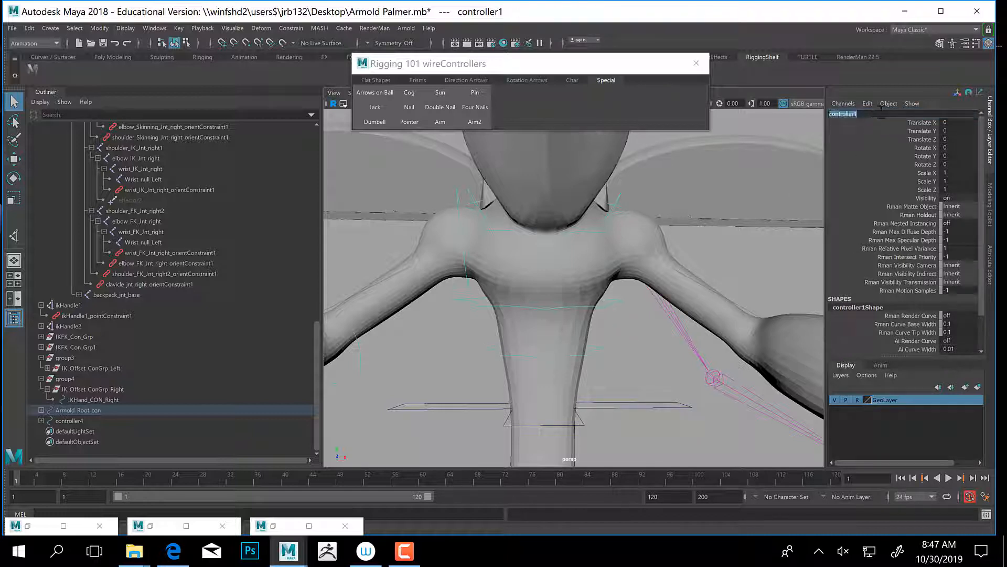
text(Spine)
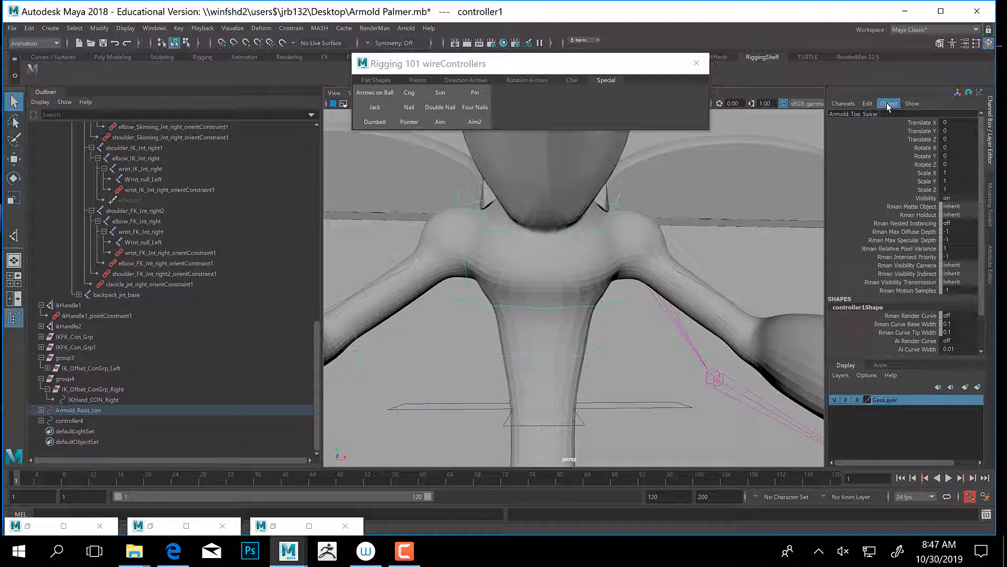
text(n)
key(Return)
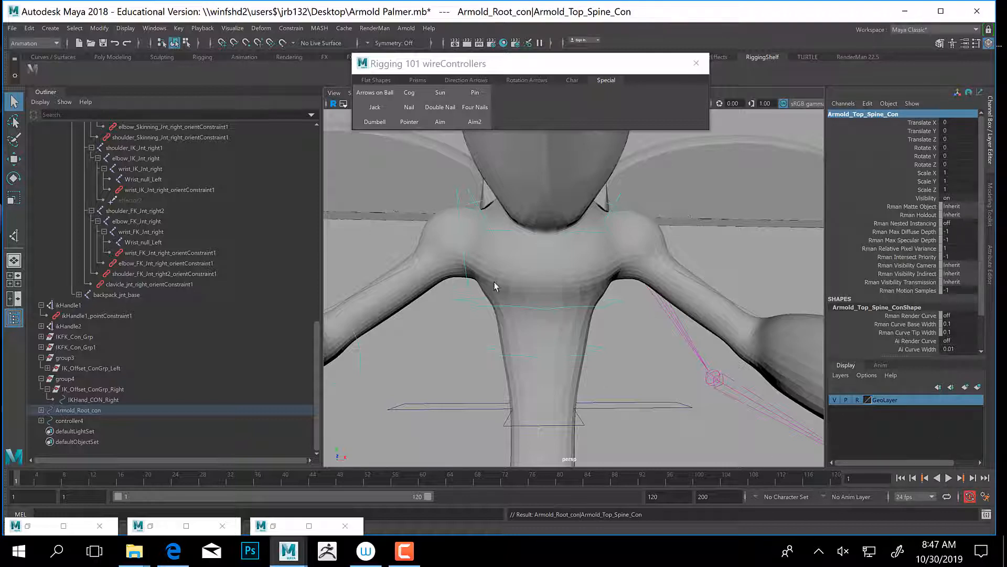
Select Armold_Root_con and hide the GeoLayer geometry to expose the skeleton.
mouse_move(492, 286)
alt+middle_down()
mouse_move(499, 307)
mouse_move(507, 286)
alt+middle_up()
alt+drag(560, 292, 558, 286)
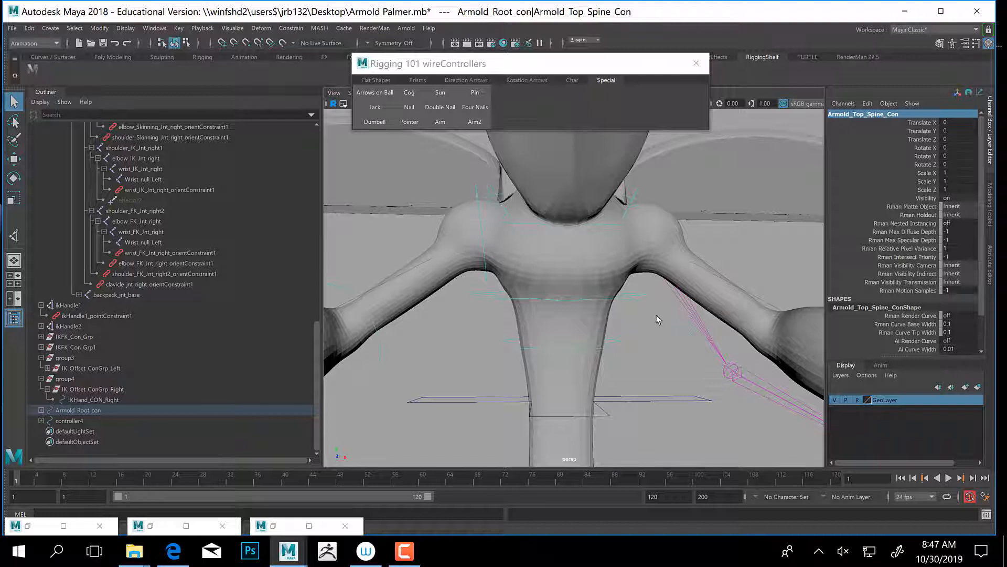
alt+middle_drag(559, 402, 559, 377)
key(Delete)
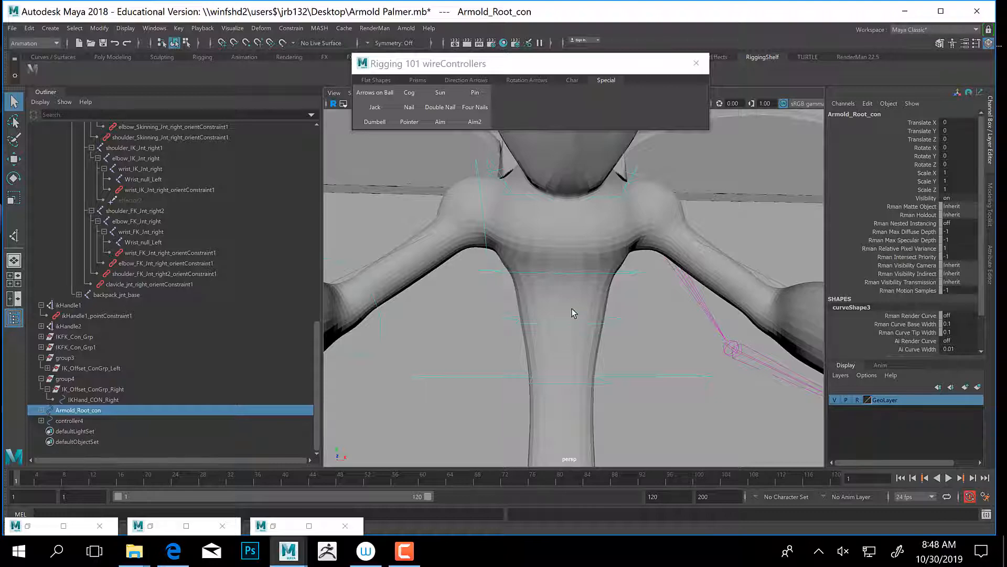
alt+middle_drag(573, 309, 577, 346)
alt+drag(577, 346, 614, 340)
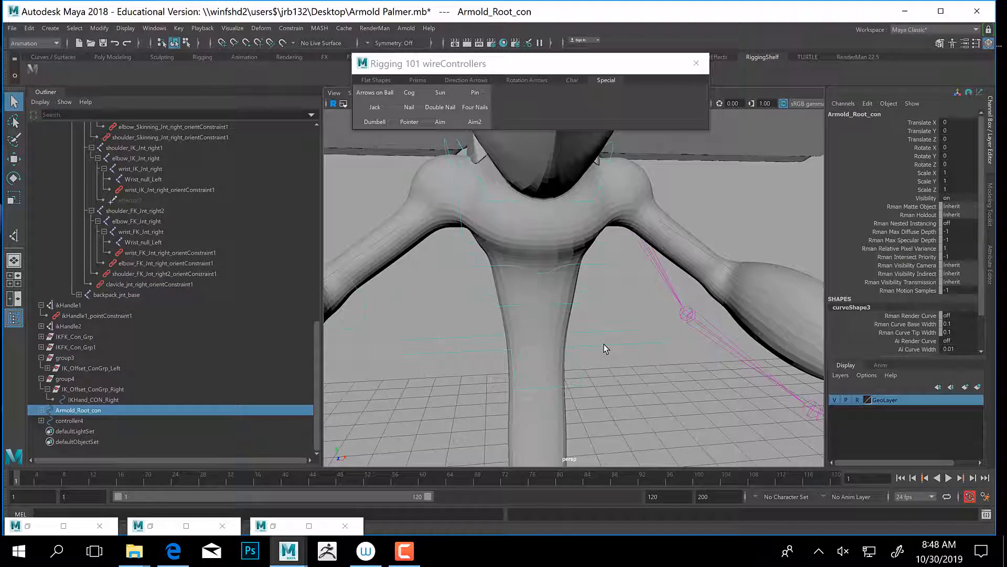
alt+drag(533, 375, 647, 352)
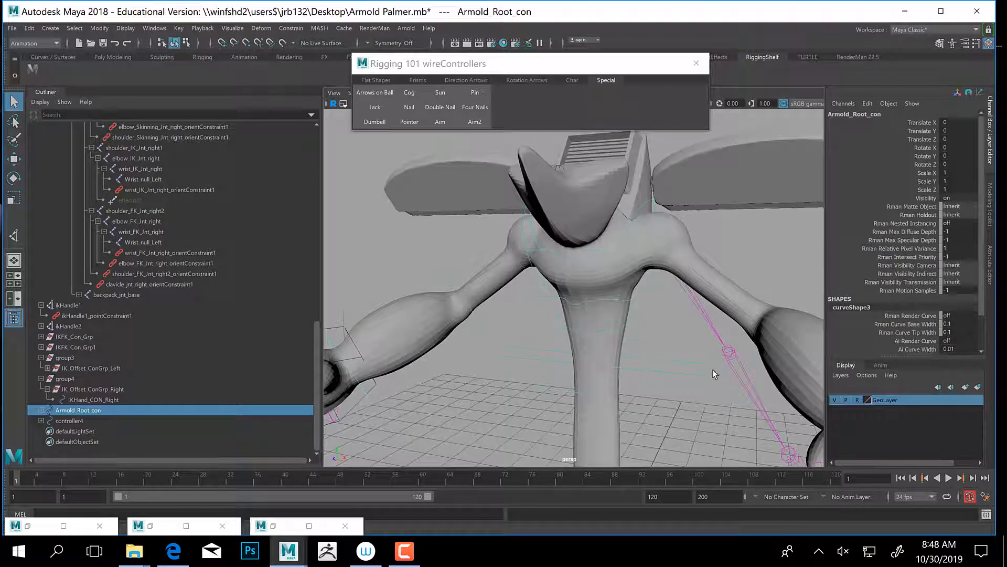
click(835, 399)
alt+right_drag(559, 354, 628, 348)
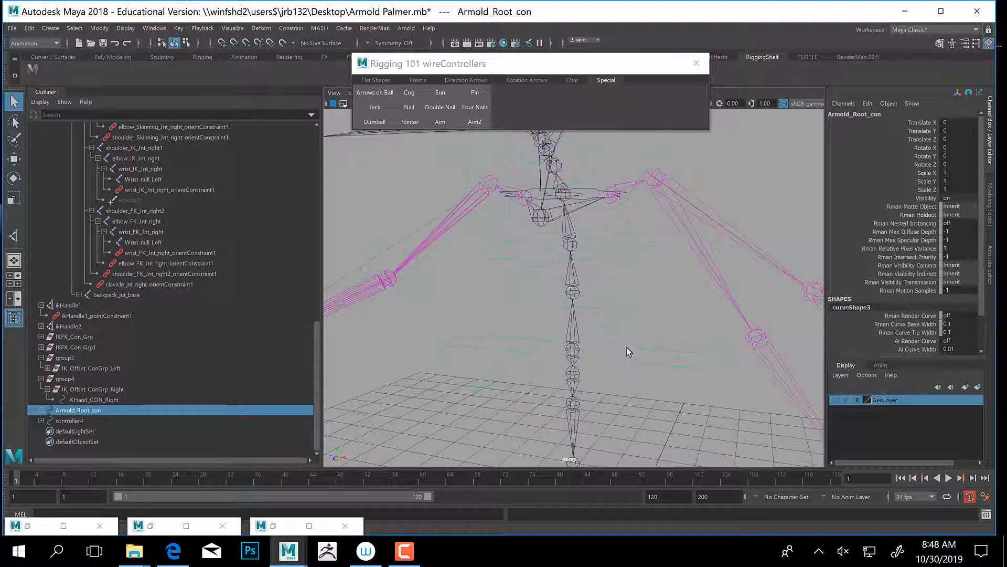
Add root_jnt to the selection, apply a Parent constraint driving it from Armold_Root_con, and clear the selection.
click(571, 352)
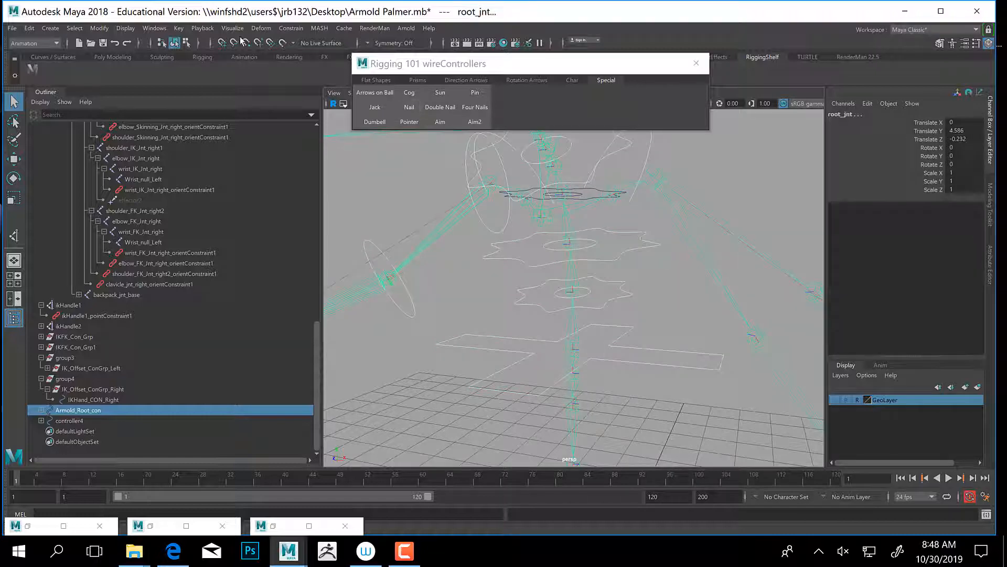
click(292, 27)
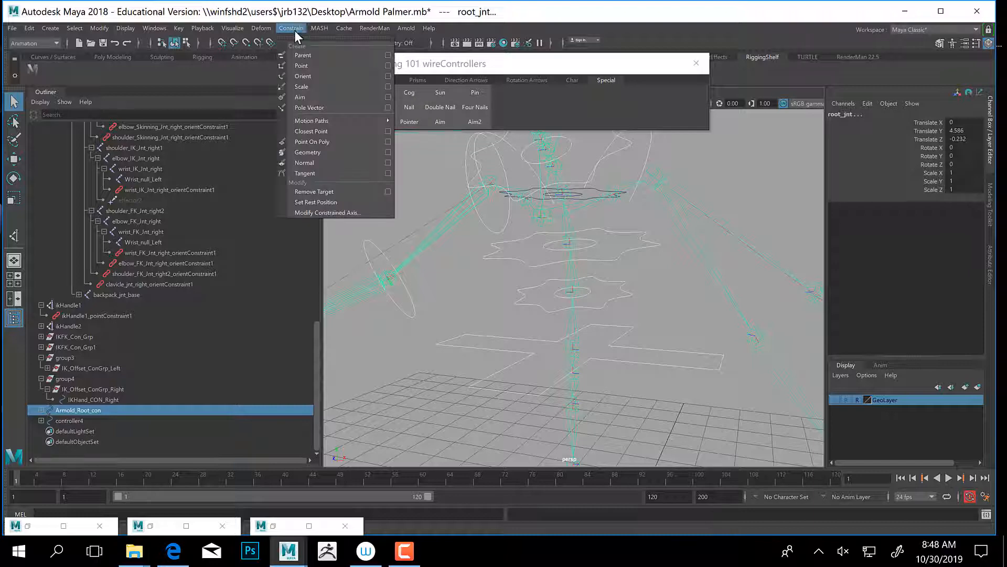
click(306, 52)
click(672, 314)
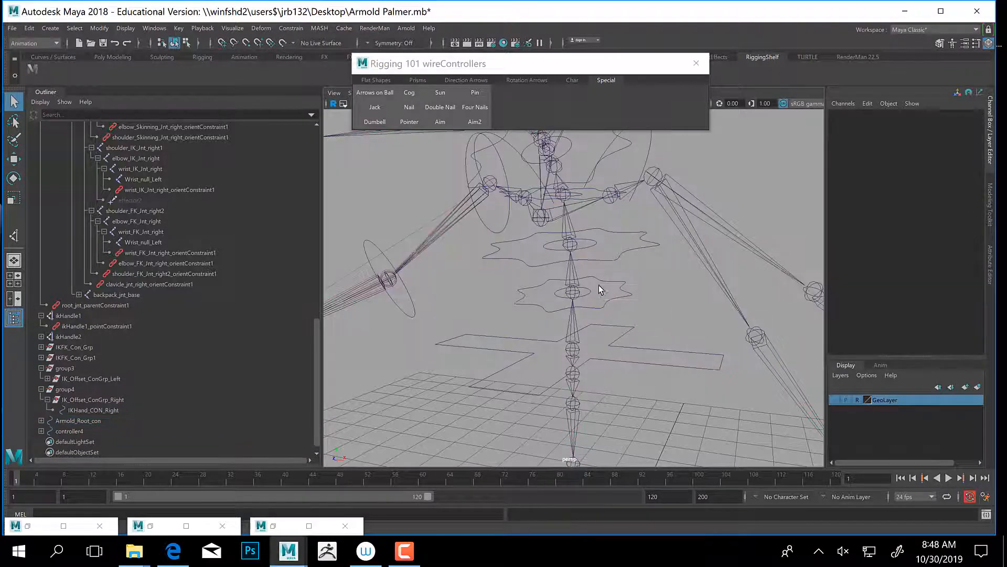
Select the lowest Sun controller and add spinebase_jnt to the selection.
drag(599, 285, 643, 301)
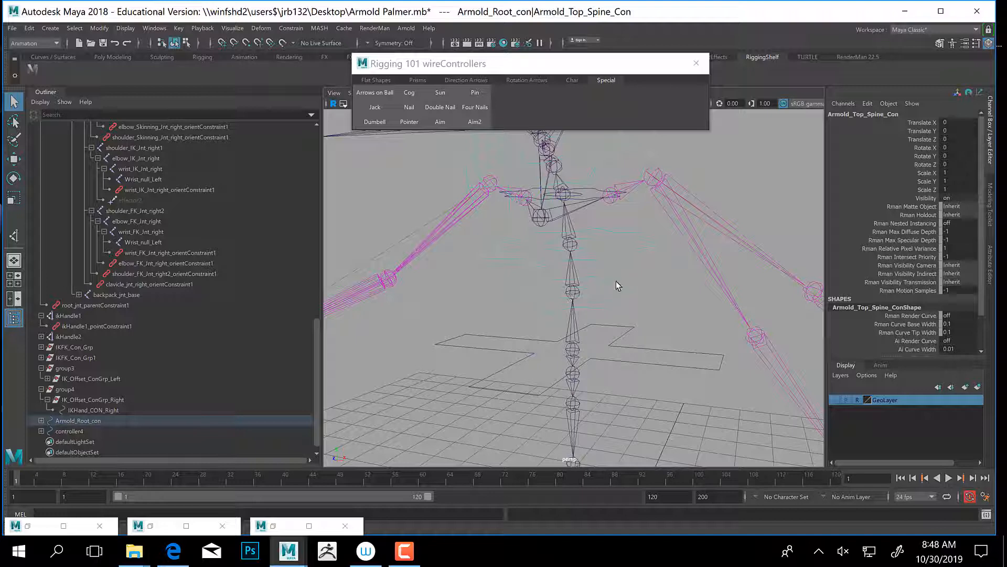
click(580, 293)
alt+middle_drag(580, 296, 578, 316)
alt+right_drag(578, 319, 631, 346)
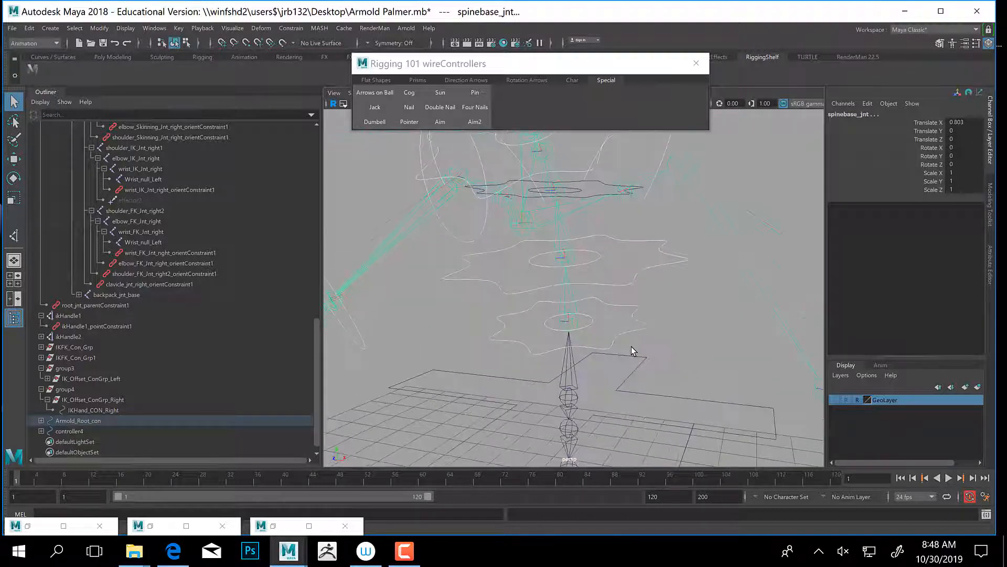
Try parenting the lowest Sun controller under spinebase_jnt, and undo that parenting.
key(p)
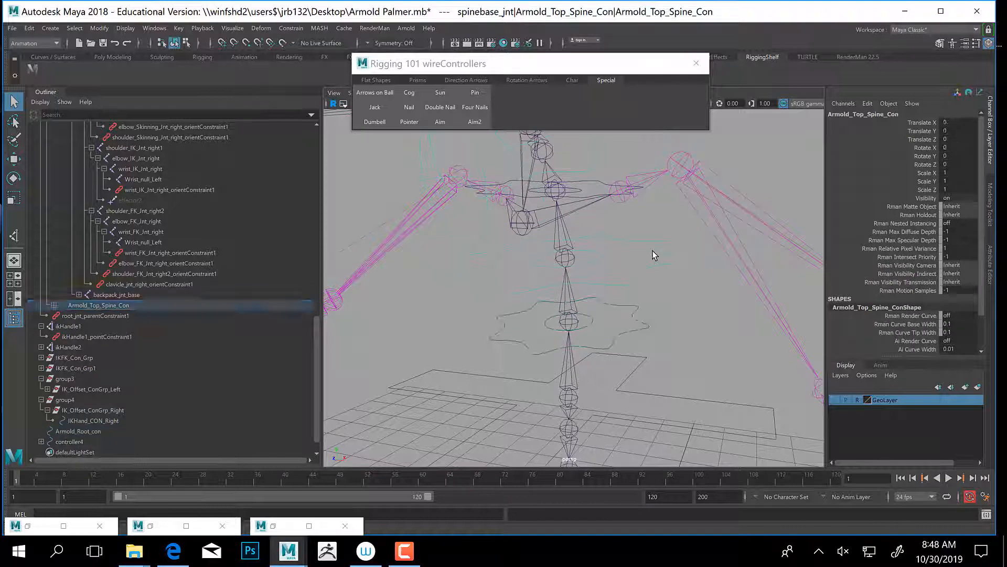
key(ctrl+z)
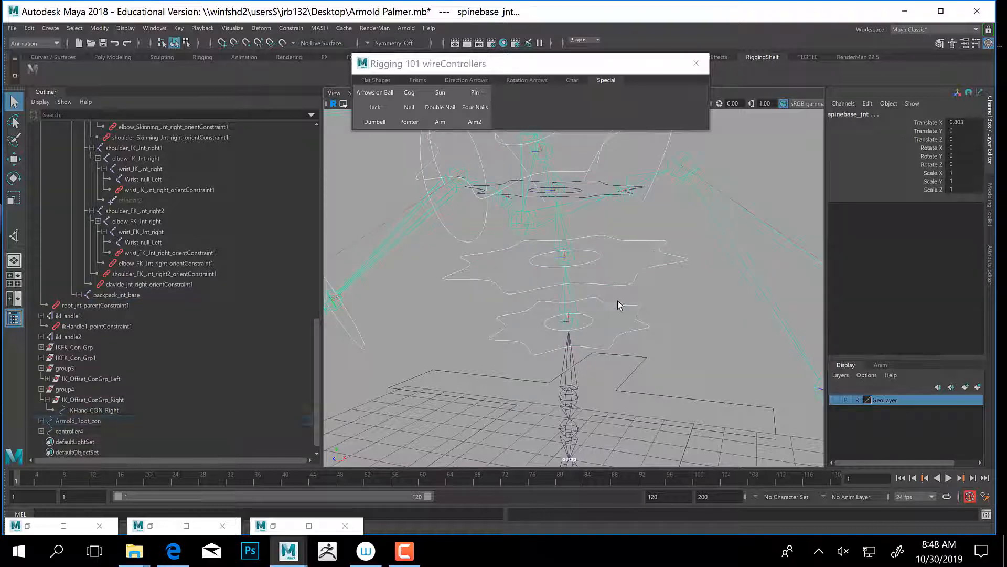
Parent constrain spinebase_jnt to the lowest star-shaped spine control directly under Armold_Root_con.
click(570, 324)
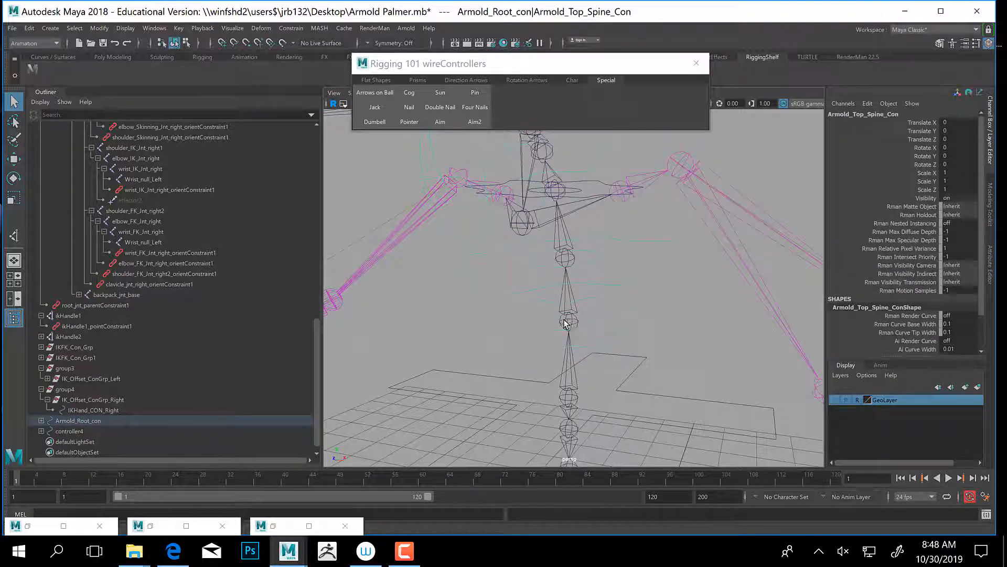
shift+click(568, 323)
key(g)
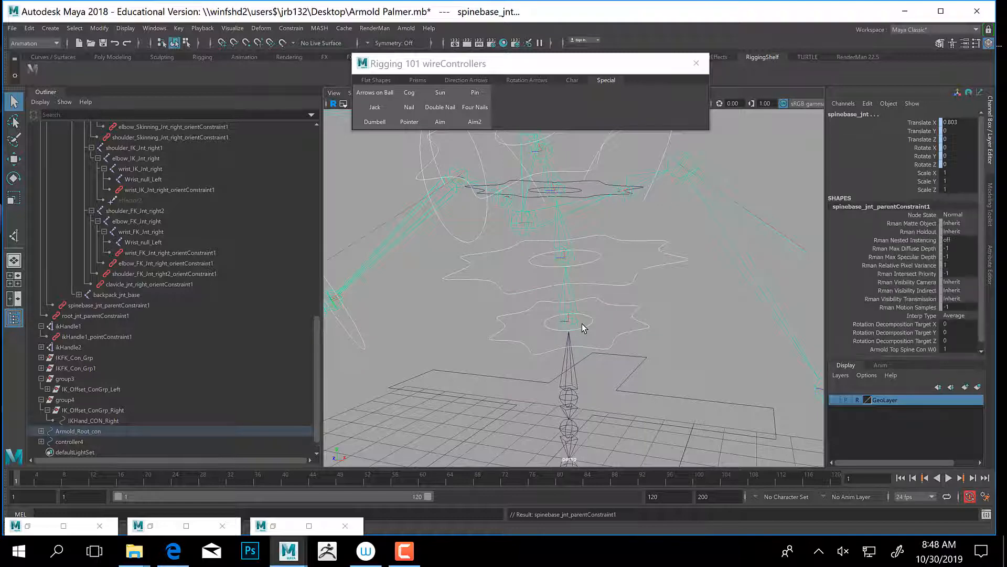
Parent constrain spinejnt_1 to the middle star-shaped spine control.
click(565, 320)
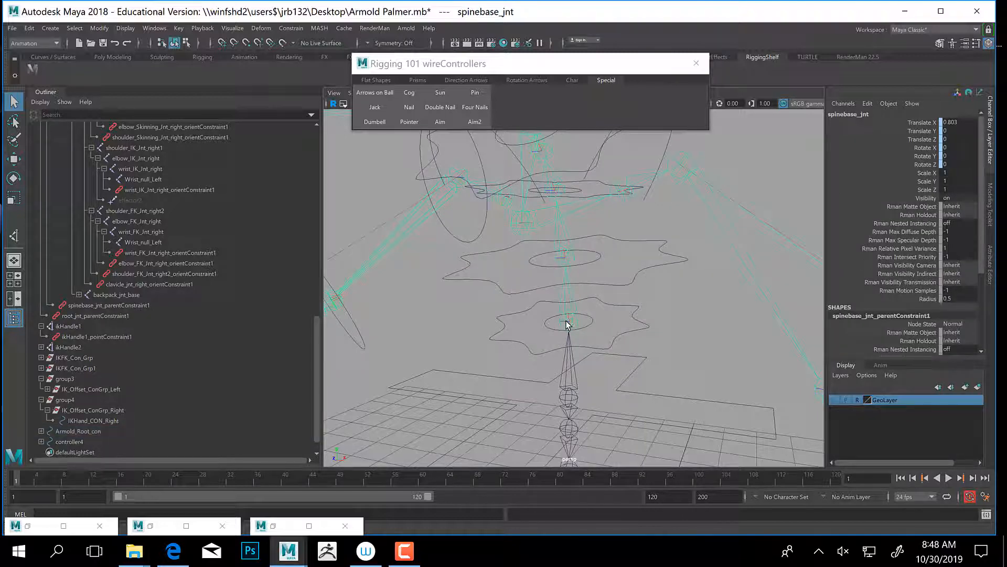
click(563, 277)
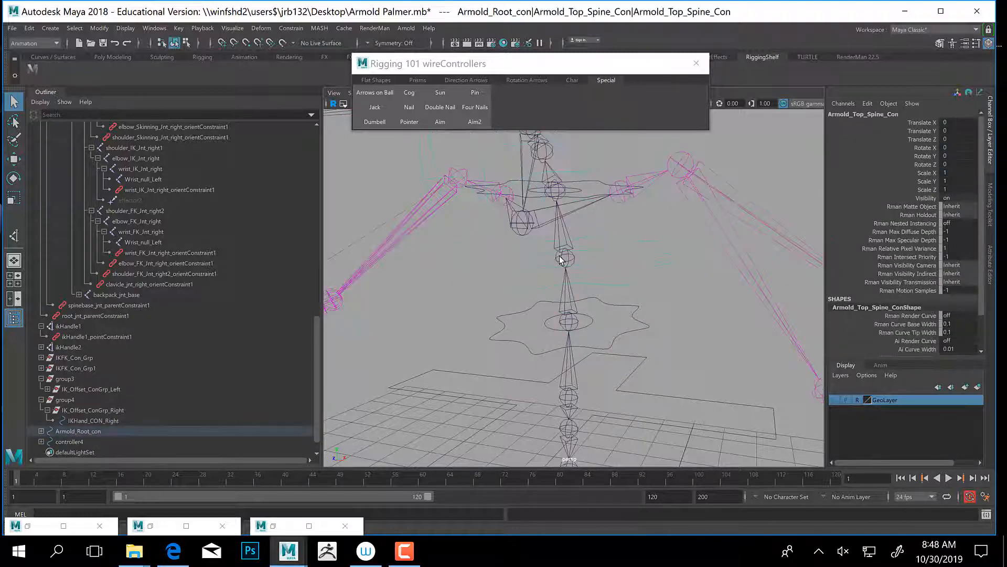
click(563, 261)
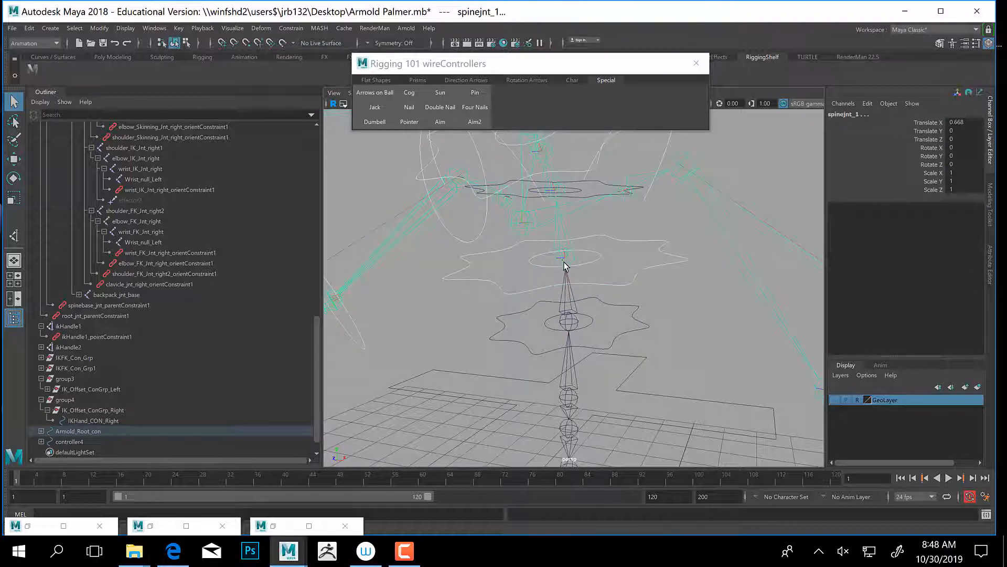
key(g)
Parent constrain the top spine joint, _spine_jnt_top, to the uppermost Armold_Top_Spine_Con control.
alt+drag(567, 239, 618, 176)
click(553, 231)
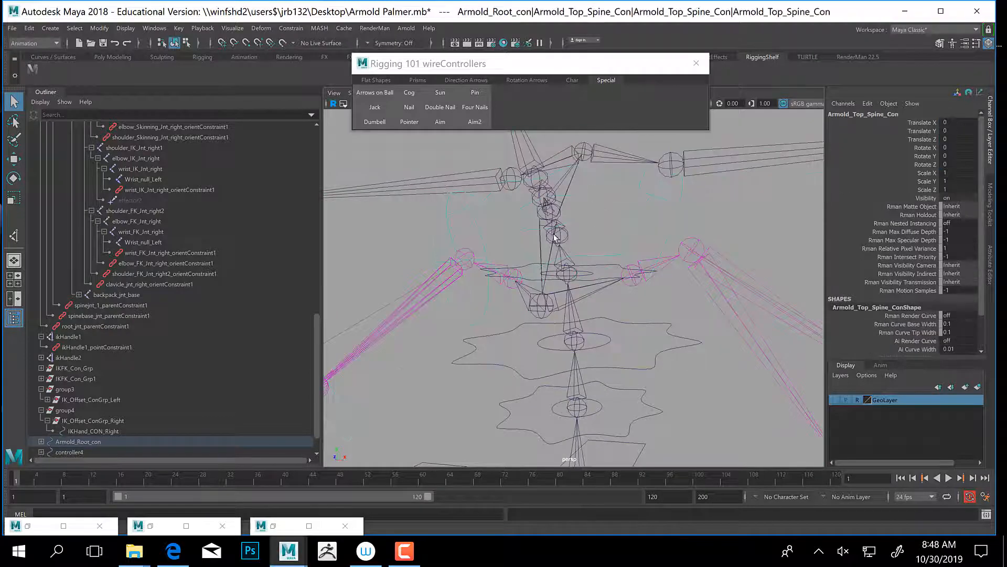
alt+drag(529, 230, 593, 227)
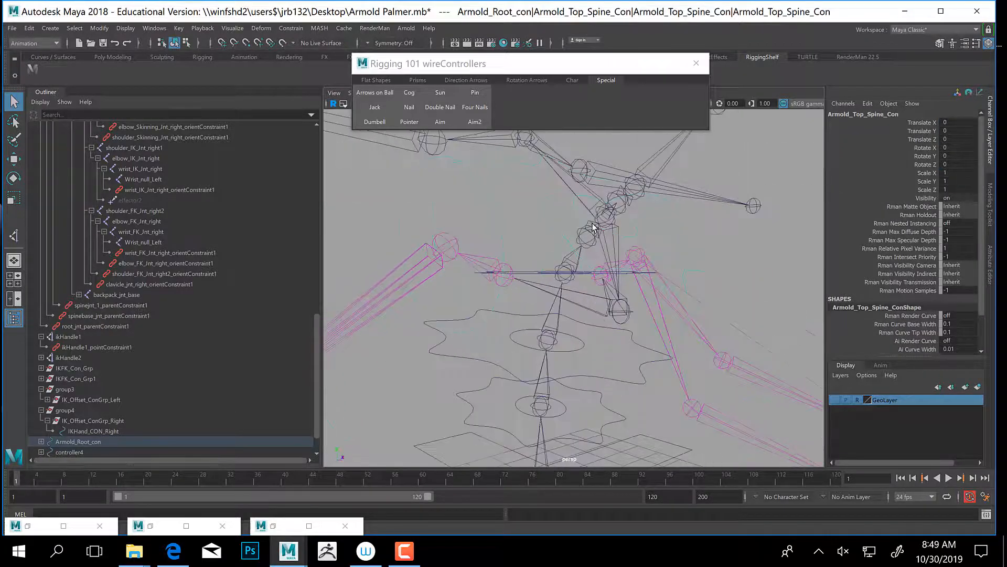
shift+click(612, 218)
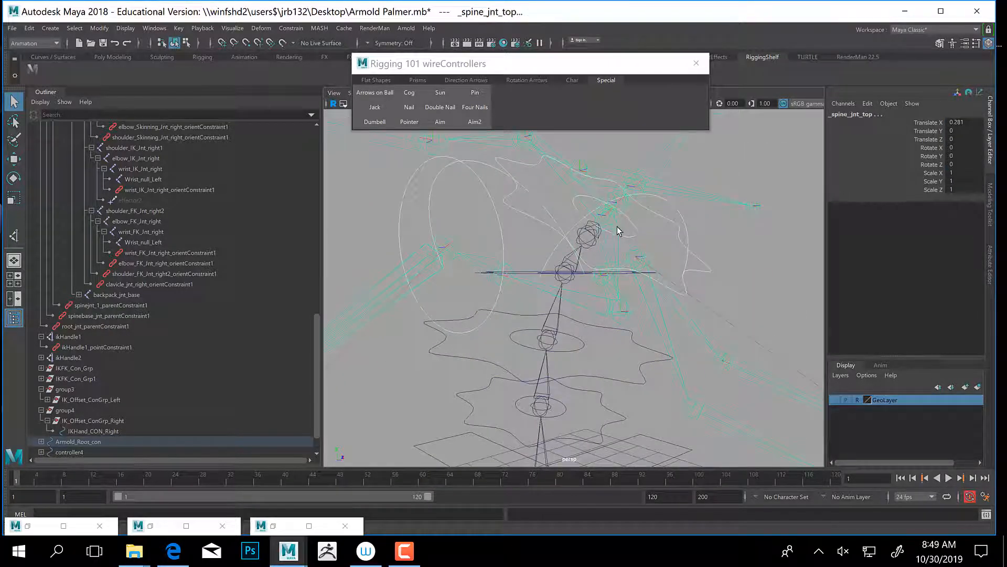
key(g)
Move Armold_Root_con freely to test the constrained spine and undo the move.
alt+drag(580, 297, 605, 362)
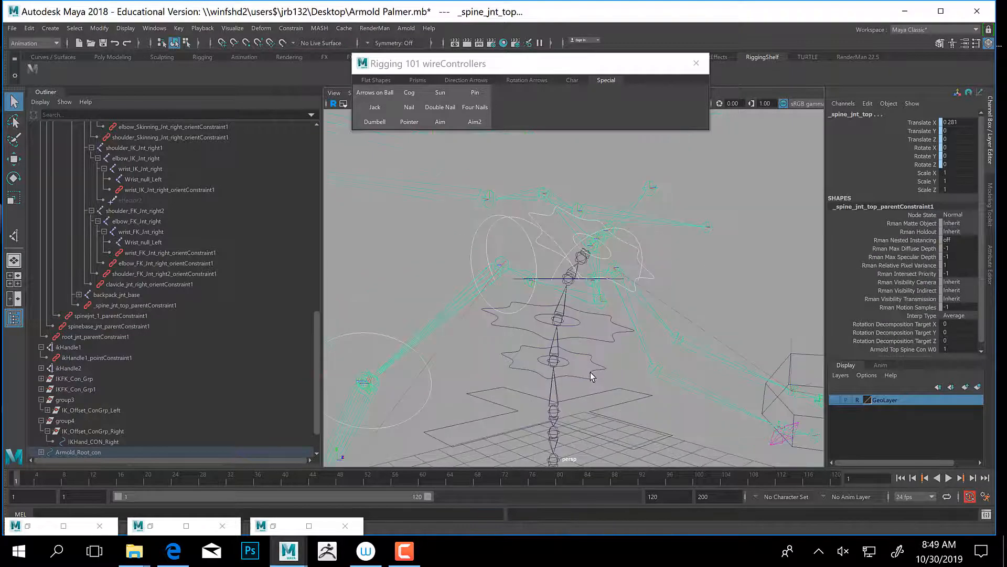
click(591, 374)
click(615, 414)
alt+drag(614, 414, 572, 346)
key(w)
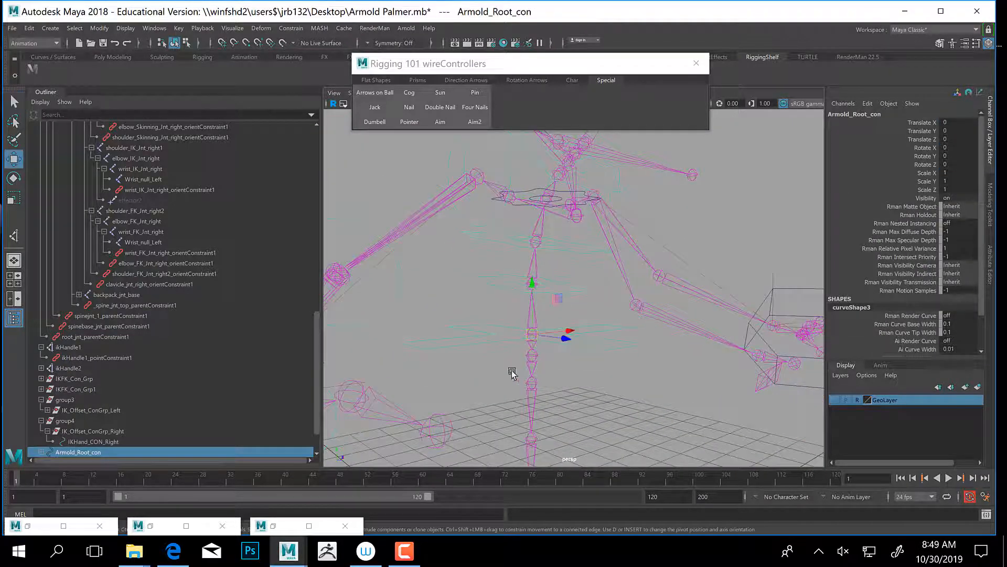
alt+middle_drag(535, 344, 556, 378)
mouse_move(535, 347)
mouse_down()
mouse_move(521, 363)
mouse_move(540, 353)
mouse_up()
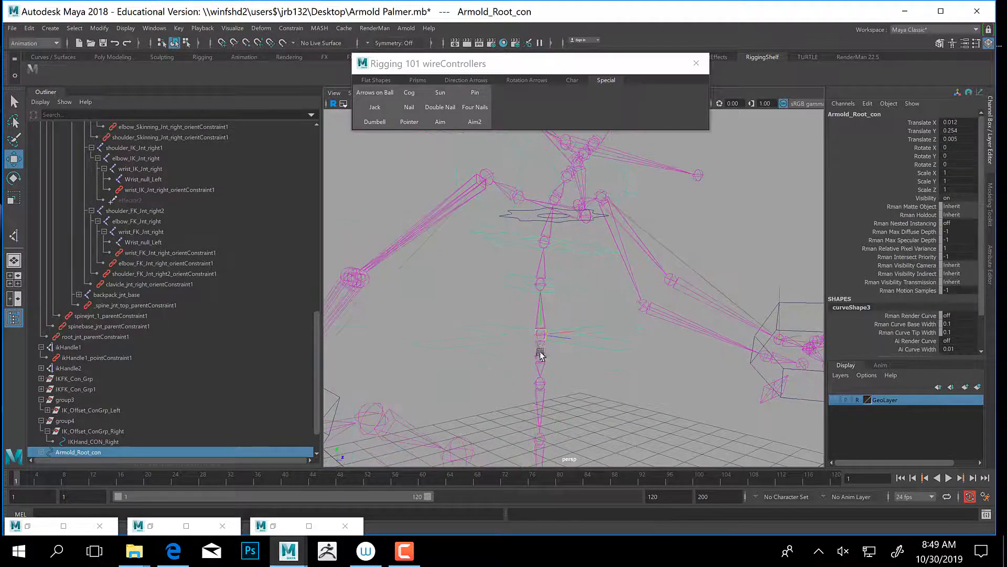
key(ctrl+z)
key(ctrl+z)
key(ctrl+z)
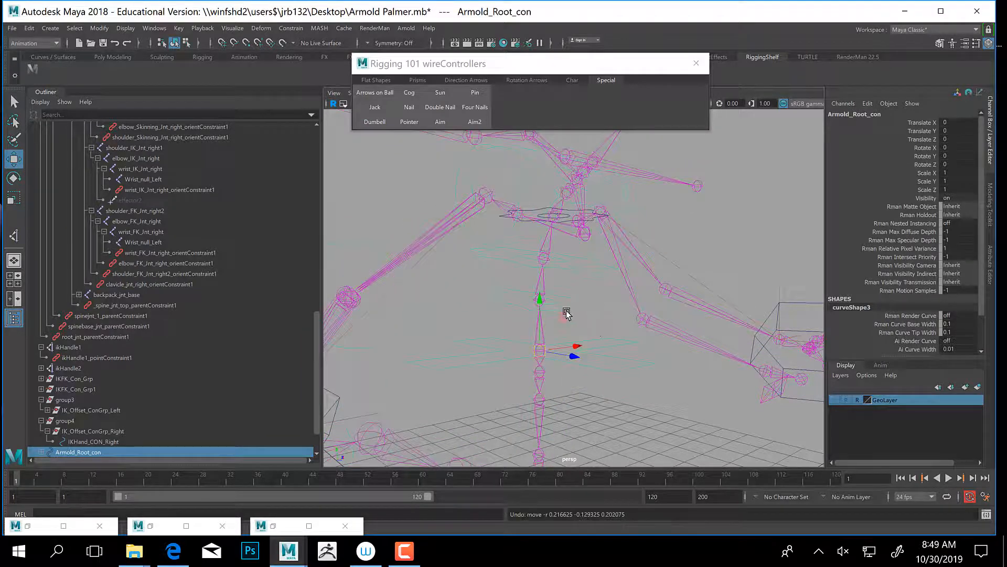
Examine the stray controller4 curve around the upper spine and its child controller2.
alt+drag(566, 314, 547, 255)
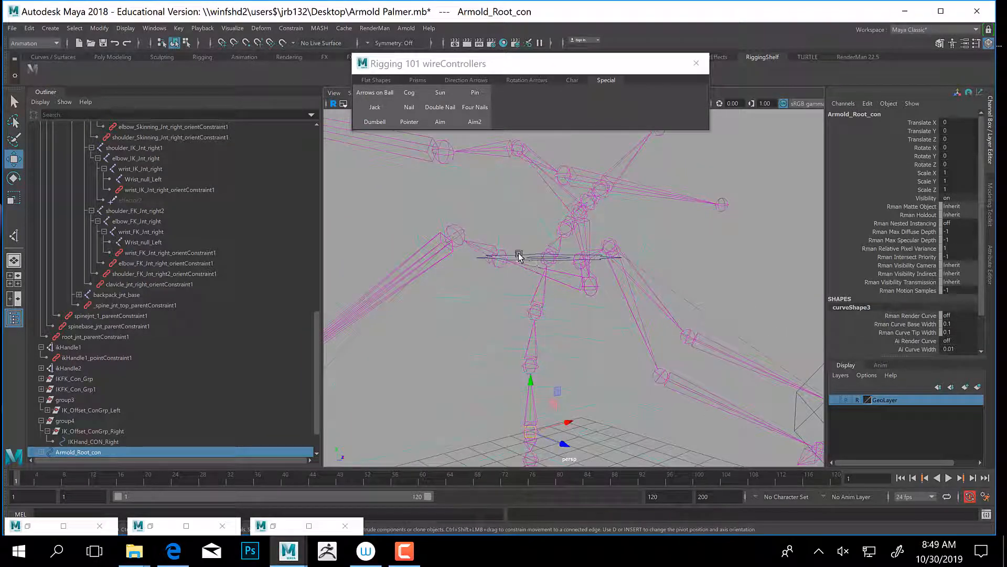
click(410, 92)
scroll(146, 354, down, 2)
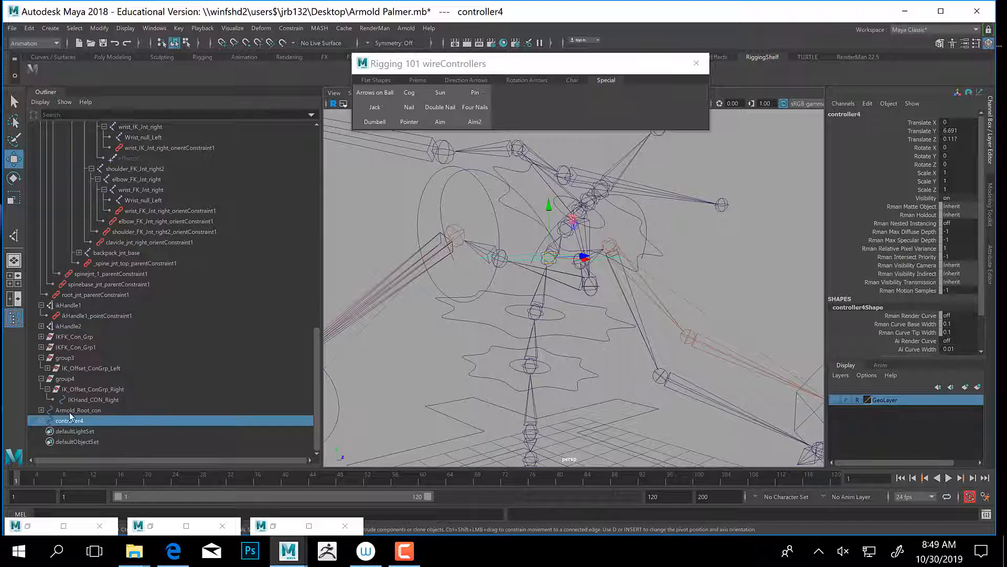
click(41, 420)
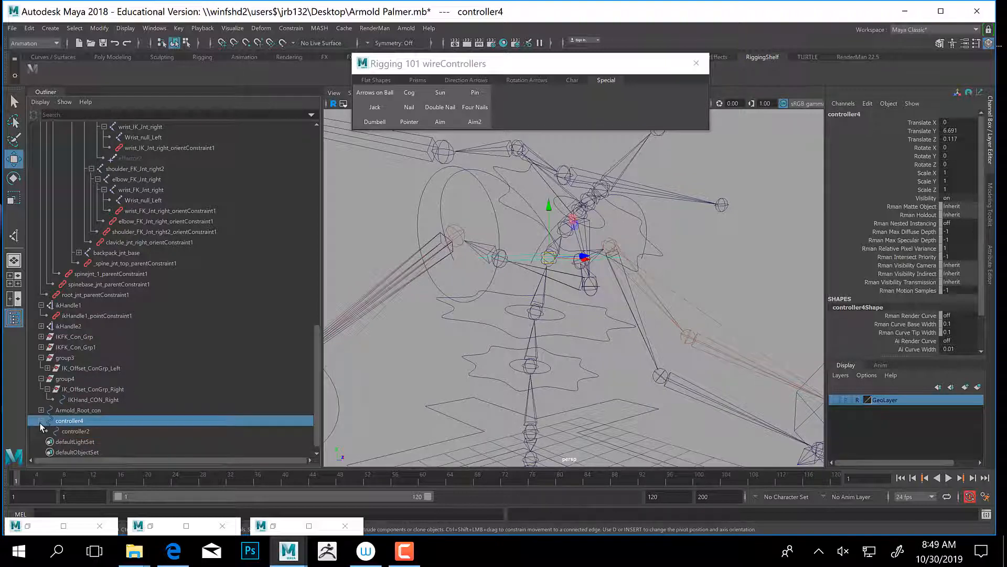
click(73, 432)
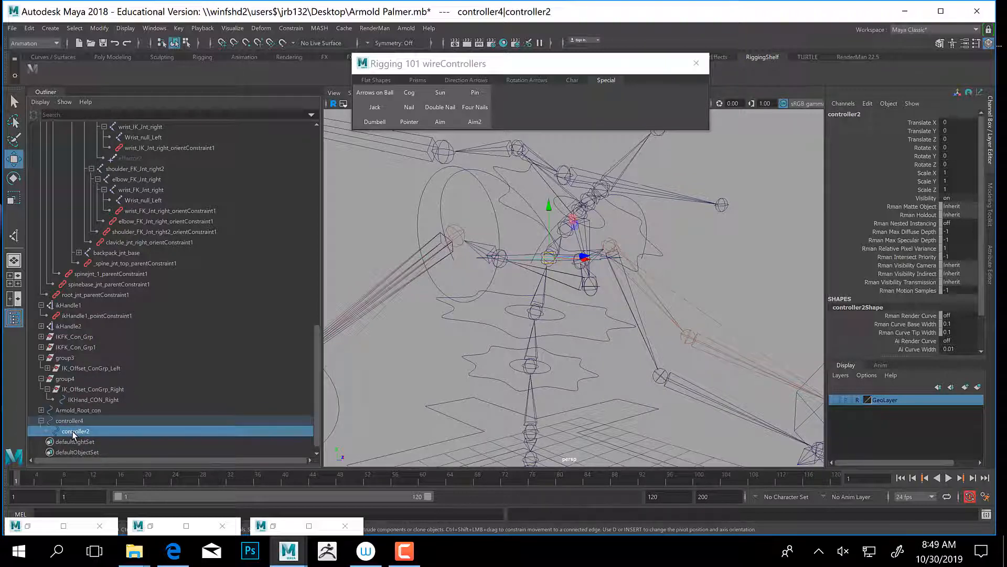
click(77, 424)
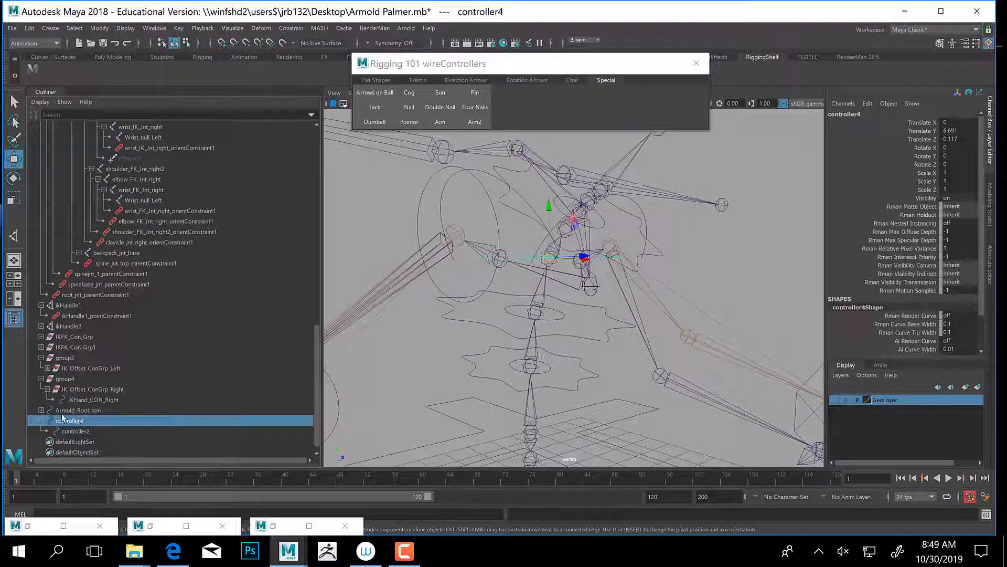
Inspect the hierarchy under Armold_Root_con, checking which spine joint each nested Armold_Top_Spine_Con control belongs to.
click(41, 410)
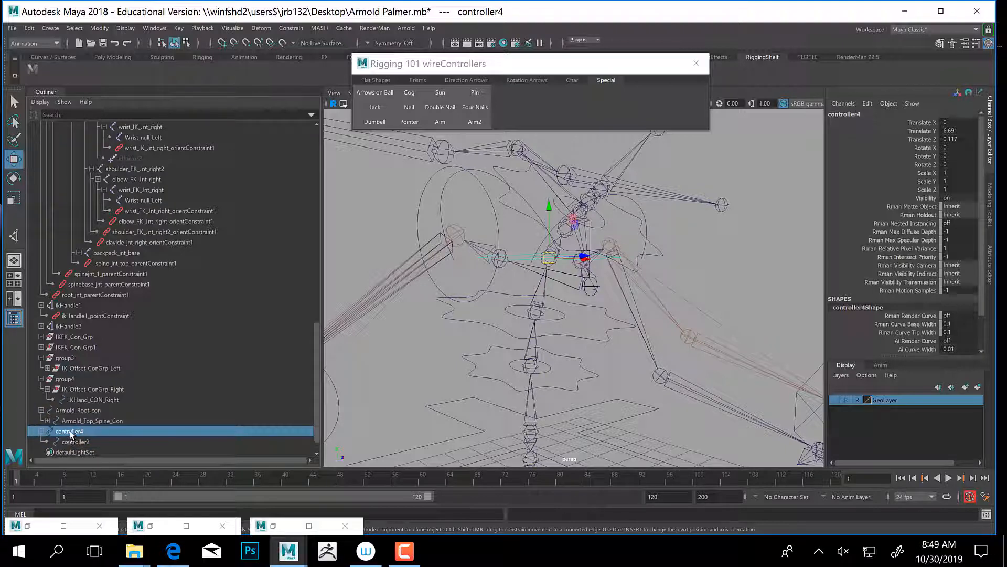
click(77, 422)
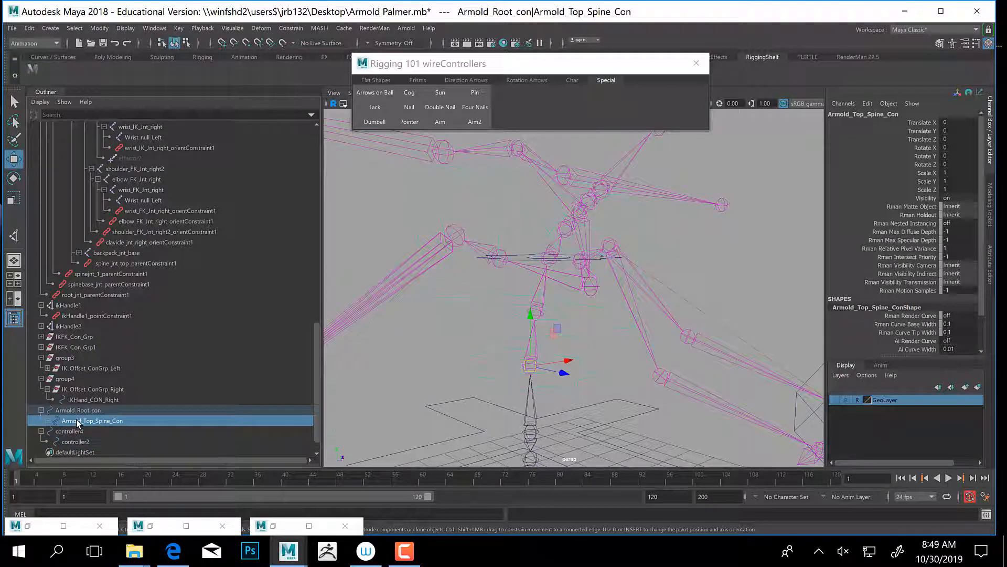
click(48, 420)
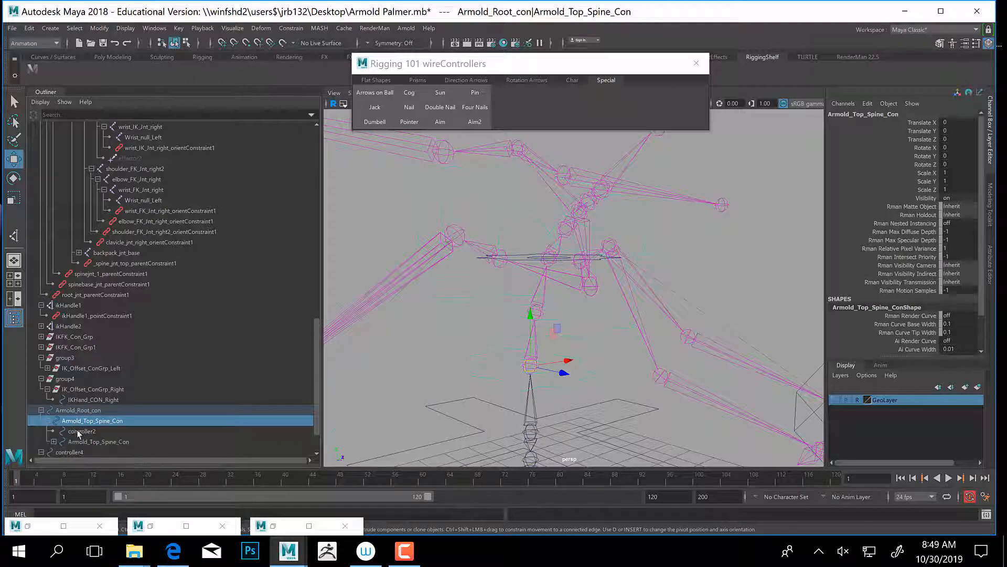
click(54, 441)
alt+drag(605, 368, 465, 353)
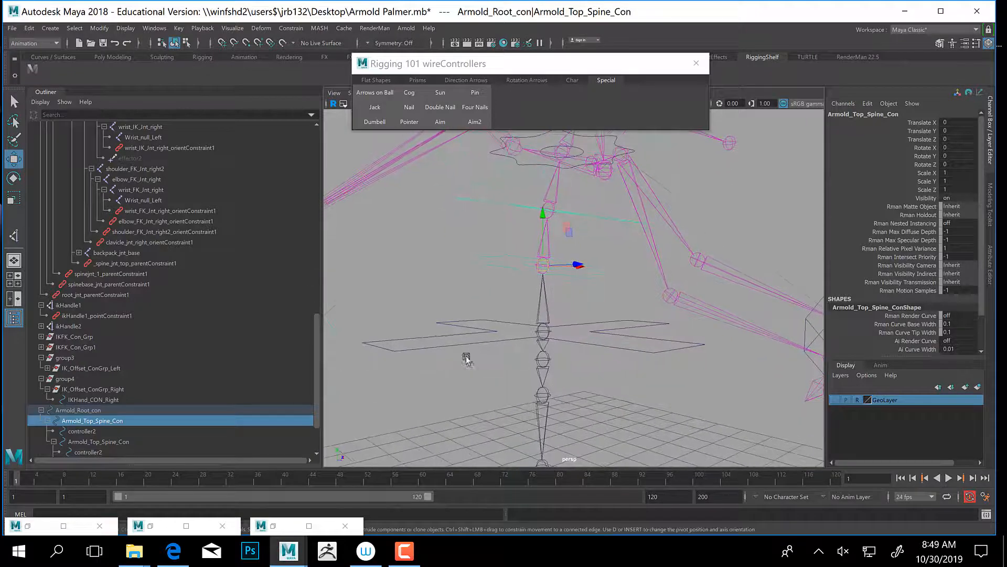
click(86, 441)
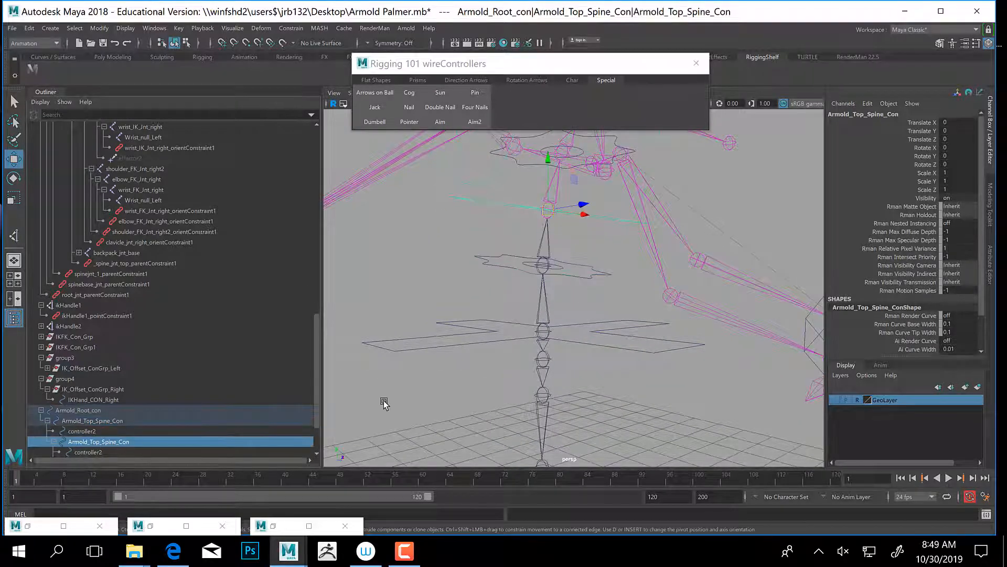
scroll(572, 268, up, 3)
alt+middle_drag(572, 268, 582, 310)
alt+drag(437, 351, 561, 242)
alt+middle_drag(537, 254, 539, 280)
scroll(98, 405, down, 2)
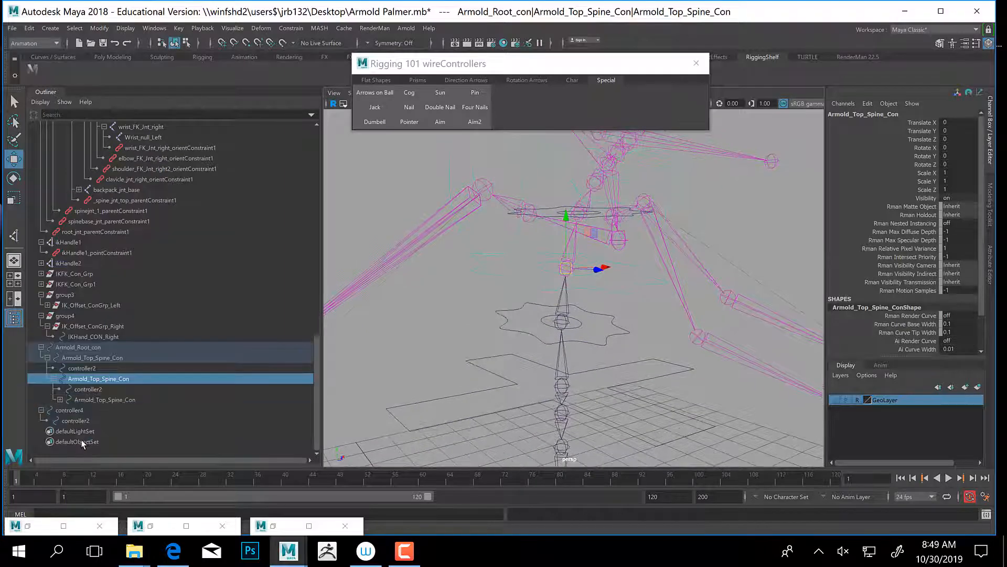
click(60, 400)
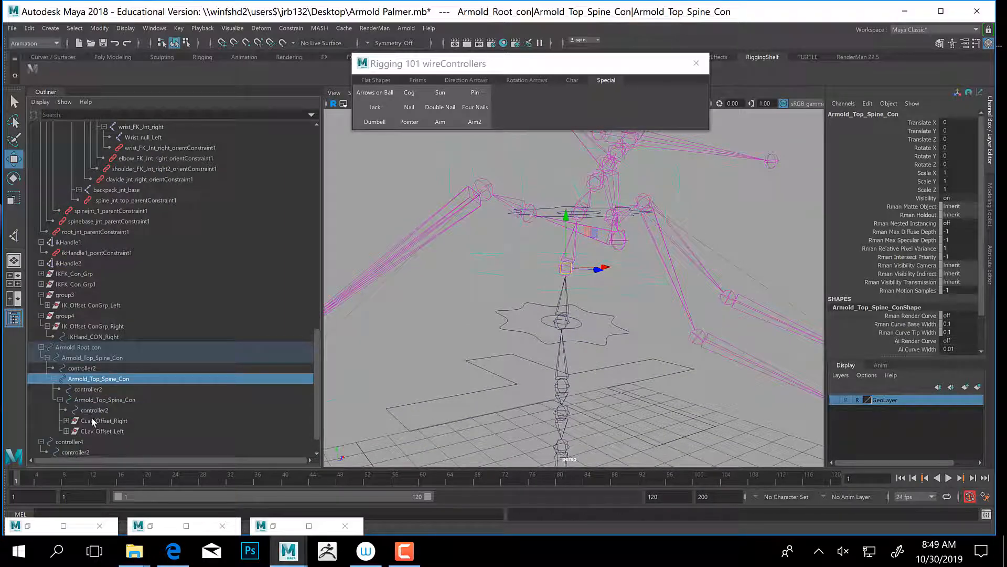
alt+drag(518, 338, 523, 298)
click(109, 399)
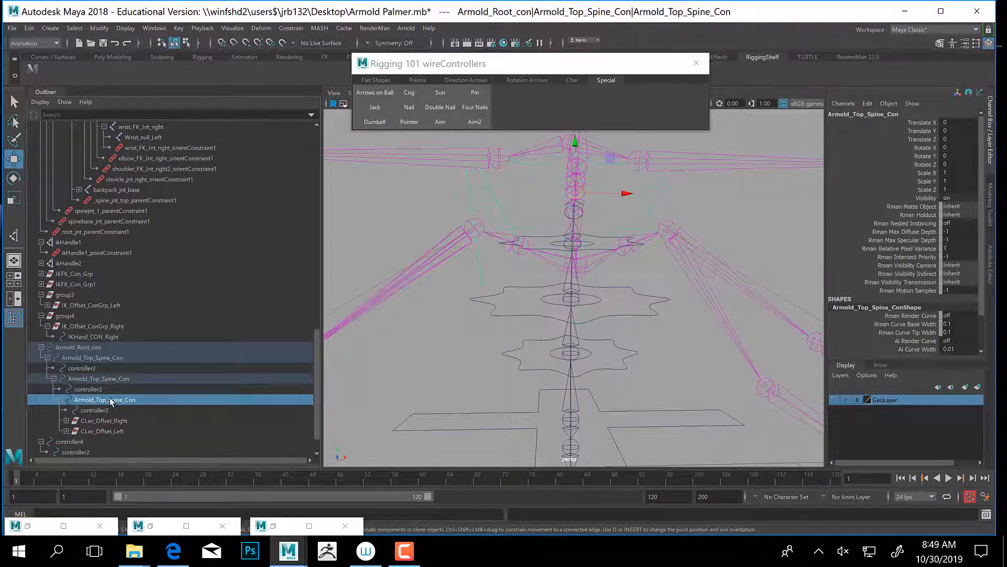
mouse_move(604, 329)
alt+mouse_down()
mouse_move(656, 341)
mouse_move(571, 353)
mouse_move(614, 341)
mouse_move(582, 339)
mouse_move(591, 337)
alt+mouse_up()
Delete the unused controller4 curve at clavicle height together with its child controller2.
click(606, 320)
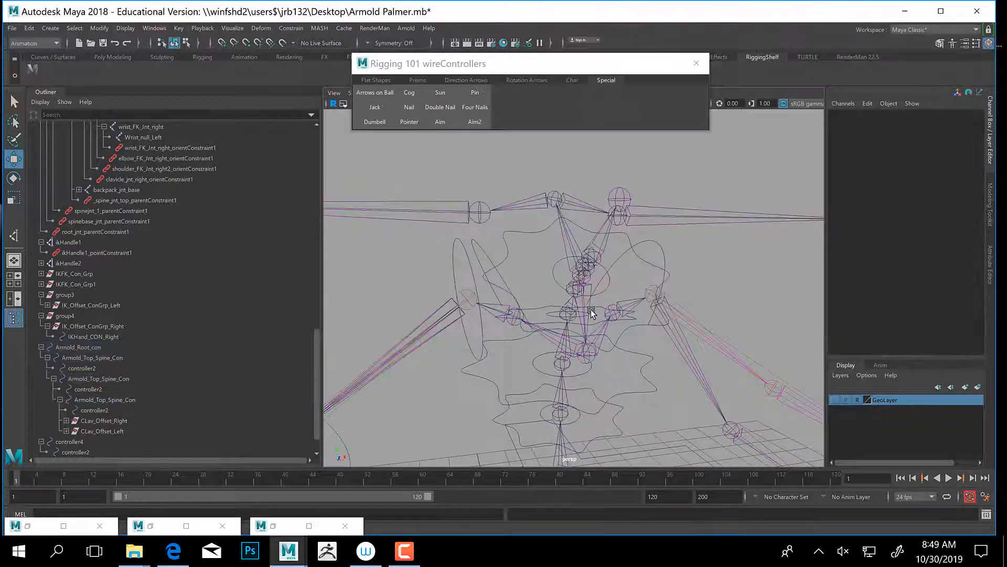
click(601, 309)
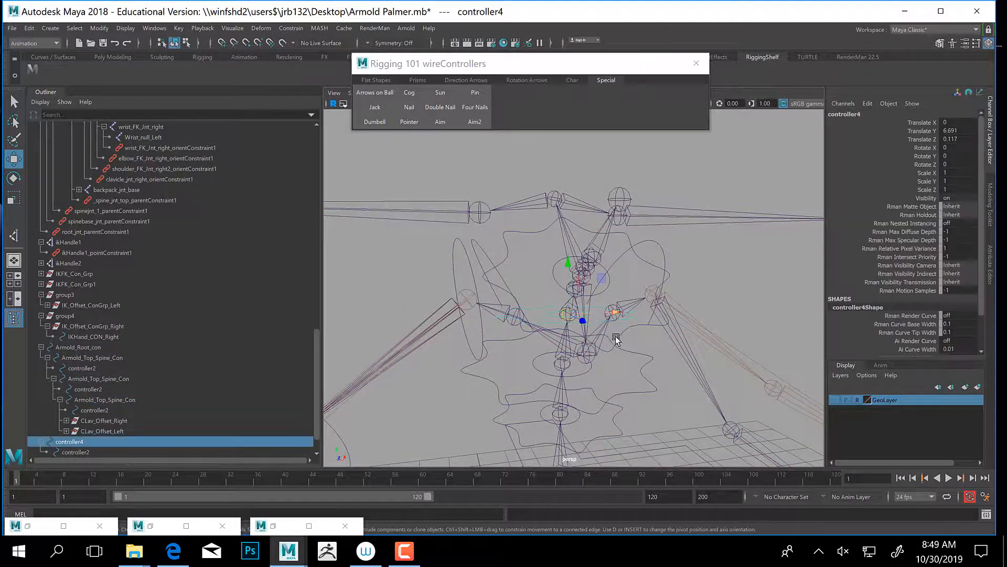
alt+drag(600, 309, 581, 323)
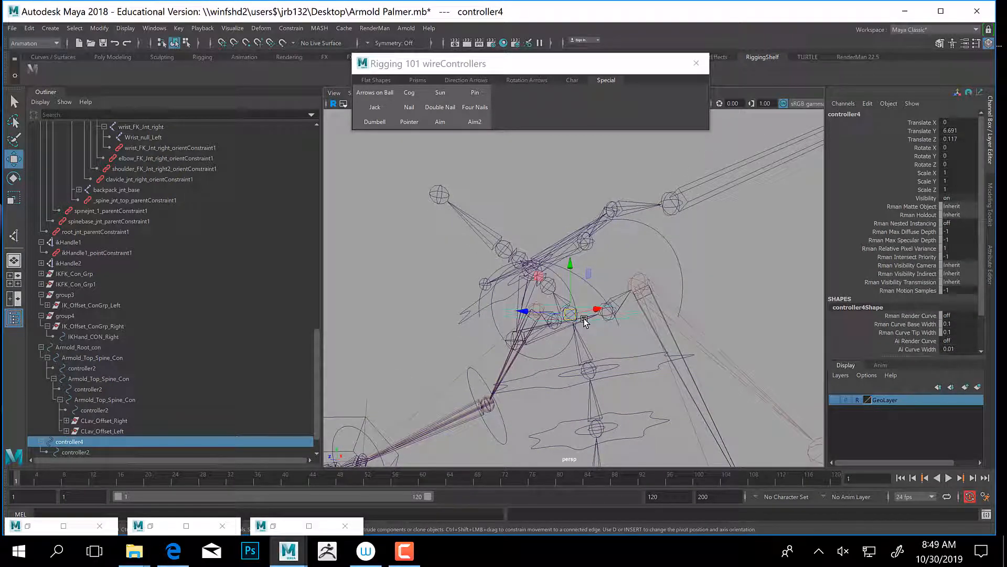
click(585, 321)
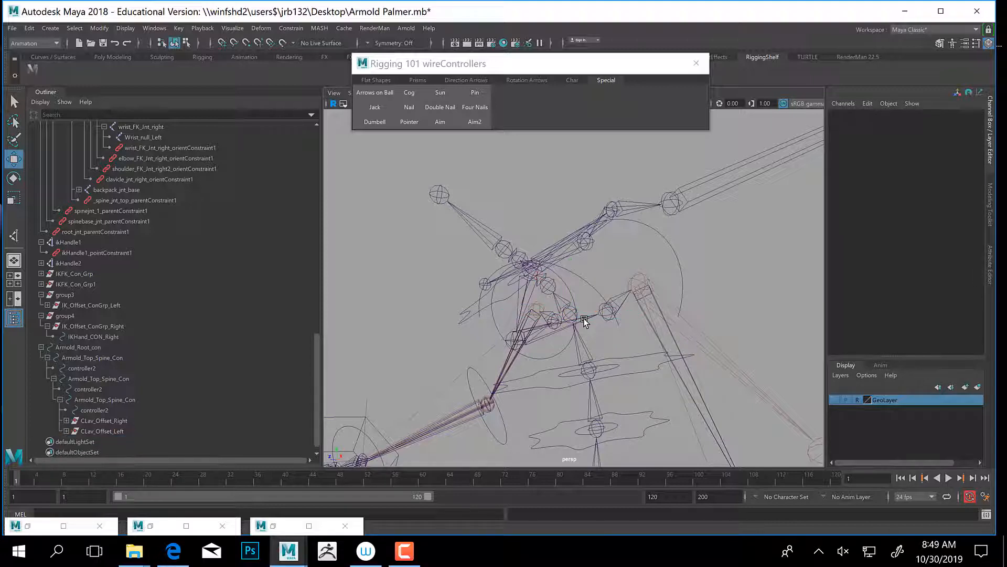
Show GeoLayer to check the character mesh around the upper torso and hide it again.
click(835, 399)
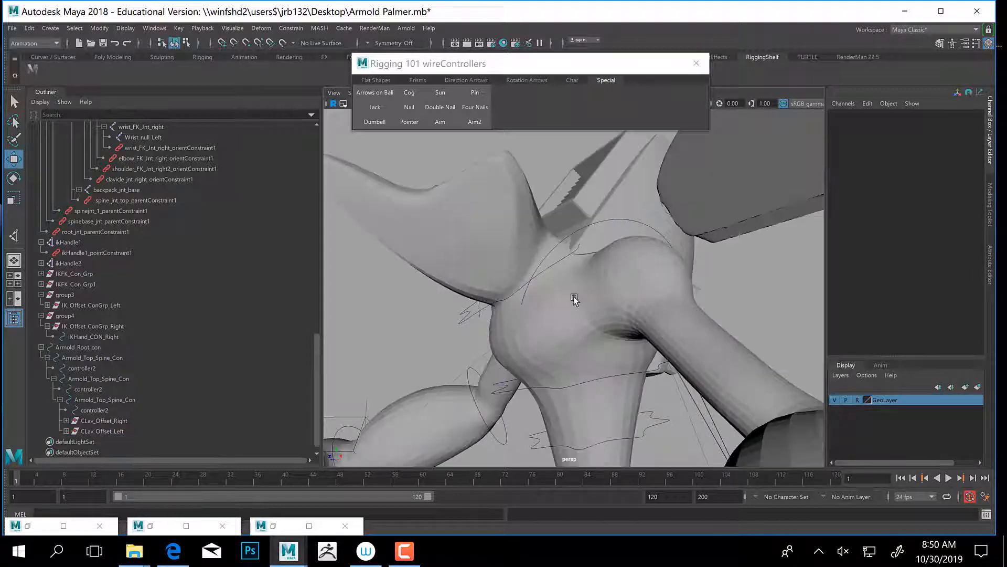
mouse_move(615, 326)
alt+mouse_down()
mouse_move(609, 332)
mouse_move(621, 309)
alt+mouse_up()
click(834, 400)
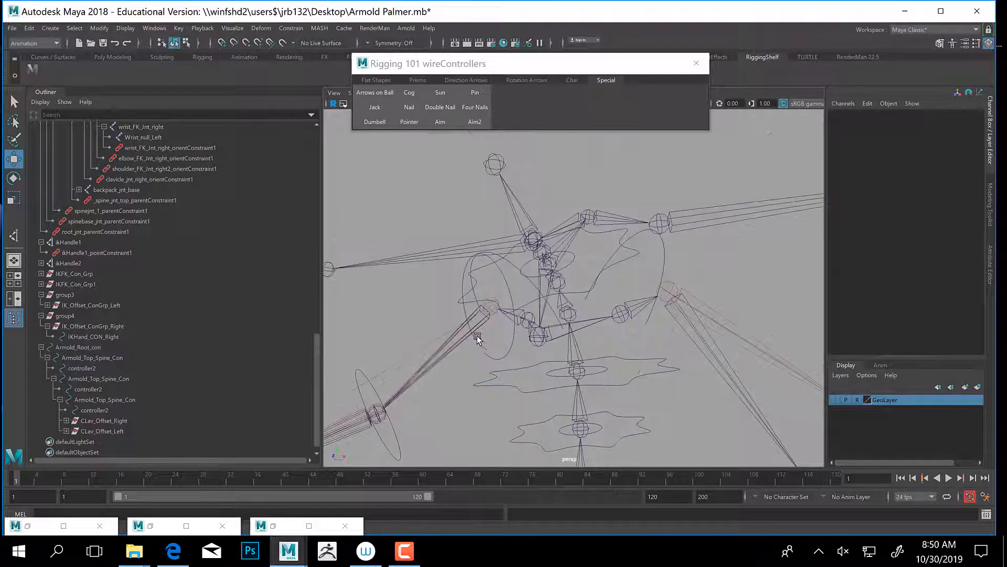
Rotate the middle spine control about 14.4 degrees in X as a test and undo the rotation.
alt+drag(532, 329, 621, 383)
click(609, 237)
key(e)
key(Up)
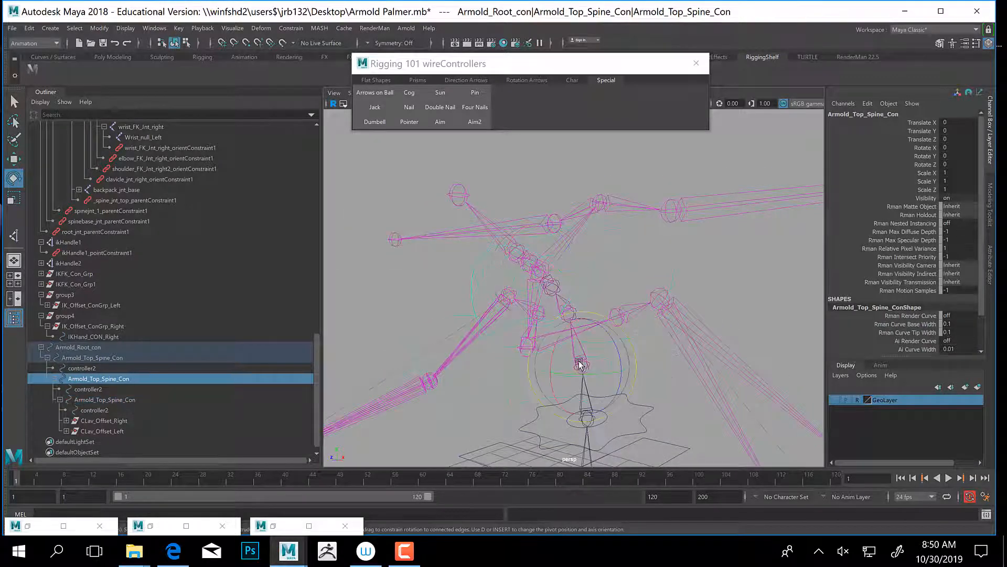
drag(553, 348, 558, 360)
key(ctrl+z)
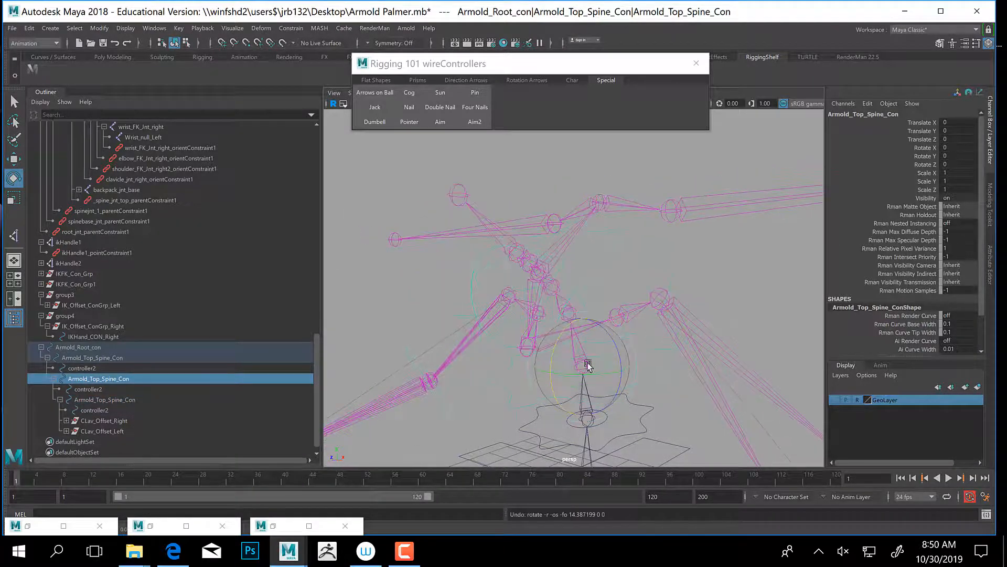
Rotate the lowest spine control about 19.5 degrees in X as a test and undo the rotation.
alt+middle_drag(588, 365, 593, 325)
click(649, 340)
drag(563, 318, 563, 333)
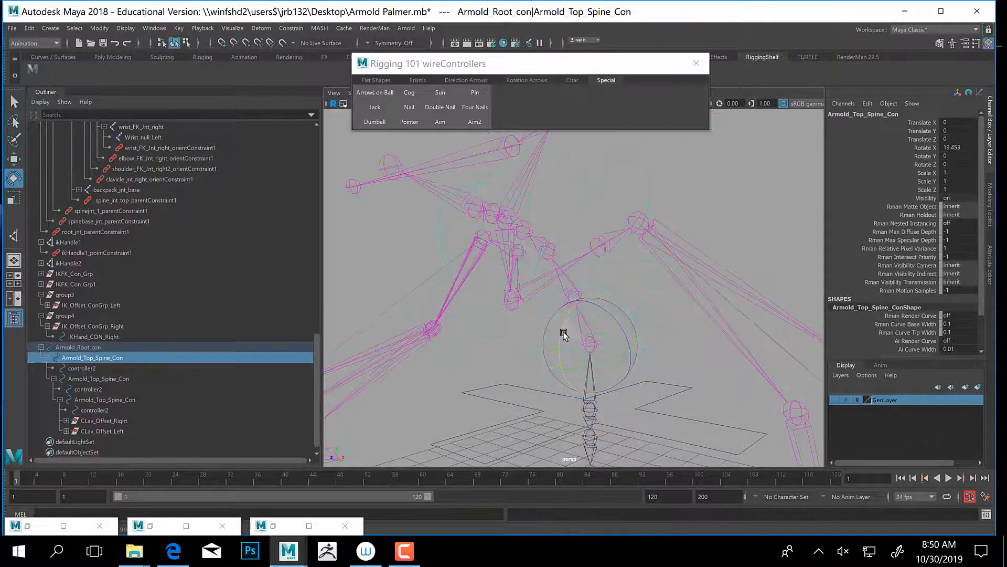
key(ctrl+z)
Rotate Armold_Root_con slightly to test the whole body's response and undo the rotation.
click(685, 390)
drag(567, 382, 575, 391)
key(ctrl+z)
scroll(581, 369, down, 3)
alt+middle_drag(558, 436, 528, 326)
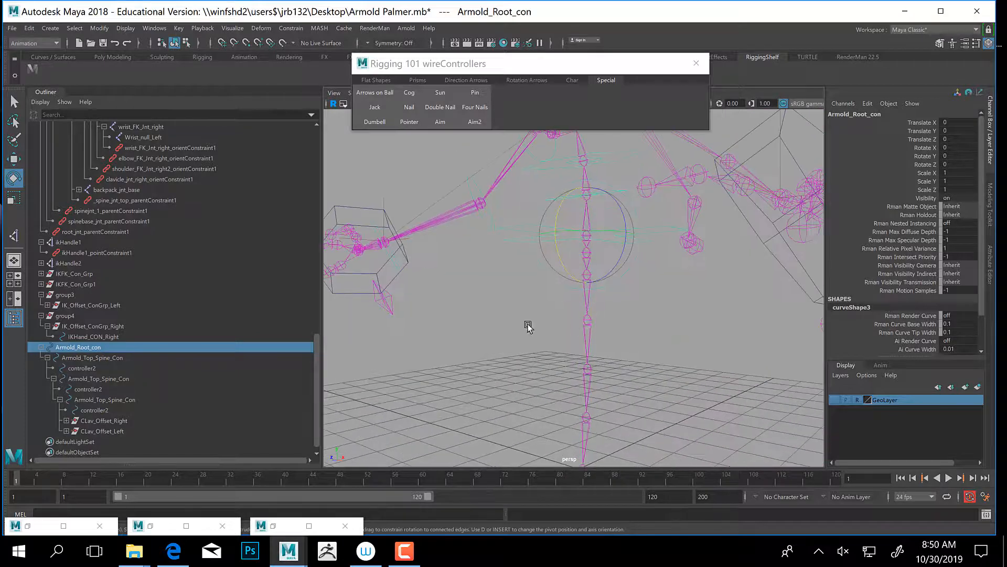
Create a Transform wire controller at the origin and scale it uniformly to about 3.04.
alt+drag(528, 327, 509, 376)
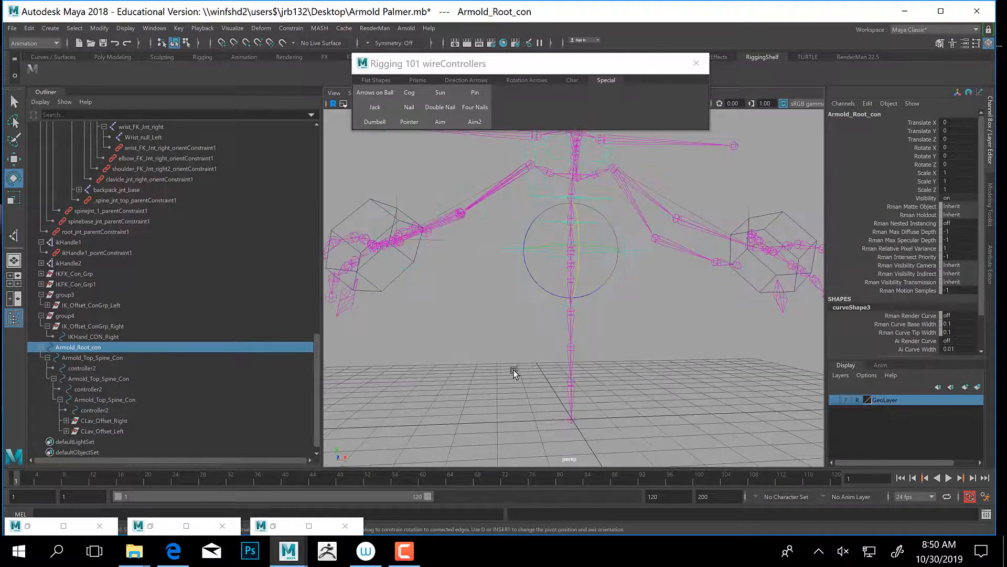
click(574, 84)
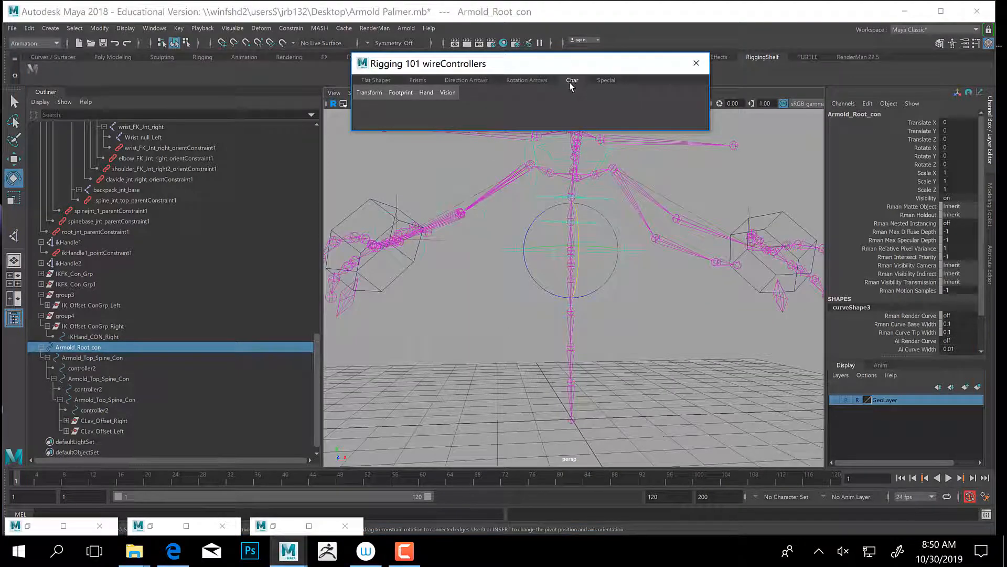
click(370, 92)
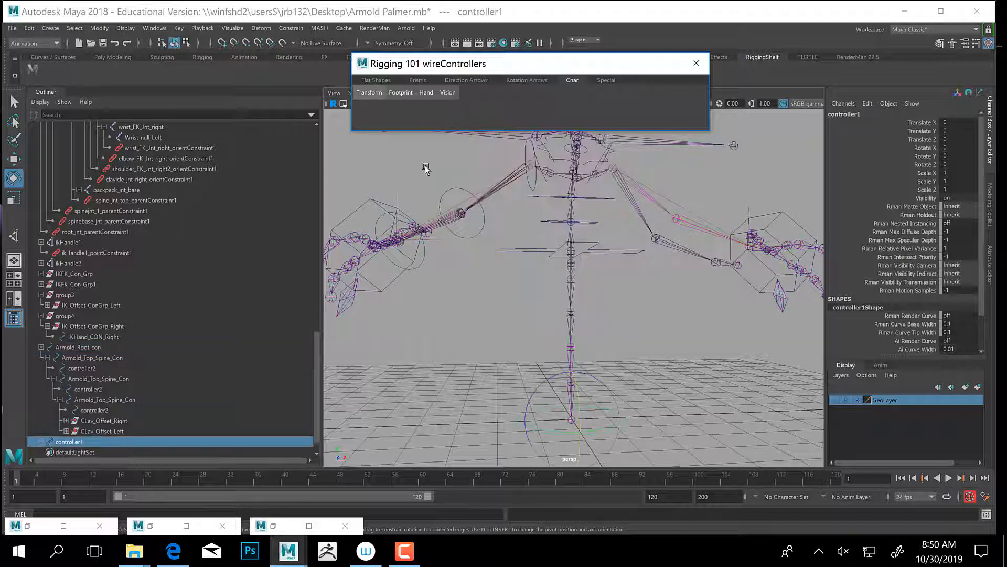
alt+drag(620, 381, 757, 391)
key(r)
alt+drag(649, 401, 687, 401)
Rename the new Transform controller as Armold_World_Con.
double_click(845, 115)
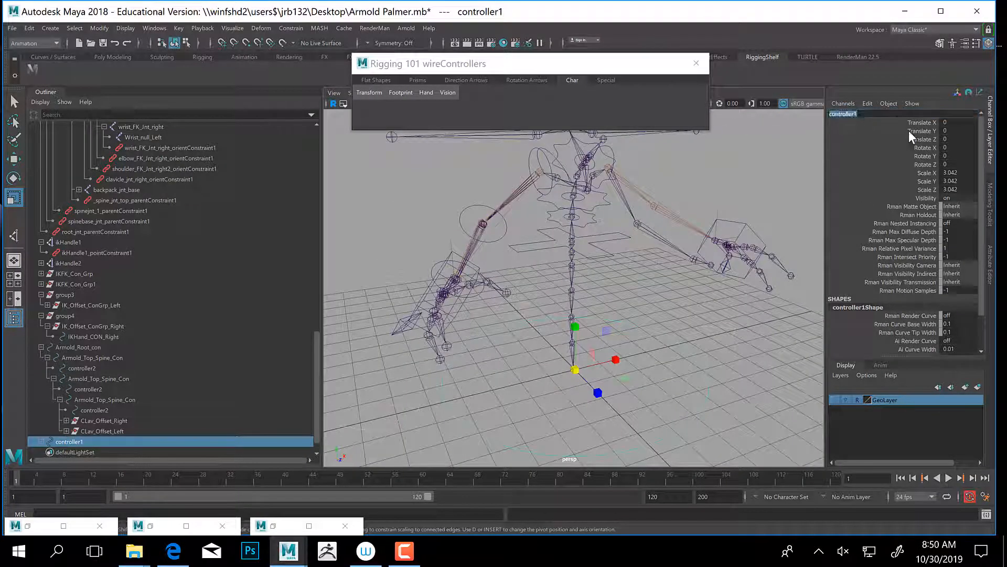
text(Armold World_Con)
key(Return)
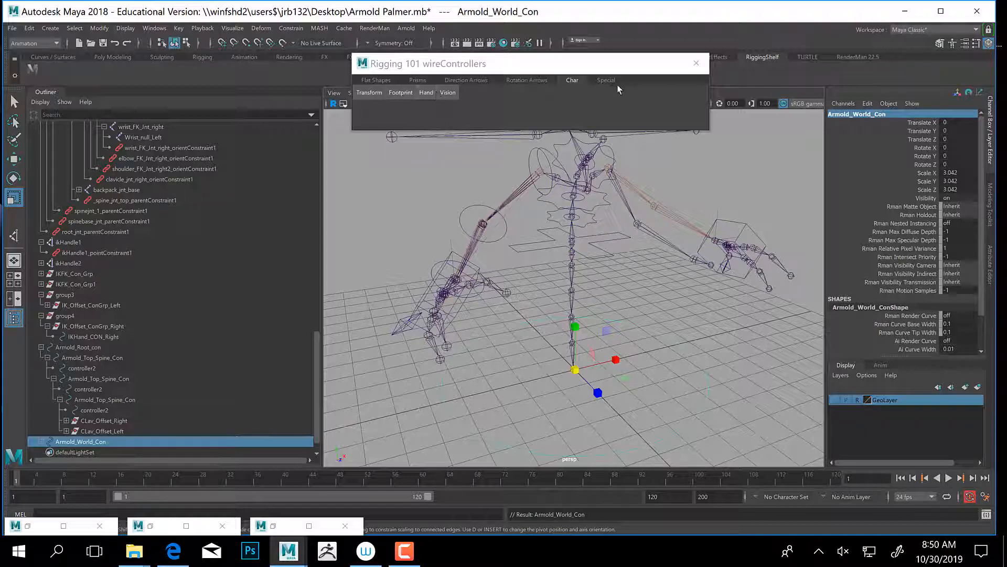
Create a Spiral controller from the flat shapes and scale it uniformly to about 2.6.
click(520, 79)
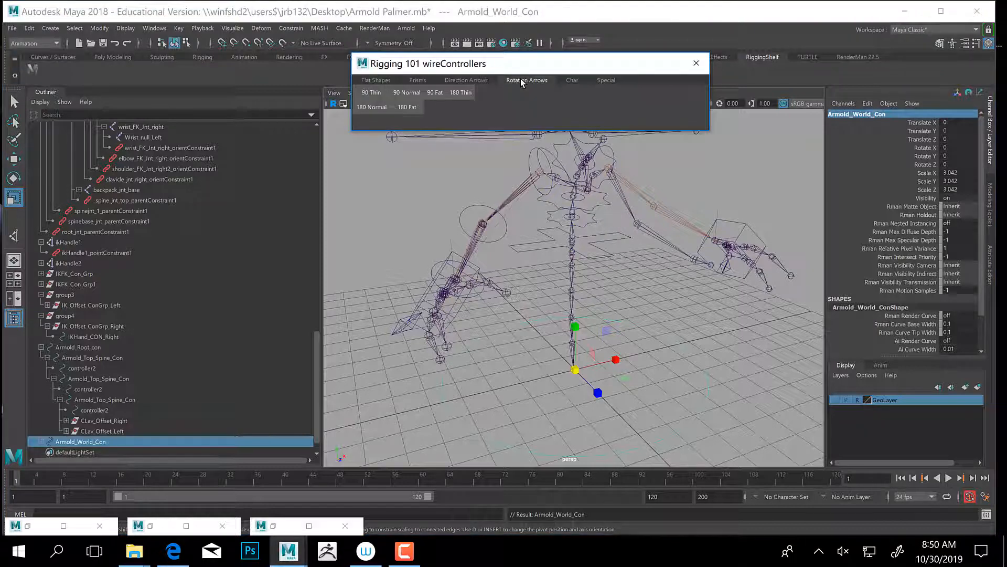
click(461, 79)
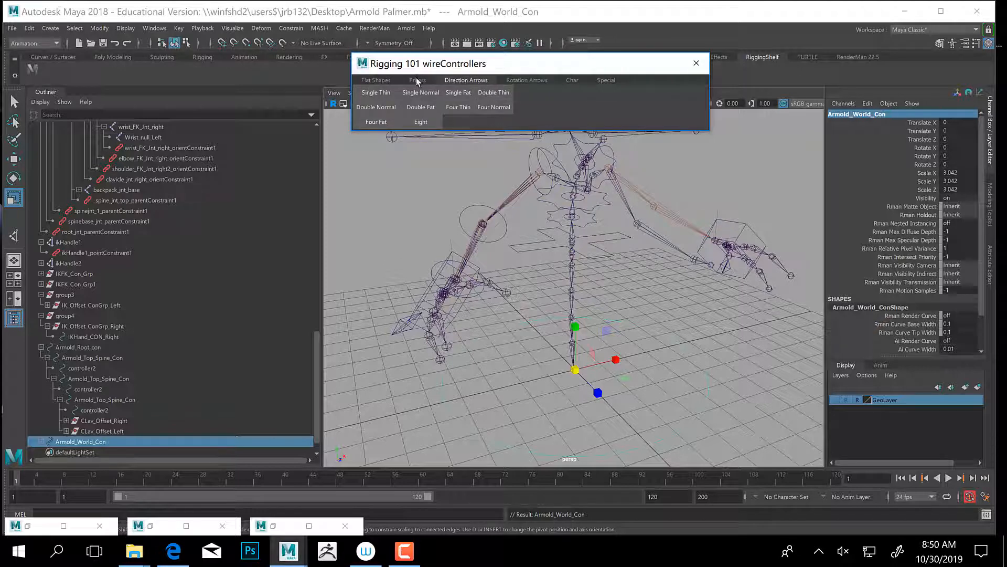
click(388, 82)
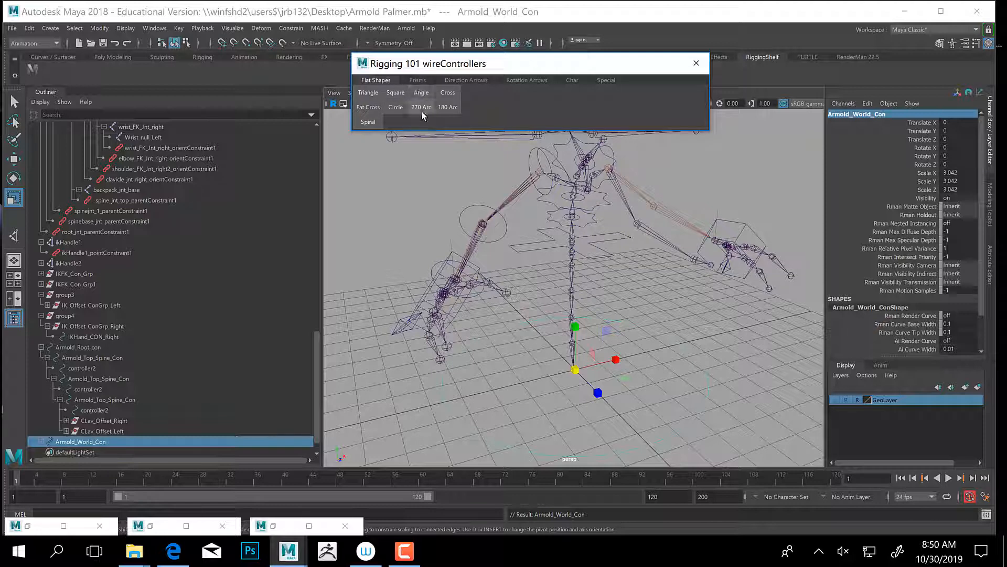
click(368, 123)
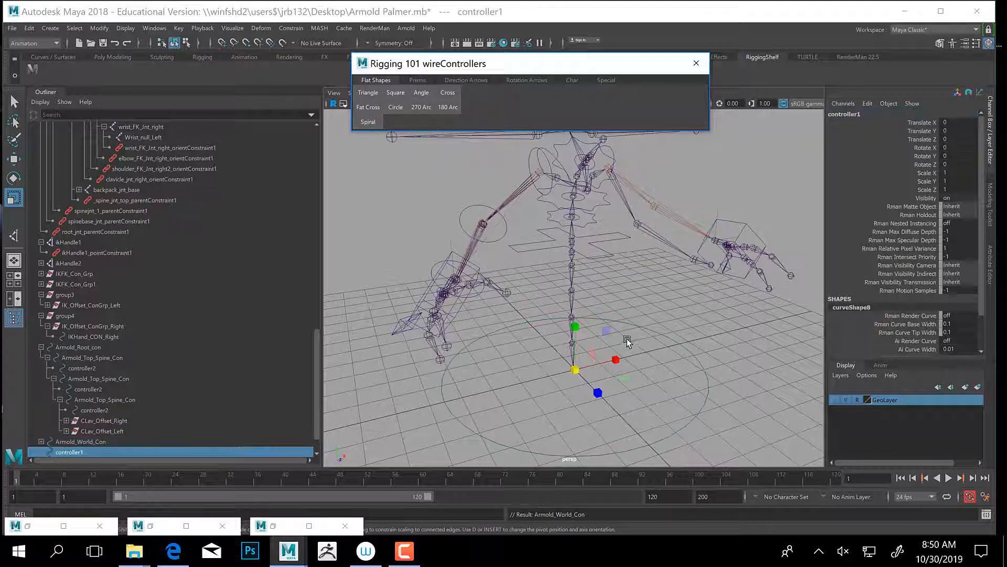
drag(576, 368, 674, 399)
Rename the spiral controller as Armold_Placement_Con.
double_click(851, 112)
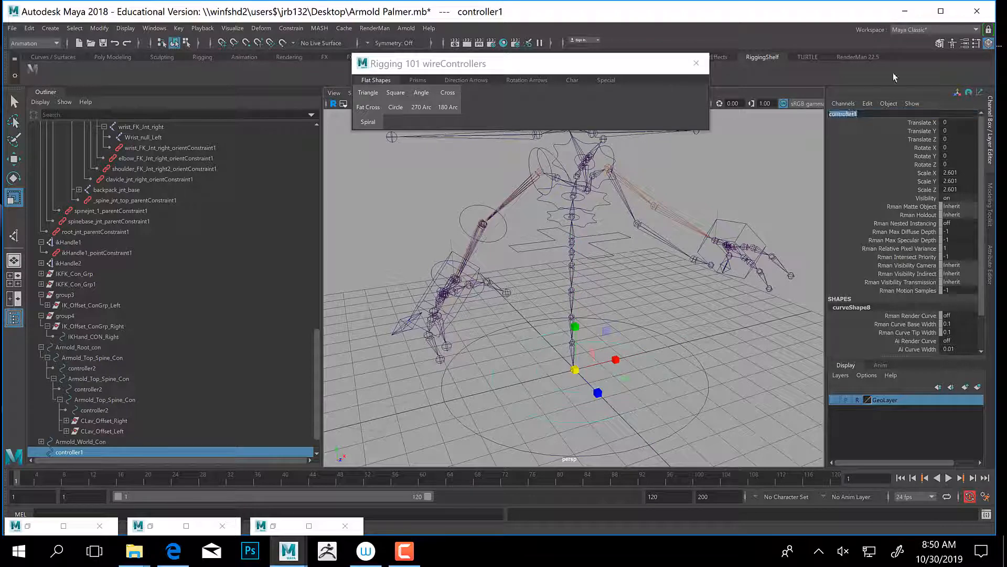
text(Armold)
text( Pac)
text(acement)
text( Co)
text(n)
key(Return)
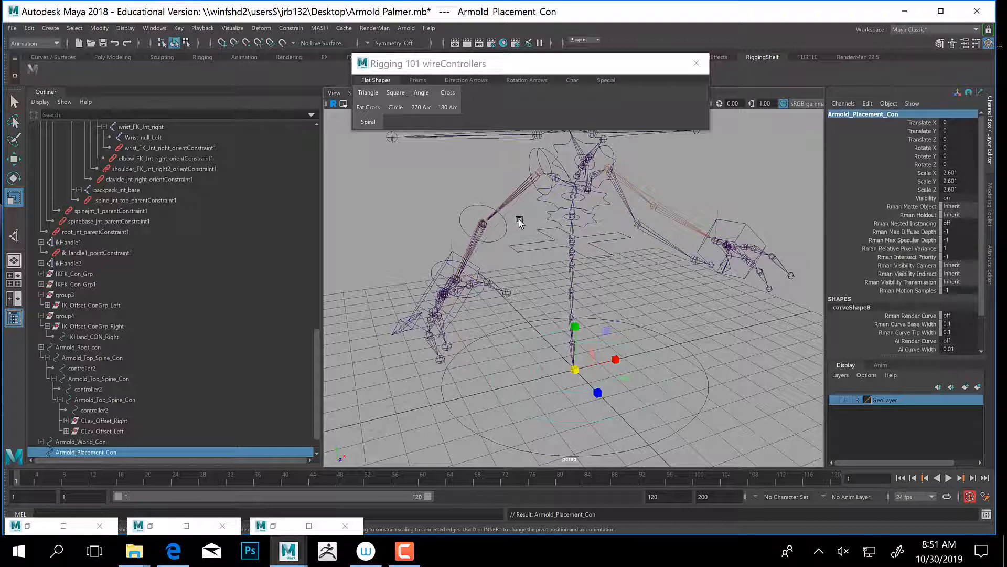
Parent Armold_Placement_Con under Armold_World_Con.
alt+drag(651, 344, 660, 295)
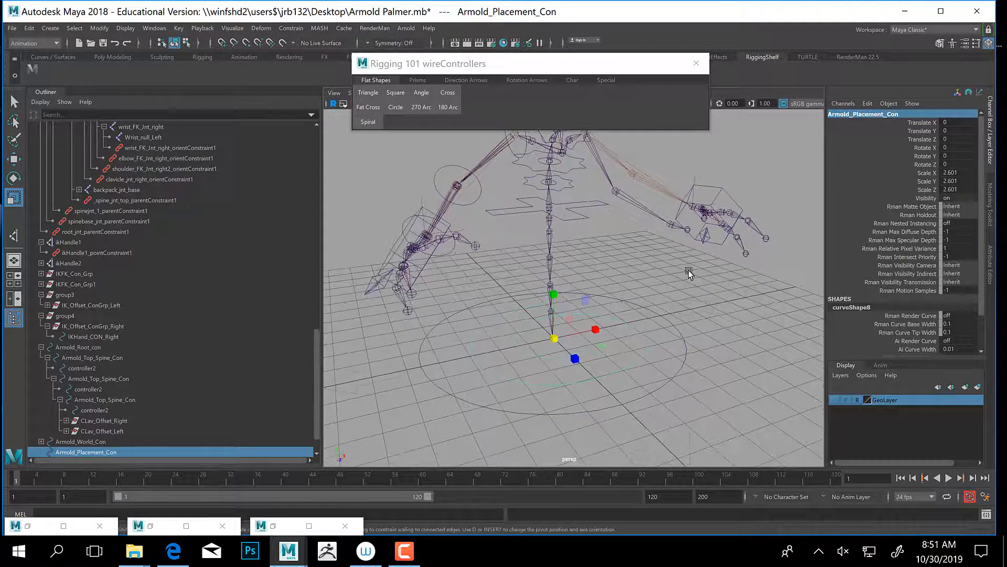
click(656, 280)
click(629, 301)
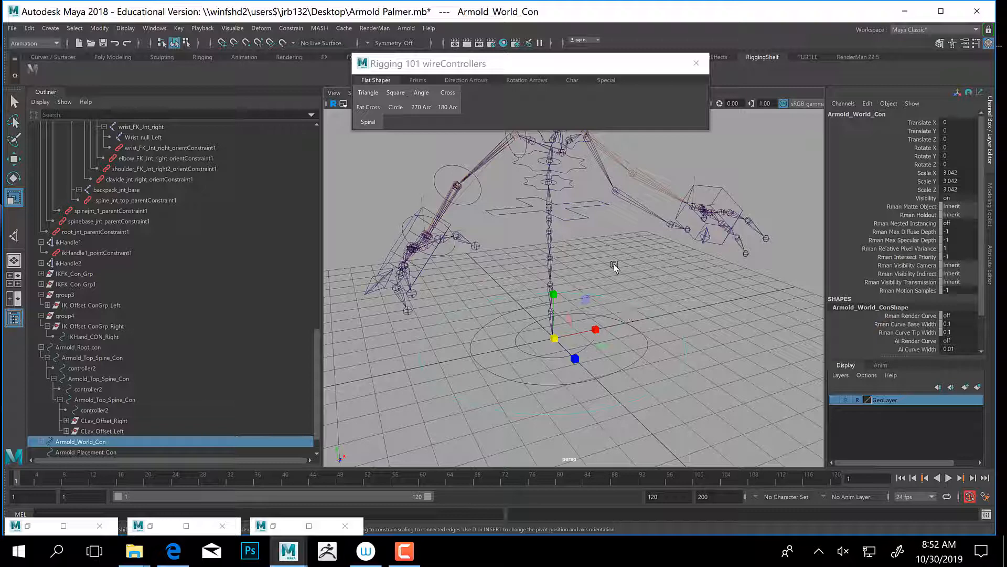
scroll(650, 291, up, 1)
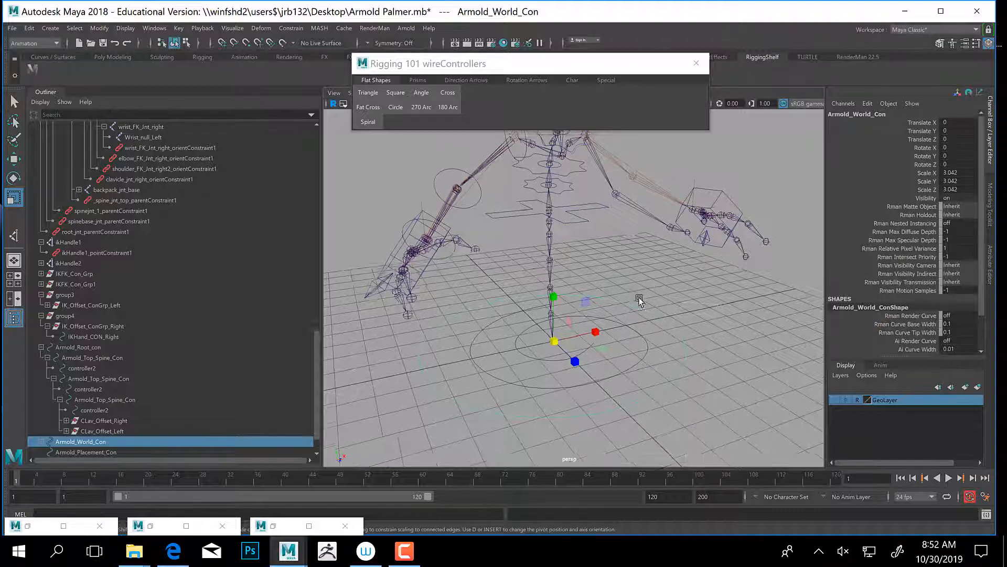
alt+middle_drag(660, 285, 668, 301)
alt+middle_drag(634, 332, 619, 303)
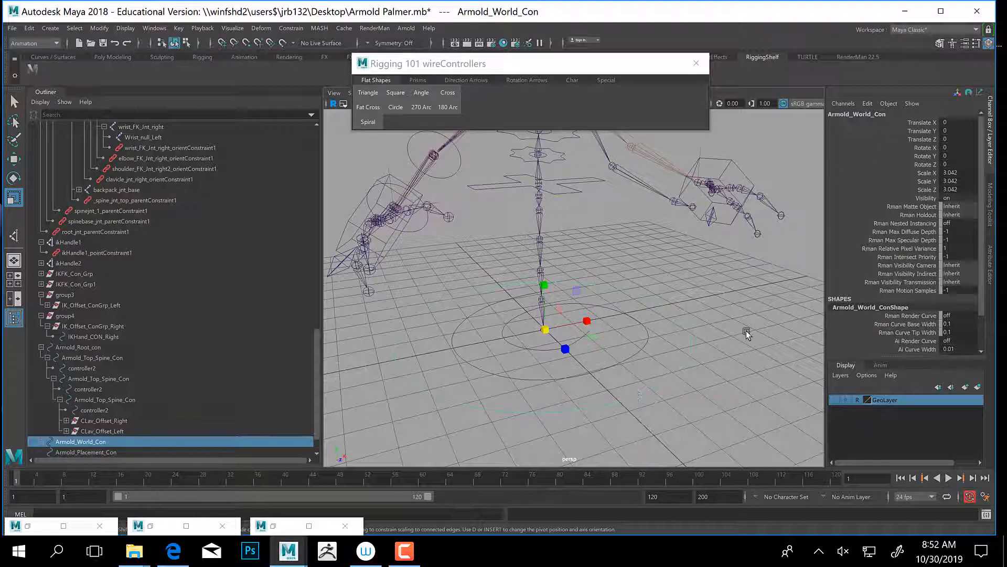
shift+click(629, 350)
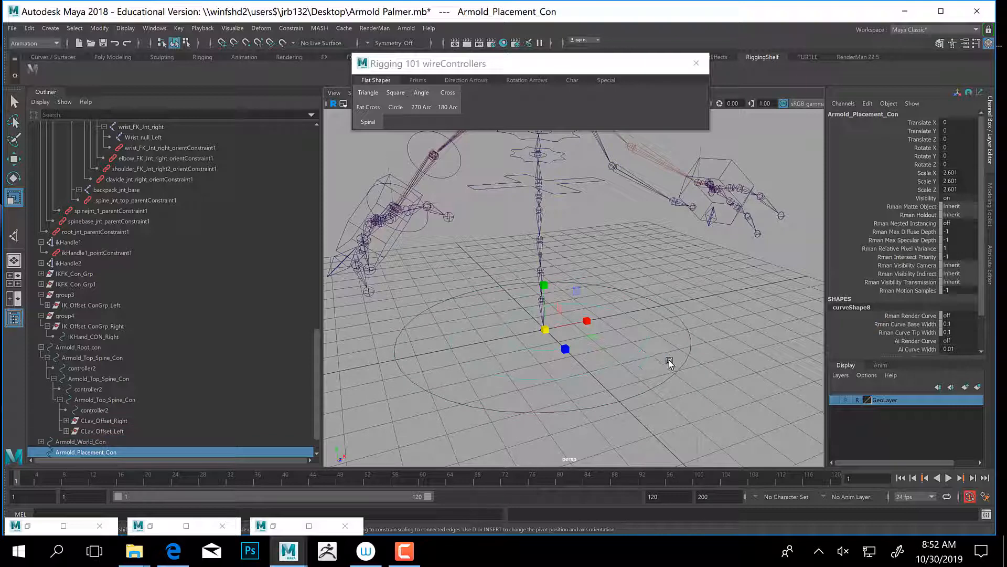
key(p)
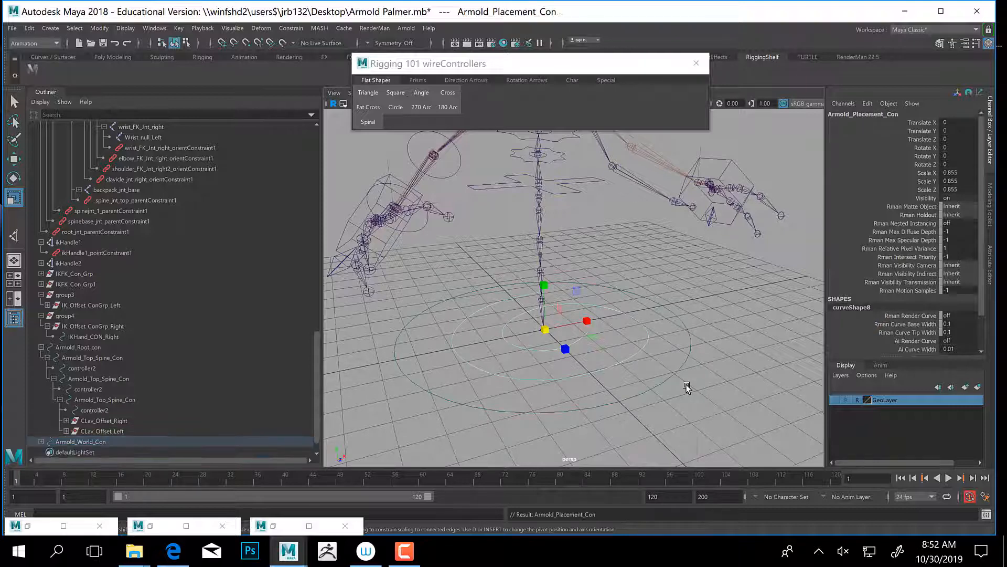
Freeze the transformations of Armold_World_Con and Armold_Placement_Con, and reselect the placement control to check its values.
key(Up)
key(Down)
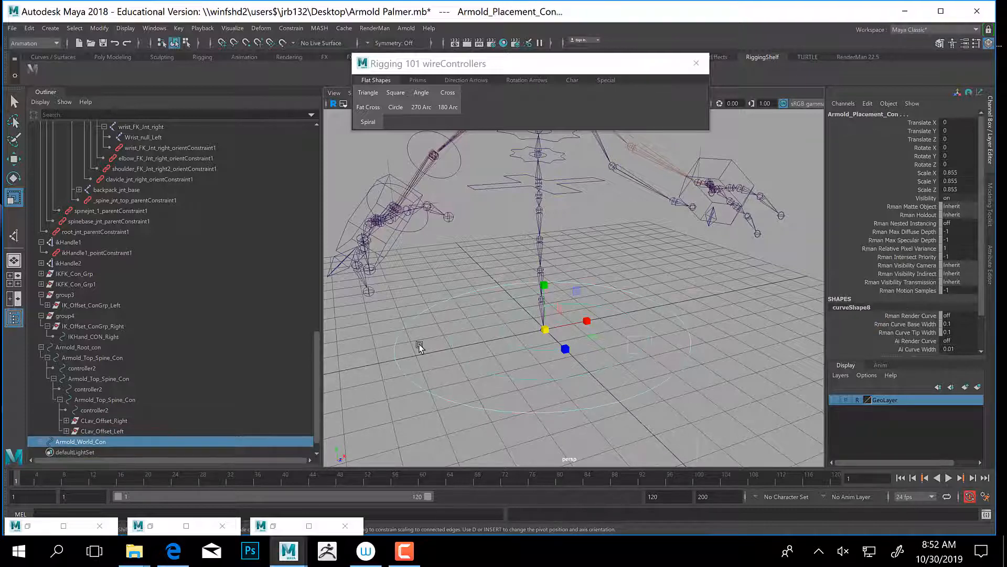
click(100, 28)
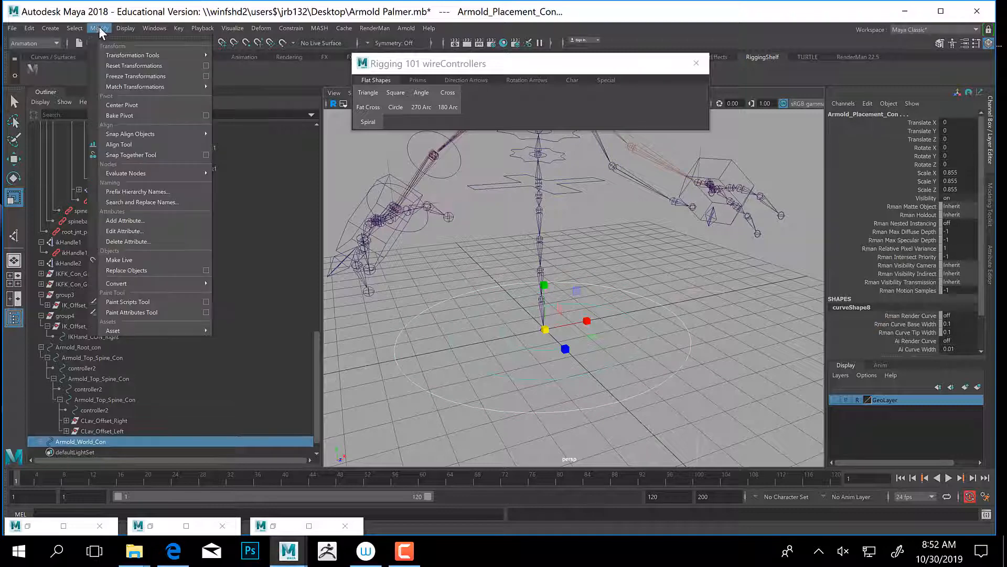
click(118, 75)
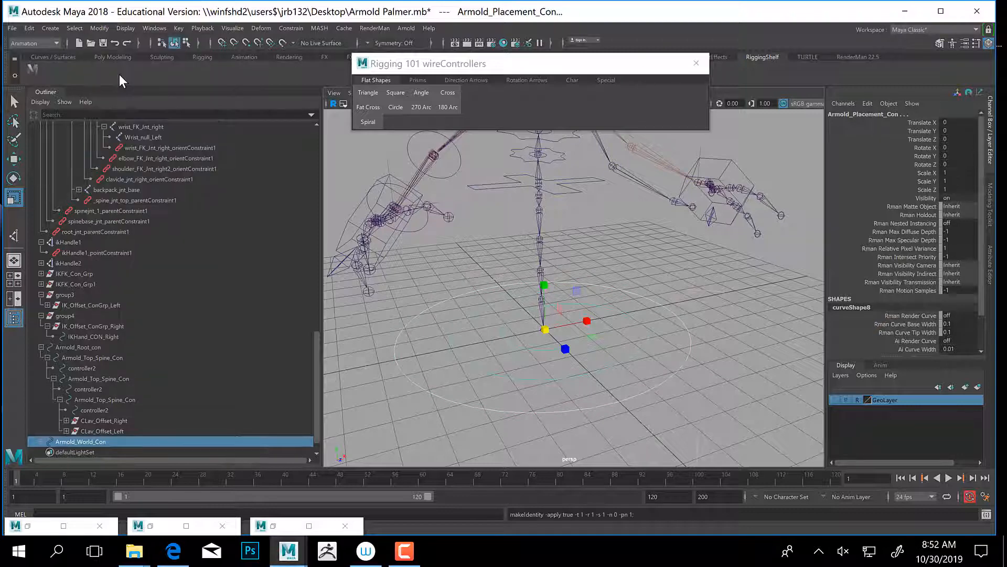
click(682, 386)
click(671, 382)
click(628, 359)
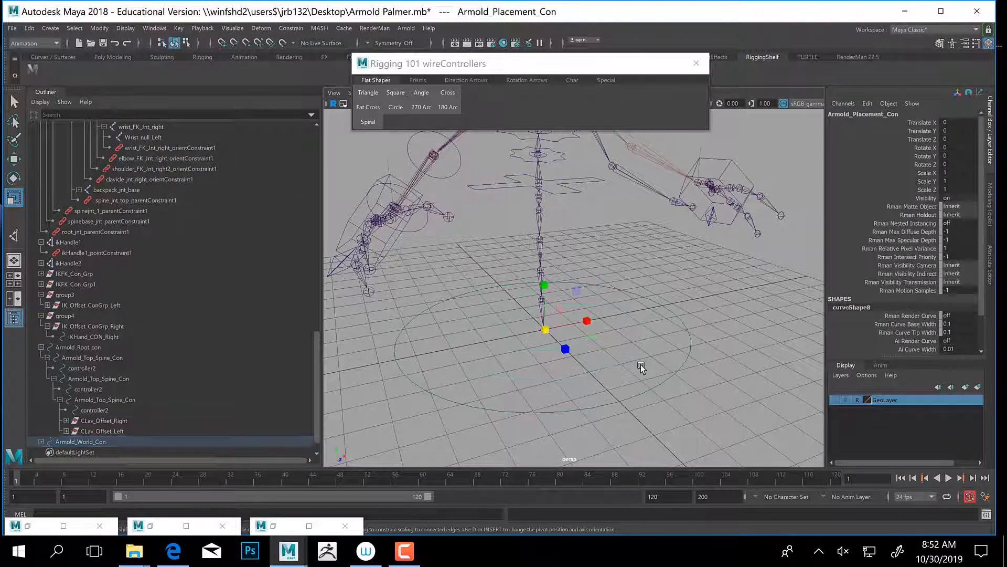
Try to parent Armold_Root_con, IKHand_CON_LEFT and IKHand_CON_Right under Armold_Placement_Con and undo the parenting.
alt+right_drag(623, 326, 594, 317)
alt+middle_drag(594, 316, 603, 341)
alt+drag(599, 351, 591, 351)
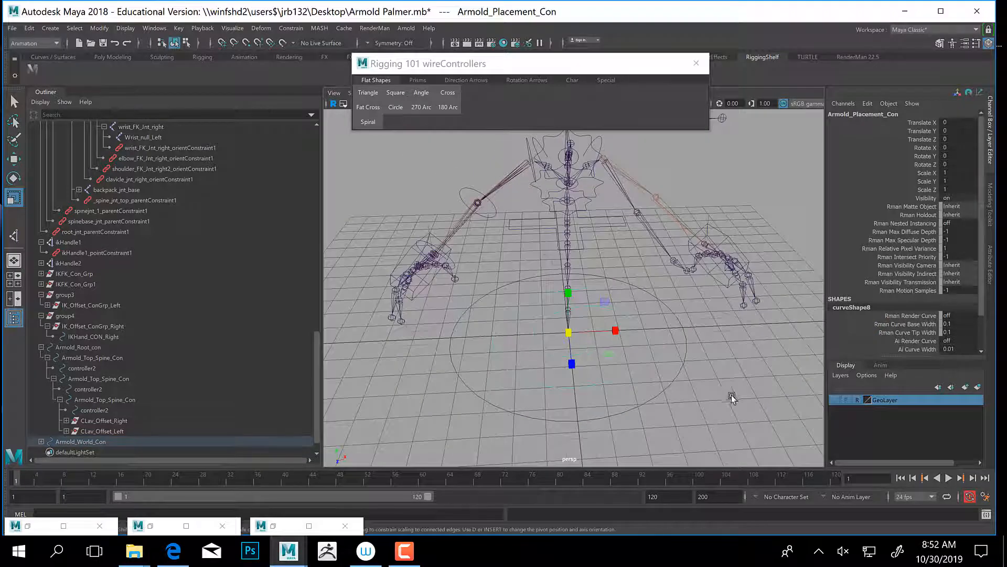
click(769, 400)
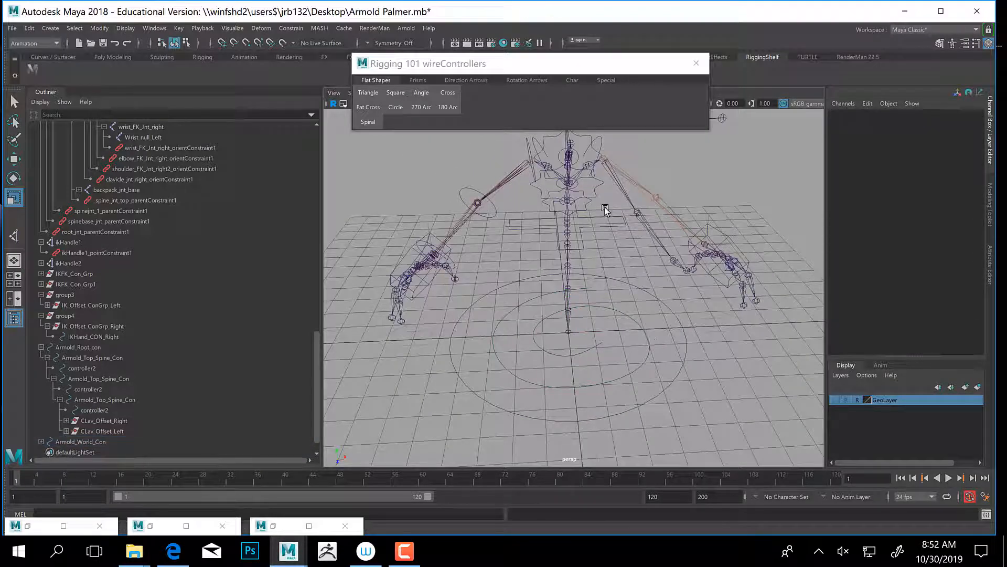
click(610, 231)
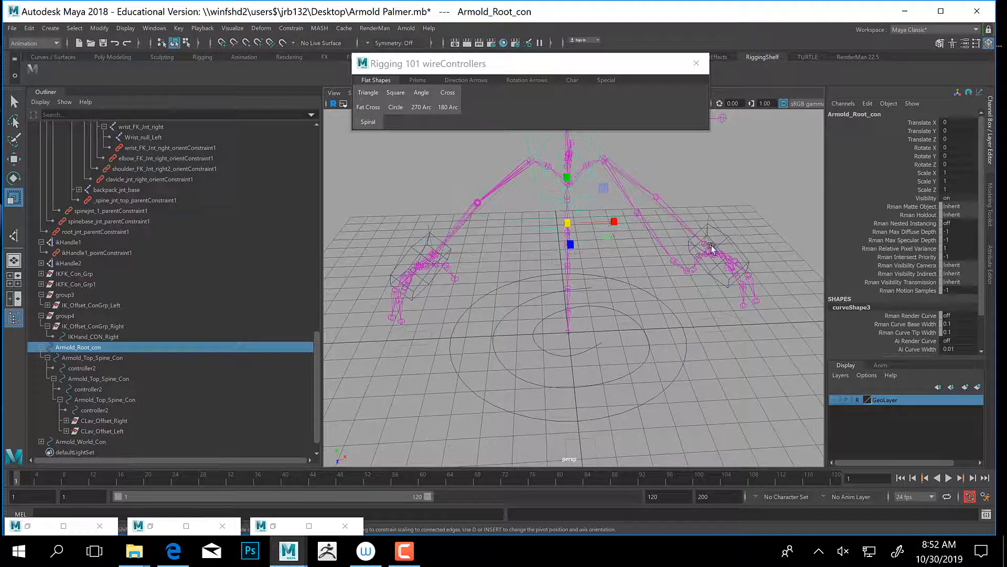
click(727, 239)
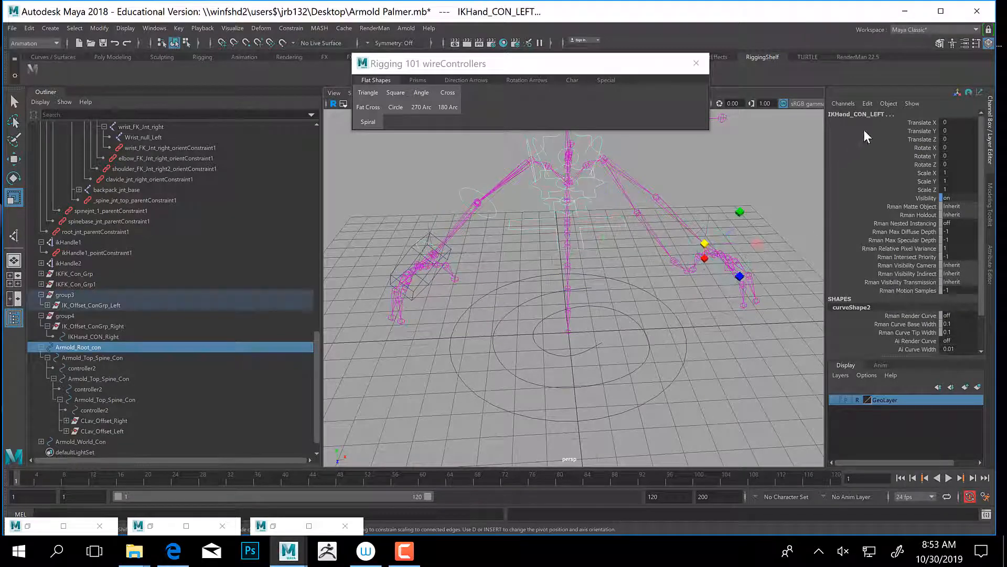
click(407, 254)
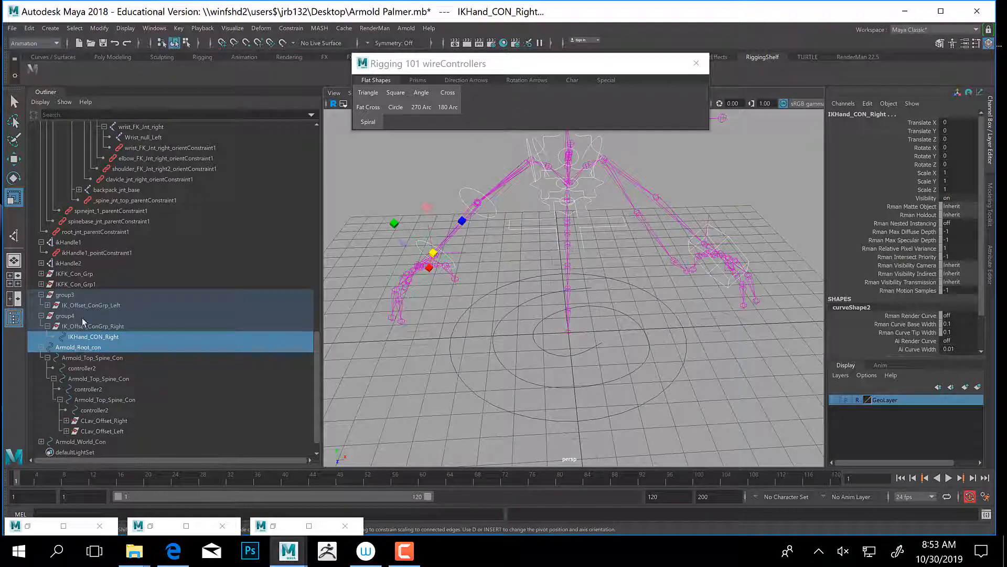
click(643, 370)
key(p)
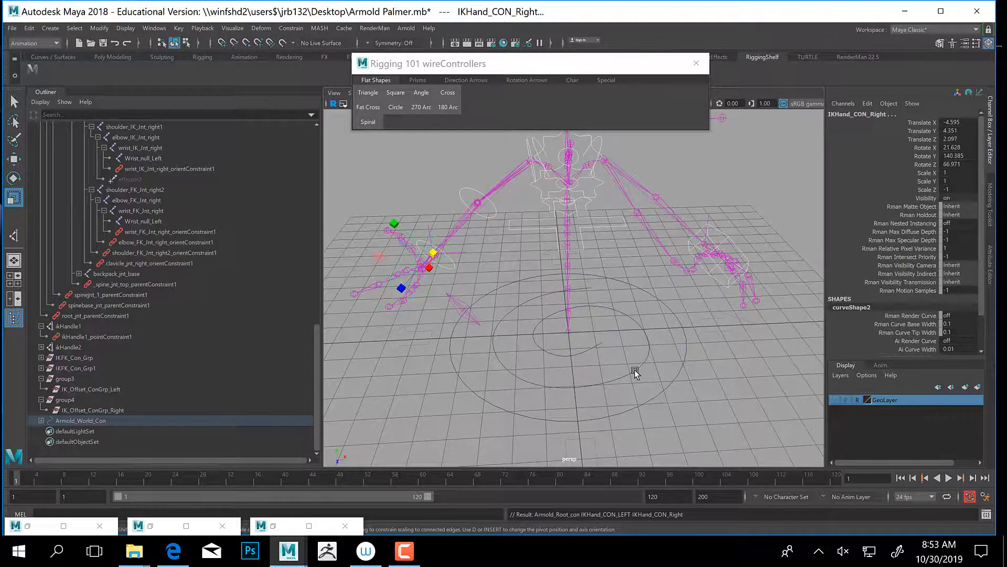
alt+drag(506, 353, 577, 372)
key(ctrl+z)
Examine the right hand joints and their IK control up close, and reselect Armold_Placement_Con.
alt+middle_drag(480, 347, 542, 366)
scroll(542, 366, up, 4)
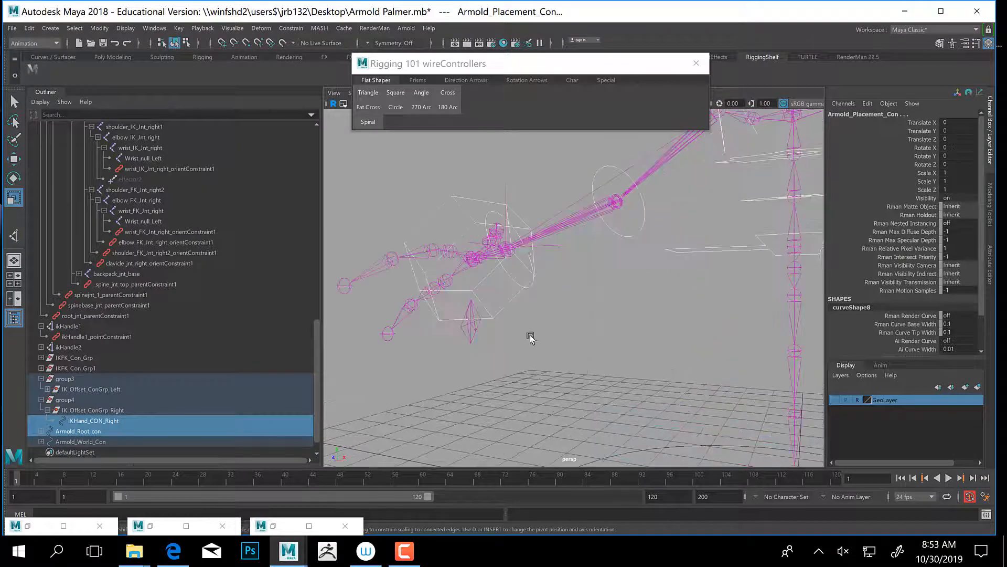
click(524, 229)
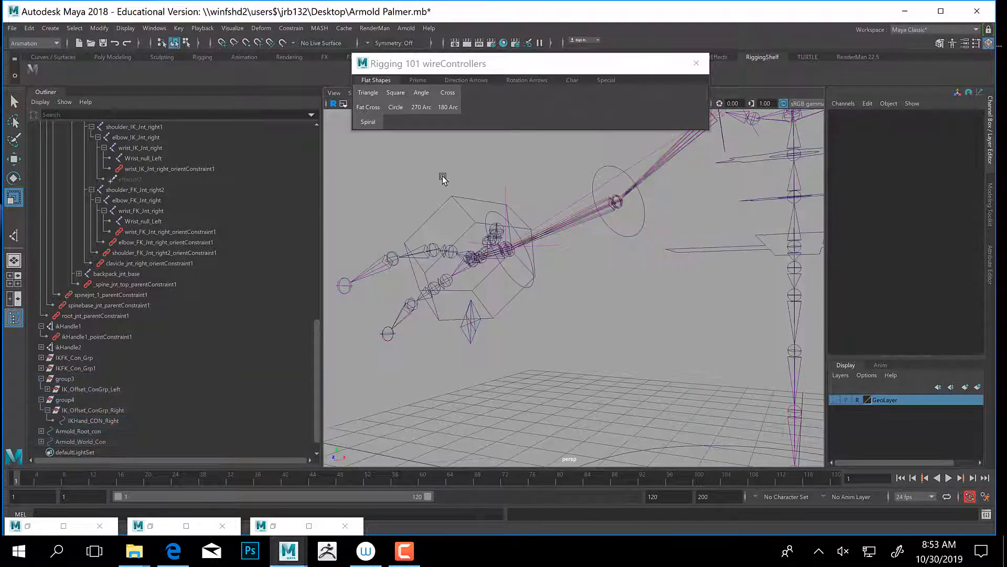
drag(440, 176, 474, 217)
alt+drag(613, 388, 564, 372)
click(564, 371)
alt+drag(674, 369, 742, 225)
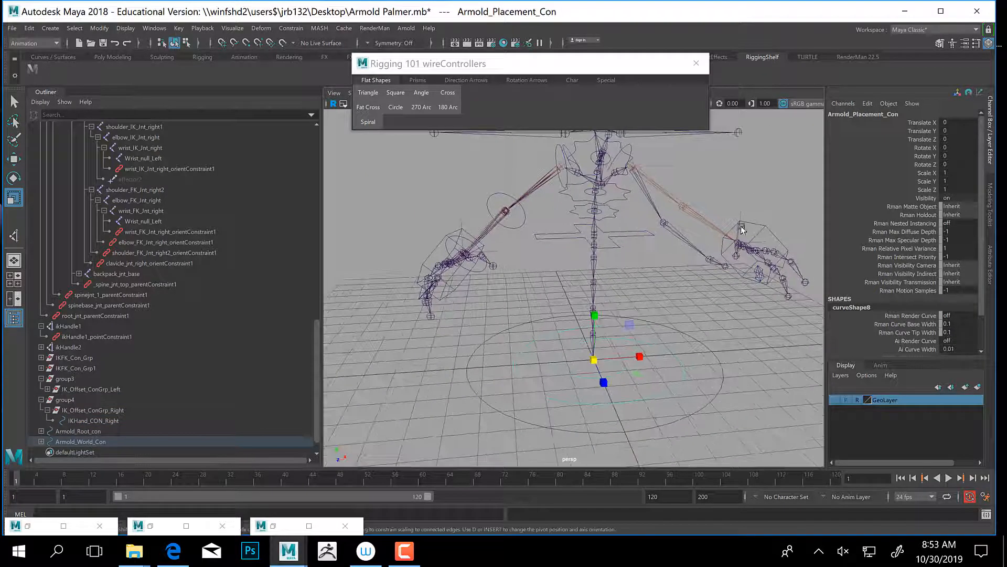
Parent Armold_Root_con and IKHand_CON_LEFT under Armold_Placement_Con.
click(633, 241)
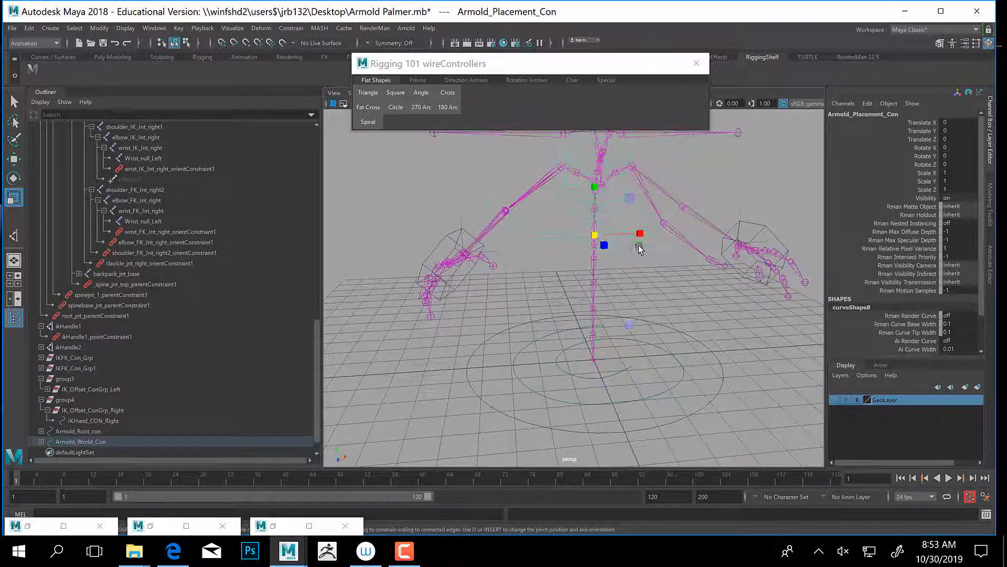
click(767, 228)
click(669, 404)
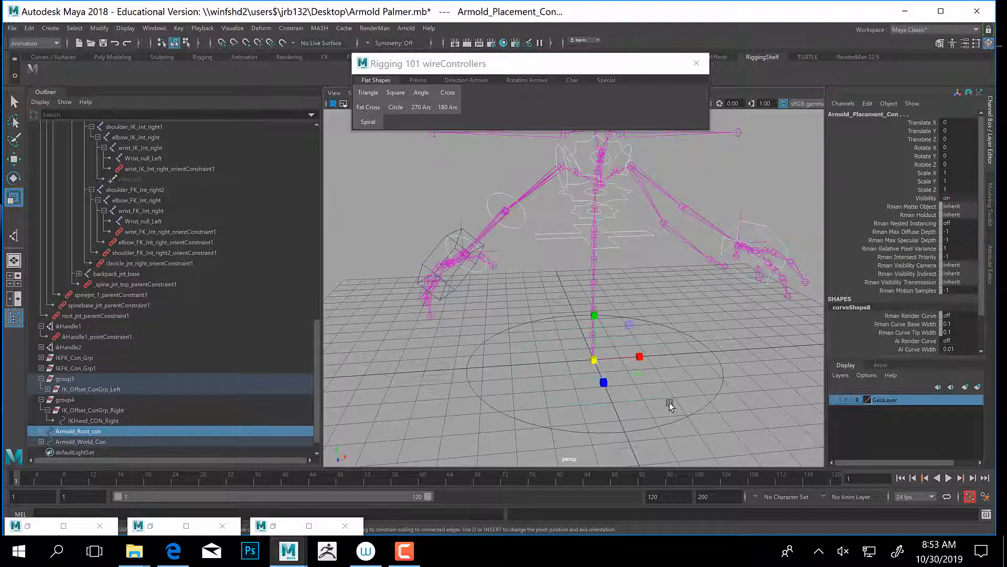
key(p)
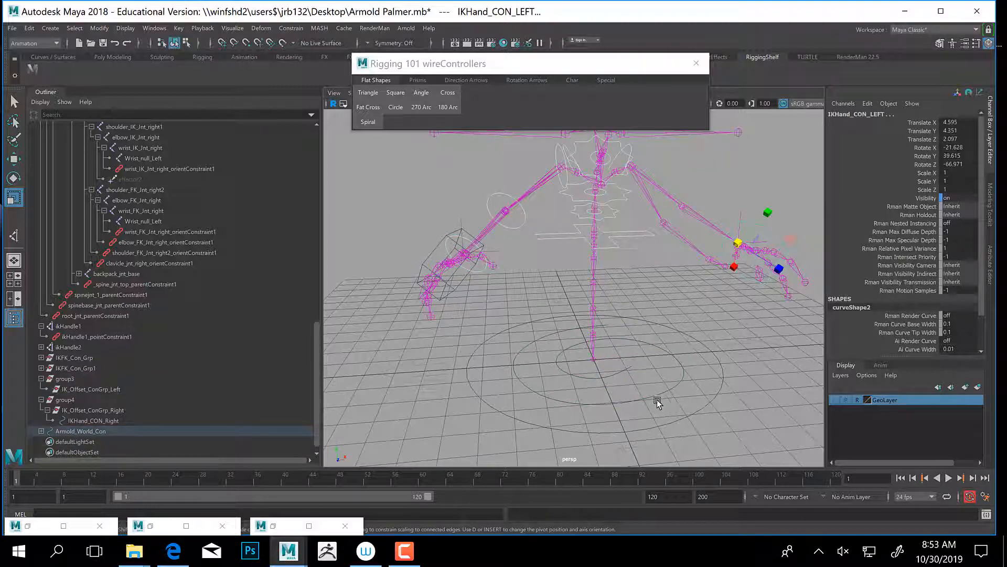
Move Armold_Placement_Con about 1 unit up as a test, undo the move and inspect IKHand_CON_Right.
click(655, 403)
key(w)
drag(596, 359, 596, 336)
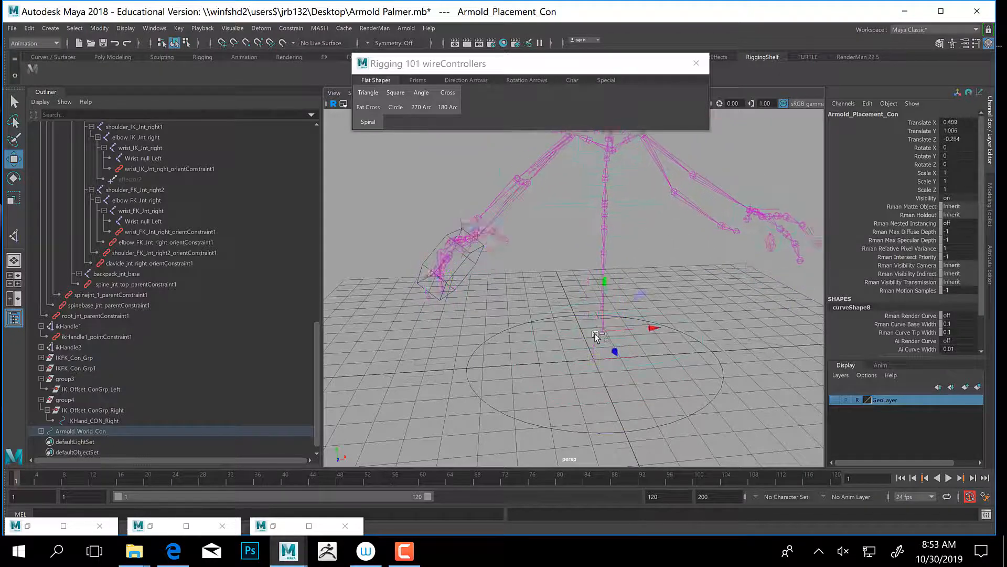
click(445, 241)
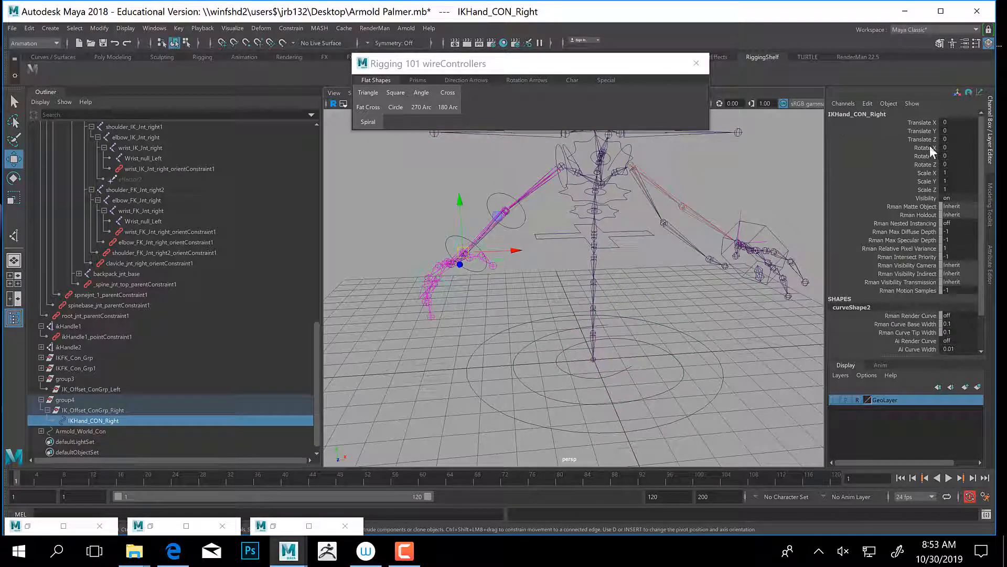
Try parenting IKHand_CON_Right under Armold_Placement_Con and inspect the right hand joints up close.
click(555, 411)
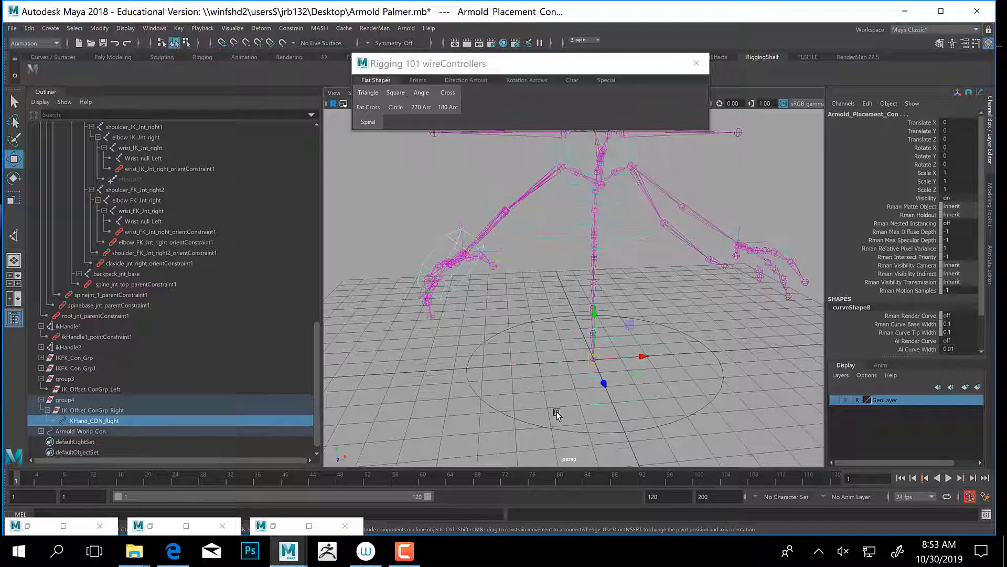
key(p)
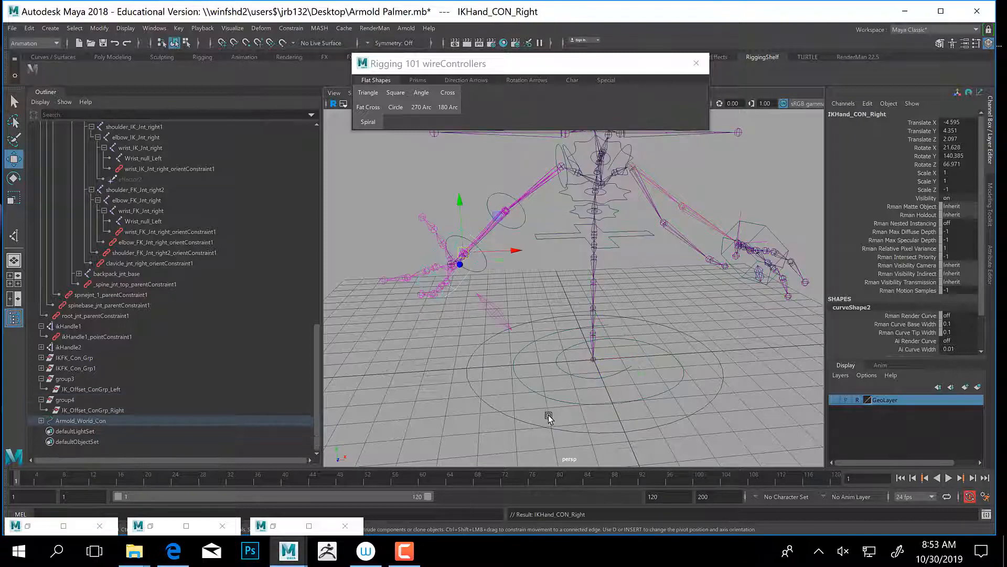
alt+middle_drag(480, 291, 562, 342)
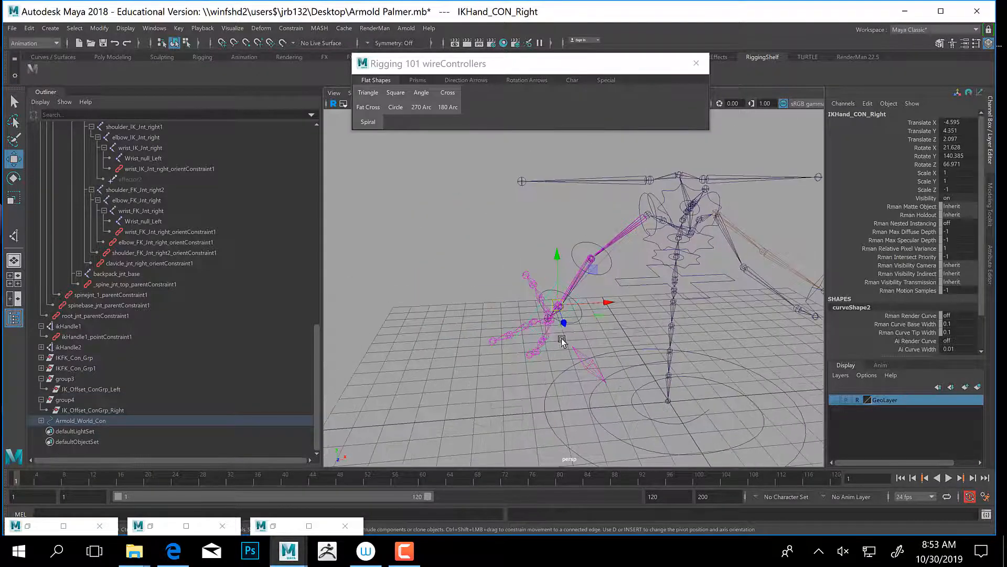
alt+right_drag(562, 341, 570, 368)
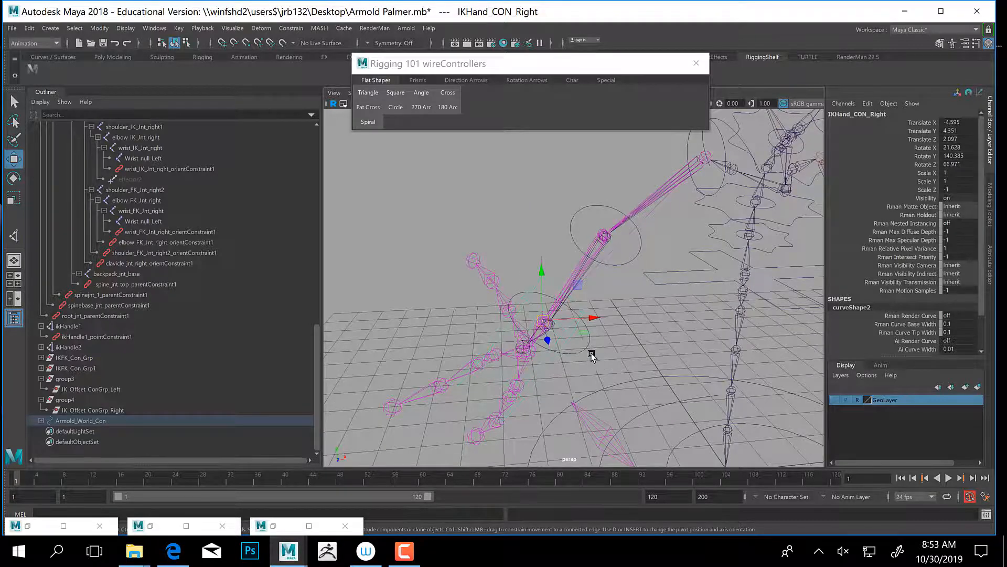
alt+drag(591, 353, 544, 320)
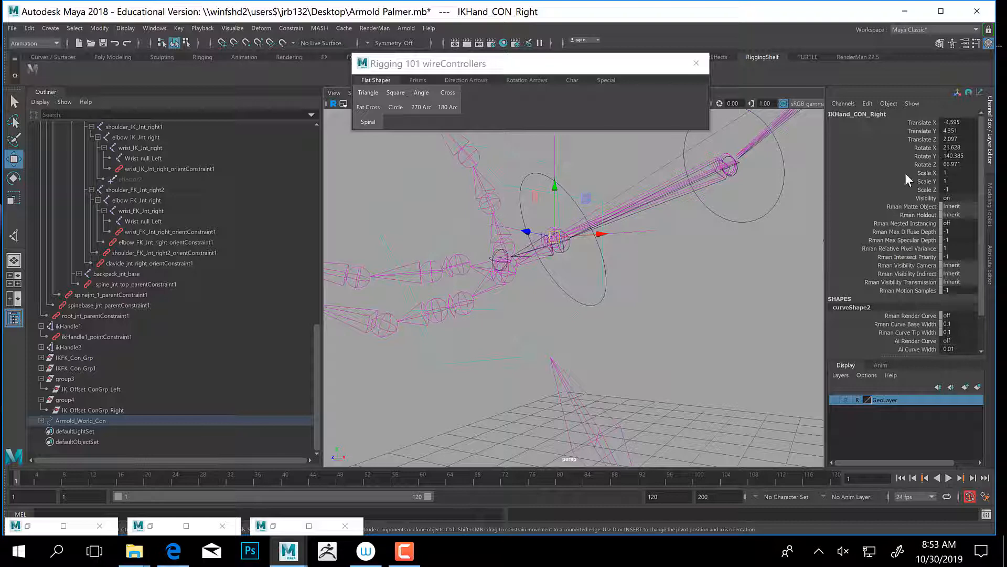
alt+drag(599, 284, 588, 293)
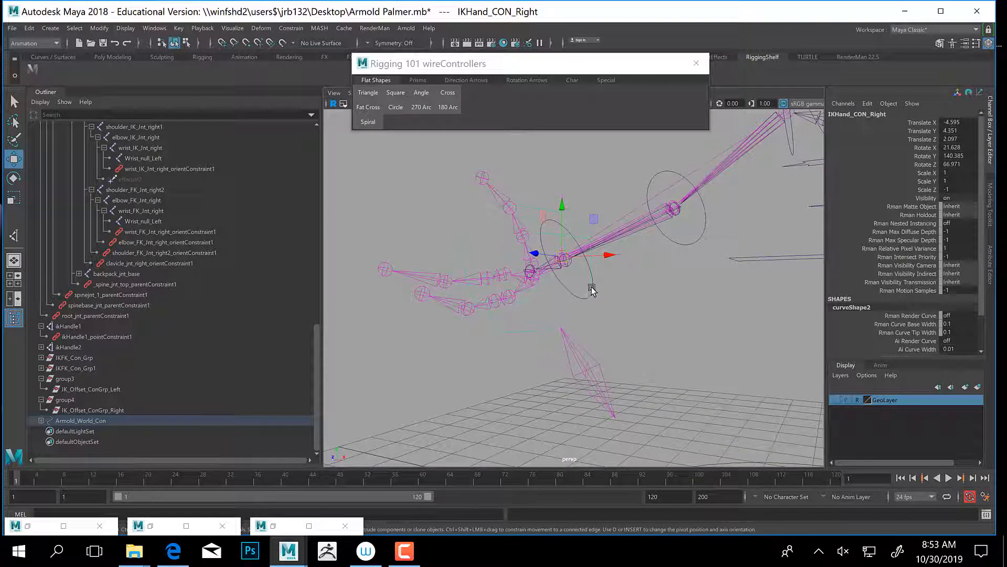
scroll(630, 359, down, 2)
alt+middle_drag(519, 303, 461, 256)
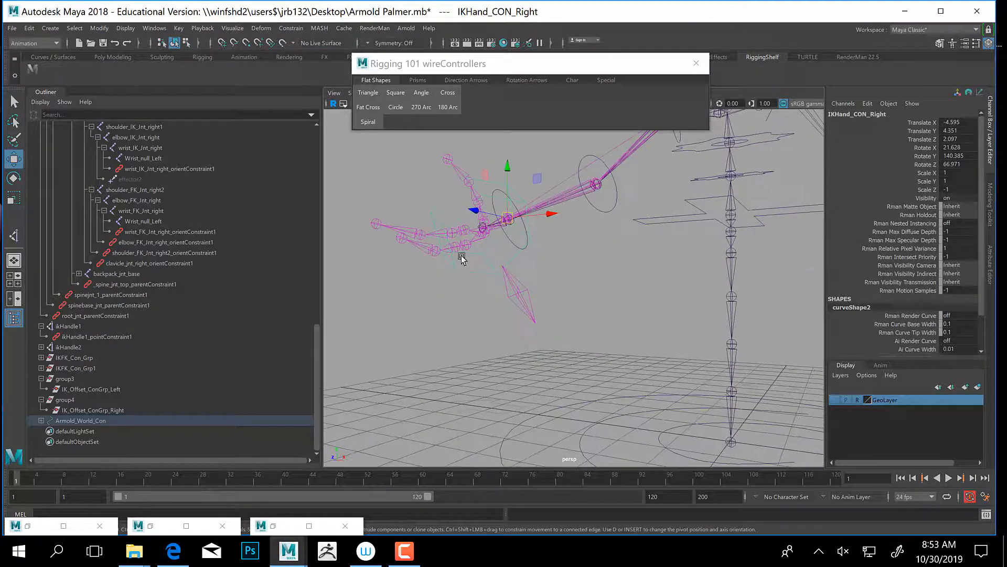
alt+drag(550, 298, 434, 210)
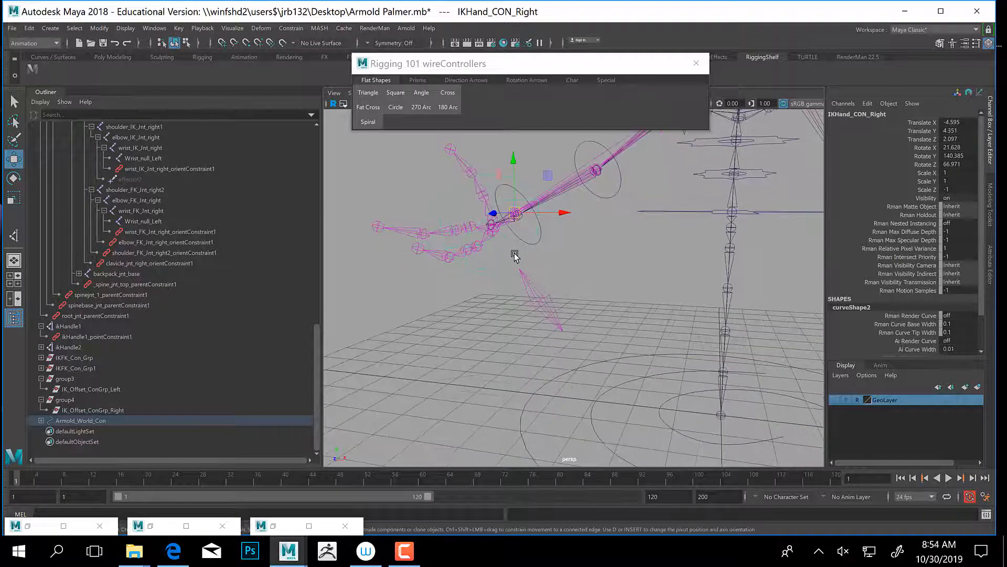
Try unparenting IKHand_CON_Right and setting its translation and rotation to 0, and undo back to before its parenting.
key(shift+p)
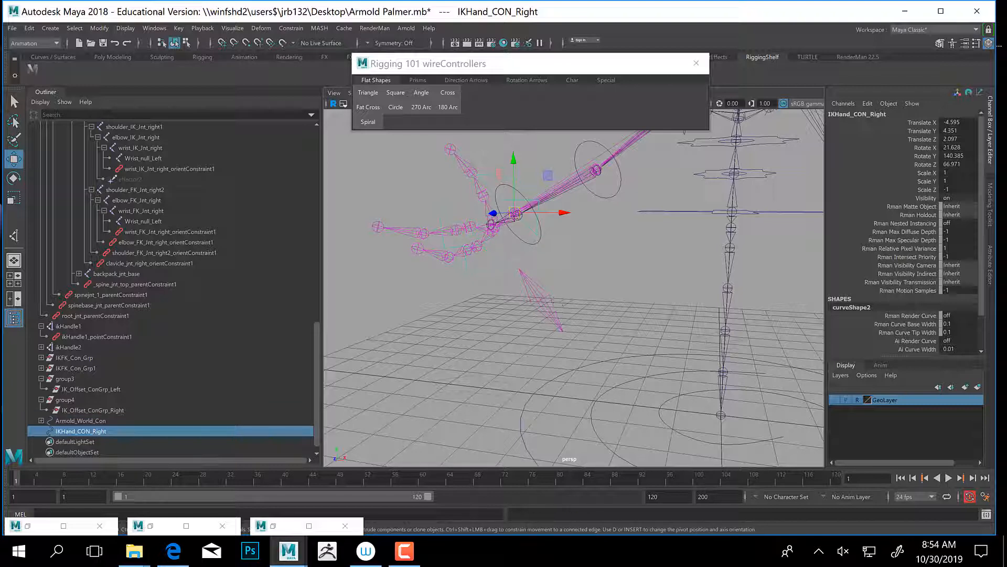
click(951, 122)
shift+click(964, 164)
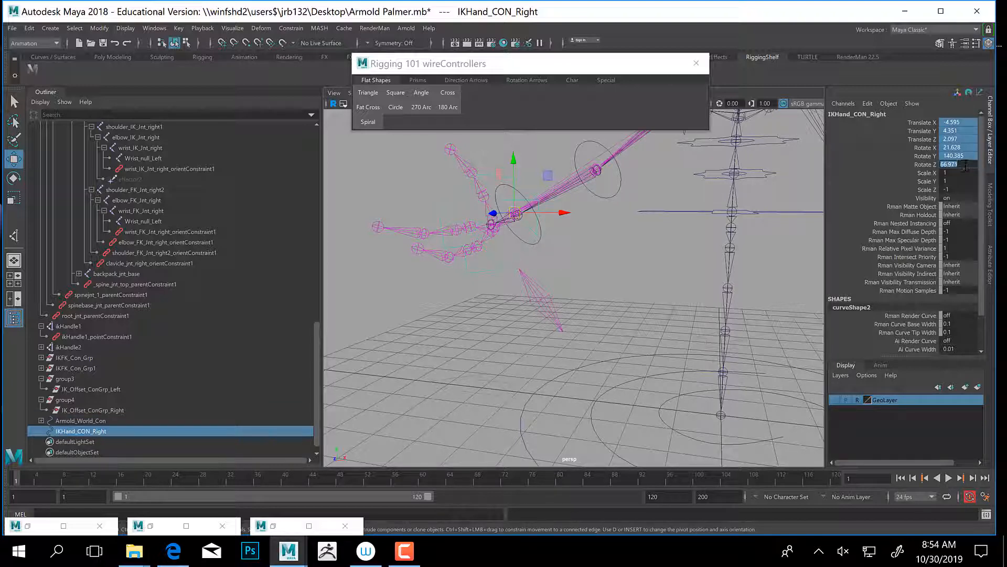
text(0)
key(Return)
alt+drag(618, 400, 577, 365)
key(ctrl+z)
key(ctrl+z)
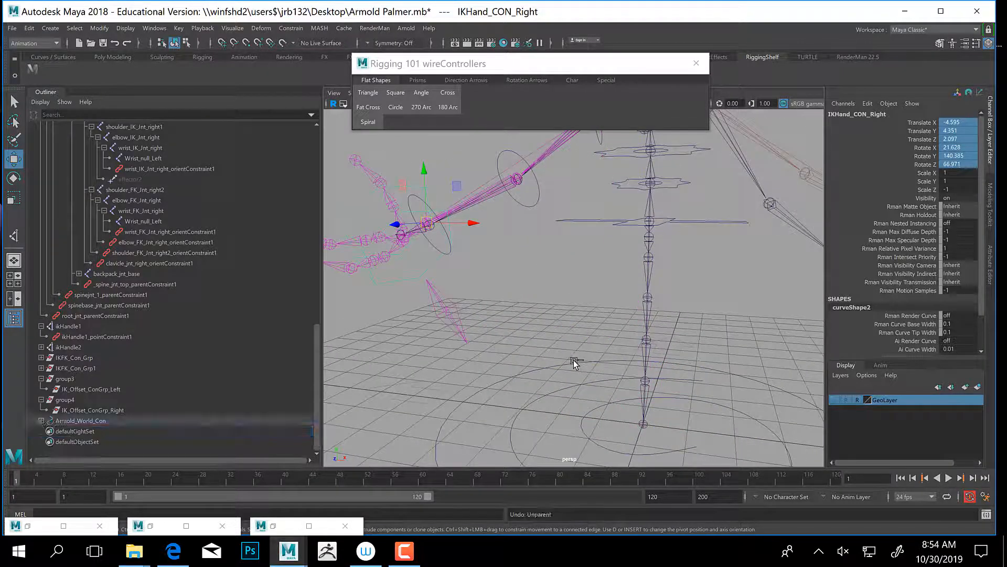
key(ctrl+z)
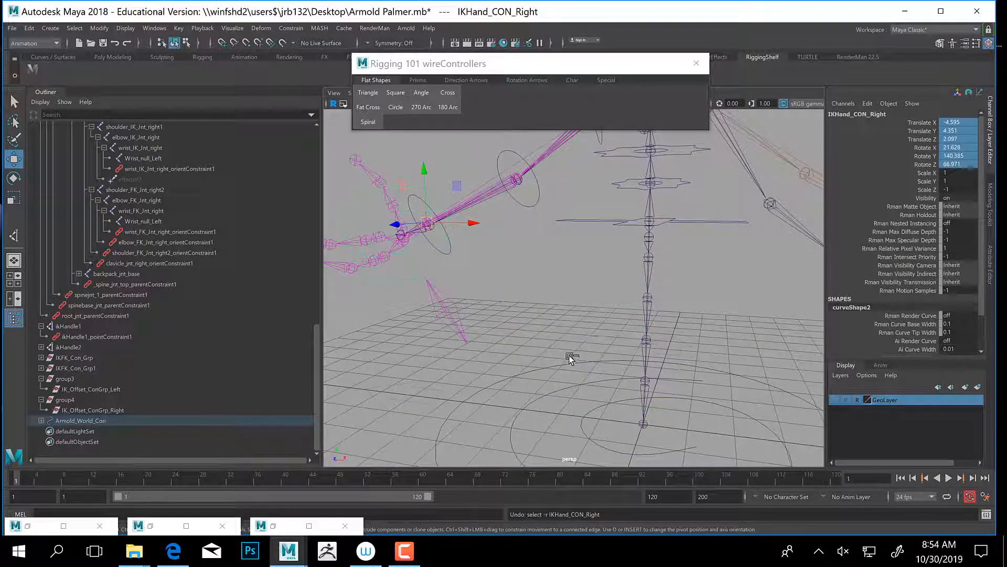
key(ctrl+z)
Examine the right arm's FK_SHoulder_Right_COn and IKHand_CON_Right controls from several angles.
alt+drag(557, 380, 608, 390)
alt+drag(509, 336, 622, 293)
click(621, 293)
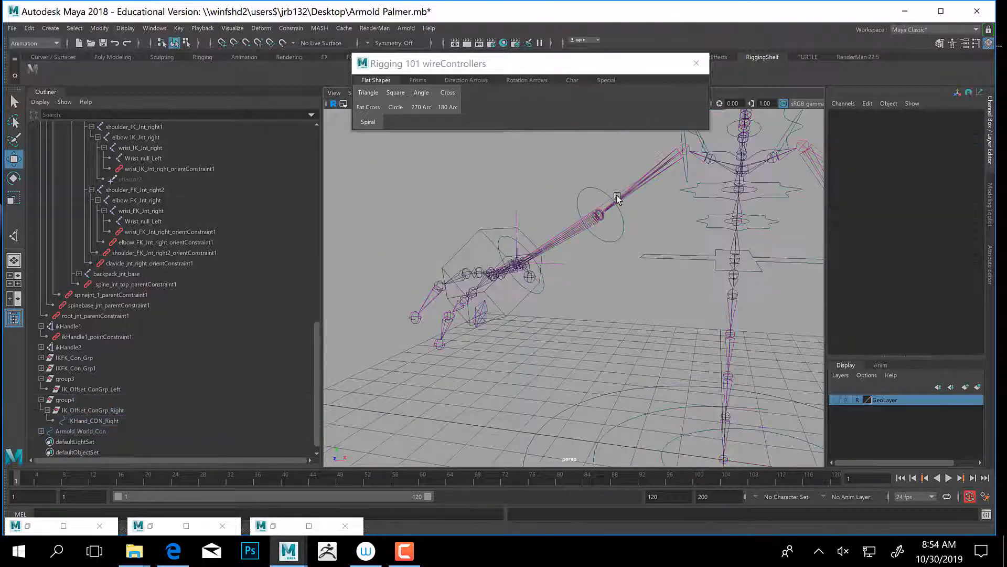
alt+drag(589, 228, 670, 221)
click(716, 160)
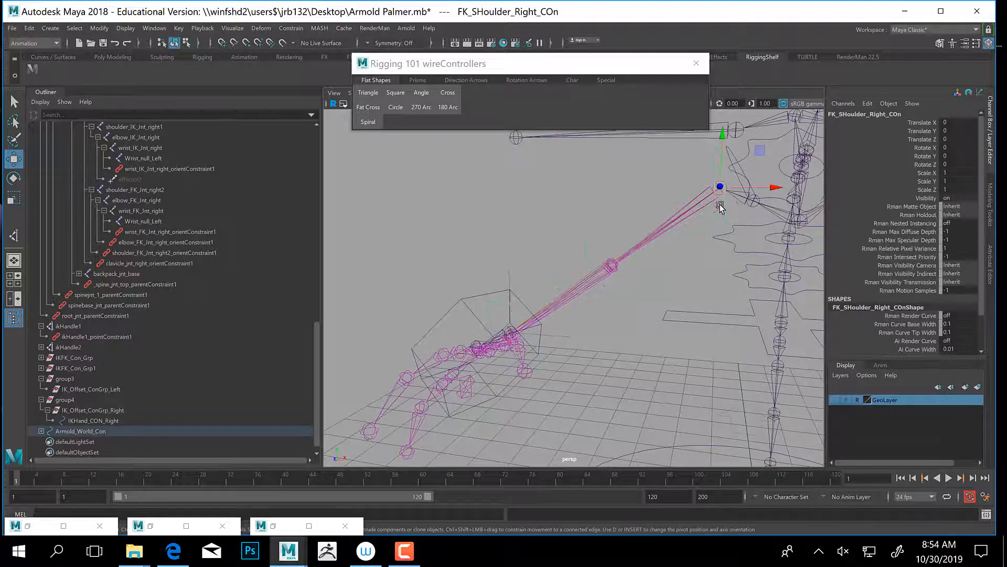
alt+drag(587, 238, 558, 302)
click(432, 301)
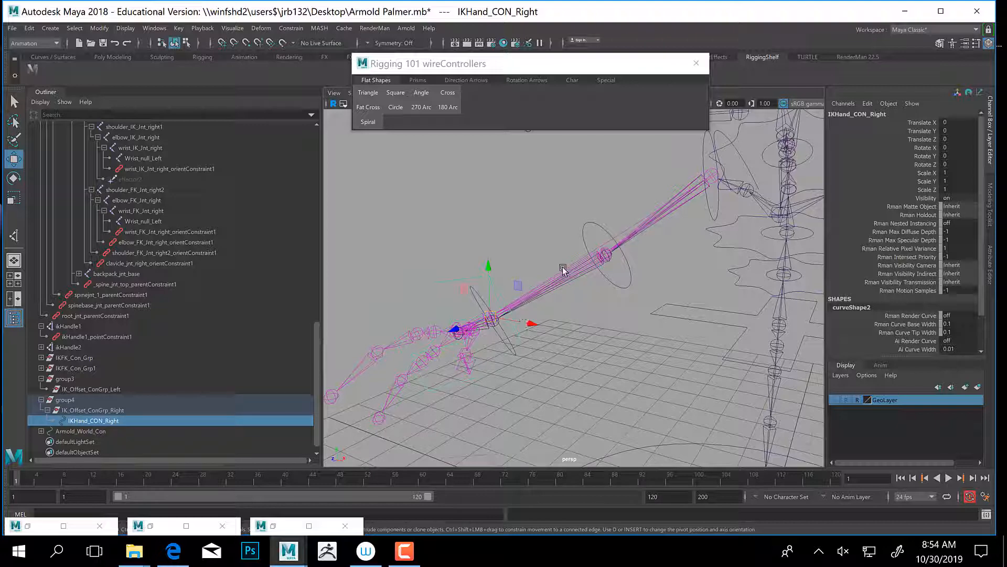
click(548, 271)
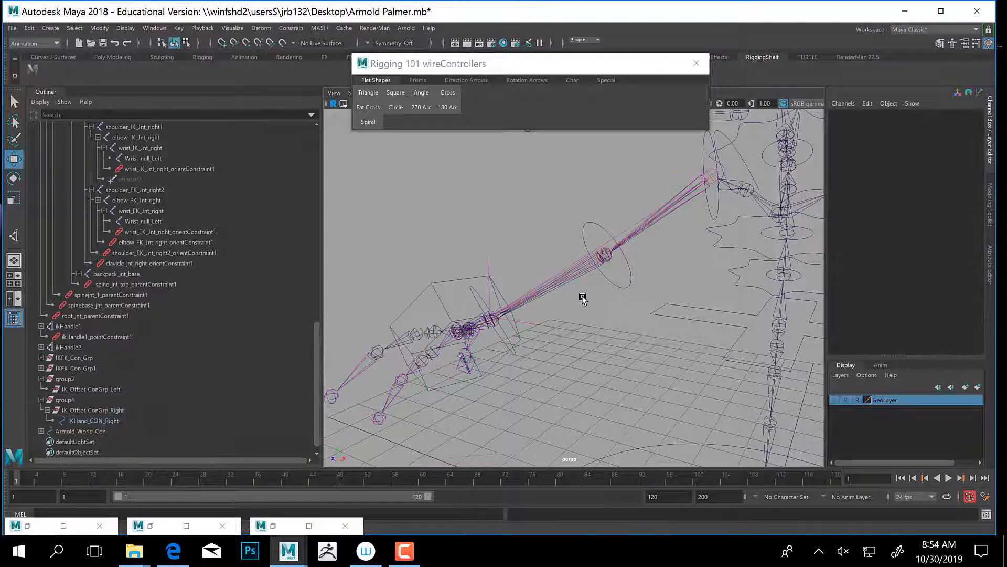
Select elbow_IK_Jnt_right and examine its joint hierarchy and the right wrist area.
click(542, 284)
alt+middle_drag(544, 332, 552, 322)
scroll(141, 207, up, 8)
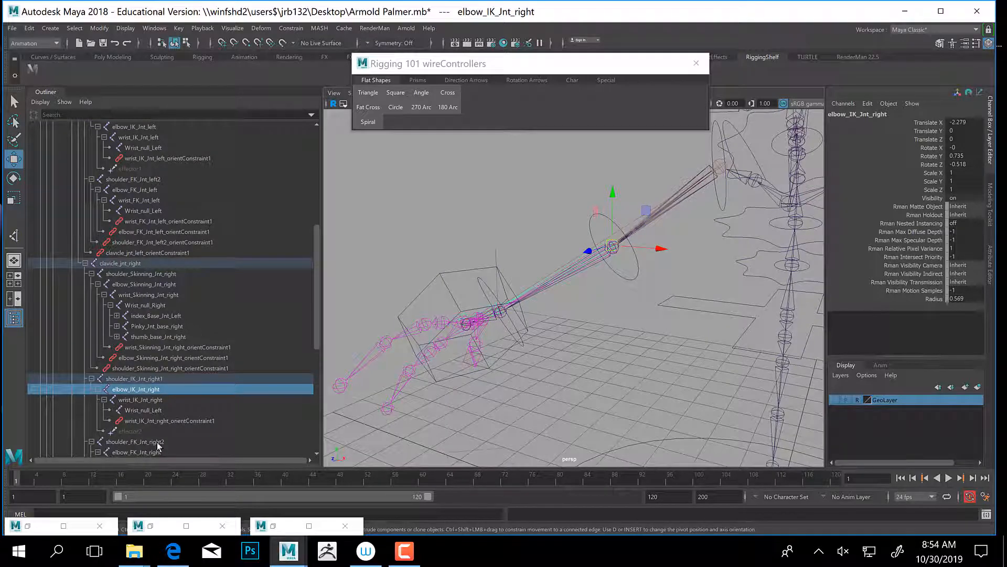
click(103, 399)
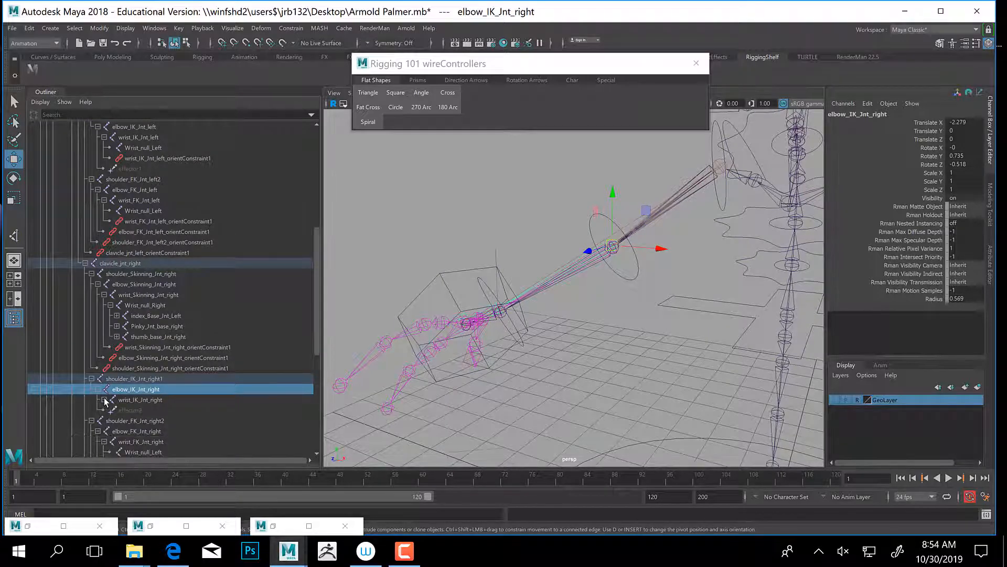
click(104, 399)
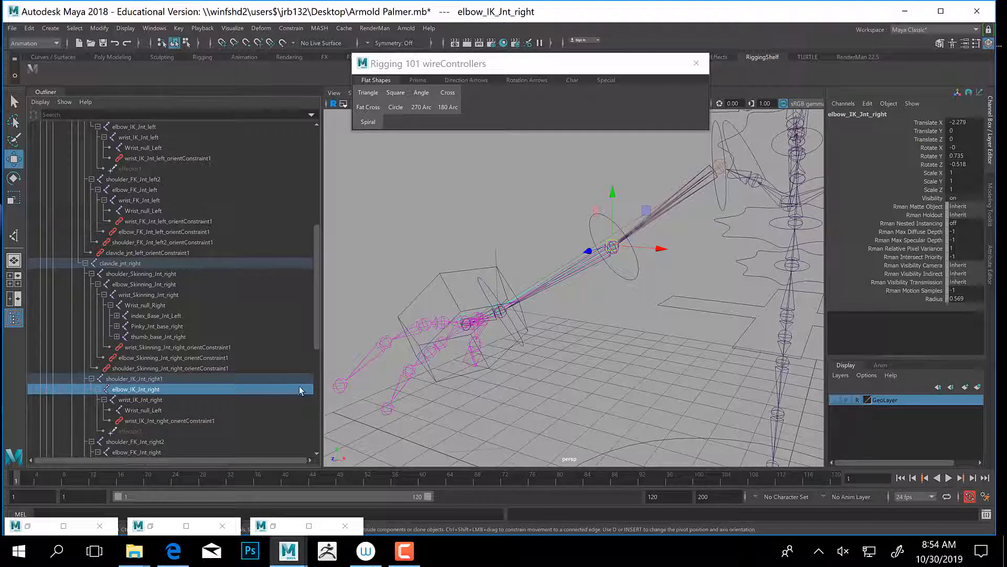
alt+middle_drag(473, 350, 560, 315)
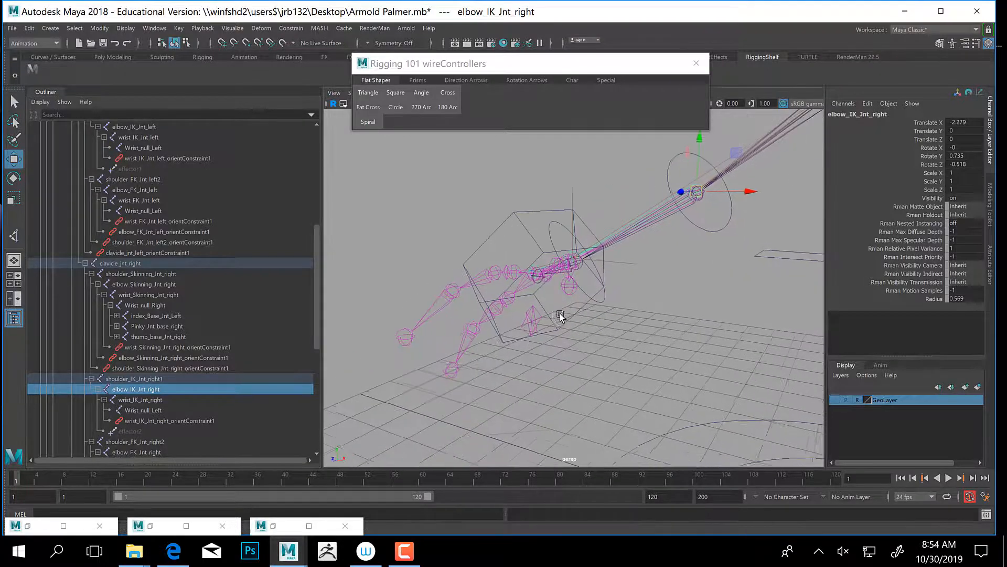
alt+drag(560, 315, 526, 341)
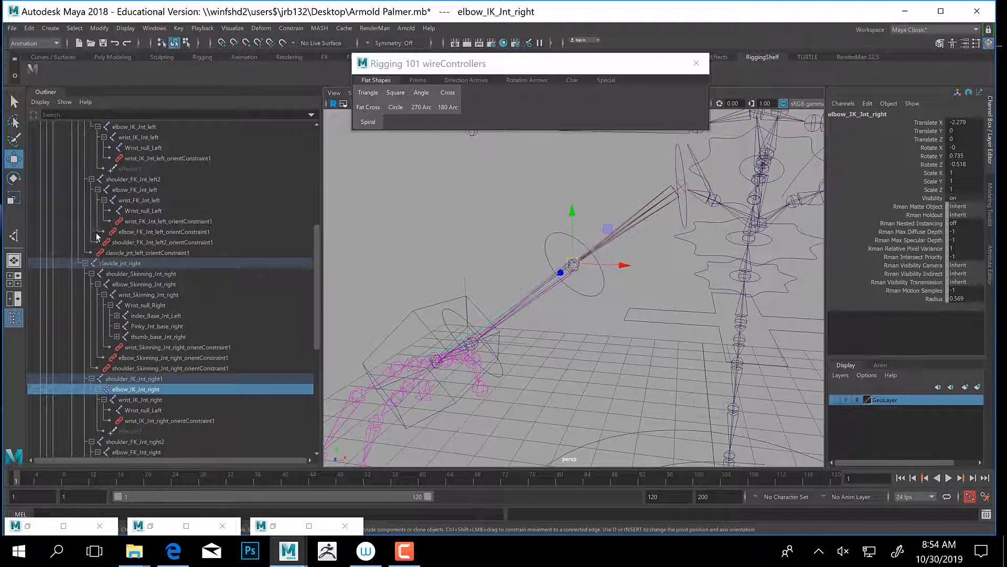
Set the IK joint weight to 0 on the orient constraints of the right shoulder, elbow and wrist skinning joints.
scroll(98, 239, up, 3)
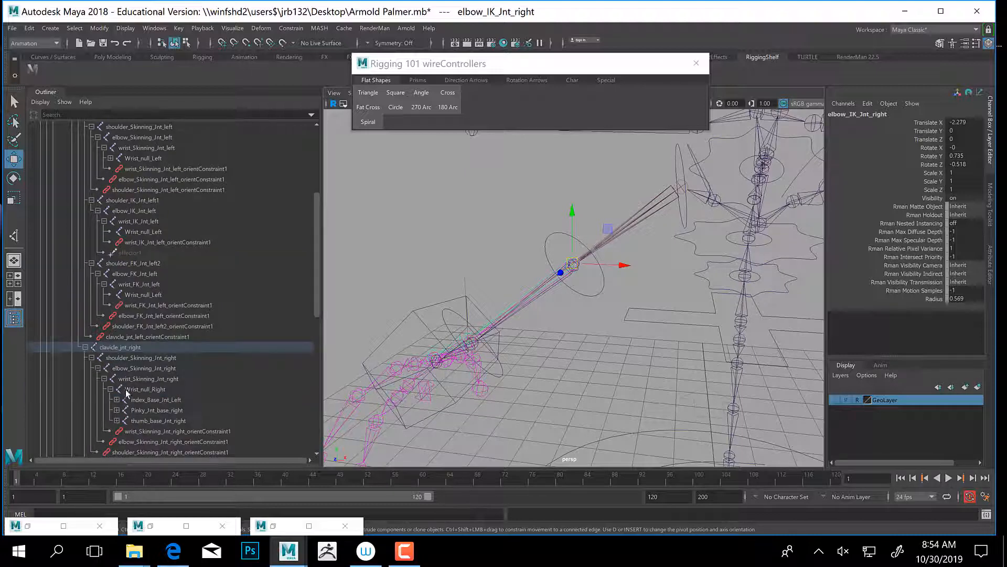
scroll(134, 408, down, 3)
click(130, 369)
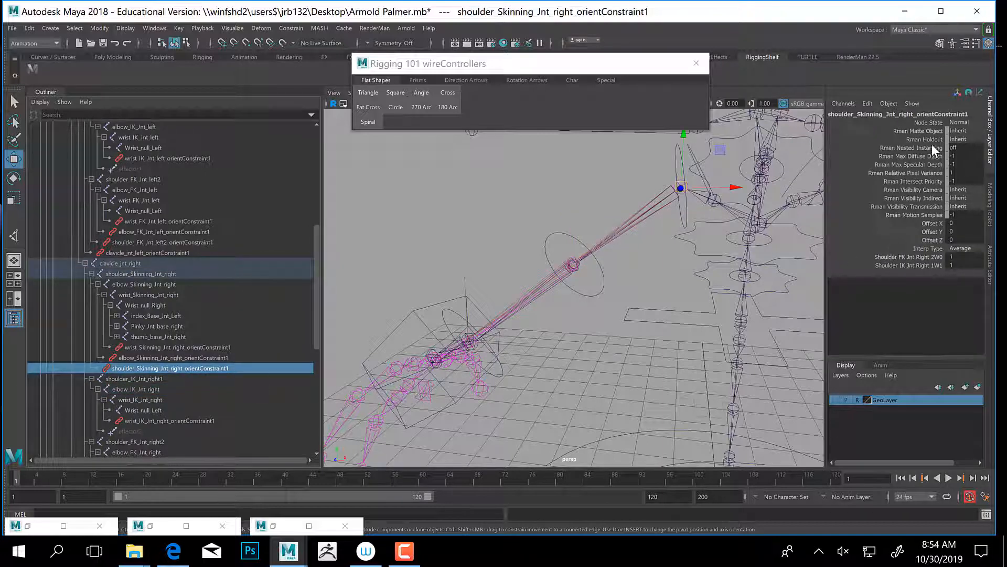
click(961, 265)
click(146, 359)
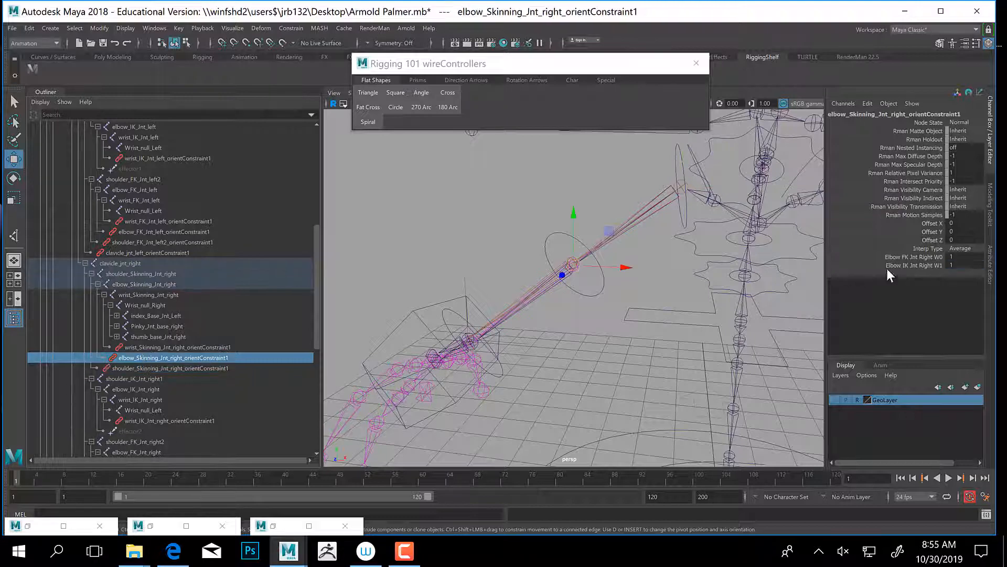
text(0)
key(Return)
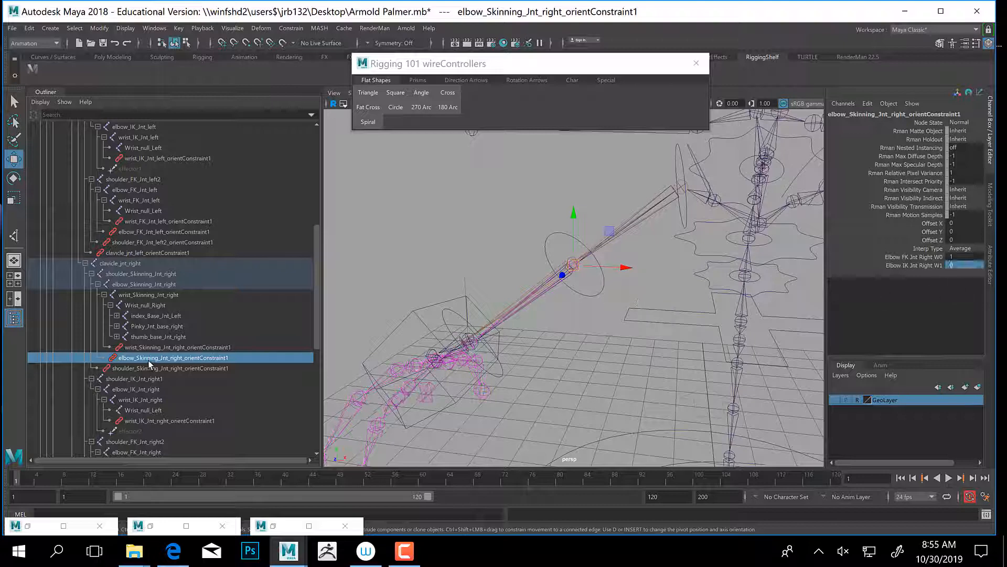
click(150, 347)
double_click(958, 265)
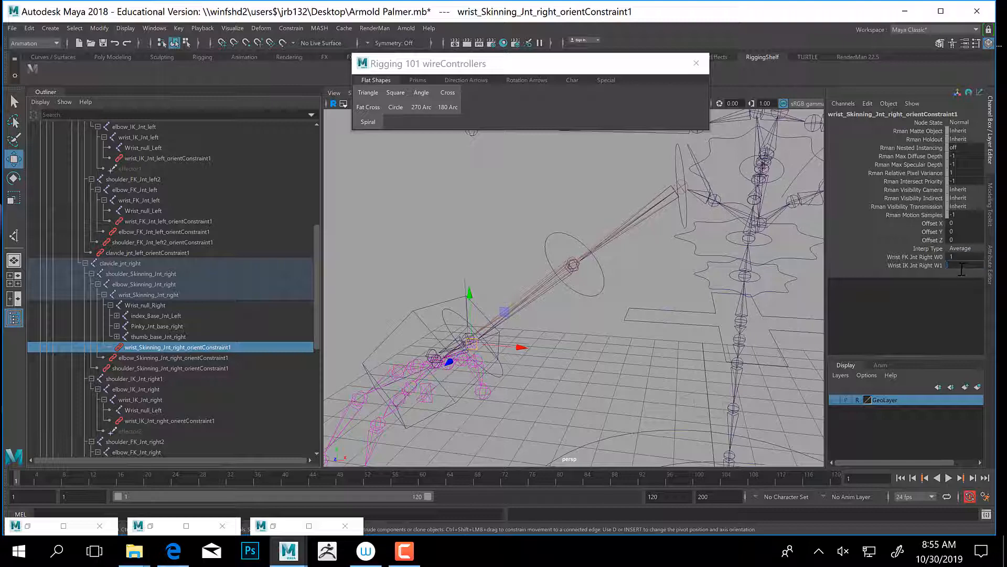
text(0)
key(Return)
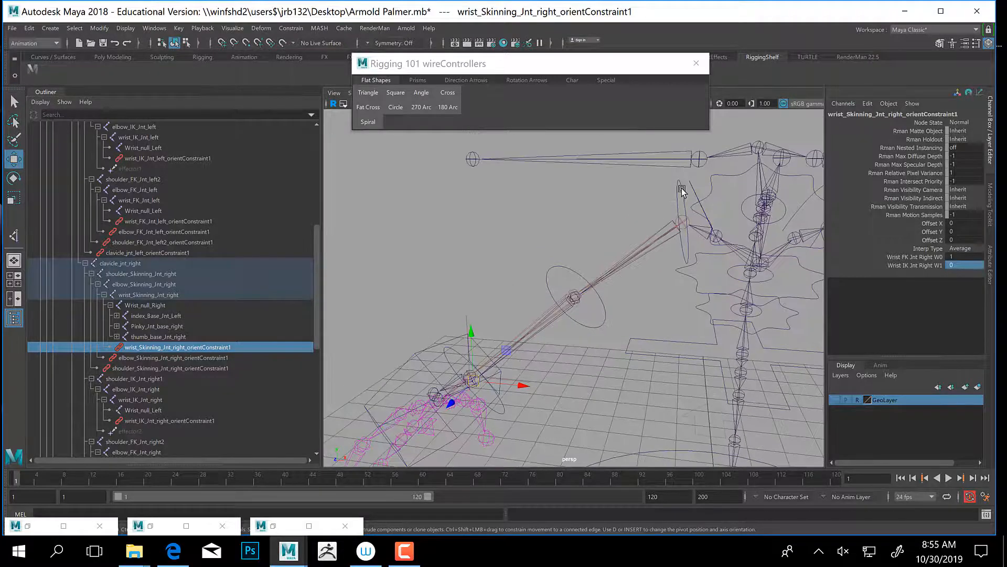
Rotate FK_SHoulder_Right_COn about 45 degrees in Z and bend the right arm with its FK elbow control.
click(686, 230)
key(e)
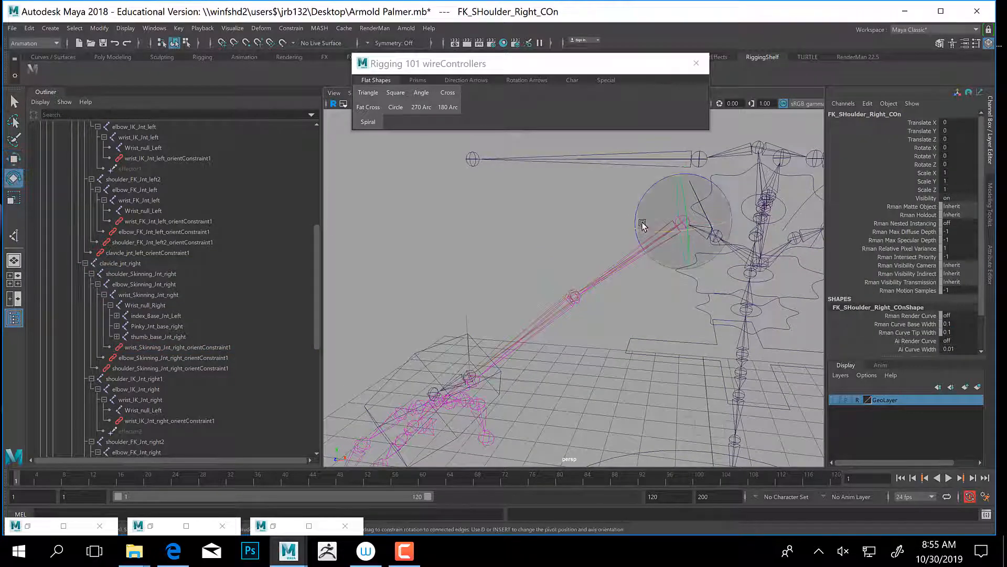
drag(641, 208, 668, 182)
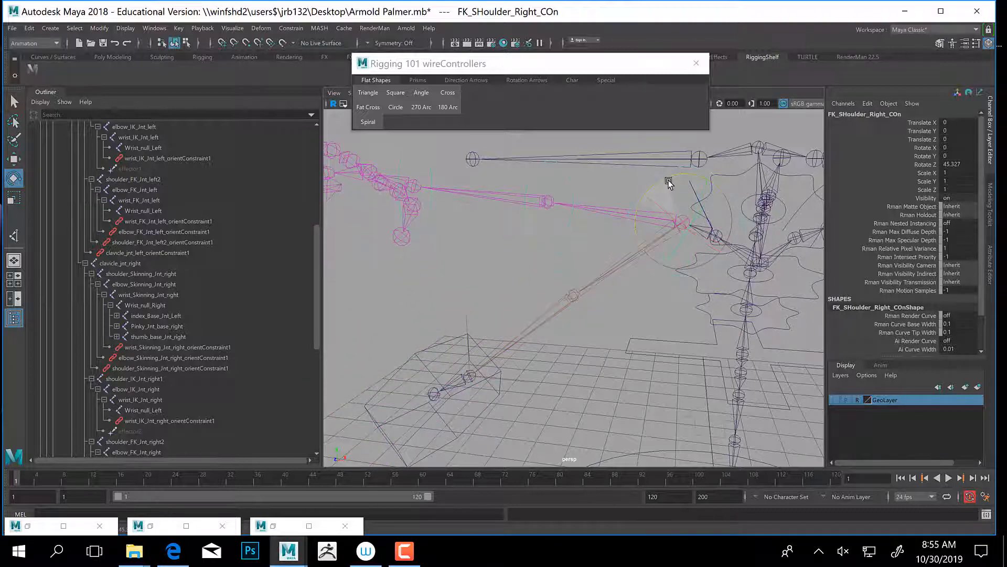
alt+middle_drag(547, 230, 557, 238)
click(590, 252)
alt+drag(586, 256, 484, 242)
Try rotating FK_Wrist_Right_COn and undo the rotation.
click(518, 276)
drag(518, 275, 506, 256)
key(ctrl+z)
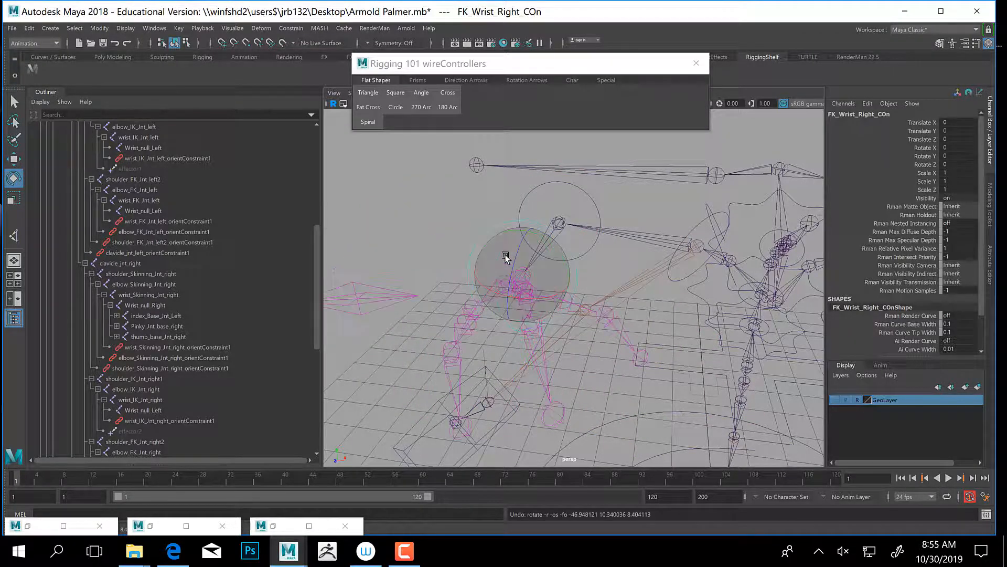
Move IKHand_CON_Right by about 0.07, 0.14 and 0.22 in X, Y and Z, then test rotating it and undo the rotation.
alt+middle_drag(436, 406, 467, 318)
click(478, 293)
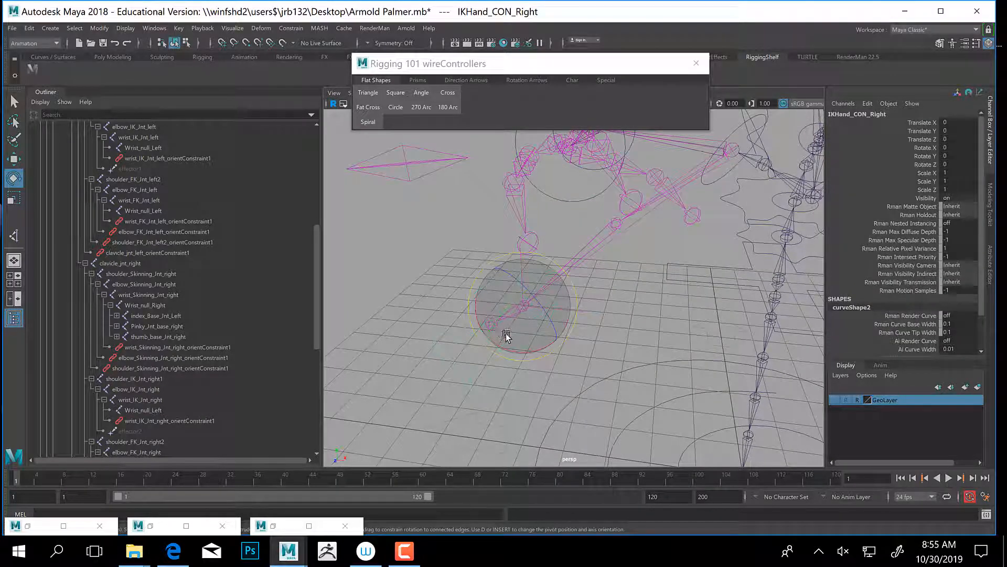
key(w)
drag(523, 307, 504, 313)
key(e)
drag(481, 353, 457, 333)
key(ctrl+z)
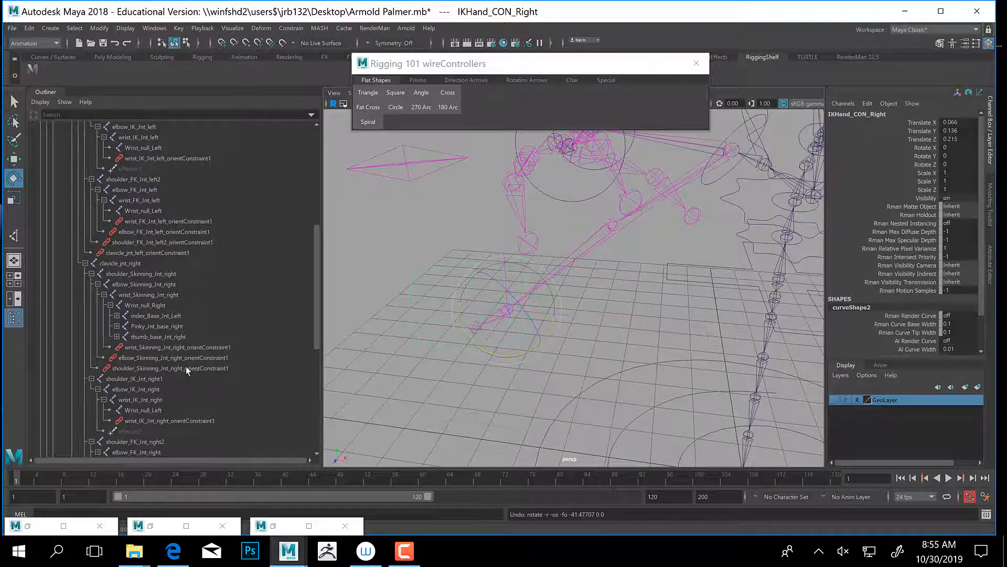
Switch wrist_Skinning_Jnt_right_orientConstraint1 to IK by setting its FK joint weight to 0 and its IK joint weight to 1.
click(166, 346)
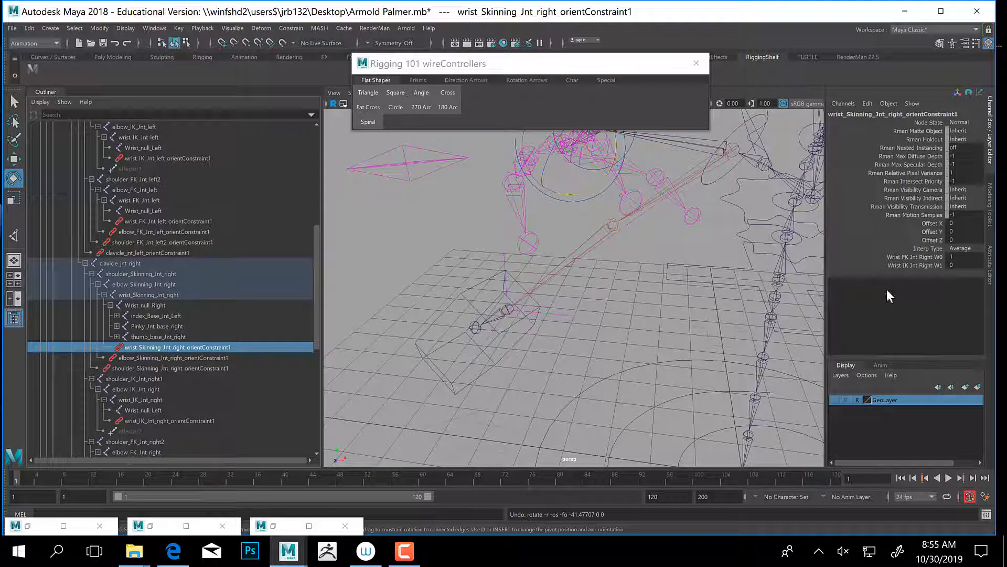
double_click(964, 256)
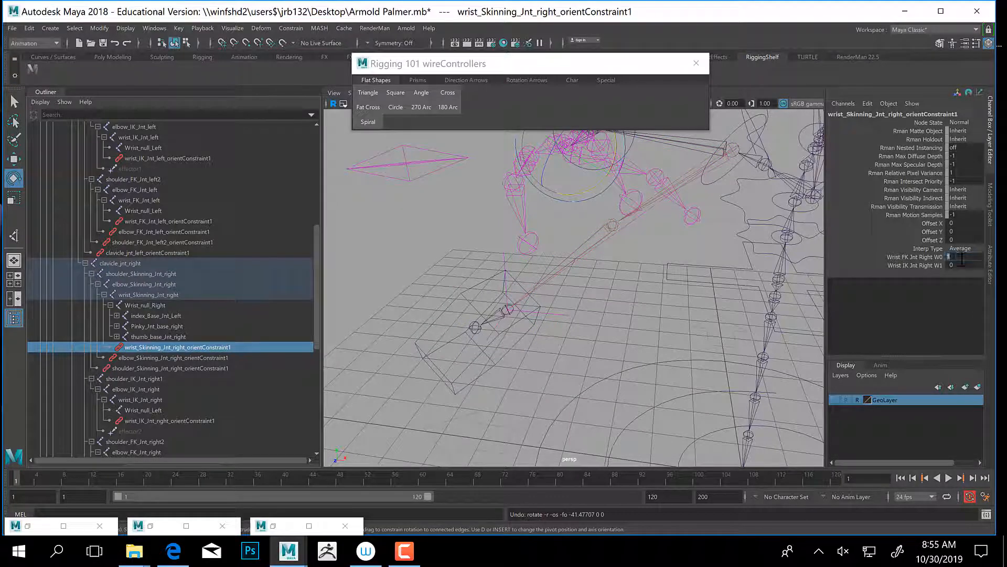
text(0)
double_click(974, 267)
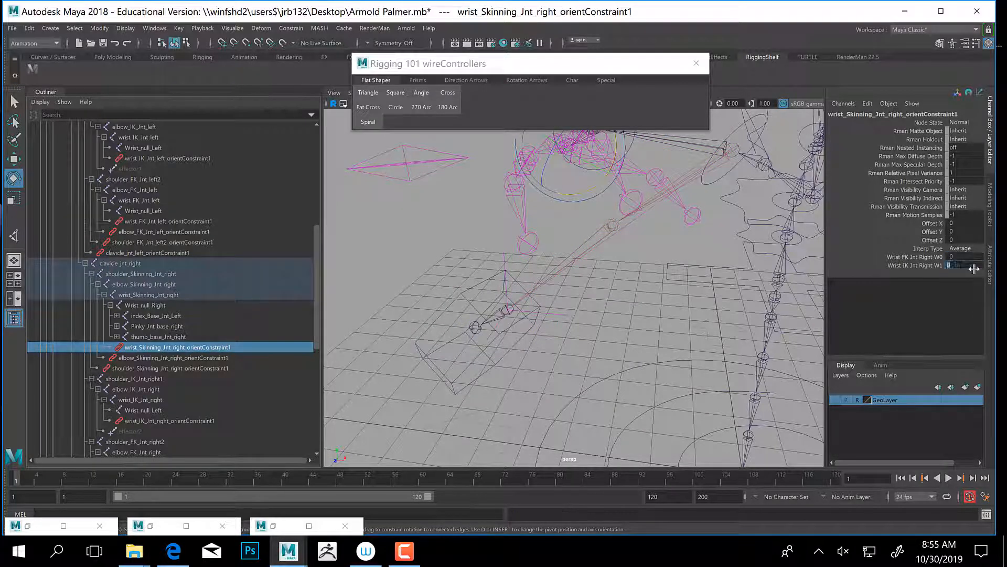
text(1)
key(Return)
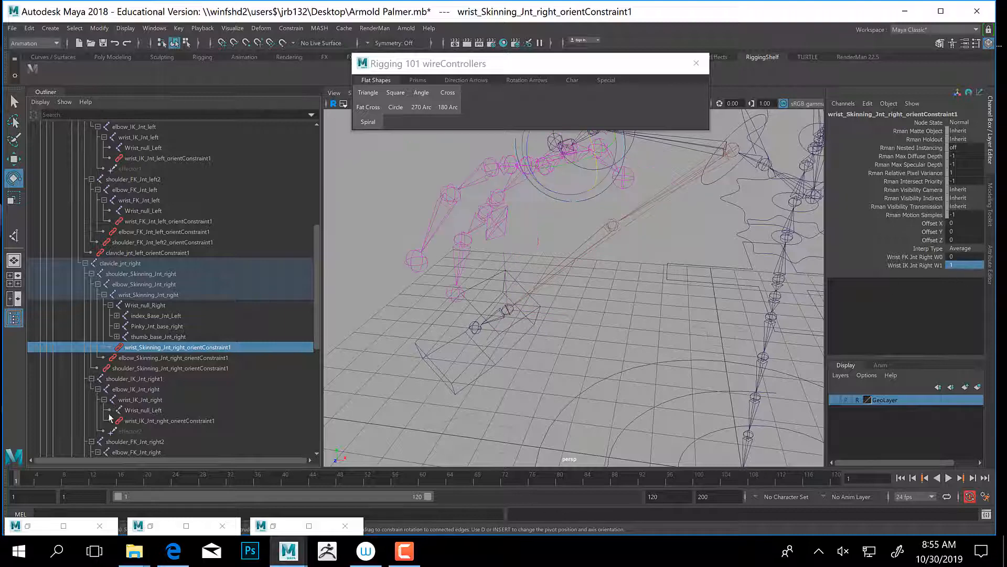
Set the Elbow FK weight to 0 and the Elbow IK weight to 1 on elbow_Skinning_Jnt_right_orientConstraint1.
click(190, 358)
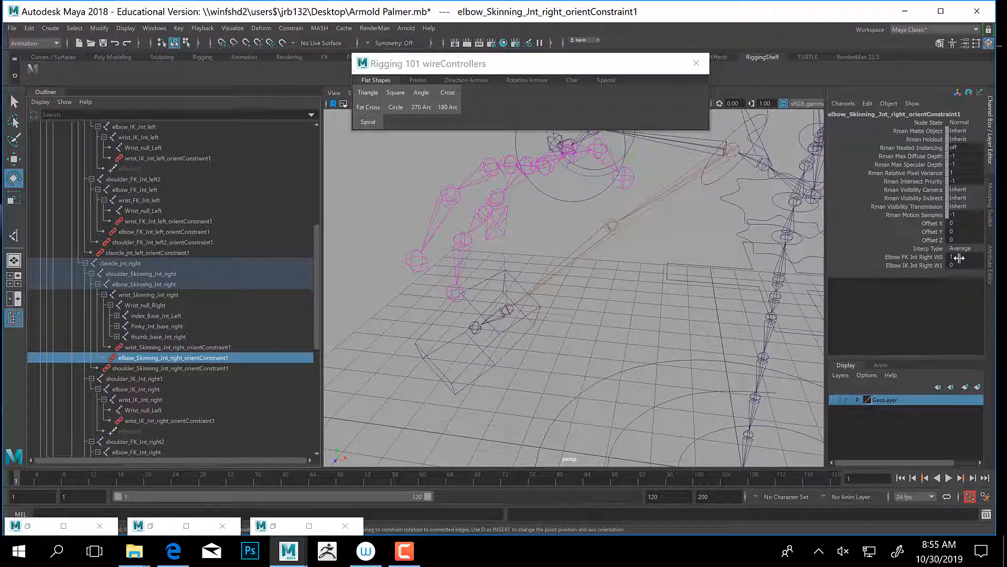
text(0)
key(Return)
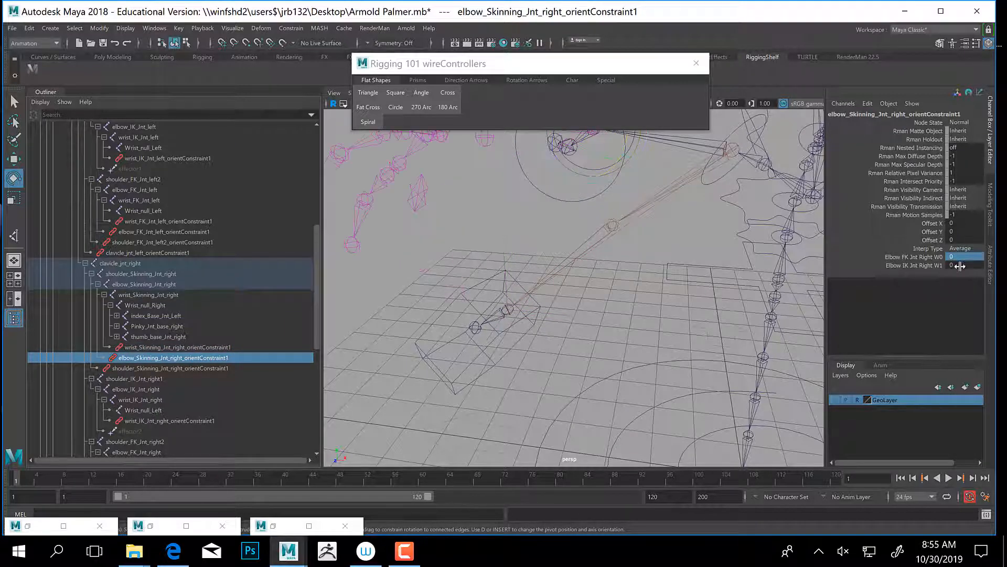
double_click(960, 266)
text(1)
key(Return)
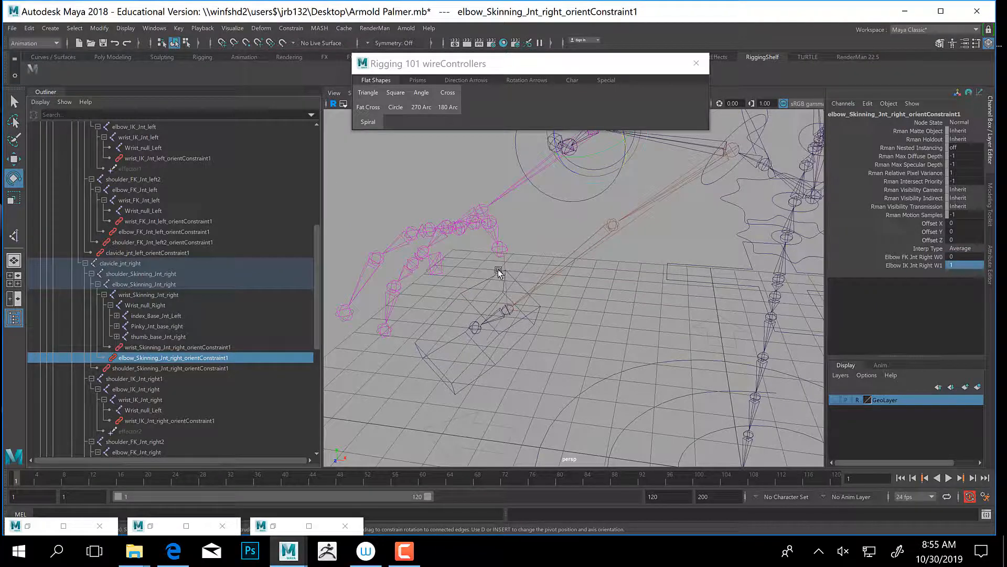
Set the Shoulder FK weight to 0 and the Shoulder IK weight to 1 on shoulder_Skinning_Jnt_right_orientConstraint1.
click(141, 368)
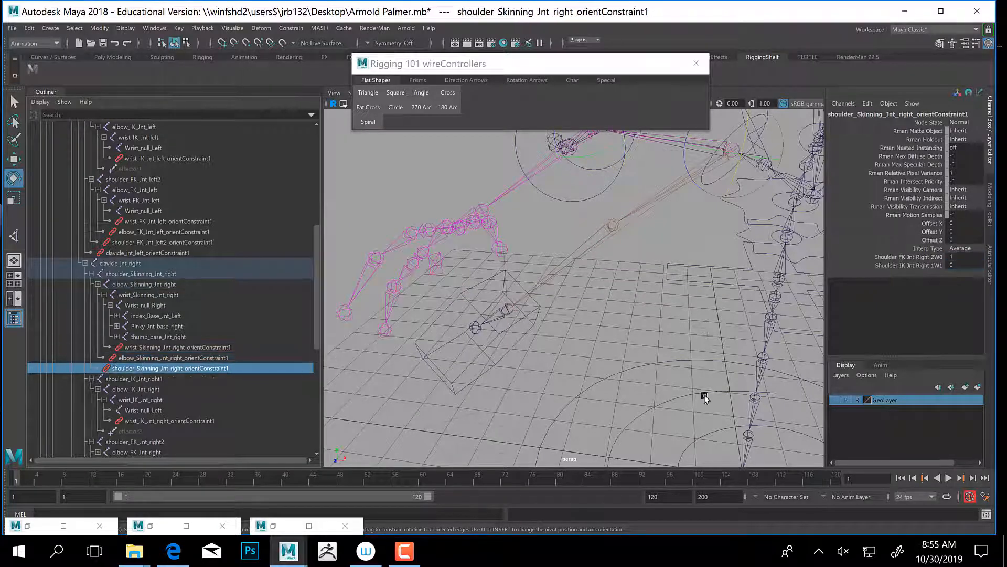
double_click(959, 256)
text(0)
key(Return)
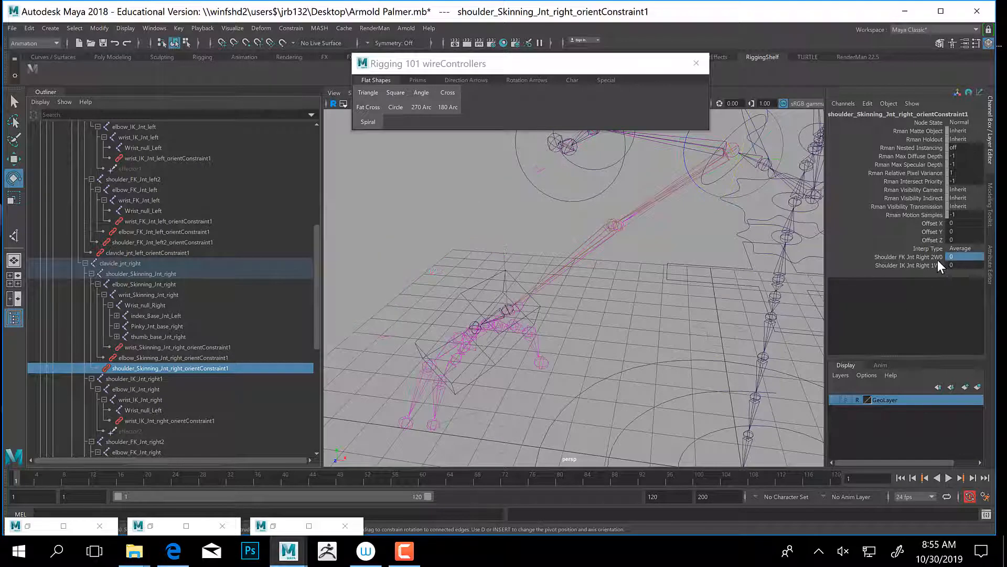
double_click(954, 267)
text(1)
key(Return)
alt+drag(497, 342, 574, 322)
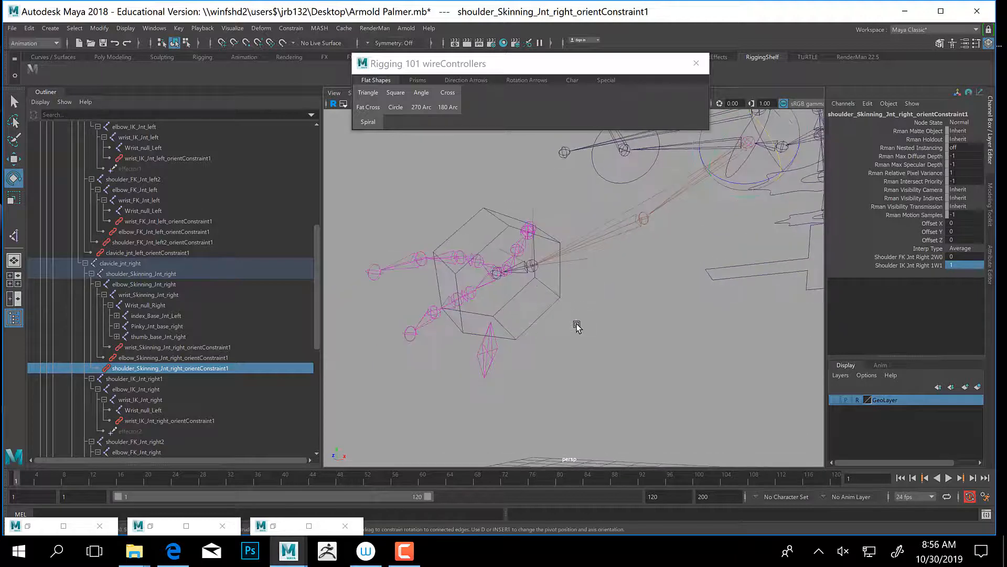
Reset Translate X, Y and Z of IKHand_CON_Right to 0.
click(609, 326)
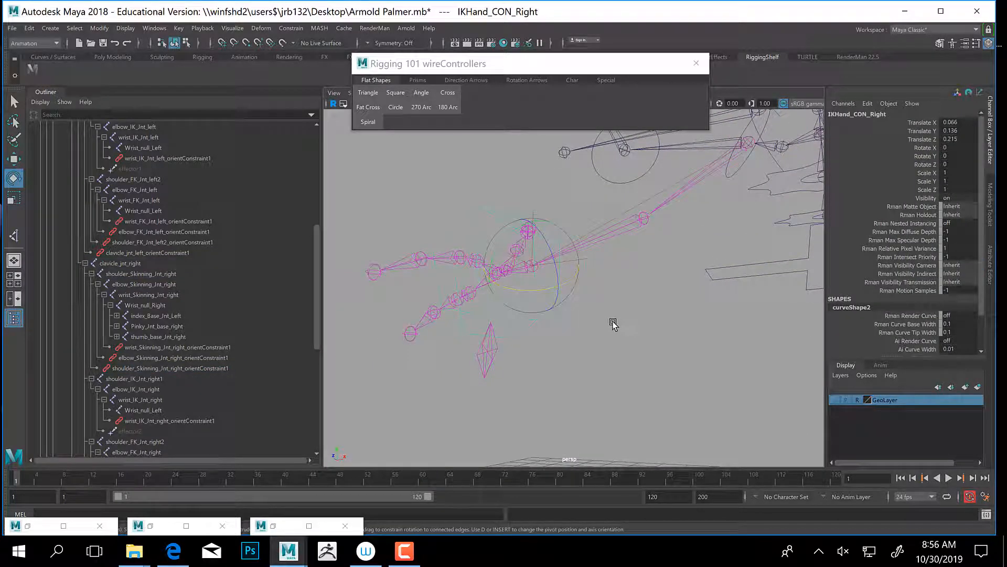
drag(954, 123, 959, 140)
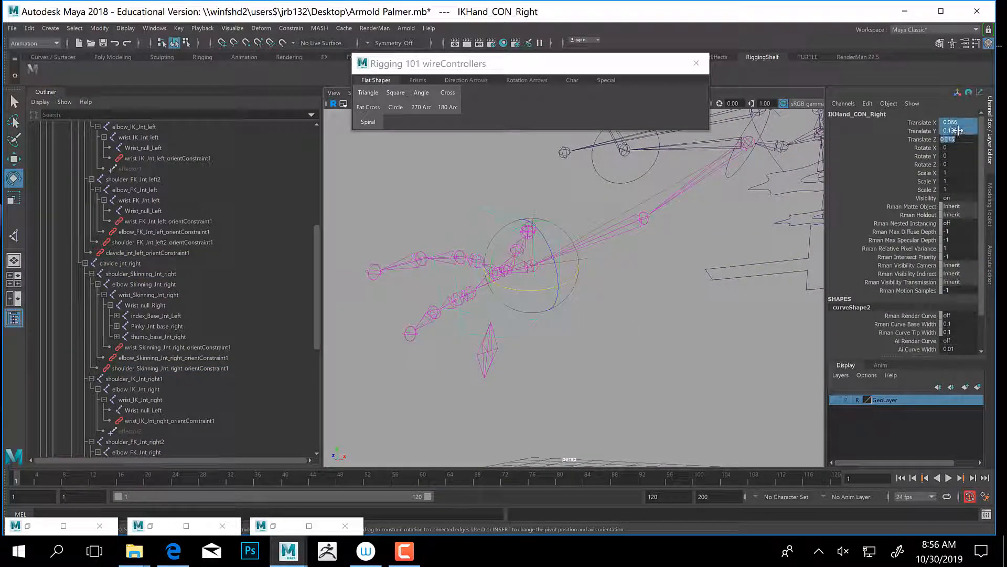
text(0)
key(Return)
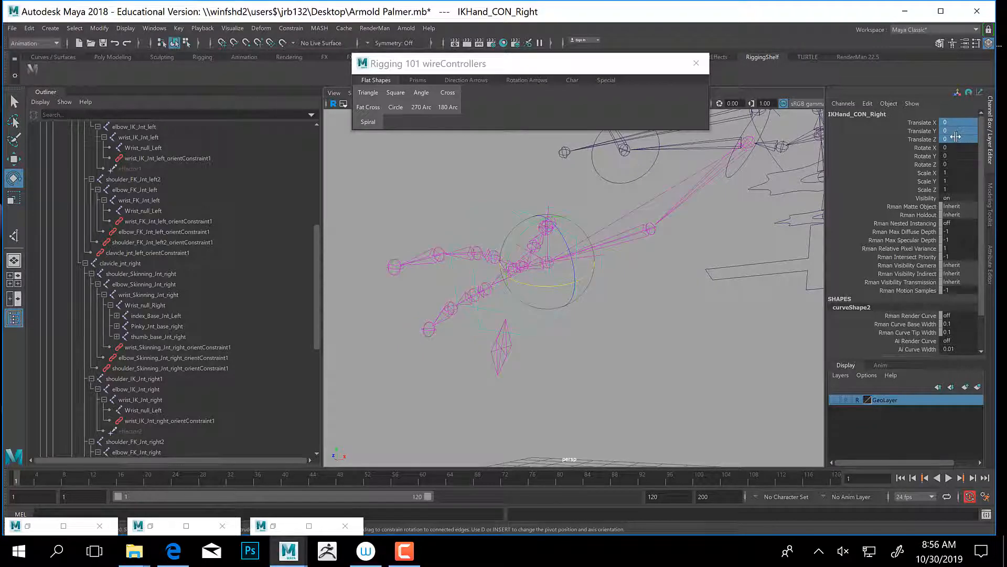
Test IKHand_CON_Right by moving it to about 0.17, -0.06, -0.17 and rotating it to about 3.2, -10.2, -22.3 degrees in X, Y and Z.
alt+drag(603, 226, 605, 272)
key(w)
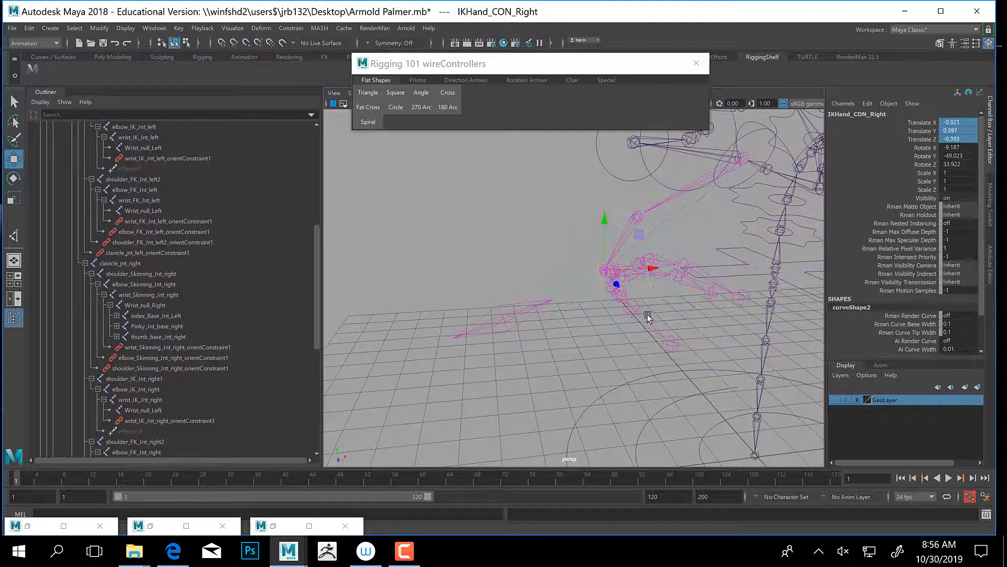
scroll(648, 316, down, 3)
alt+drag(638, 322, 566, 277)
key(e)
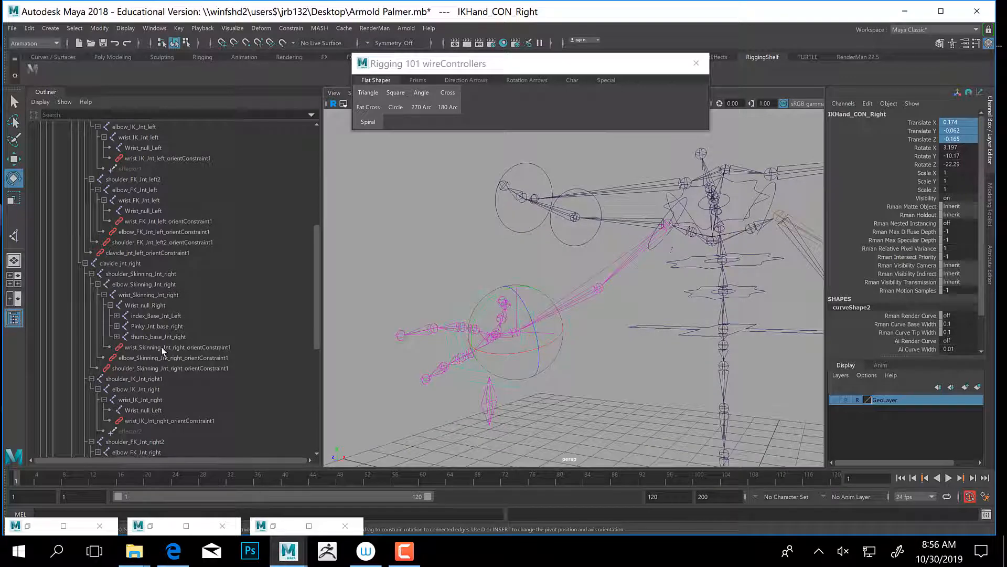
Switch shoulder_Skinning_Jnt_right_orientConstraint1 back to FK with the Shoulder FK weight at 1 and the Shoulder IK weight at 0.
click(172, 366)
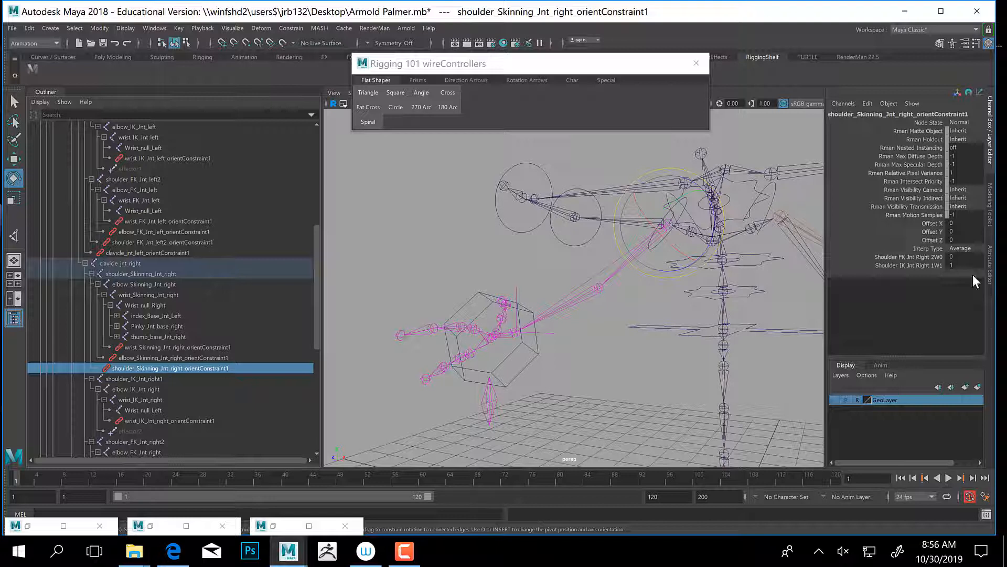
double_click(965, 257)
key(Return)
double_click(961, 265)
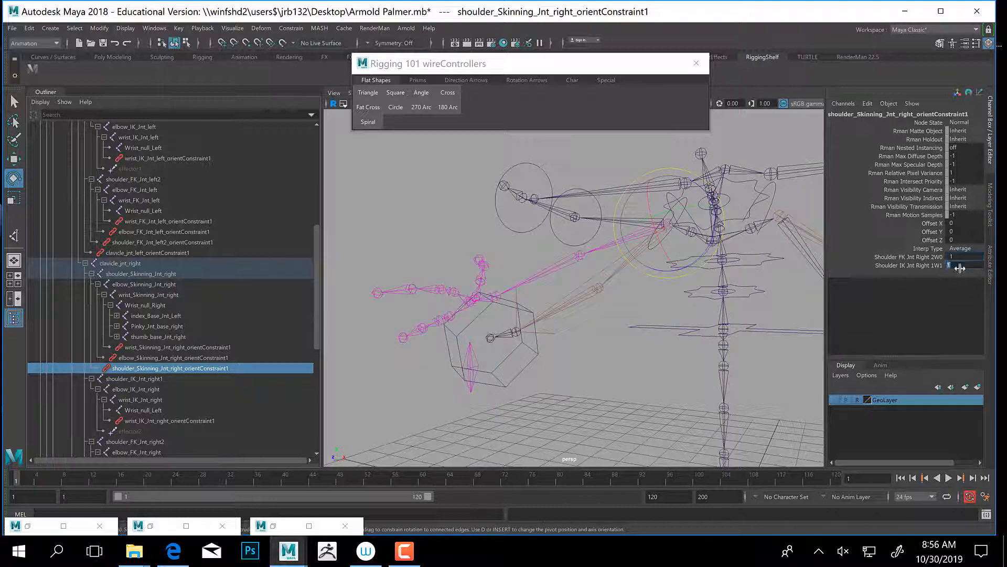
text(0)
key(Return)
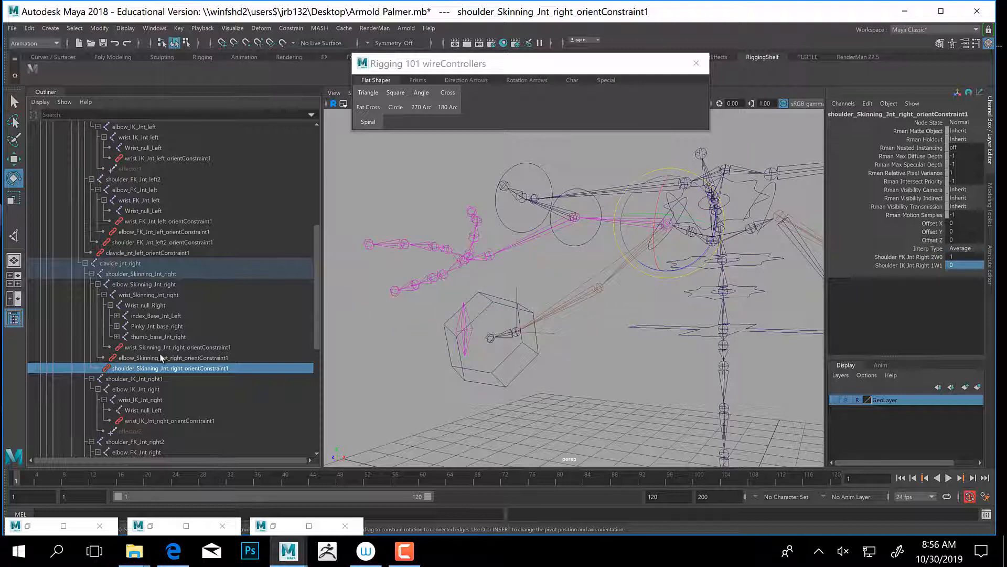
Set the Elbow IK weight to 0 and the Elbow FK weight to 1 on elbow_Skinning_Jnt_right_orientConstraint1.
click(161, 358)
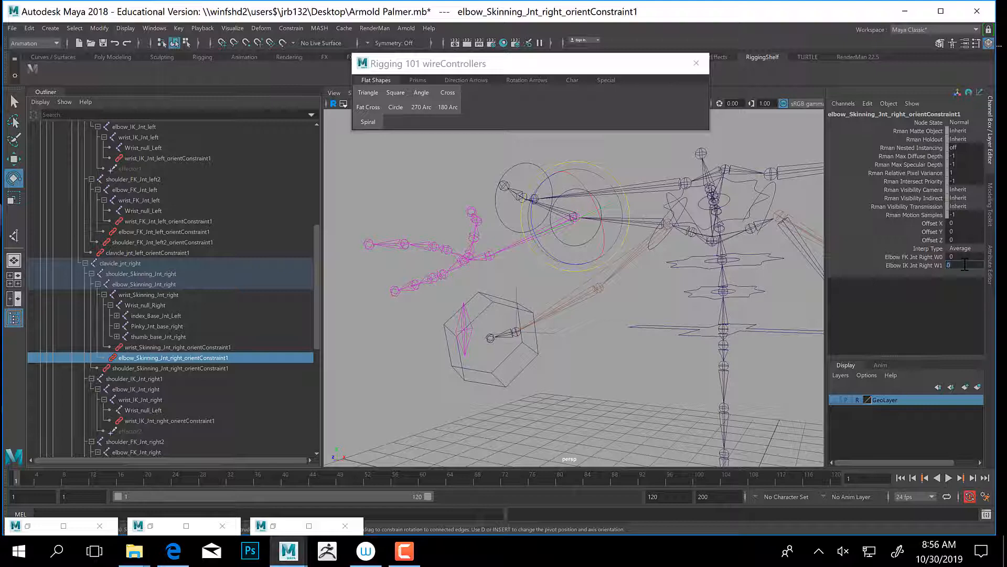
click(961, 257)
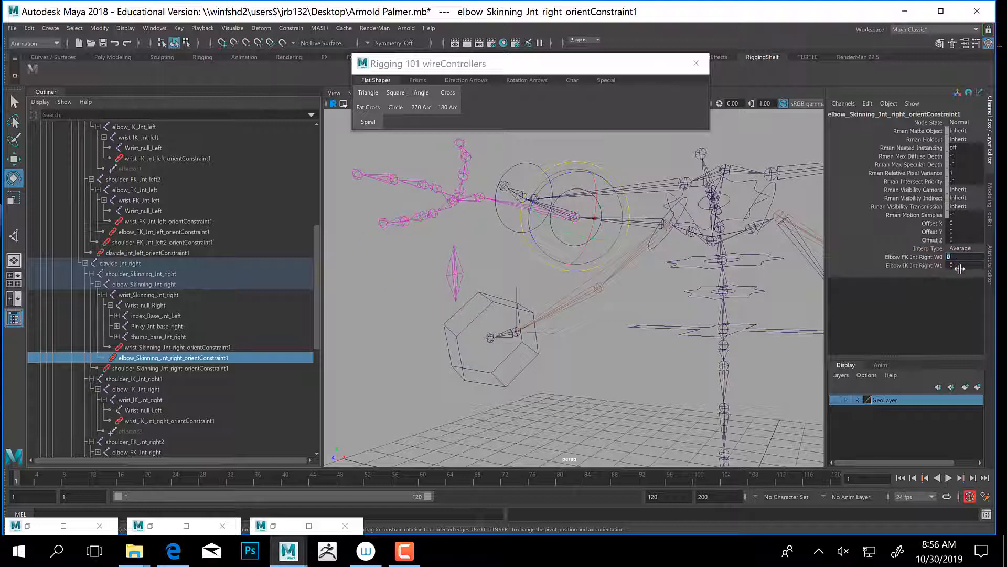
text(1)
key(Return)
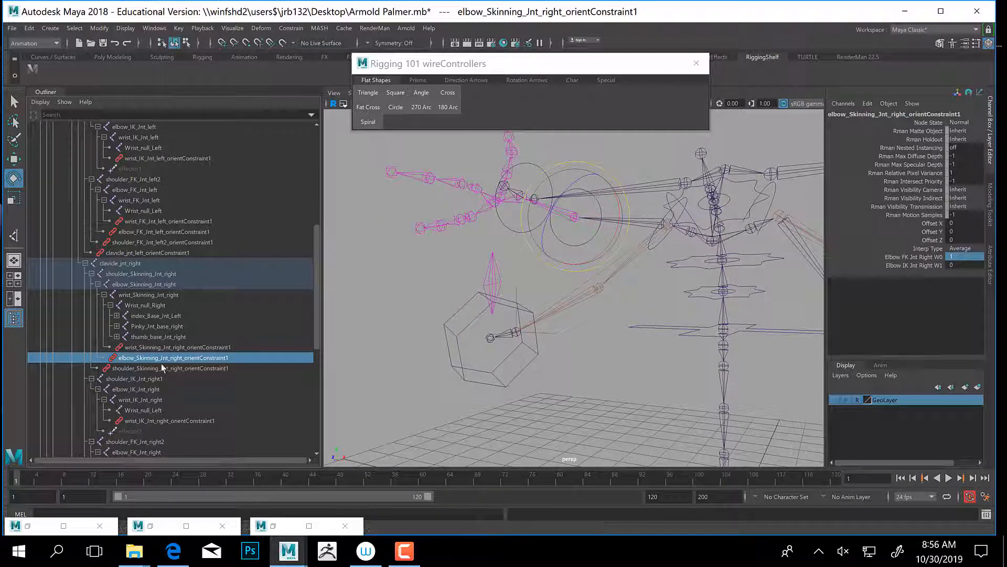
Set the Wrist IK weight to 0 and the Wrist FK weight to 1 on wrist_Skinning_Jnt_right_orientConstraint1.
click(157, 348)
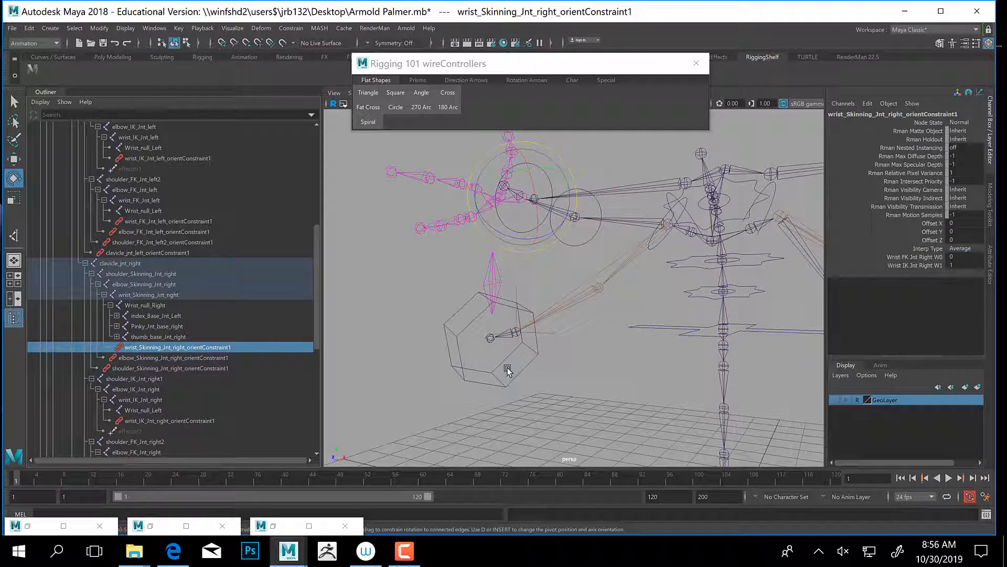
double_click(964, 265)
text(0)
double_click(959, 256)
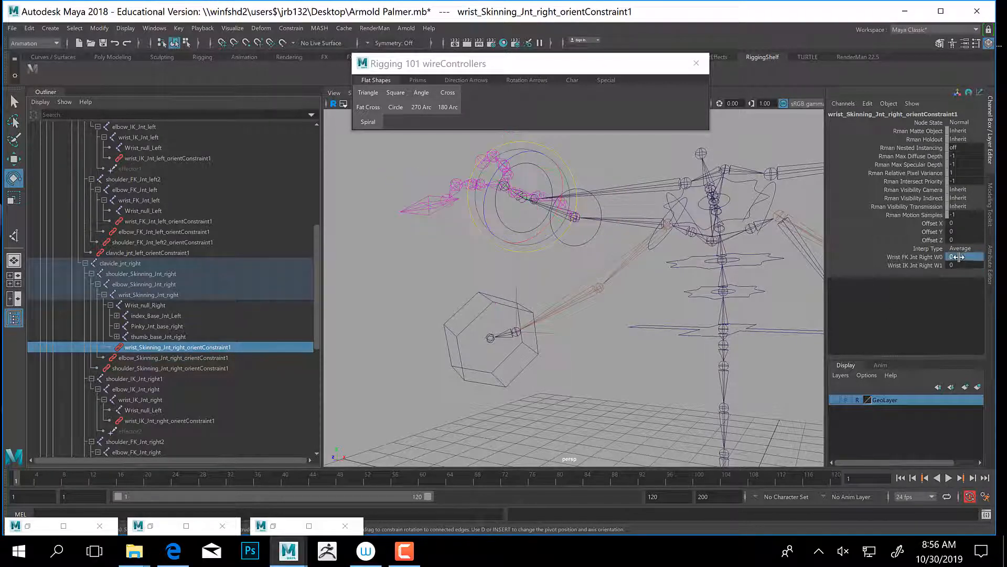
text(1)
key(Return)
Zero out all translation and rotation values of IKHand_CON_Right.
alt+middle_drag(539, 392, 537, 365)
click(518, 347)
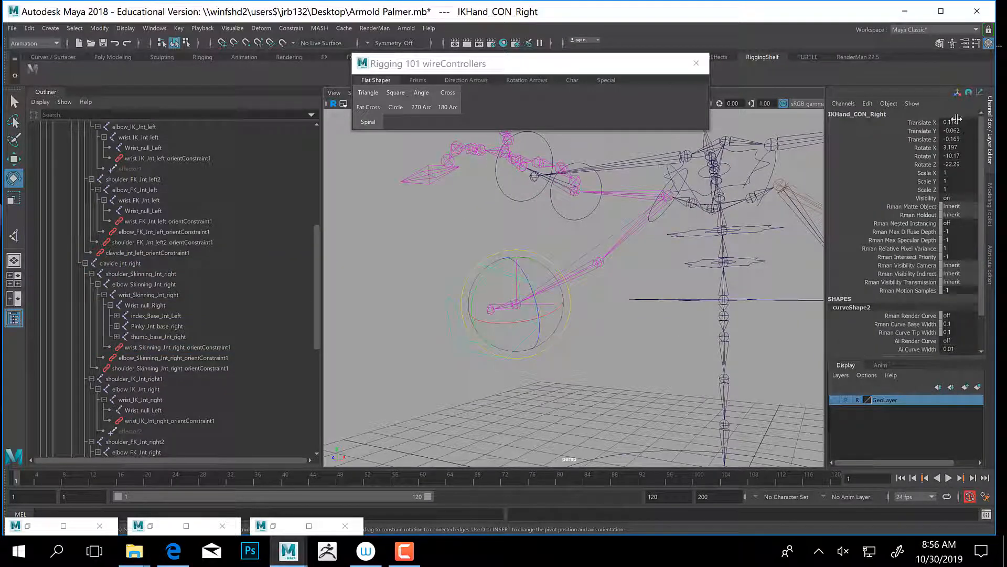
drag(957, 120, 956, 166)
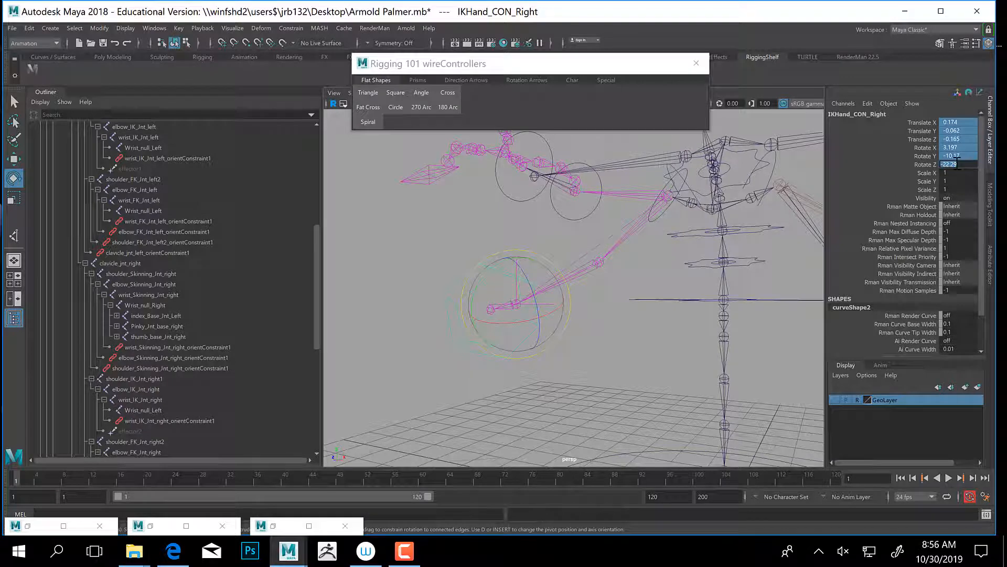
text(0)
key(Return)
Examine where IKHand_CON_Right sits in the outliner hierarchy, compared with Armold_Placement_Con and IKHand_CON_LEFT.
alt+drag(597, 294, 575, 353)
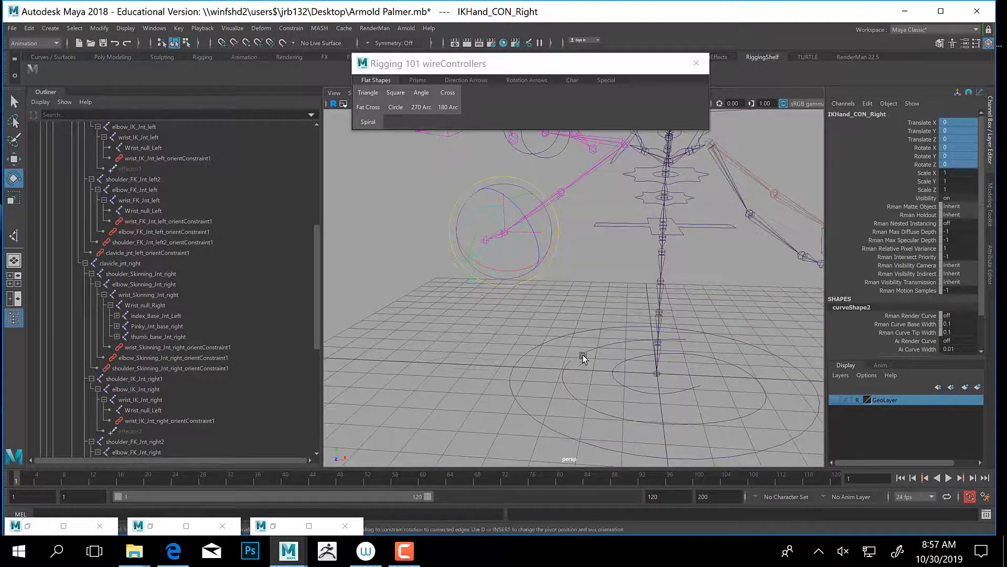
click(584, 358)
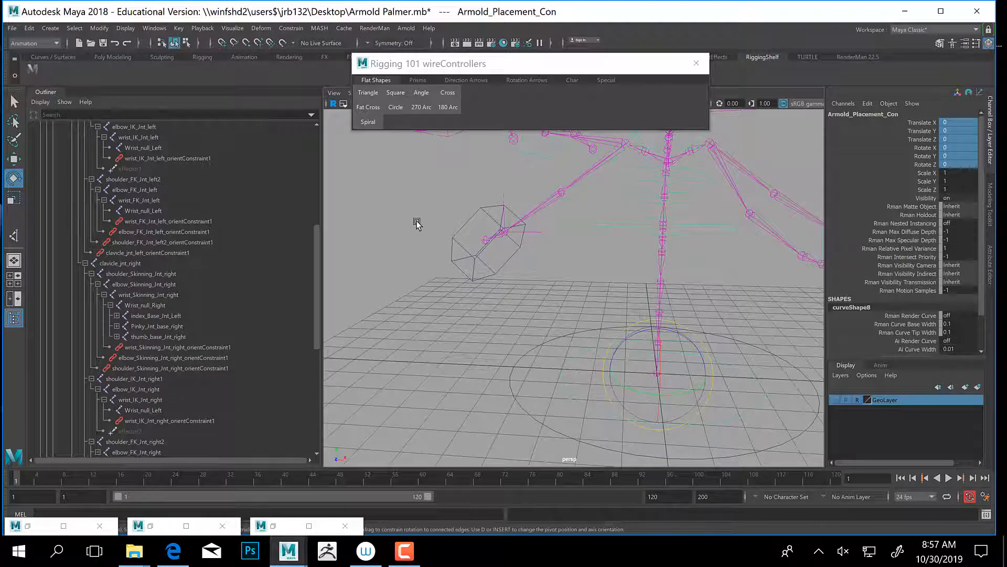
click(462, 224)
click(465, 226)
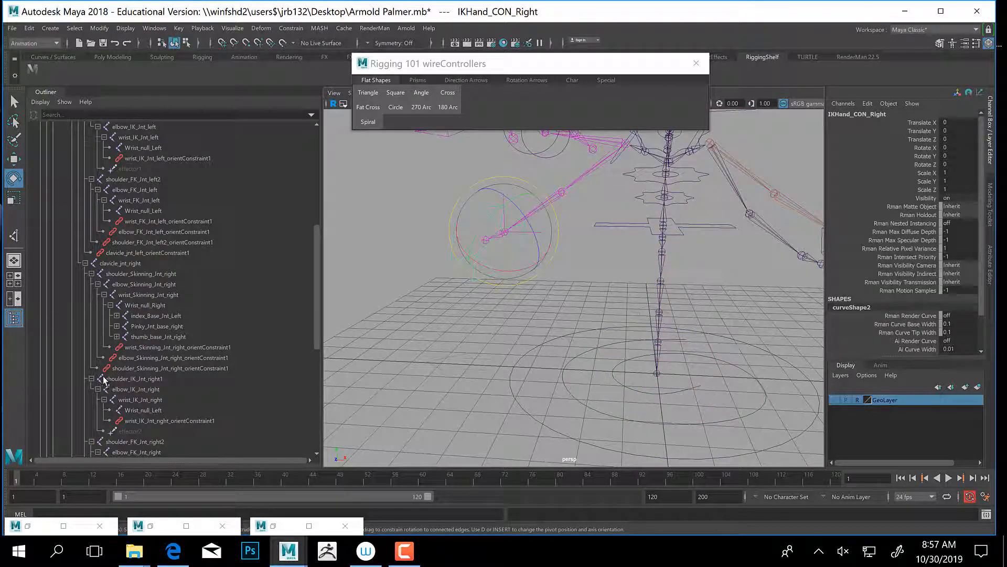
scroll(103, 376, down, 8)
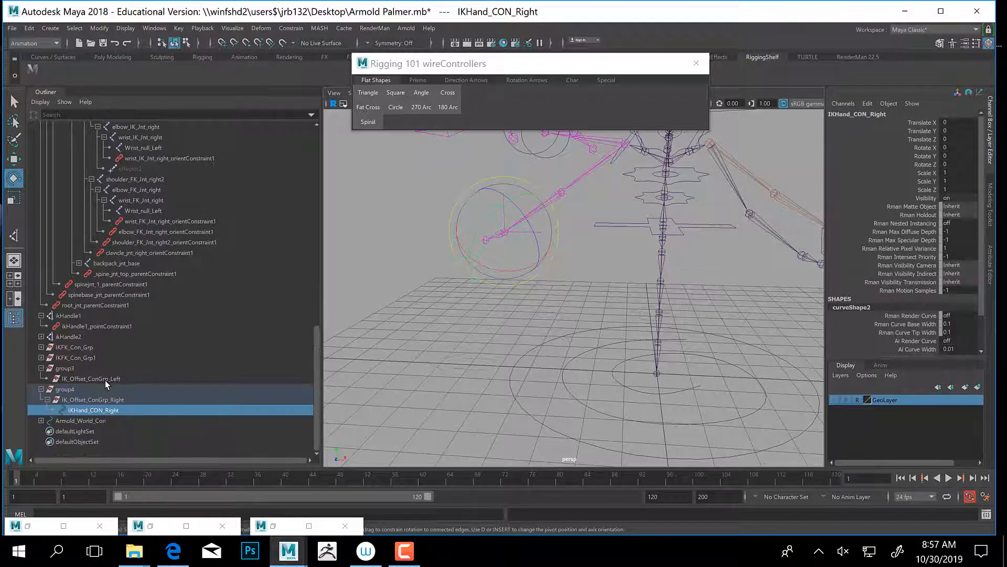
click(72, 401)
alt+drag(615, 419, 648, 313)
click(710, 219)
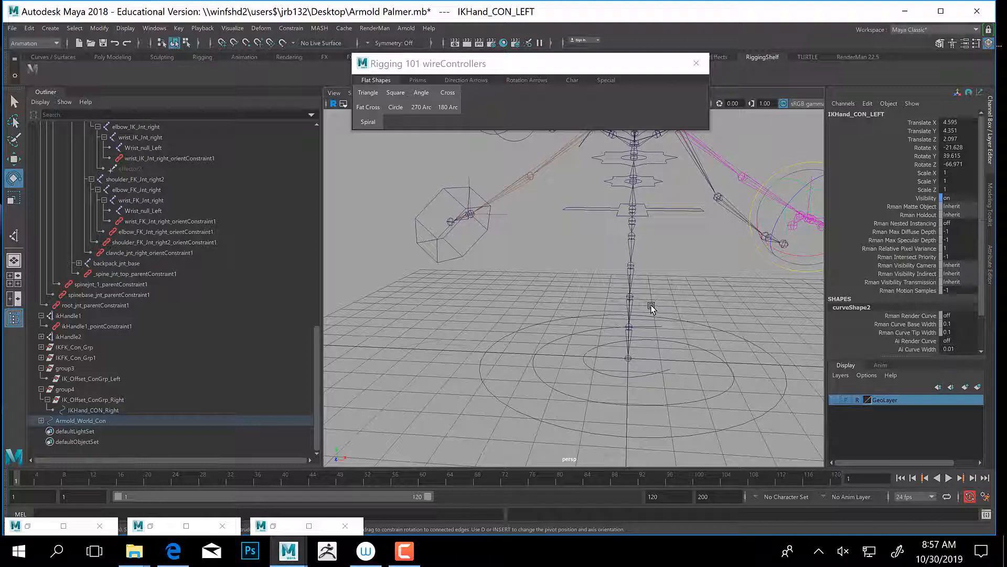
alt+drag(686, 363, 667, 361)
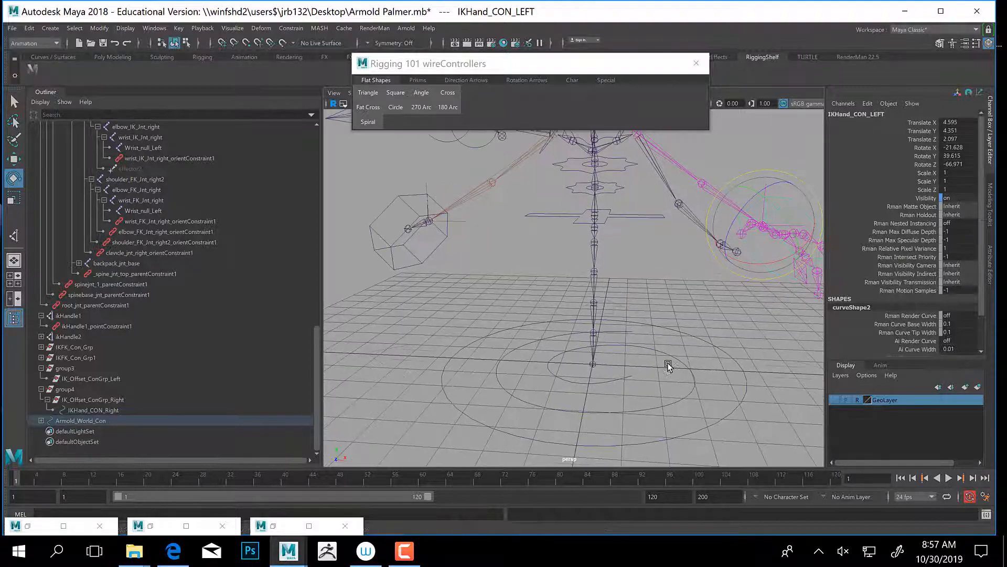
Undo the right hand control's resets and test transforms and the right arm's switch to FK, back to the IK weighting of the shoulder constraint.
key(ctrl+z)
key(ctrl+z)
key(ctrl+z)
key(ctrl+z)
key(ctrl+z)
key(ctrl+z)
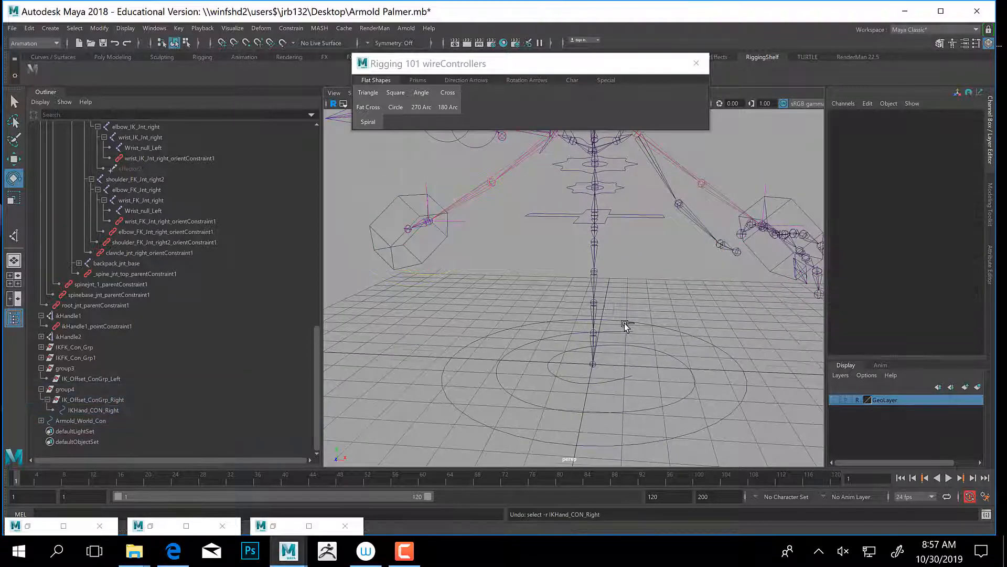
key(ctrl+z)
key(ctrl+z)
key(ctrl+z)
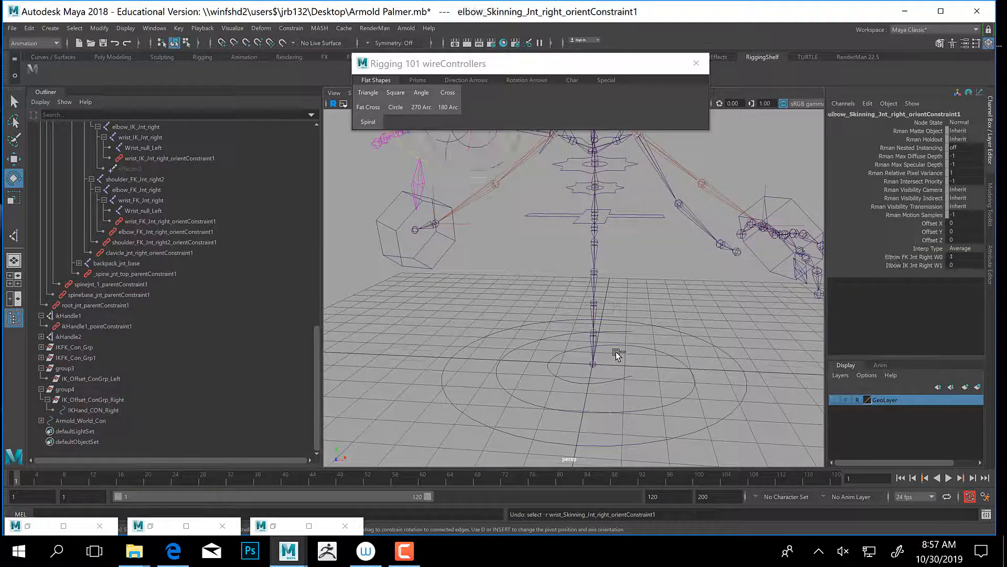
key(ctrl+z)
key(ctrl+z)
key(ctrl+z)
key(ctrl+z)
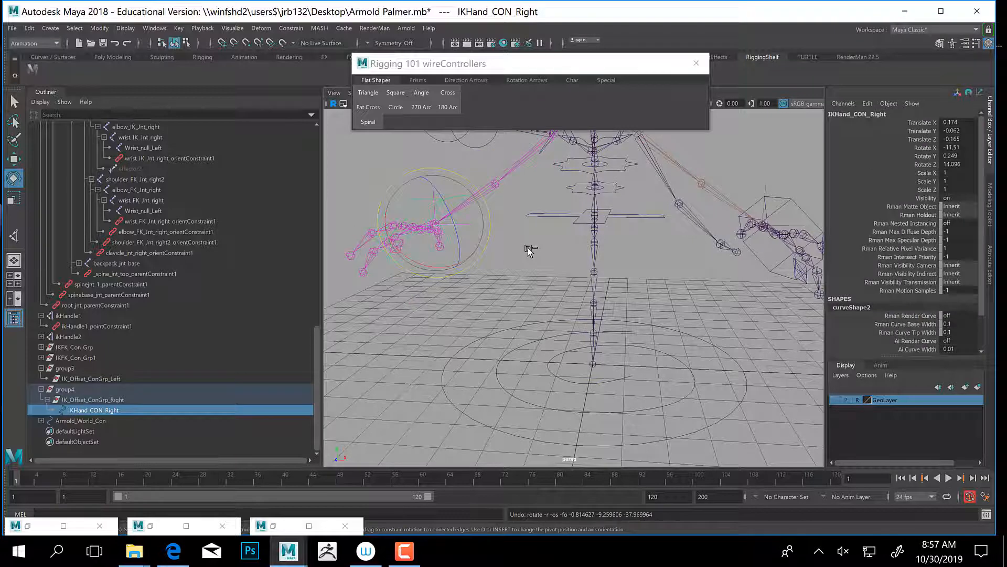
key(ctrl+z)
key(ctrl+z)
key(ctrl+z)
key(ctrl+z)
key(ctrl+z)
key(ctrl+z)
key(ctrl+z)
key(ctrl+z)
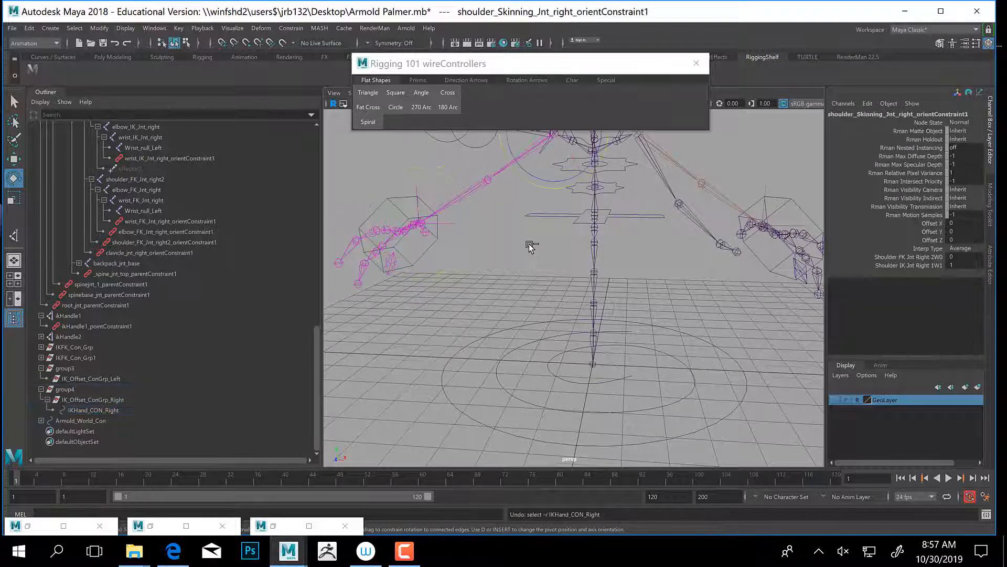
Undo the right arm's earlier constraint edits, back to equal IK and FK weights on wrist_Skinning_Jnt_right_orientConstraint1.
key(ctrl+z)
key(ctrl+z)
key(ctrl+z)
key(ctrl+z)
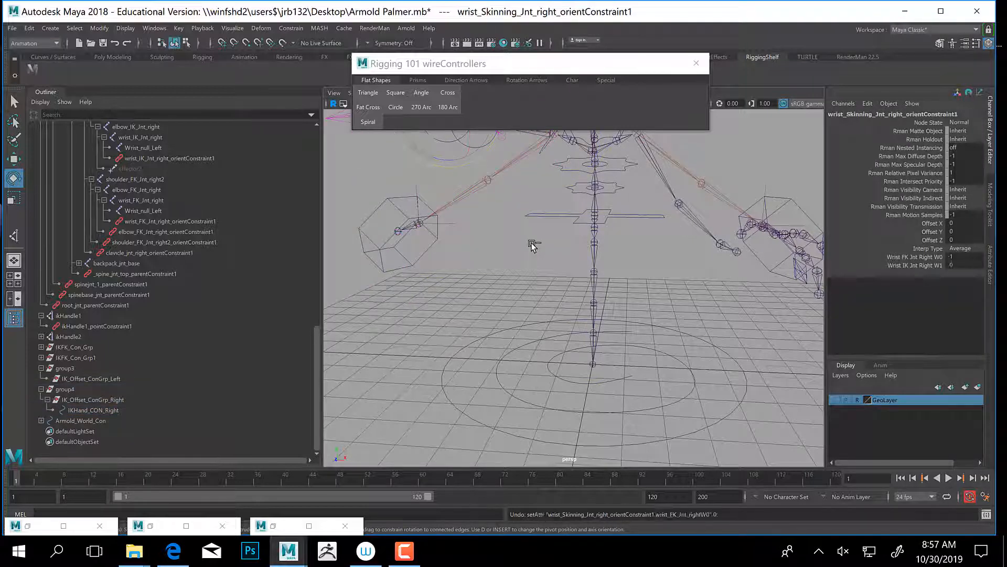
key(ctrl+z)
key(ctrl+z)
key(ctrl+z)
key(ctrl+z)
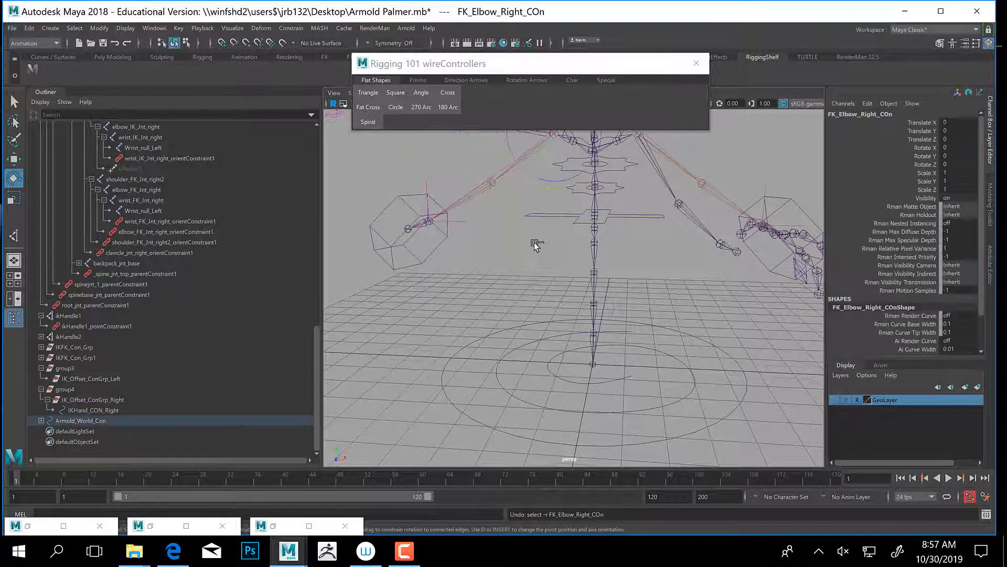
Parent group4, which holds IK_Offset_ConGrp_Right and IKHand_CON_Right, under Armold_Placement_Con.
alt+middle_drag(416, 258, 542, 271)
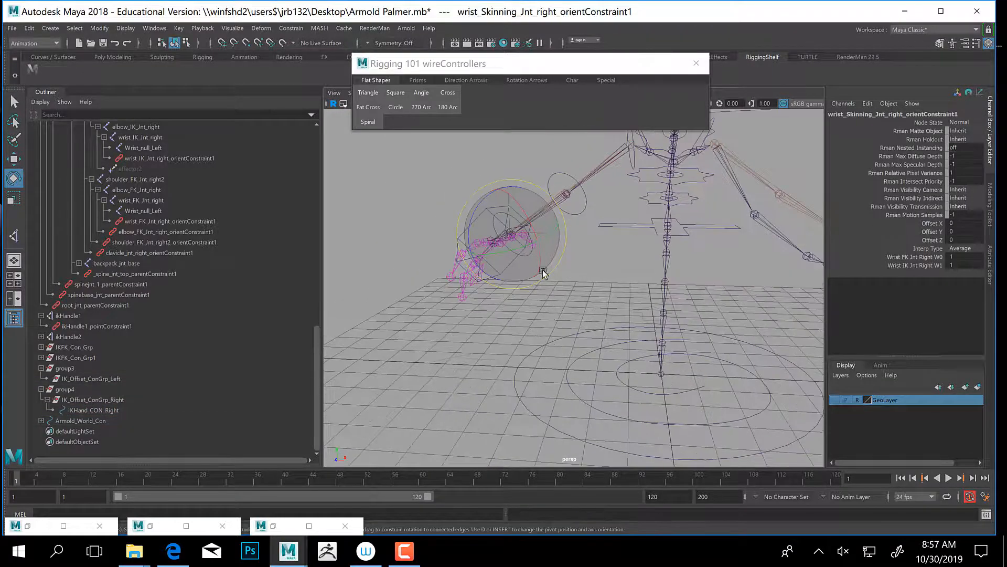
click(430, 190)
click(469, 226)
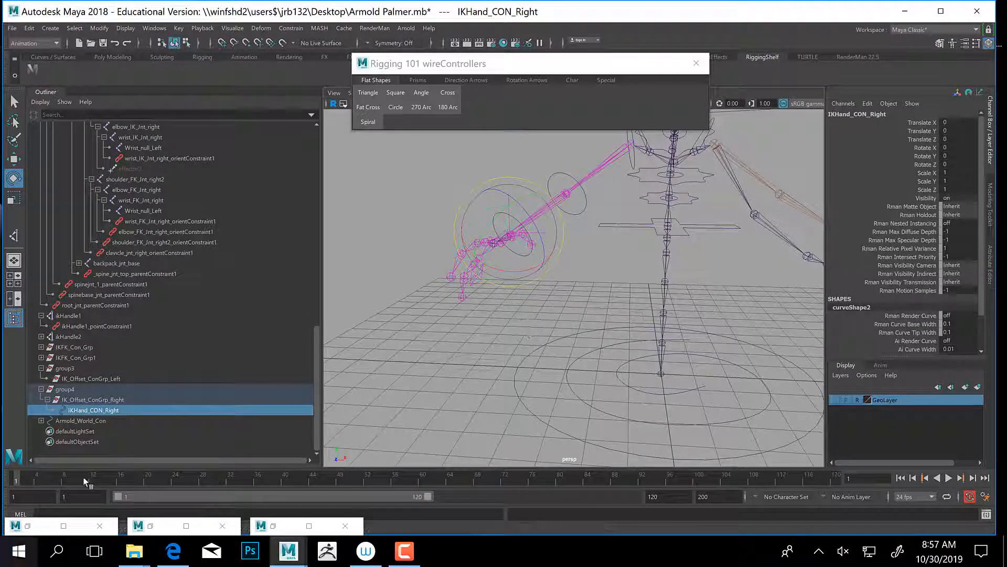
click(91, 400)
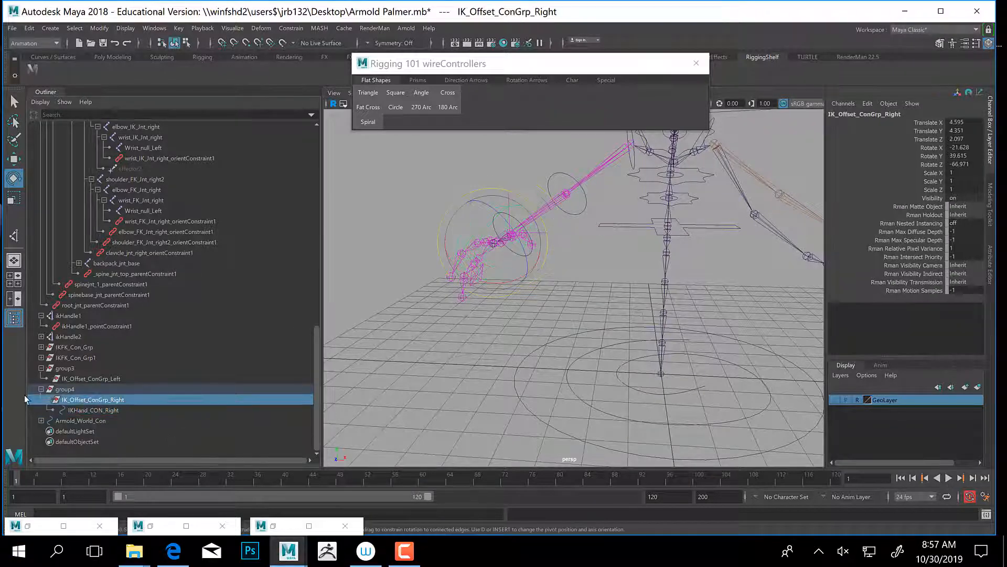
click(69, 389)
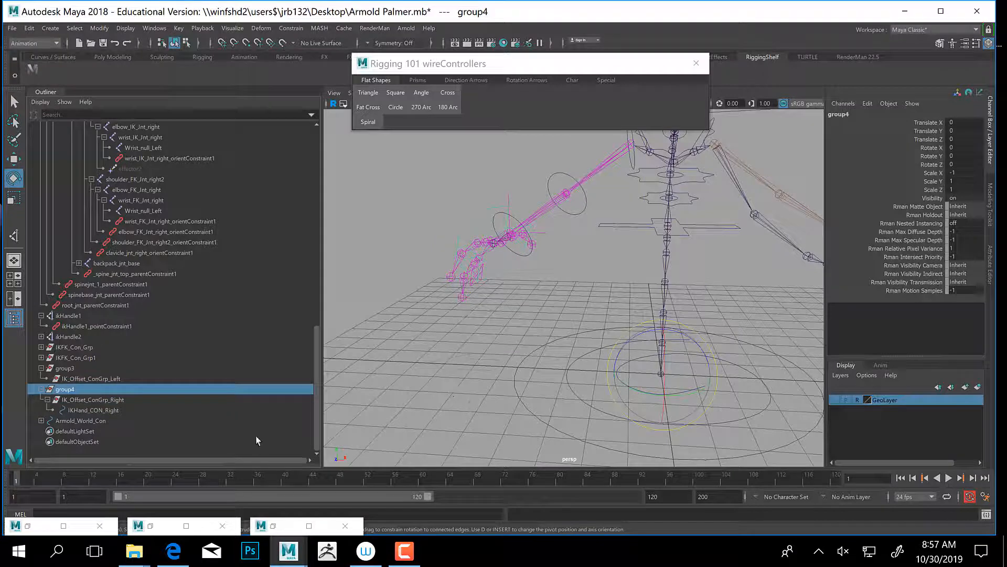
click(595, 373)
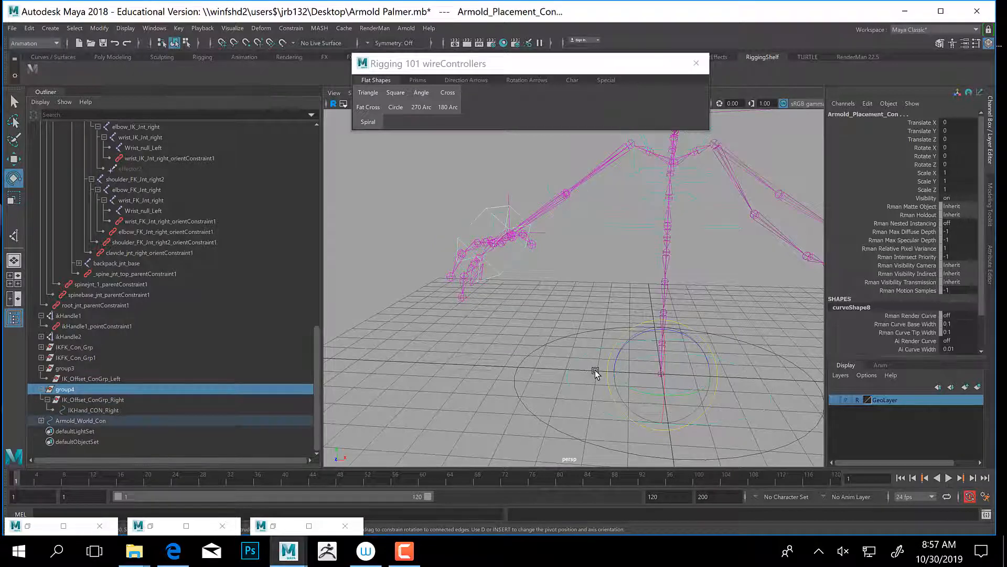
key(p)
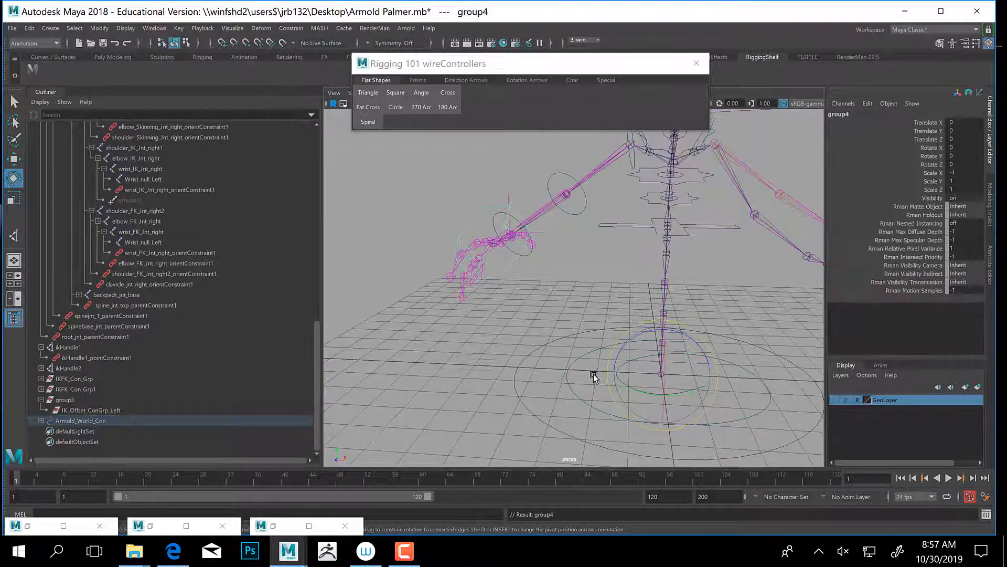
Inspect the right hand control's curve and the transform values of IKHand_CON_LEFT.
click(477, 217)
alt+drag(660, 342, 650, 257)
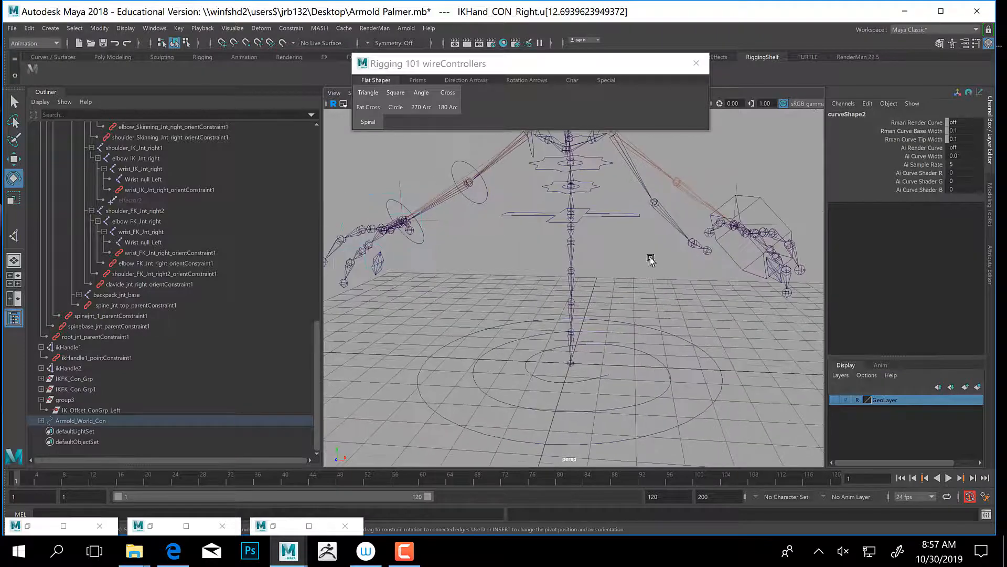
click(766, 207)
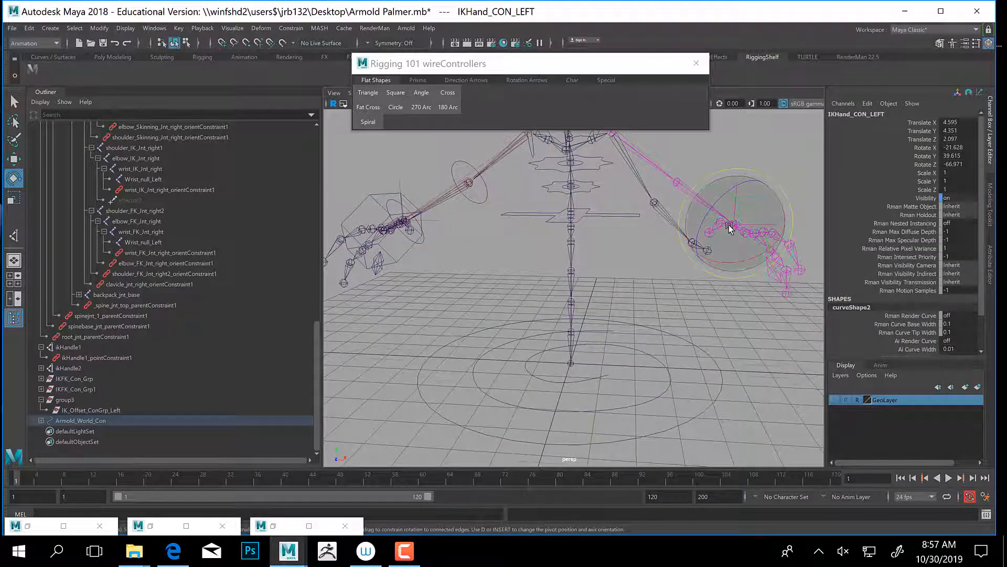
alt+drag(540, 375, 520, 308)
Undo the parenting of group4 under Armold_Placement_Con.
key(ctrl+z)
key(ctrl+z)
key(ctrl+z)
key(ctrl+z)
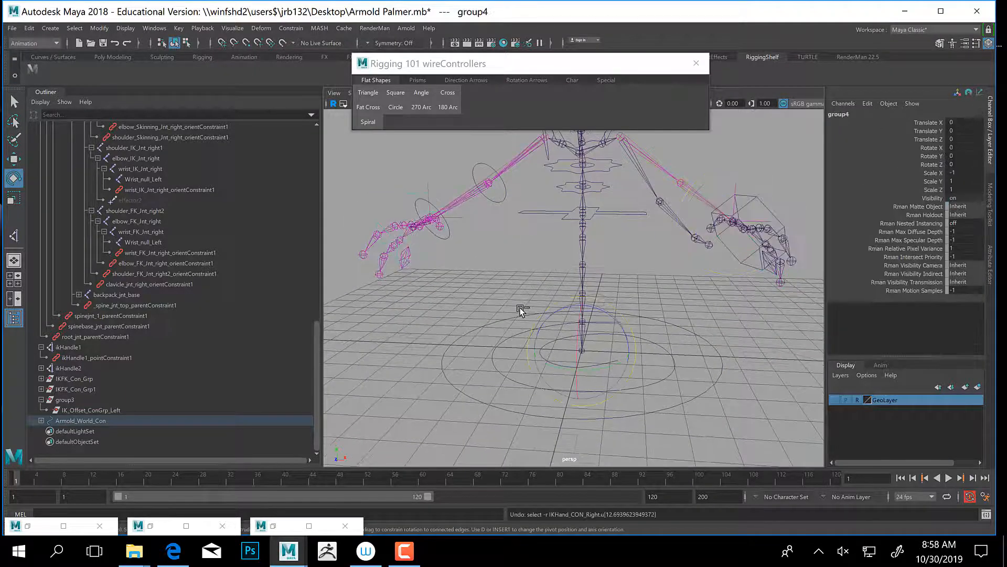
key(ctrl+z)
key(ctrl+z)
key(ctrl+z)
key(ctrl+z)
key(ctrl+z)
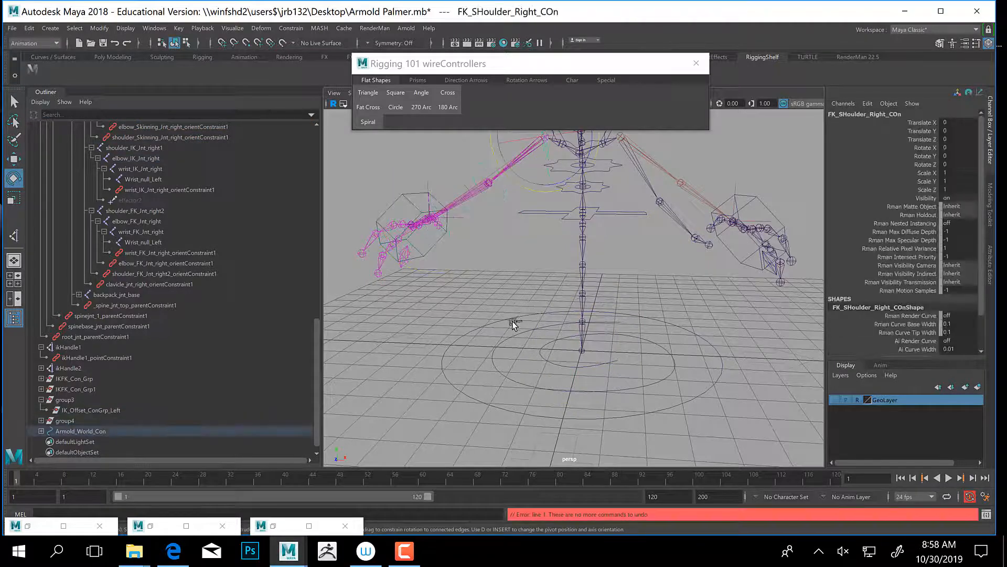
Compare the transform values of IKHand_CON_Right with those of IKHand_CON_LEFT.
alt+drag(513, 323, 571, 319)
alt+middle_drag(571, 319, 601, 348)
click(444, 211)
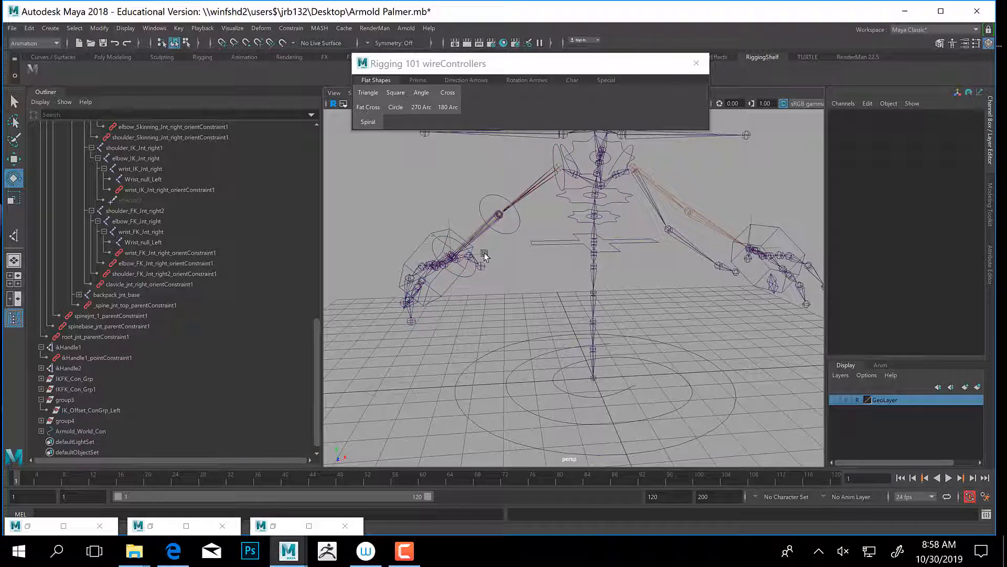
click(421, 245)
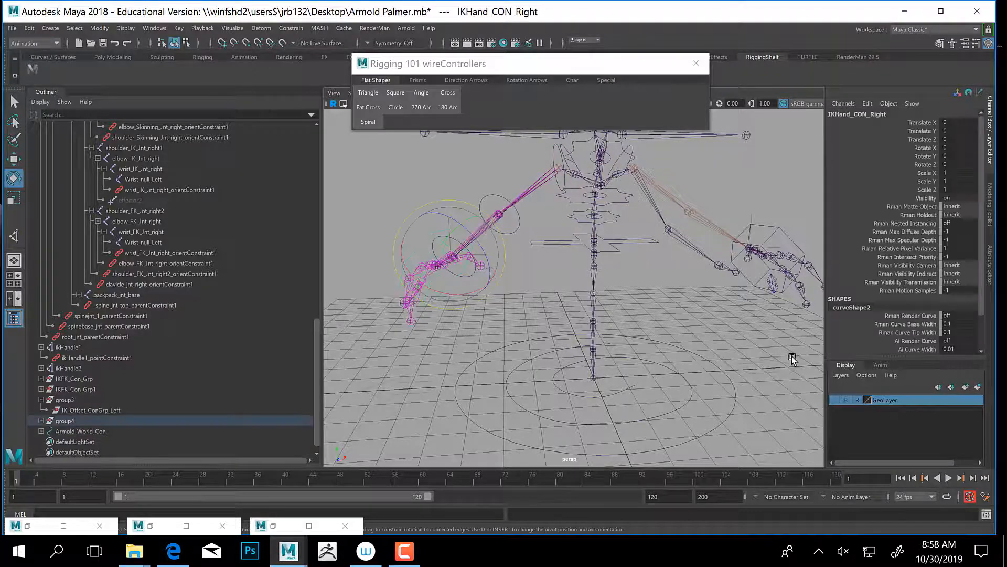
alt+drag(794, 357, 736, 344)
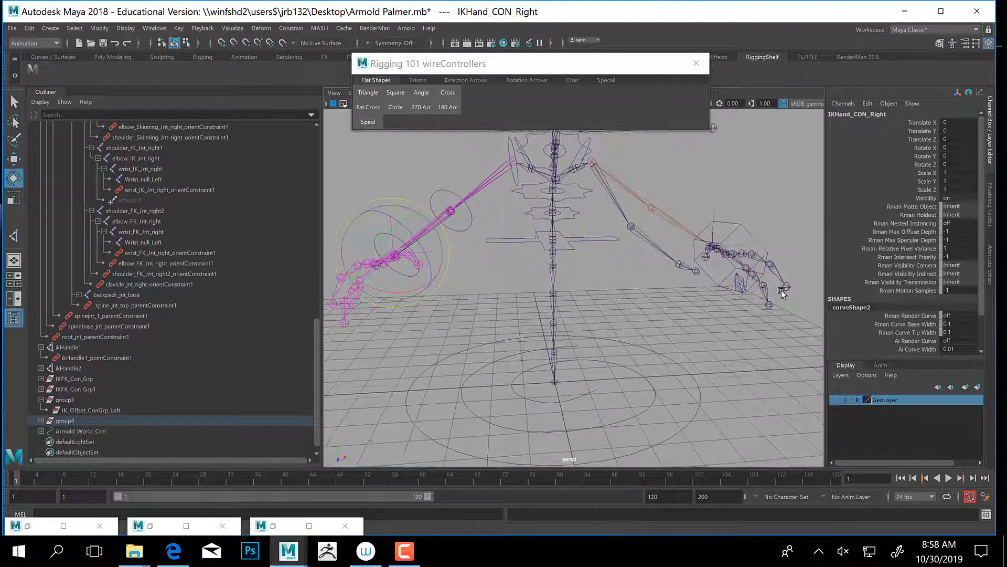
click(739, 229)
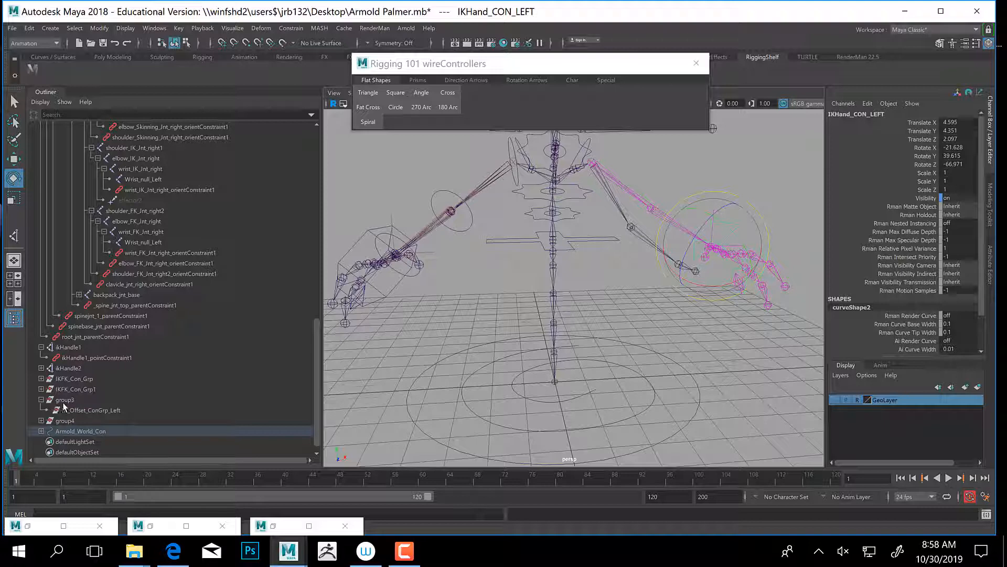
Expand group4, Armold_World_Con and Armold_Placement_Con in the outliner to reveal the hand controls' hierarchy.
click(41, 421)
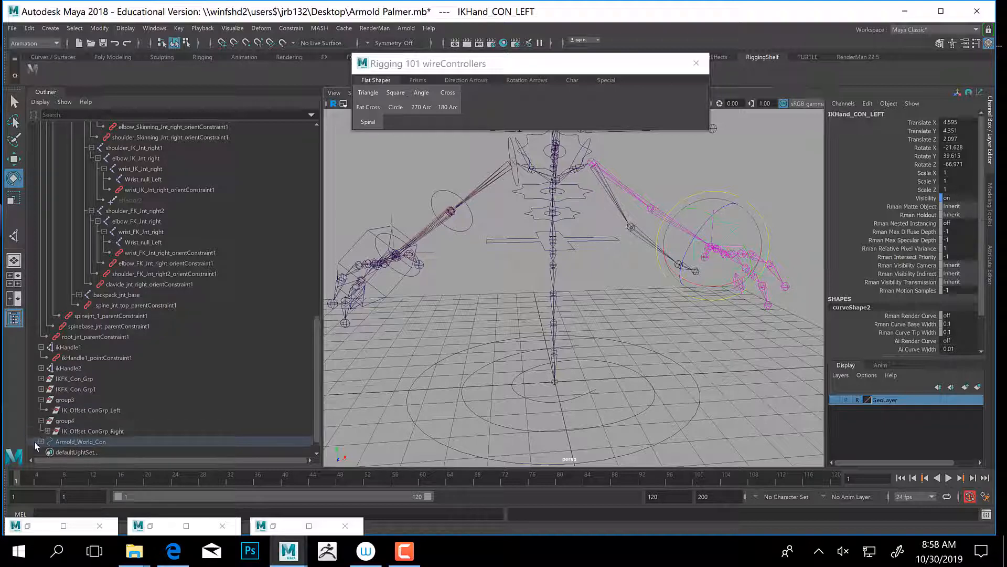
click(41, 442)
scroll(124, 412, down, 2)
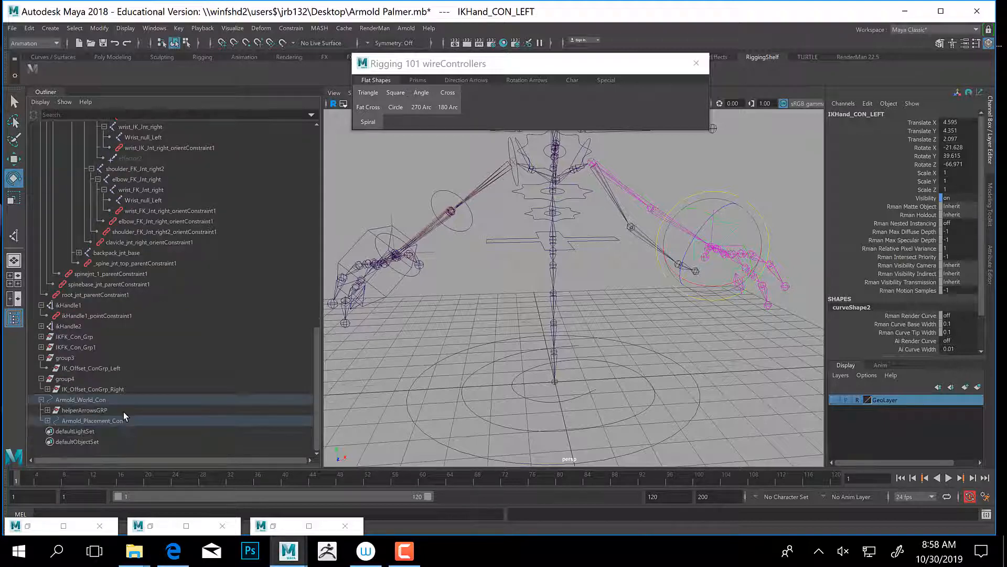
click(47, 421)
scroll(81, 434, down, 1)
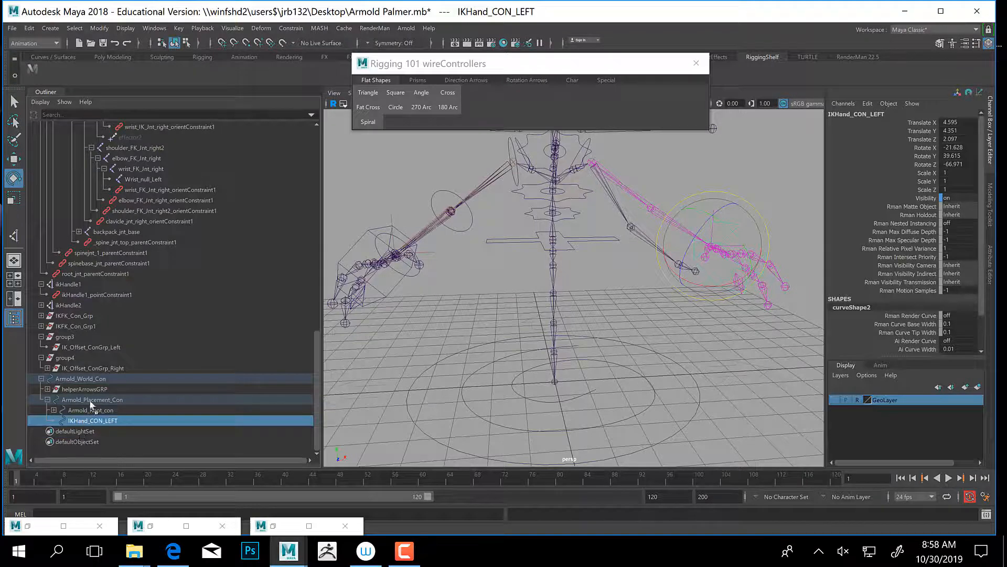
Try parenting IKHand_CON_LEFT under IK_Offset_ConGrp_Right, and undo it.
middle_drag(92, 404, 93, 370)
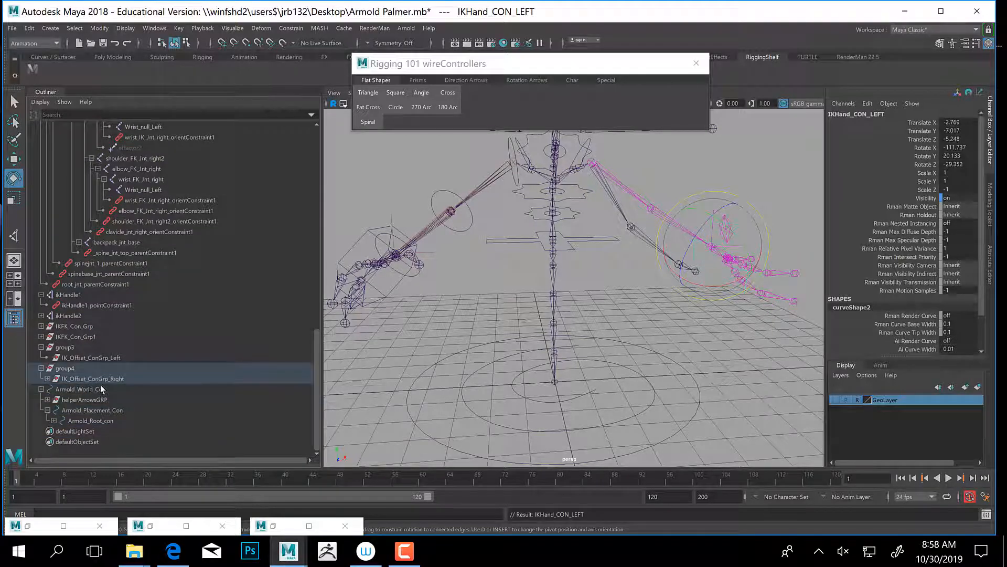
alt+drag(733, 252, 685, 286)
key(ctrl+z)
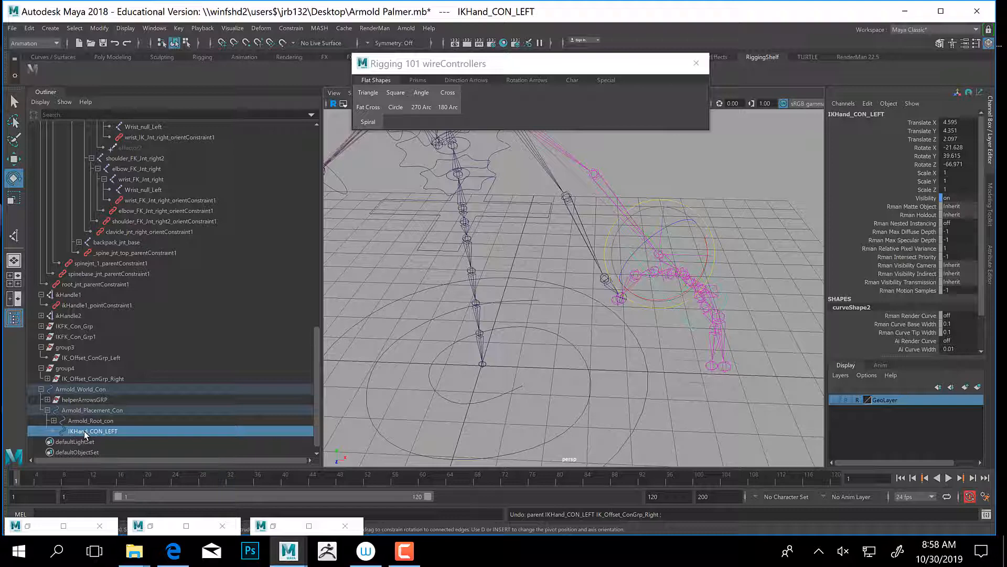
Unparent IKHand_CON_LEFT from Armold_Placement_Con so it sits at the scene's root level.
key(shift+p)
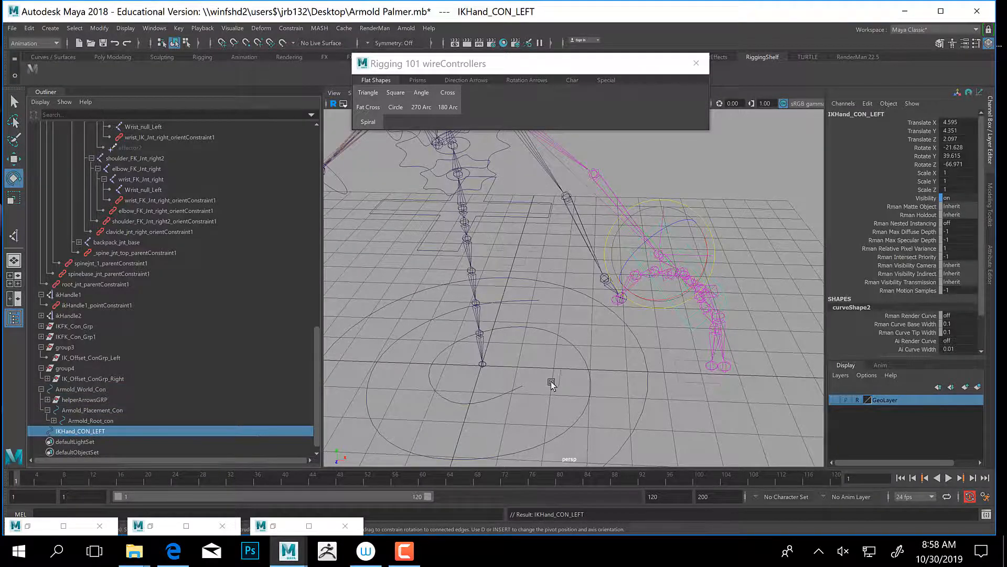
alt+drag(546, 379, 512, 383)
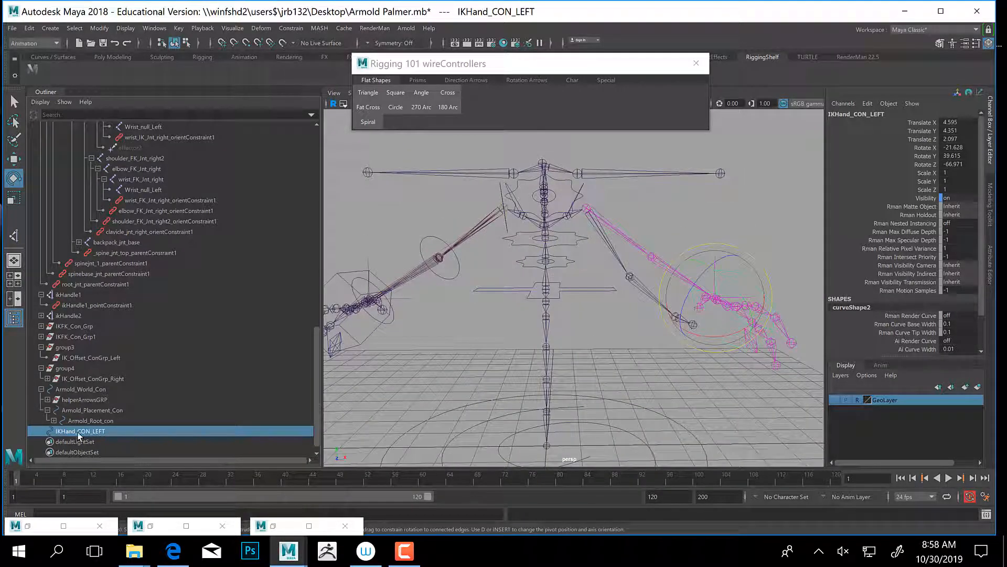
alt+drag(614, 353, 550, 353)
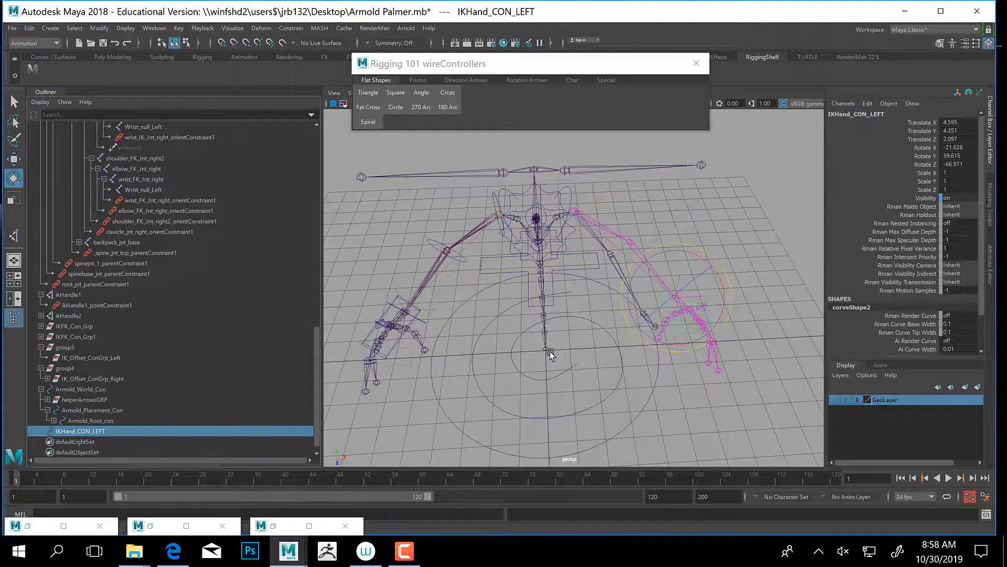
Examine the left hand control and the left arm's joint chains from several angles, alongside the right arm.
alt+drag(550, 354, 578, 353)
alt+middle_drag(698, 341, 562, 355)
alt+right_drag(562, 354, 547, 371)
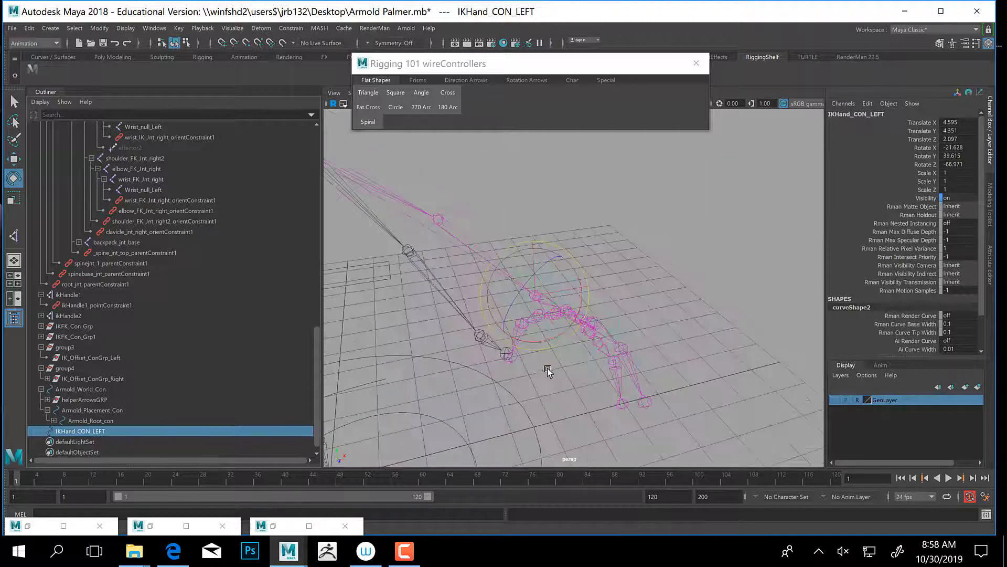
alt+drag(548, 372, 555, 375)
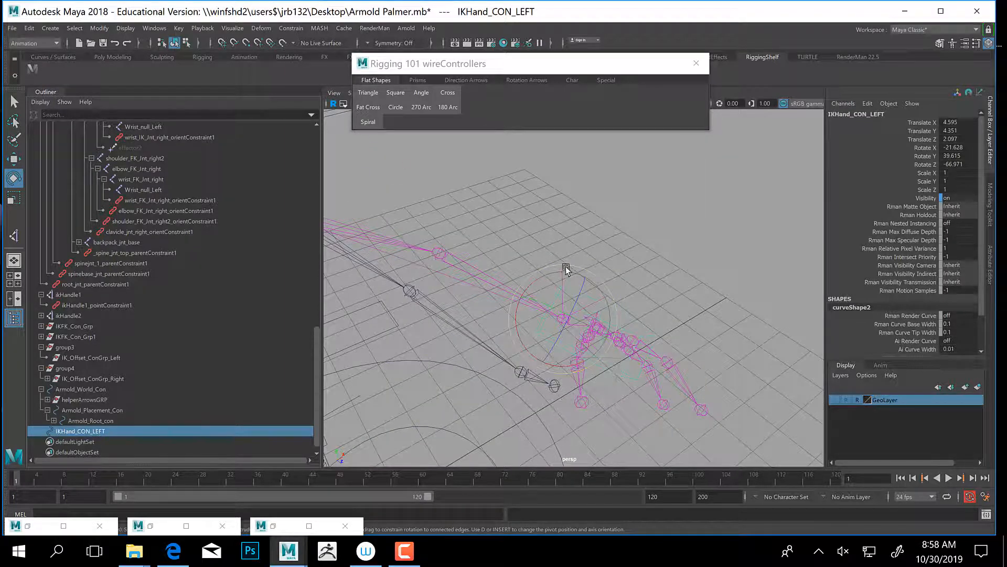
mouse_move(603, 284)
alt+mouse_down()
mouse_move(603, 294)
mouse_move(622, 289)
alt+mouse_up()
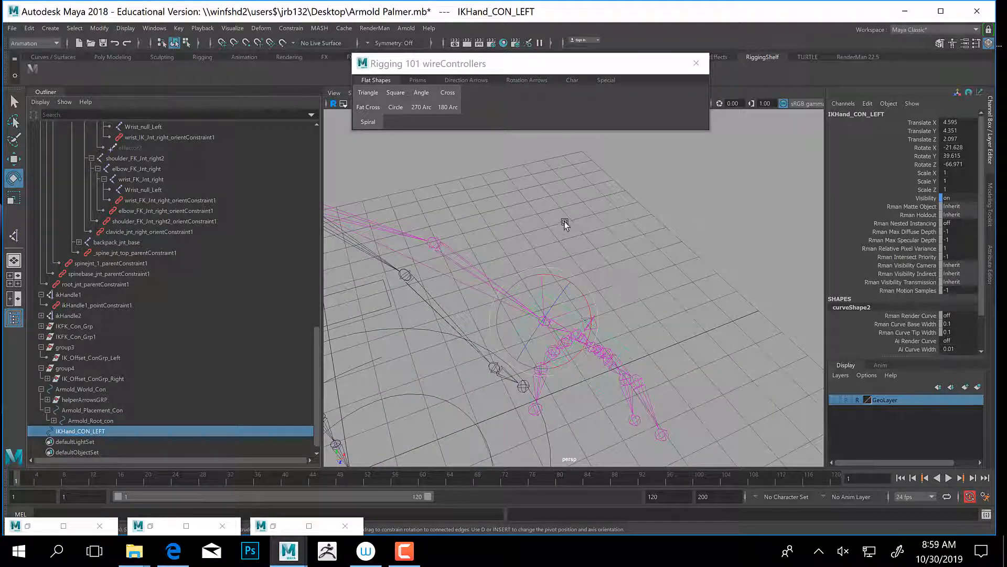
alt+middle_drag(489, 294, 553, 285)
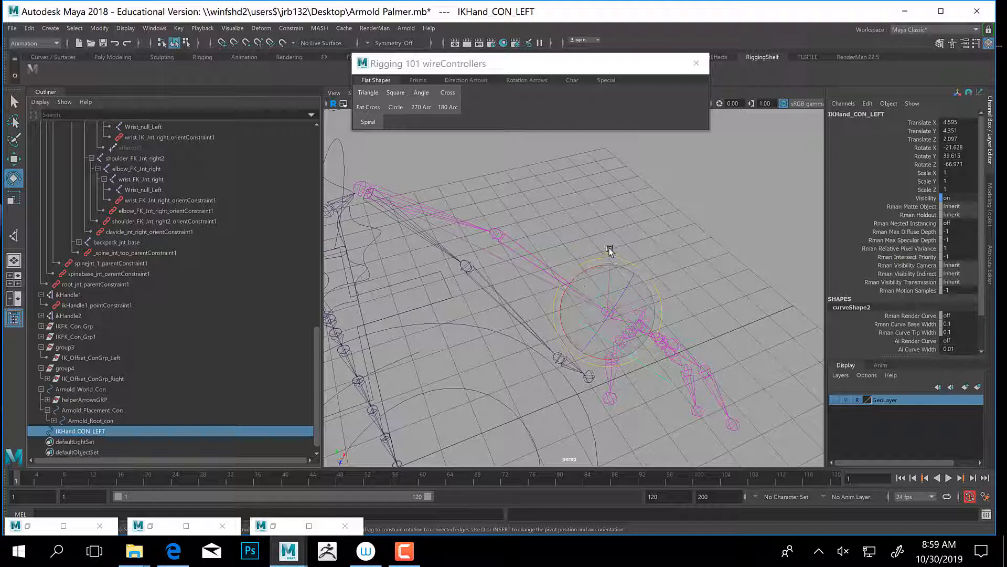
alt+drag(558, 322, 584, 303)
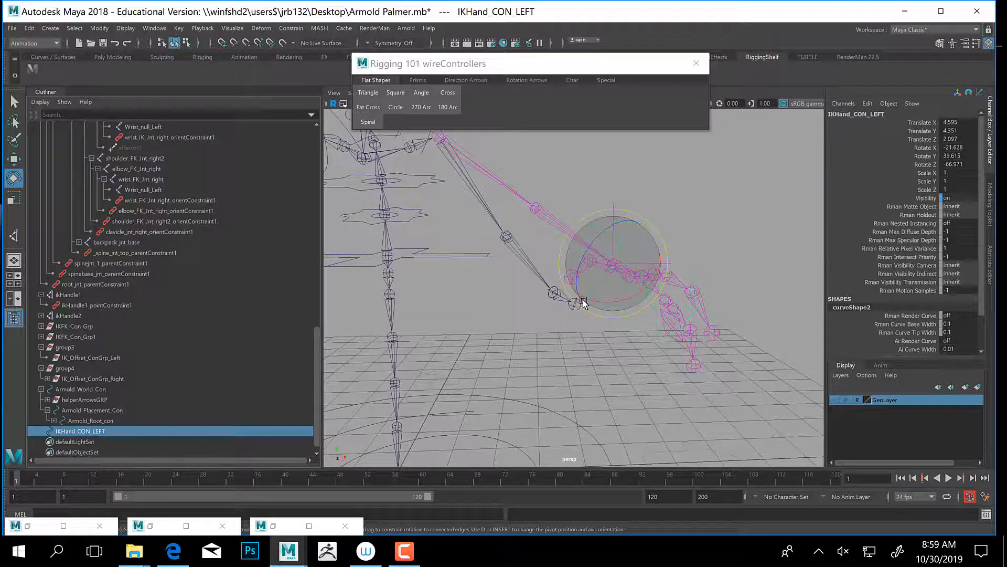
alt+drag(470, 299, 553, 282)
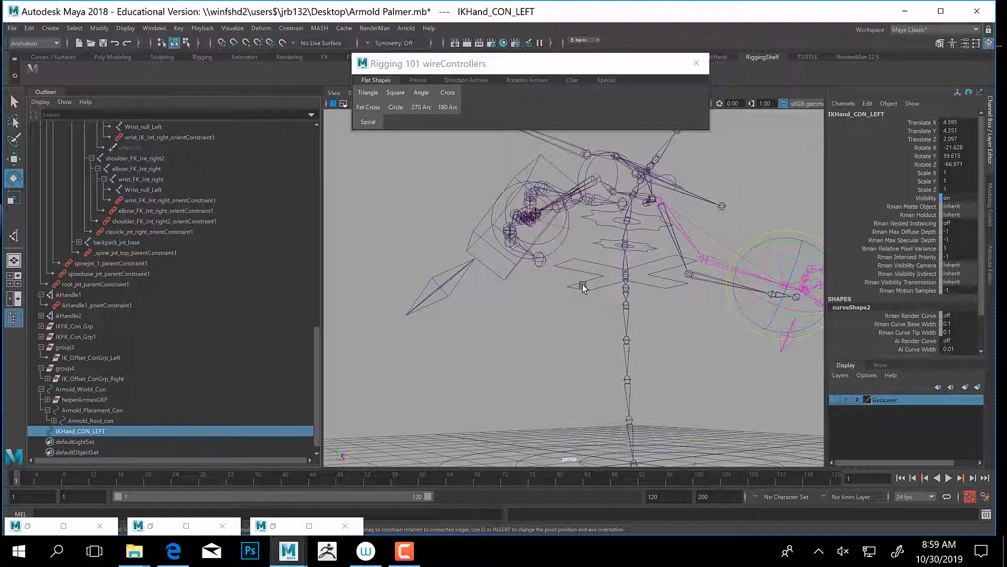
alt+middle_drag(762, 348, 667, 307)
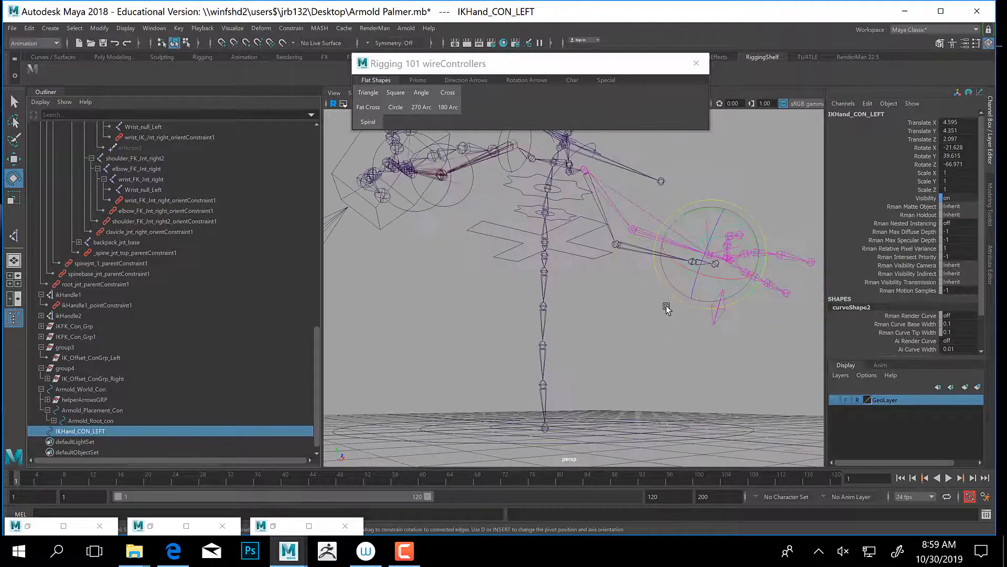
alt+drag(667, 308, 625, 319)
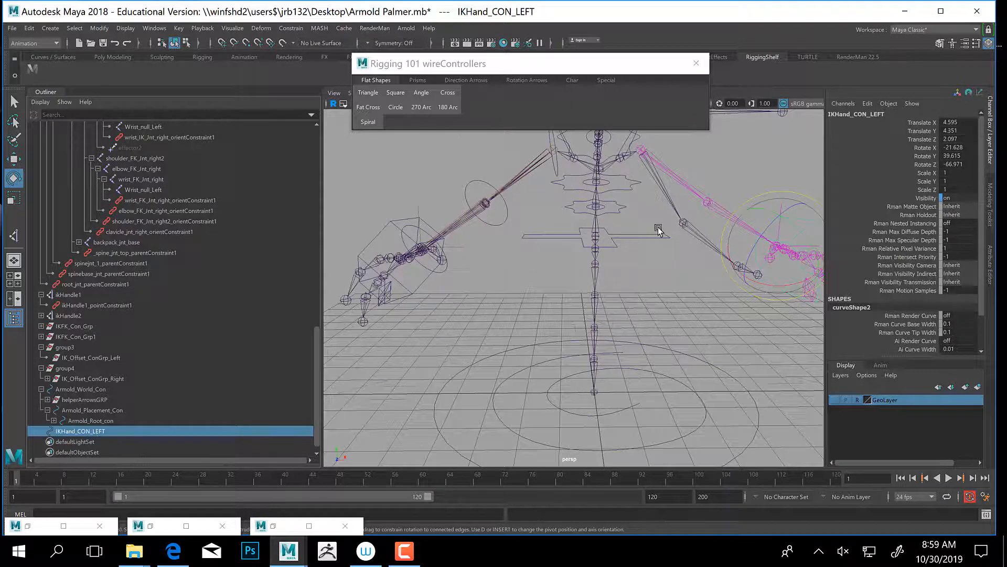
alt+drag(658, 230, 745, 163)
Select IKHand_CON_Right and inspect its transform values and its place under group4.
click(745, 162)
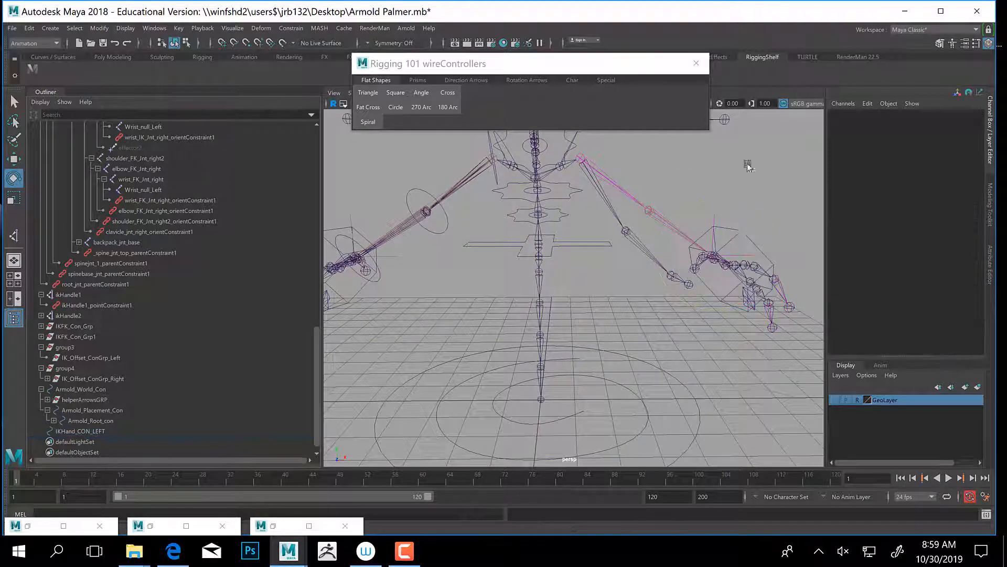
click(739, 233)
alt+drag(461, 274, 475, 220)
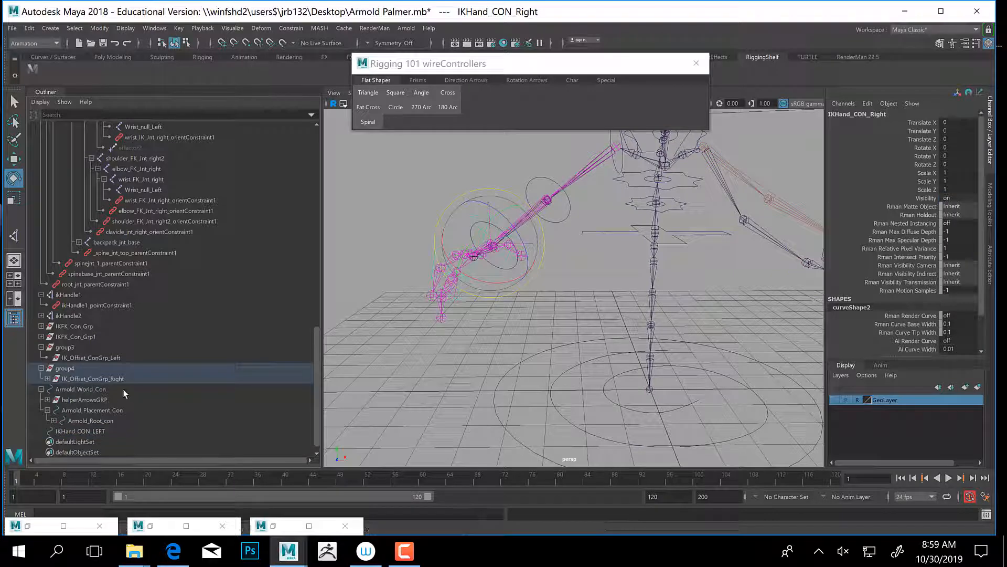
alt+drag(565, 449, 564, 400)
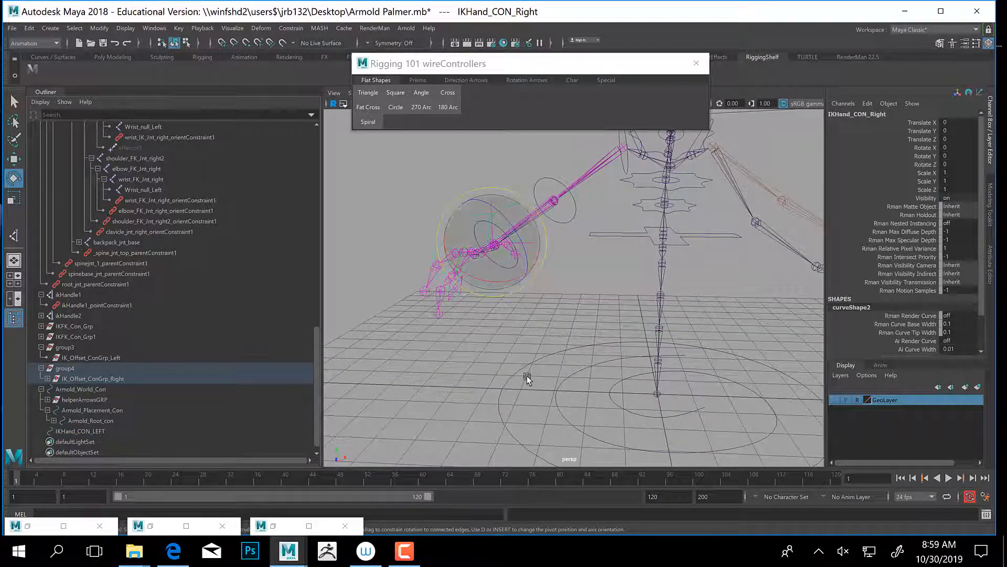
Try parenting IKHand_CON_Right directly under Armold_Placement_Con, and undo it.
shift+click(577, 387)
key(p)
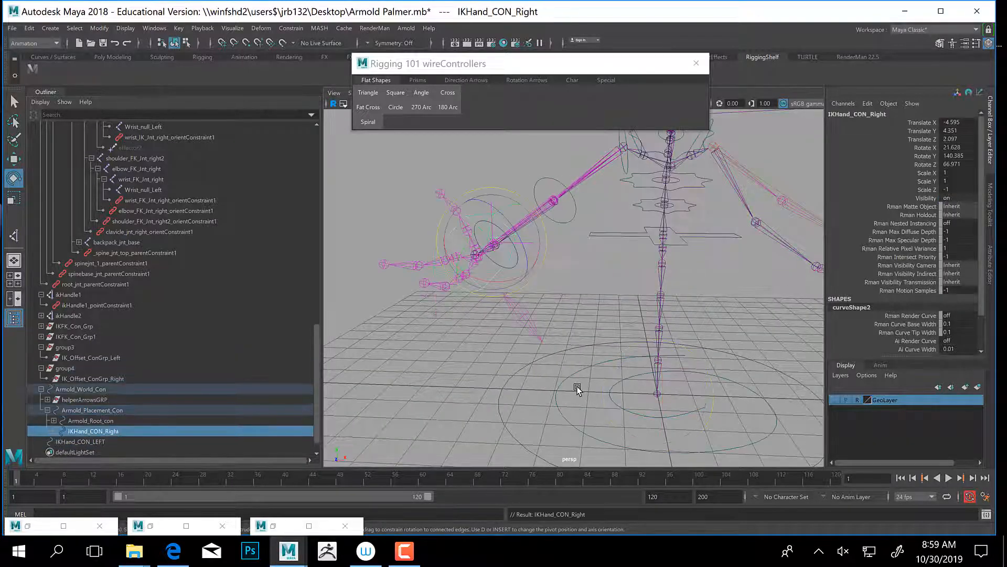
key(ctrl+z)
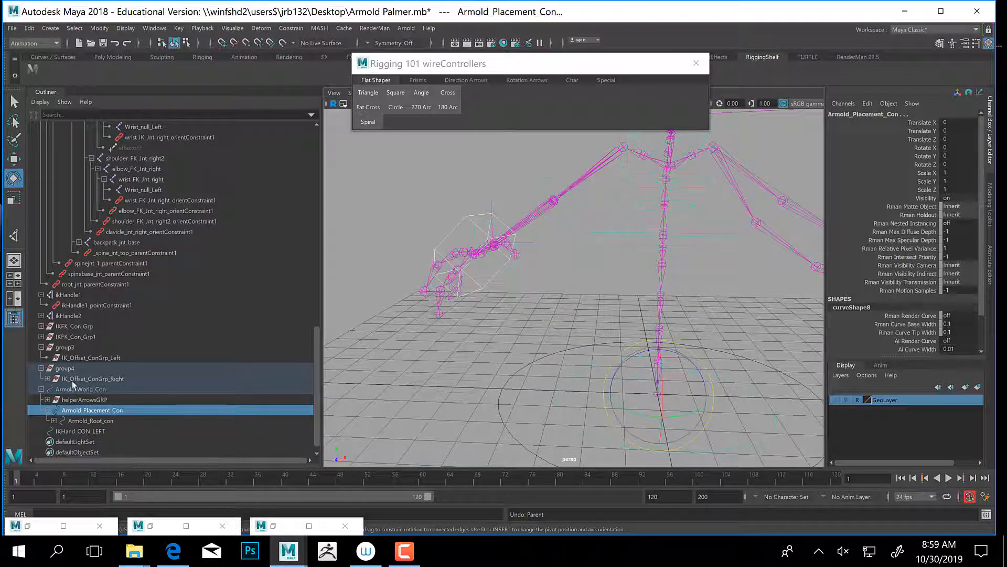
Parent group4, which holds IK_Offset_ConGrp_Right, under Armold_Placement_Con.
click(458, 223)
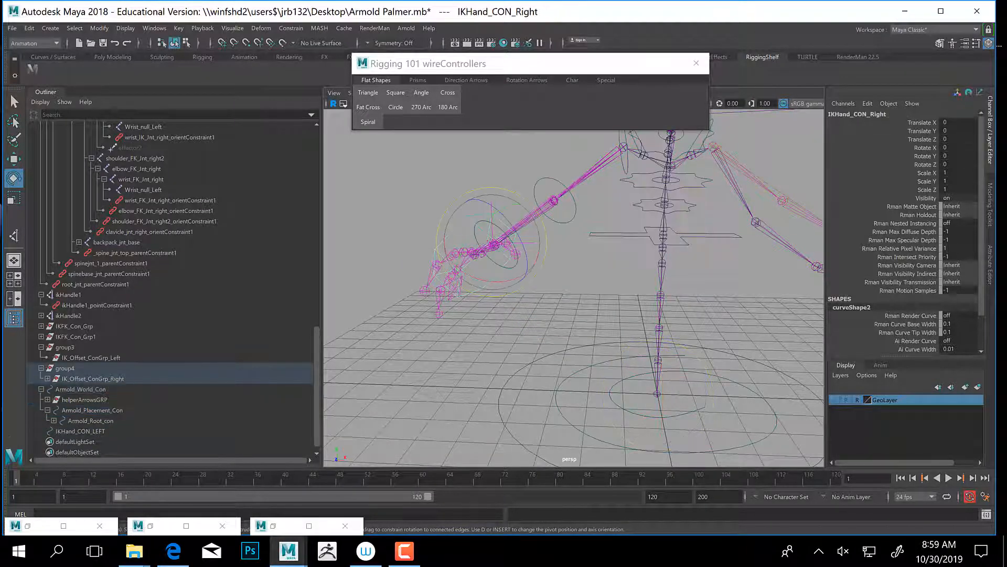
click(64, 379)
click(63, 369)
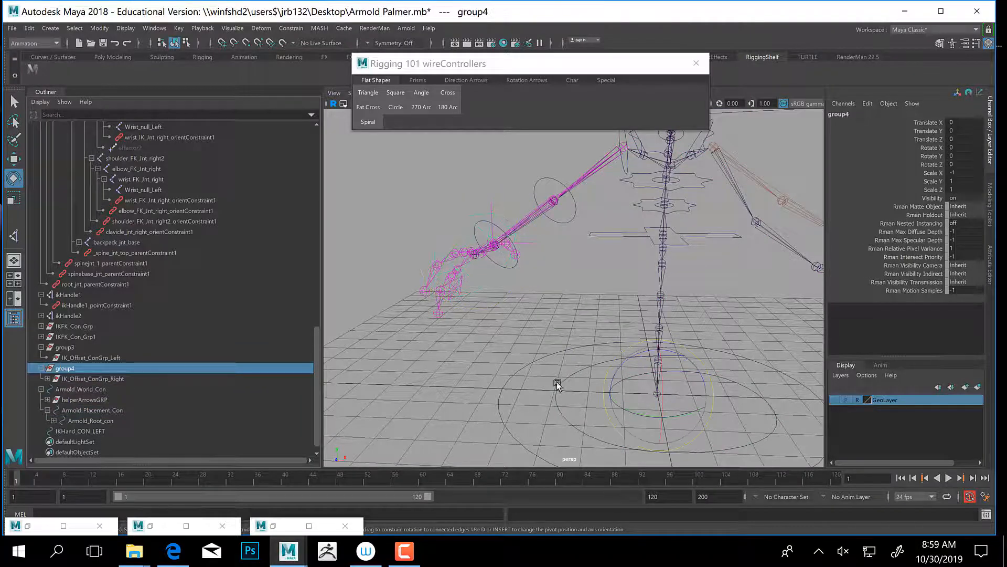
shift+click(578, 391)
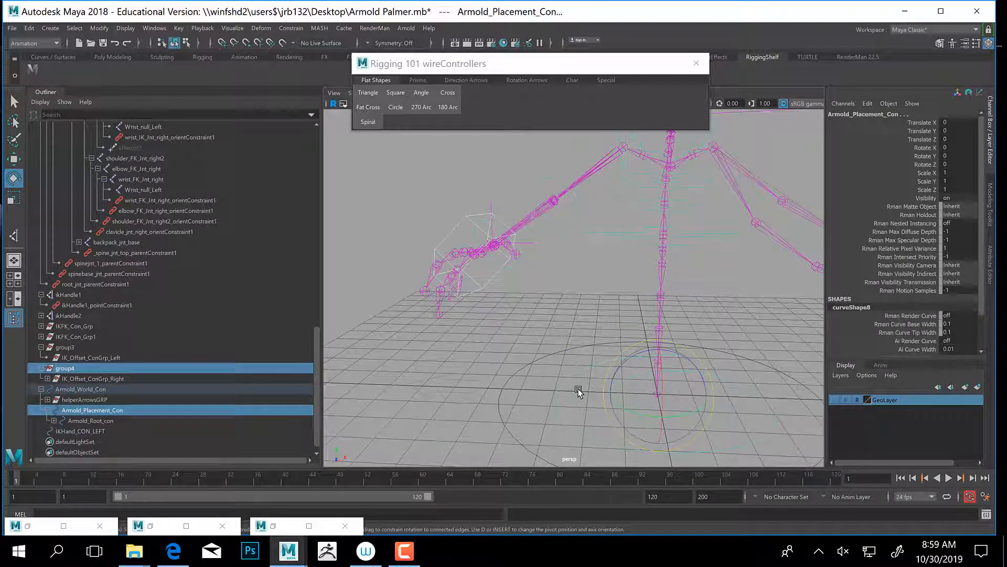
key(p)
click(438, 222)
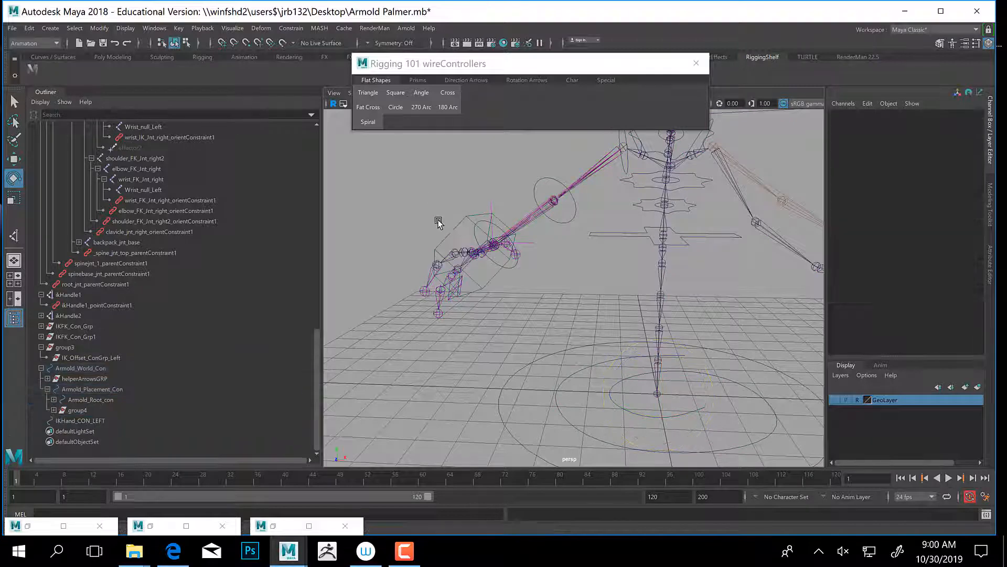
Test the right arm by moving IKHand_CON_Right upward, and undo the move.
click(466, 232)
key(w)
drag(483, 234, 498, 173)
key(ctrl+z)
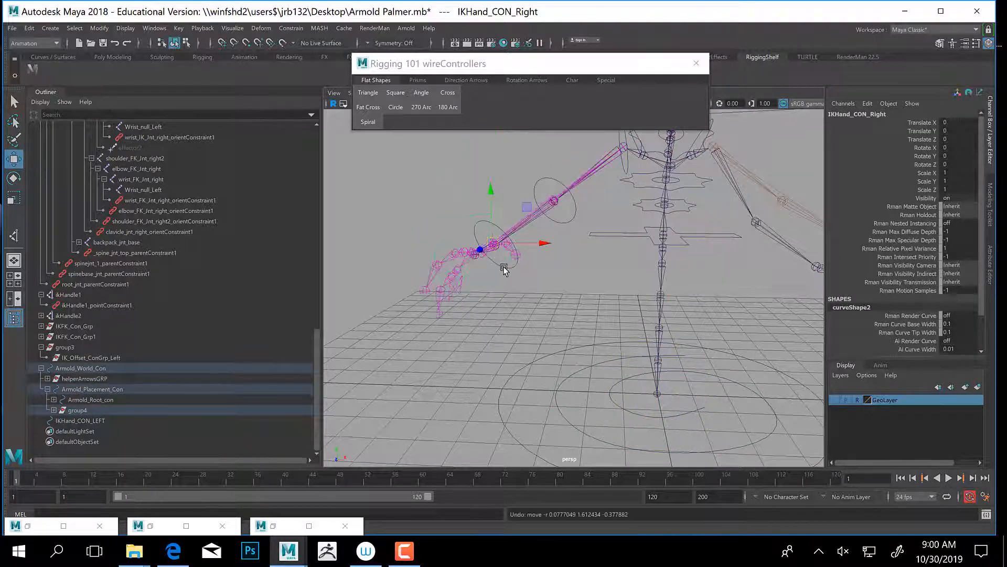
Select IKHand_CON_LEFT and examine its transform values and both arms from several angles.
alt+drag(597, 289, 680, 253)
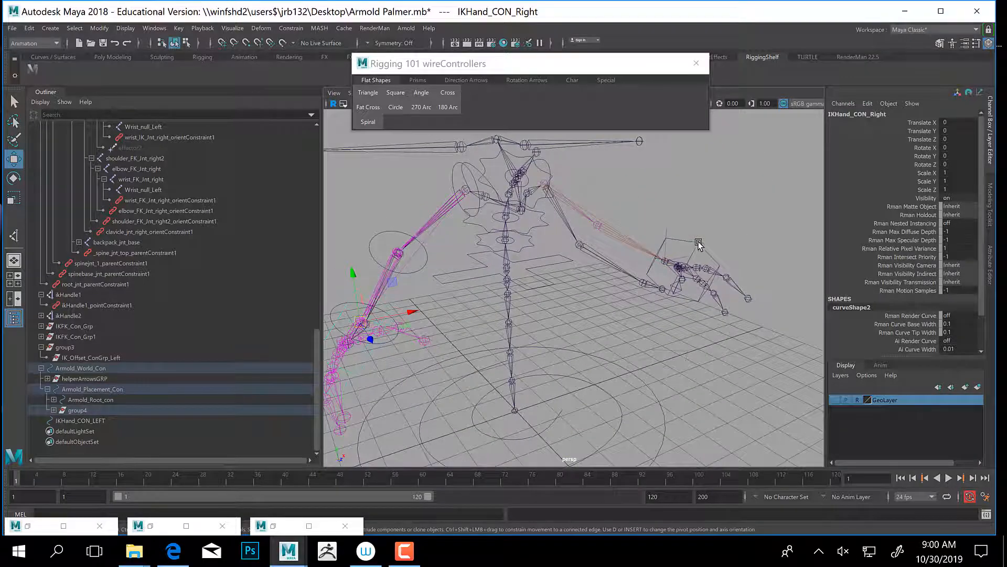
click(699, 242)
alt+drag(572, 235, 529, 284)
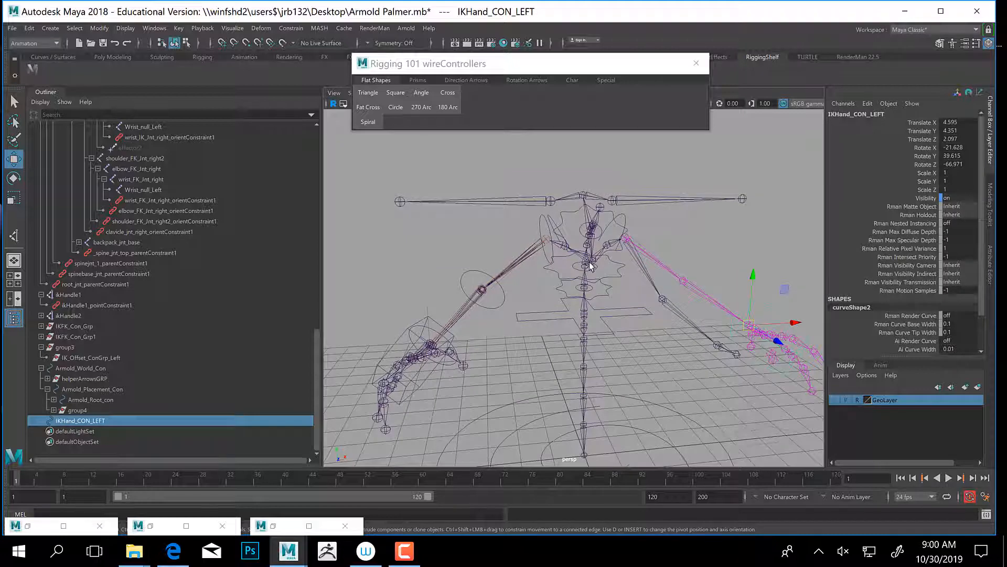
alt+drag(519, 334, 549, 312)
alt+drag(602, 292, 634, 281)
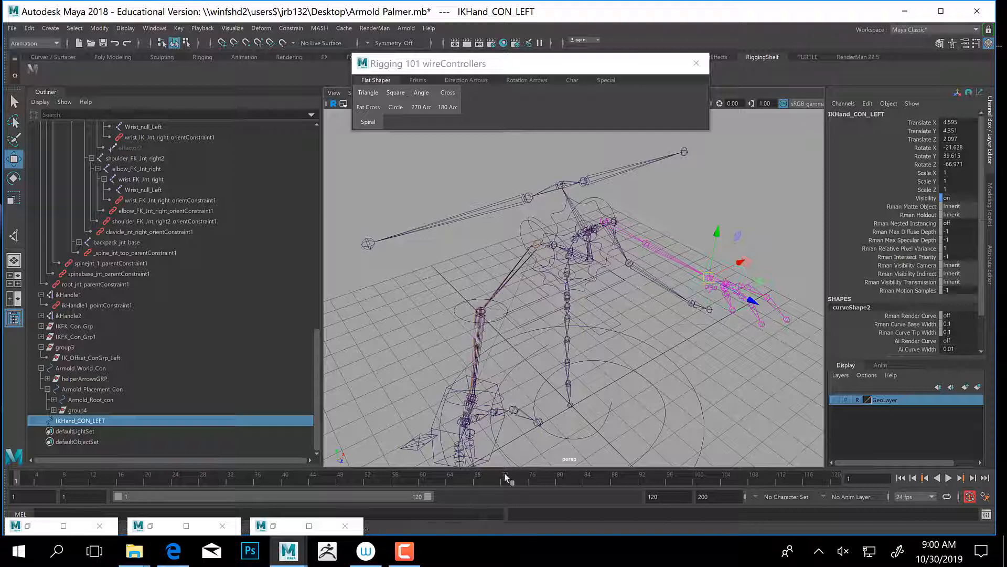
Inspect the transform values of IKHand_CON_Right, group4 and its child IK_Offset_ConGrp_Right.
click(498, 428)
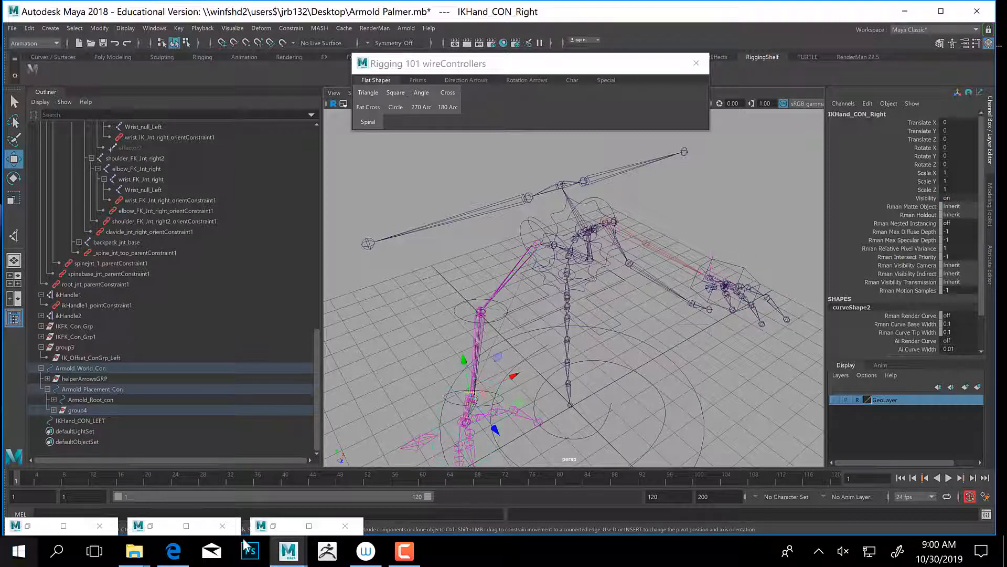
click(76, 409)
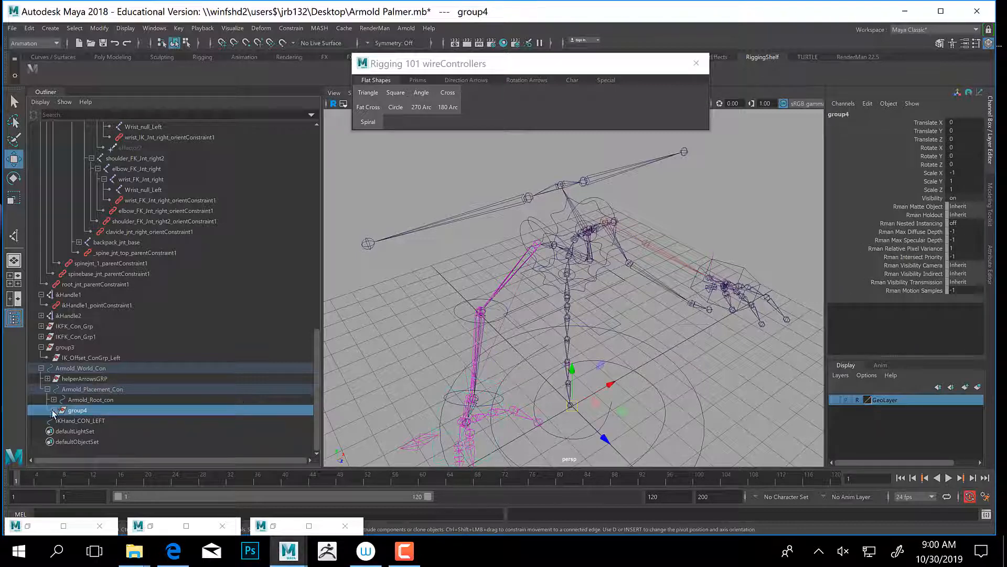
click(54, 410)
click(103, 421)
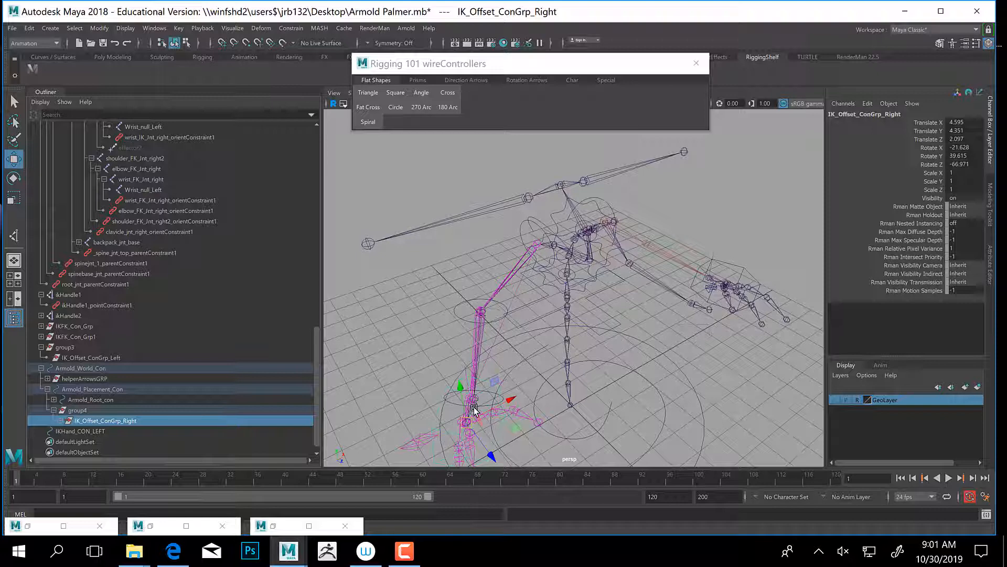
Select IKHand_CON_LEFT again and examine the left wrist and hand joints up close and from around the rig.
alt+drag(617, 231, 656, 297)
click(768, 273)
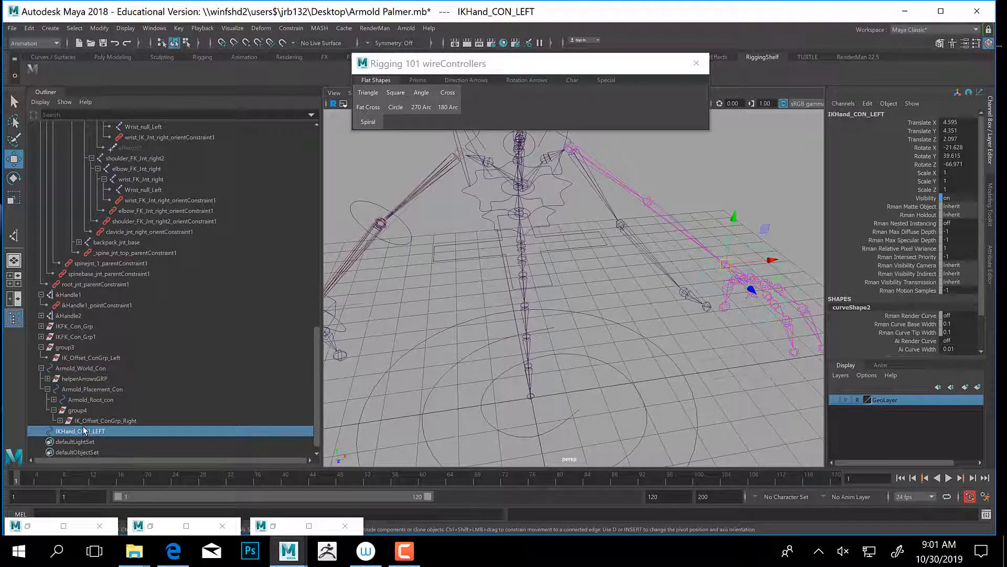
key(f)
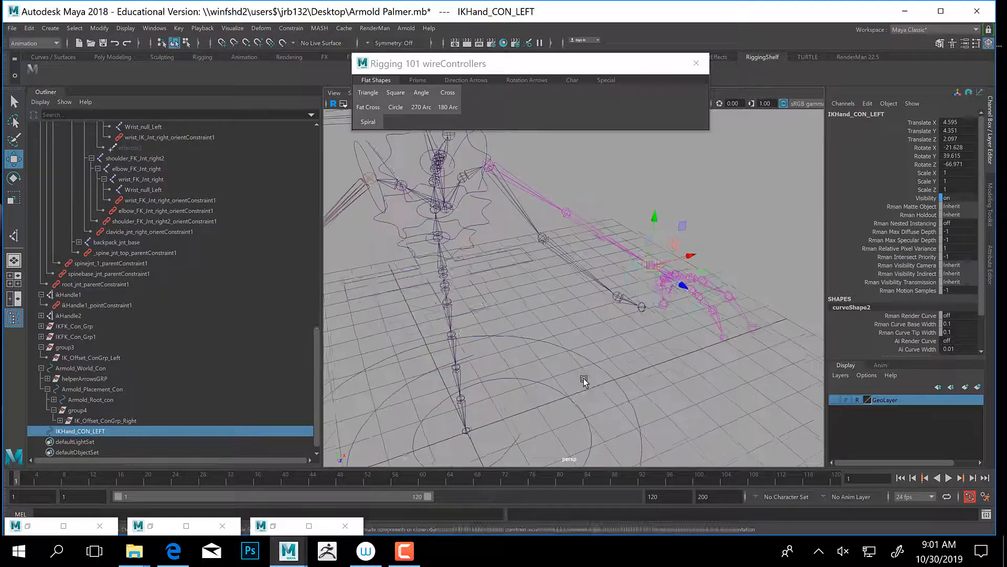
alt+drag(676, 426, 580, 418)
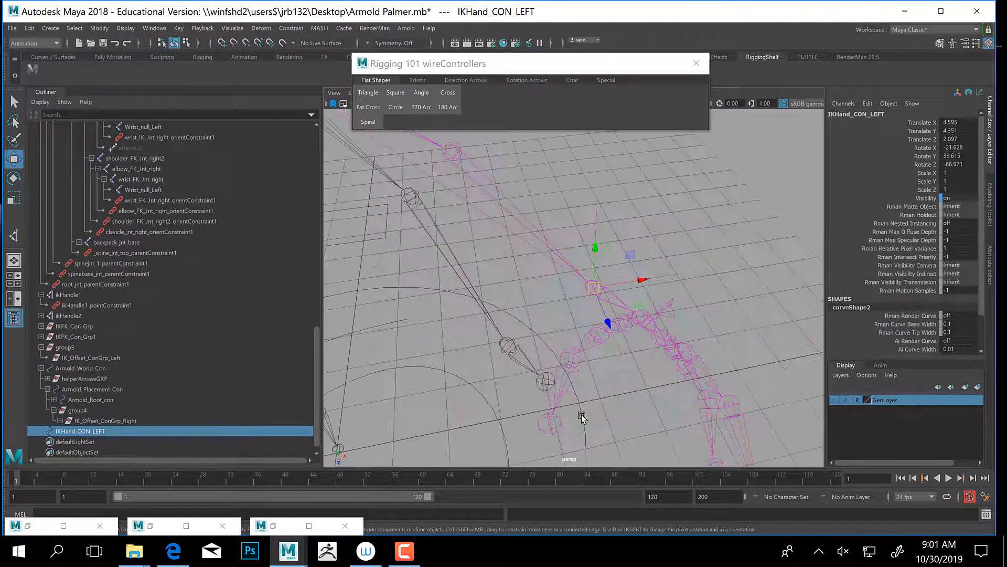
alt+drag(539, 368, 561, 341)
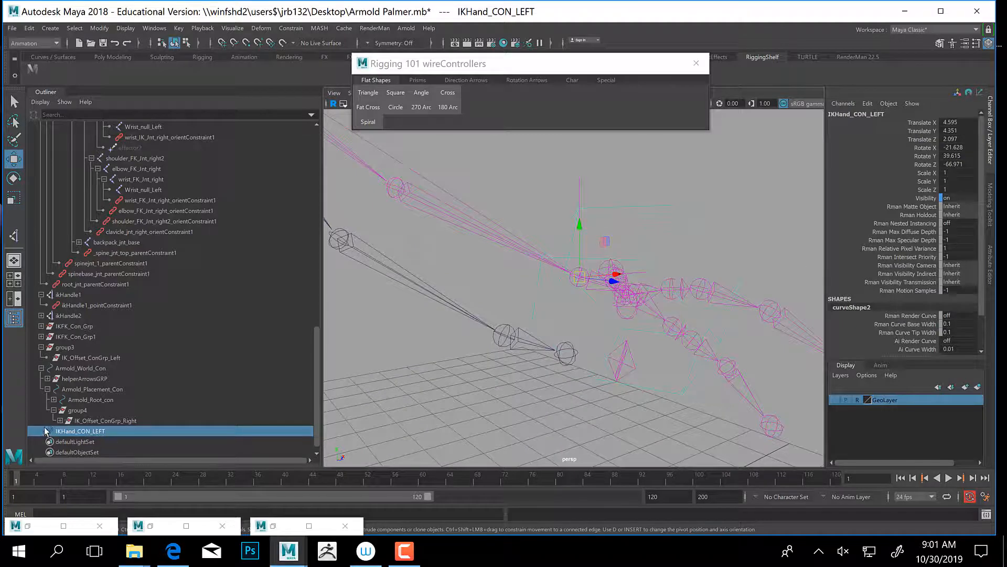
alt+drag(560, 391, 520, 353)
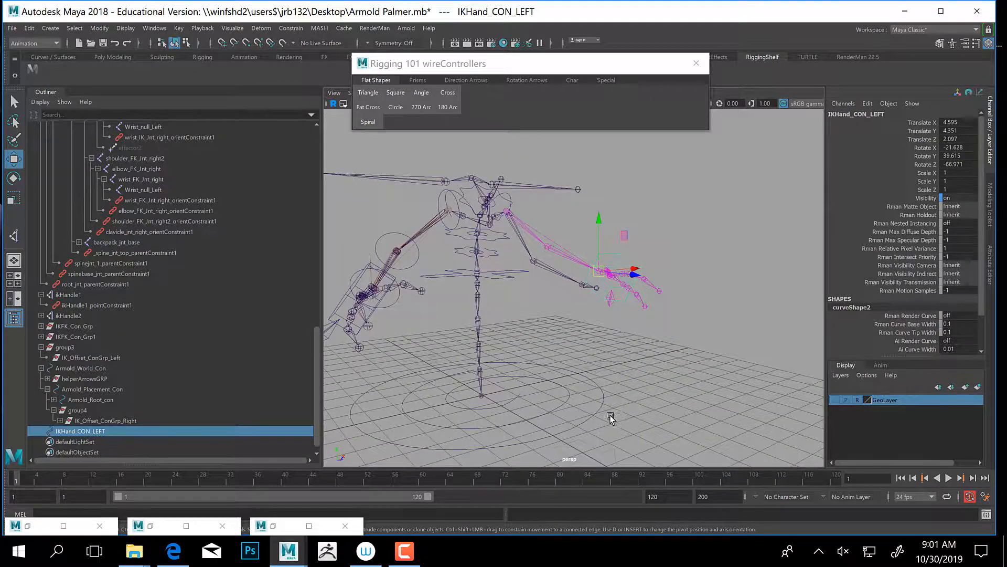
alt+drag(607, 416, 616, 373)
click(615, 374)
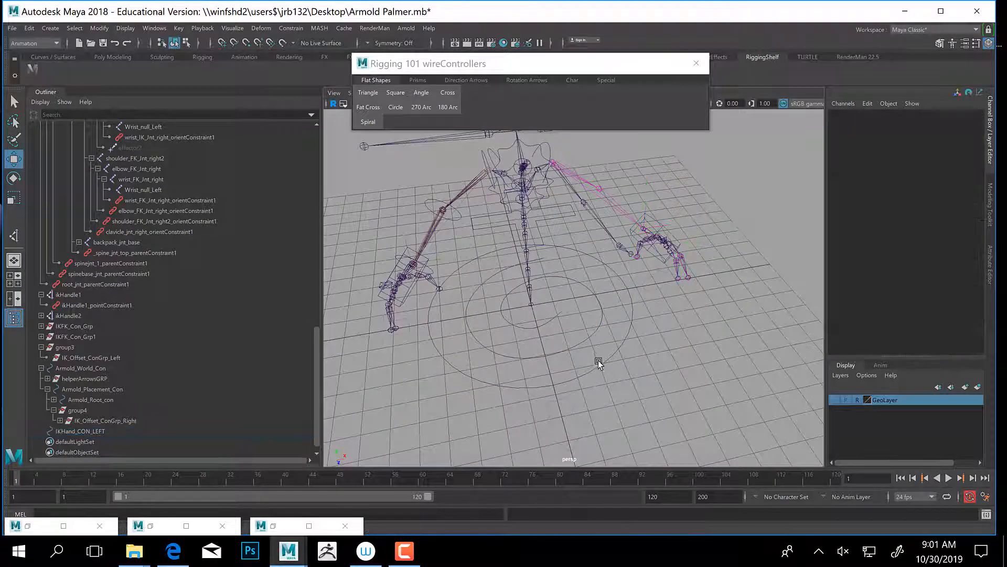
Test the rig by moving Armold_World_Con, and undo the move.
click(623, 387)
alt+drag(599, 410, 602, 357)
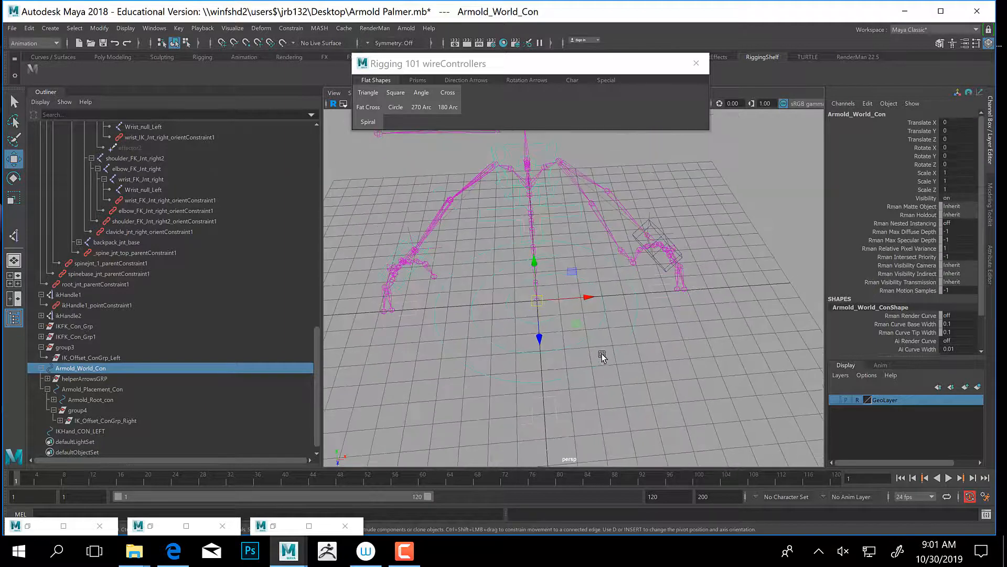
drag(536, 300, 574, 352)
key(ctrl+z)
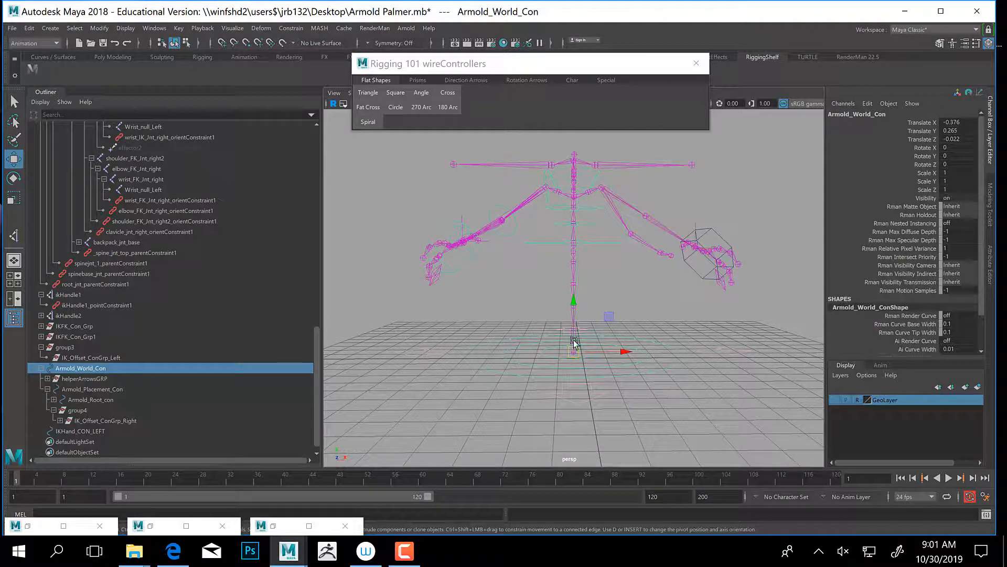
Test the body by moving Armold_Root_con, and undo the move.
click(582, 253)
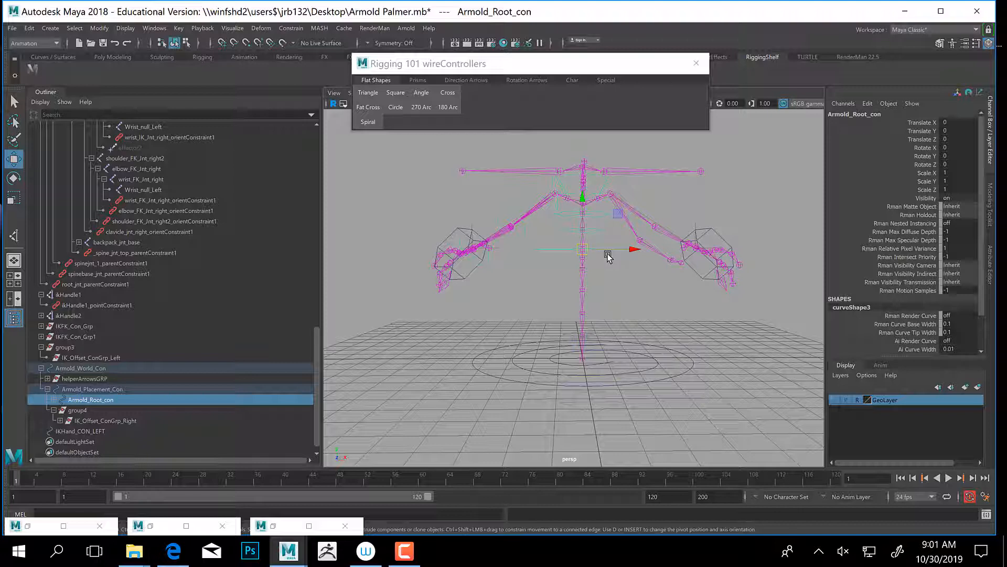
drag(580, 248, 559, 261)
key(ctrl+z)
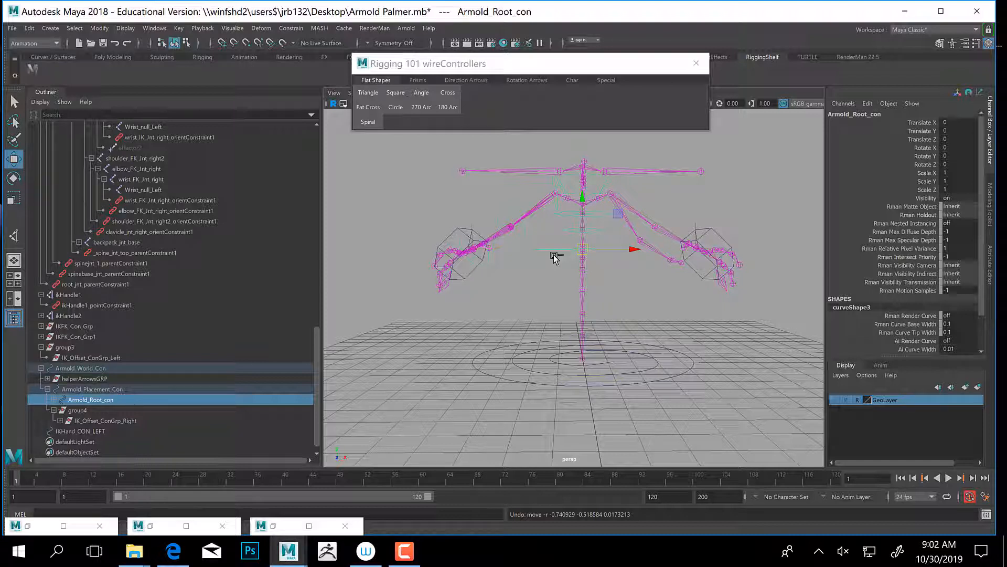
Switch to File Explorer and browse on the animation drive to Curse of the Demon Blade's DemonbladeFilmProject folder.
click(137, 553)
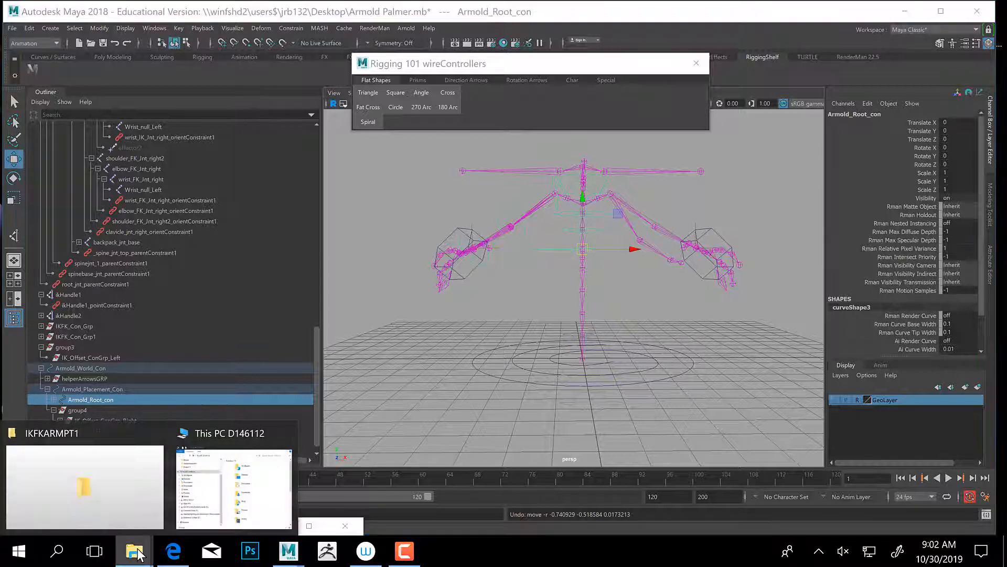
click(116, 477)
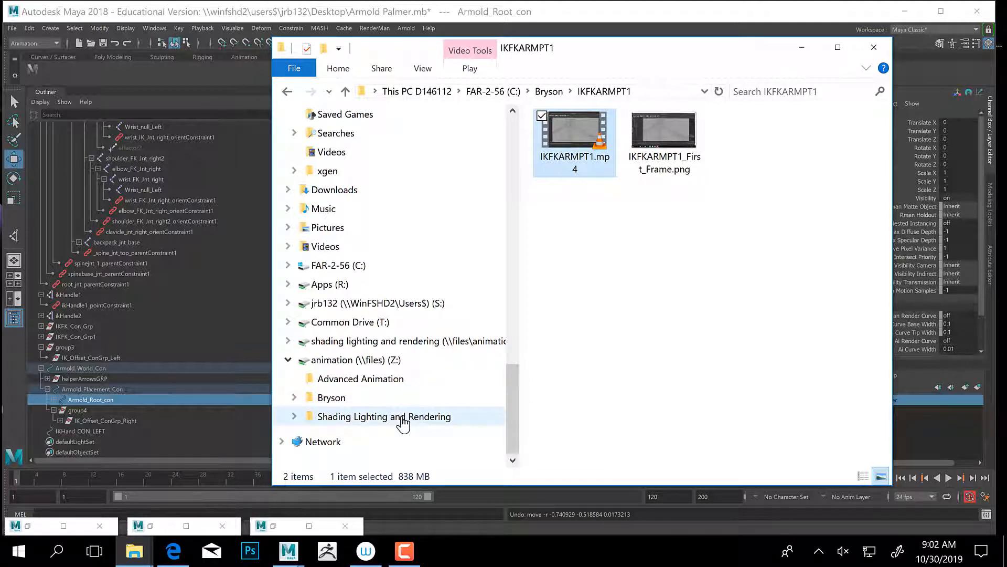
click(294, 398)
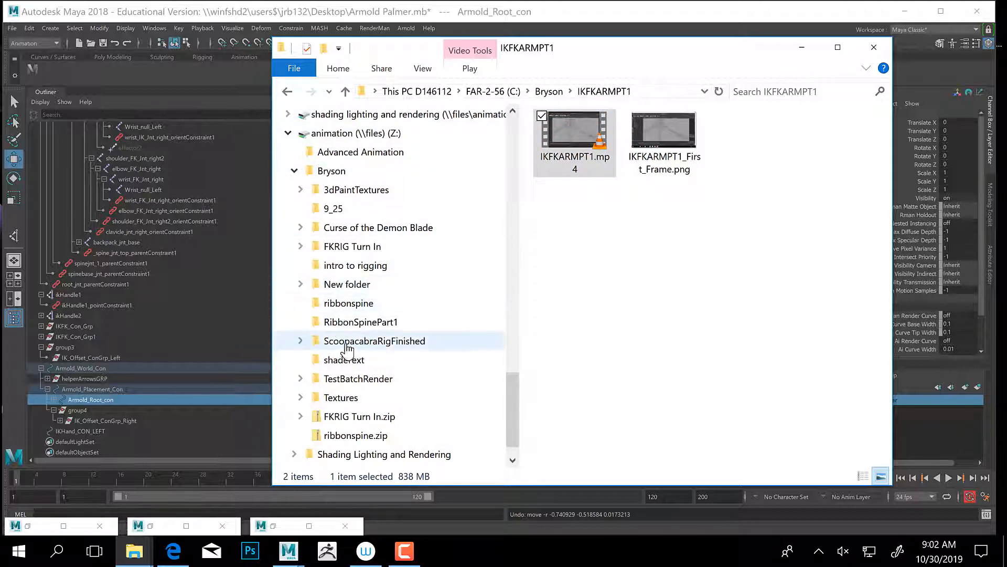
click(306, 230)
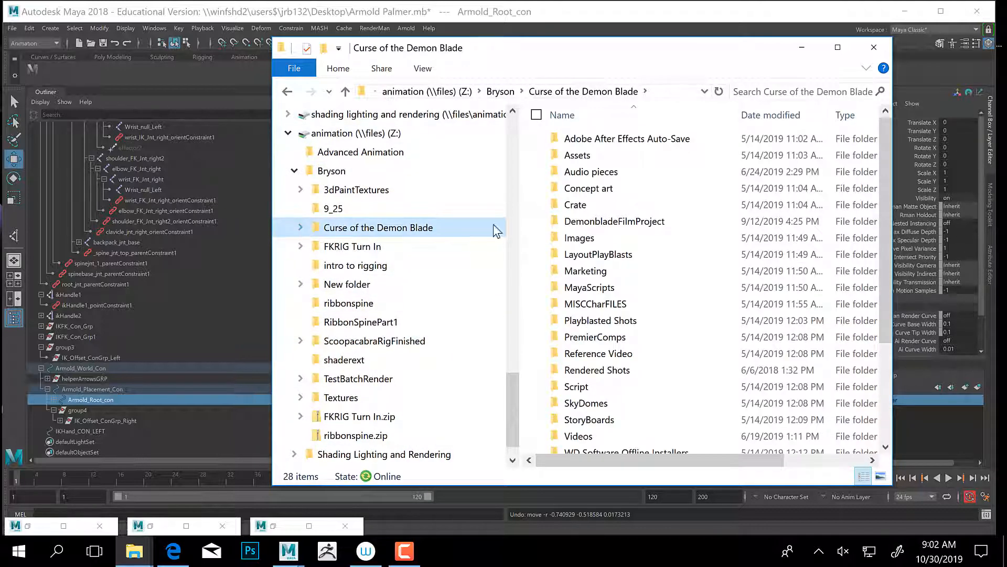
double_click(601, 231)
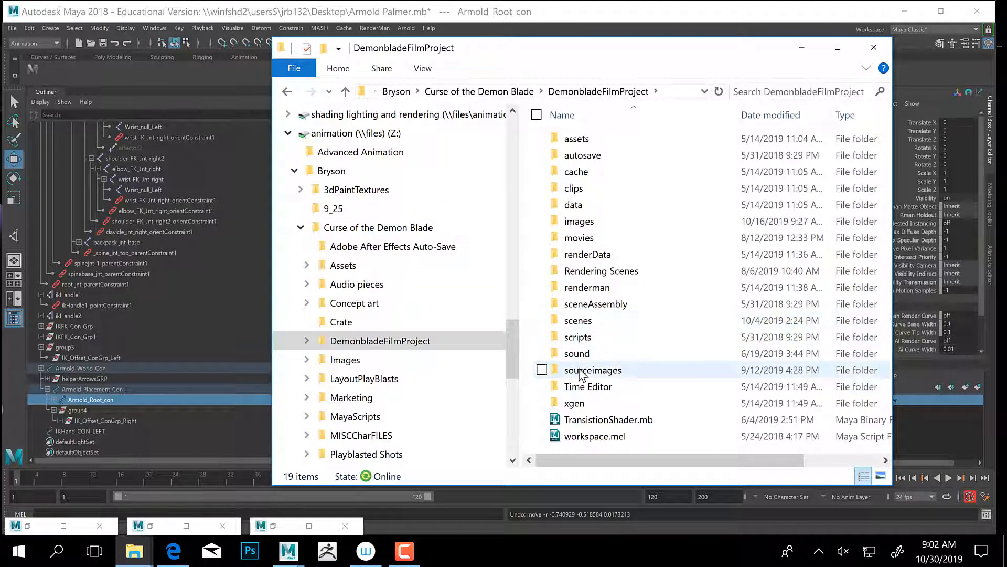
Open TenguRigReference.mb in Maya from the project's scenes/RIGS/Tengu folder.
double_click(578, 321)
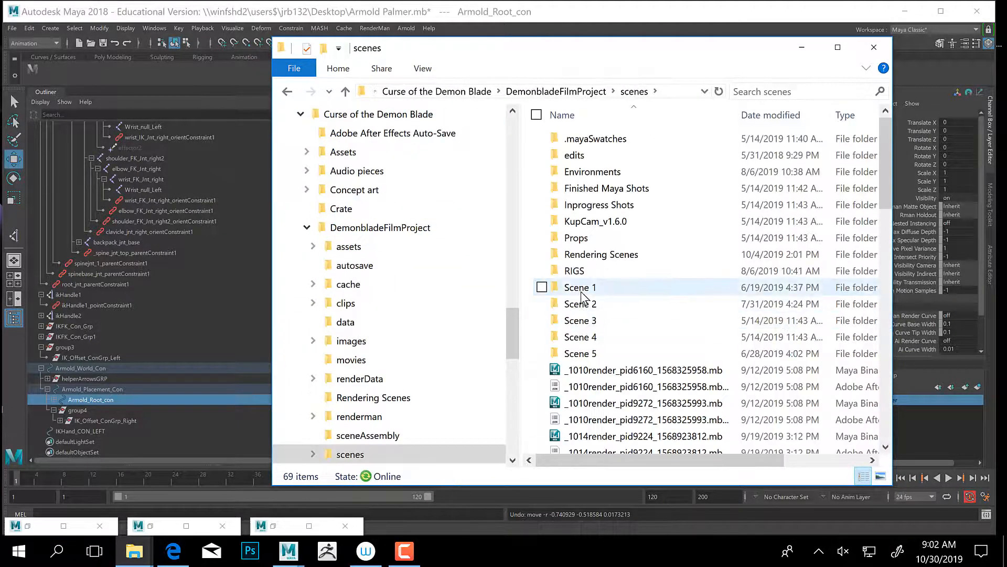
double_click(585, 270)
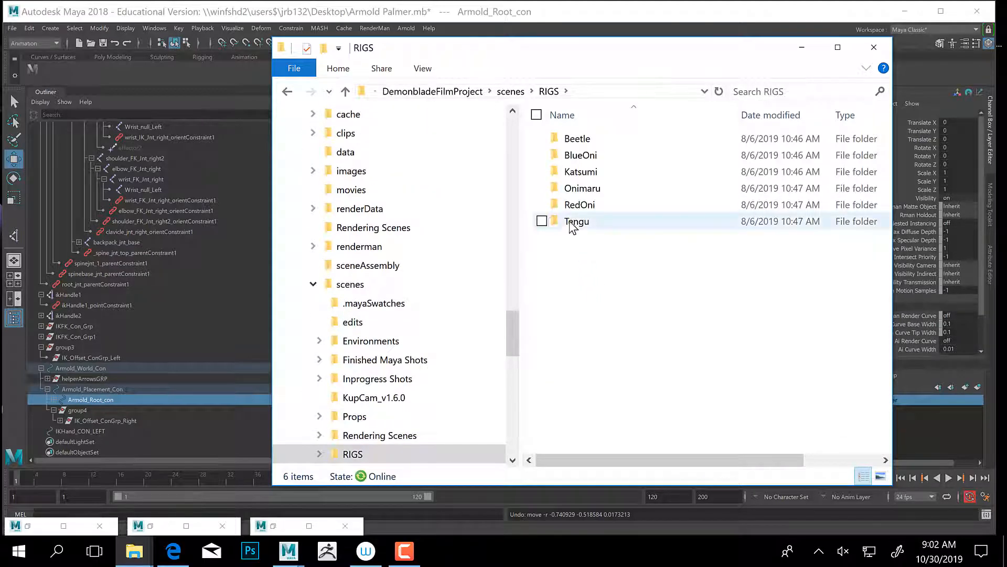
click(545, 223)
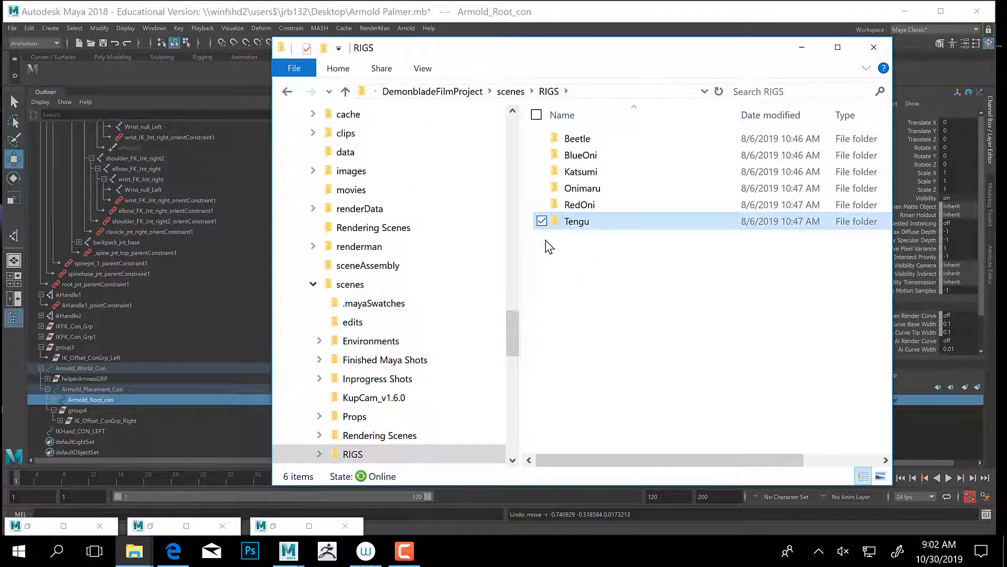
double_click(577, 223)
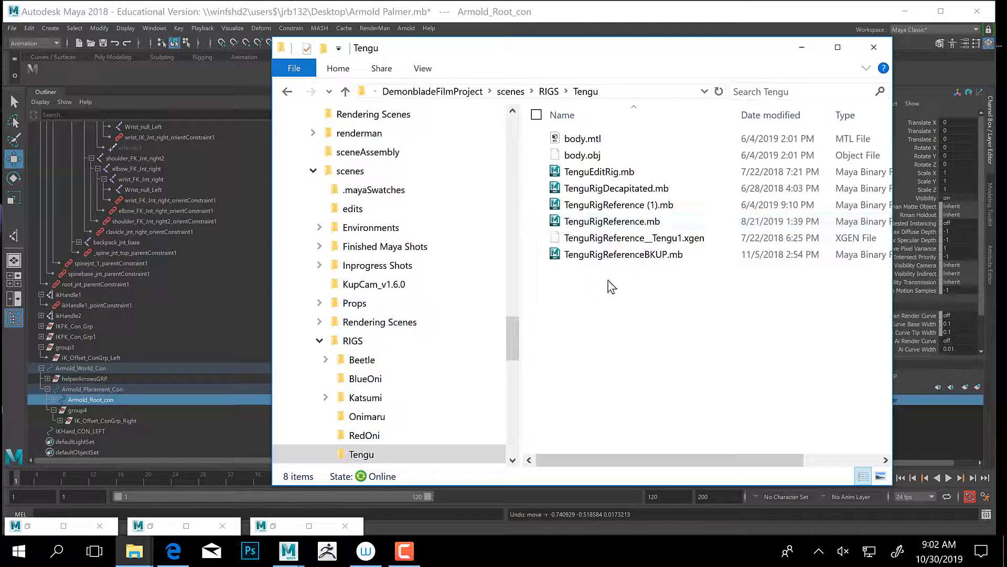
click(595, 227)
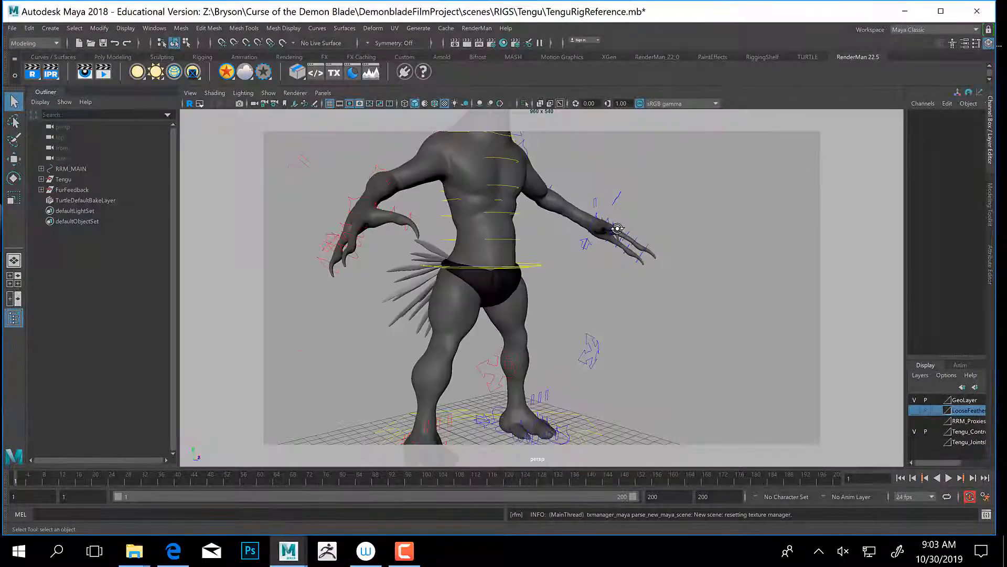
Select Tengu_l_arm_Switch_Ctrl beside the left hand and display the model with the default material in the viewport.
mouse_move(618, 229)
alt+mouse_down()
mouse_move(606, 231)
mouse_move(614, 234)
alt+mouse_up()
click(615, 233)
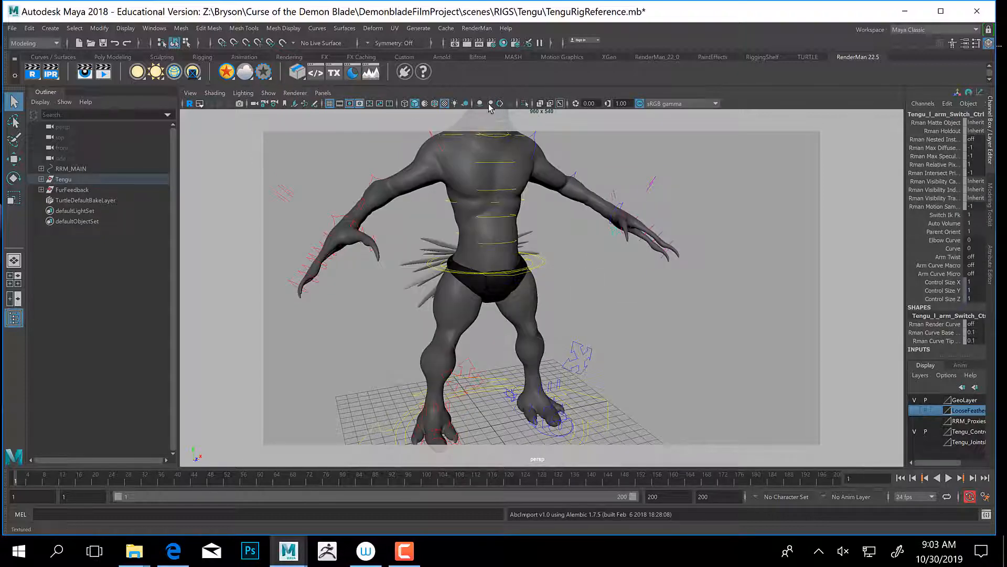
click(424, 104)
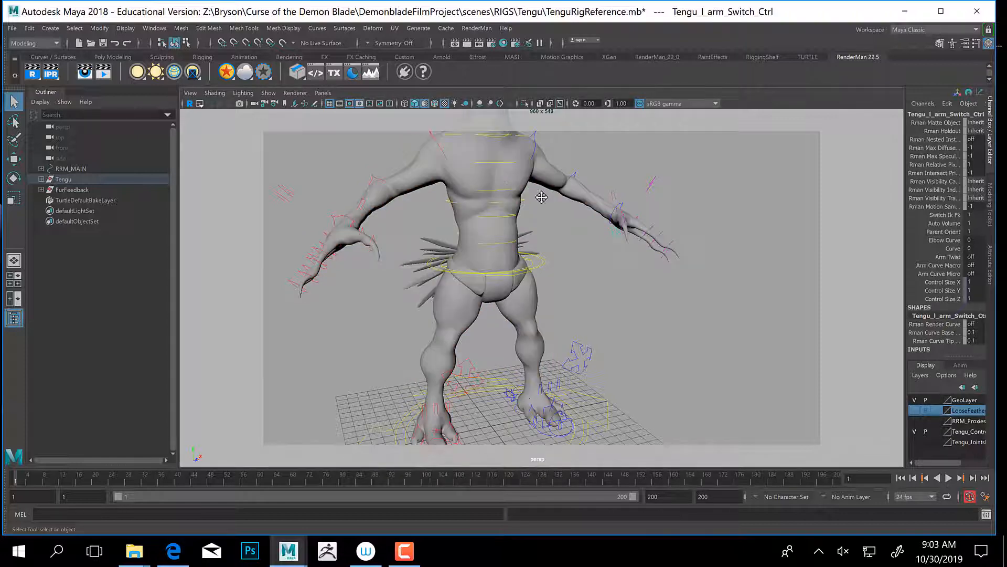
Set Switch Ik Fk to 0 on Tengu_l_arm_Switch_Ctrl to put the left arm in IK mode.
alt+middle_drag(542, 198, 499, 268)
alt+right_drag(498, 267, 642, 277)
alt+drag(642, 276, 603, 293)
alt+right_drag(603, 292, 692, 267)
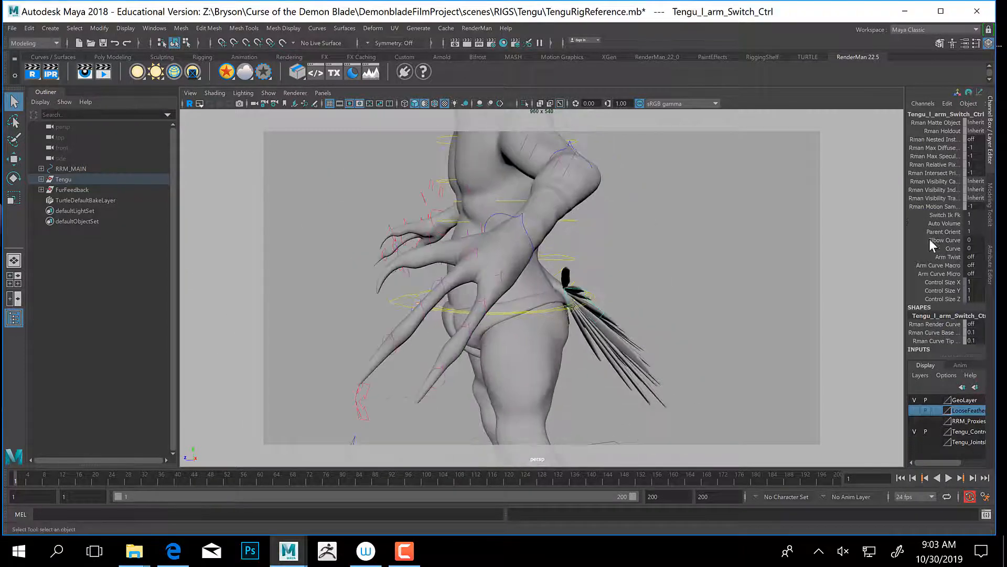
click(944, 215)
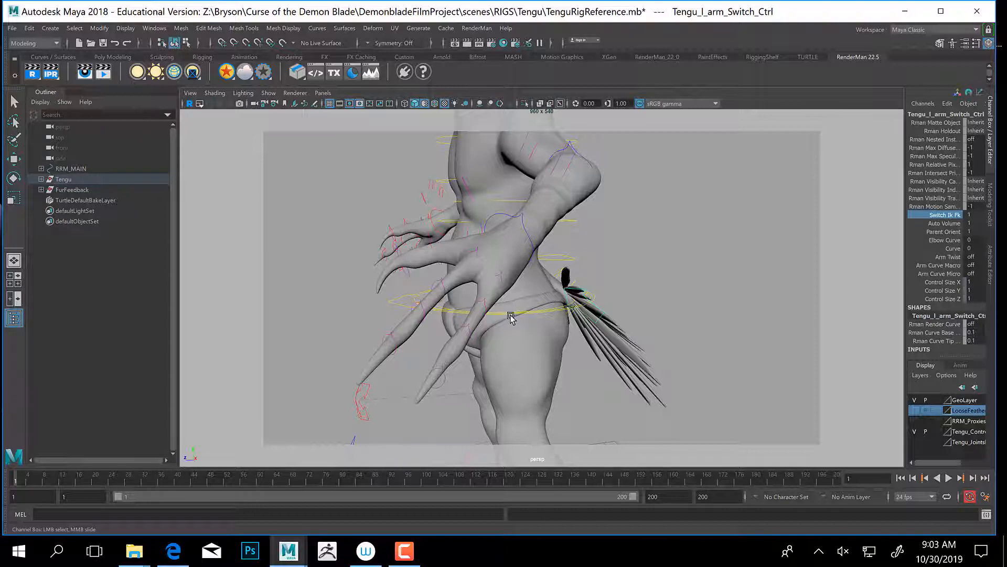
middle_drag(512, 315, 361, 316)
alt+middle_drag(509, 284, 570, 331)
alt+drag(570, 331, 603, 305)
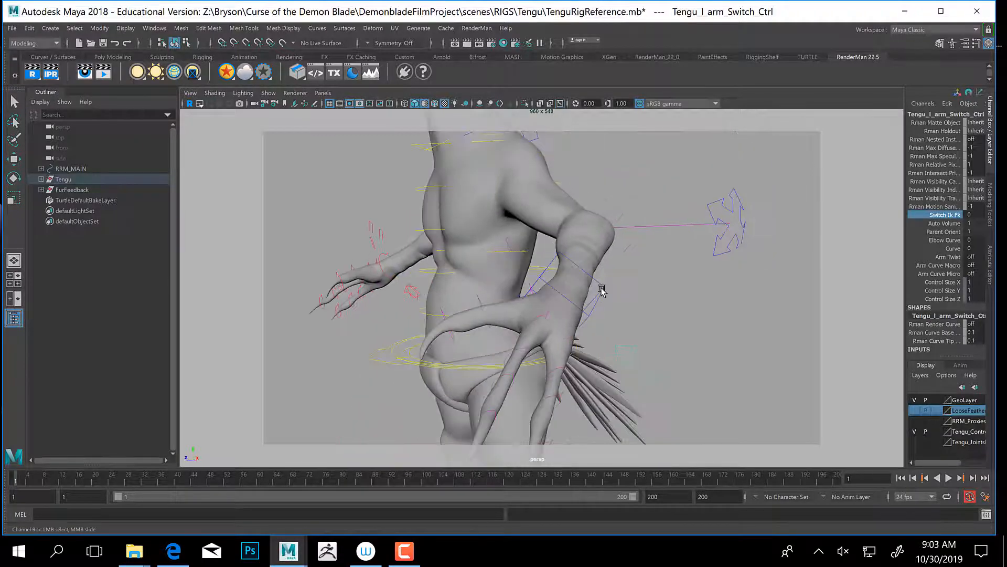
Select Tengu_l_arm_WristIk_Ctrl, widen its attribute list, and examine the choices available for Follow.
click(600, 289)
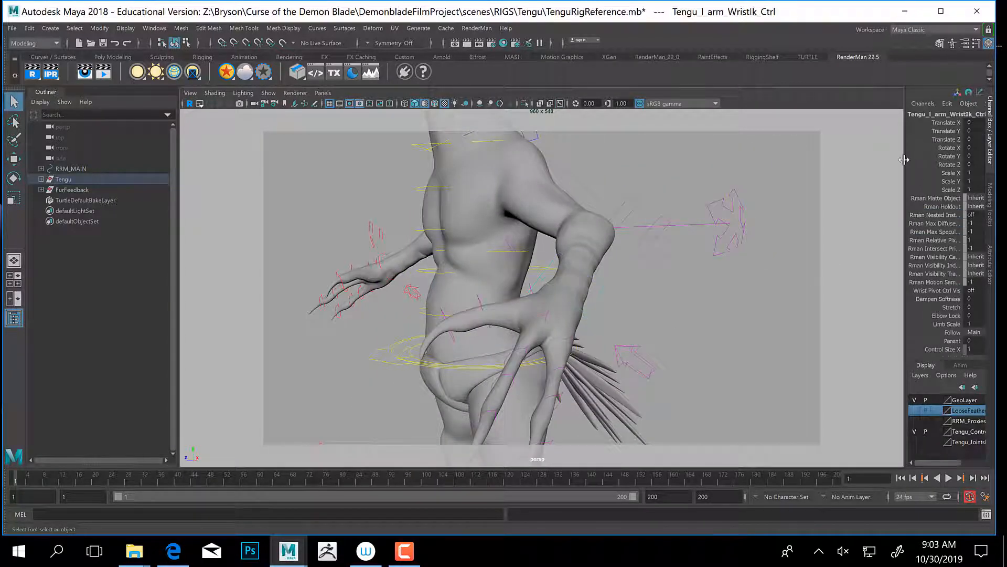
drag(913, 168, 796, 163)
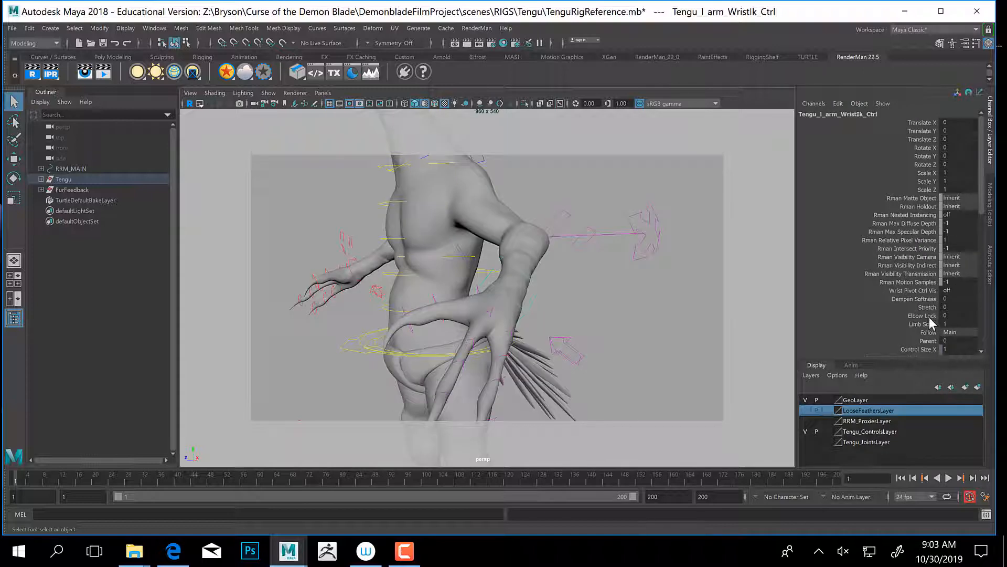
click(955, 334)
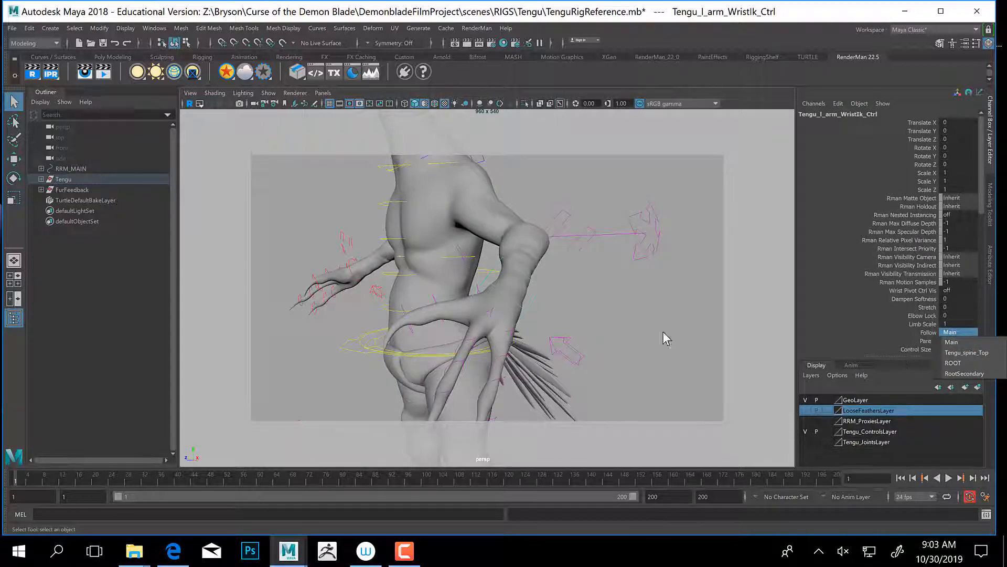
alt+drag(663, 332, 530, 309)
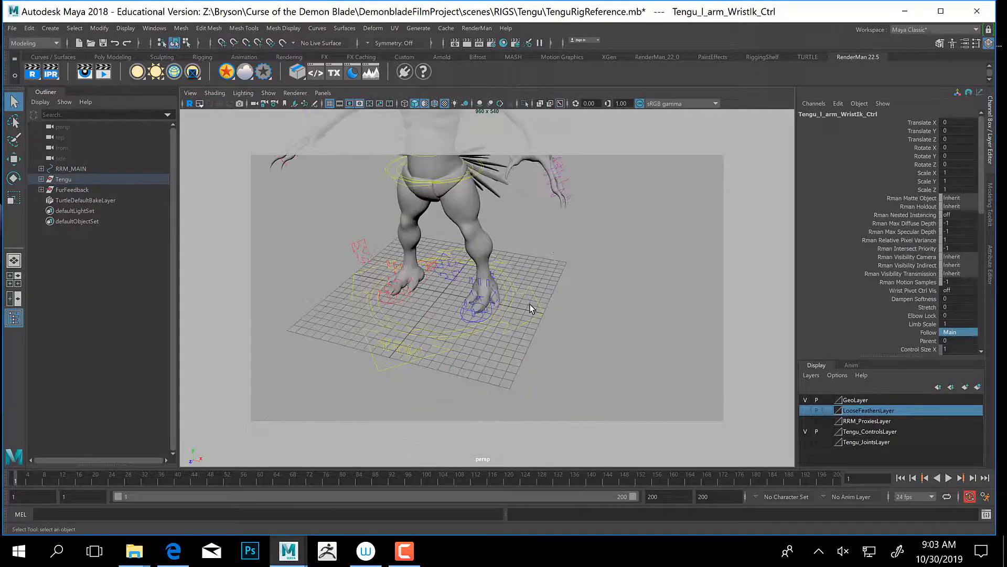
Test the left arm's Main follow by moving Tengu_MAIN_Ctrl on the ground, and undo the move.
click(544, 314)
key(w)
alt+drag(540, 274, 525, 374)
key(ctrl+z)
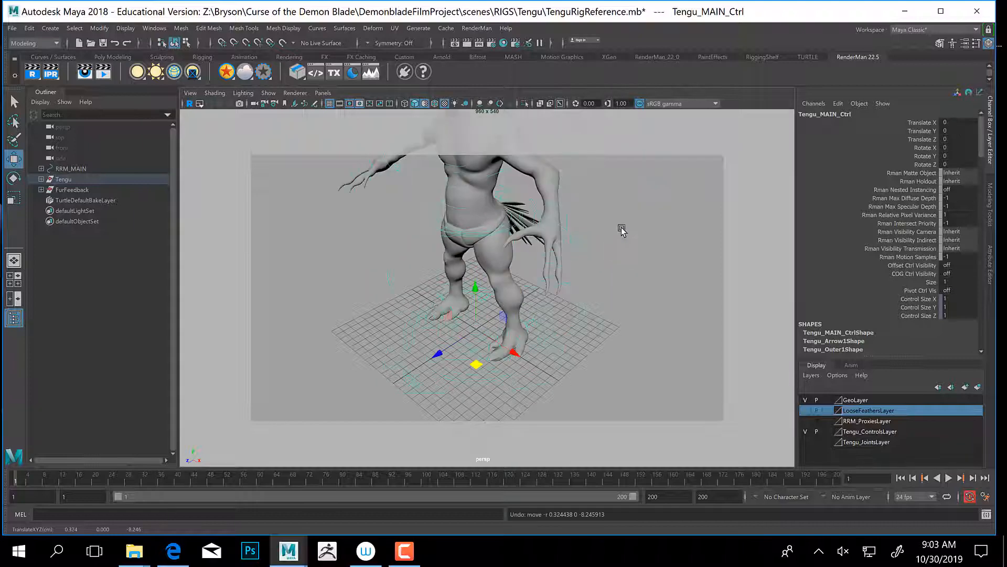
Set Follow to Tengu_spine_Top on Tengu_l_arm_WristIk_Ctrl.
click(577, 237)
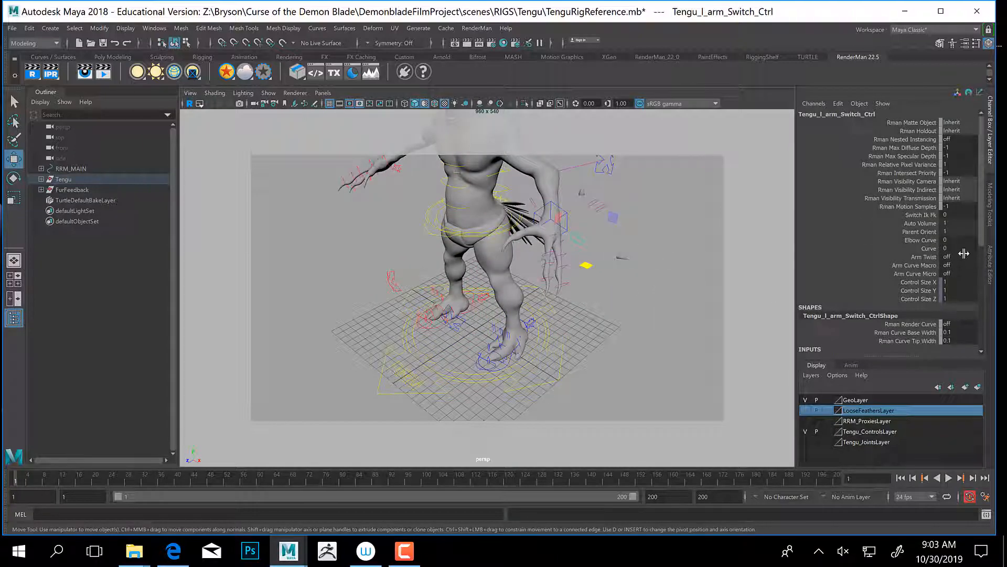
click(568, 218)
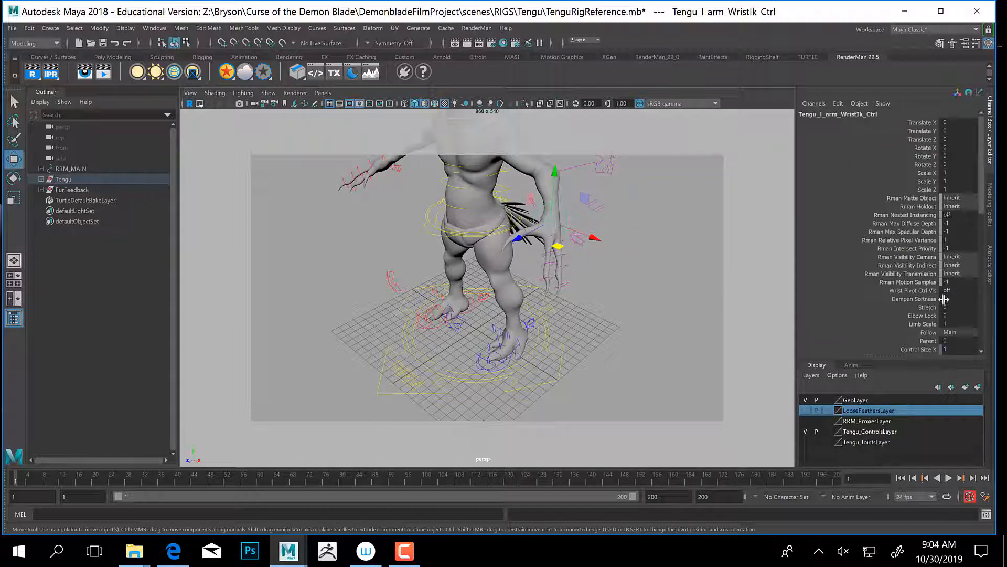
click(959, 333)
click(970, 354)
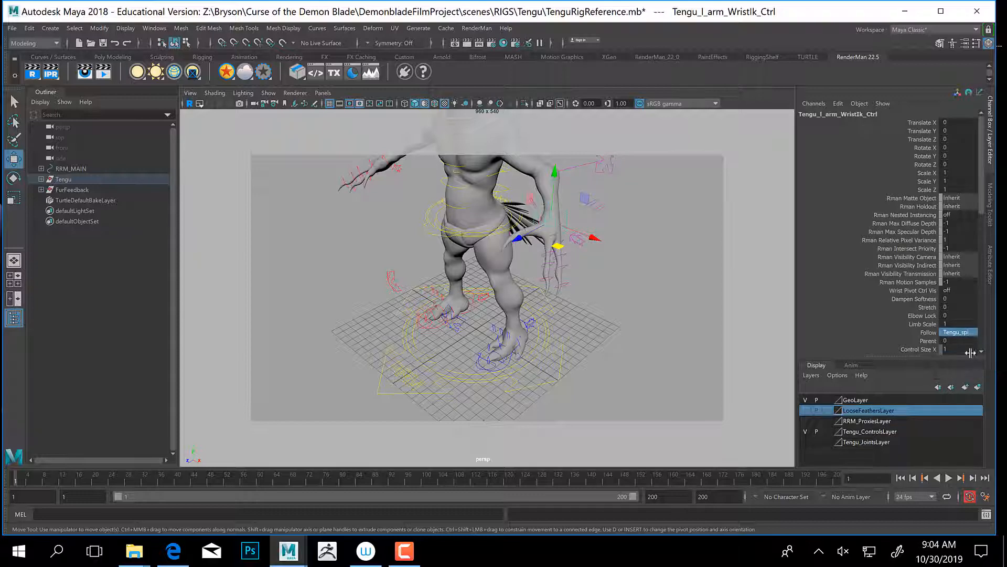
Test the Tengu_spine_Top follow by rotating Tengu_ROOT_Ctrl at the hips, and undo the rotation.
alt+middle_drag(480, 150, 473, 254)
alt+drag(473, 254, 480, 217)
scroll(478, 210, up, 3)
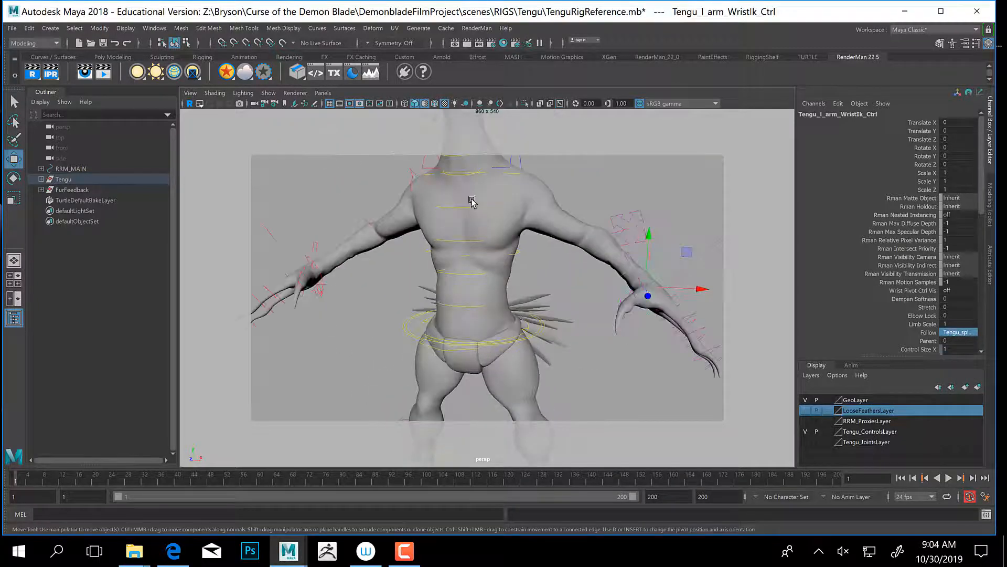
alt+drag(642, 271, 571, 236)
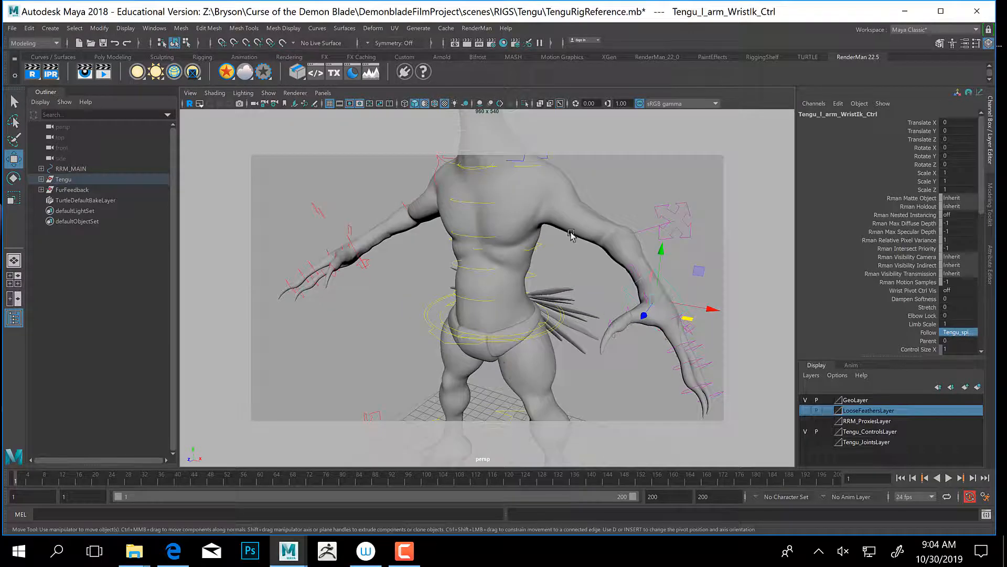
click(543, 334)
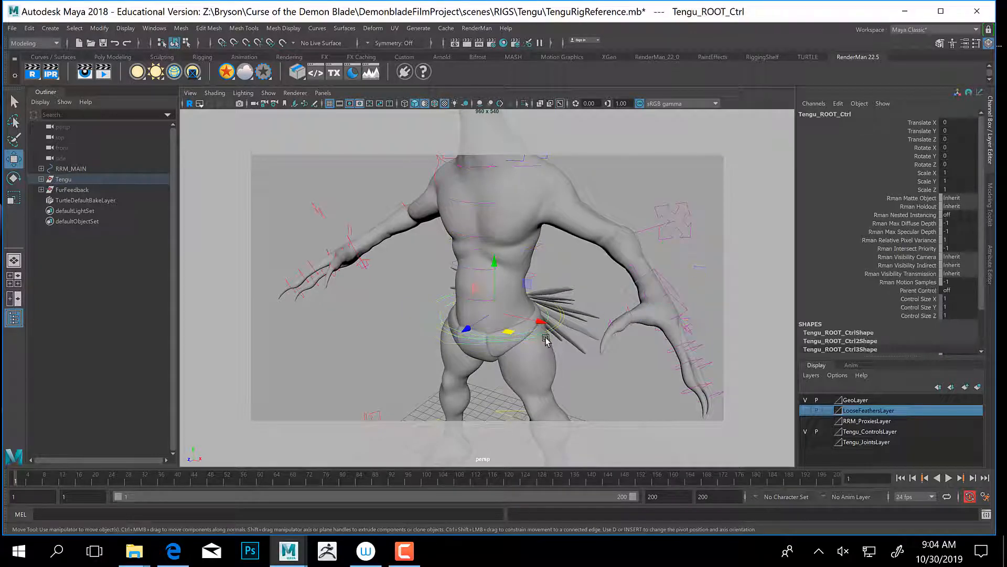
key(e)
drag(507, 328, 636, 288)
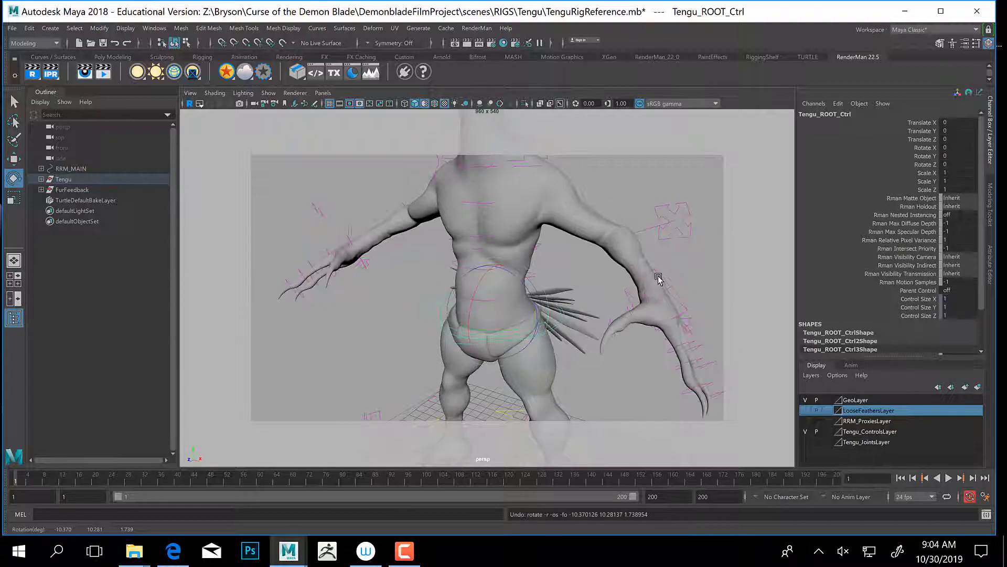
Raise the left arm by moving Tengu_l_arm_WristIk_Ctrl to about X -3.098, Y 3.546, Z 4.281.
click(669, 333)
key(w)
alt+drag(553, 330, 613, 197)
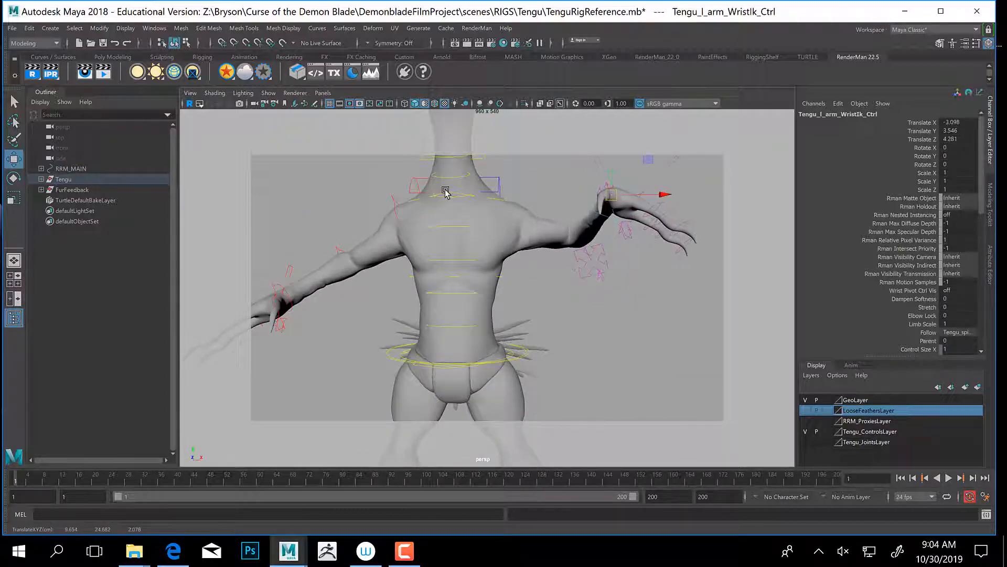
Tilt the upper chest by rotating Tengu_spine_TopIk_Ctrl to about X -2, Y 3.3, Z -8.9.
click(450, 191)
click(462, 192)
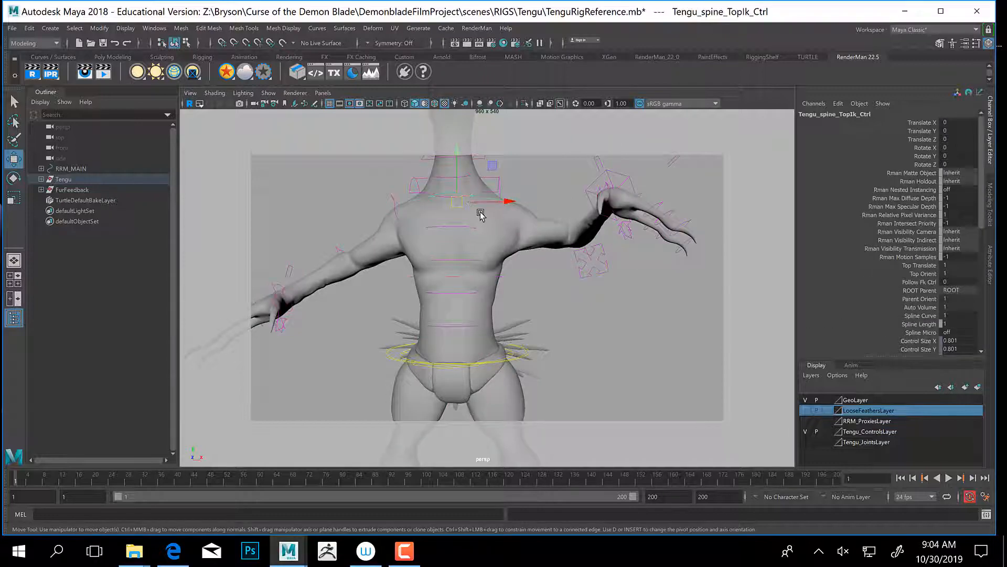
key(e)
drag(464, 225, 541, 239)
key(w)
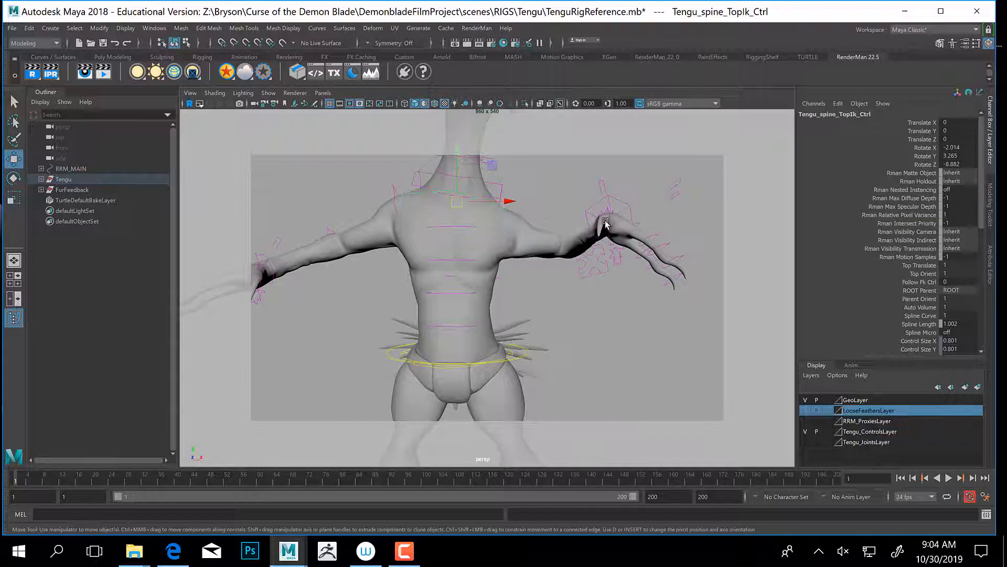
Rotate Tengu_l_arm_WristIk_Ctrl to about 22, -74, -67 and move it to about -4.7, -2.1, 7.5, placing the hand before the chest.
click(633, 216)
key(e)
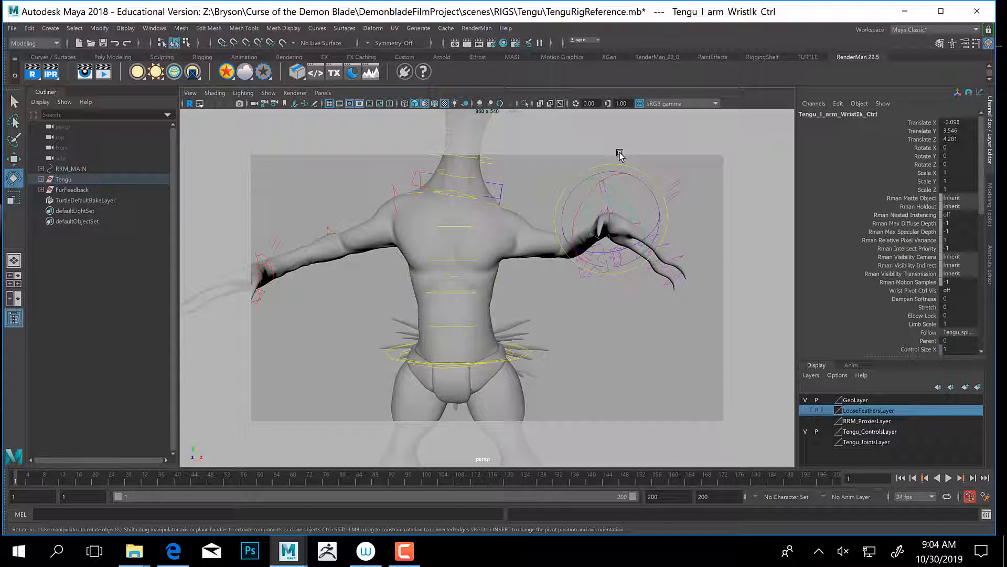
drag(589, 180, 502, 224)
key(w)
alt+drag(546, 253, 503, 234)
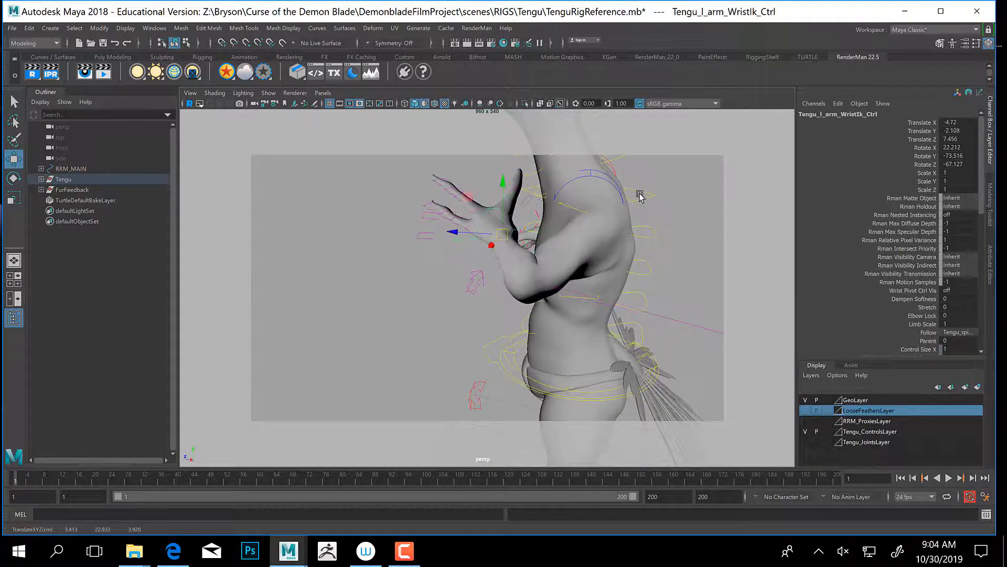
Bend the torso further by rotating Tengu_spine_TopIk_Ctrl to about X -15.2, Y 11.8, Z -20.7.
click(596, 181)
key(e)
drag(577, 174, 568, 263)
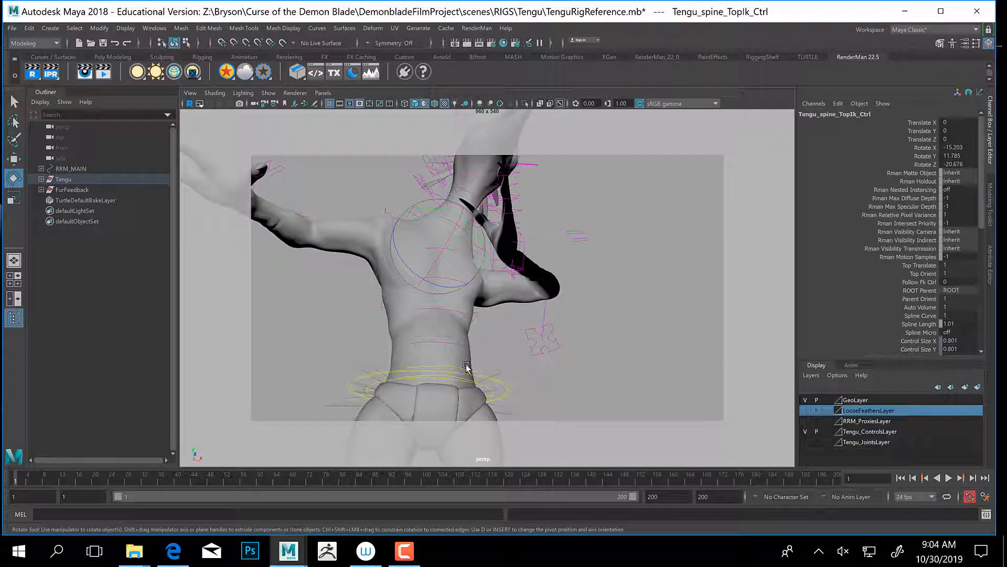
Change Follow to ROOT on Tengu_l_arm_WristIk_Ctrl.
click(522, 239)
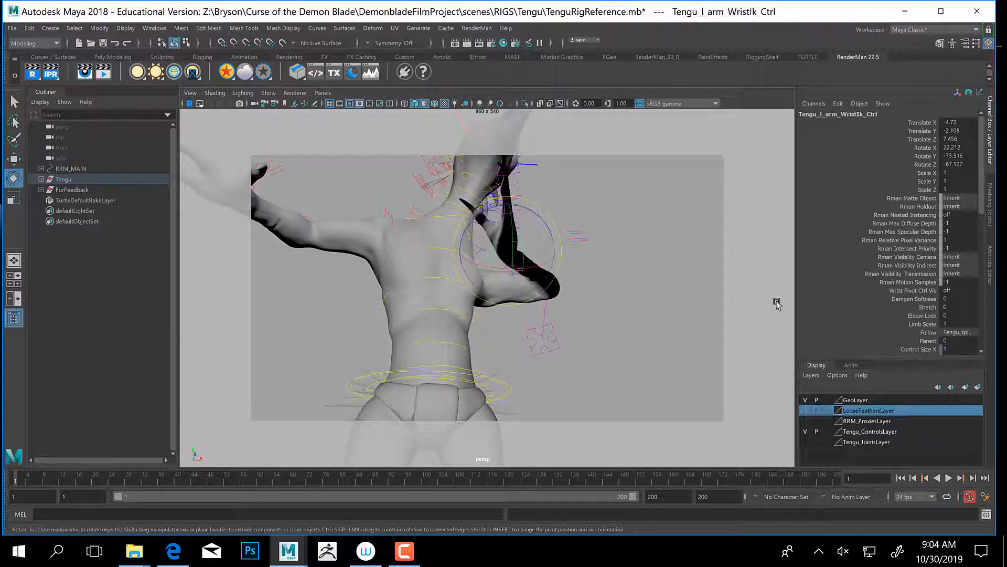
click(925, 315)
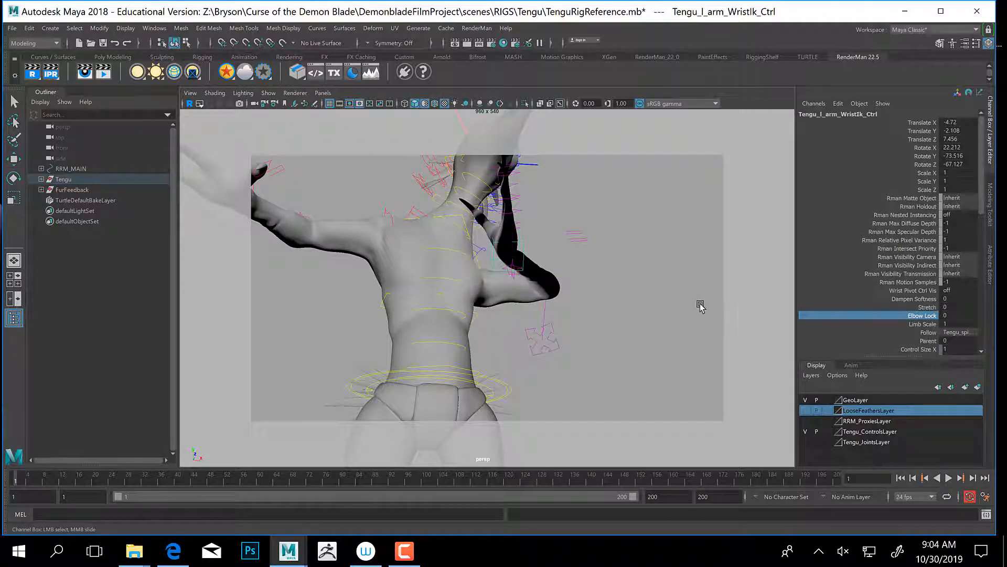
click(957, 332)
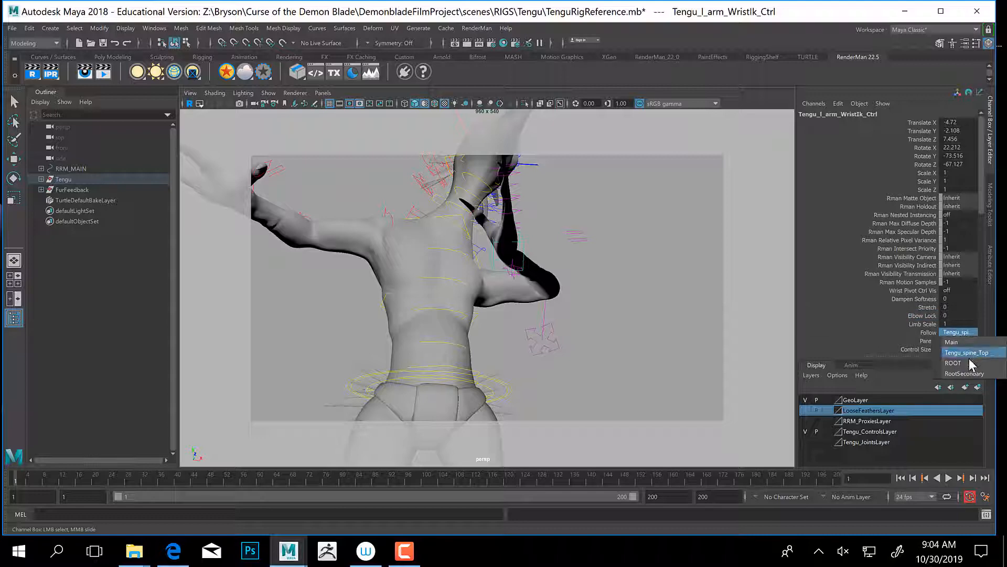
click(954, 363)
key(w)
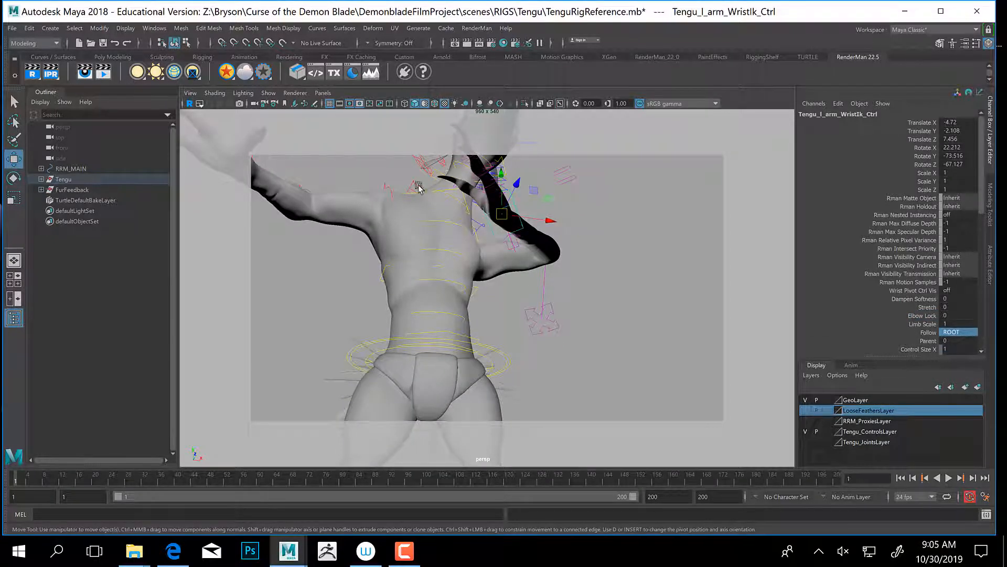
Test the ROOT follow by moving Tengu_spine_TopIk_Ctrl at the upper chest to about X -0.2, Y 0.5, Z -0.1.
click(465, 210)
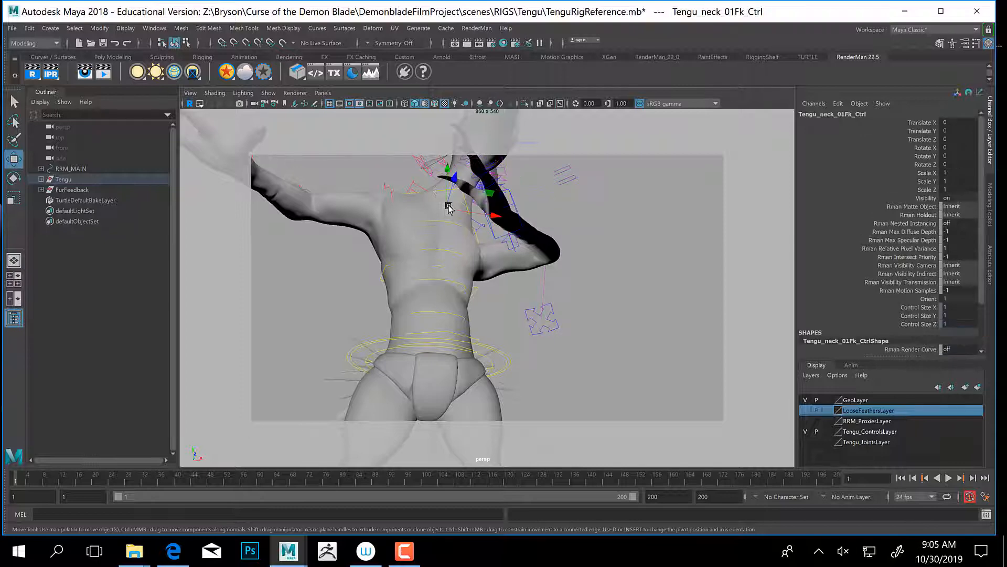
click(430, 221)
alt+drag(430, 221, 438, 229)
alt+middle_drag(439, 229, 495, 337)
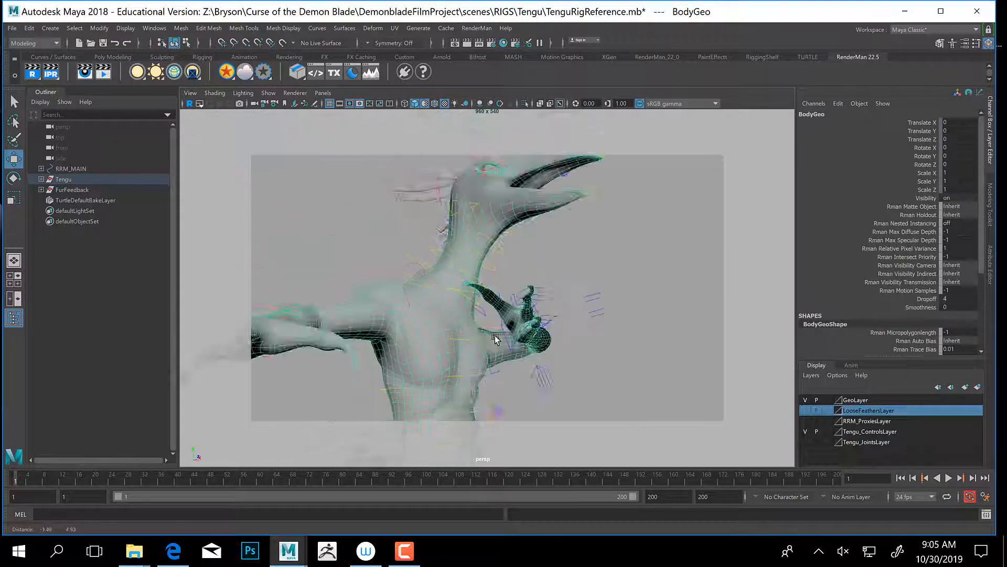
alt+right_drag(495, 337, 523, 304)
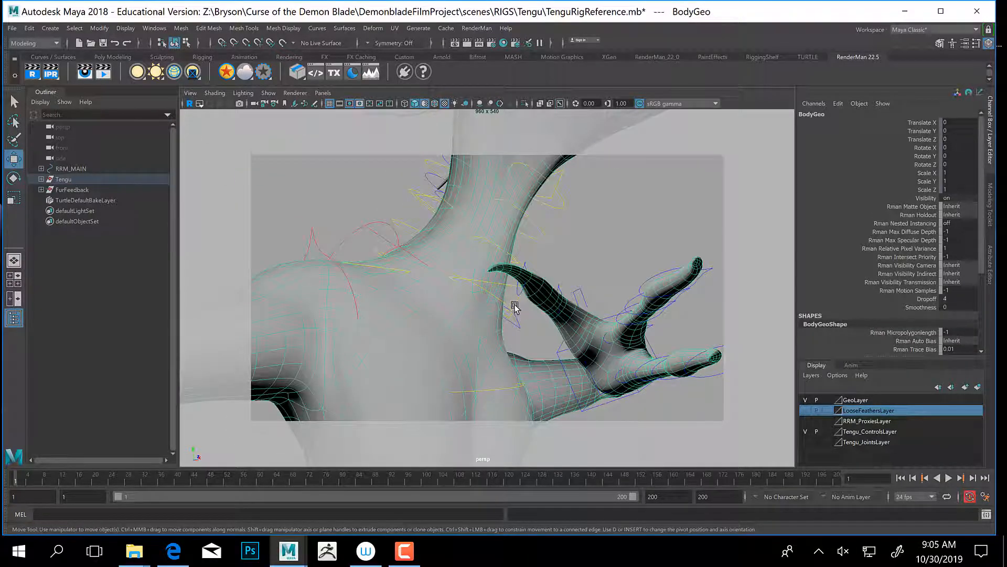
click(514, 307)
mouse_move(425, 313)
mouse_down()
mouse_move(446, 322)
mouse_move(426, 296)
mouse_up()
alt+middle_drag(509, 329, 504, 247)
alt+right_drag(504, 247, 467, 373)
alt+middle_drag(482, 399, 502, 333)
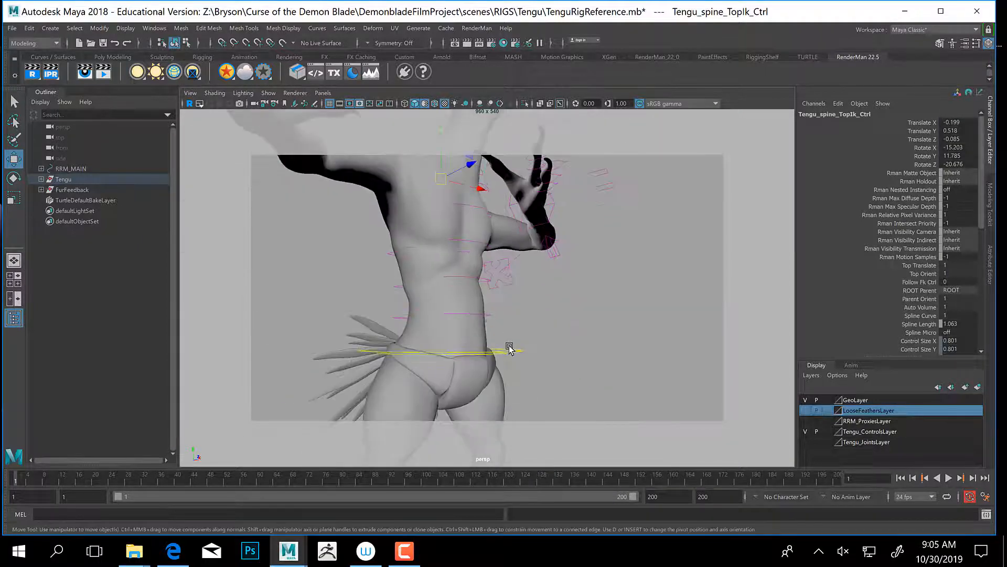
Move Tengu_ROOT_Ctrl at the hips to test the left hand's ROOT follow, and undo the move.
click(521, 350)
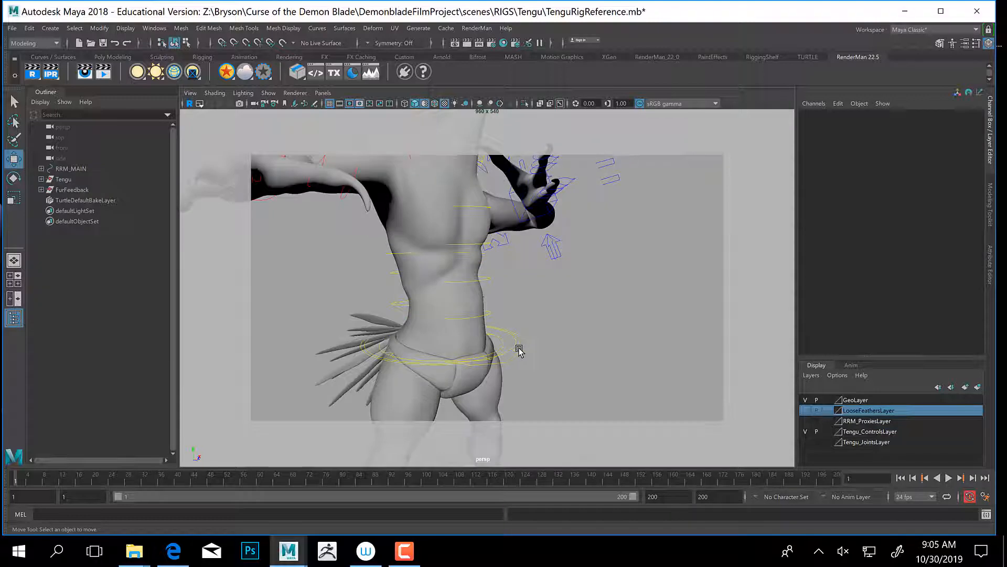
click(518, 348)
drag(440, 340, 464, 330)
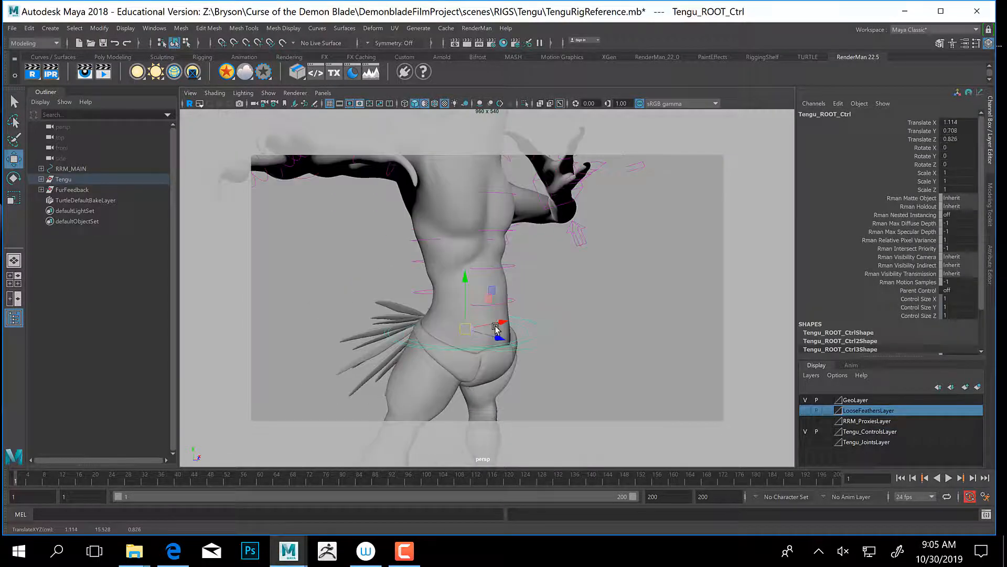
key(ctrl+z)
Change Follow to RootSecondary on Tengu_l_arm_WristIk_Ctrl.
alt+drag(541, 366, 487, 294)
click(629, 349)
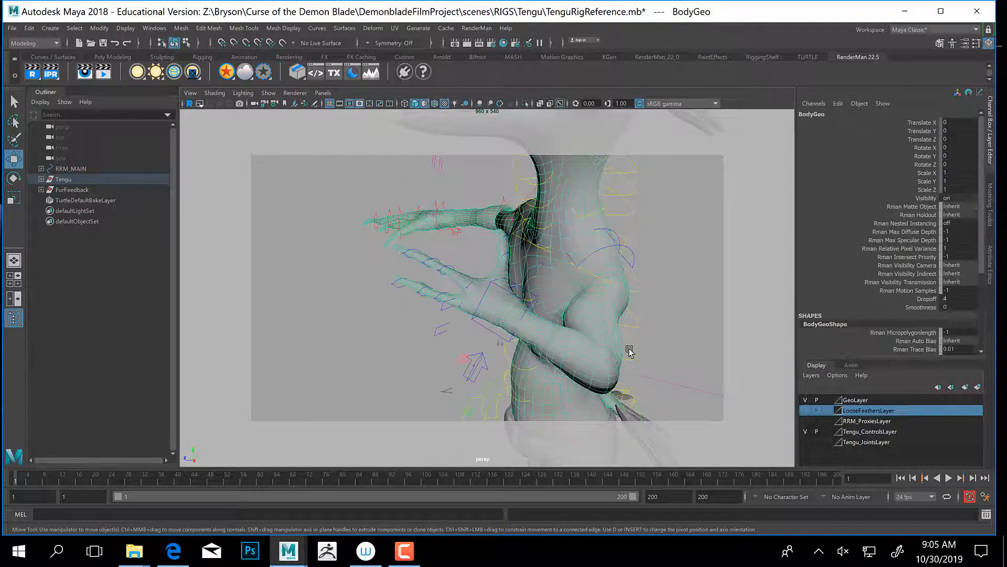
click(535, 301)
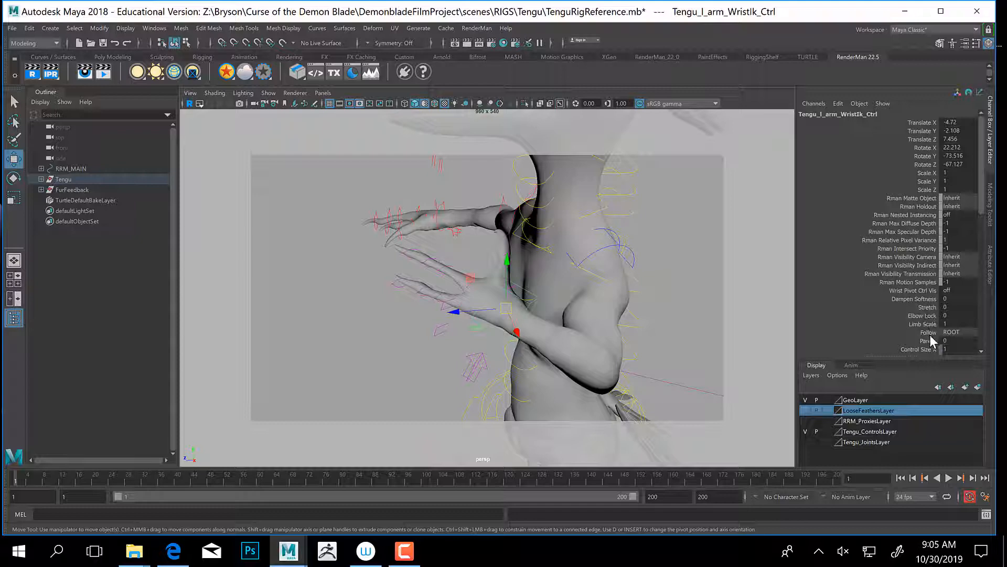
click(960, 332)
click(966, 374)
Test the RootSecondary follow by moving Tengu_ROOT_Ctrl slightly, and undo the move.
alt+middle_drag(524, 343, 489, 243)
alt+right_drag(489, 242, 452, 326)
click(493, 356)
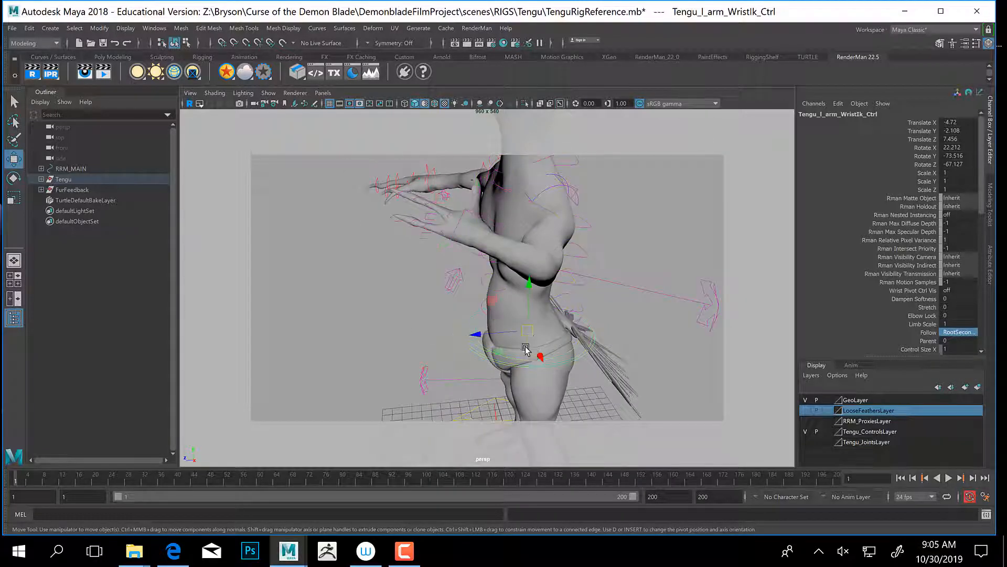
mouse_move(530, 328)
mouse_down()
mouse_move(503, 323)
mouse_move(525, 325)
mouse_up()
key(ctrl+z)
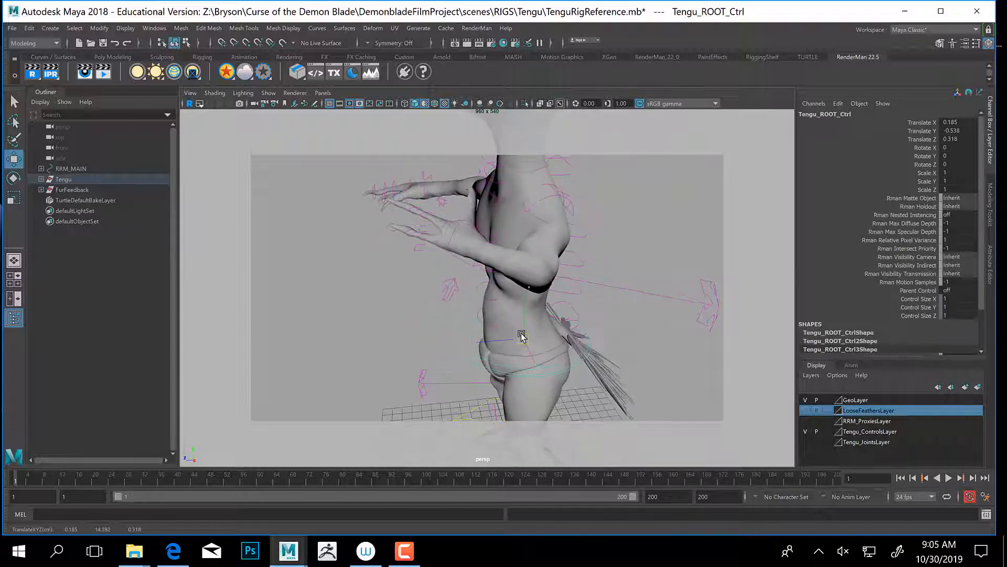
Test the left hand's RootSecondary follow by moving Tengu_ROOTSecondary_Ctrl at the hips, and undo the move.
key(ctrl+z)
click(490, 330)
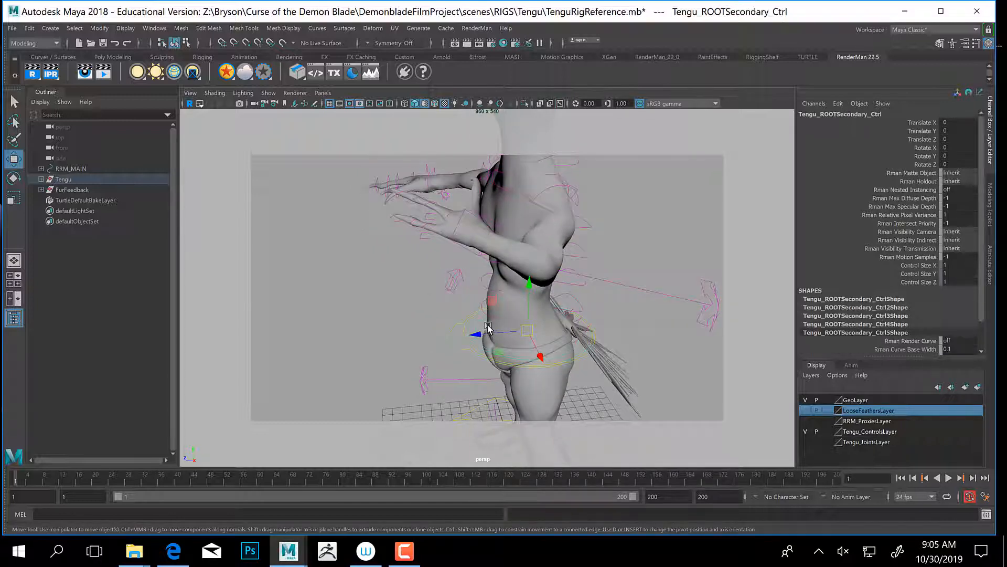
drag(525, 329, 552, 333)
key(ctrl+z)
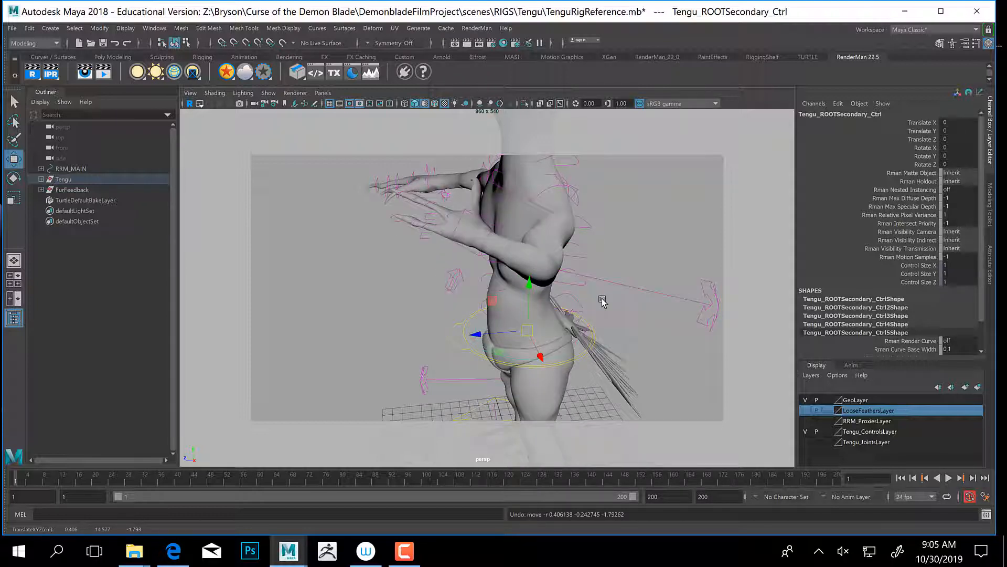
Examine the attributes of Tengu_l_arm_Switch_Ctrl below the left hand.
alt+drag(503, 329, 584, 371)
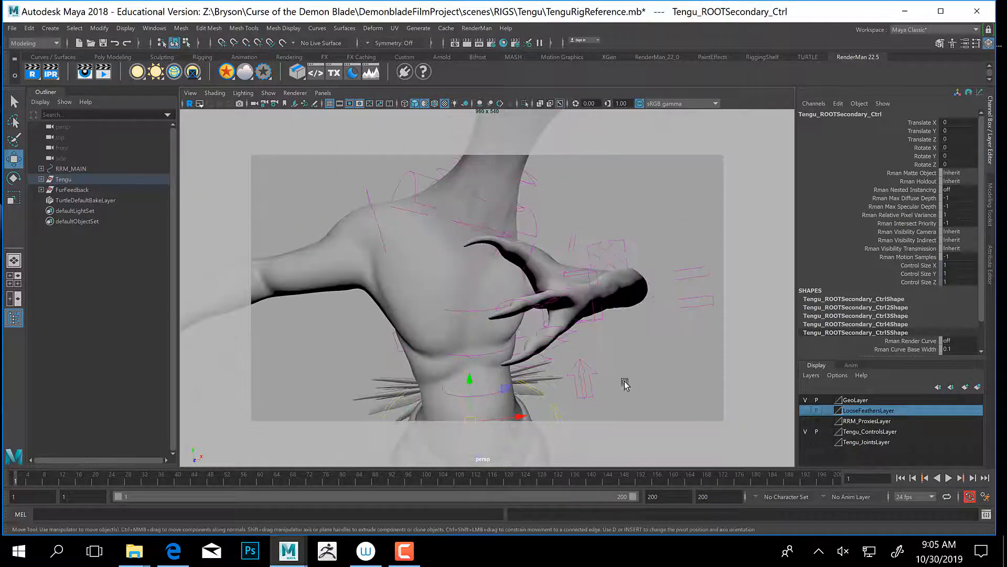
click(602, 371)
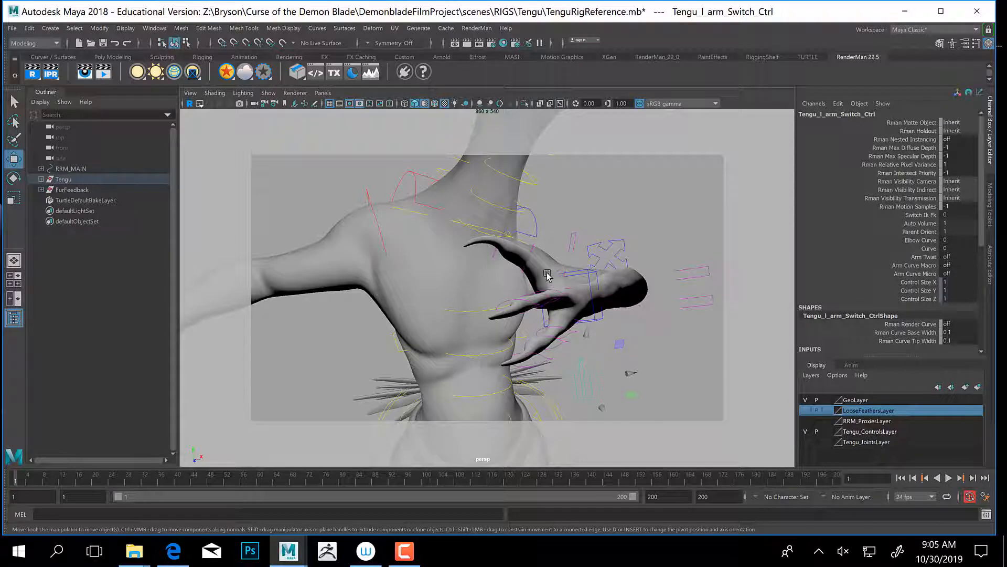
alt+drag(548, 276, 570, 302)
scroll(570, 302, down, 5)
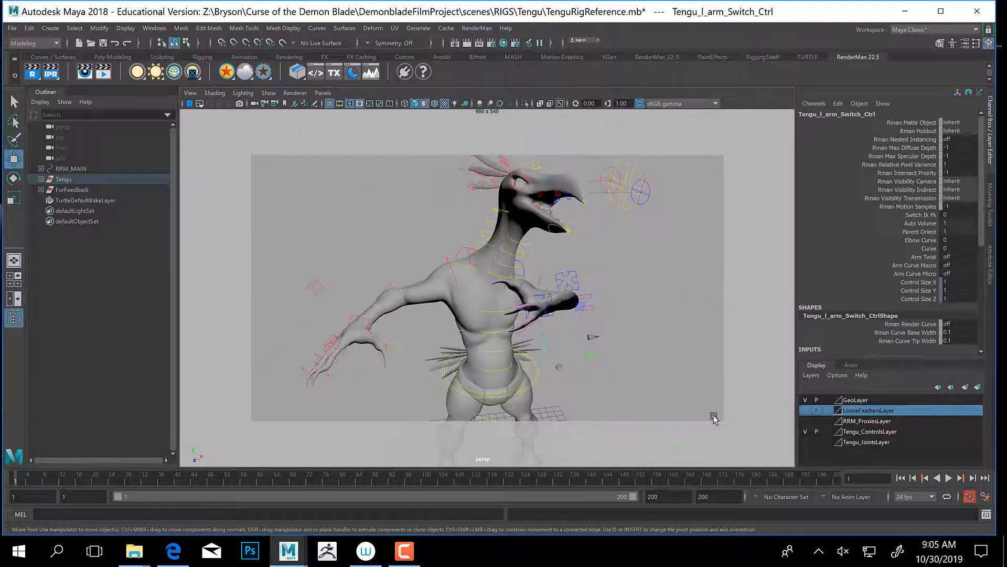
Return to the Armold Palmer scene and move the Rigging 101 wireControllers window clear of the viewport.
click(903, 16)
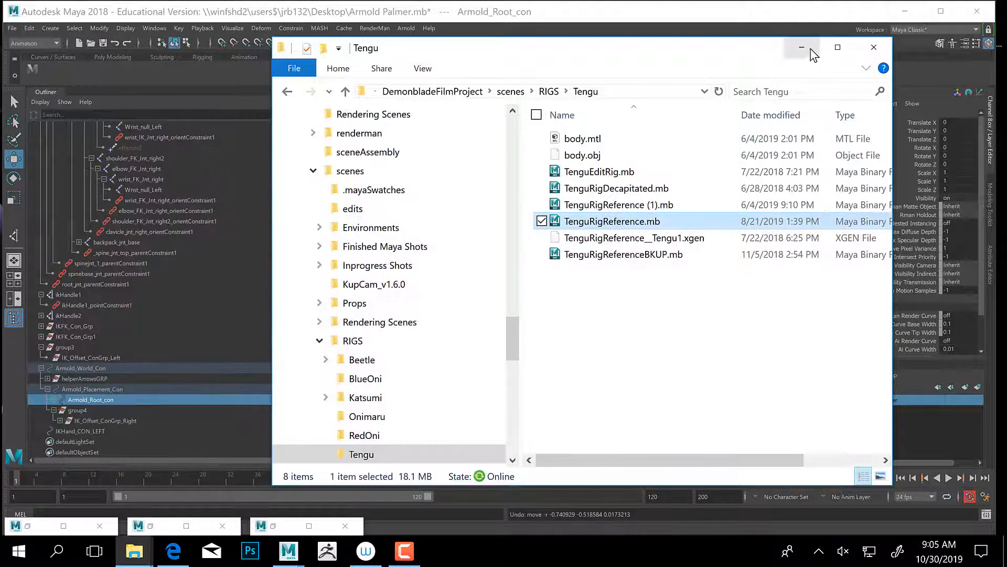
click(806, 47)
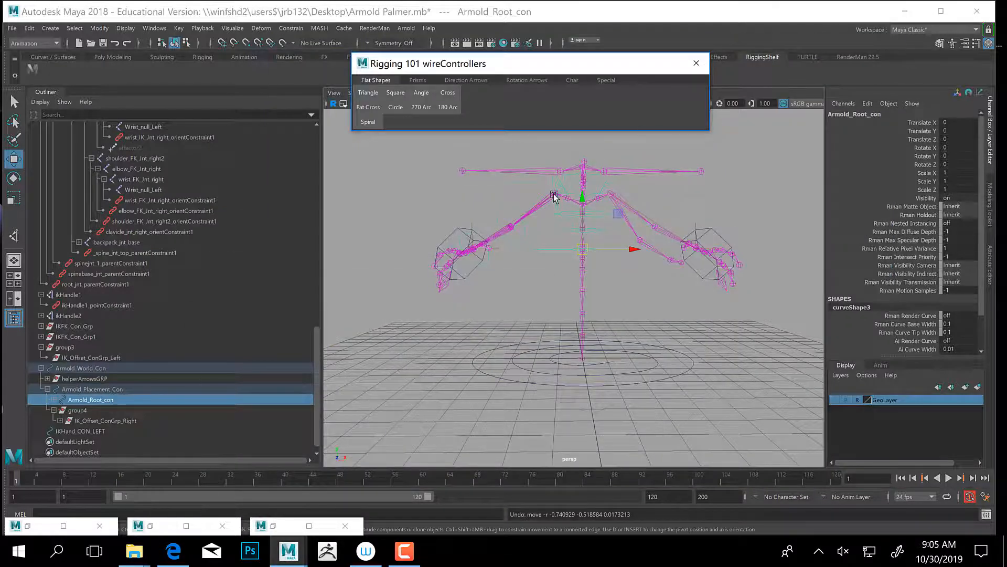
mouse_move(506, 203)
alt+mouse_down()
mouse_move(539, 207)
mouse_move(502, 215)
alt+mouse_up()
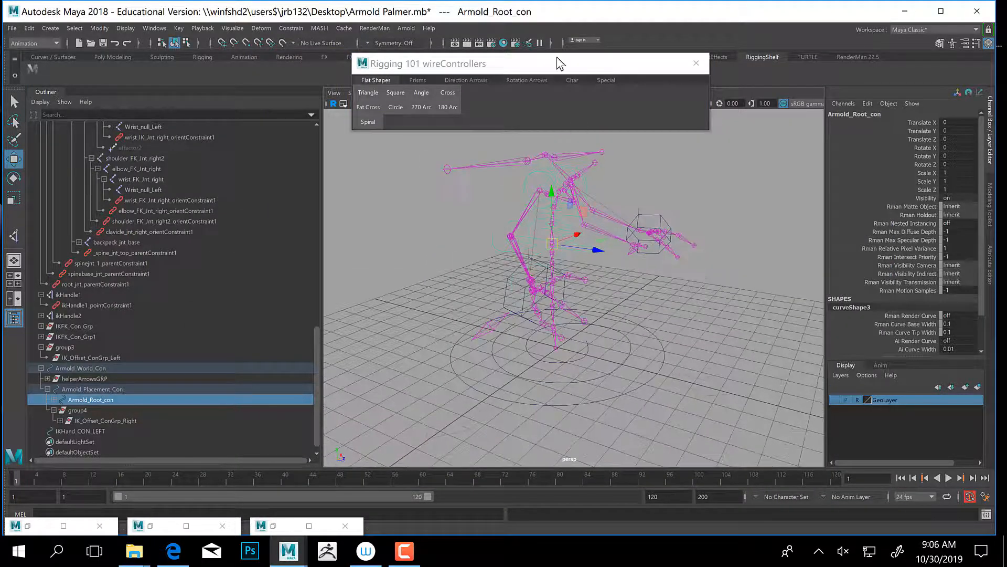
drag(556, 61, 271, 72)
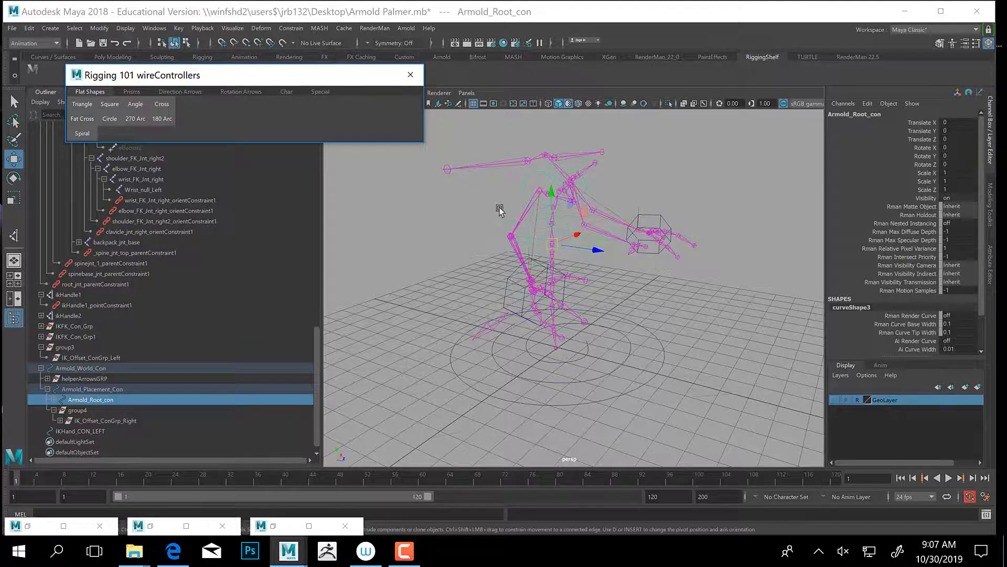
Test the left arm's IK/FK switch by setting IKFKSwitch on IKFK_Left_Con to 1 and back to 0.
alt+drag(632, 233, 557, 249)
alt+middle_drag(558, 249, 451, 231)
alt+right_drag(451, 231, 612, 317)
alt+drag(611, 318, 619, 357)
click(602, 319)
alt+right_drag(618, 357, 540, 338)
alt+drag(540, 338, 663, 302)
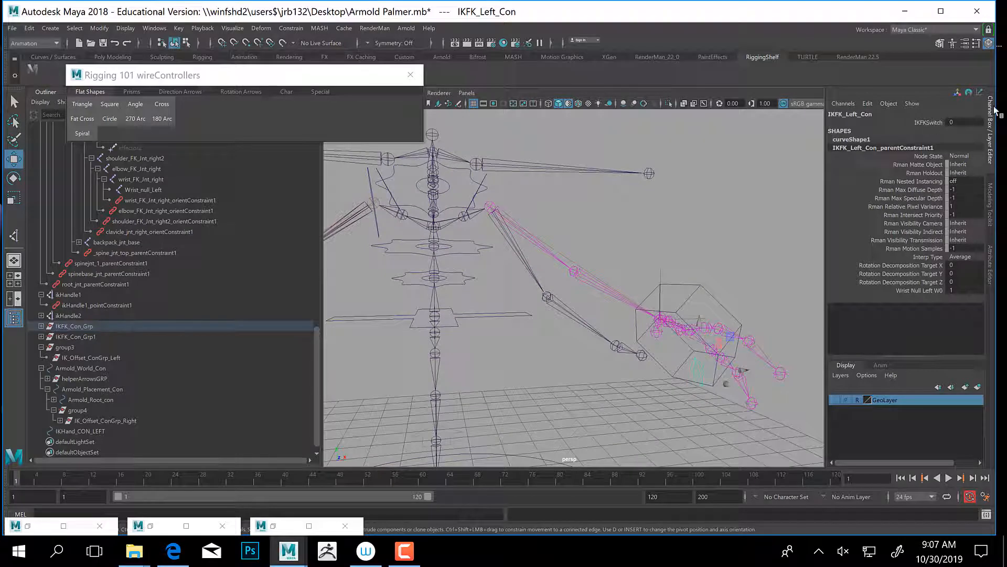
click(936, 121)
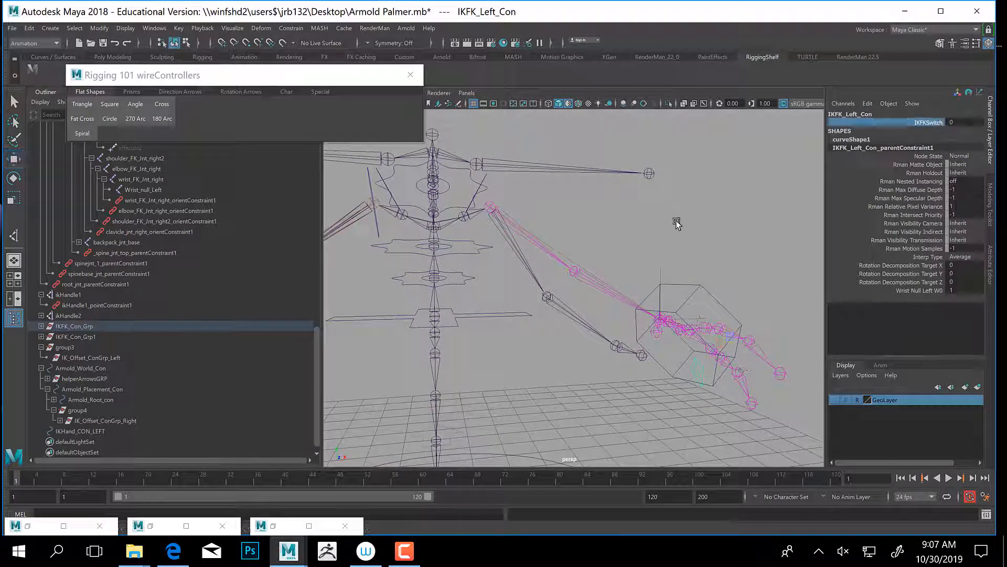
mouse_move(676, 222)
middle_down()
mouse_move(621, 224)
mouse_move(750, 220)
mouse_move(650, 229)
mouse_move(691, 218)
middle_up()
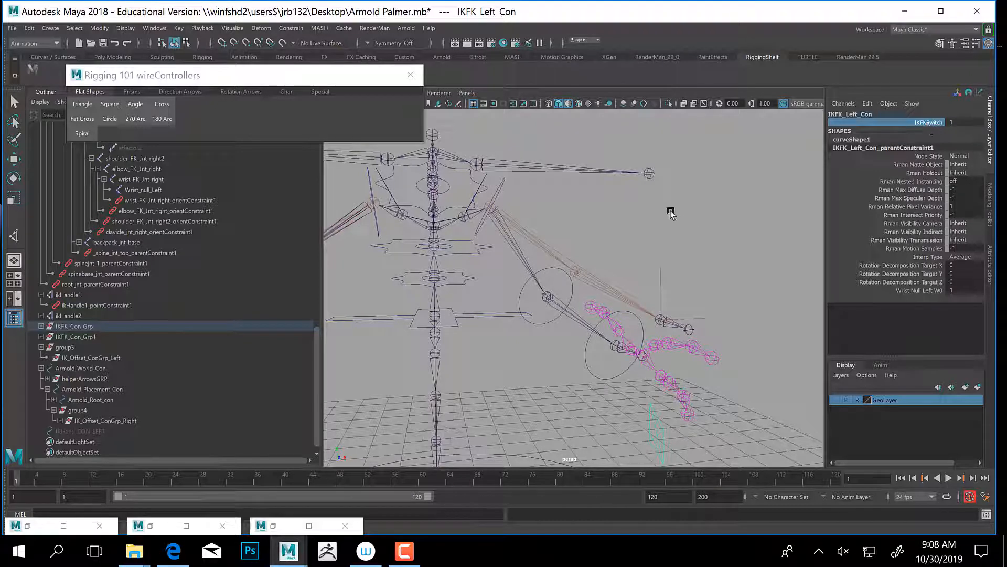
middle_drag(669, 210, 594, 209)
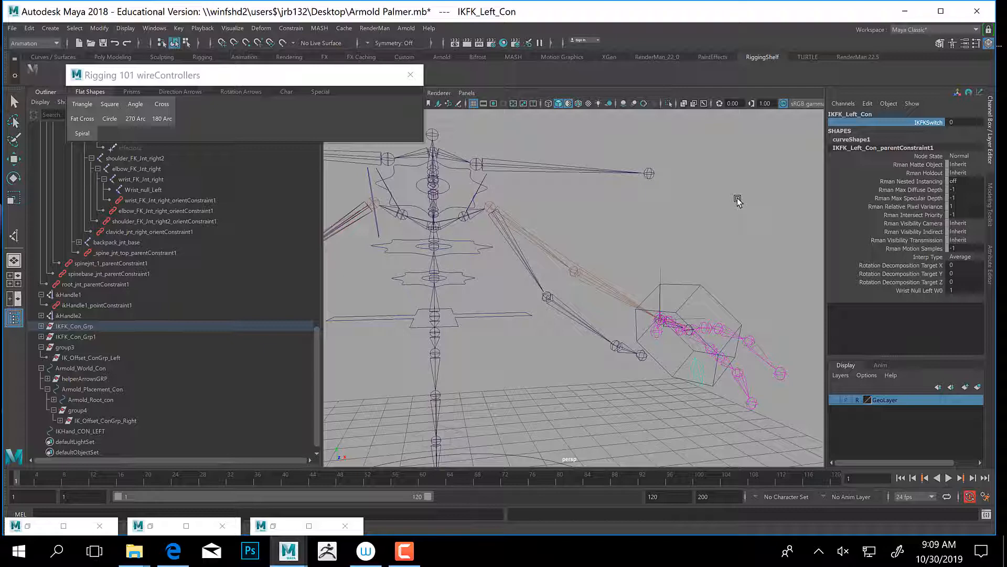
Test the root control by rotating Armold_Root_con at the hips to about -14.4 degrees on Z.
alt+middle_drag(577, 304, 587, 230)
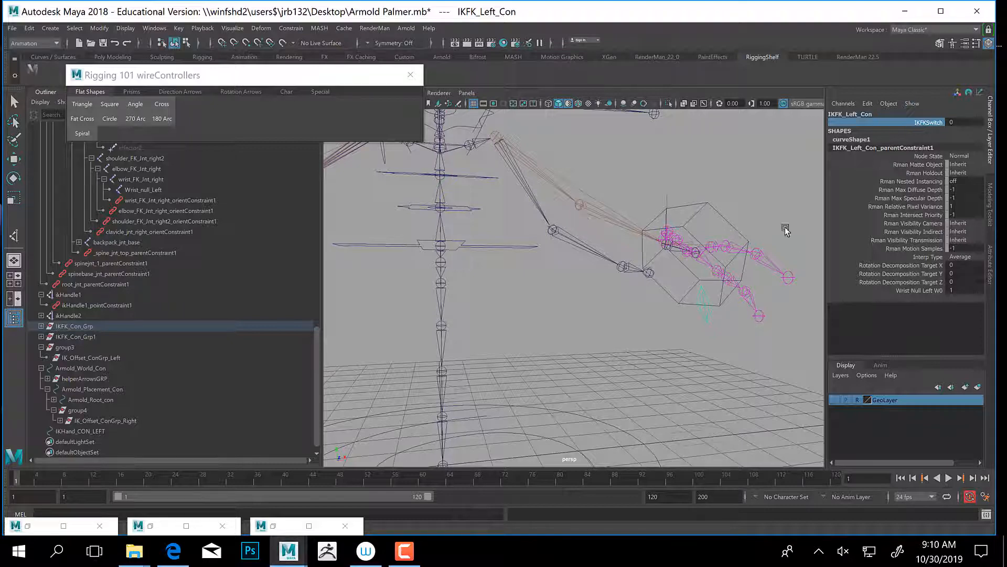
alt+middle_drag(555, 284, 618, 317)
alt+right_drag(618, 317, 544, 304)
click(482, 287)
key(w)
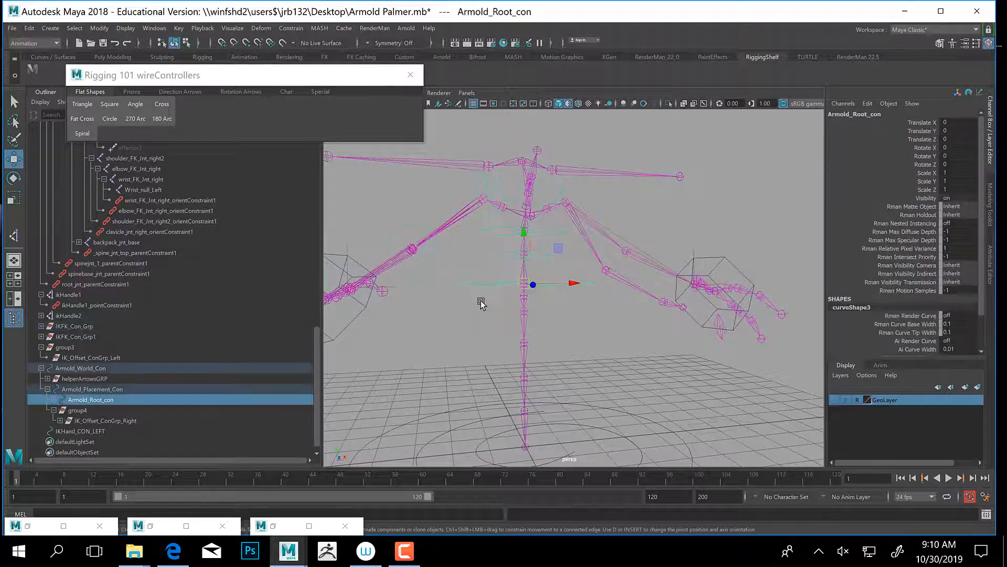
alt+middle_drag(480, 299, 534, 291)
key(e)
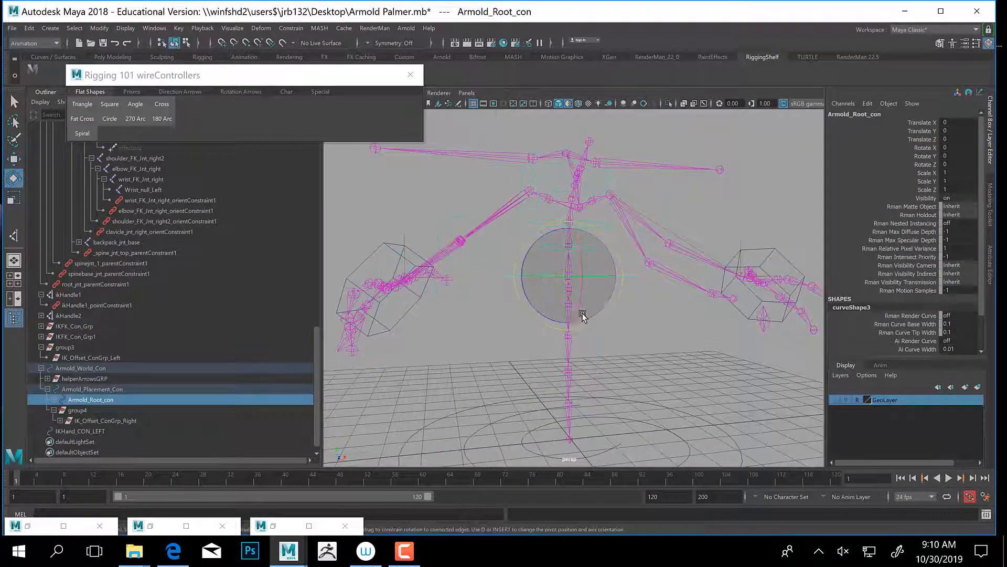
alt+drag(558, 318, 576, 318)
drag(614, 252, 531, 274)
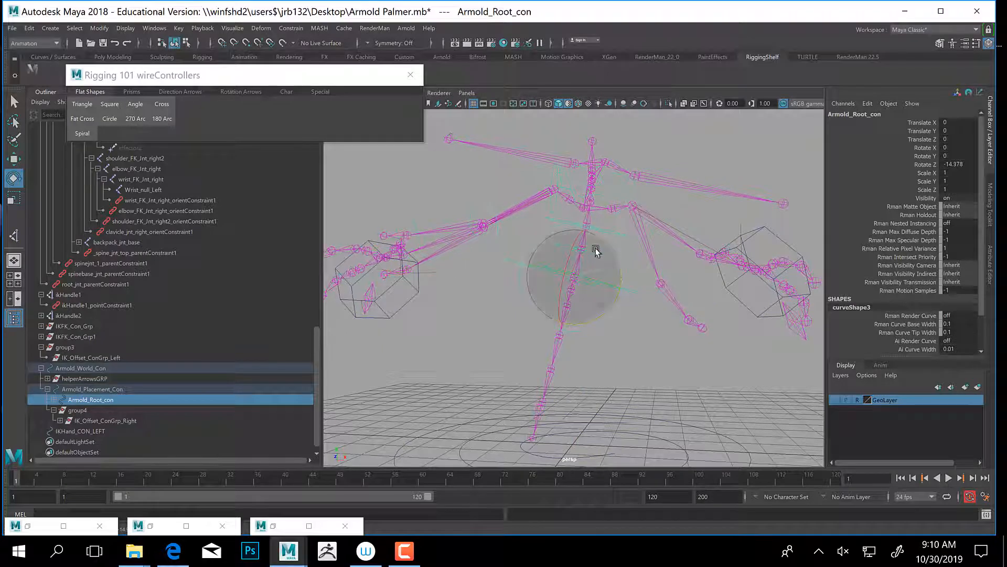
click(617, 260)
key(ctrl+z)
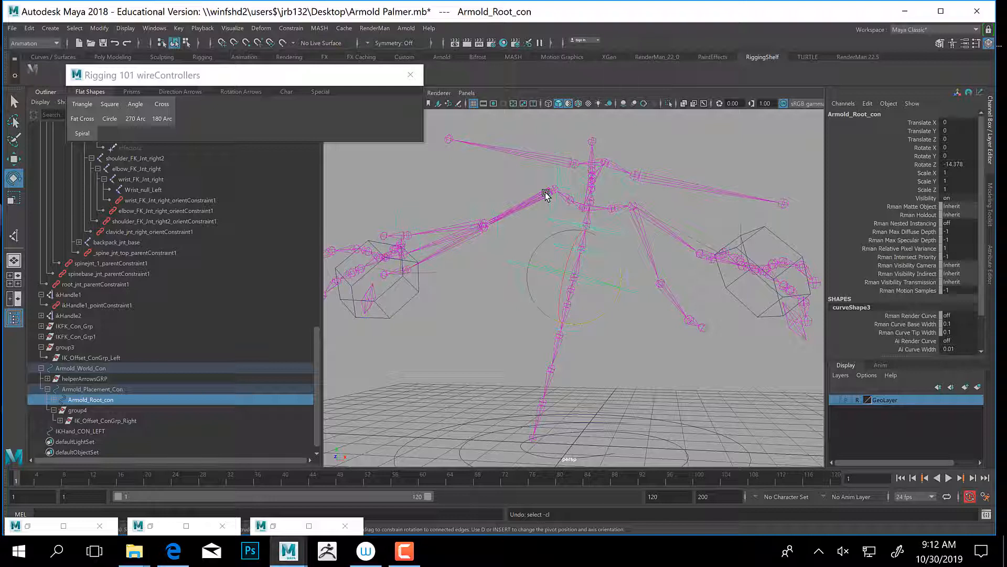
Reset Rotate Z of Armold_Root_con to 0.
alt+drag(484, 338, 501, 358)
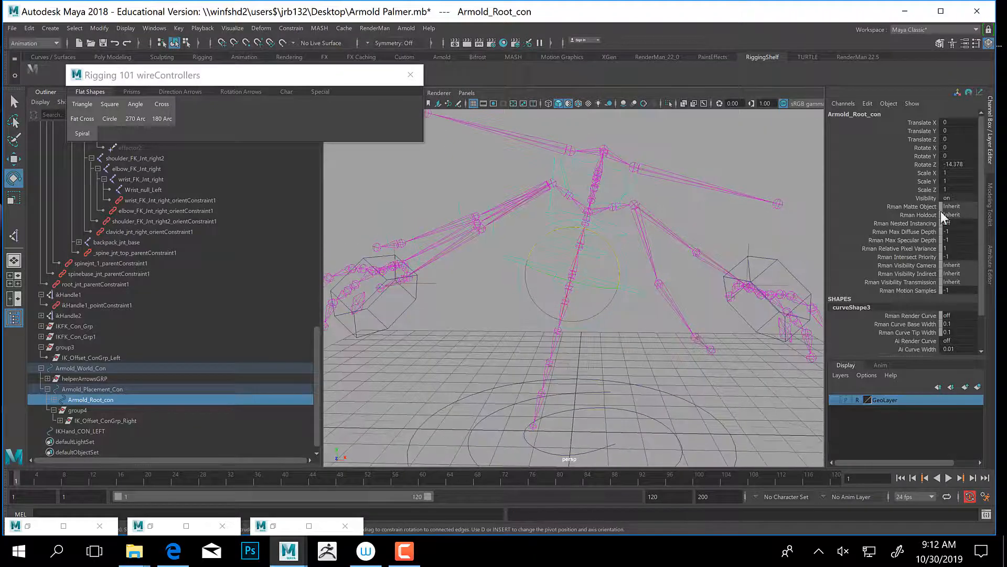
click(963, 165)
text(0)
key(Return)
Set IKFKSwitch to 1 on IKFK_Right_Con, the switch control beside the right hand.
alt+drag(487, 309, 641, 324)
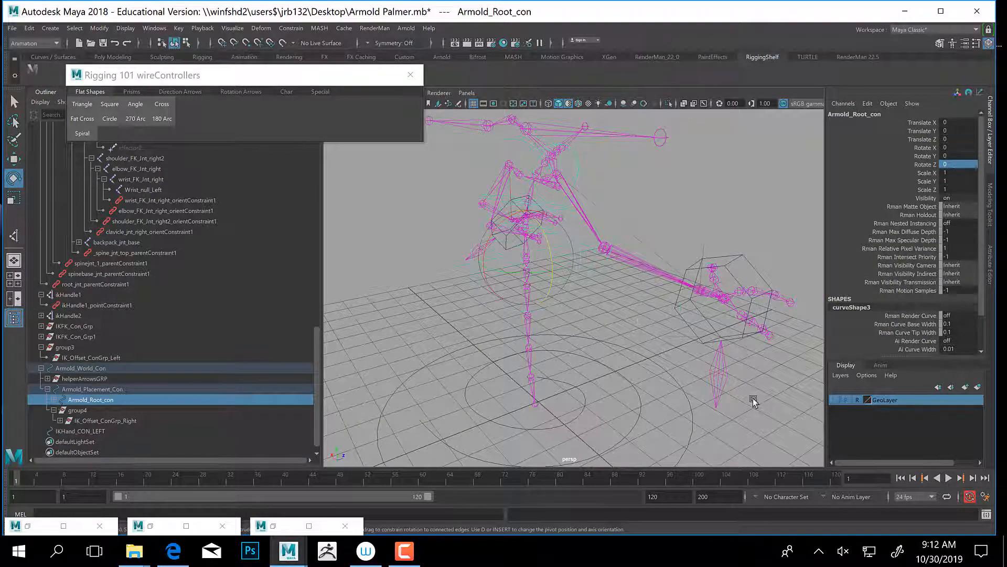
click(720, 372)
click(931, 123)
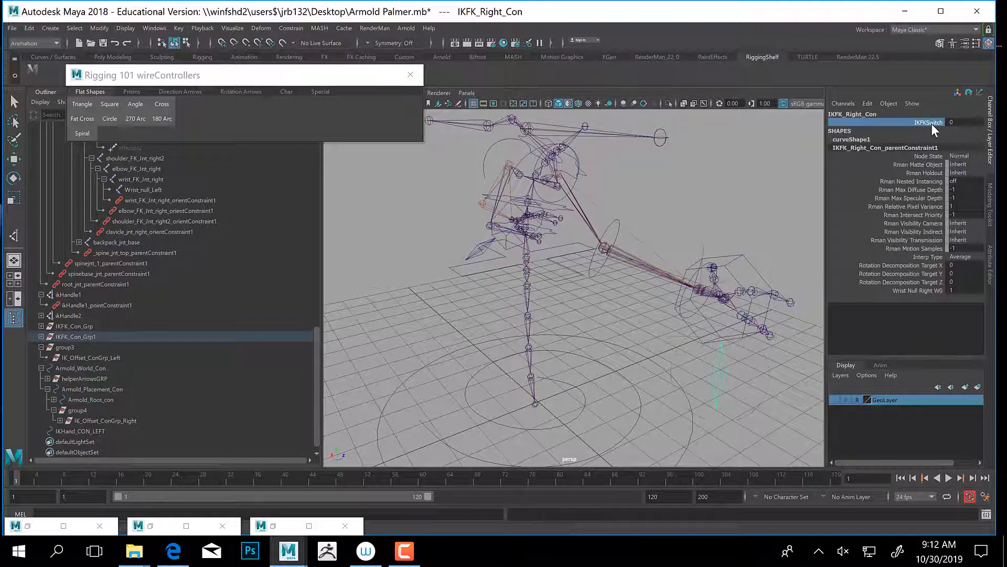
middle_drag(676, 274, 728, 261)
Create a triangle wire controller and snap it to the right elbow joint.
alt+right_drag(590, 341, 527, 323)
alt+middle_drag(527, 323, 570, 290)
alt+drag(570, 289, 612, 308)
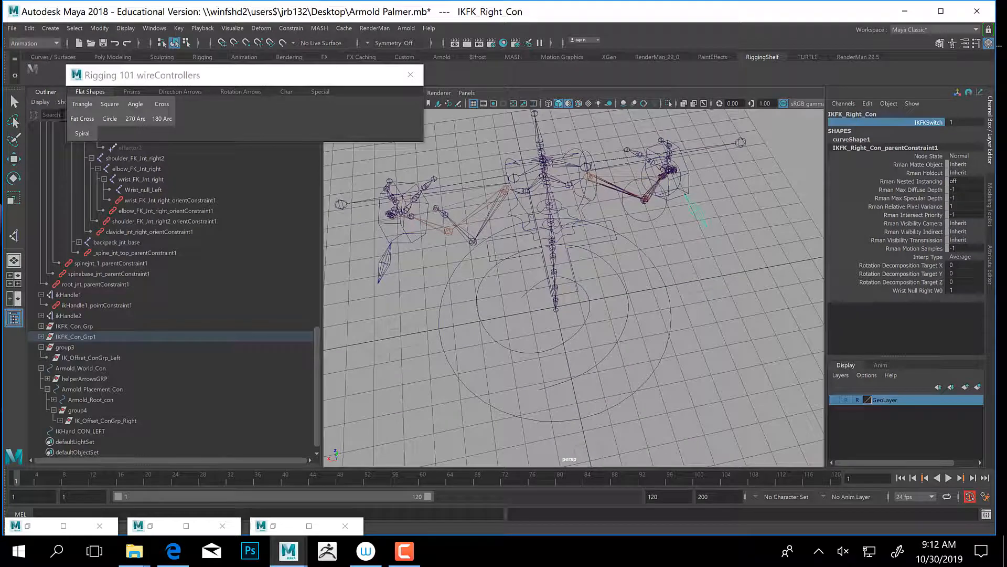
click(82, 105)
key(e)
alt+drag(621, 328, 653, 231)
key(w)
key(v)
Place the triangle behind the right elbow at about Translate Z -3.57, rotated about 42 degrees on Z and scaled to about 0.244.
key(e)
drag(608, 181, 670, 247)
key(ctrl+z)
key(w)
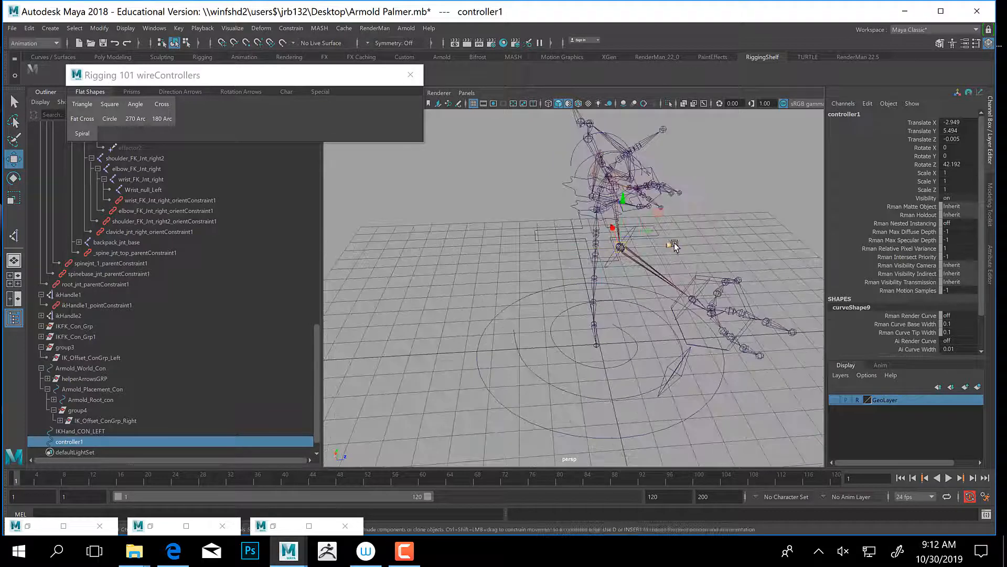
drag(589, 241, 556, 275)
key(r)
Freeze the triangle controller's transformations and delete its history.
click(99, 27)
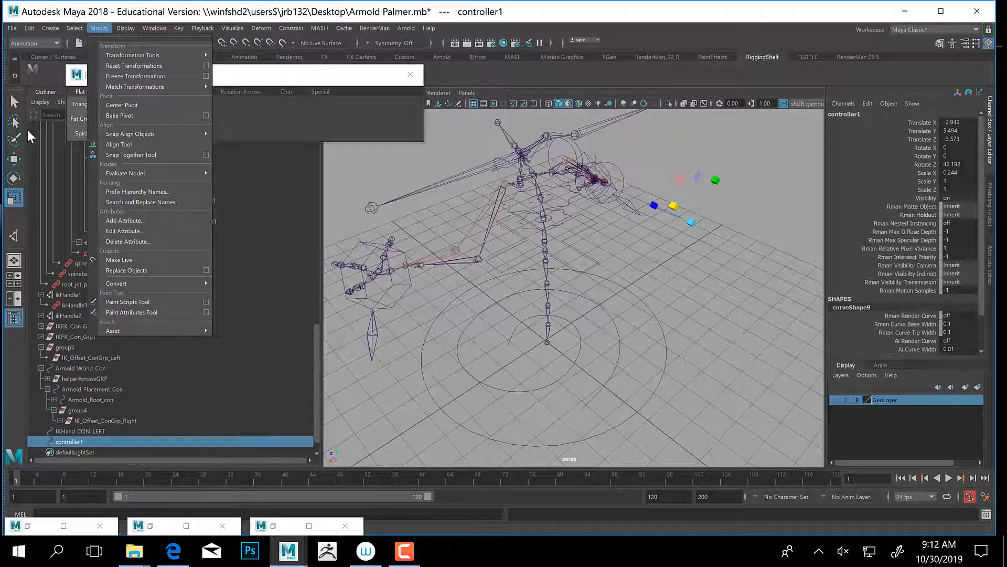
click(134, 76)
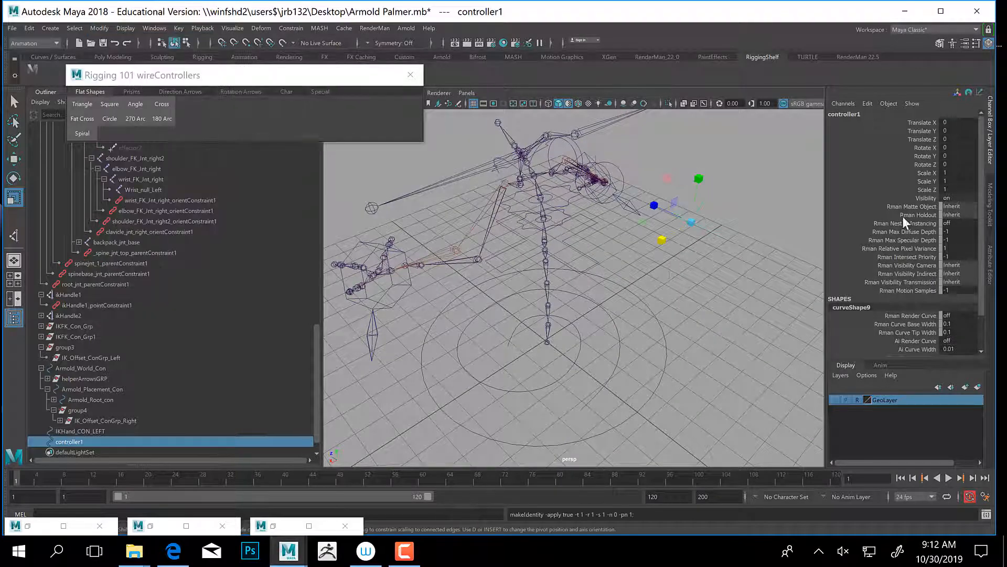
click(27, 28)
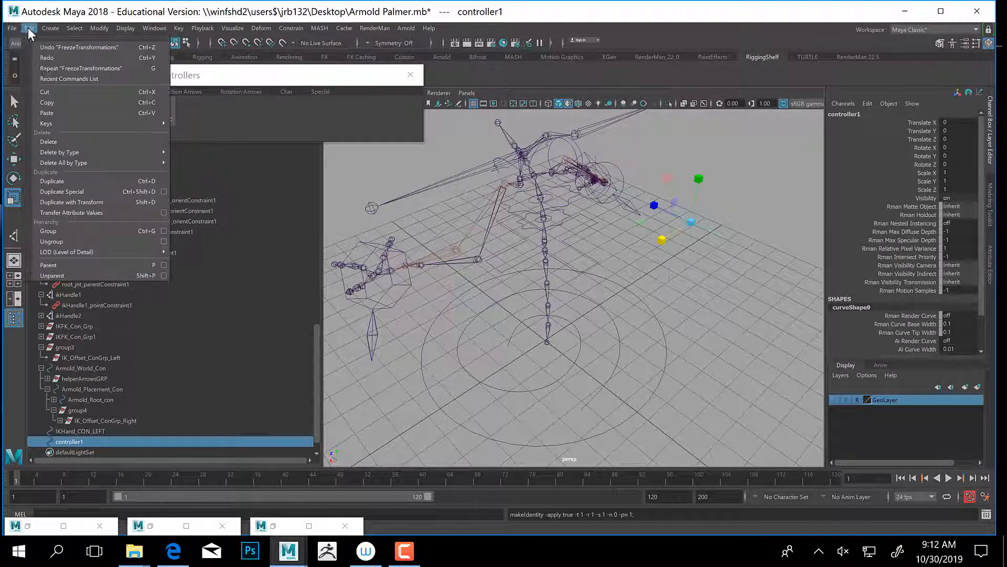
mouse_move(74, 151)
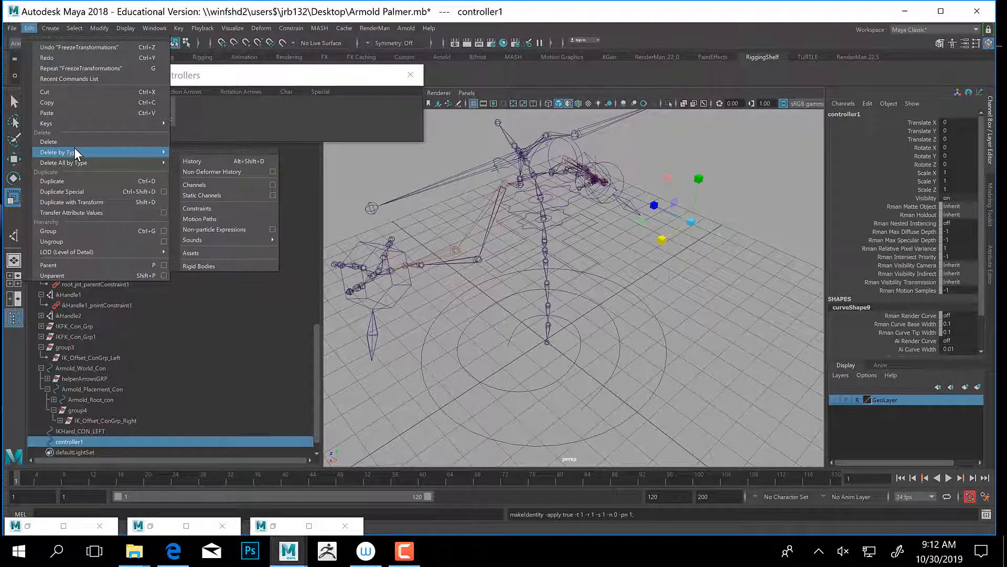
click(203, 163)
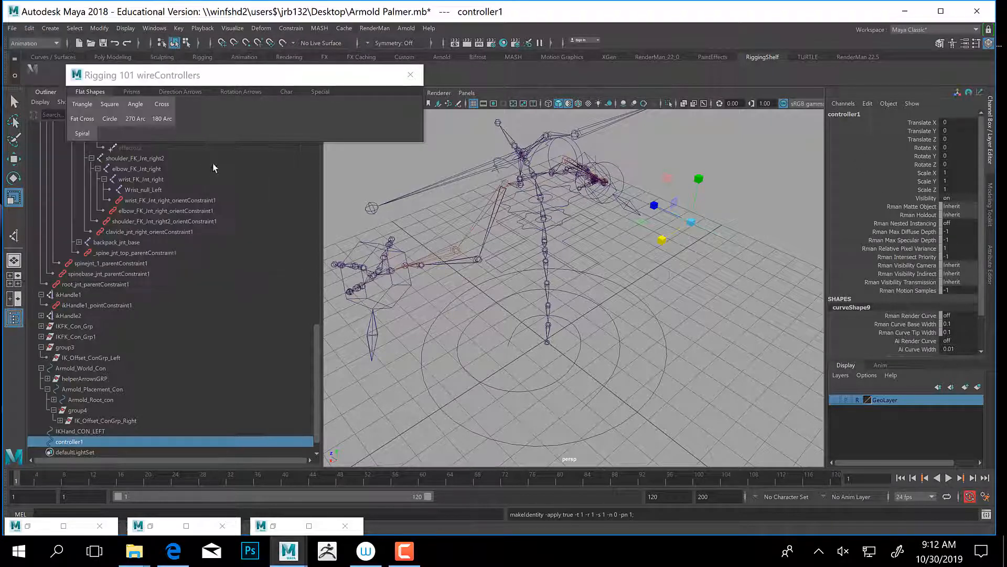
Rename the triangle controller ElbowIKCon.
click(858, 112)
text(Wi)
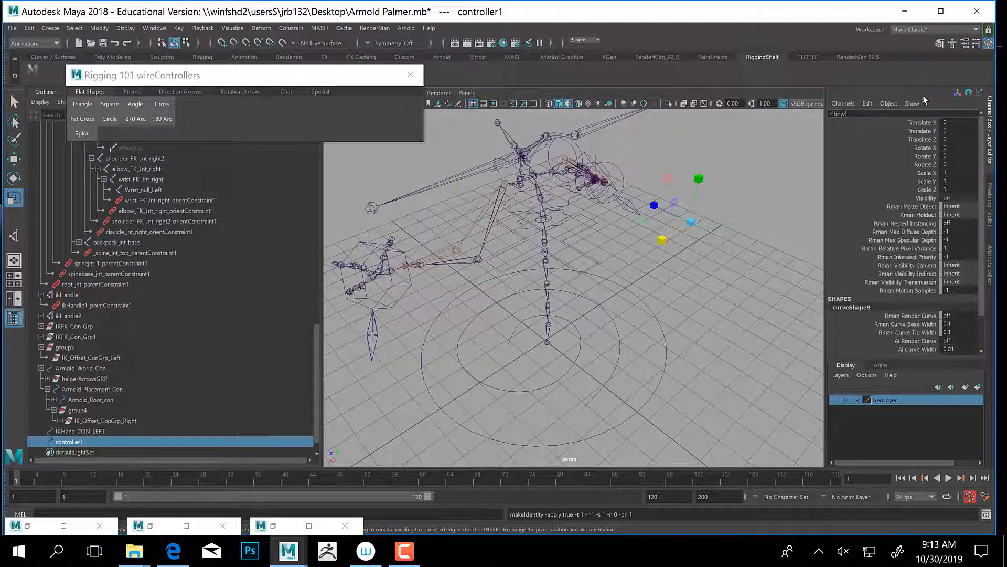
text(bowIKCon)
key(Return)
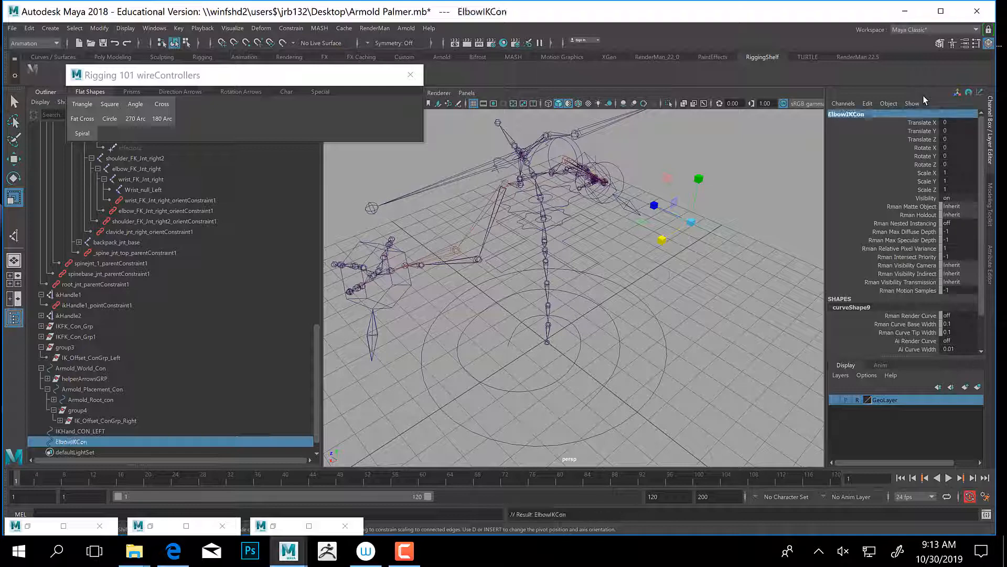
Add a Pole Vector constraint that ties the right arm's ikHandle2 to ElbowIKCon.
alt+drag(687, 214, 656, 277)
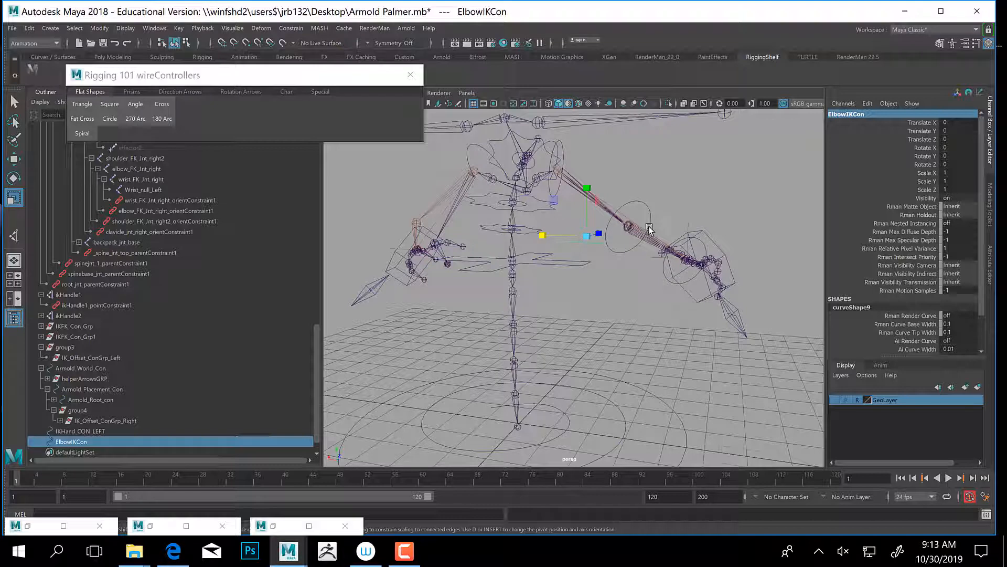
shift+click(688, 224)
alt+drag(685, 190, 649, 201)
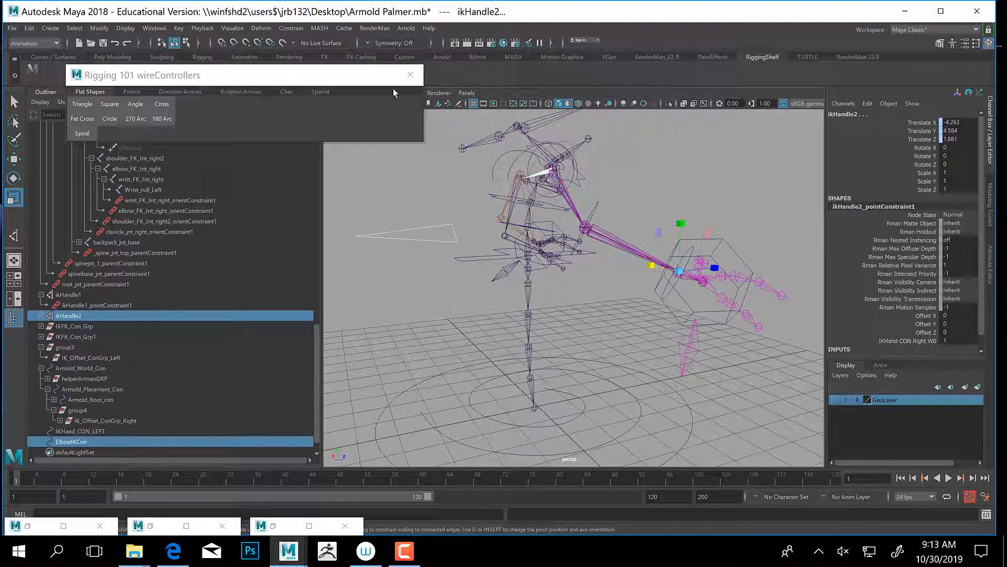
drag(312, 81, 307, 158)
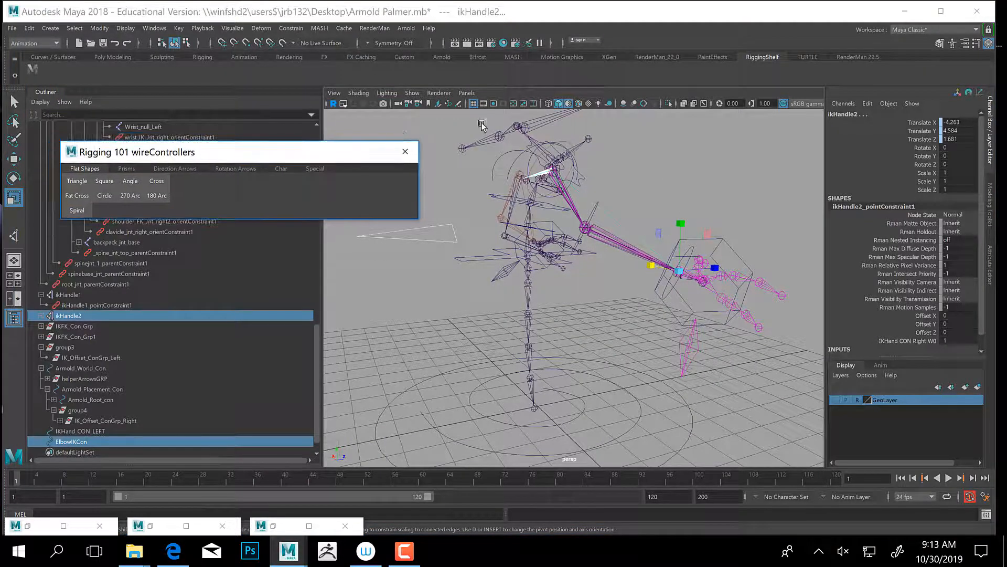
click(290, 29)
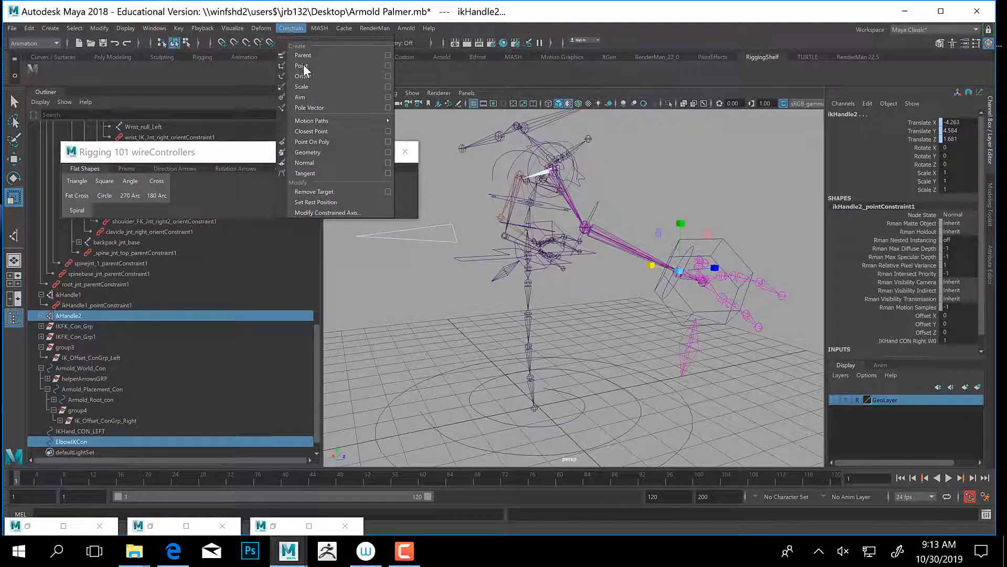
click(307, 107)
Test the right elbow's pole vector by moving ElbowIKCon, and undo the move.
drag(436, 235, 405, 237)
key(w)
alt+drag(470, 279, 697, 141)
key(ctrl+z)
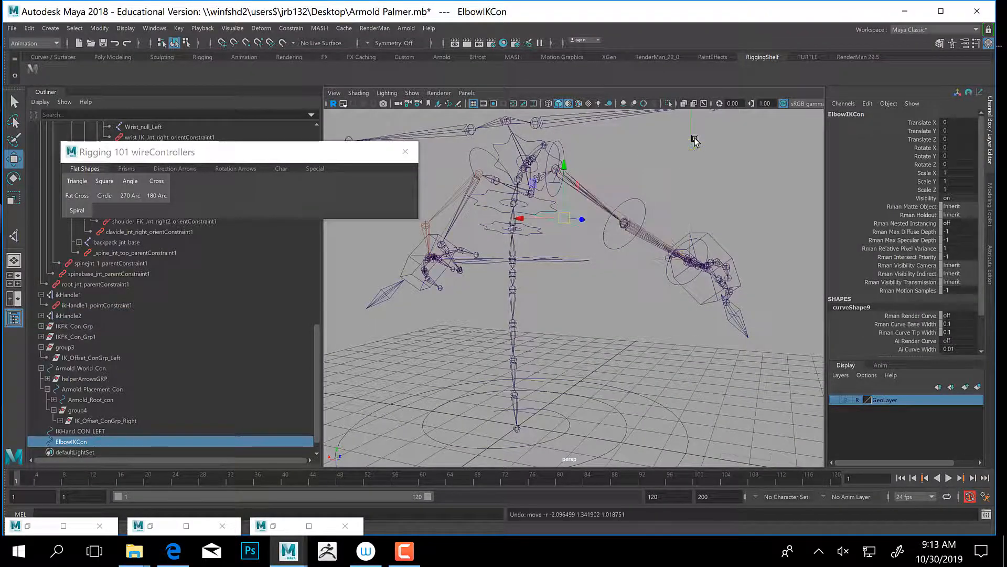
Group ElbowIKCon and rename the new group Elbow_IK_COn.
alt+drag(646, 254, 472, 259)
click(452, 253)
drag(441, 216, 489, 276)
click(854, 114)
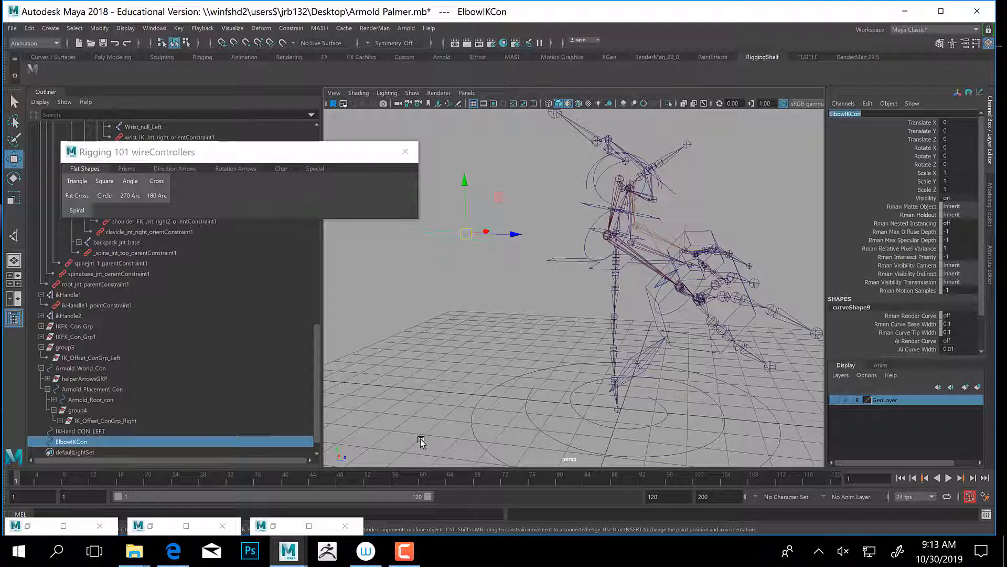
alt+drag(455, 369, 464, 356)
key(ctrl+g)
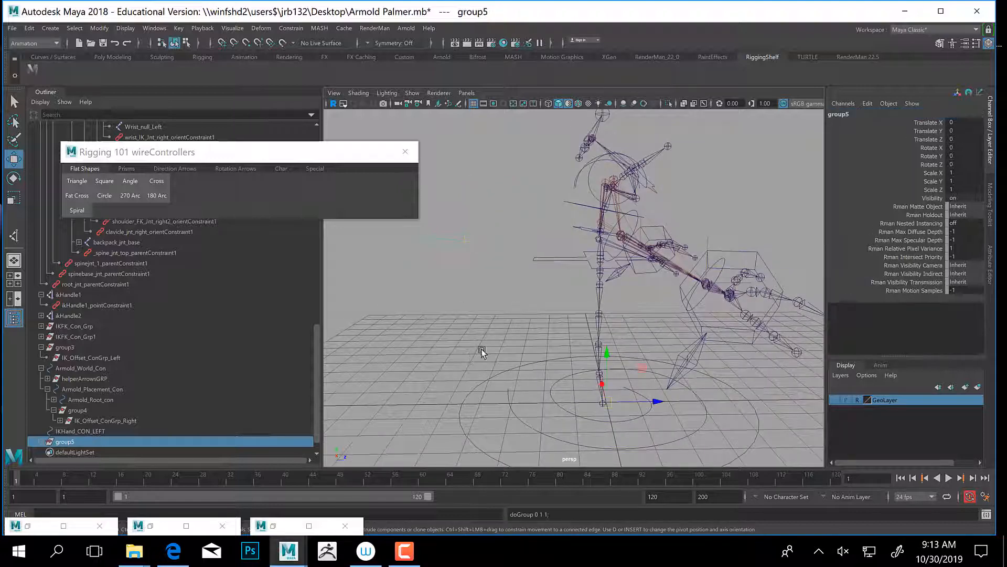
click(862, 113)
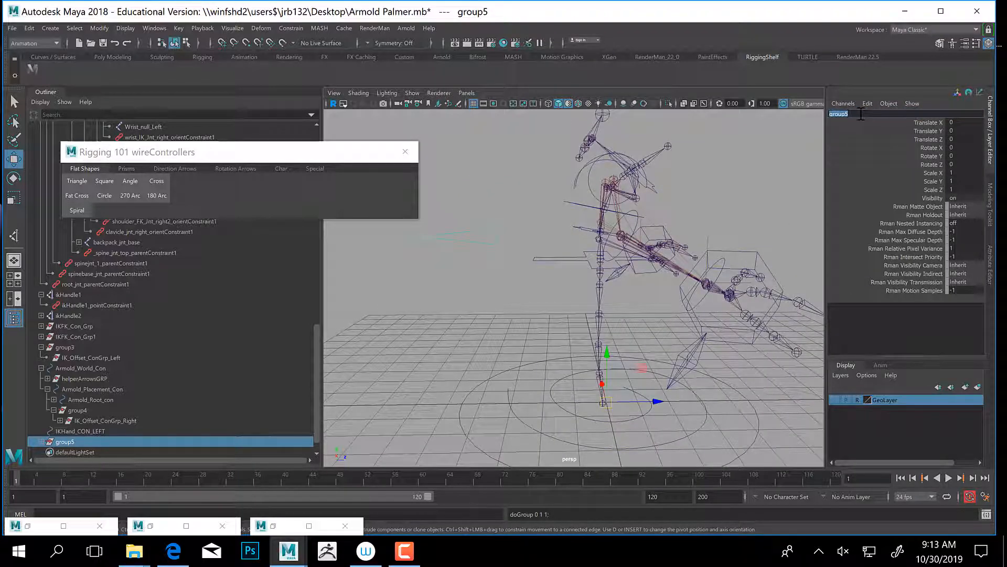
text(Elbow_IK_COn)
key(Return)
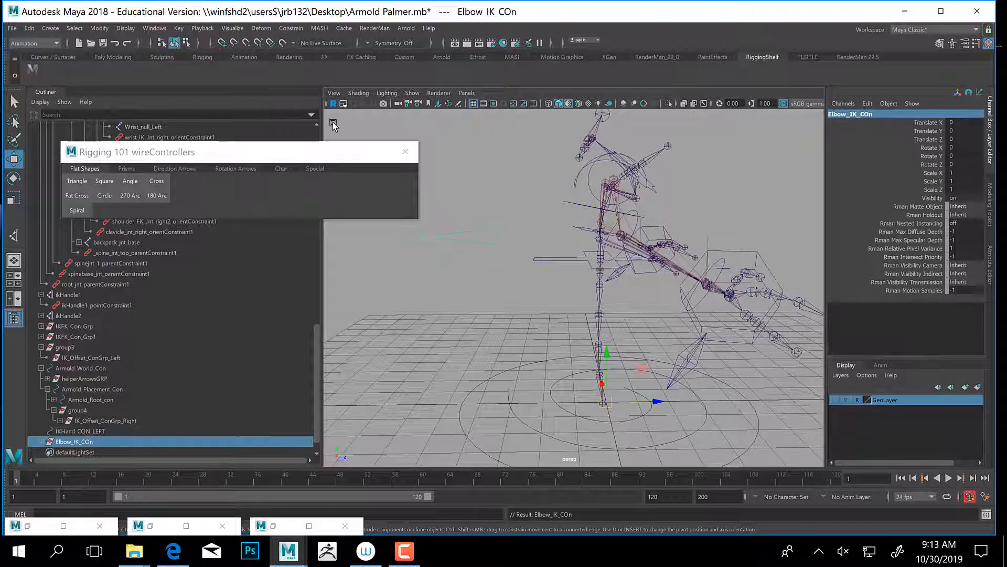
Select the ElbowIKCon curve and parent it under Armold_Placement_Con in the scene hierarchy.
drag(306, 152, 301, 78)
alt+drag(405, 284, 614, 341)
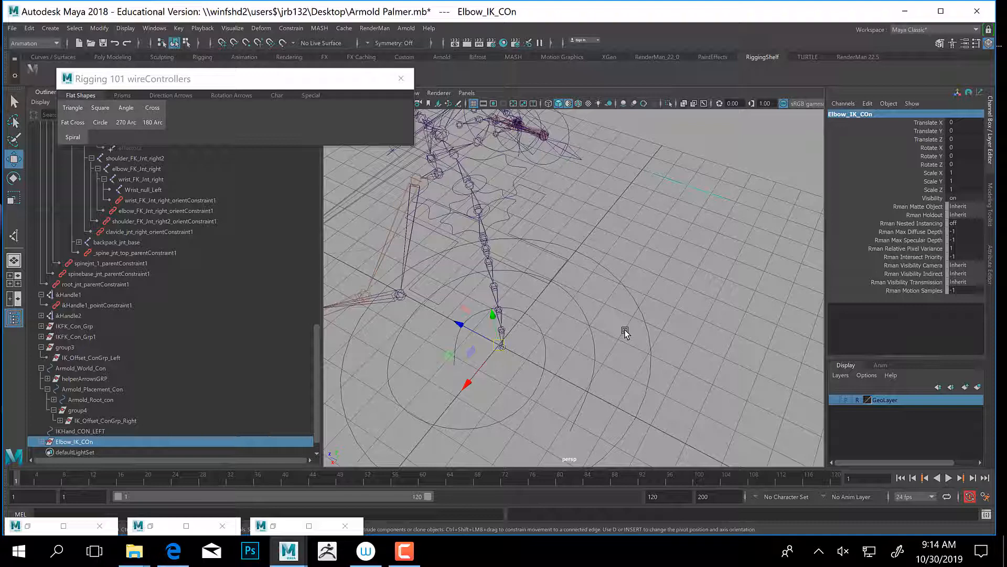
alt+drag(589, 265, 656, 216)
click(721, 278)
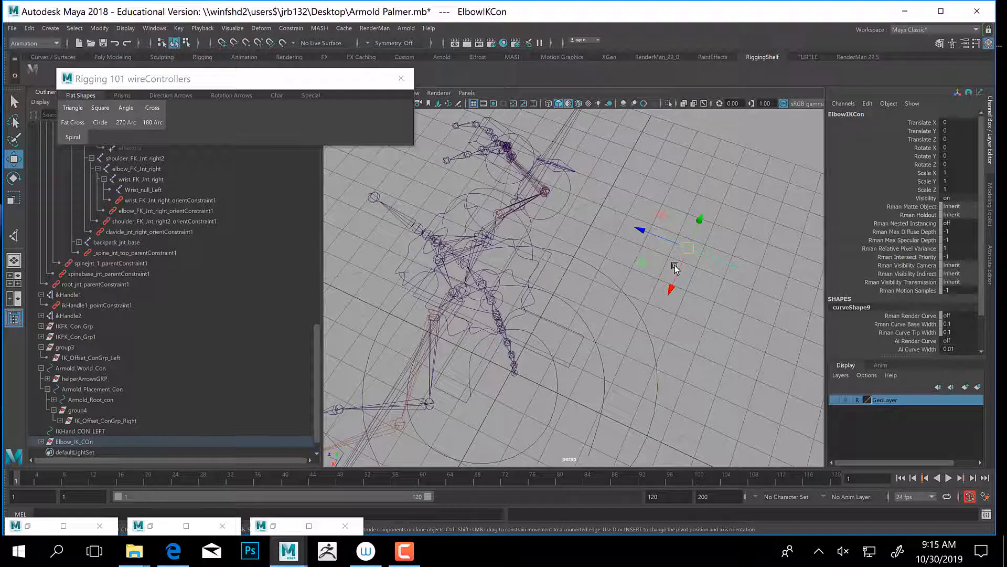
alt+drag(708, 290, 640, 293)
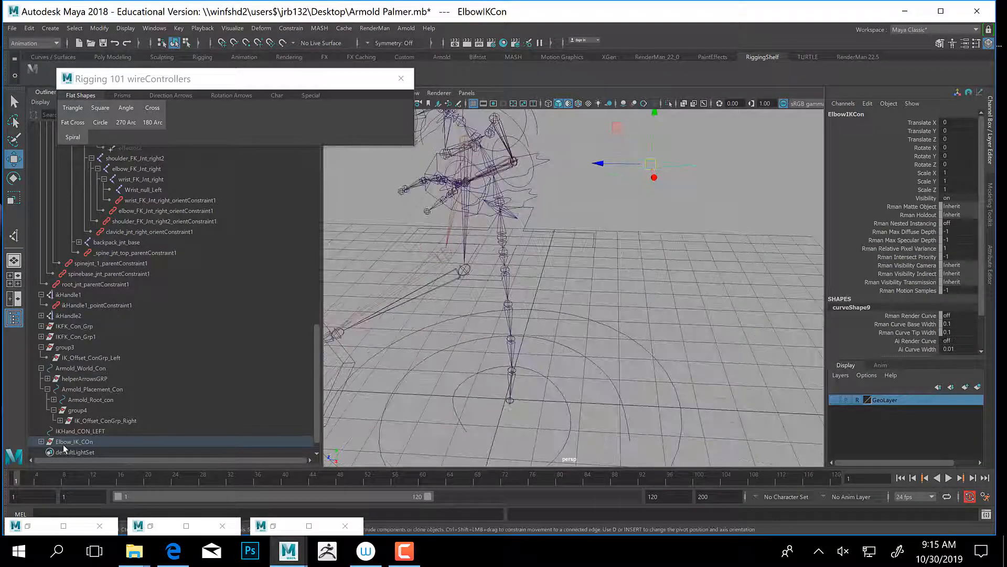
click(587, 357)
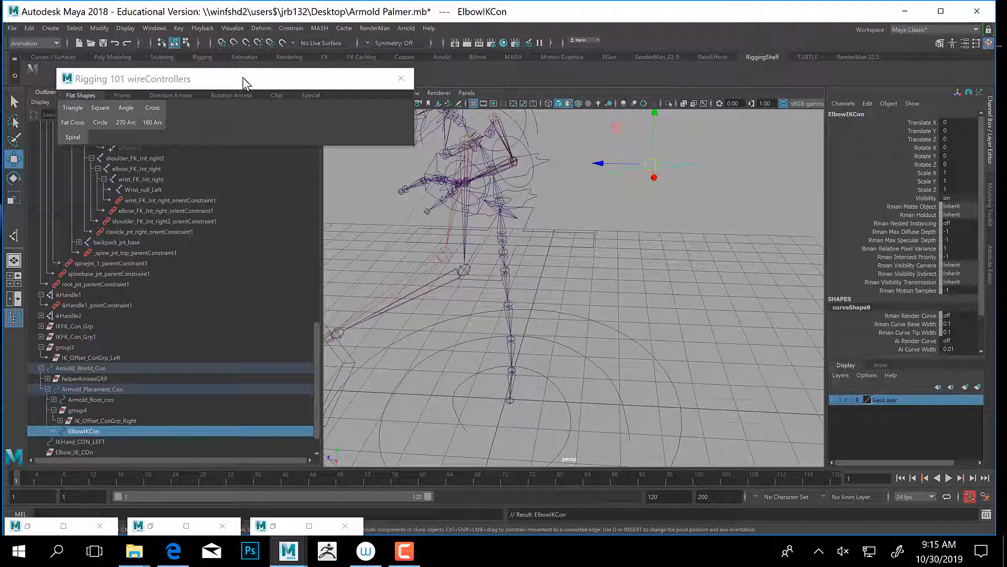
Examine the spine, clavicle and shoulder joints together with the spine controllers from several angles.
drag(243, 79, 220, 163)
alt+middle_drag(443, 253, 524, 317)
alt+drag(524, 317, 602, 287)
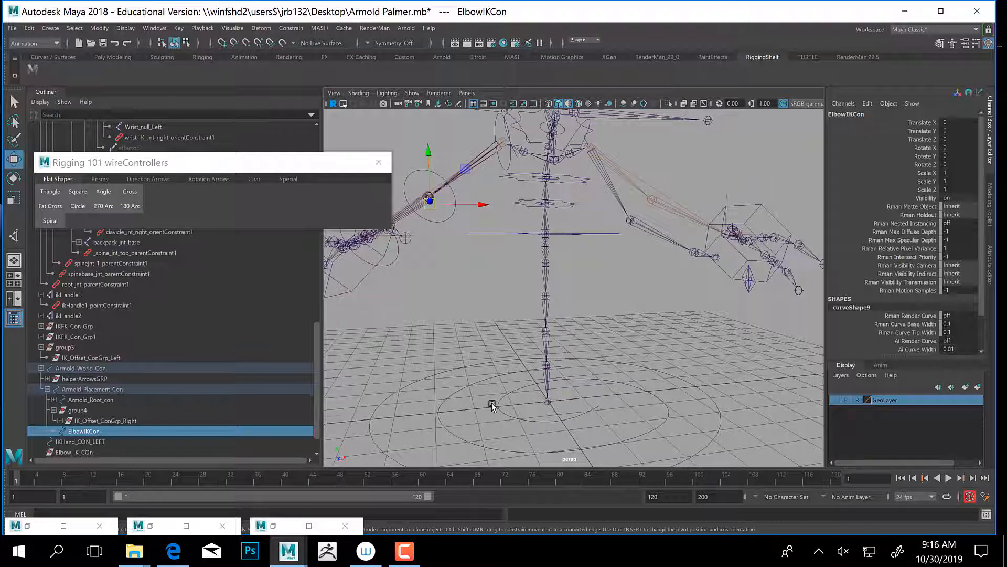
alt+middle_drag(610, 246, 617, 342)
alt+right_drag(617, 342, 638, 322)
alt+drag(639, 322, 609, 285)
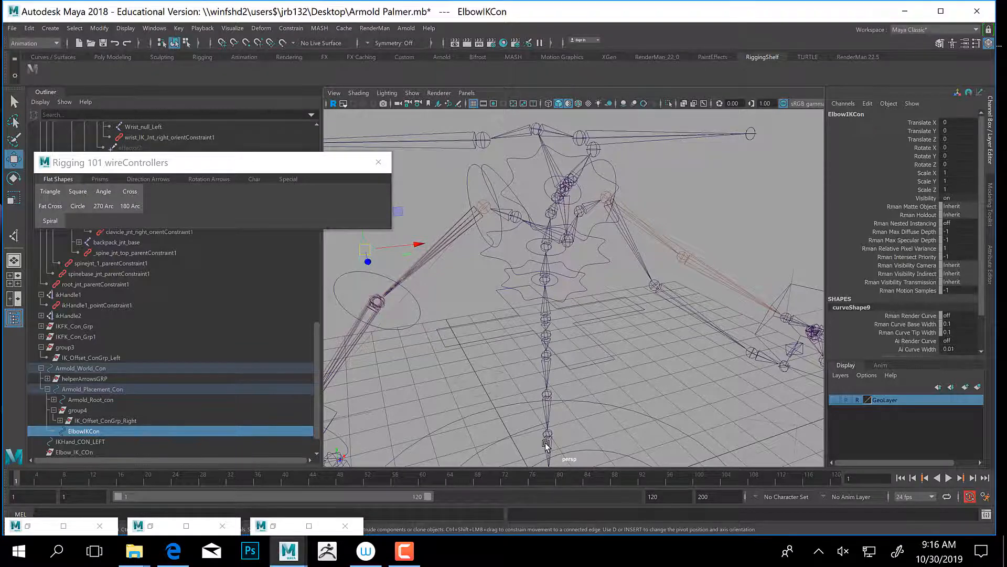
alt+middle_drag(546, 445, 551, 304)
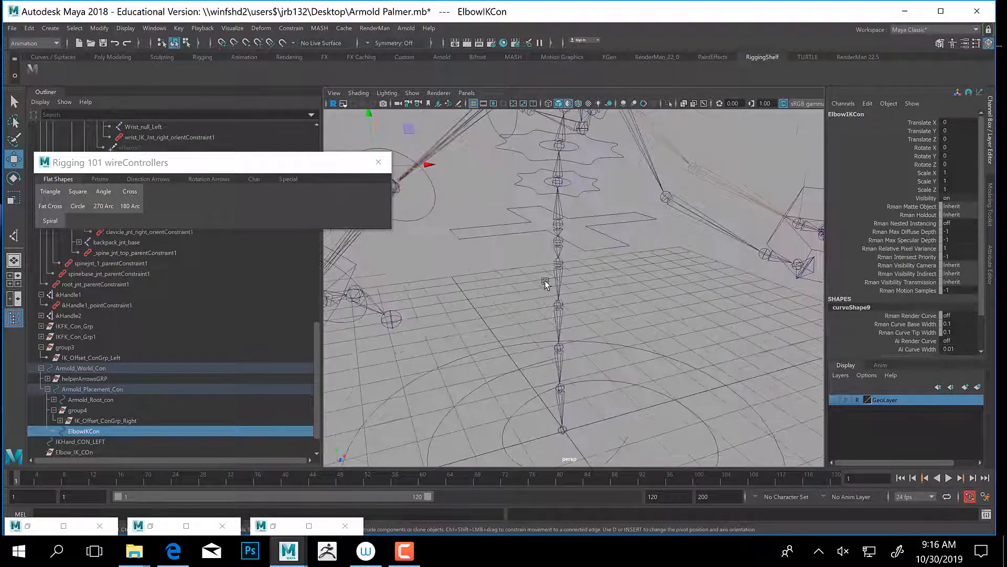
scroll(547, 281, up, 2)
alt+middle_drag(542, 184, 551, 313)
alt+drag(596, 308, 588, 302)
alt+right_drag(576, 304, 643, 353)
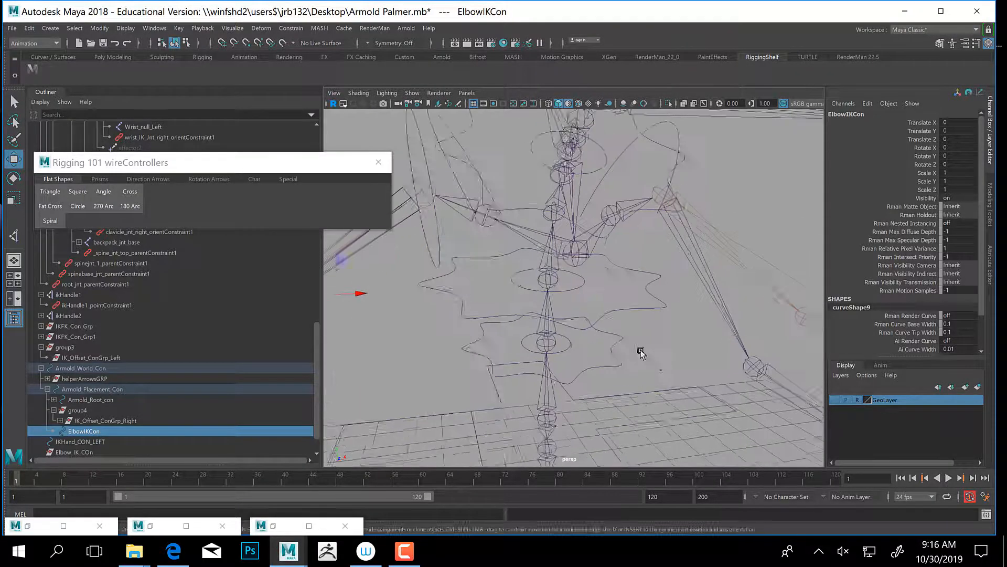
alt+drag(643, 353, 616, 320)
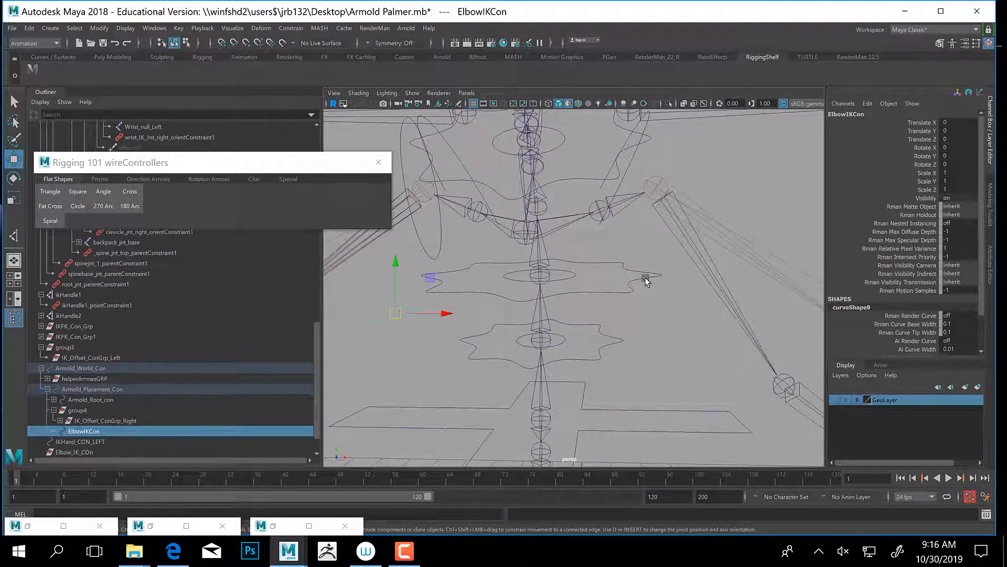
alt+middle_drag(647, 280, 589, 274)
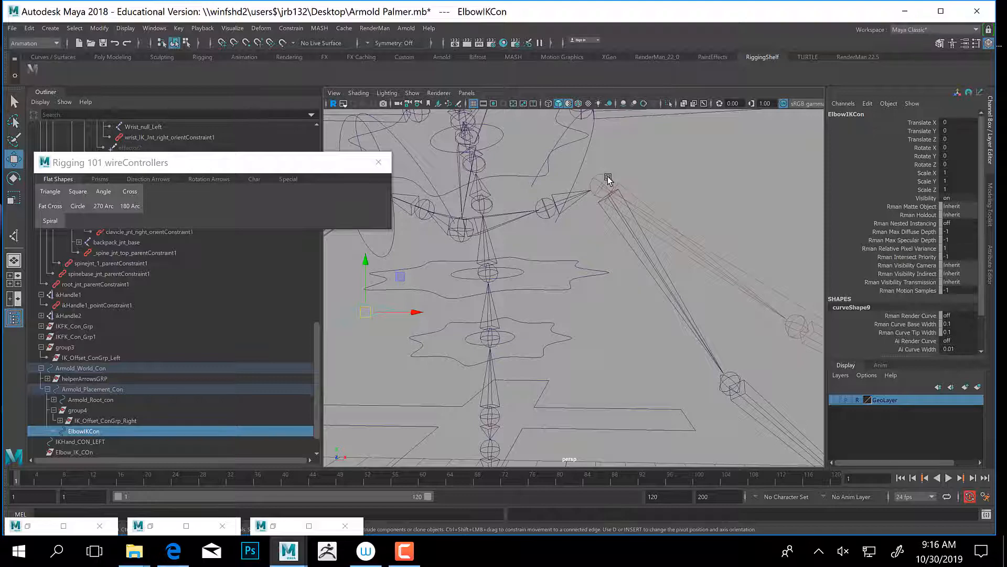
Examine the arm joint chain from the shoulder down to the fingers, and the wing joints on the back.
alt+drag(693, 261, 641, 208)
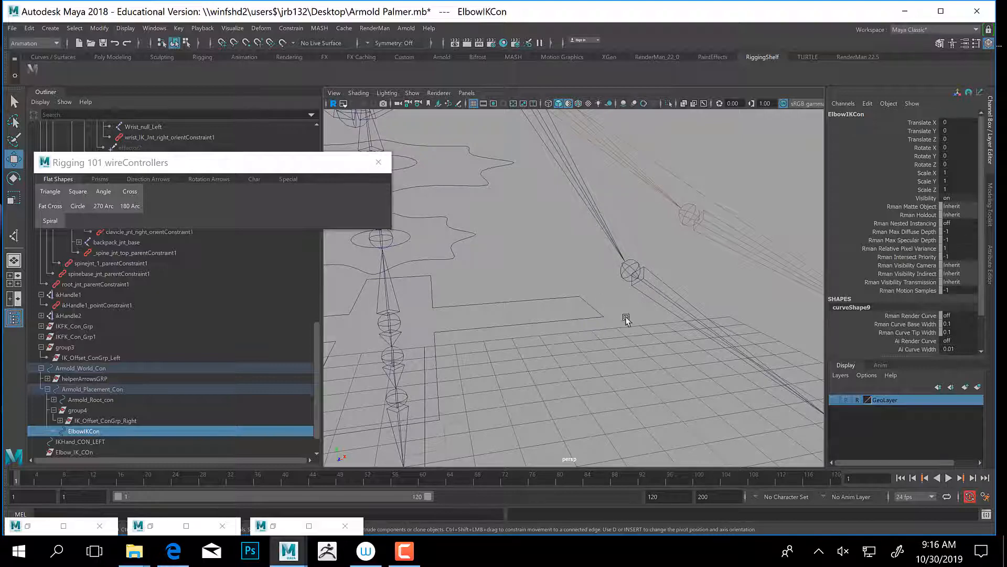
alt+drag(681, 353, 603, 220)
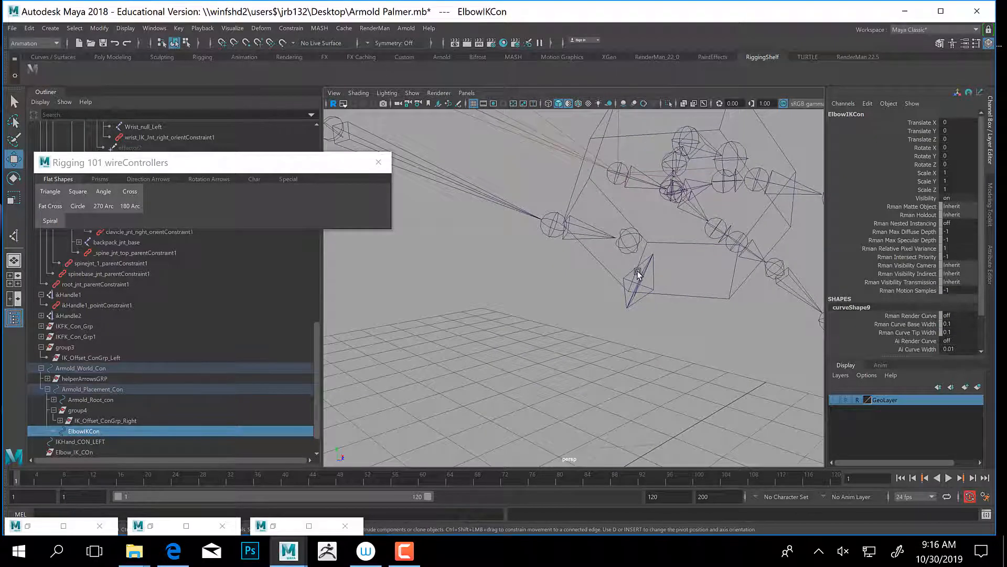
alt+drag(639, 275, 569, 285)
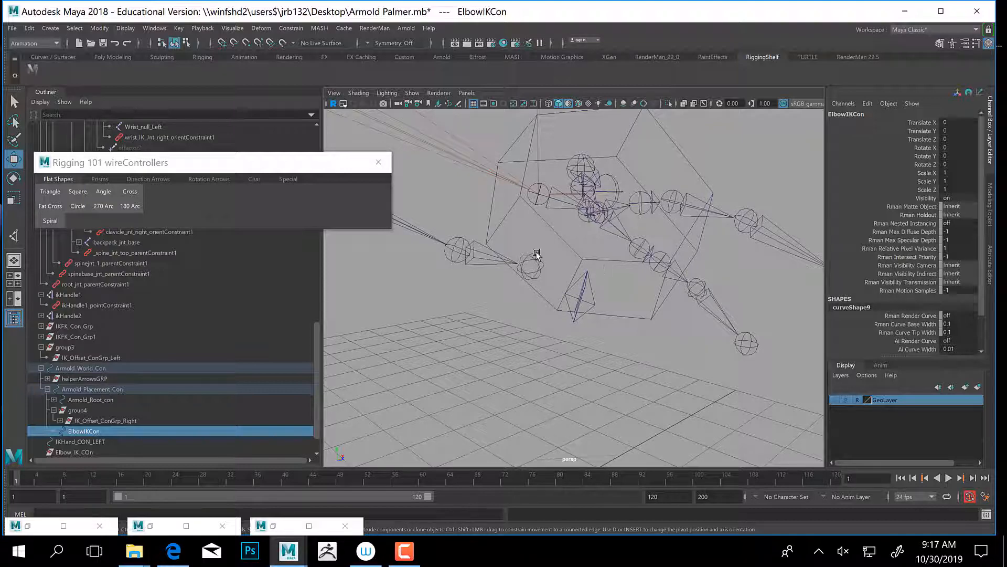
alt+drag(562, 269, 578, 246)
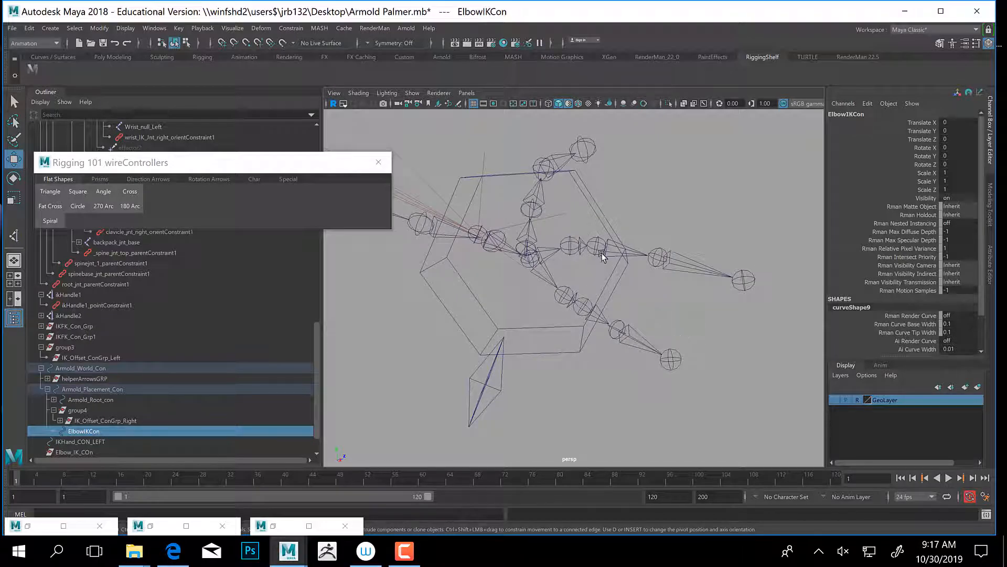
alt+drag(577, 243, 513, 217)
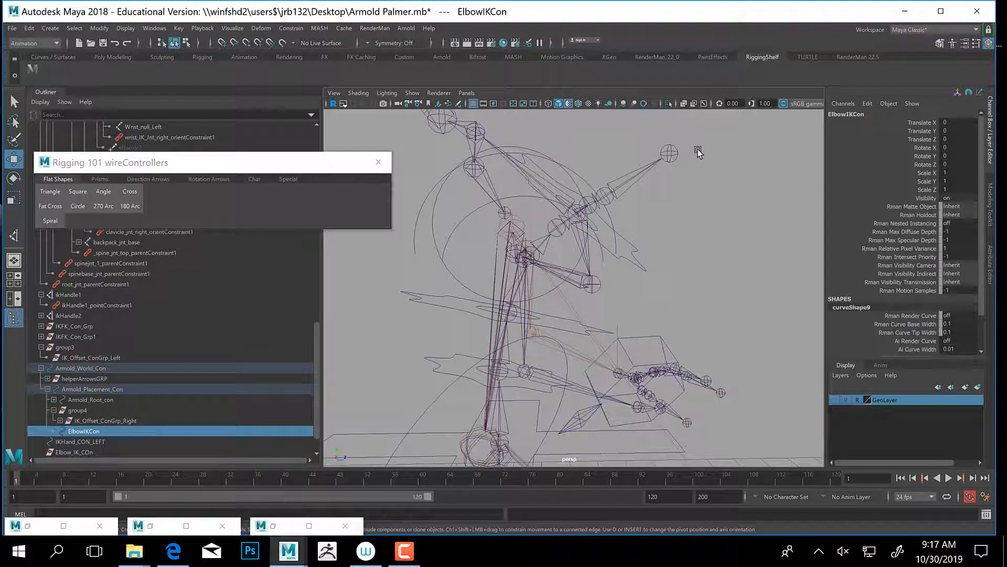
alt+drag(641, 200, 576, 225)
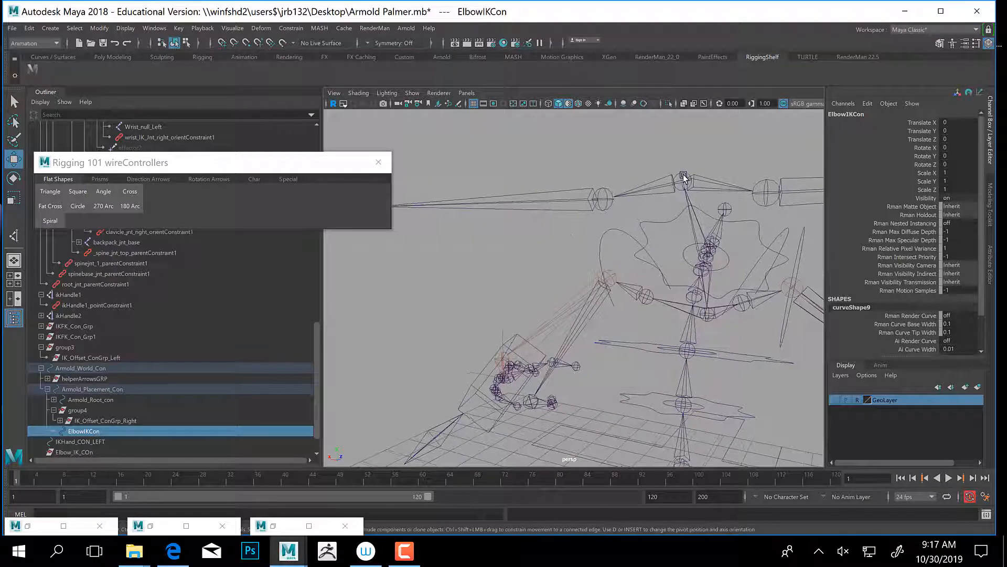
alt+drag(650, 209, 637, 144)
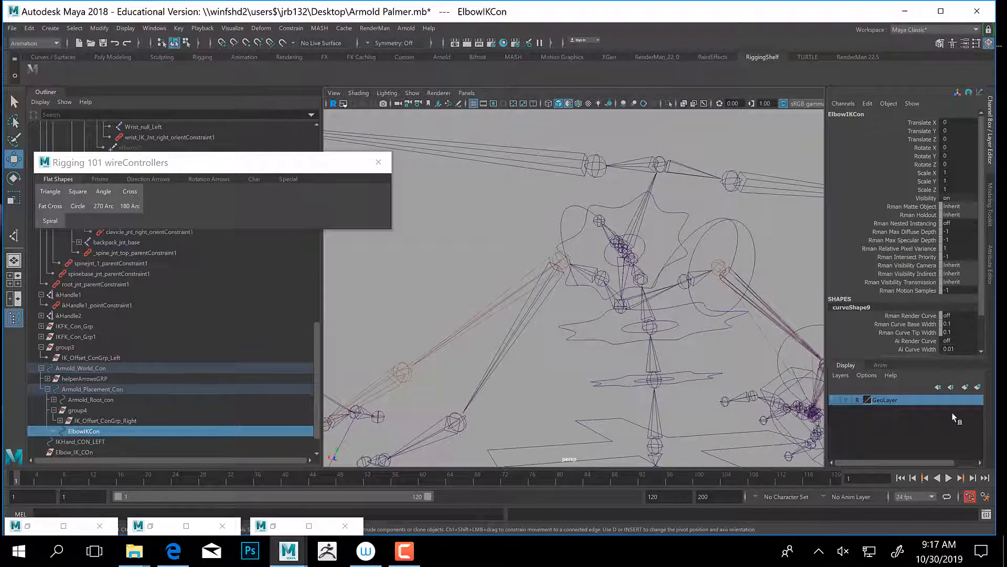
Make GeoLayer visible and compare the character's wing, shoulder and arm geometry with the joints.
click(833, 399)
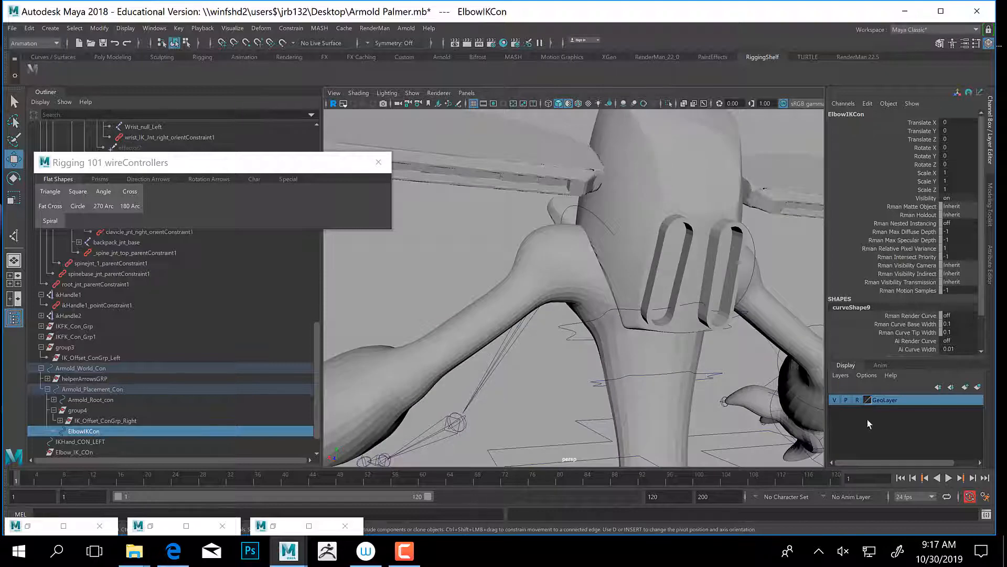
click(835, 401)
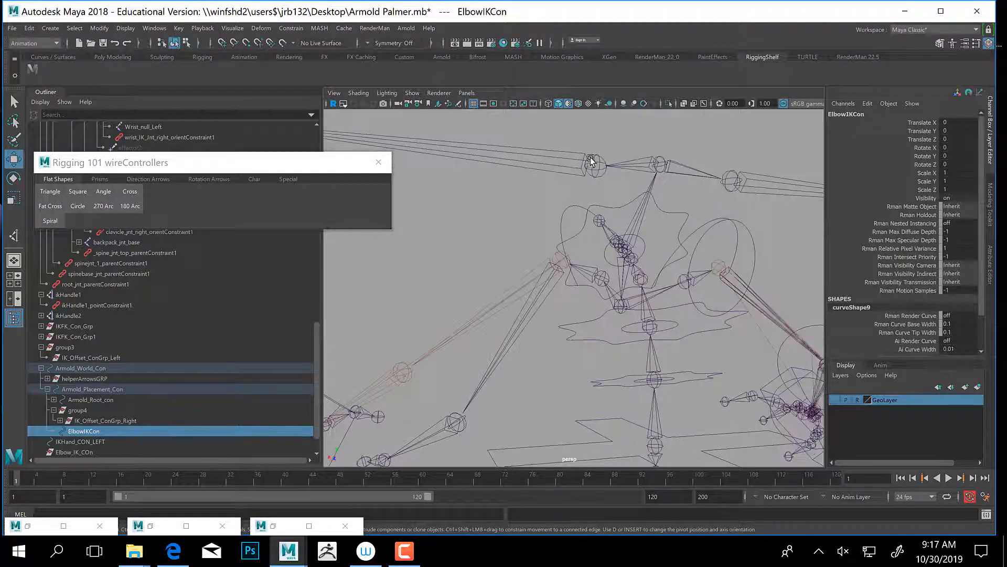
alt+middle_drag(732, 177, 637, 234)
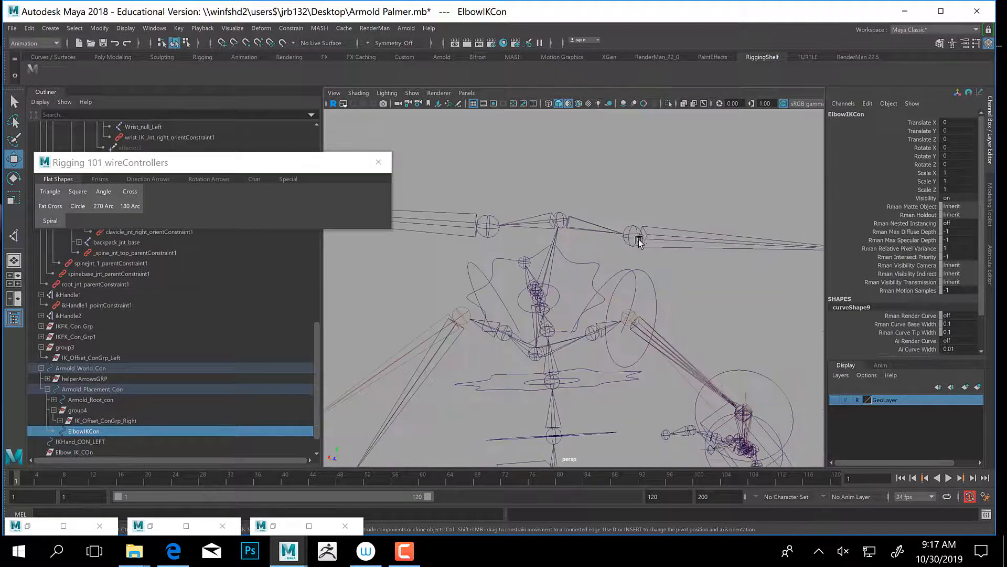
scroll(673, 289, down, 5)
alt+drag(674, 290, 724, 254)
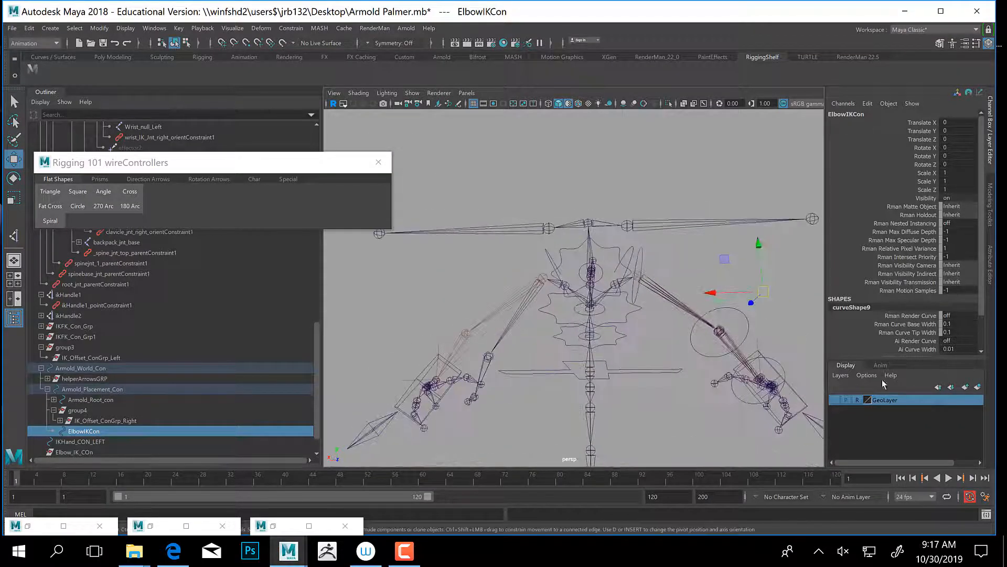
click(835, 400)
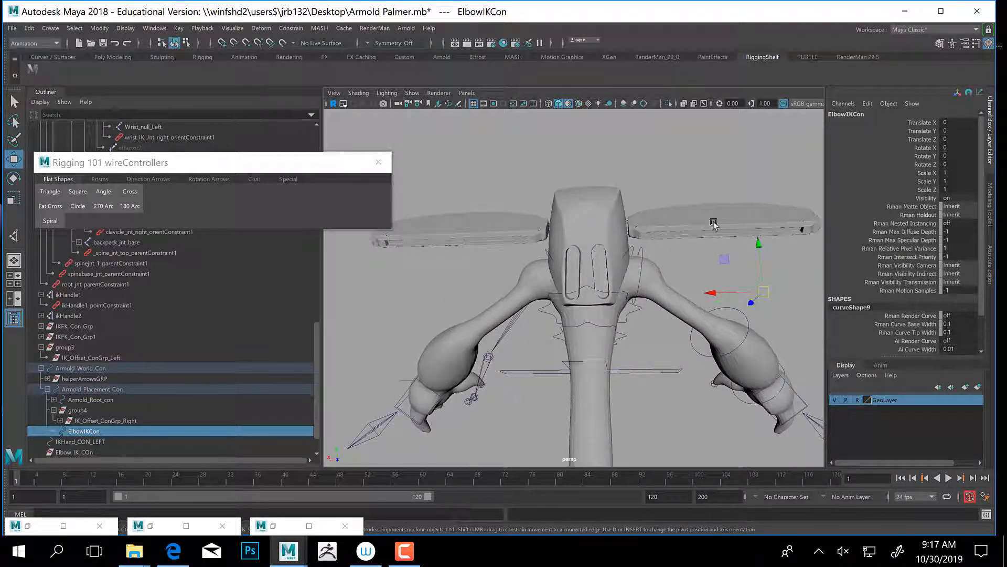
alt+drag(609, 227, 642, 249)
scroll(655, 262, up, 5)
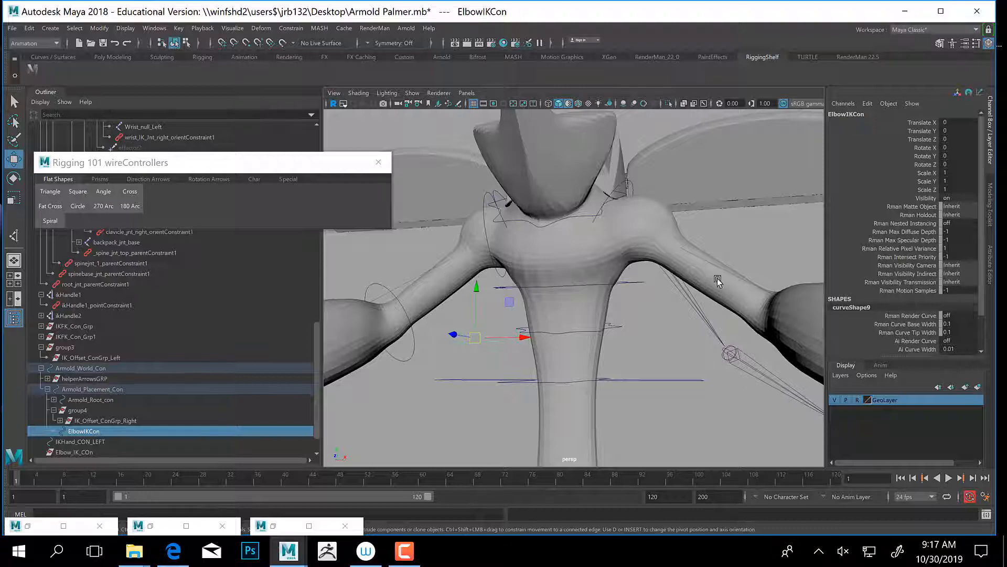
alt+drag(666, 353, 589, 329)
scroll(589, 329, down, 5)
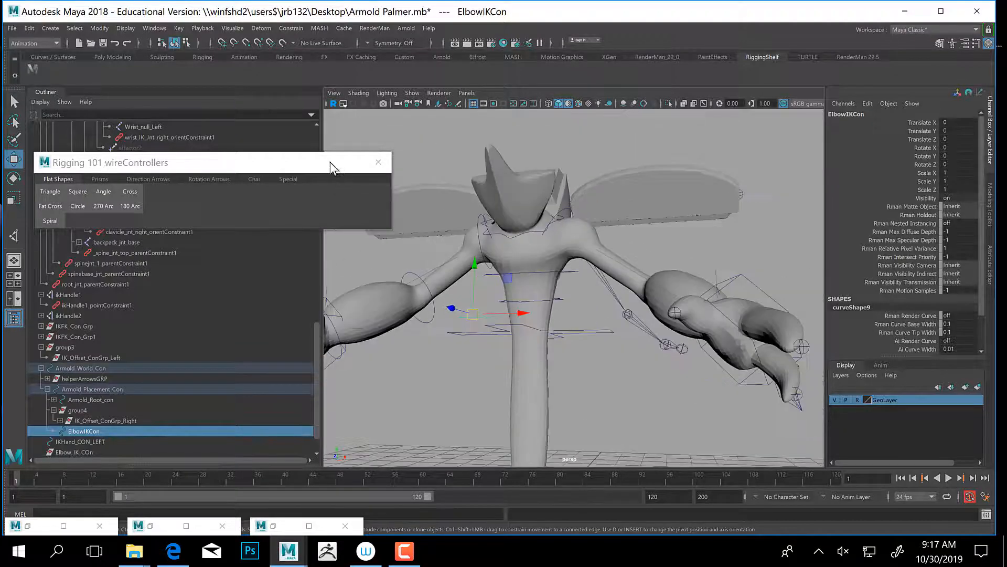
Collapse the root_jnt and Armold_World_Con hierarchies in the Outliner.
drag(330, 163, 626, 245)
scroll(166, 267, up, 10)
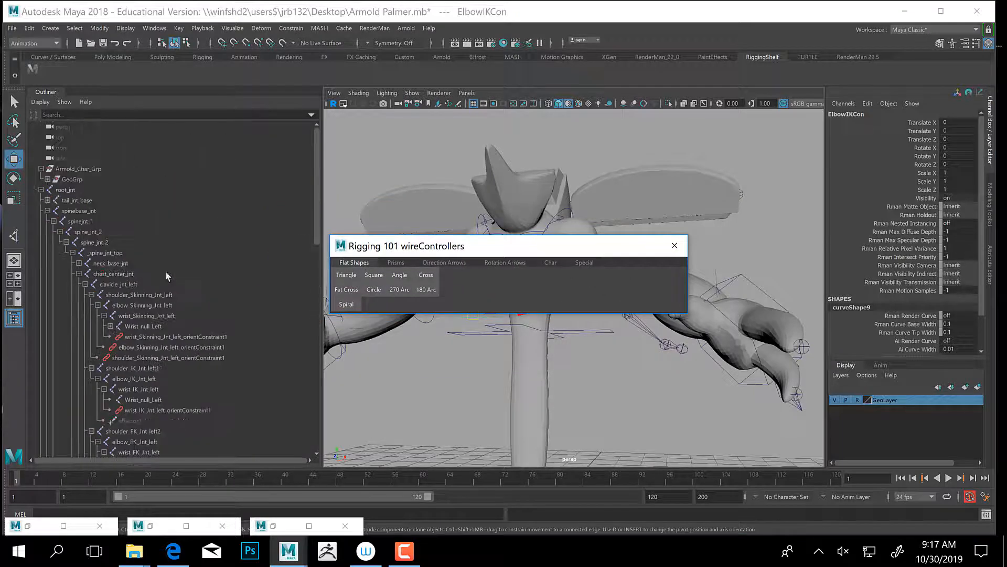
click(41, 189)
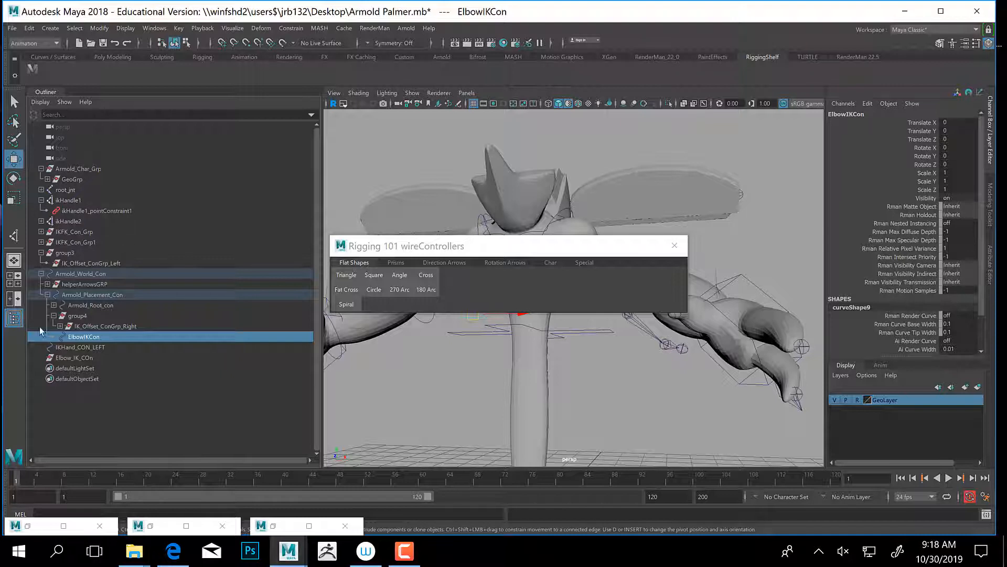
click(42, 274)
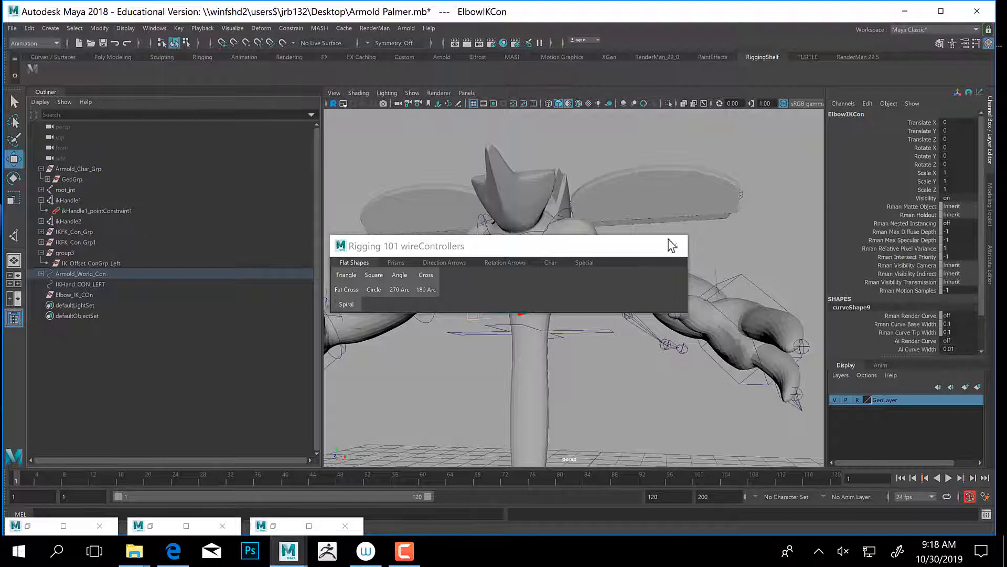
Examine the hand geometry and the controllers around it up close.
drag(582, 245, 341, 132)
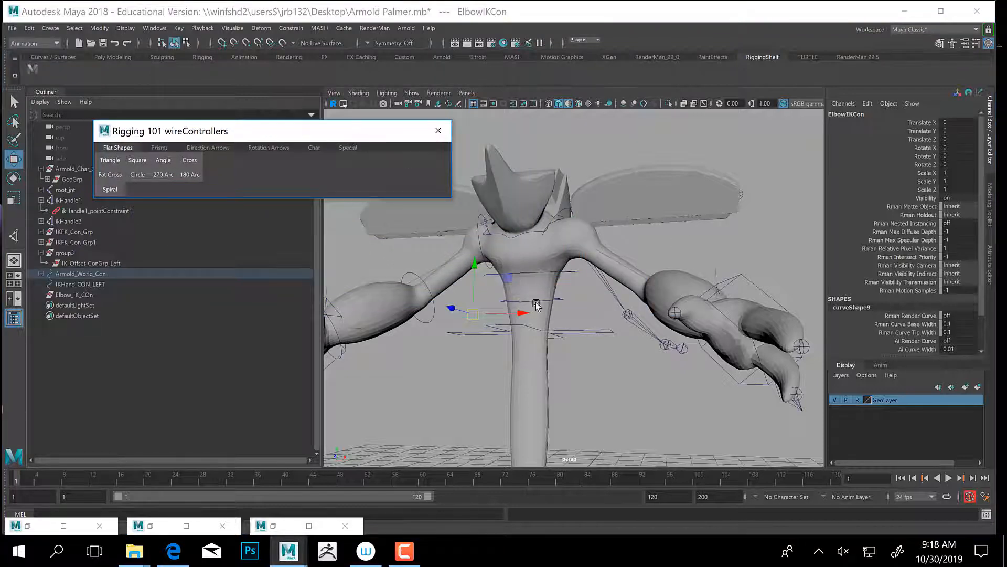
alt+drag(535, 304, 596, 316)
alt+right_drag(596, 316, 663, 318)
alt+middle_drag(663, 318, 618, 323)
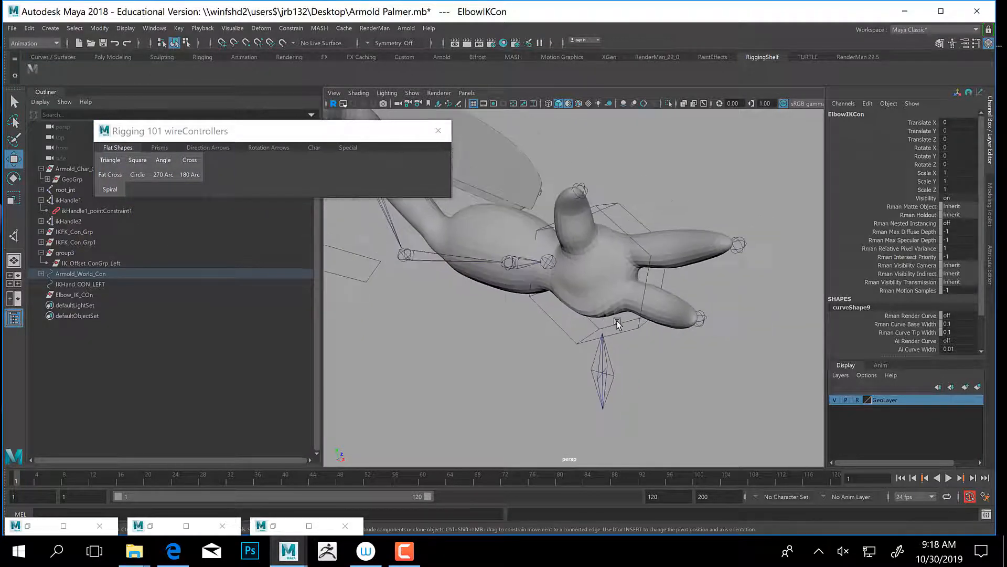
alt+right_drag(618, 324, 663, 312)
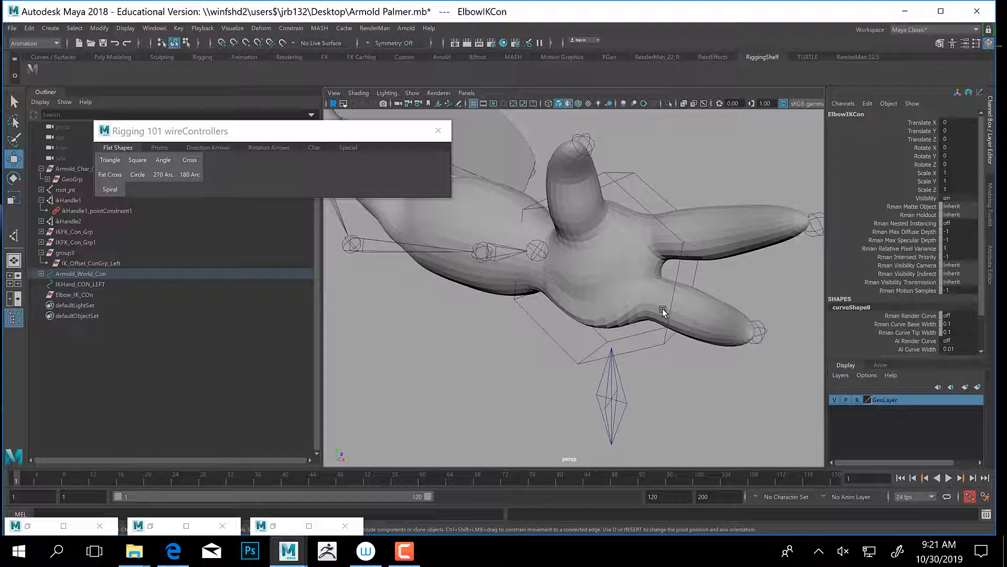
alt+drag(490, 194, 601, 354)
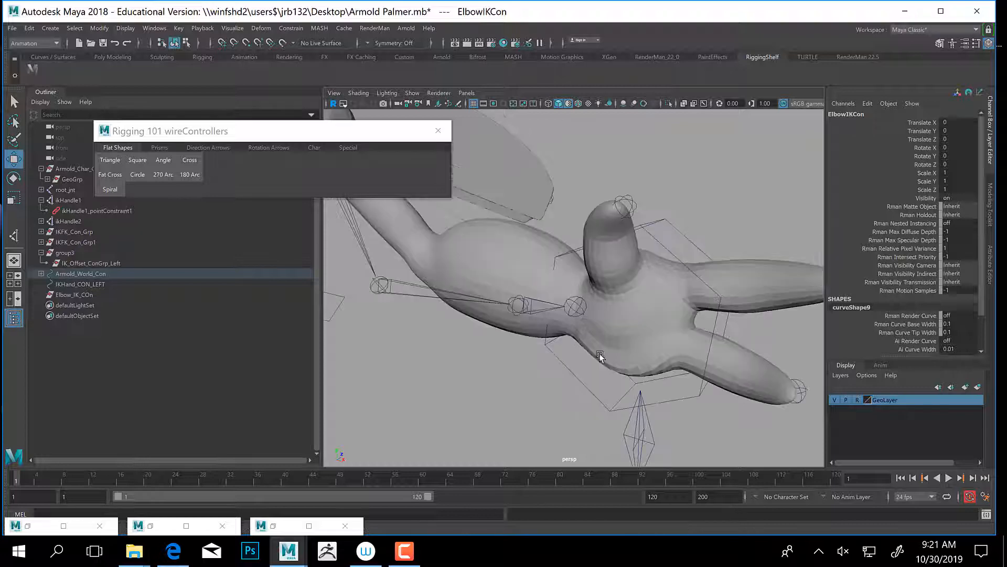
Examine the character's torso, shoulders and wing attachments from the side and around to the front.
alt+middle_drag(546, 223, 608, 336)
alt+middle_drag(472, 195, 547, 270)
alt+drag(547, 269, 571, 254)
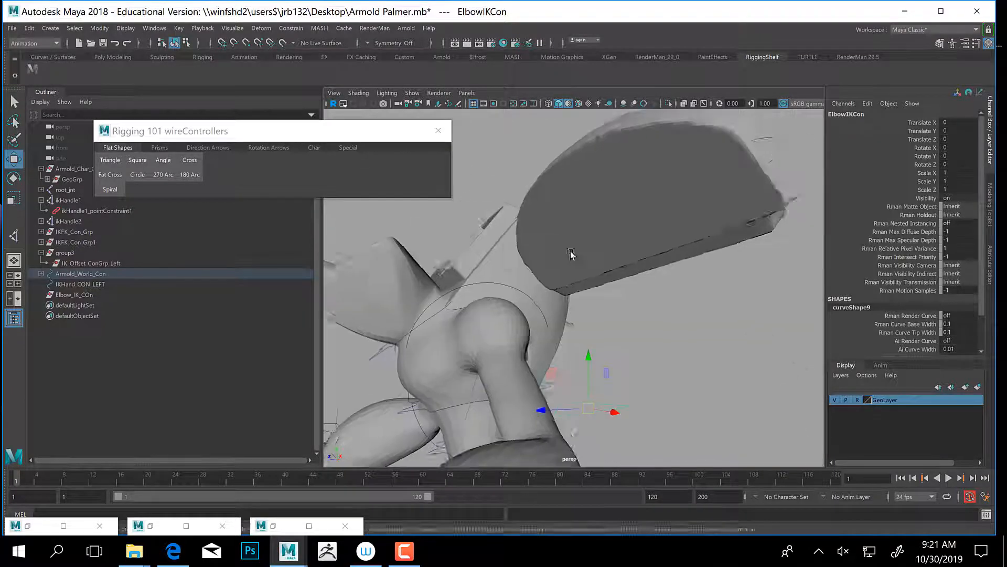
alt+drag(677, 225, 505, 264)
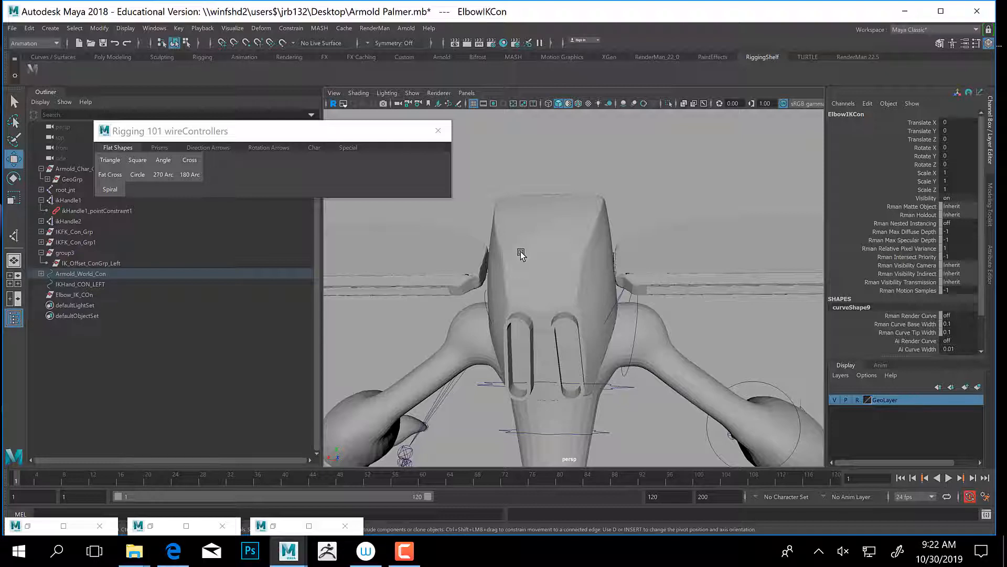
mouse_move(638, 243)
alt+mouse_down()
mouse_move(594, 271)
mouse_move(562, 274)
mouse_move(636, 234)
alt+mouse_up()
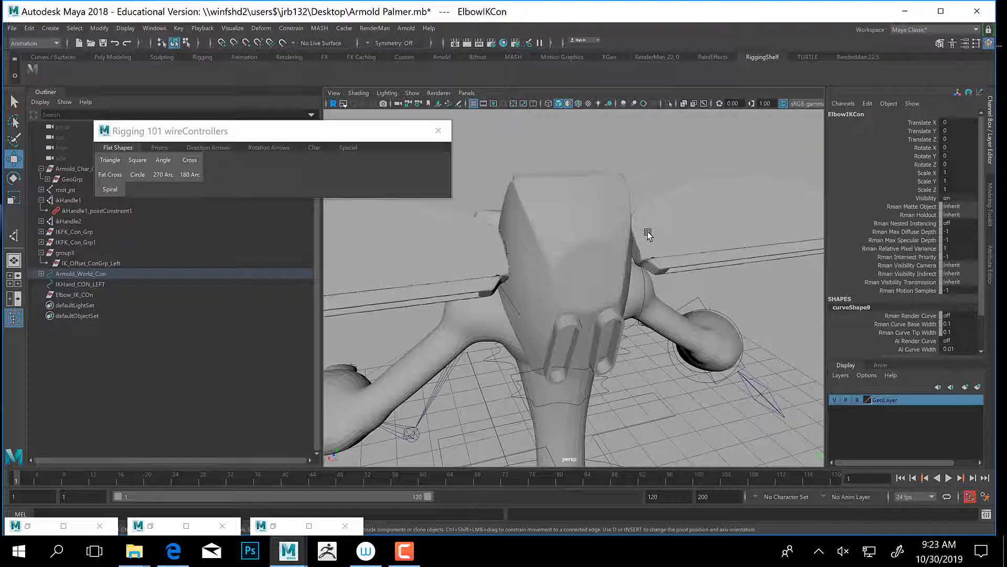
Show the rotation limit settings of the FK_Elbow_Right_COn transform in its attributes.
click(678, 367)
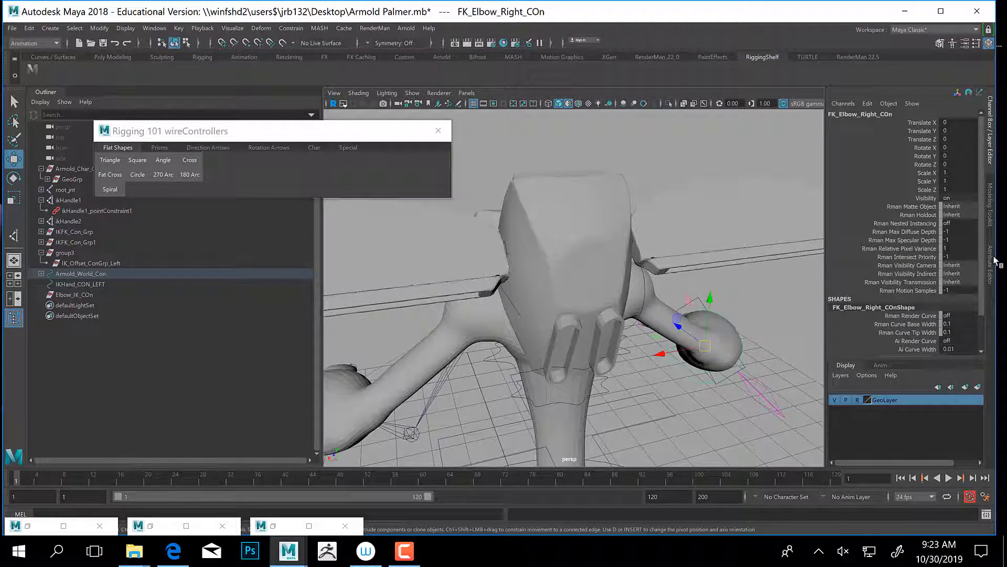
click(991, 262)
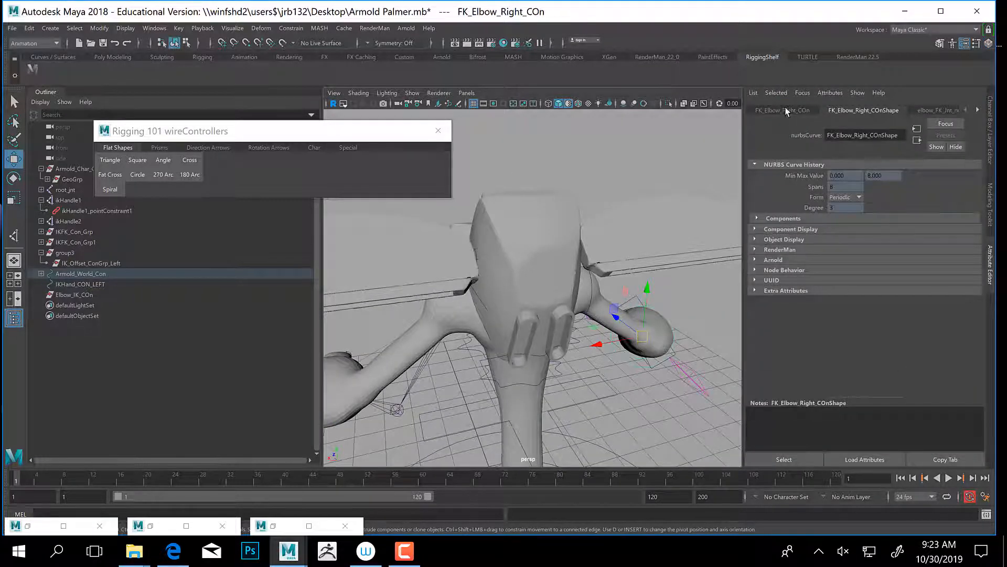
click(769, 111)
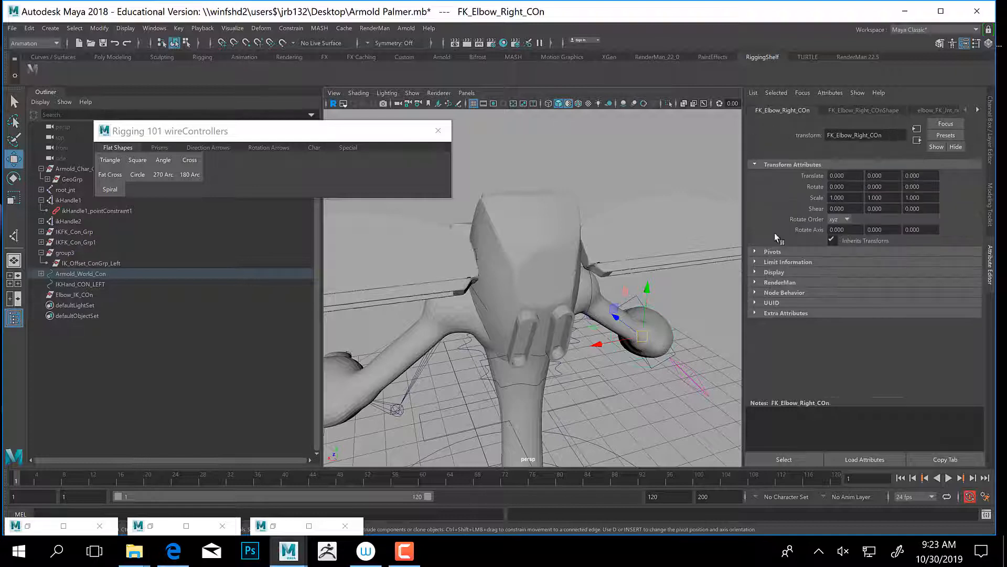
click(755, 262)
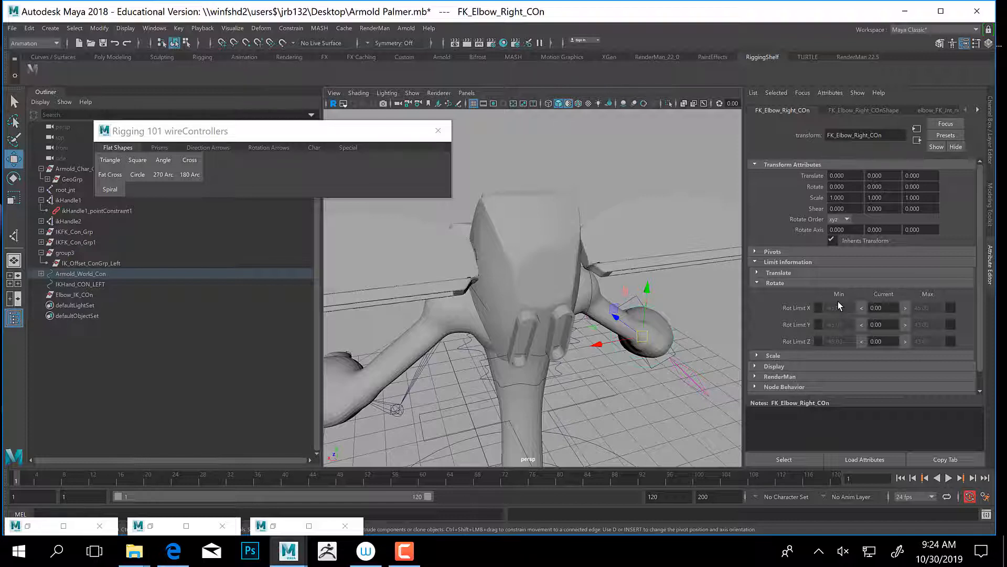
click(408, 555)
drag(973, 496, 618, 244)
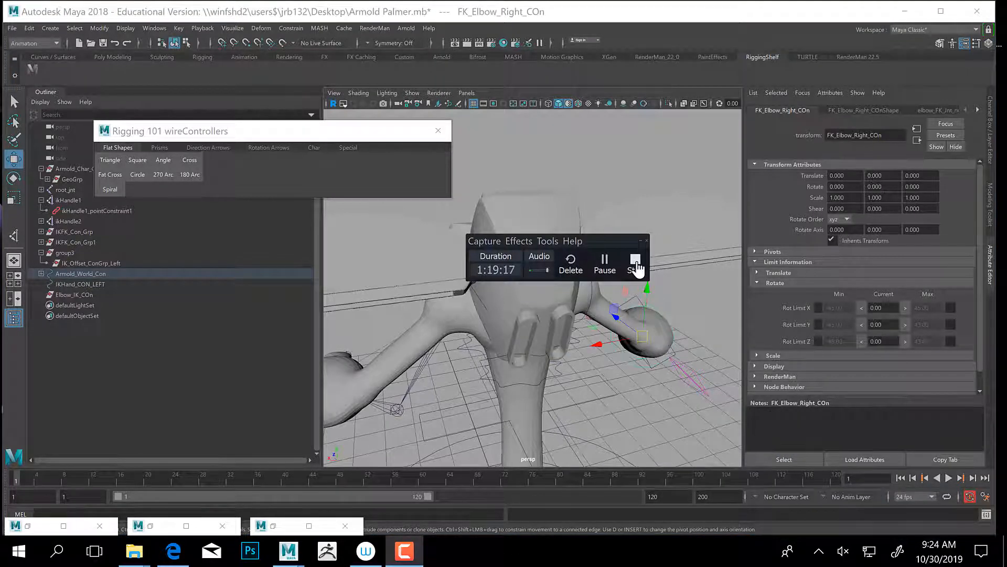